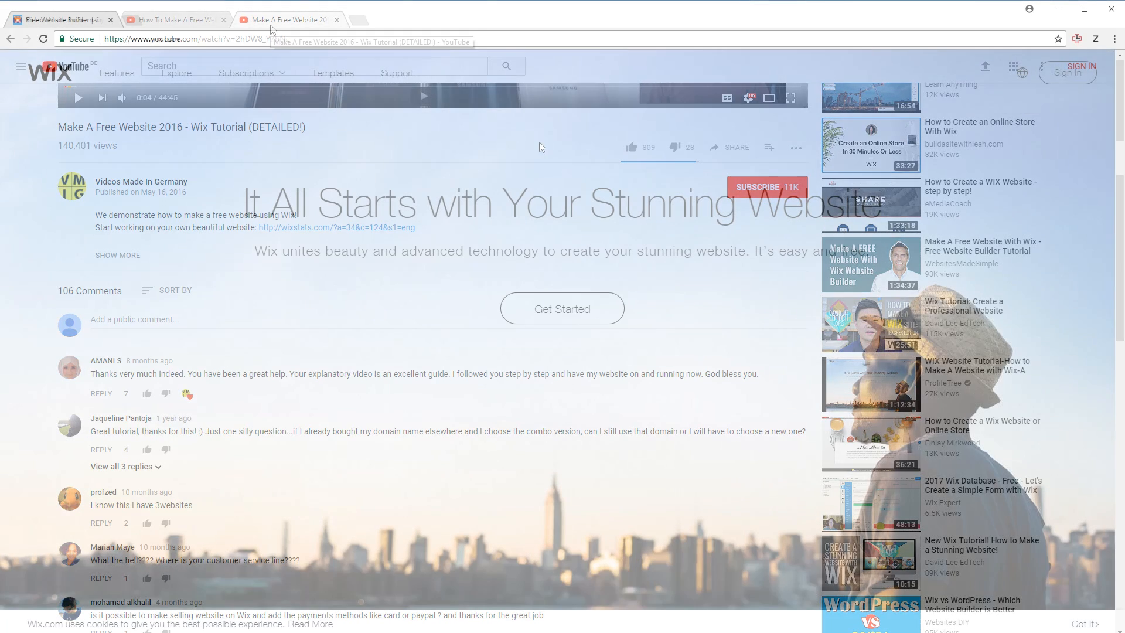
Step: Scroll down the YouTube tutorial page and browse the items below the video
scroll(322, 171, "down", 20)
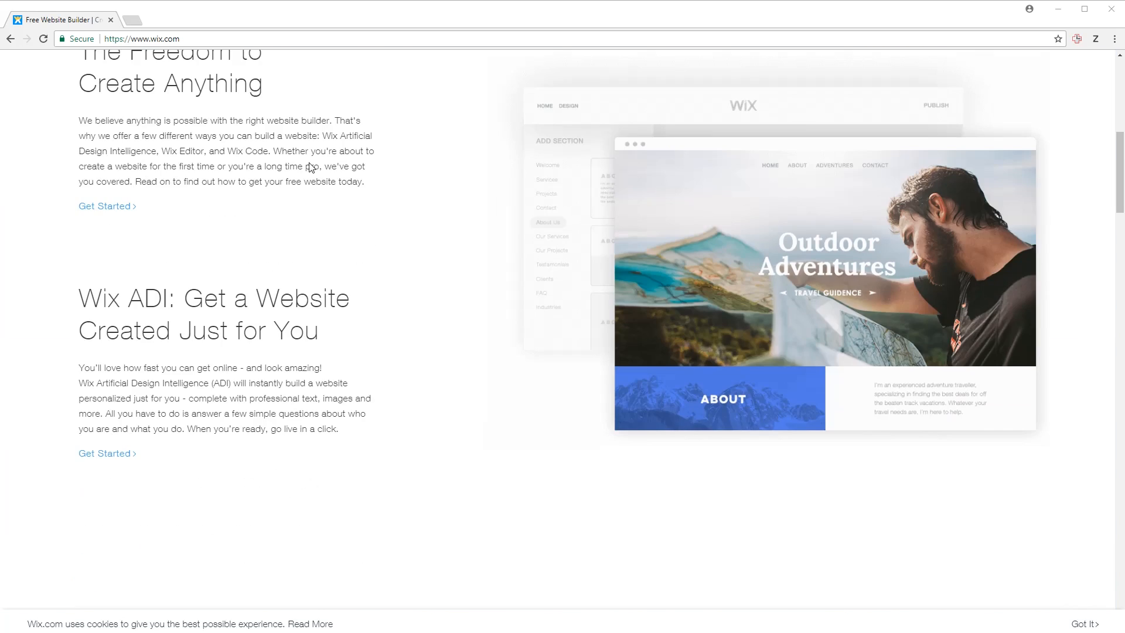
scroll(299, 168, "down", 20)
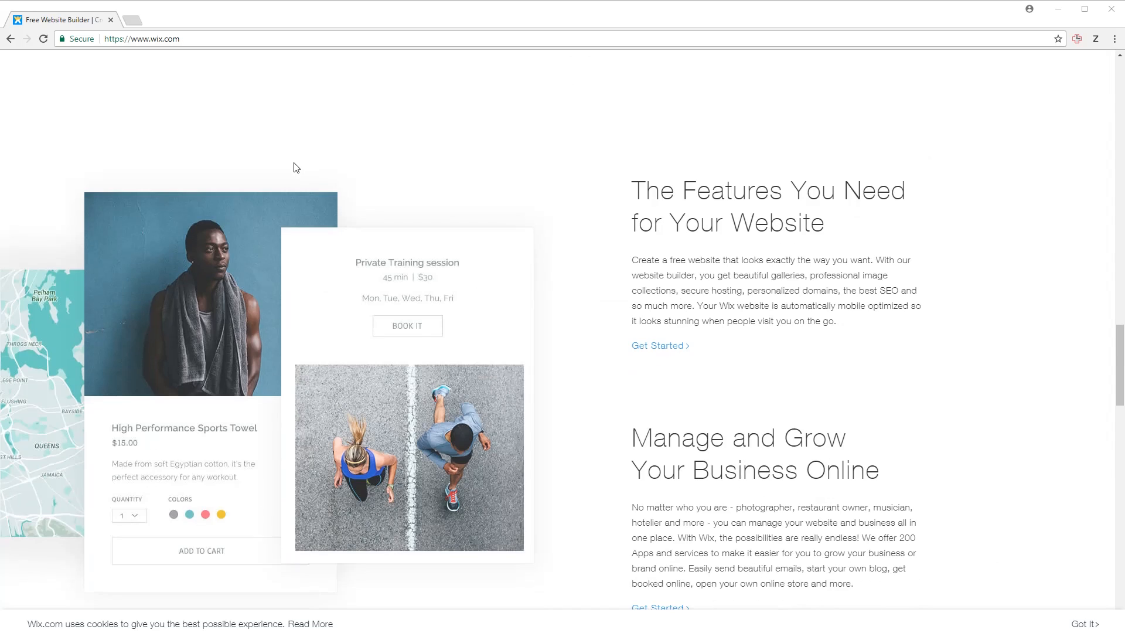
scroll(294, 167, "down", 10)
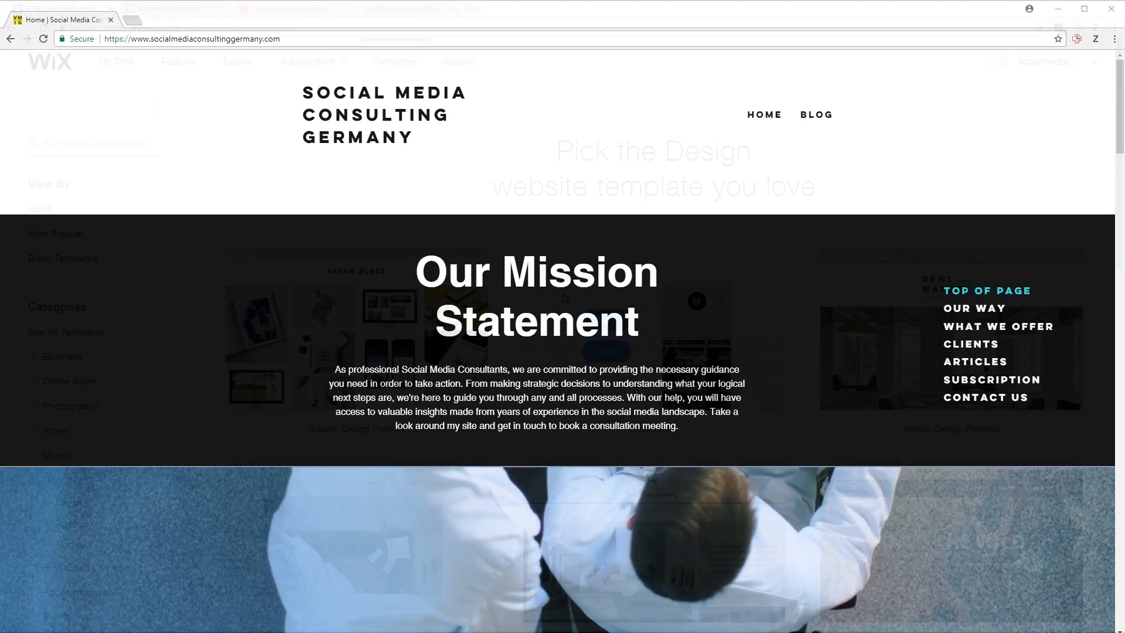
scroll(532, 329, "down", 15)
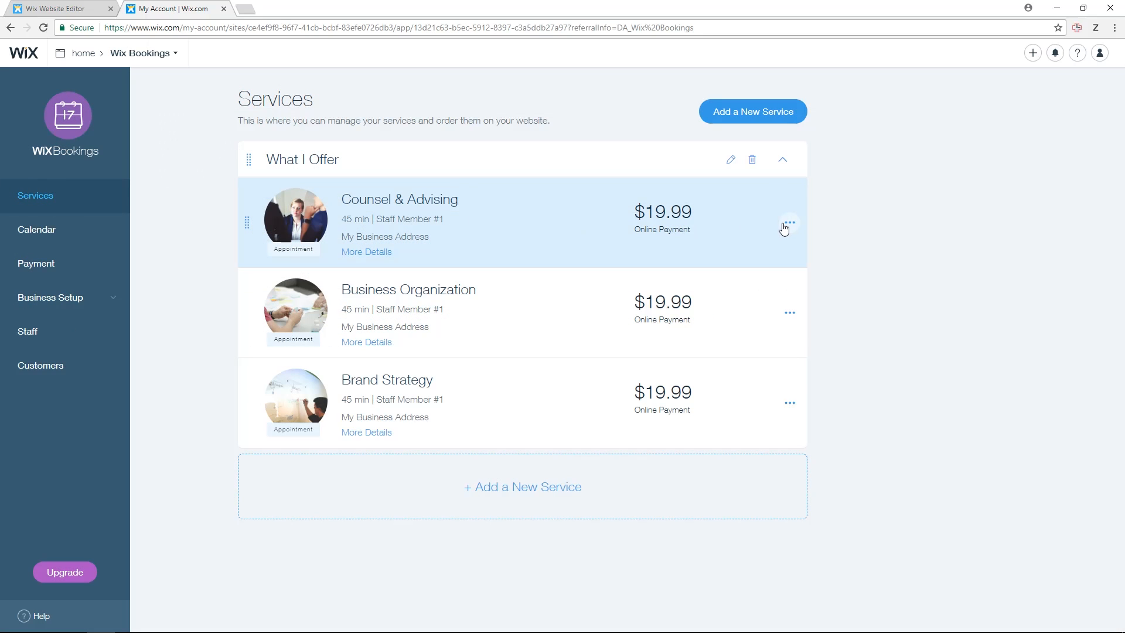
left_click(788, 223)
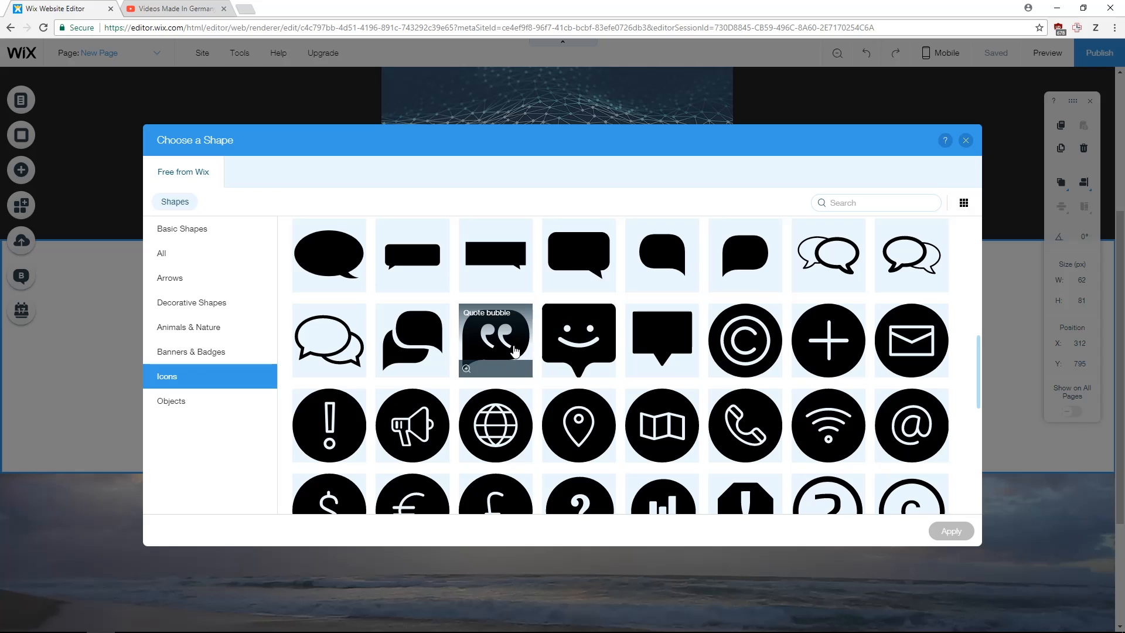
left_click(410, 424)
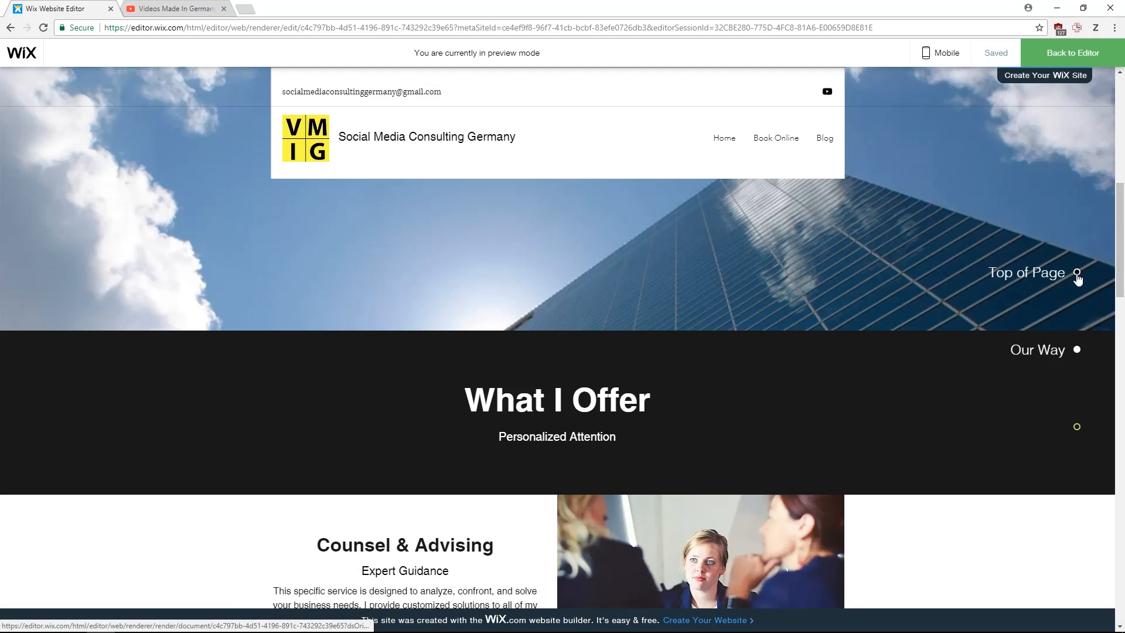
scroll(1079, 311, "down", 2)
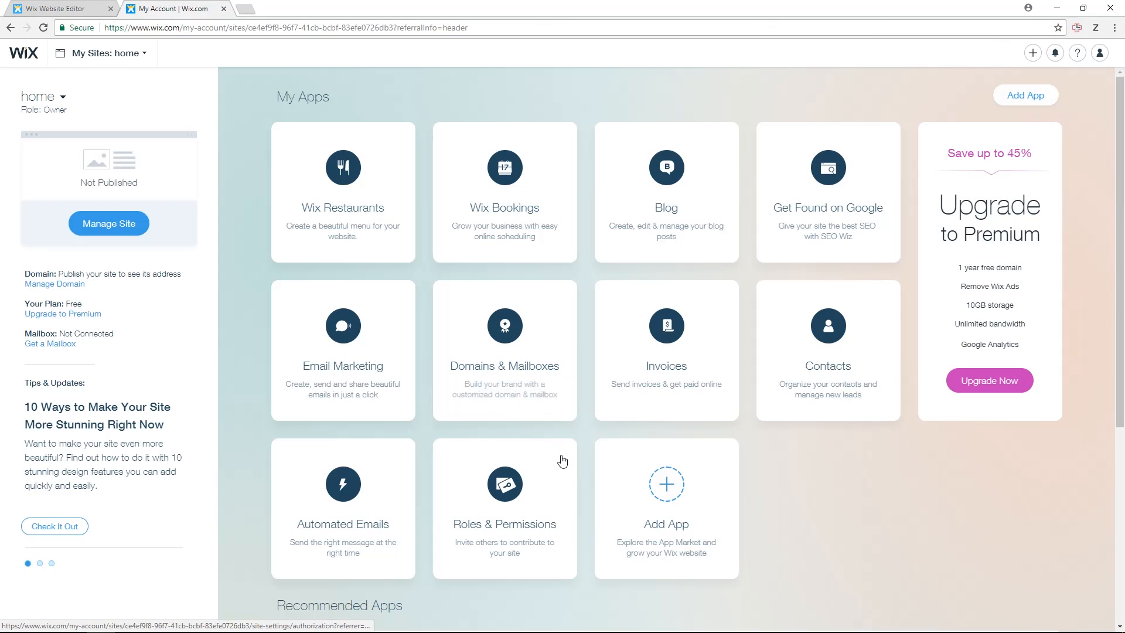
mouse_move(519, 539)
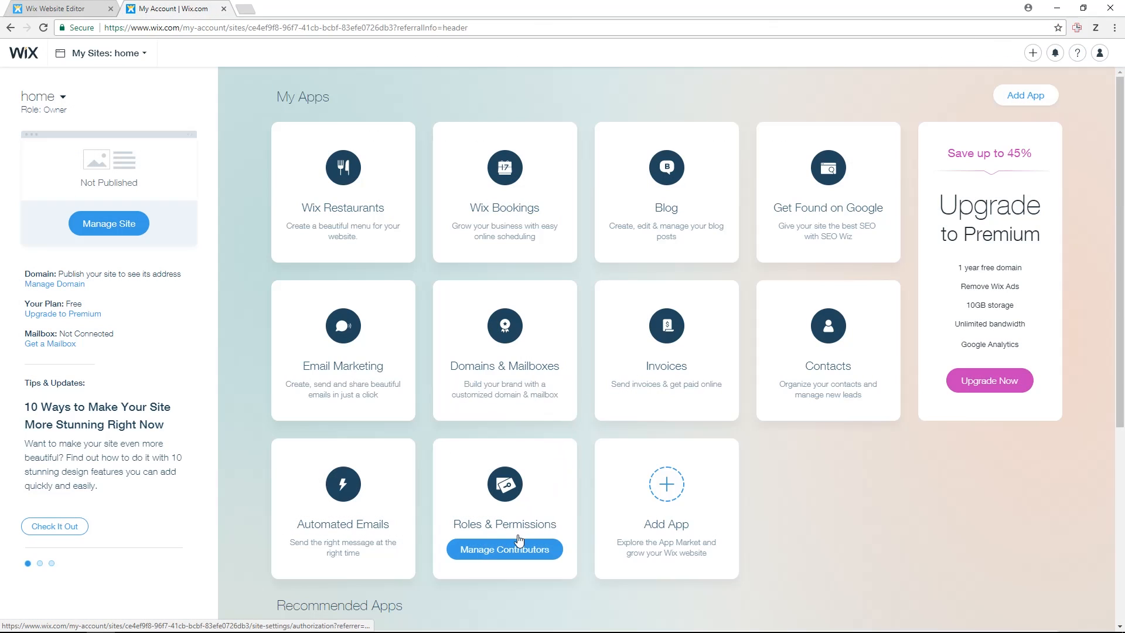
left_click(517, 547)
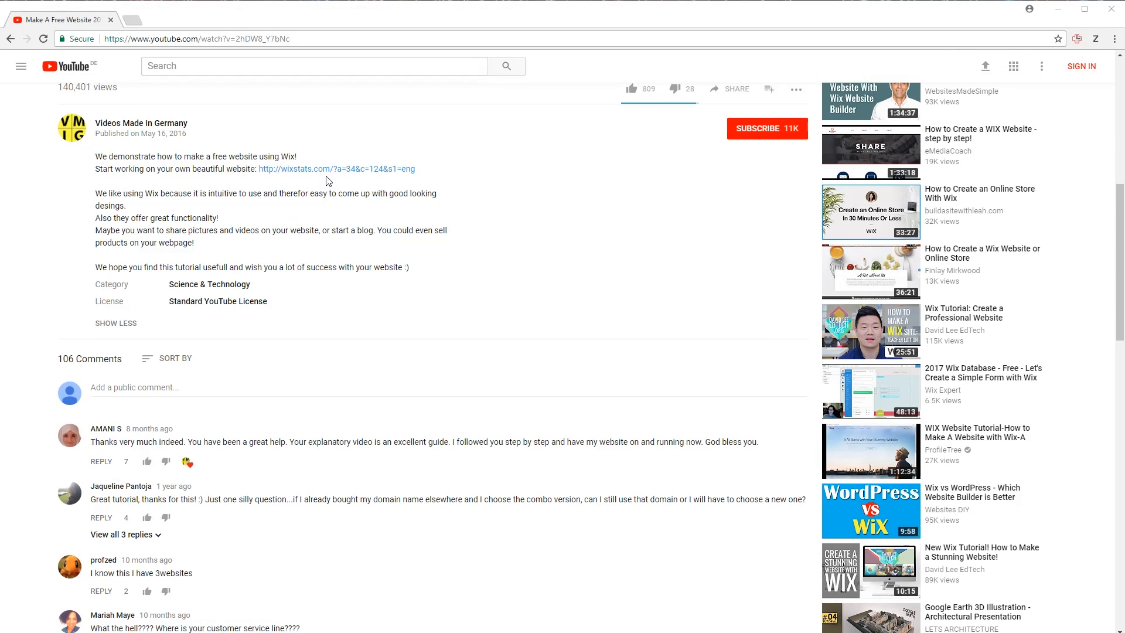
Step: Open the wixstats.com Wix sign-up link from the description, then re-expand the chapter list
left_click(329, 171)
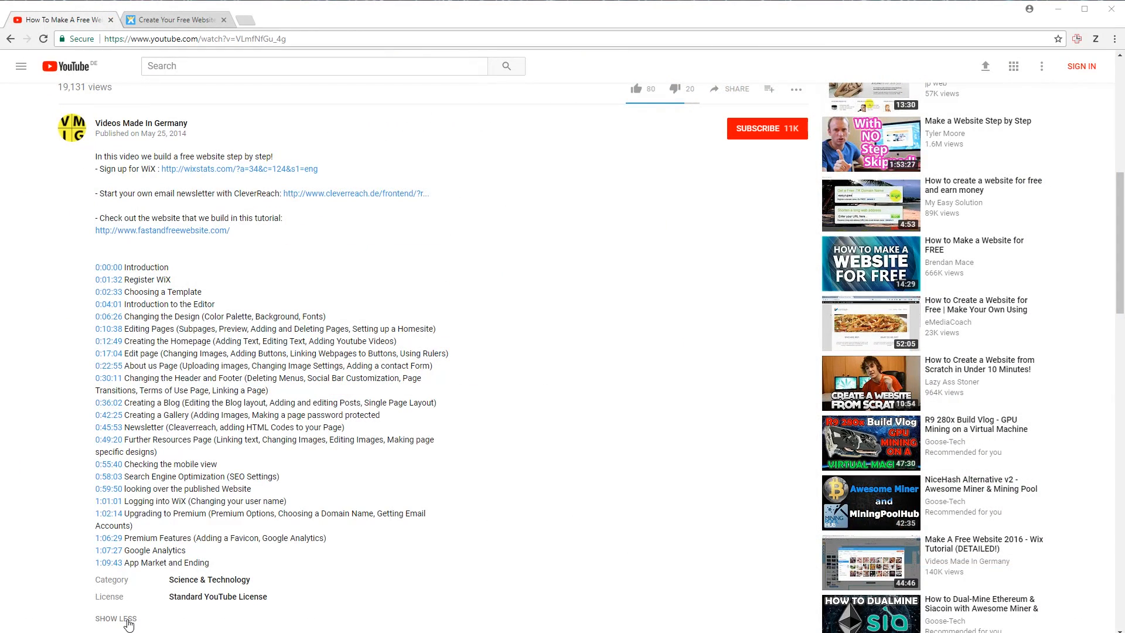
left_click(128, 619)
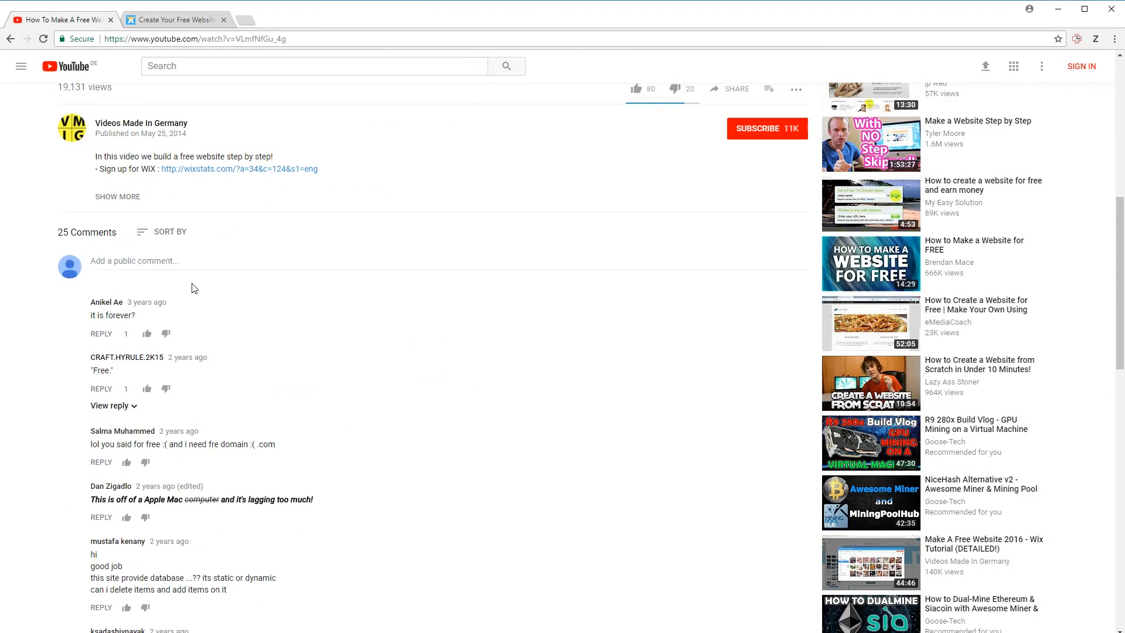
left_click(130, 196)
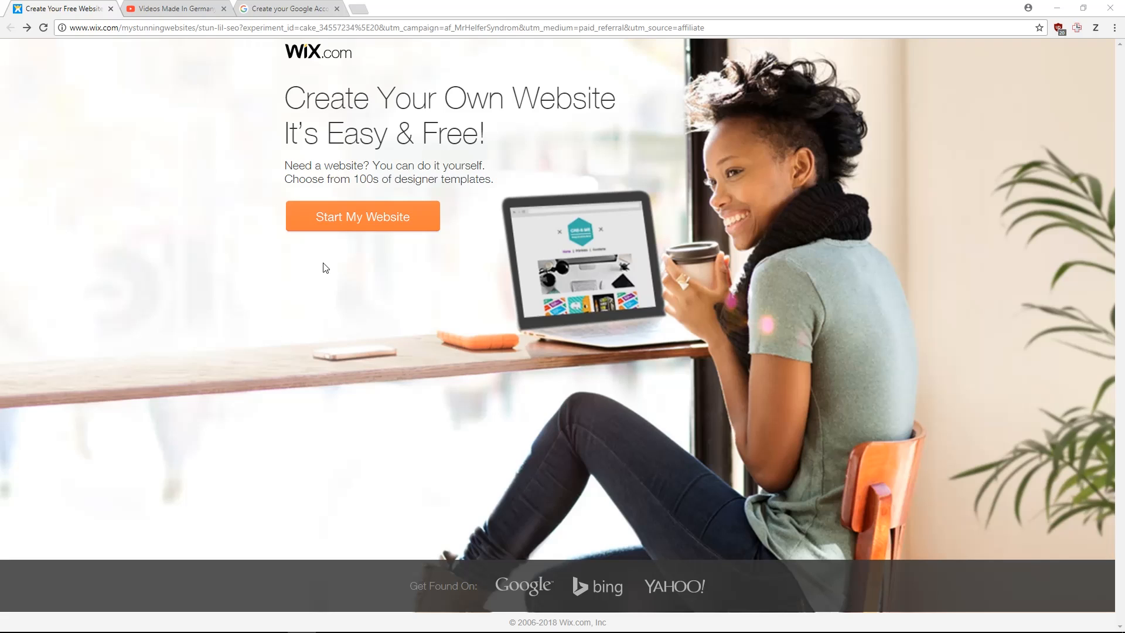
Step: Start a new website and submit the Wix sign-up form with an email and password
left_click(377, 226)
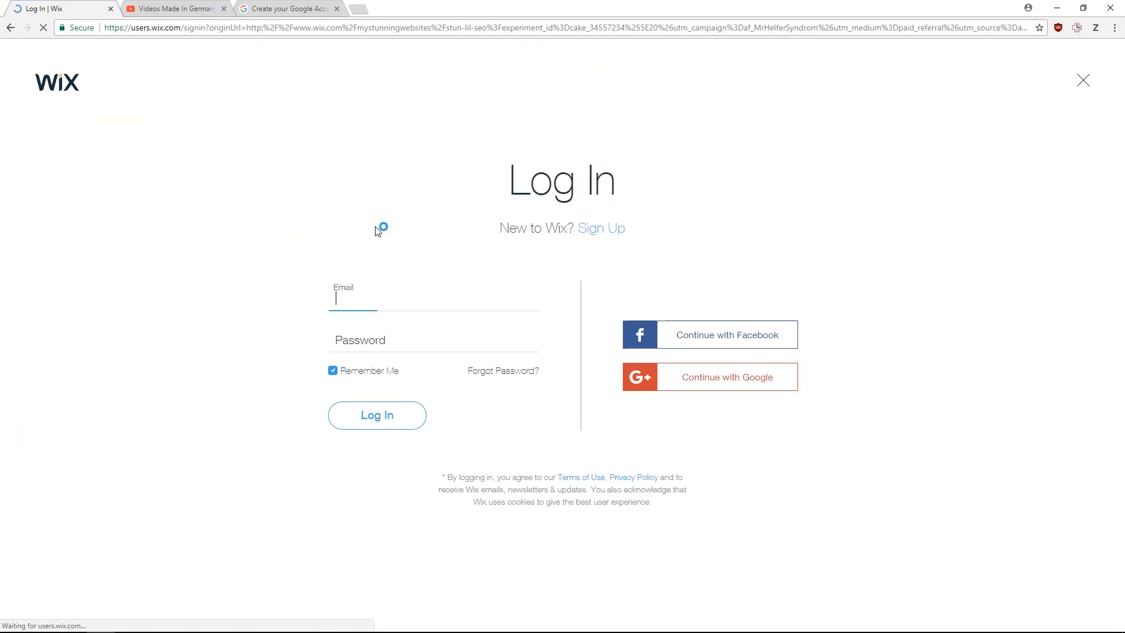
left_click(602, 230)
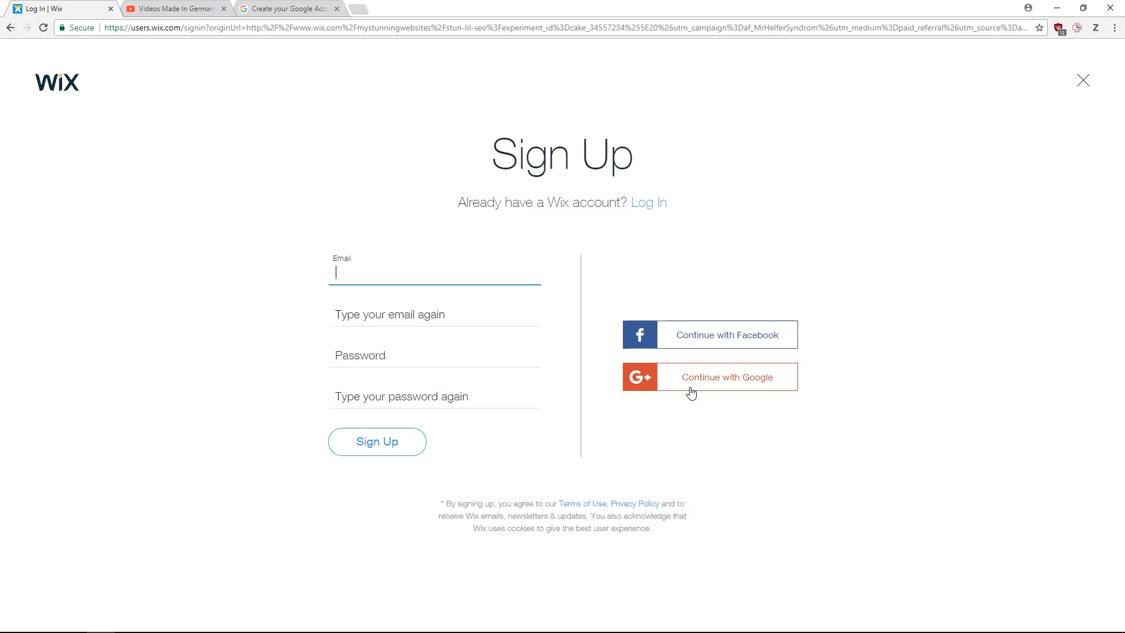
type("soc")
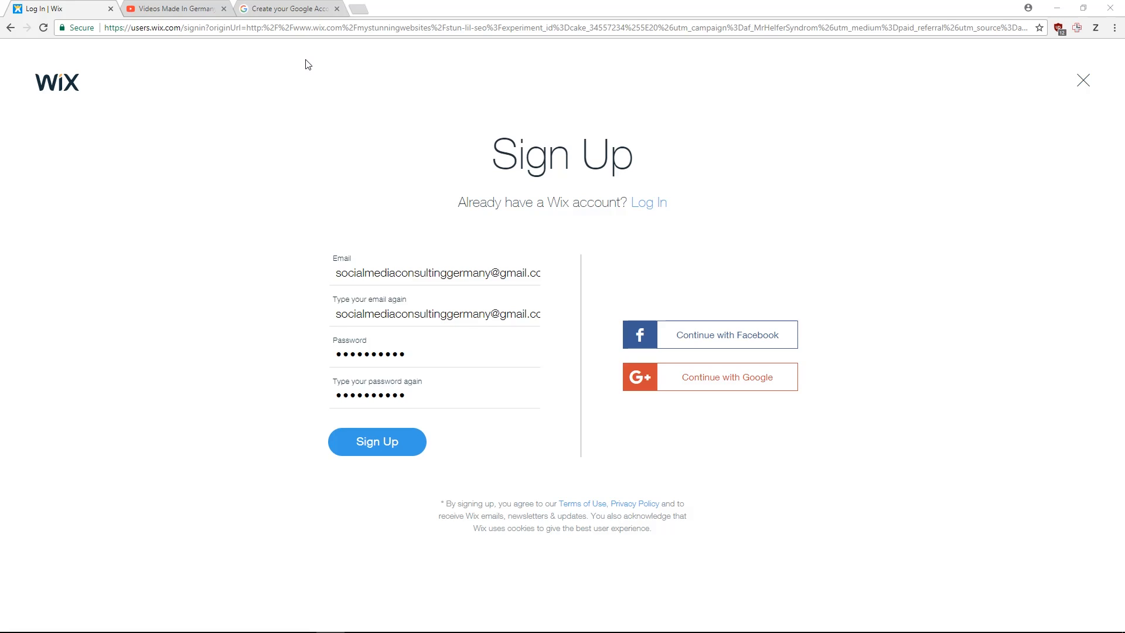
left_click(292, 16)
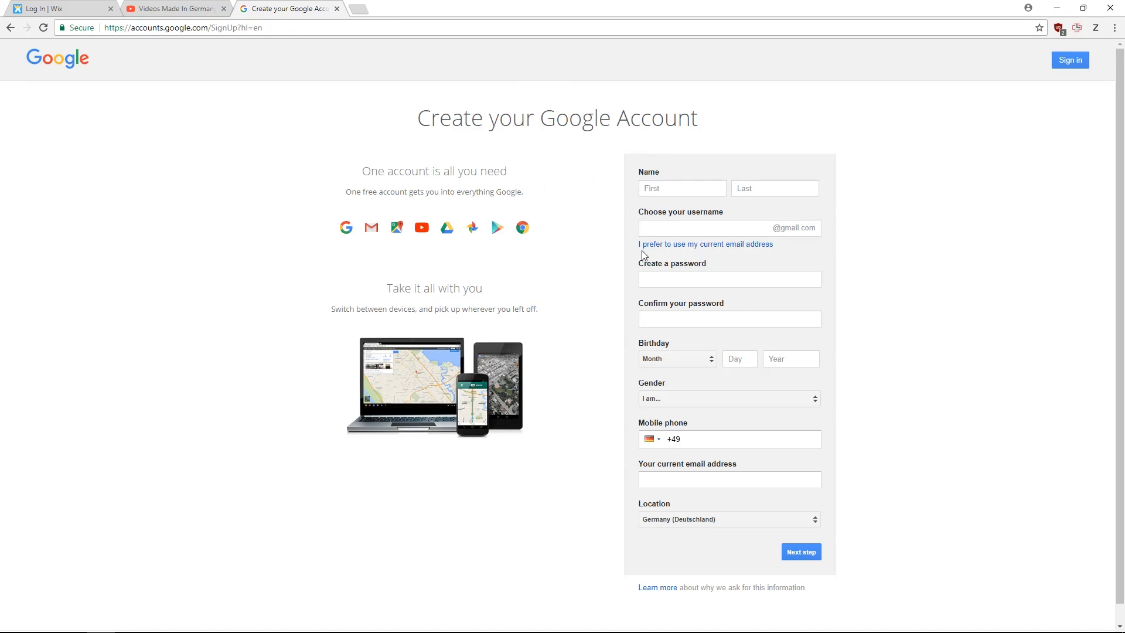
left_click(59, 9)
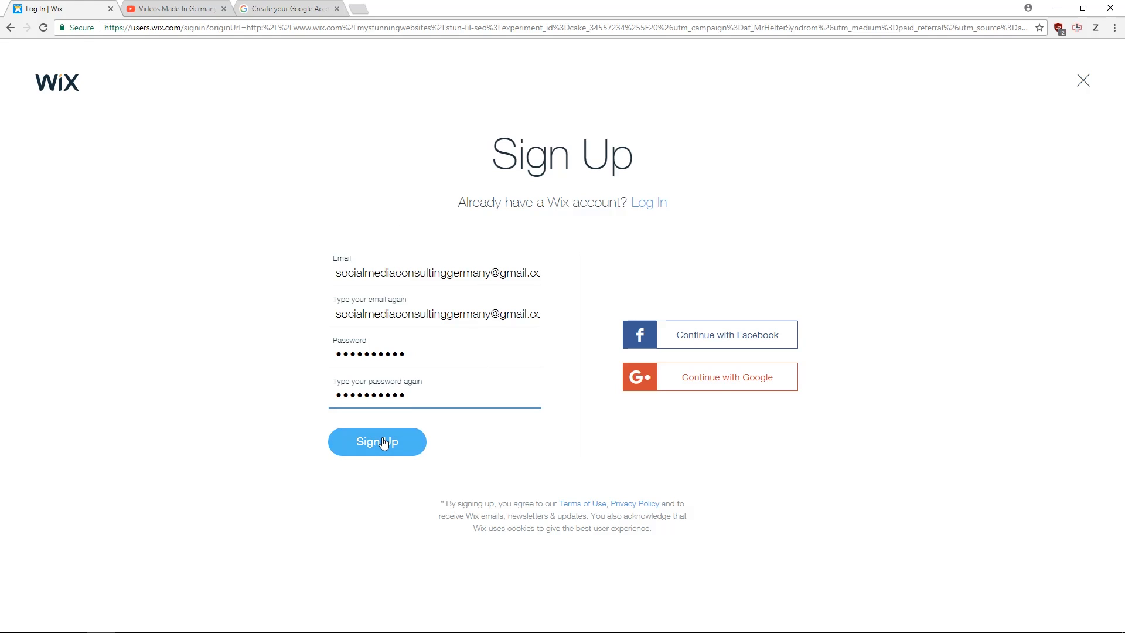
left_click(383, 442)
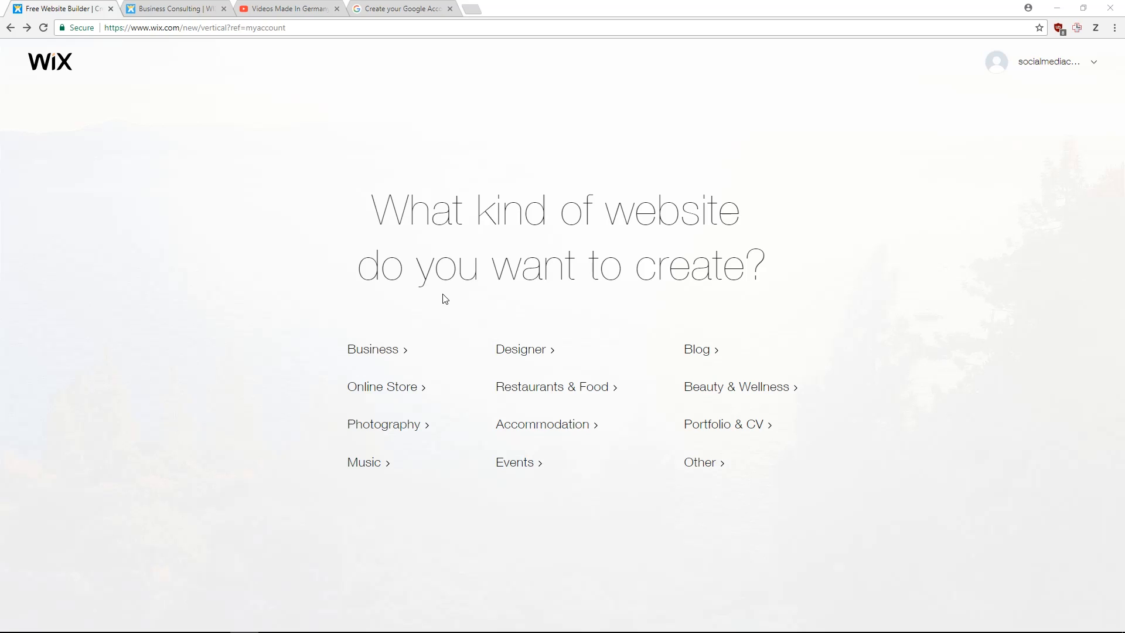
Step: Choose Designer, start from a template, and search the templates for 'consulting'
left_click(538, 351)
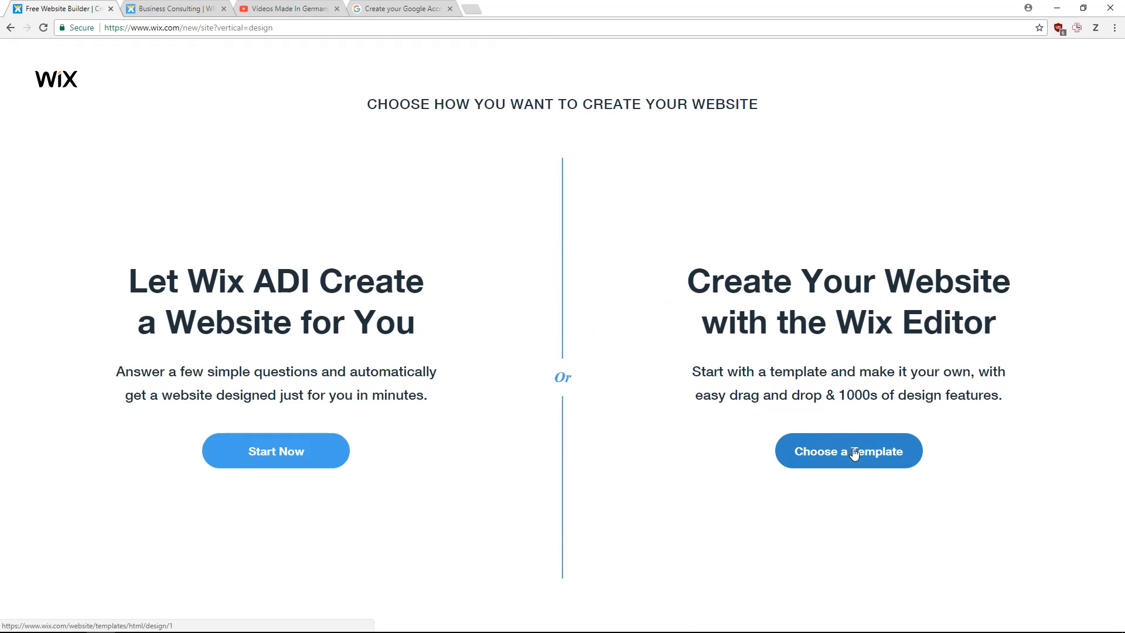
left_click(852, 454)
scroll(517, 271, "down", 12)
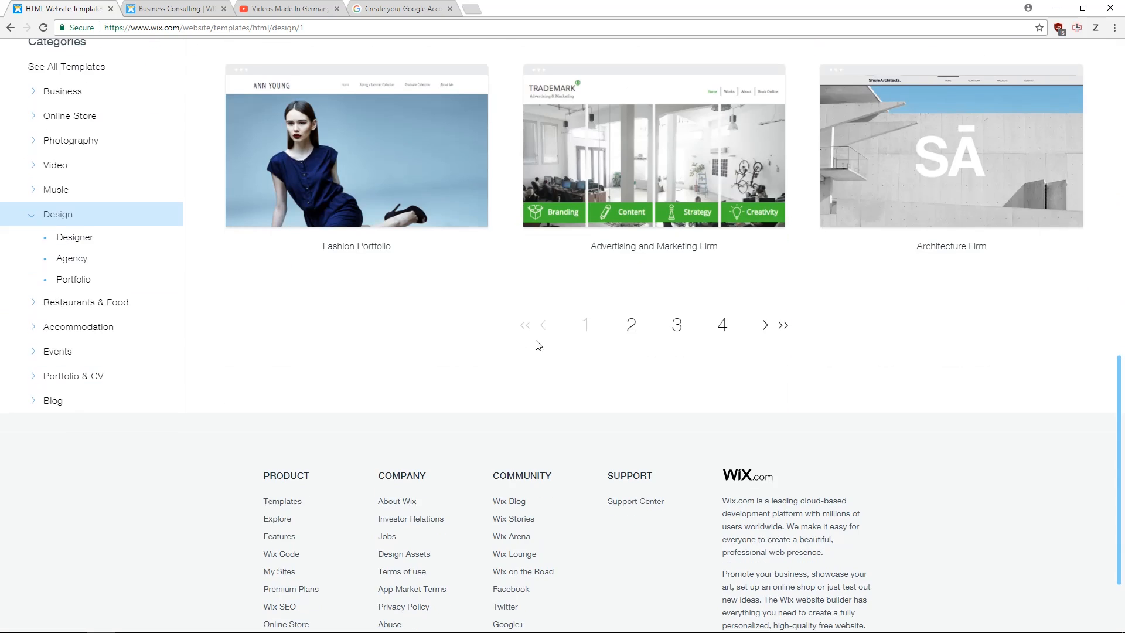
scroll(527, 339, "up", 4)
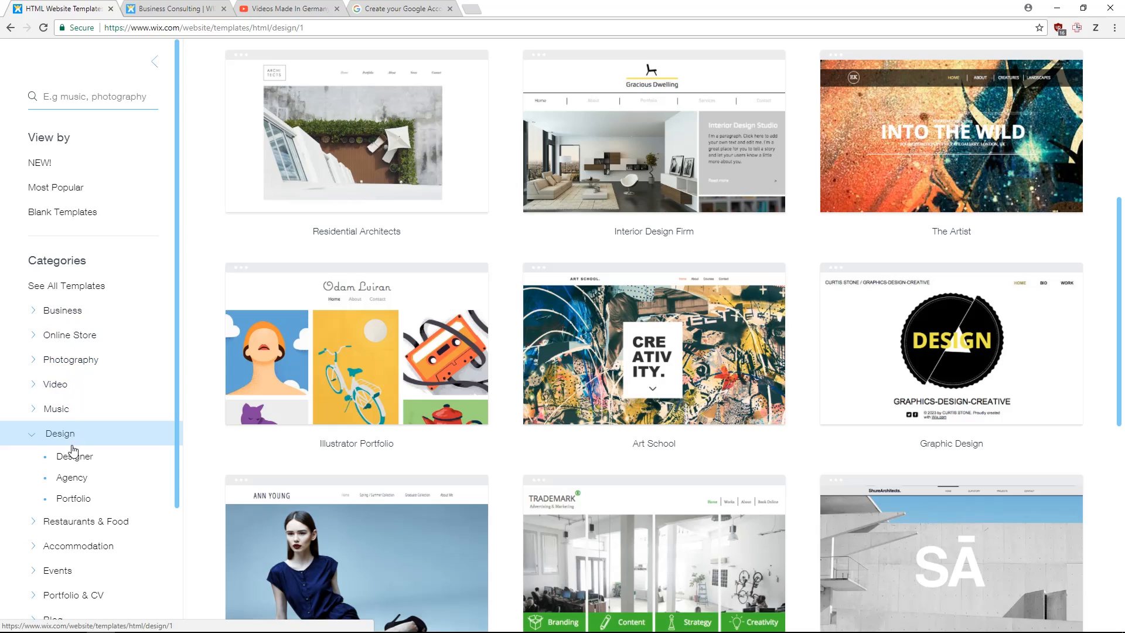
left_click(73, 96)
type("c")
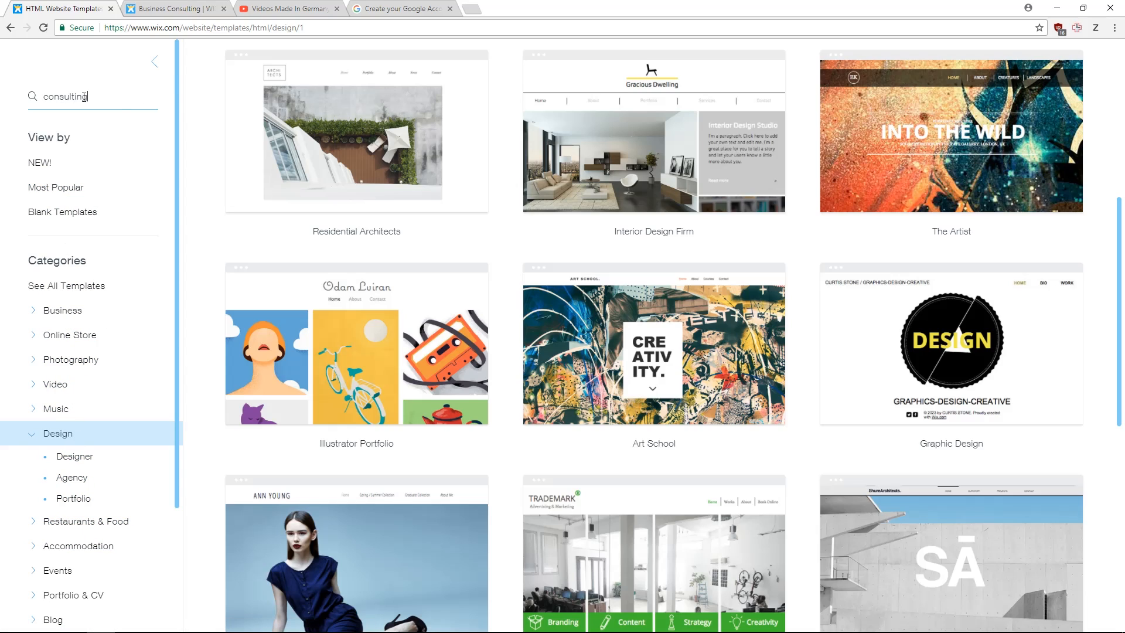
type("onsulting")
key("Return")
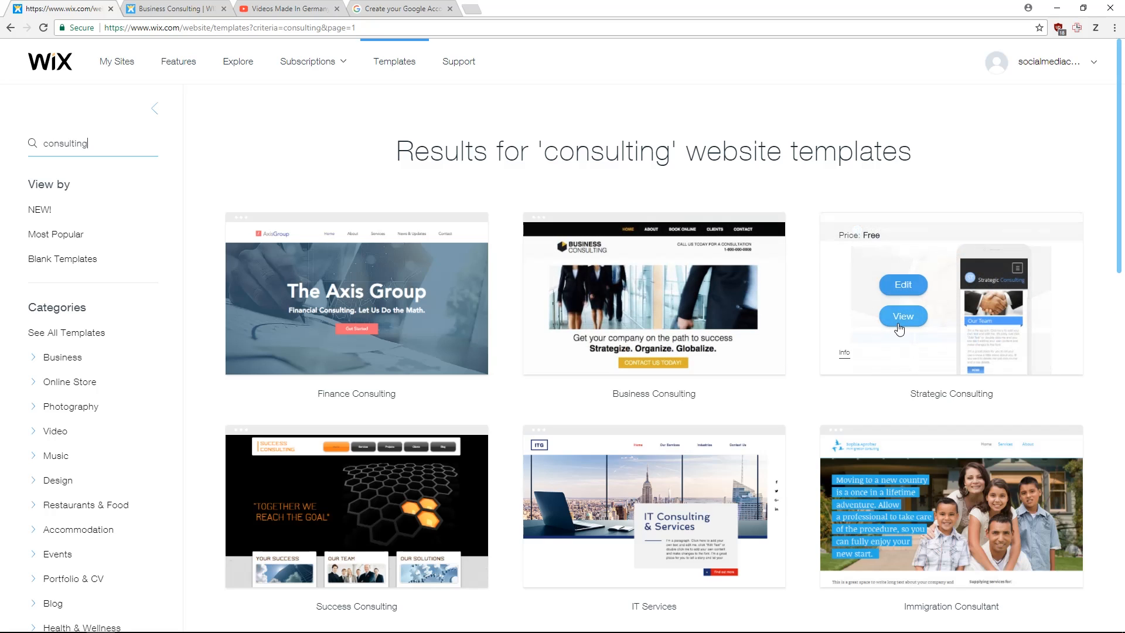
Step: Preview the Strategic Consulting template, viewing its Our Team and Our Expertise pages
left_click(902, 326)
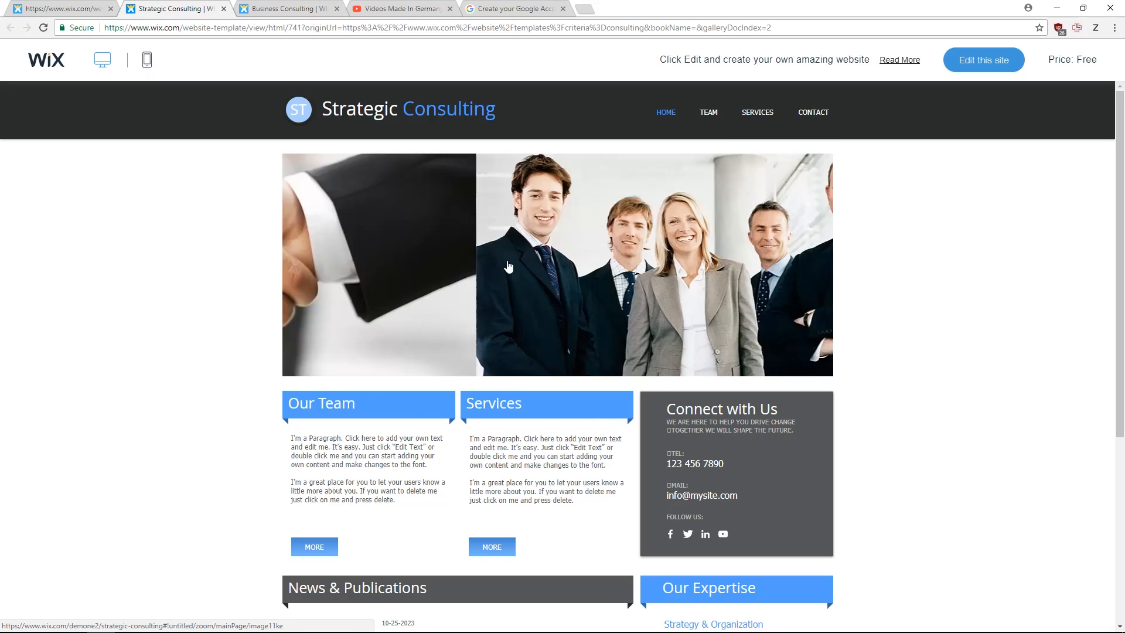
left_click(709, 113)
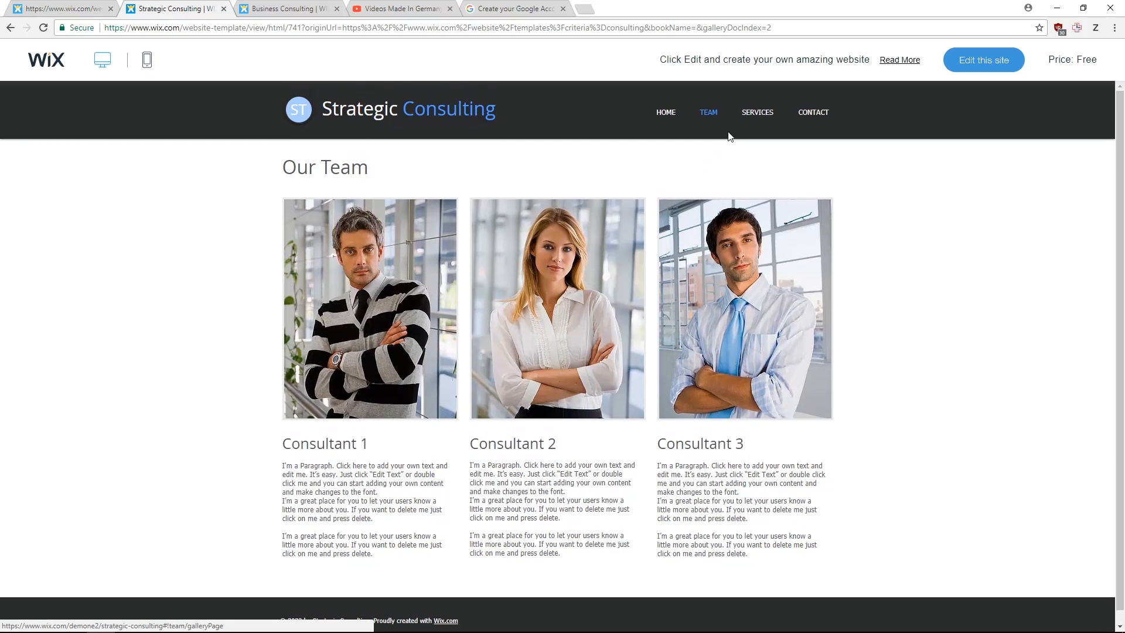
left_click(757, 113)
scroll(607, 293, "down", 1)
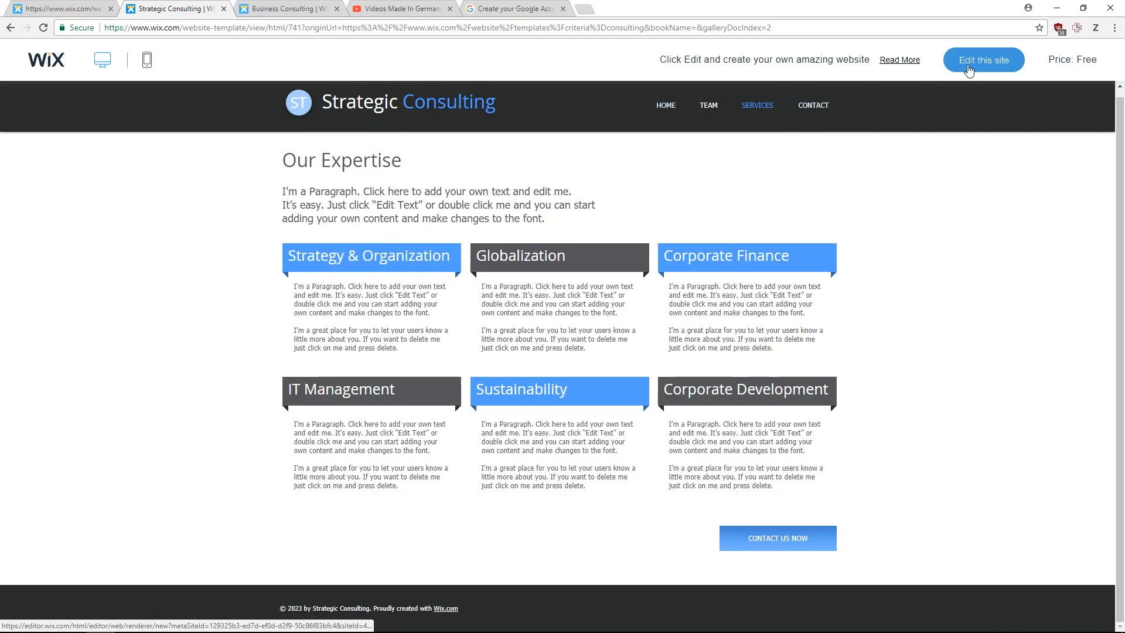
Step: Open the template in the editor, browse the blank templates, then return to the editor
left_click(975, 64)
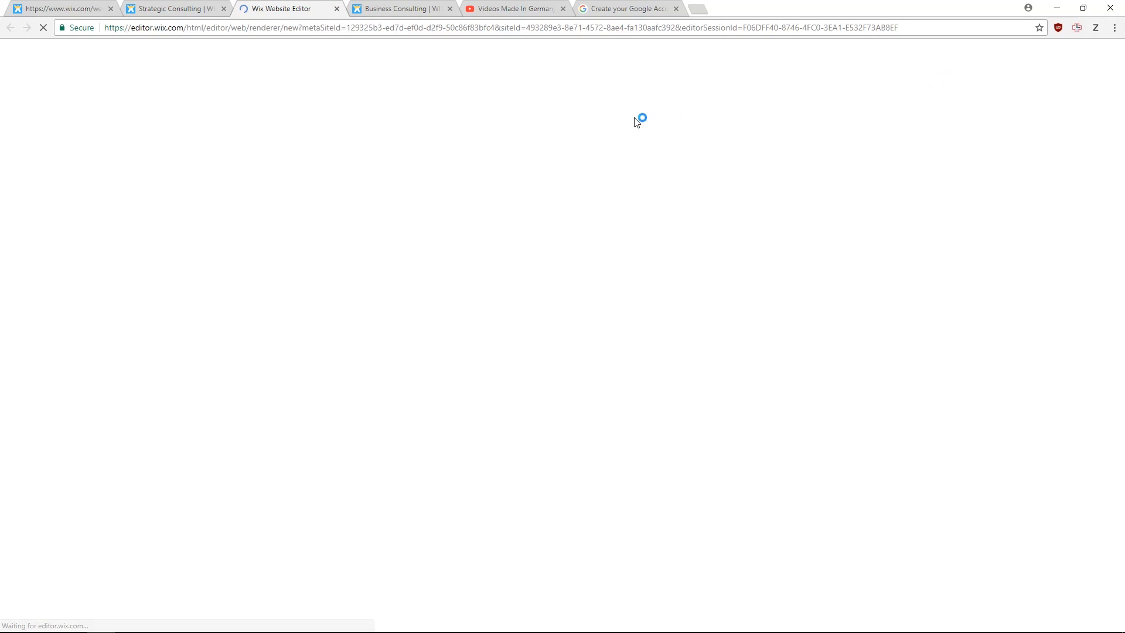
left_click(68, 8)
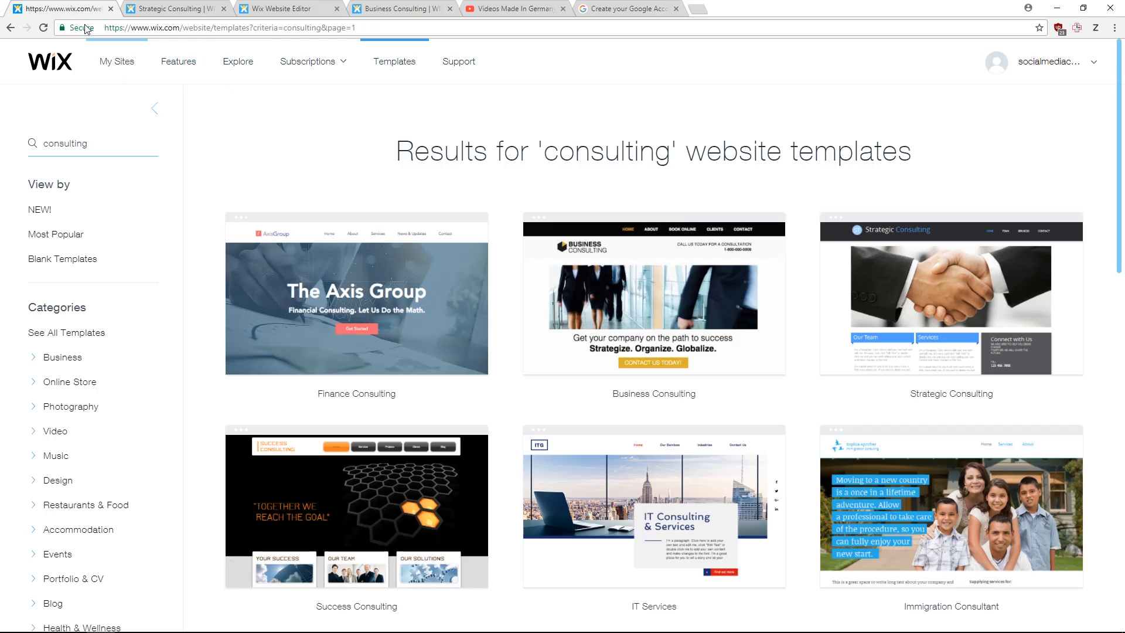
left_click(74, 259)
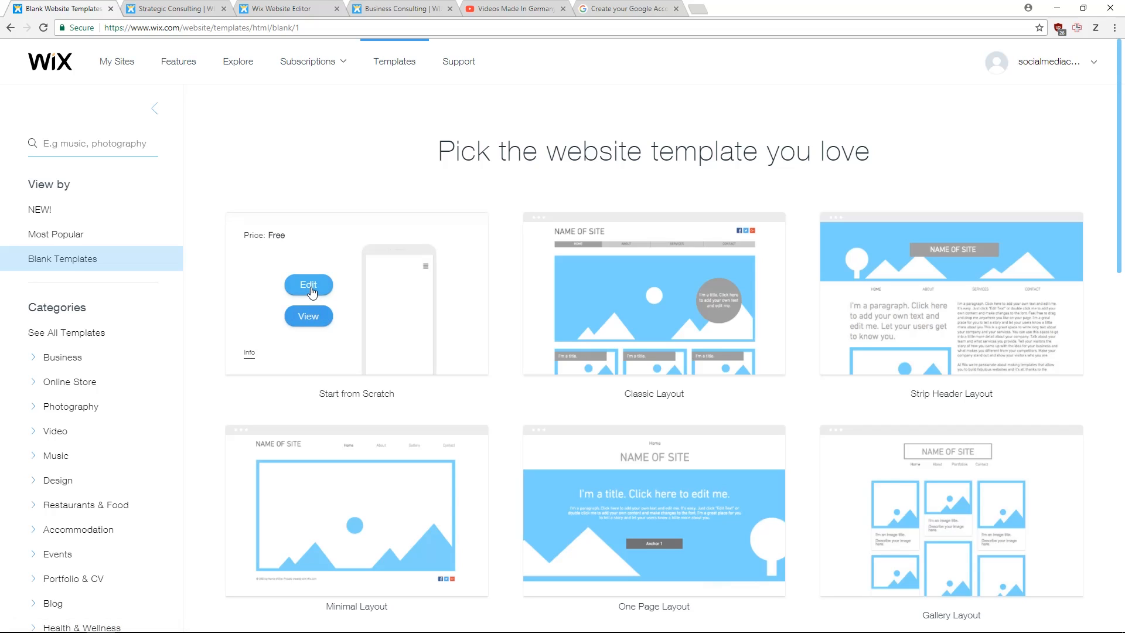
left_click(266, 9)
Step: Save and leave the editor, then start a new site from My Sites
mouse_move(211, 62)
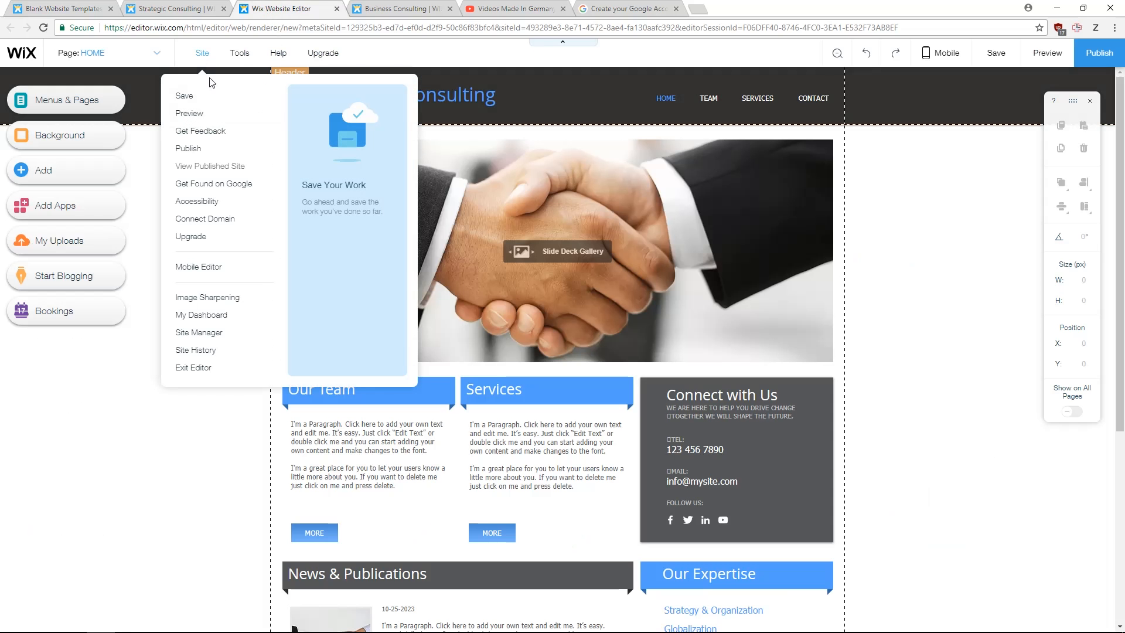
left_click(212, 367)
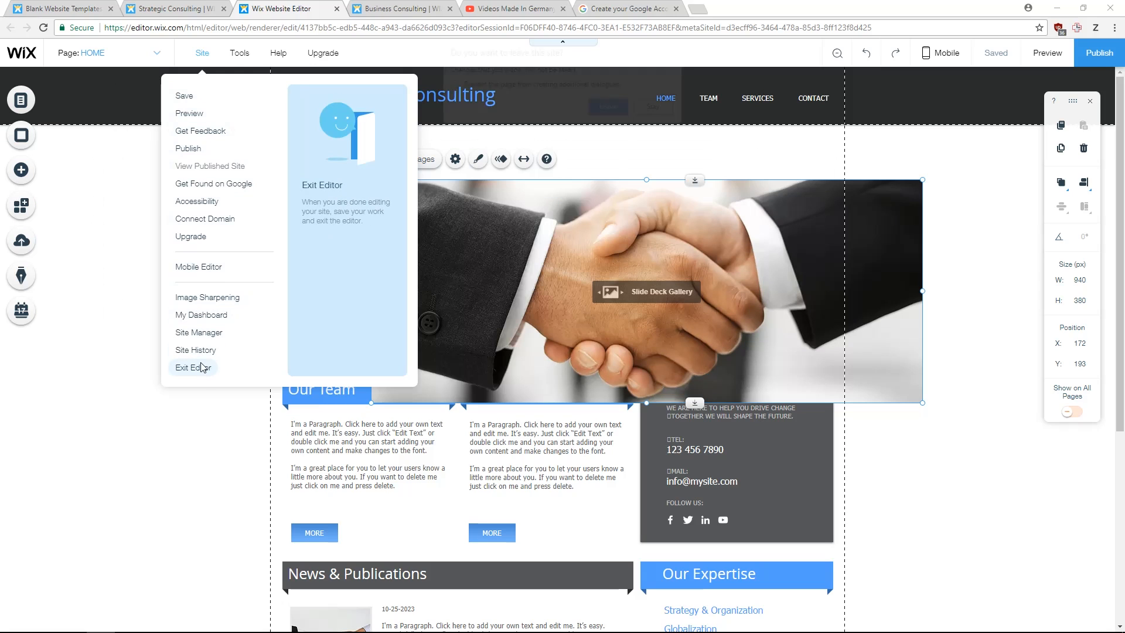
left_click(610, 108)
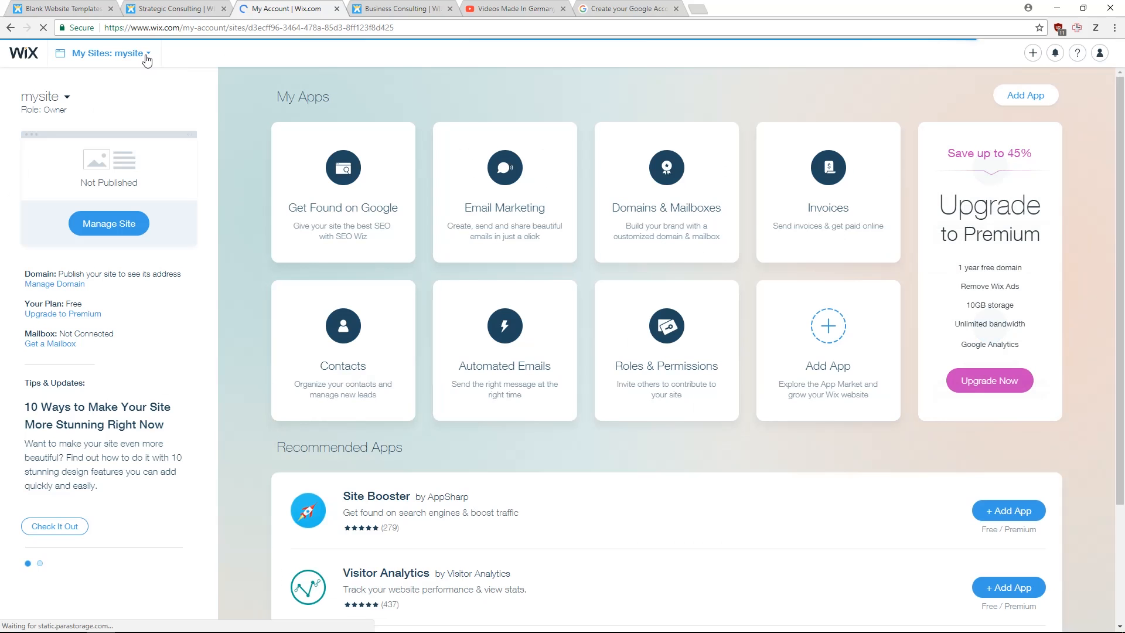
left_click(146, 54)
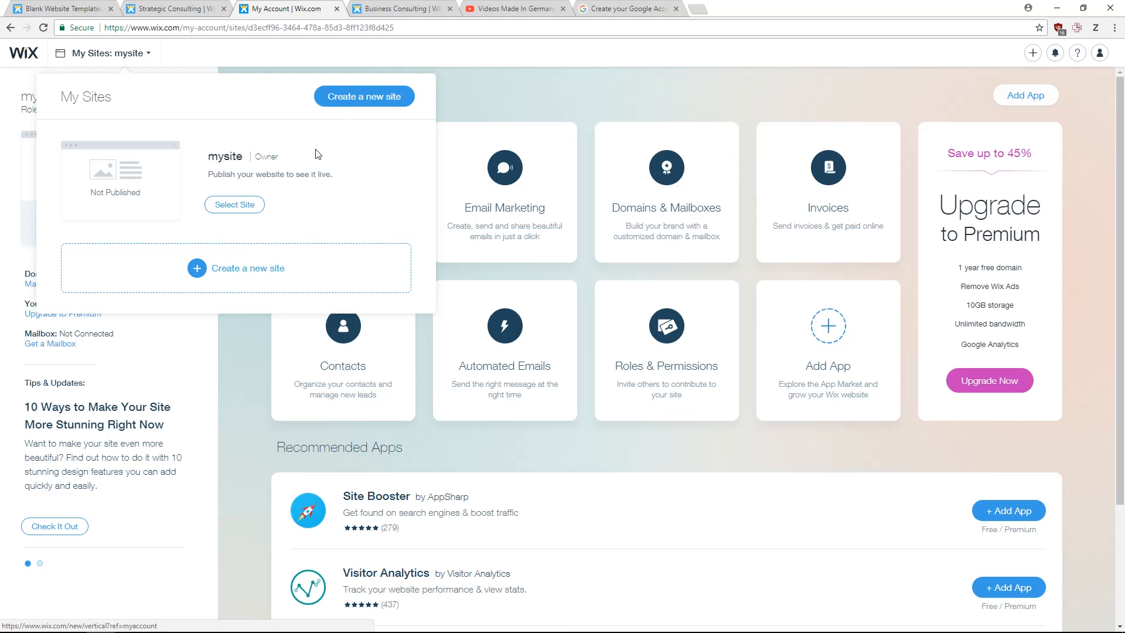
left_click(330, 108)
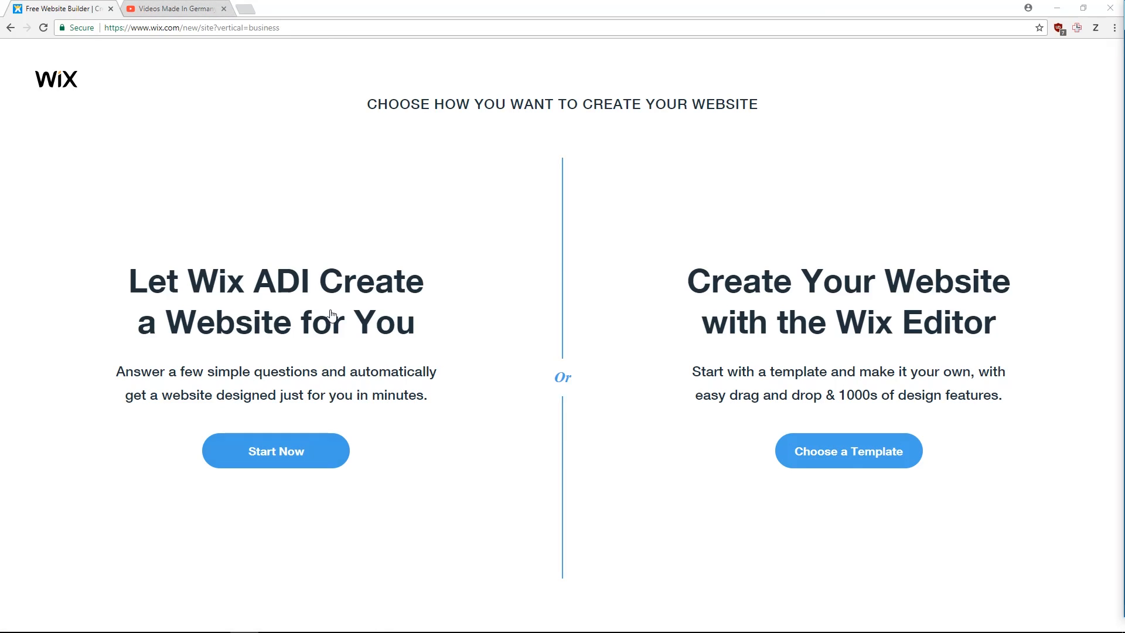
Step: Let Wix ADI build the site and set the business type to Social Media Consultant
left_click(301, 452)
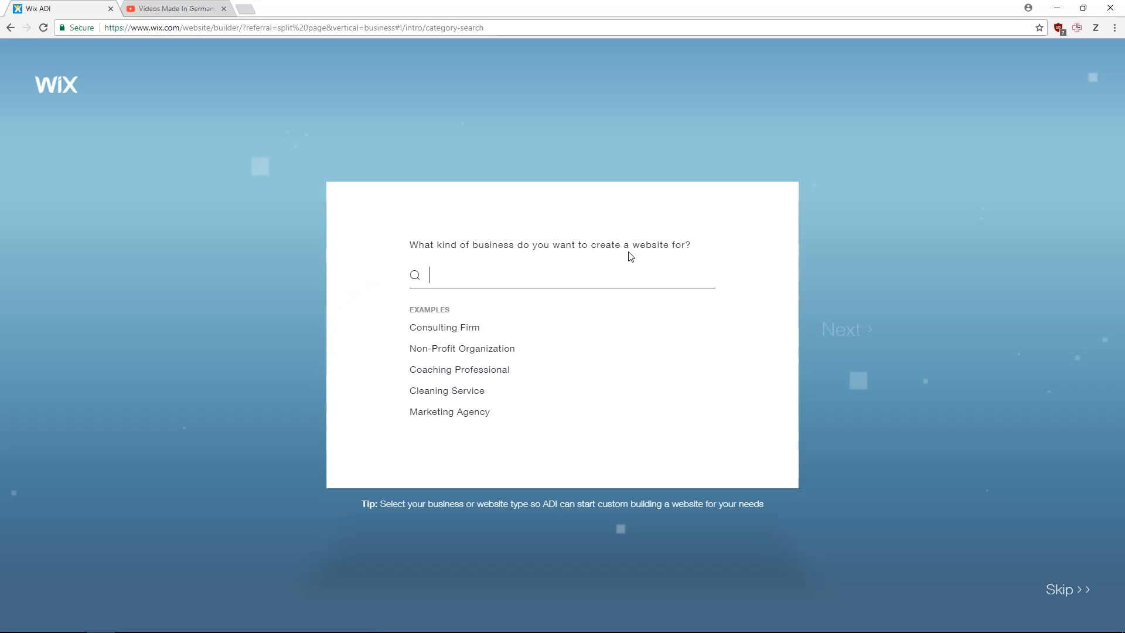
type("Coffee Shop")
left_click(837, 326)
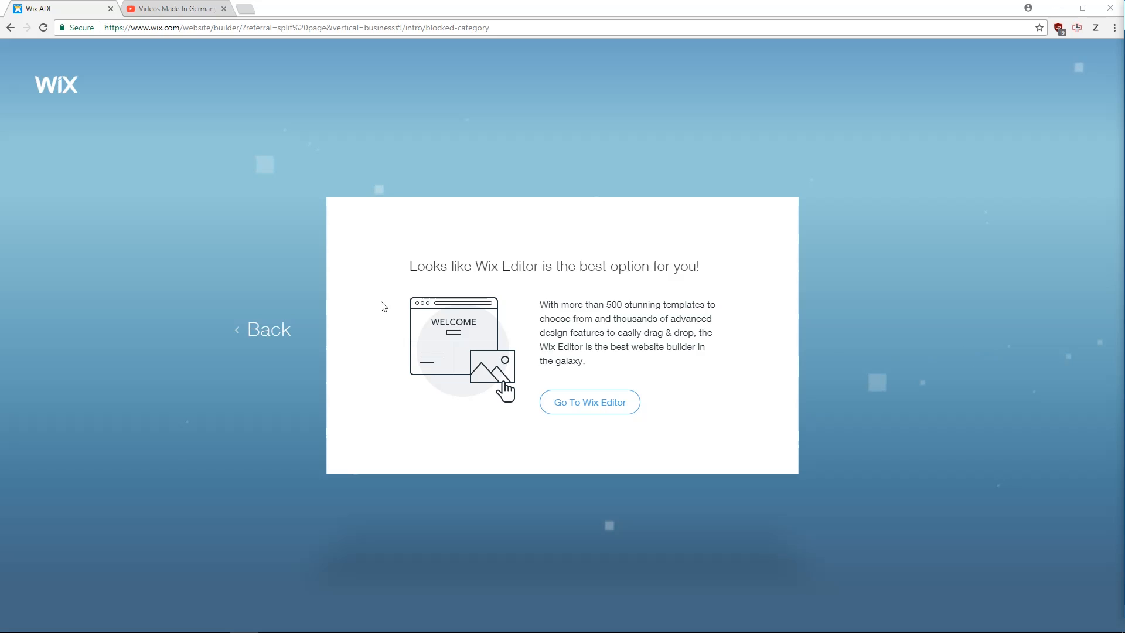
left_click(269, 330)
triple_click(432, 274)
type("Social Media Consu")
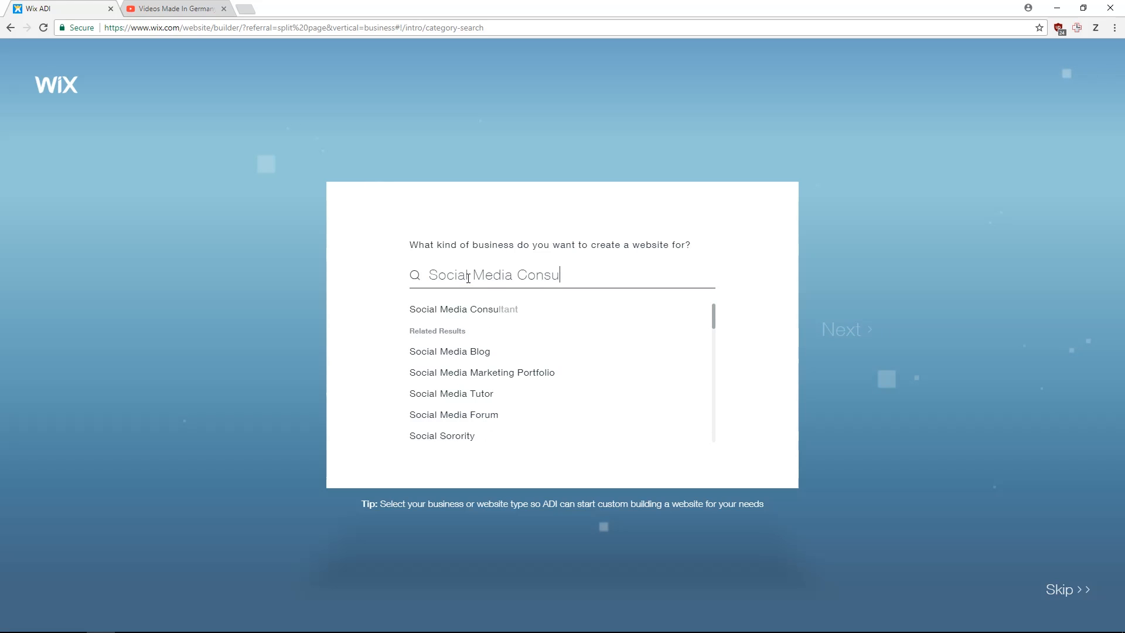
left_click(474, 316)
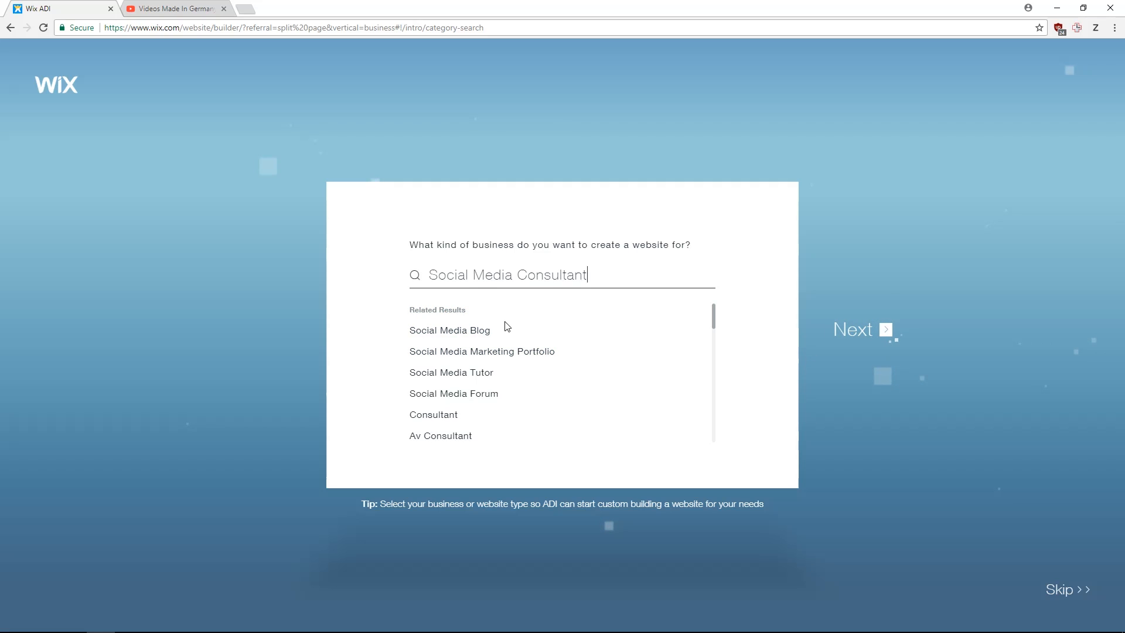
left_click(859, 334)
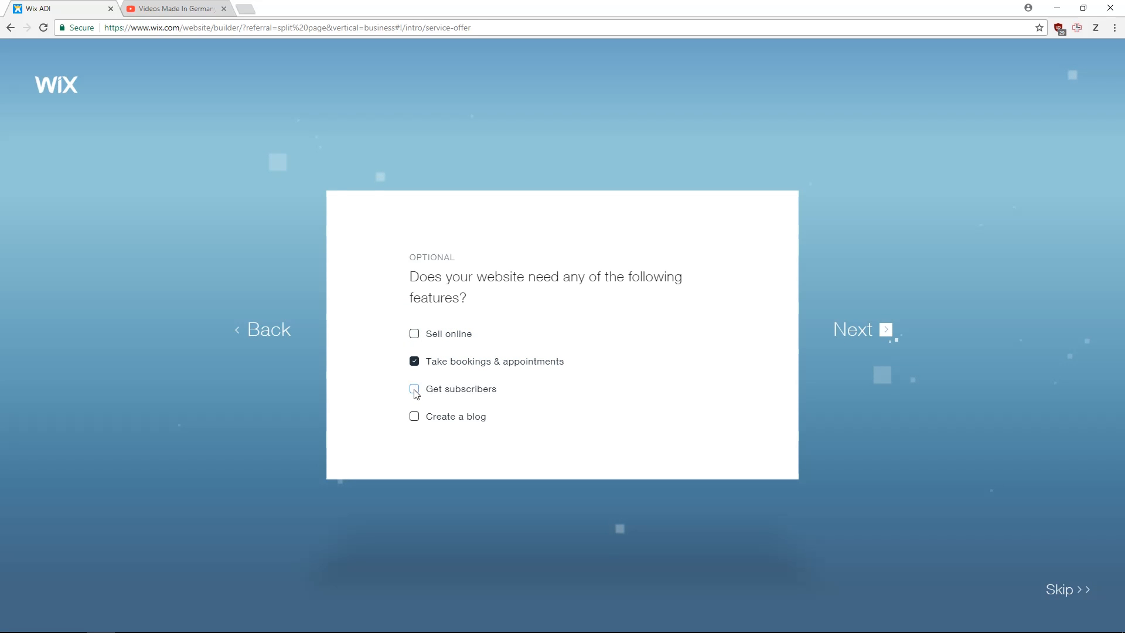
Step: Add Get subscribers, name the business 'Social Media Consulting Germany', and begin entering the address
left_click(415, 390)
left_click(835, 341)
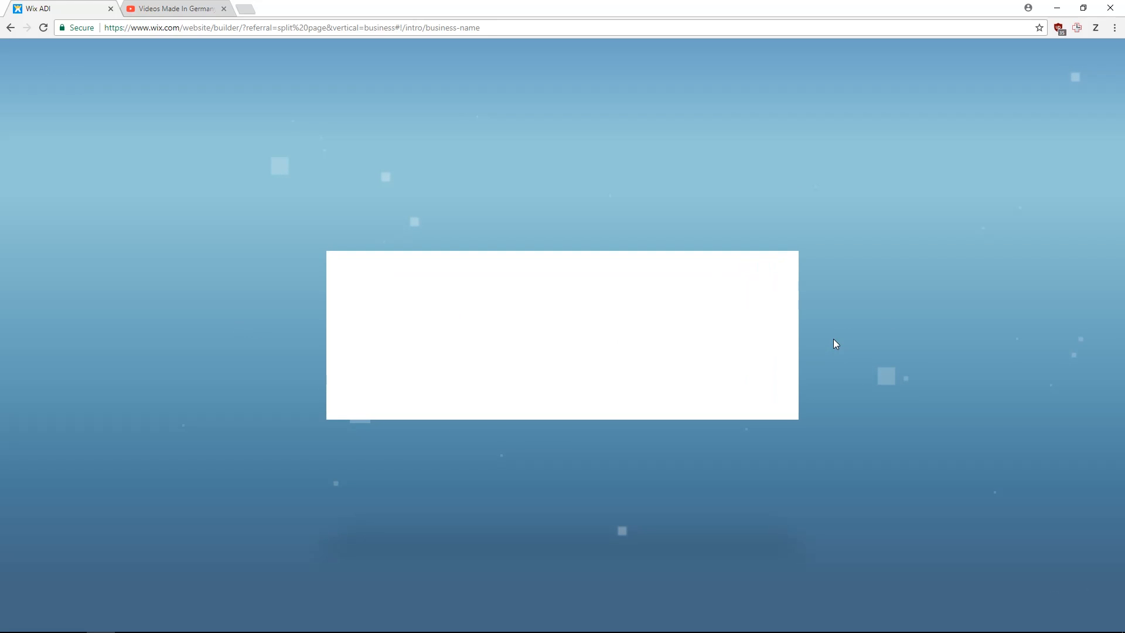
type("Social Media Consulting Germany")
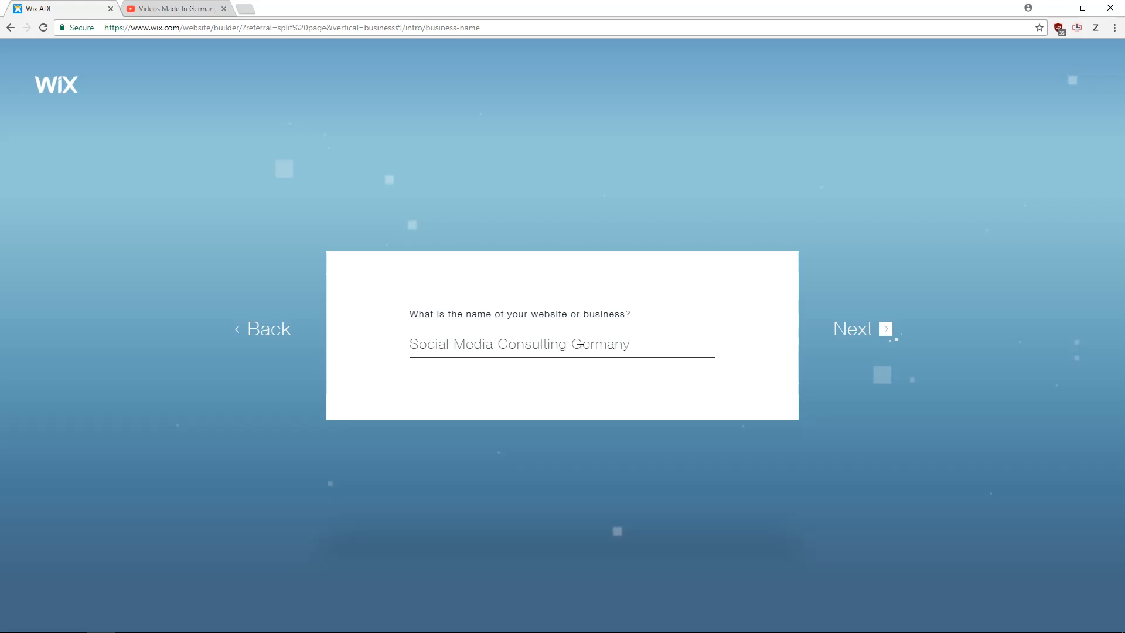
left_click(849, 332)
type("235 Spring")
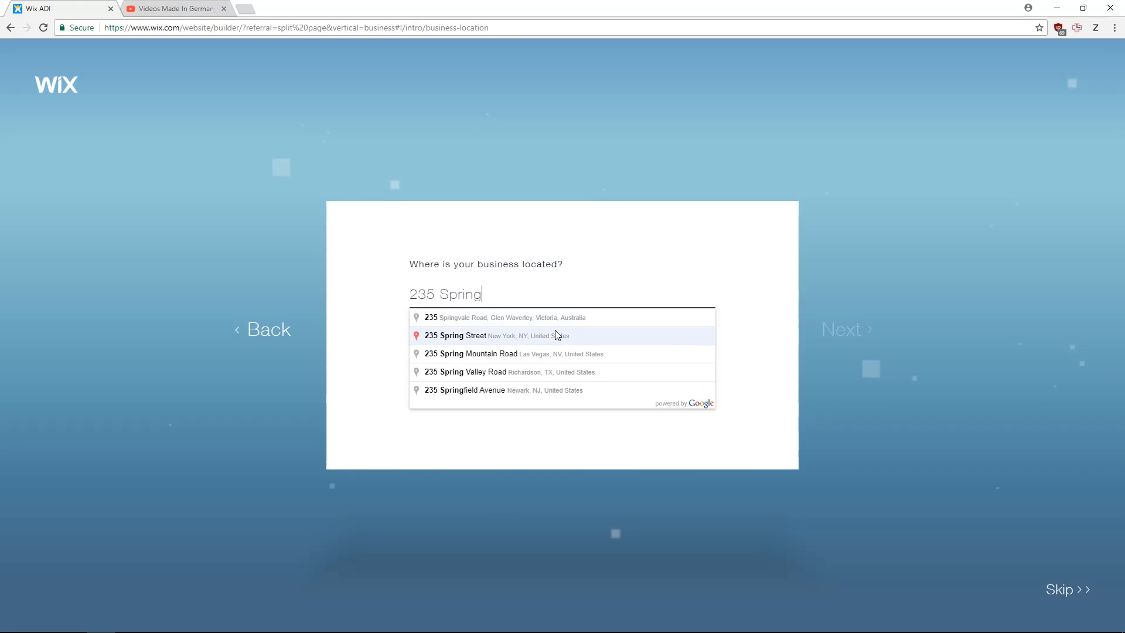
Step: Pick the suggested street address and let ADI look up the business
left_click(556, 336)
left_click(881, 330)
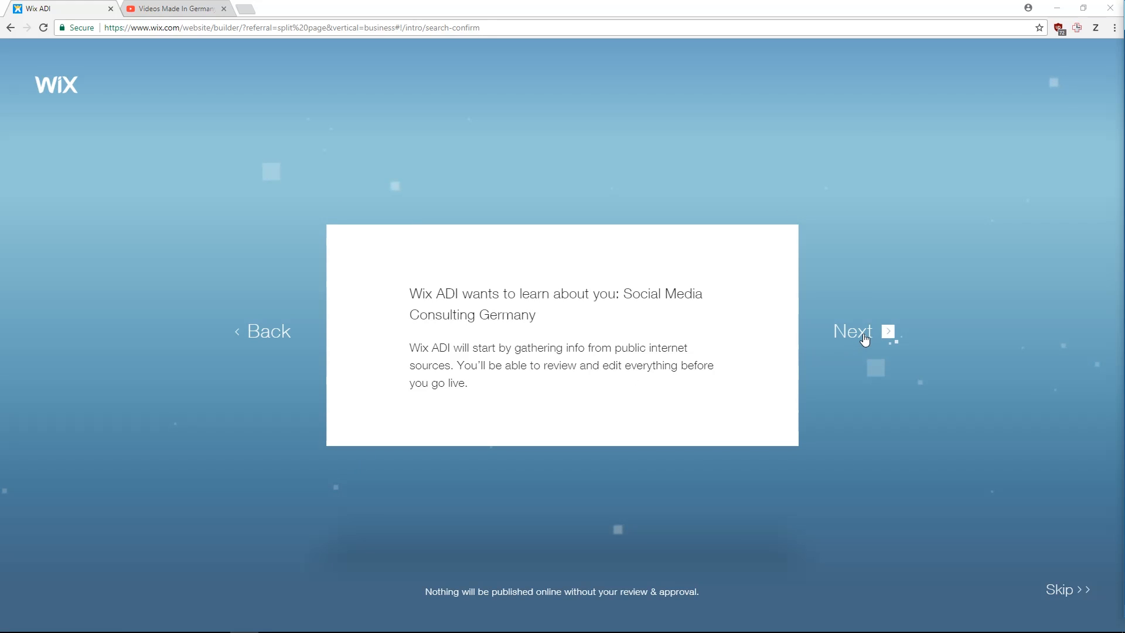
left_click(864, 336)
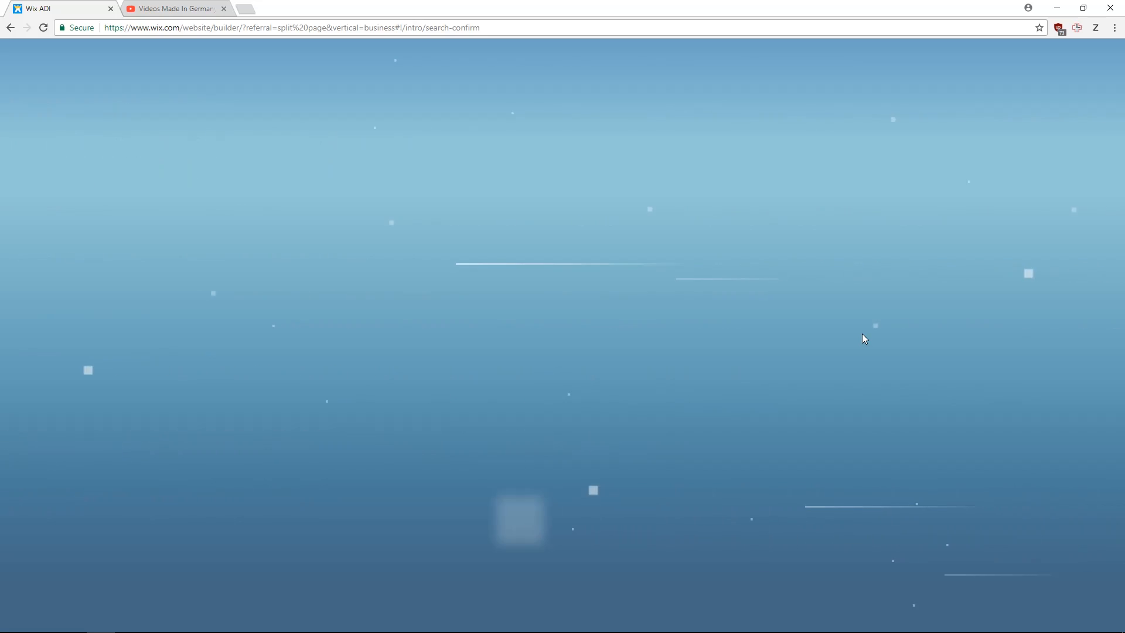
Step: Change the location to Friedrichshain, Berlin, Germany, search businesses there, and skip the matches
double_click(669, 357)
triple_click(669, 357)
type("Fried")
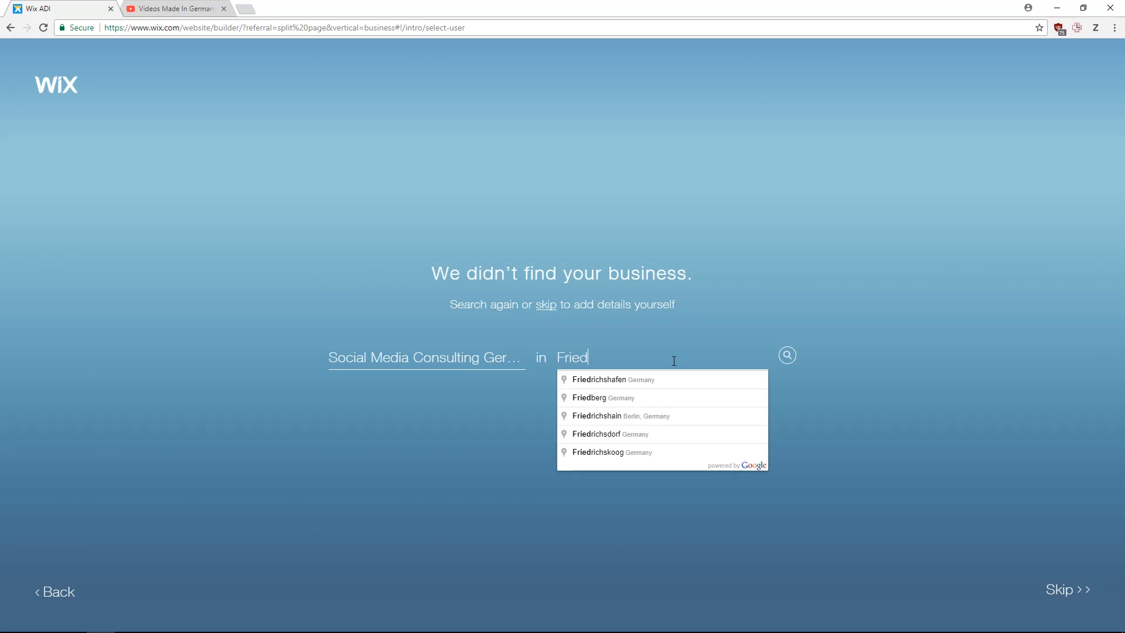
left_click(648, 416)
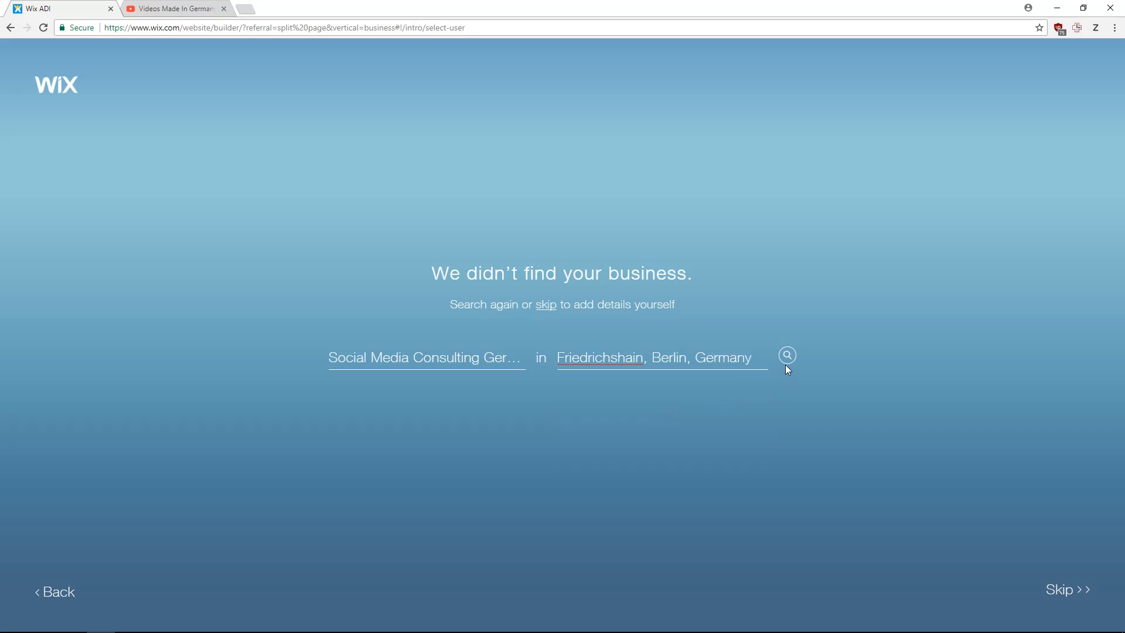
left_click(788, 359)
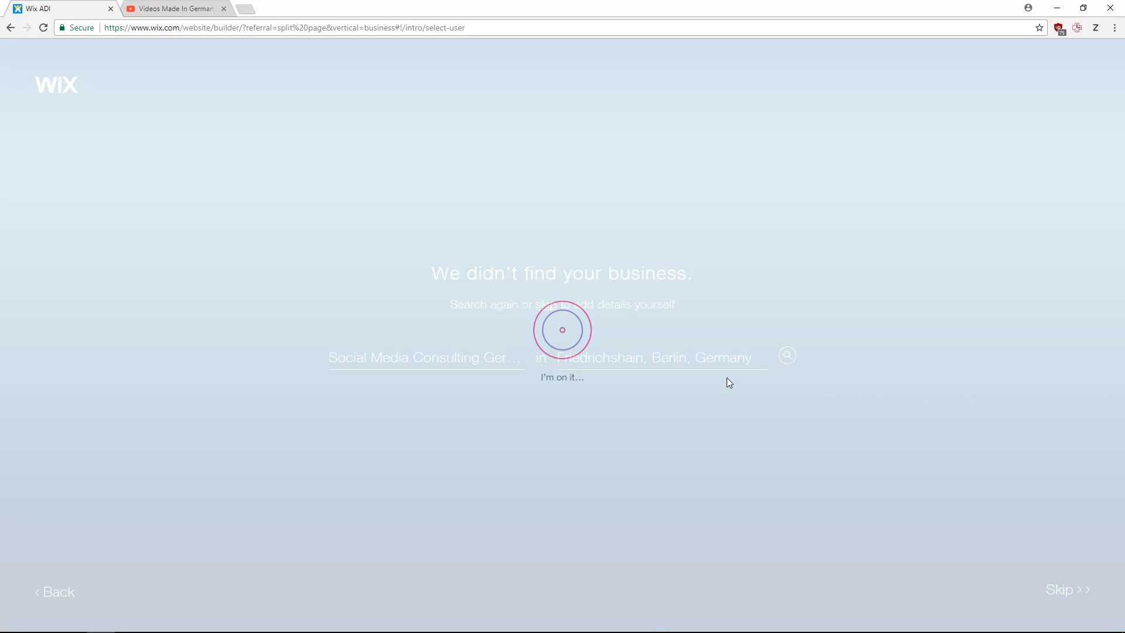
scroll(715, 392, "down", 4)
scroll(679, 413, "up", 1)
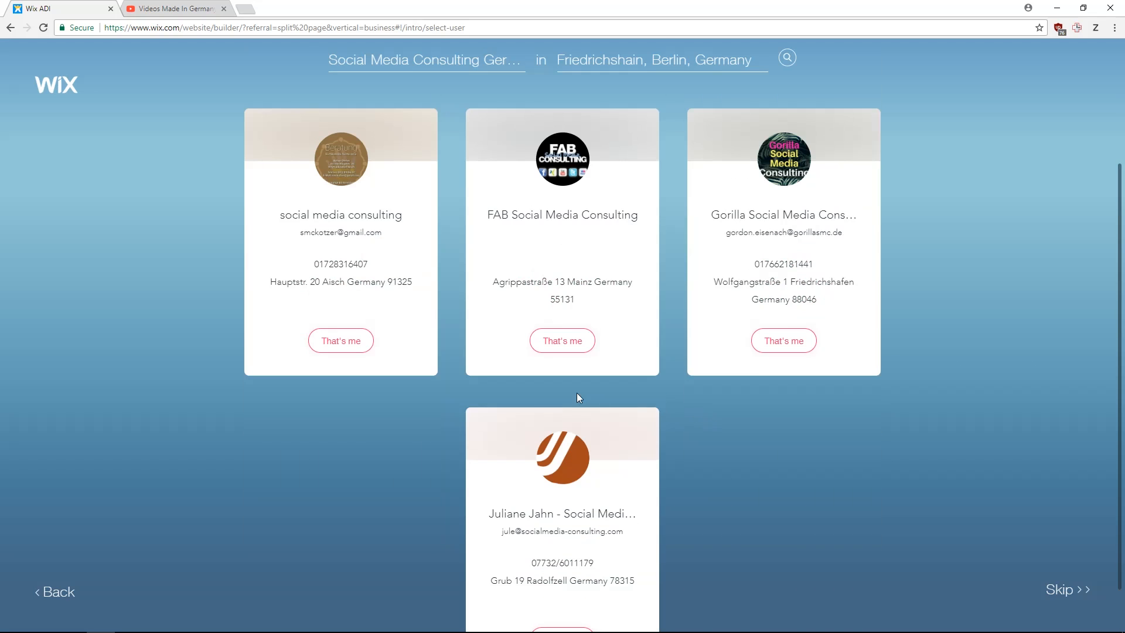
scroll(703, 365, "down", 1)
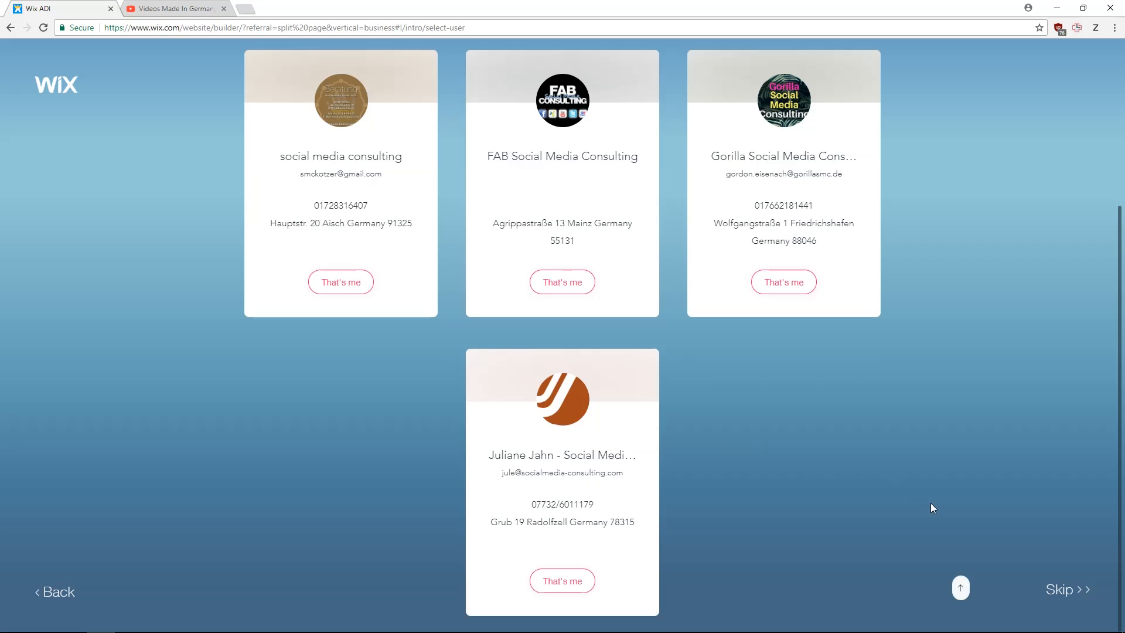
left_click(1058, 591)
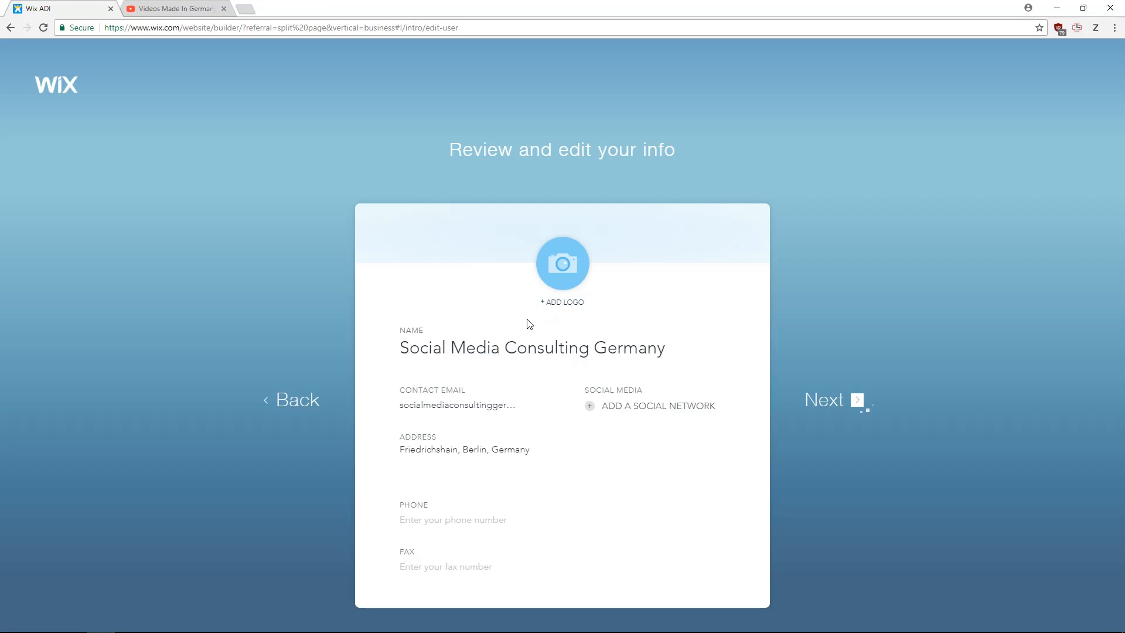
Step: Upload the Logo file as the site's logo
left_click(544, 303)
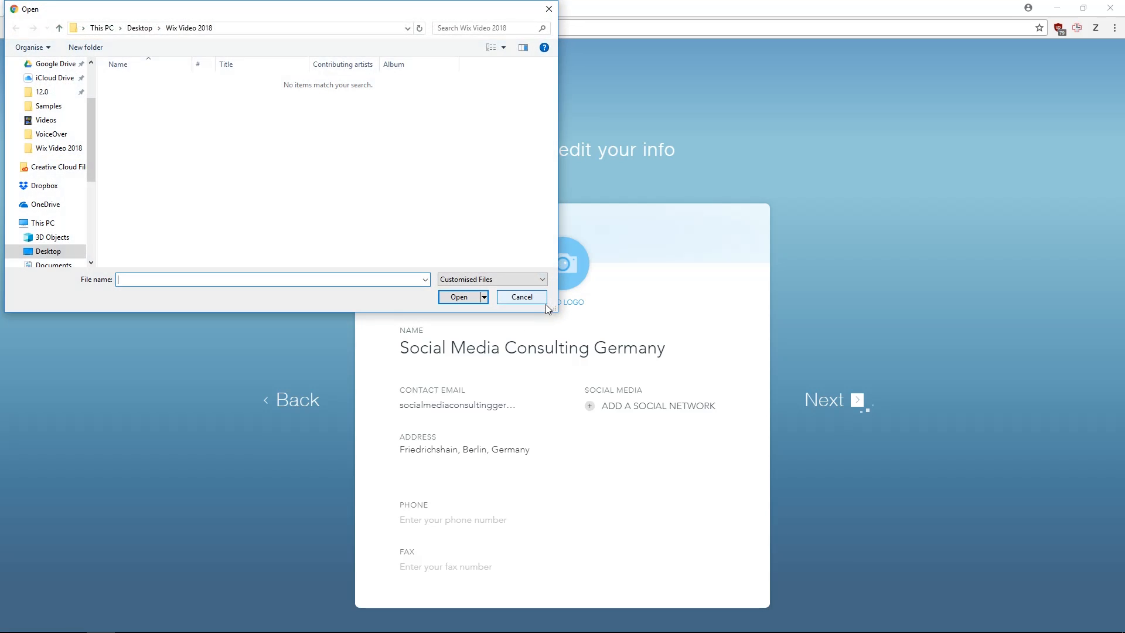
left_click(474, 278)
left_click(464, 300)
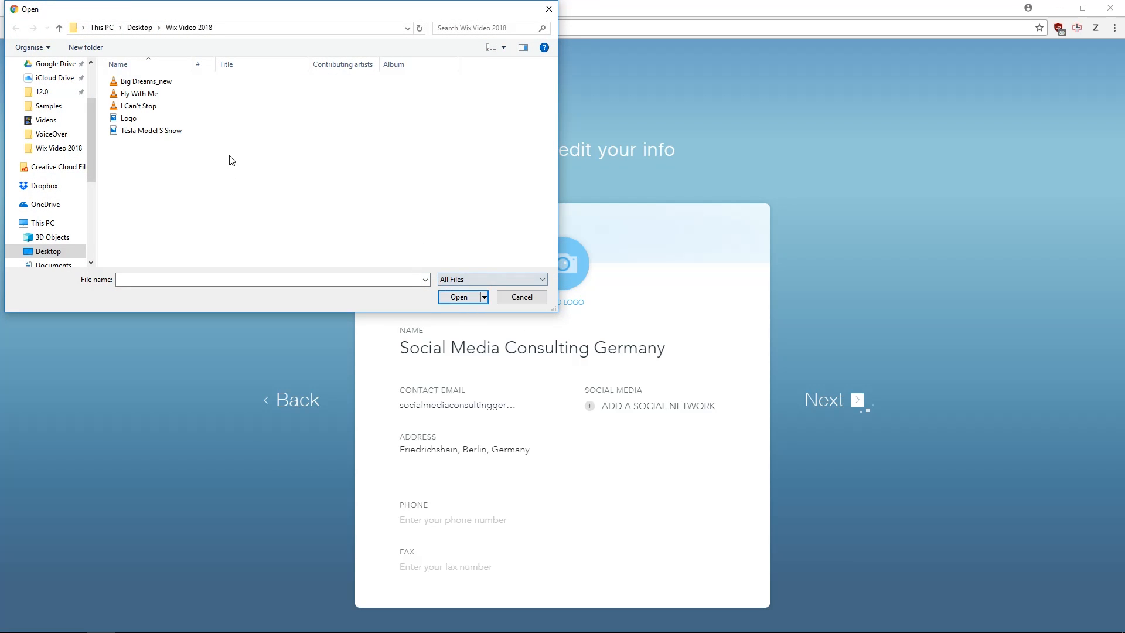
left_click(281, 119)
left_click(459, 297)
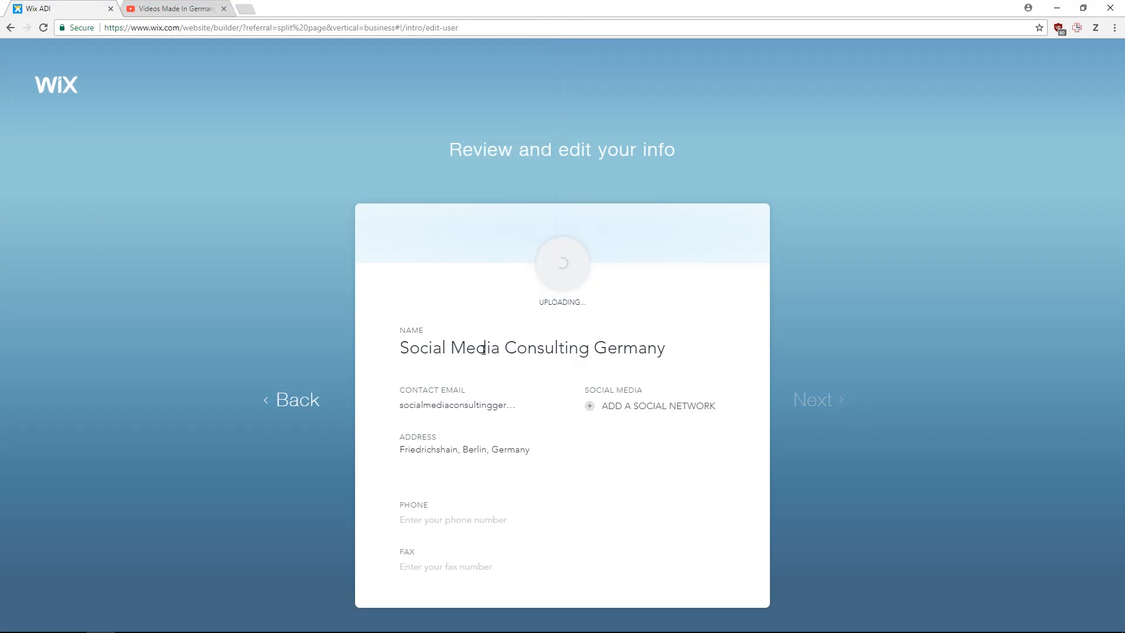
Step: Enter the phone and fax numbers, paste a social network link, and continue
type("555 1234")
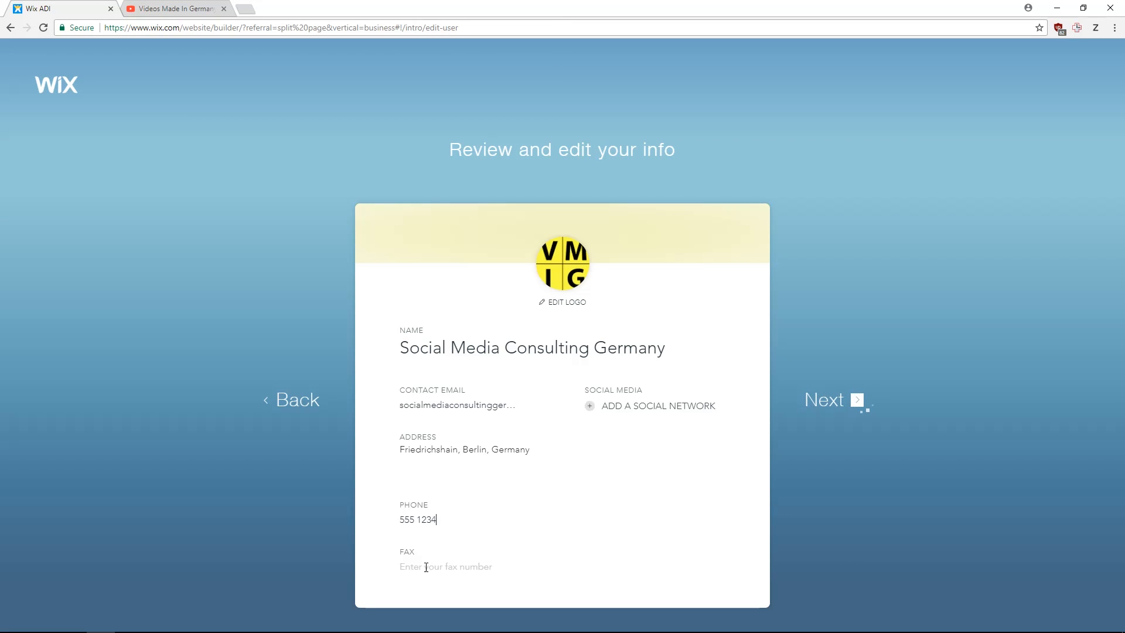
left_click(426, 567)
type("5555123")
left_click(624, 406)
key("ctrl+v")
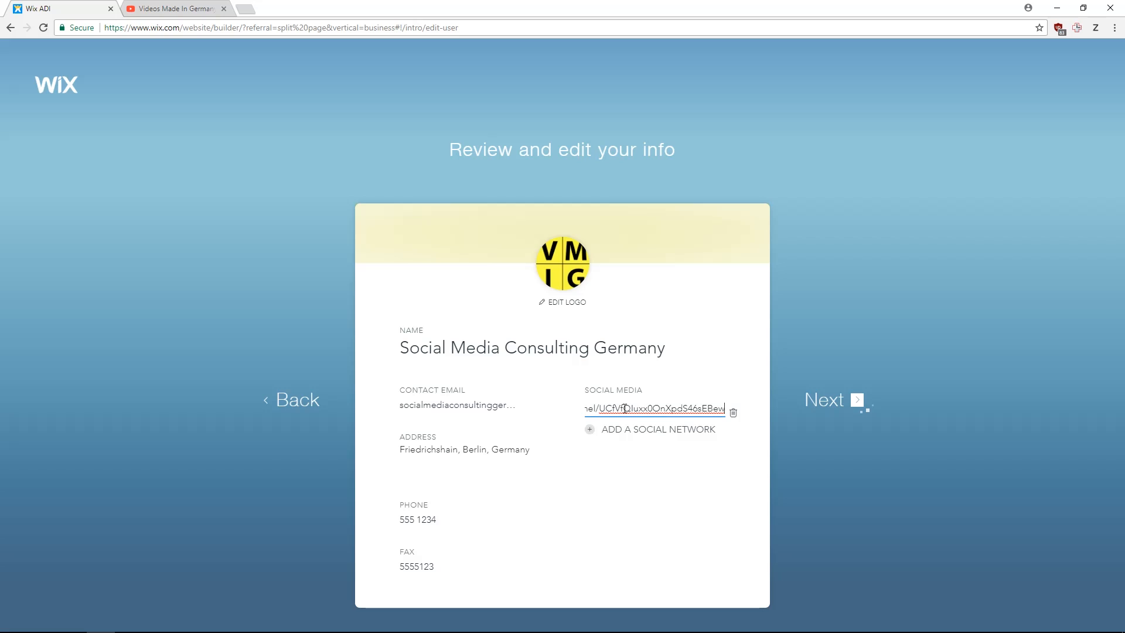
left_click(846, 403)
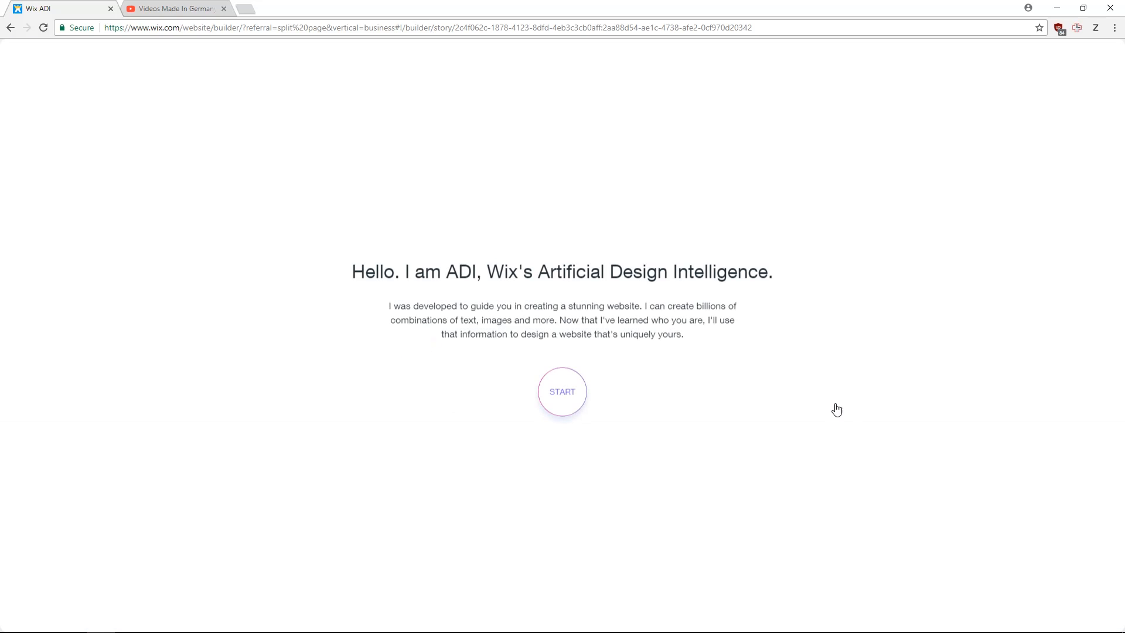
Step: Choose the Evolution style, create a colour palette from the logo, and generate the homepage
left_click(568, 399)
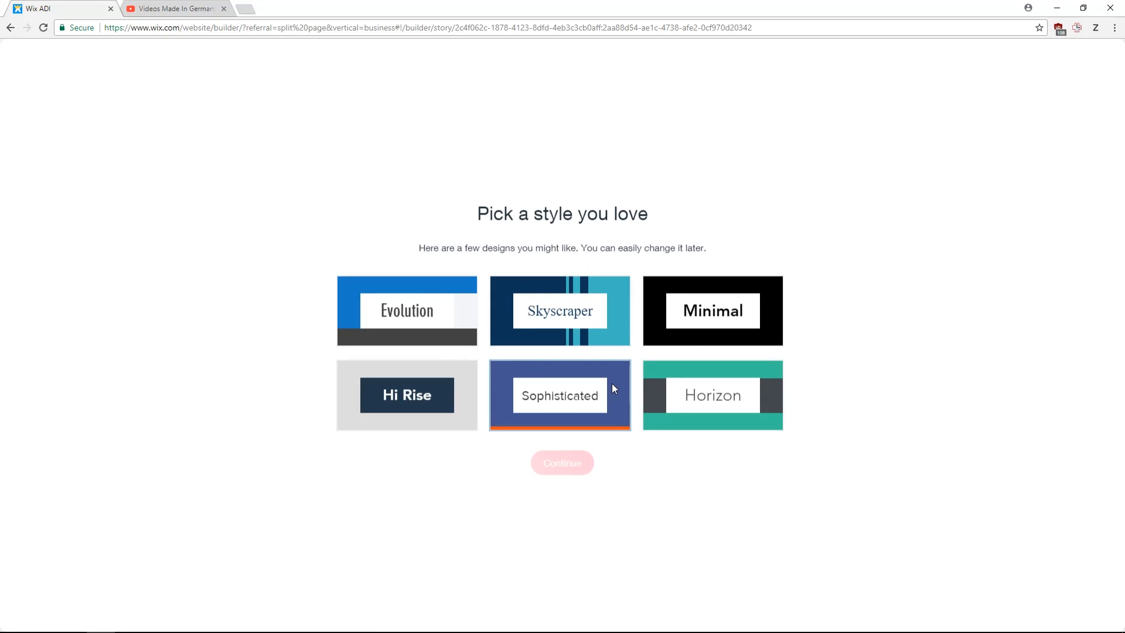
left_click(417, 284)
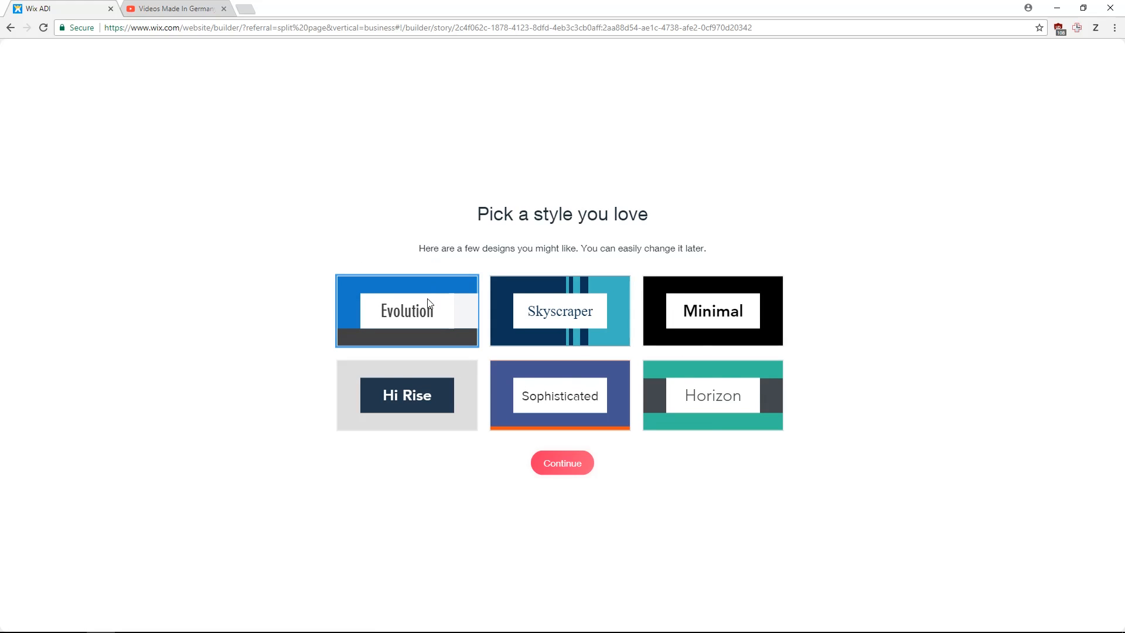
left_click(569, 467)
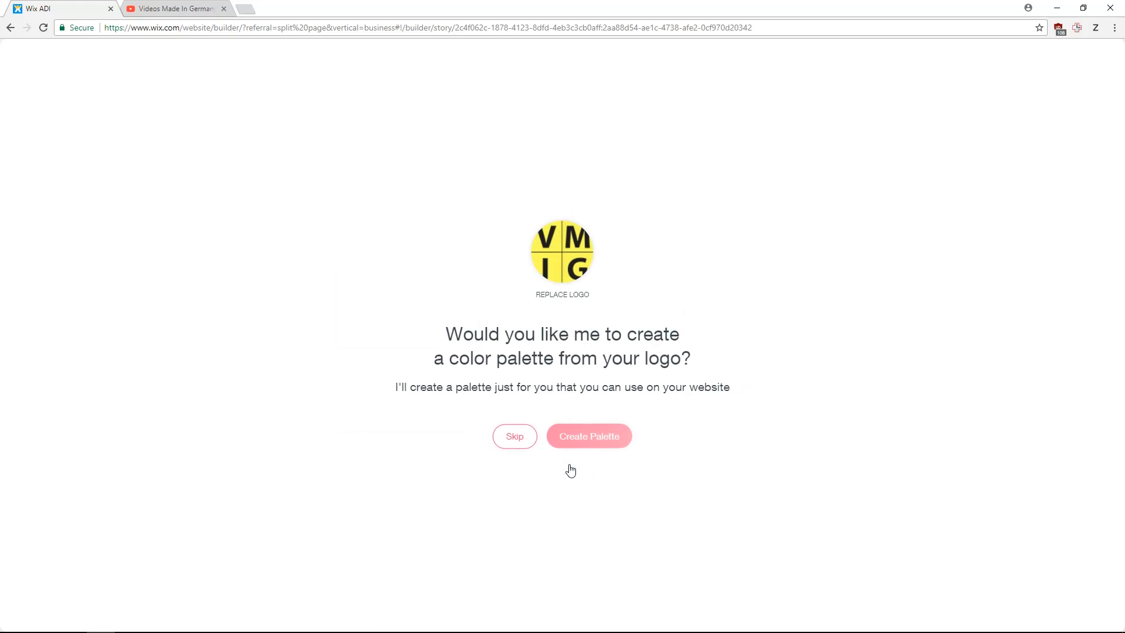
left_click(612, 439)
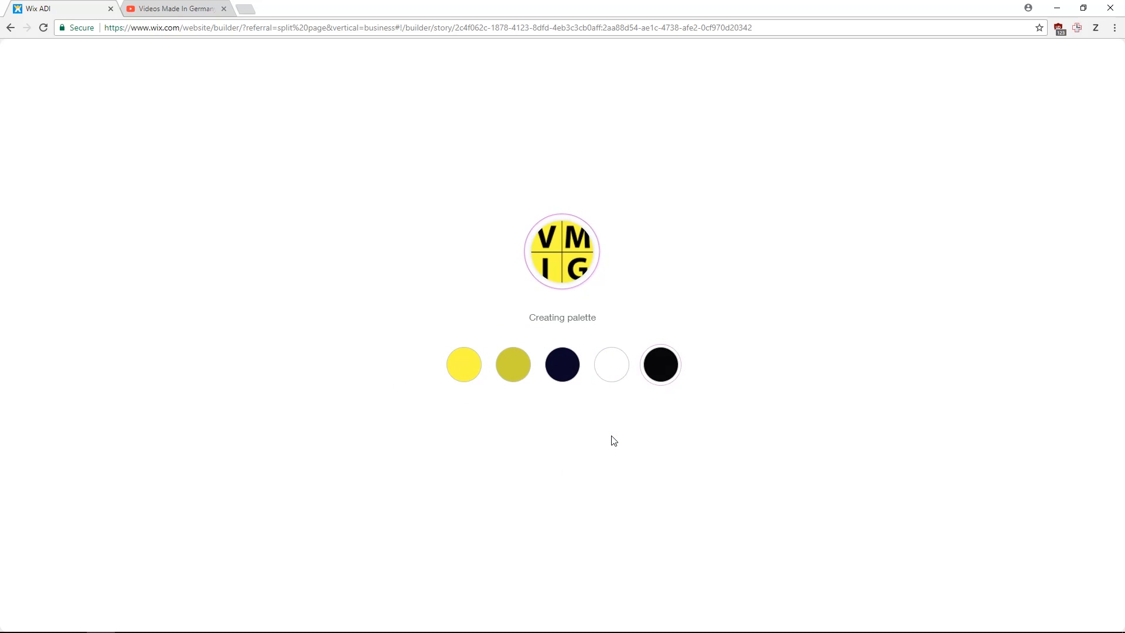
left_click(611, 439)
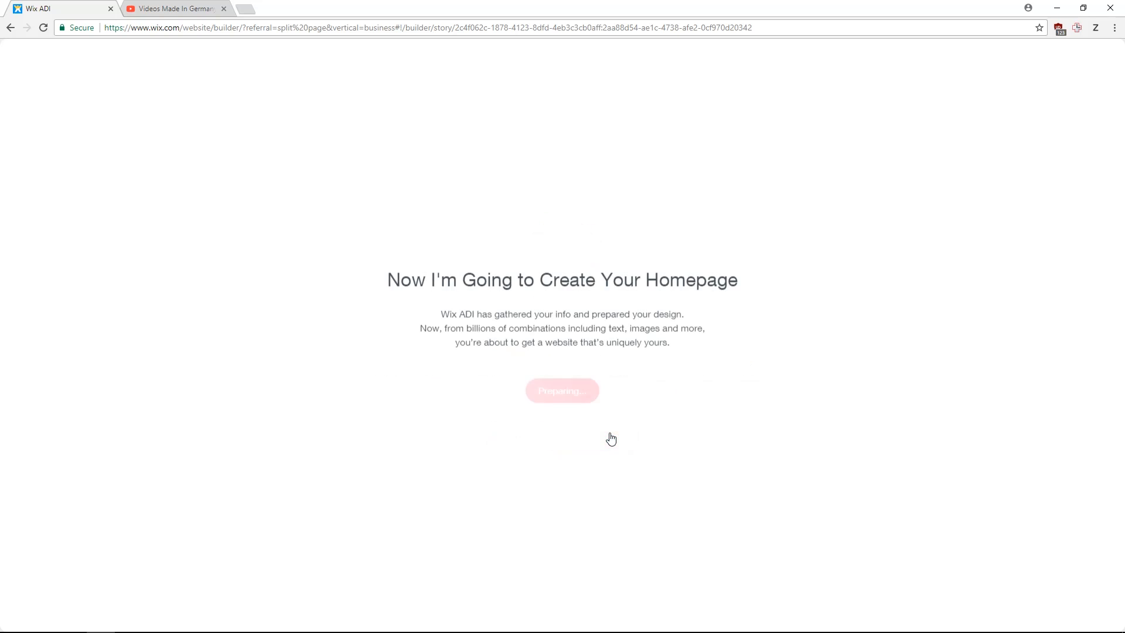
left_click(563, 401)
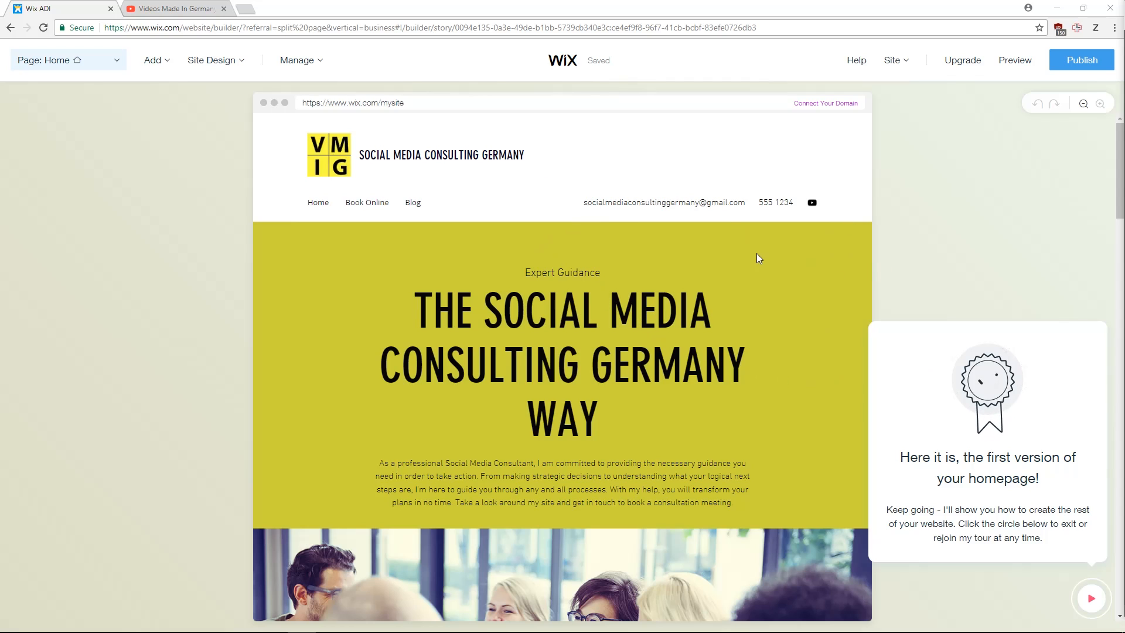
Step: End the tour, then expand Preview in What's Next and start the guided site preview
scroll(643, 328, "down", 8)
scroll(631, 328, "up", 8)
left_click(1090, 595)
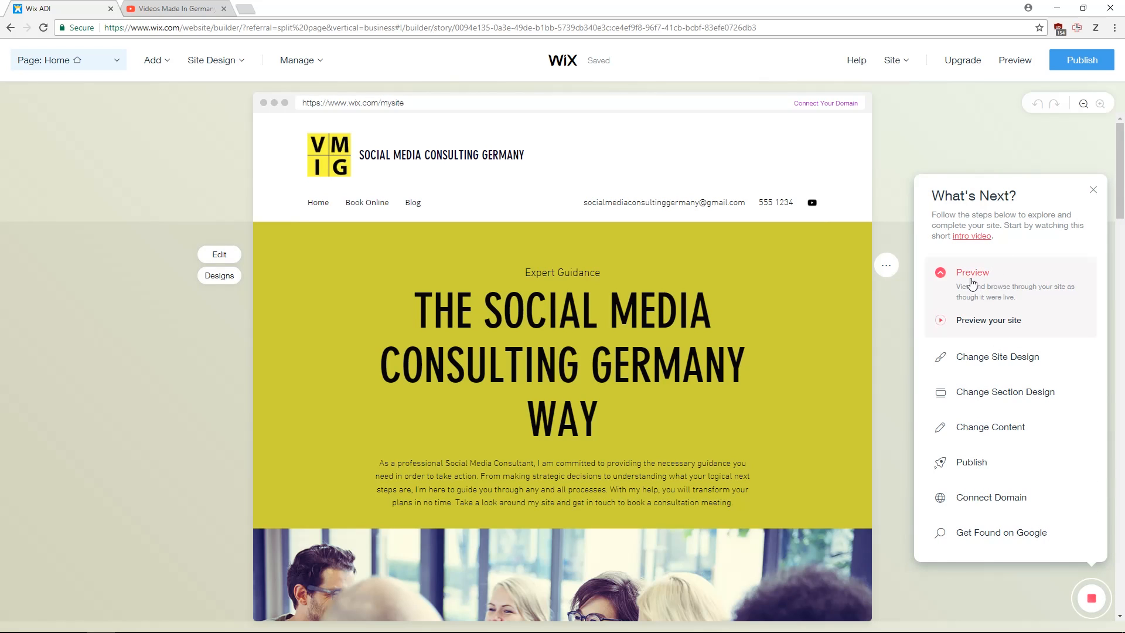
left_click(978, 355)
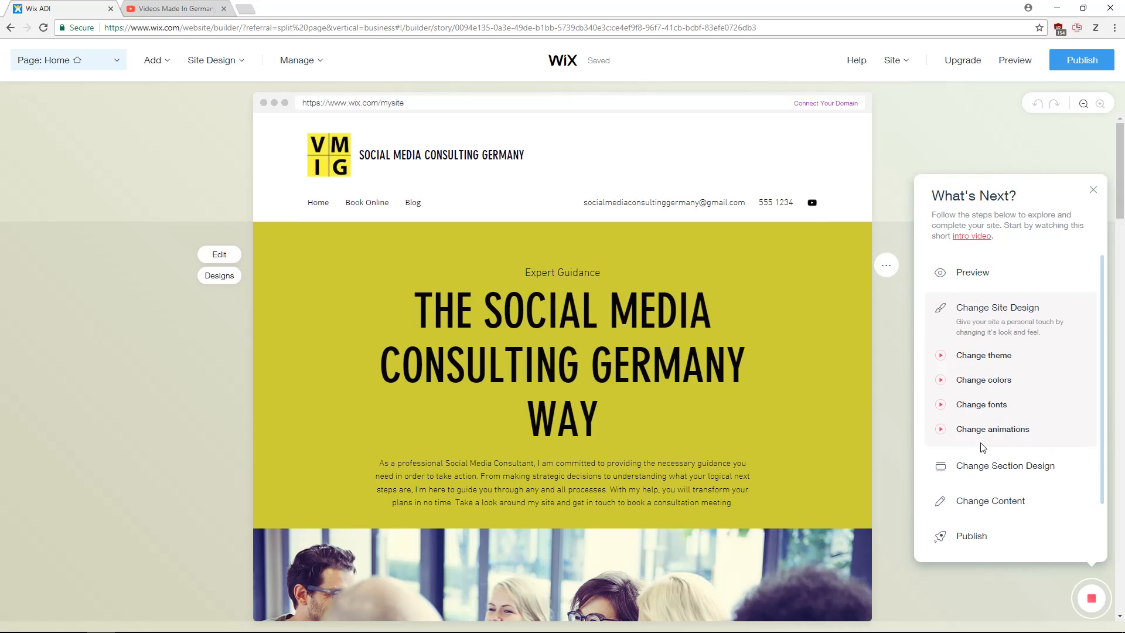
left_click(983, 280)
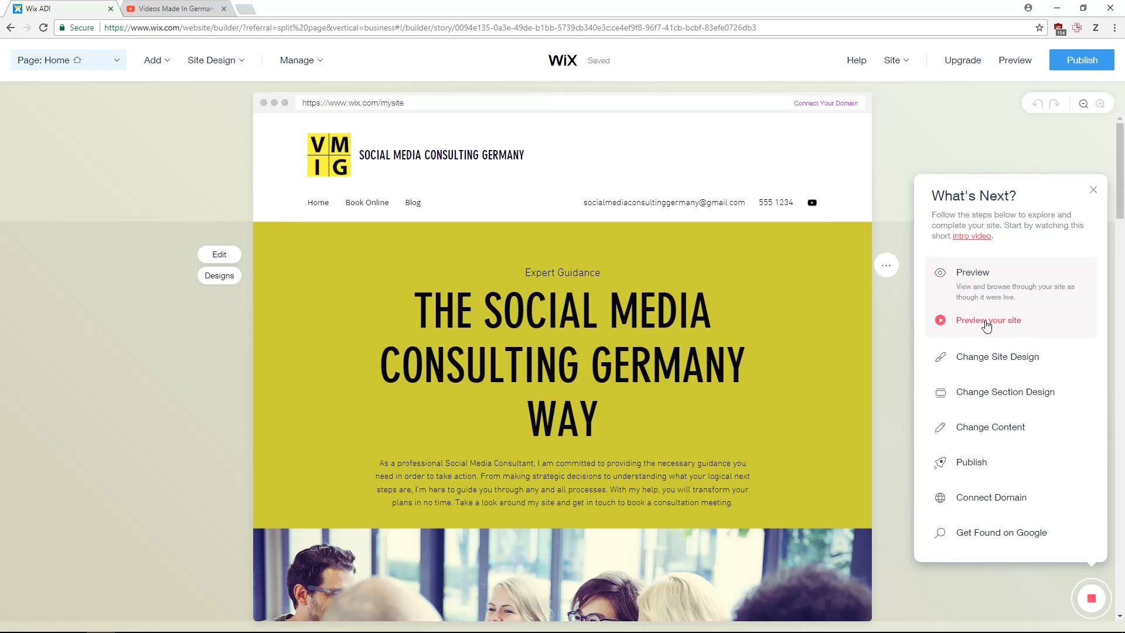
left_click(984, 321)
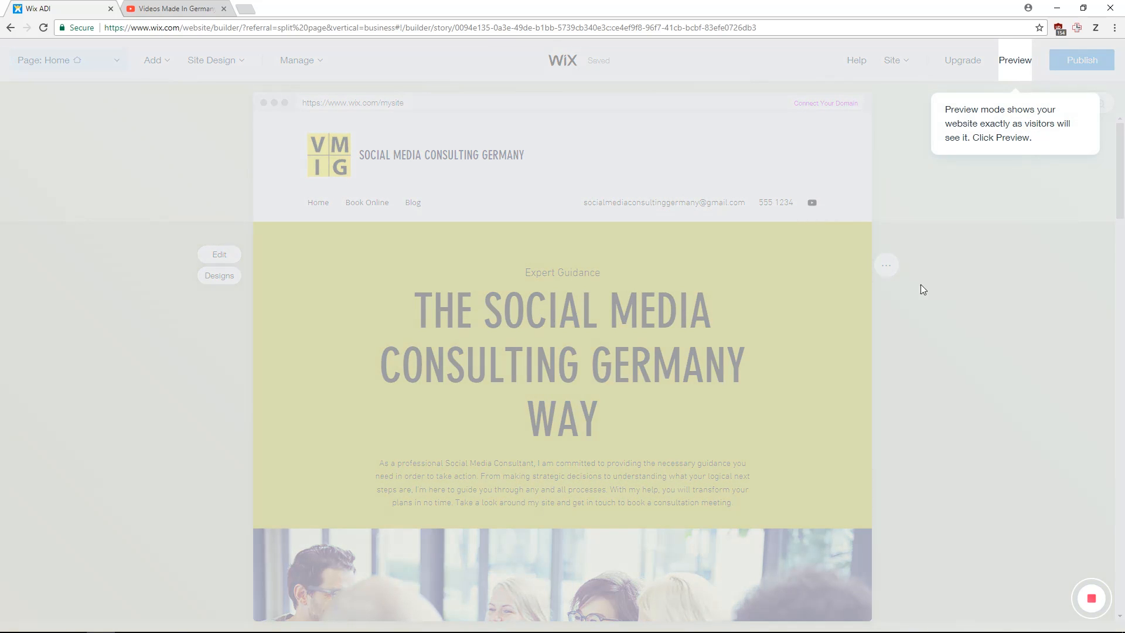
left_click(1007, 66)
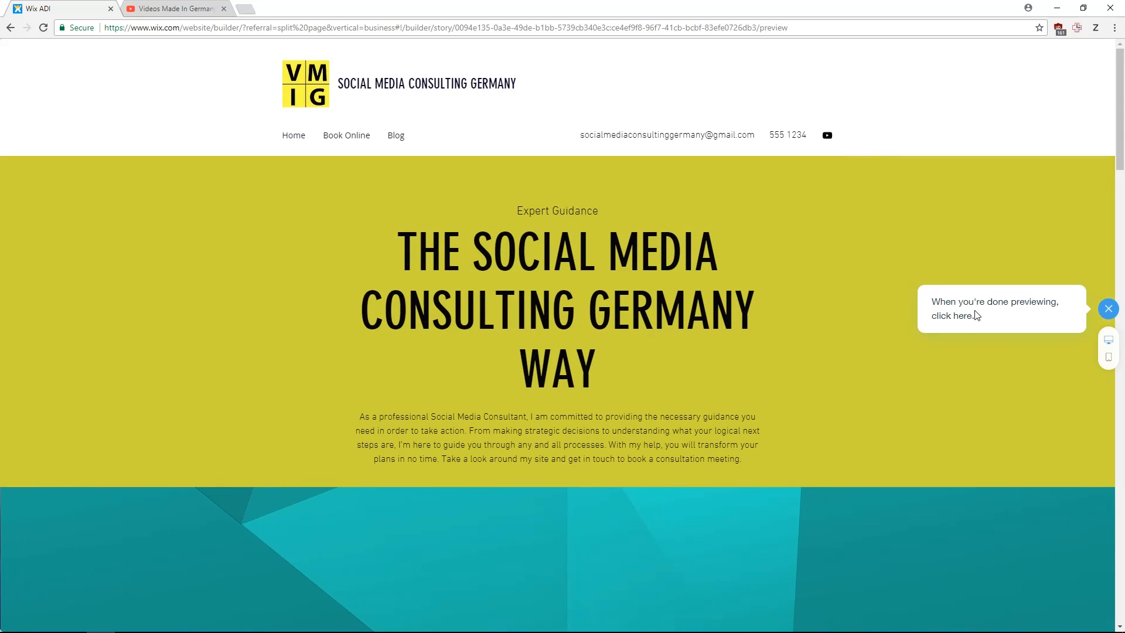
scroll(593, 229, "down", 13)
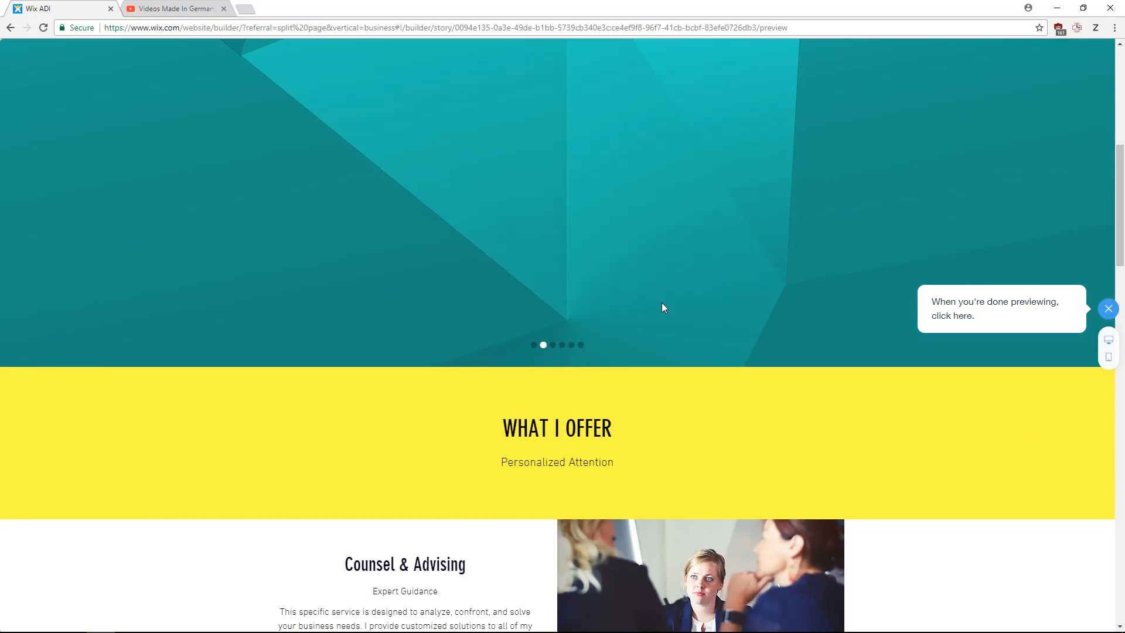
scroll(767, 196, "down", 15)
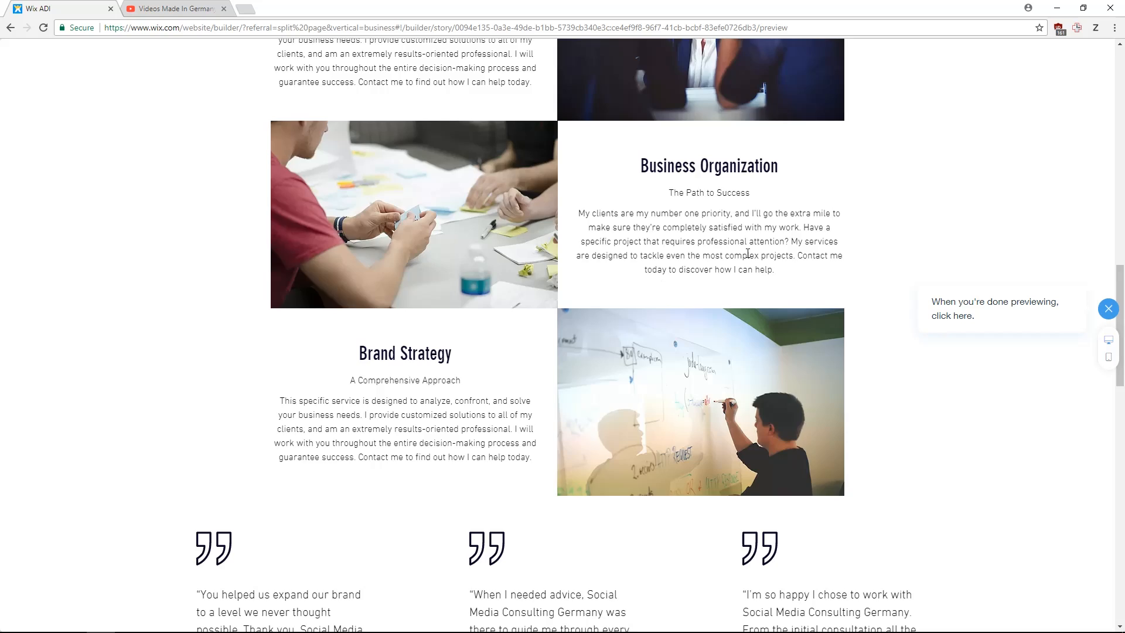
scroll(763, 349, "down", 3)
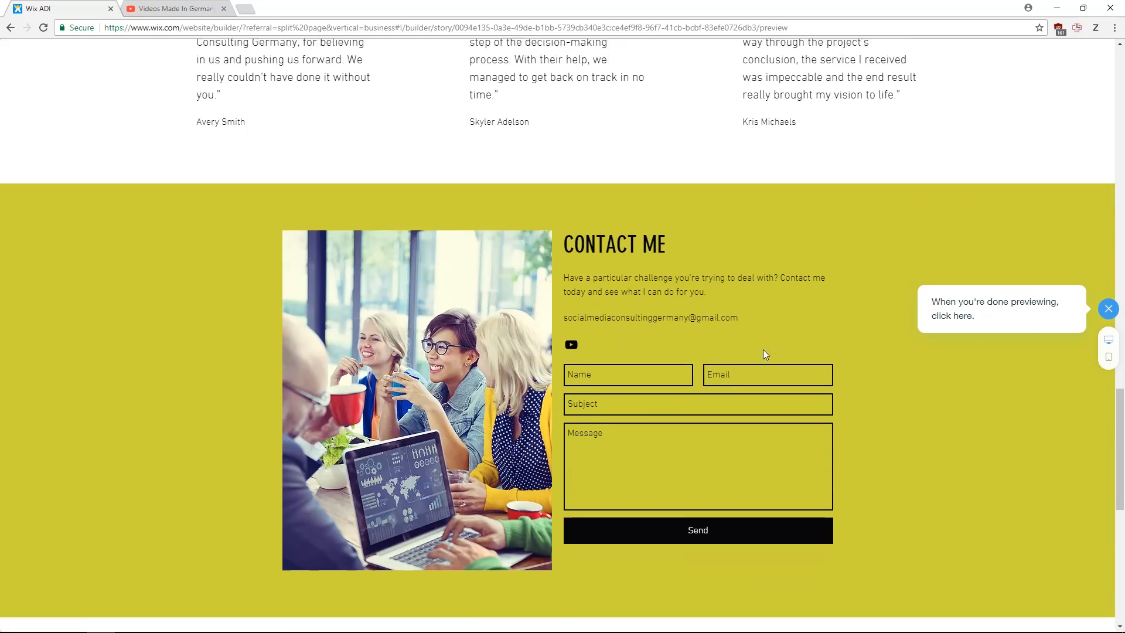
scroll(658, 329, "down", 5)
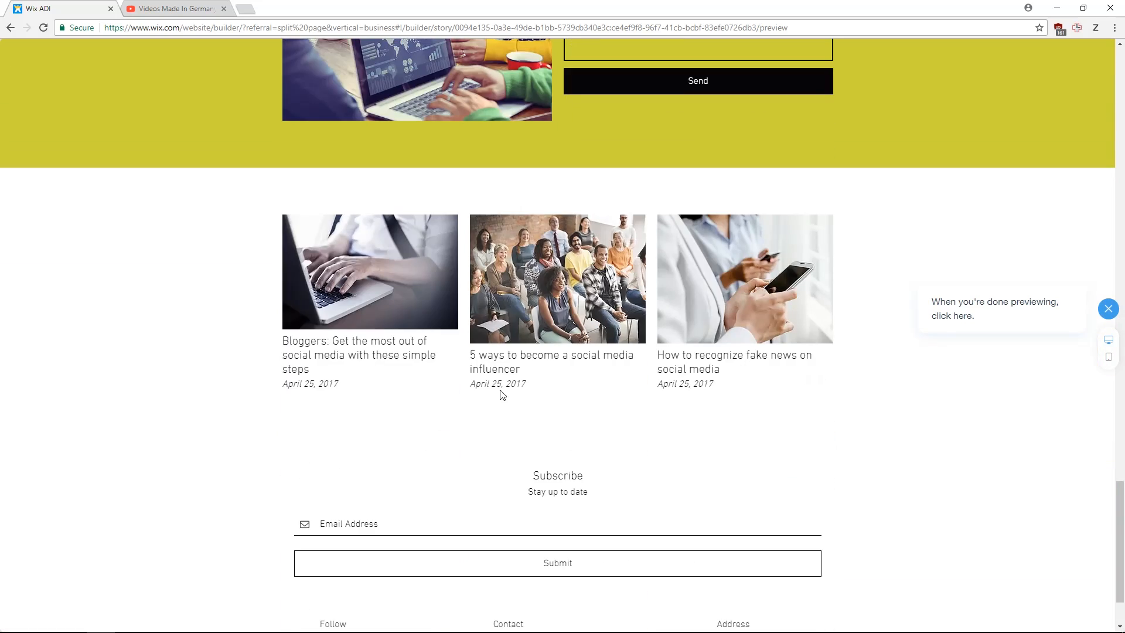
scroll(640, 345, "down", 2)
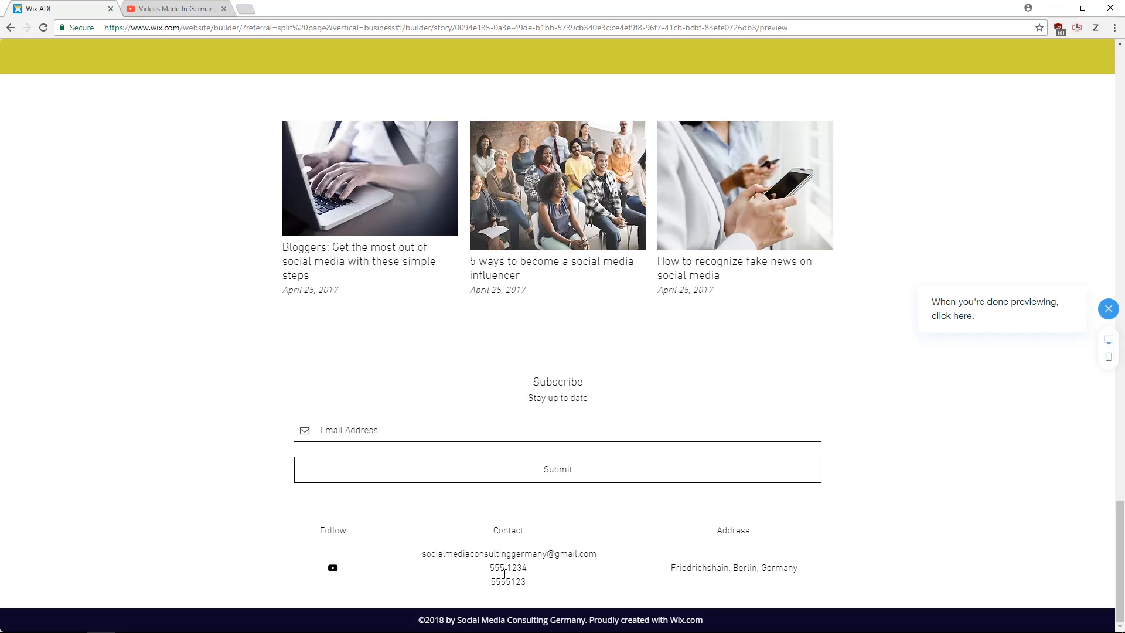
scroll(763, 439, "up", 4)
scroll(757, 433, "up", 20)
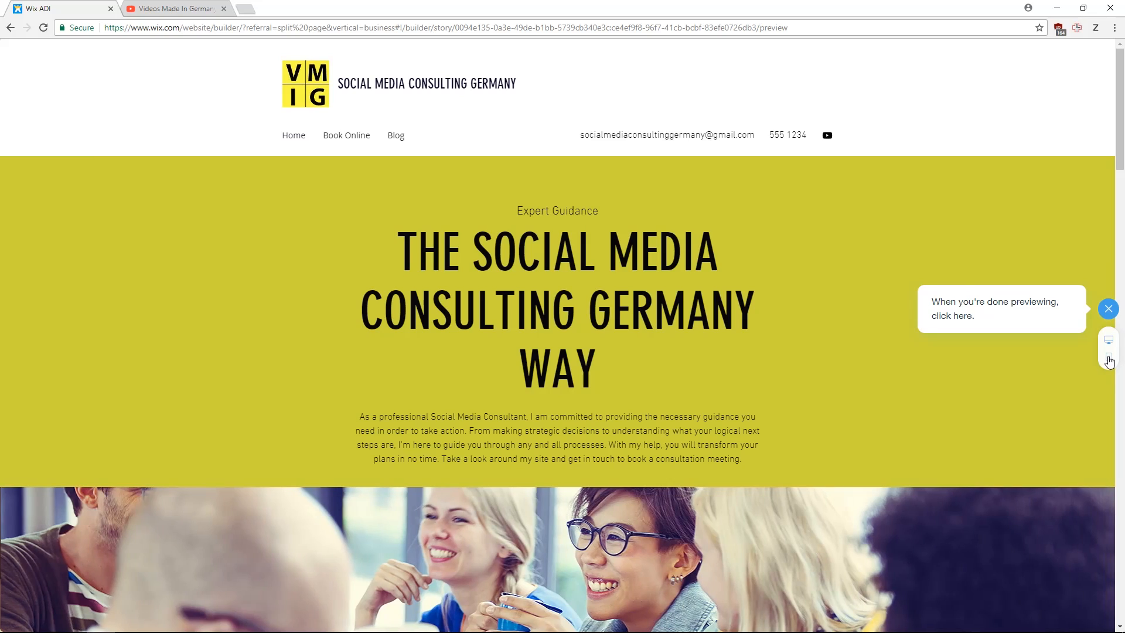
left_click(1109, 359)
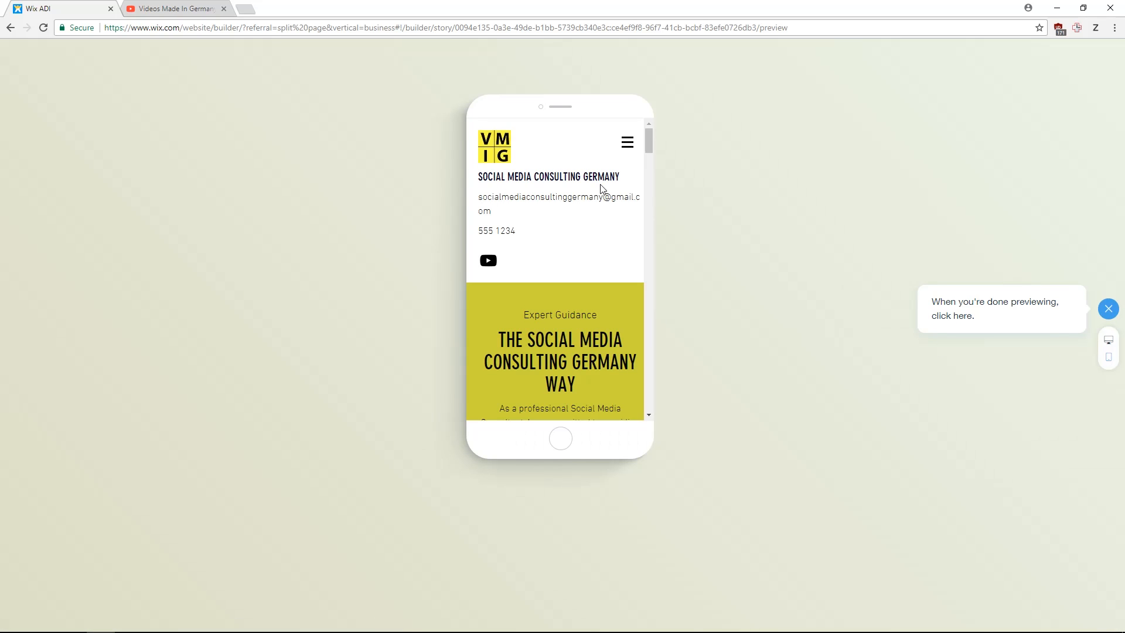
scroll(584, 191, "down", 15)
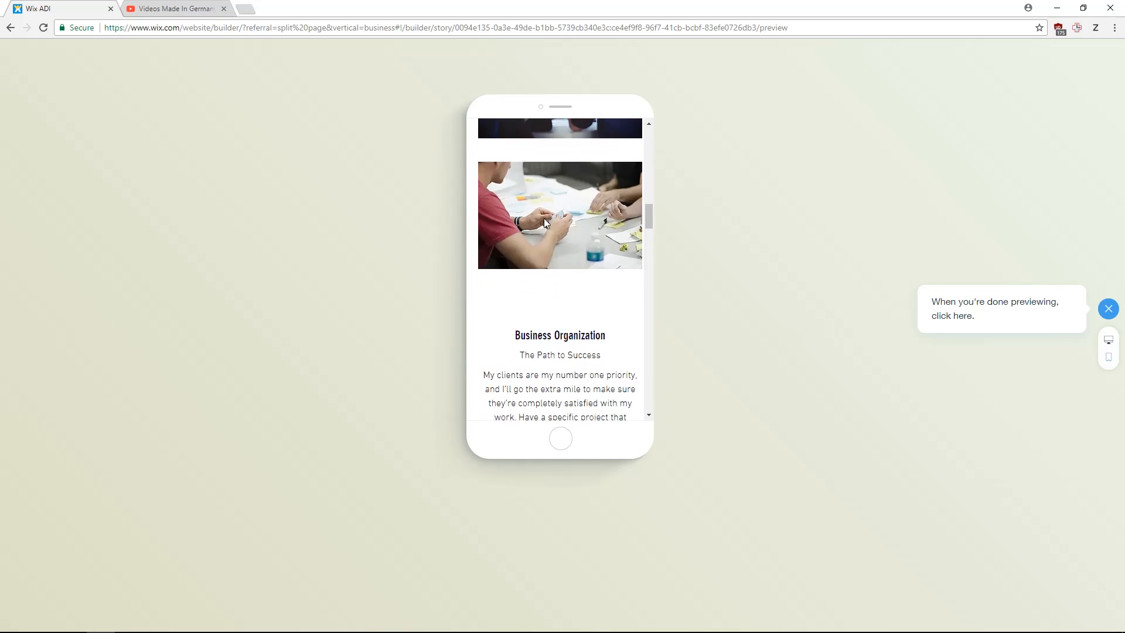
scroll(567, 237, "down", 15)
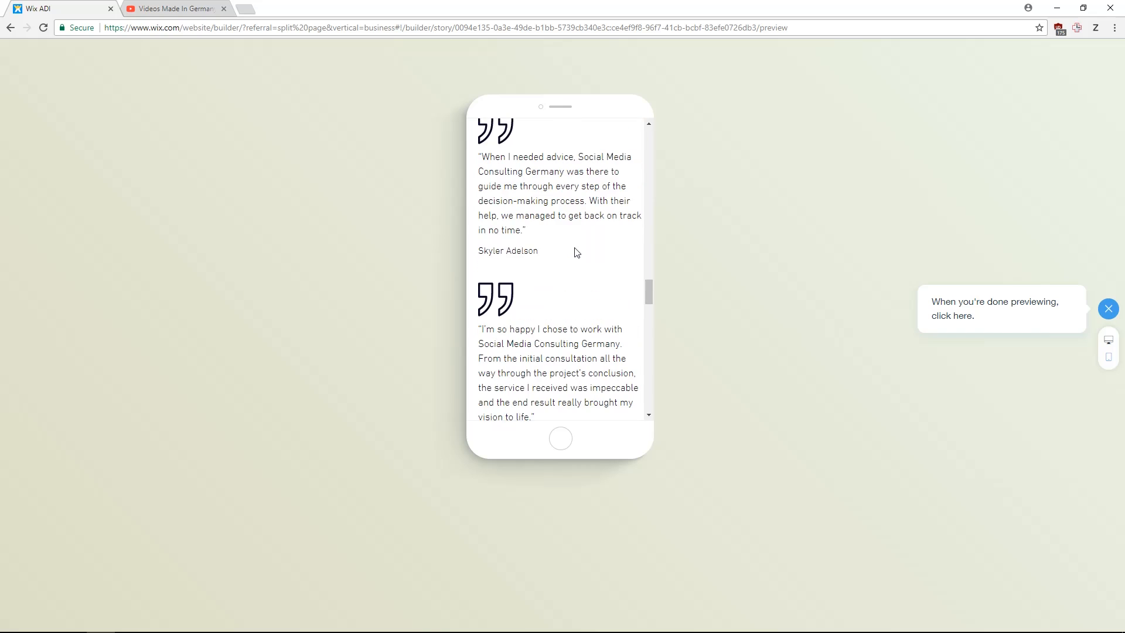
scroll(586, 268, "down", 10)
scroll(599, 352, "up", 4)
scroll(599, 352, "up", 20)
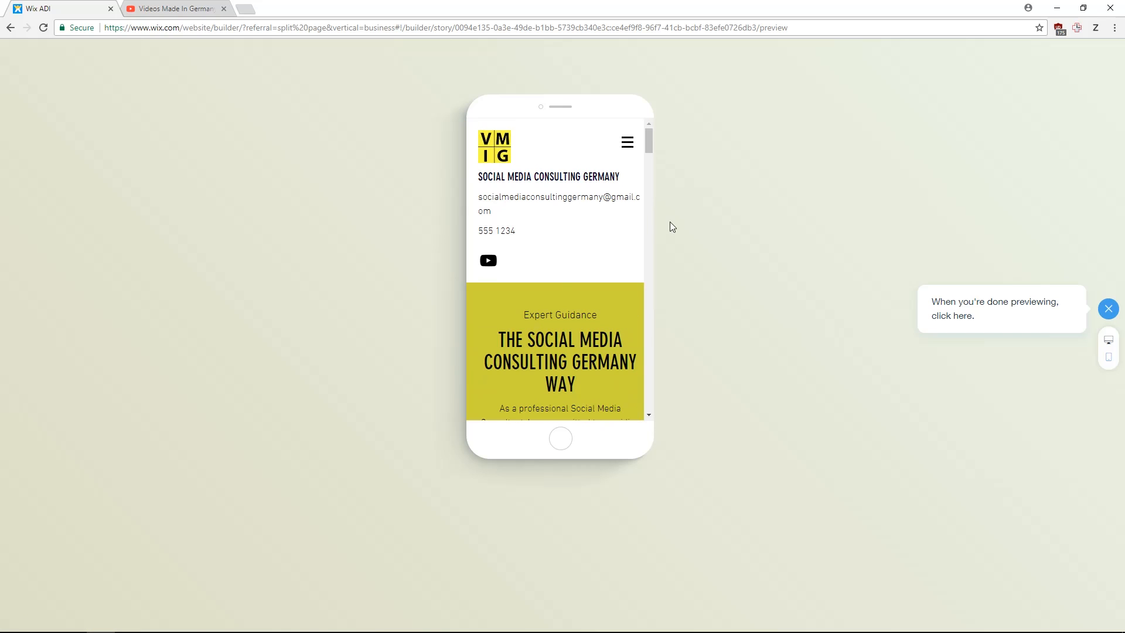
left_click(1108, 309)
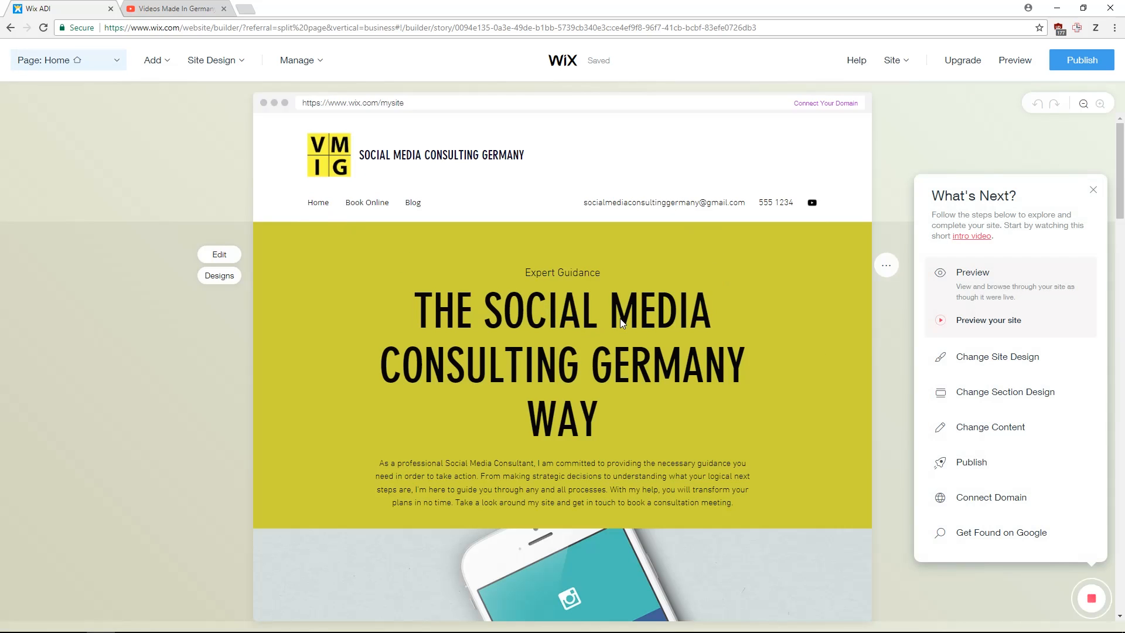
Step: Apply an automatically picked Skyscraper theme via Change theme > Do It For Me and keep it
left_click(1019, 358)
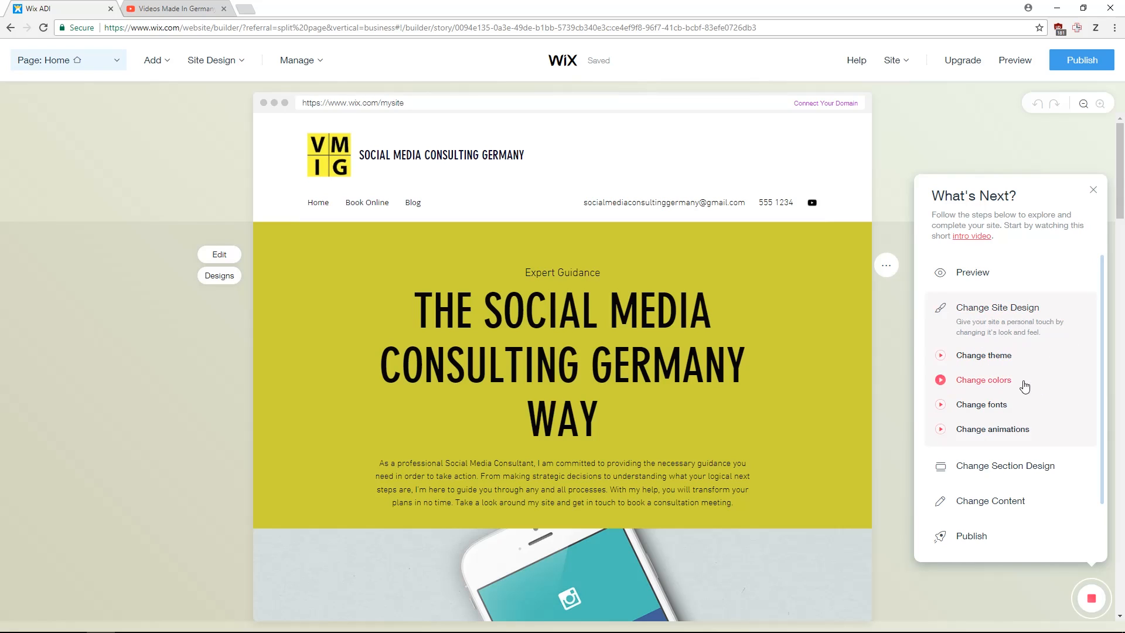
left_click(994, 363)
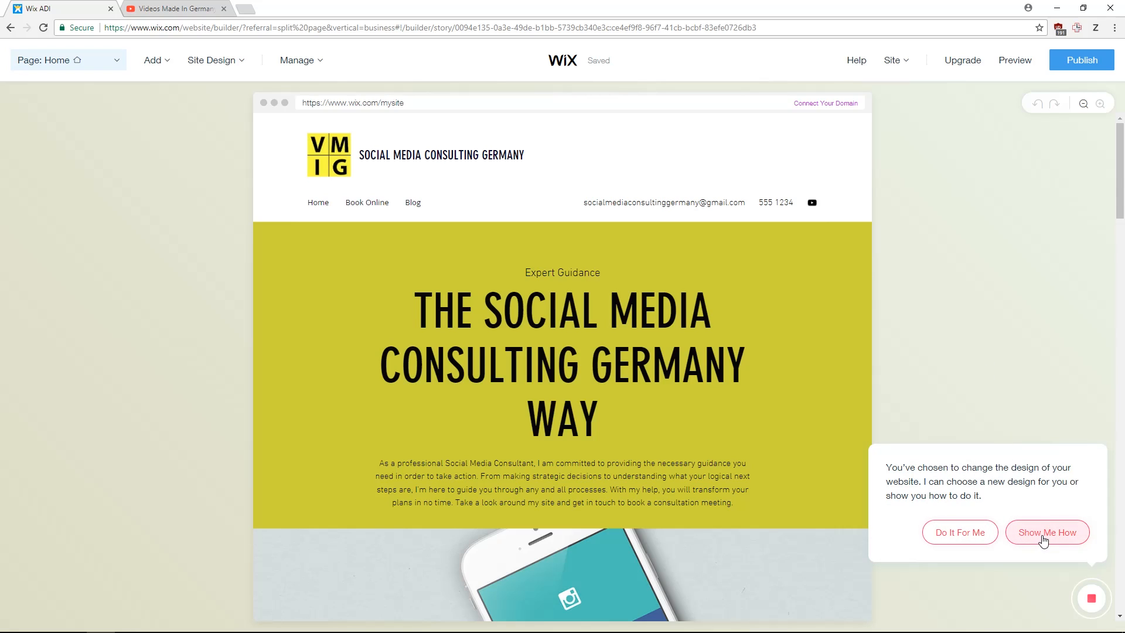
left_click(961, 534)
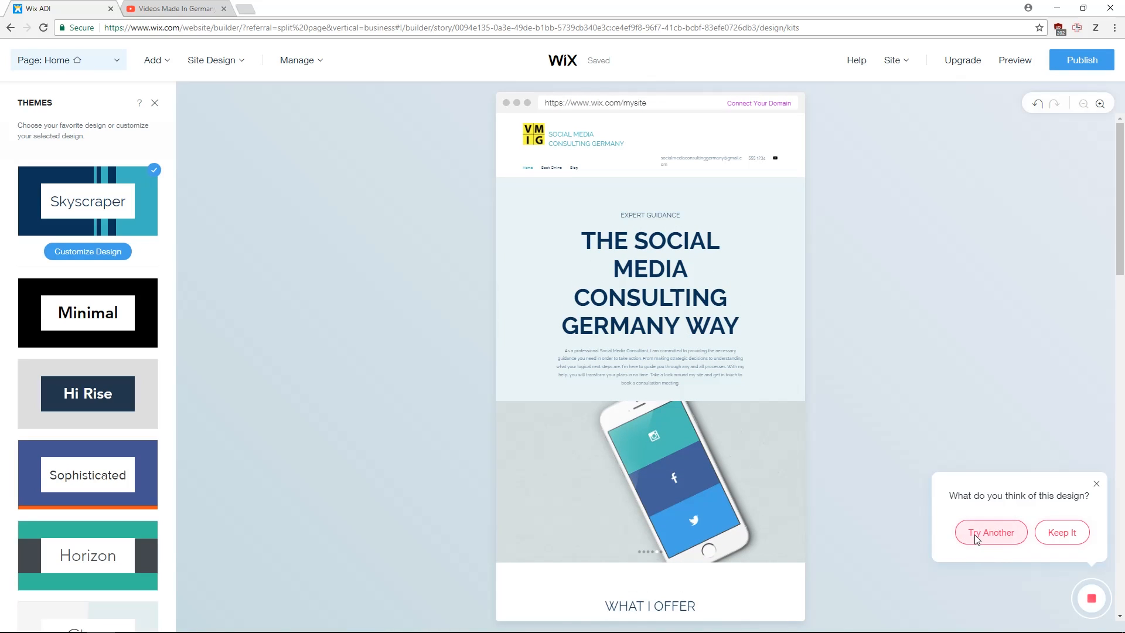
scroll(876, 444, "down", 3)
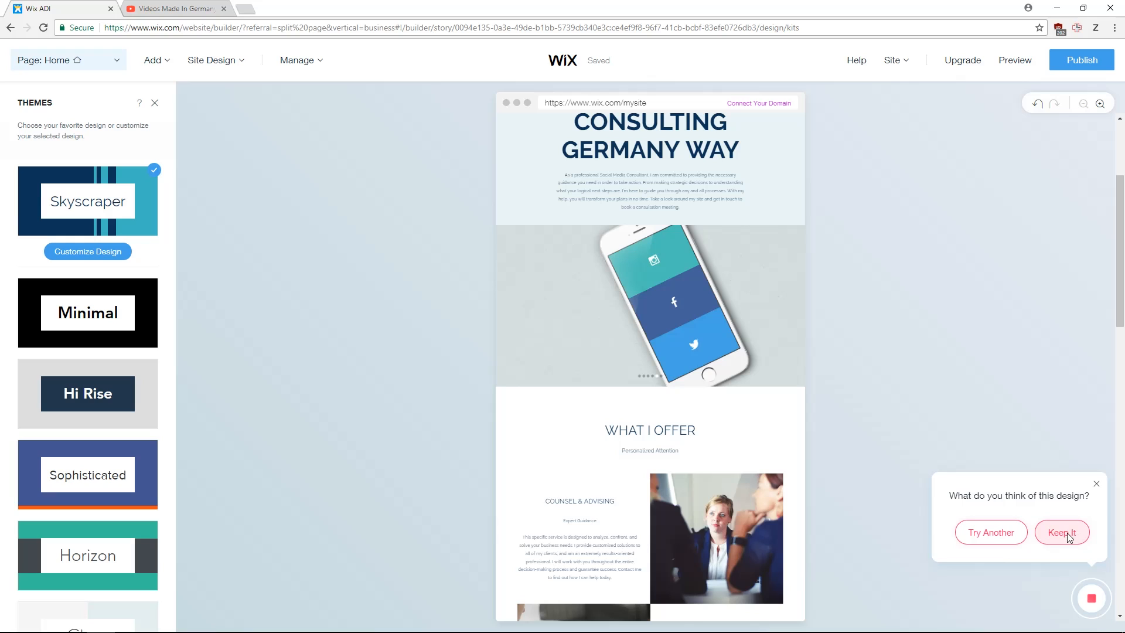
left_click(1061, 533)
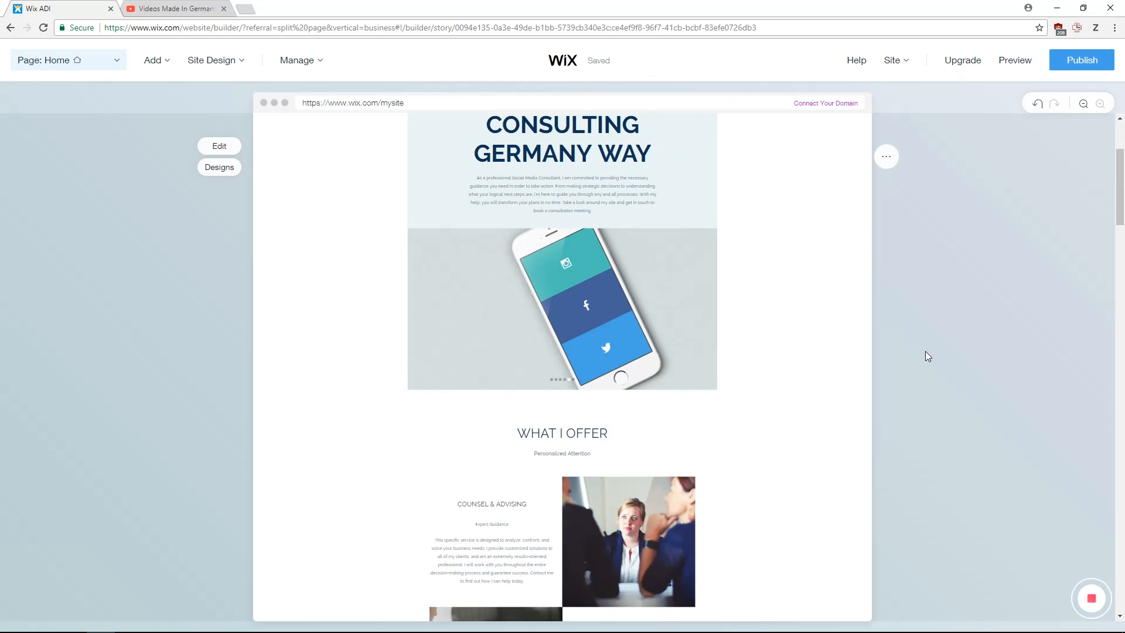
left_click(997, 360)
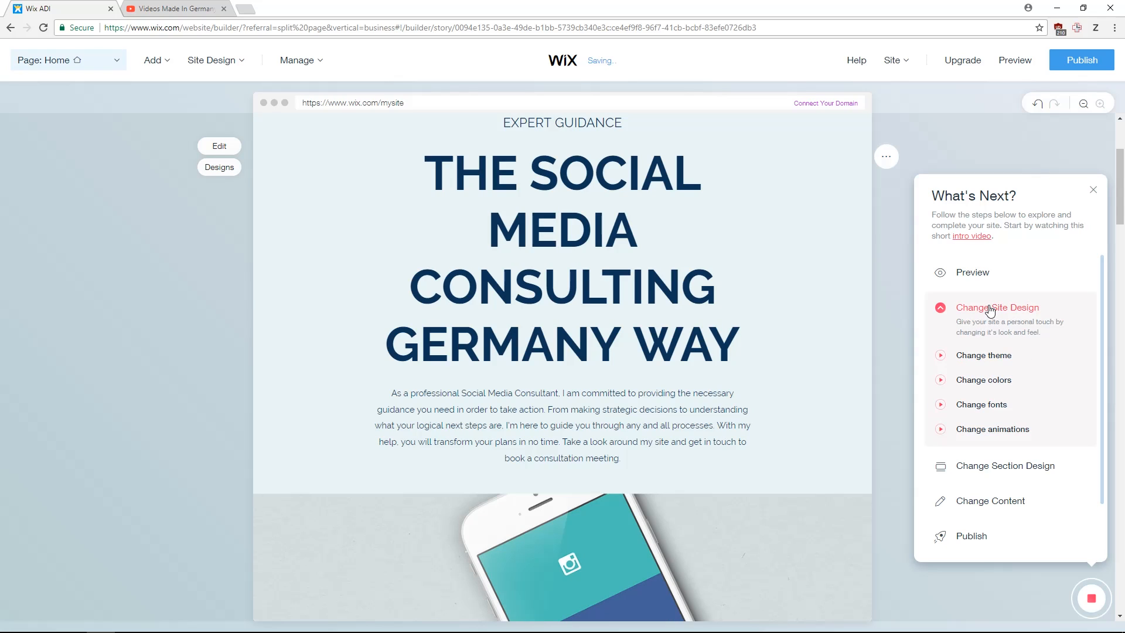
Step: Dismiss the next-steps checklist and apply the Minimal theme from the Themes list
left_click(1094, 599)
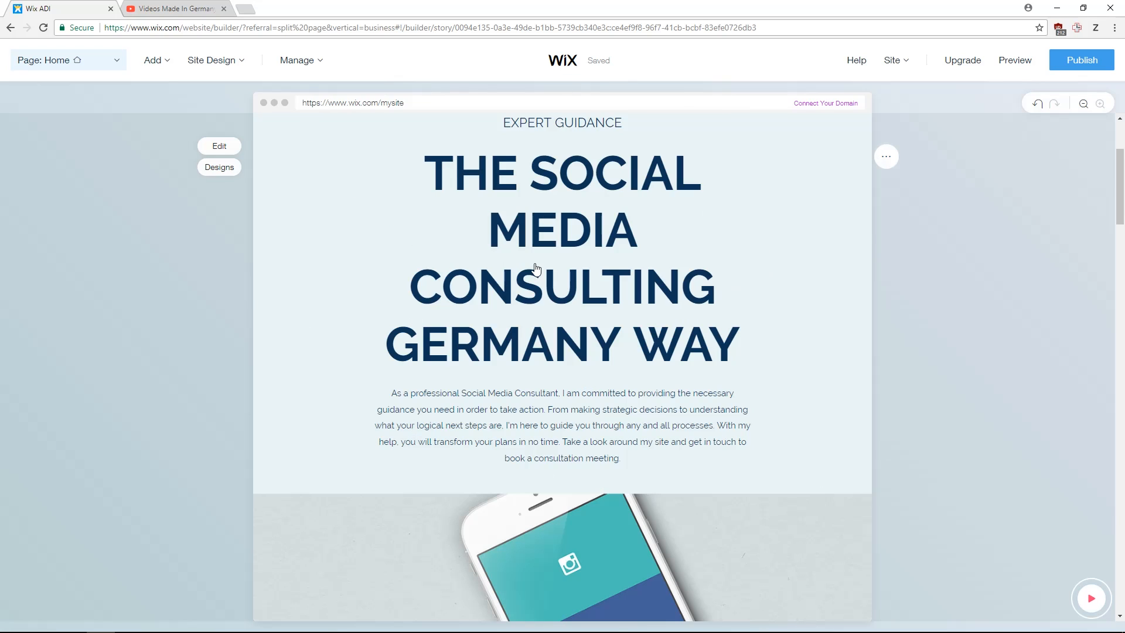
scroll(535, 268, "up", 3)
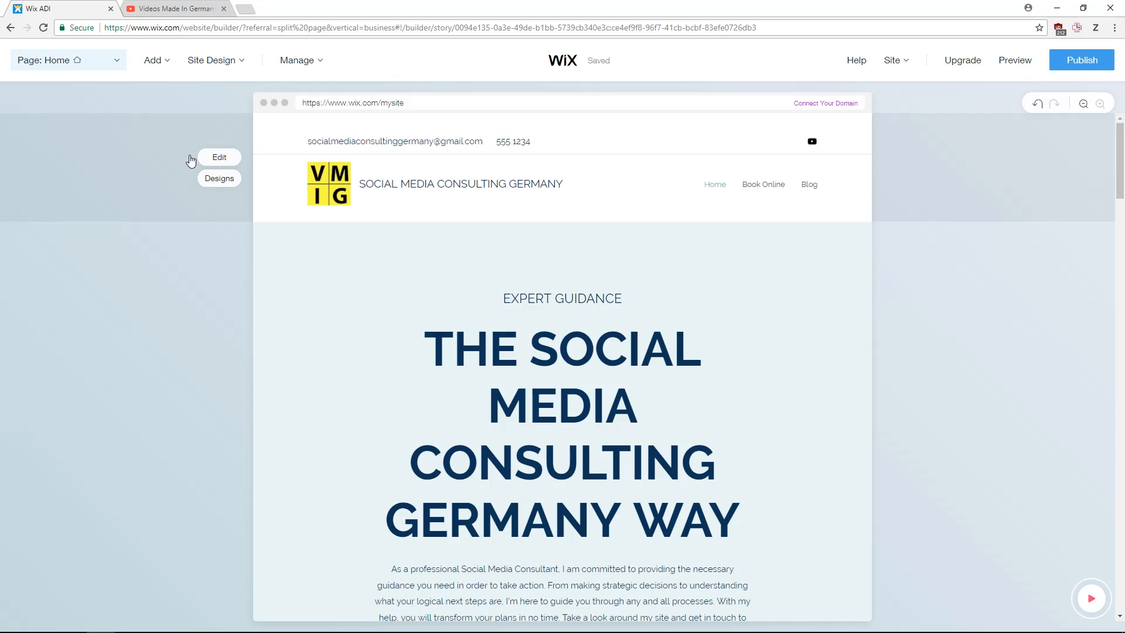
mouse_move(216, 73)
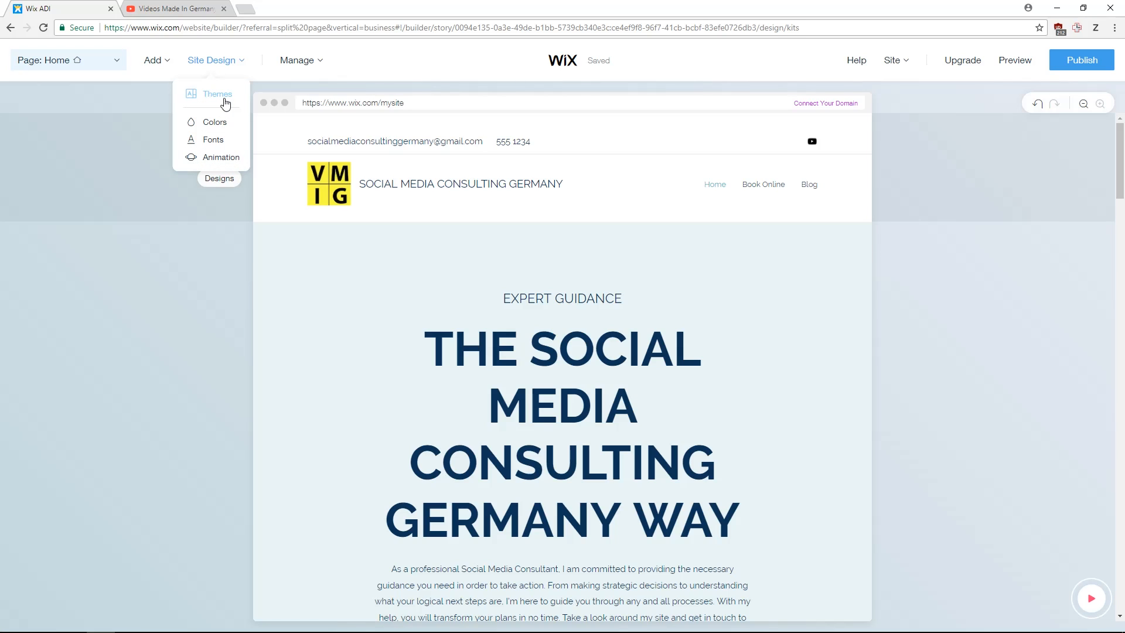
left_click(226, 104)
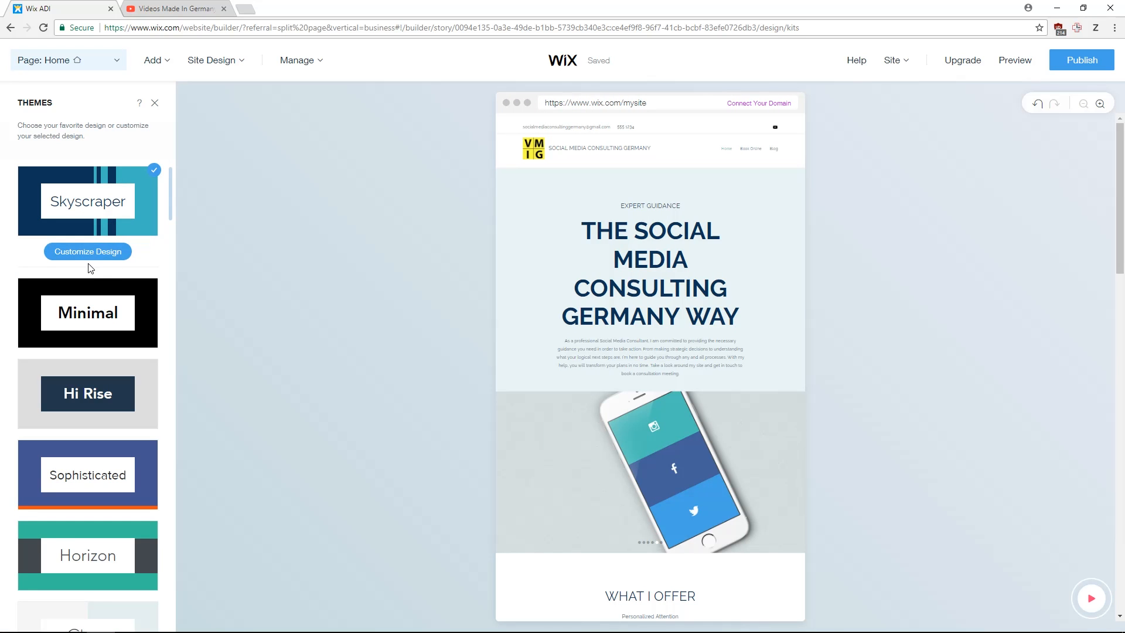
scroll(101, 320, "down", 3)
scroll(101, 325, "up", 4)
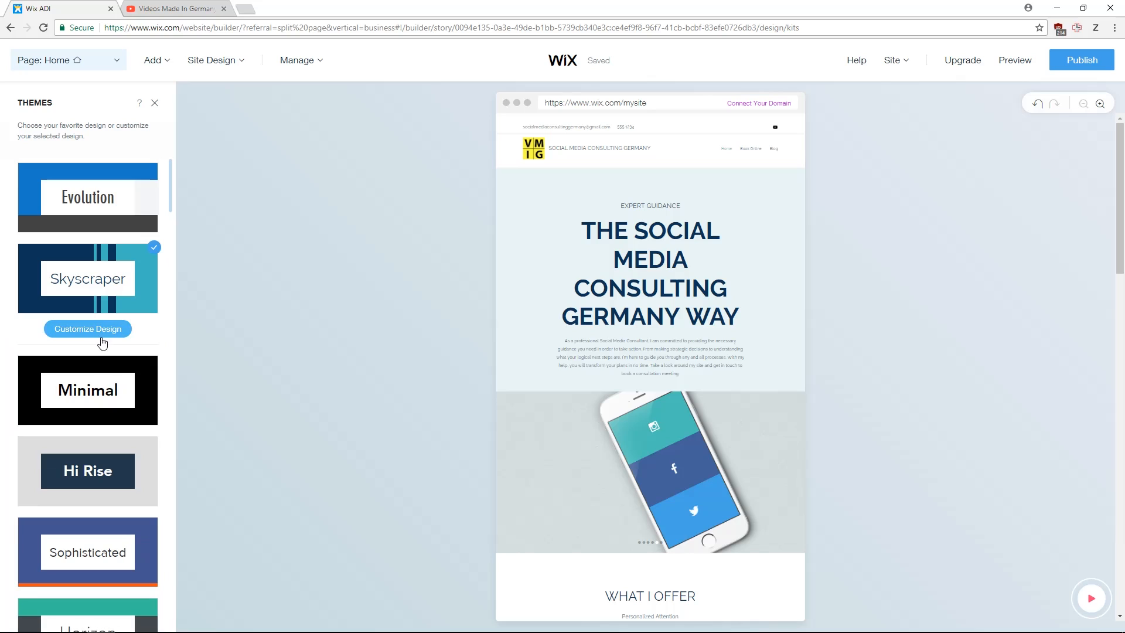
left_click(107, 381)
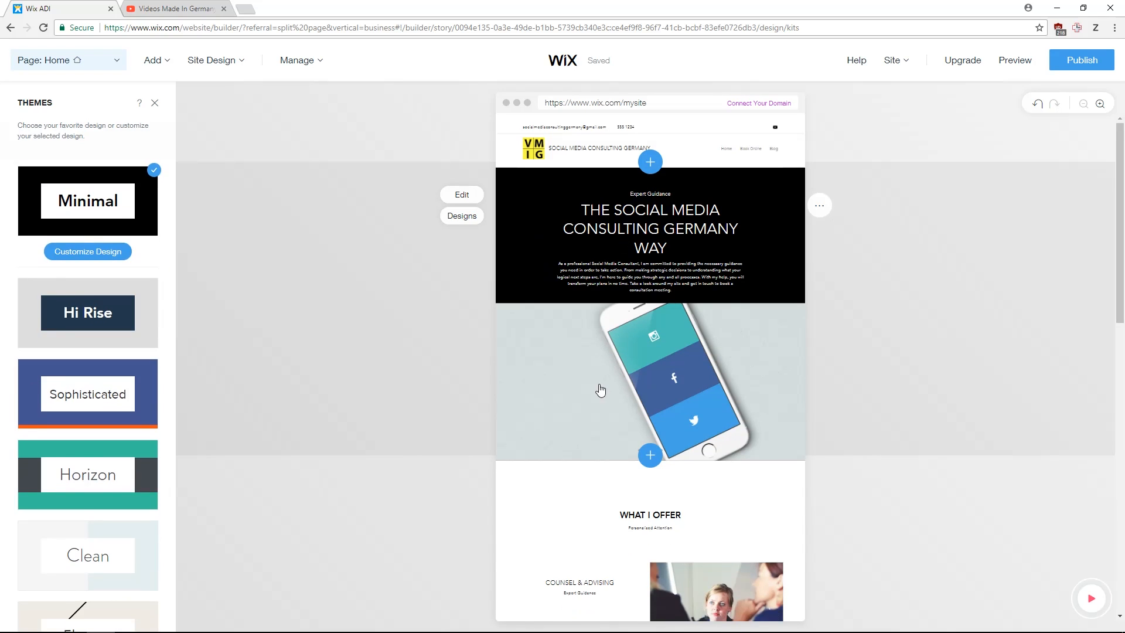
Step: Review Minimal's black-and-white palette, Minimal fonts and no animation, then close the panel
scroll(628, 426, "down", 3)
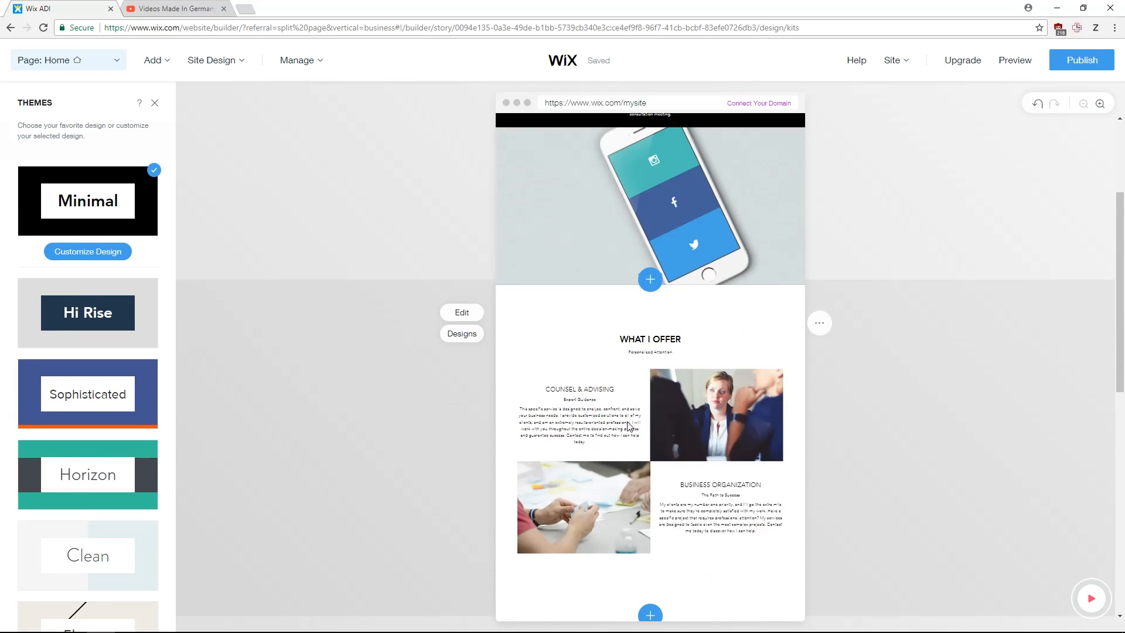
scroll(628, 426, "down", 5)
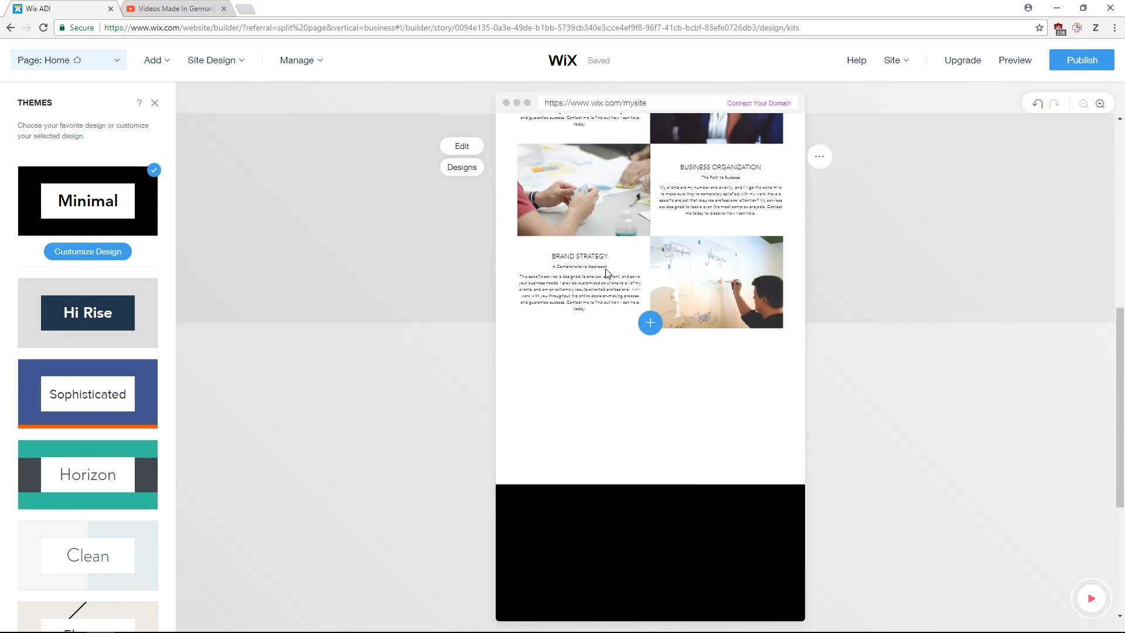
scroll(645, 431, "down", 3)
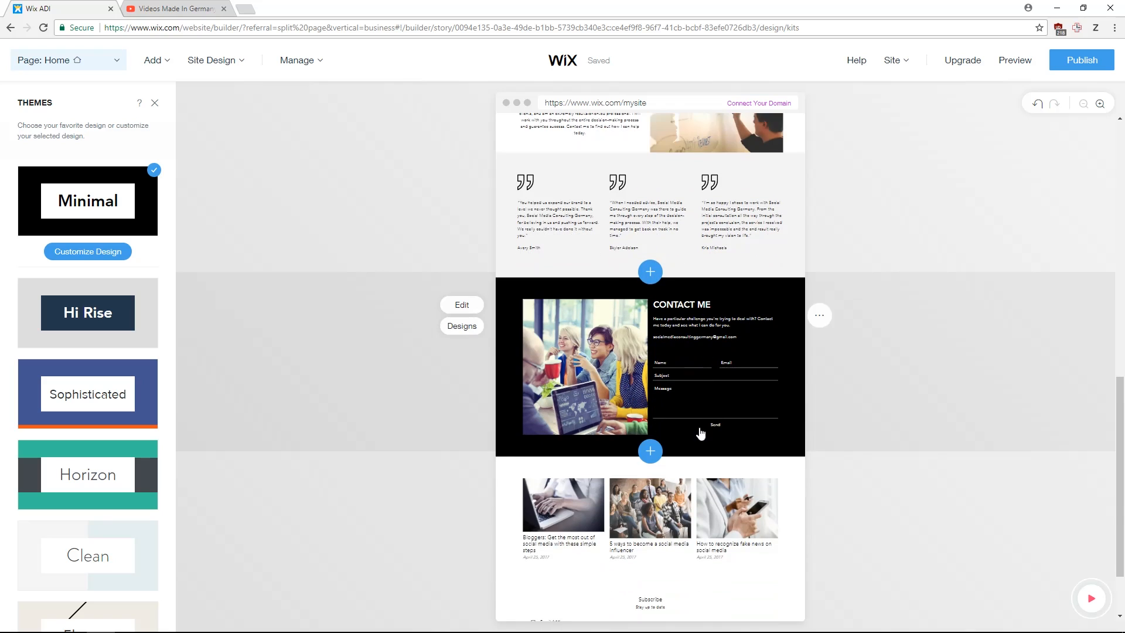
scroll(590, 437, "up", 10)
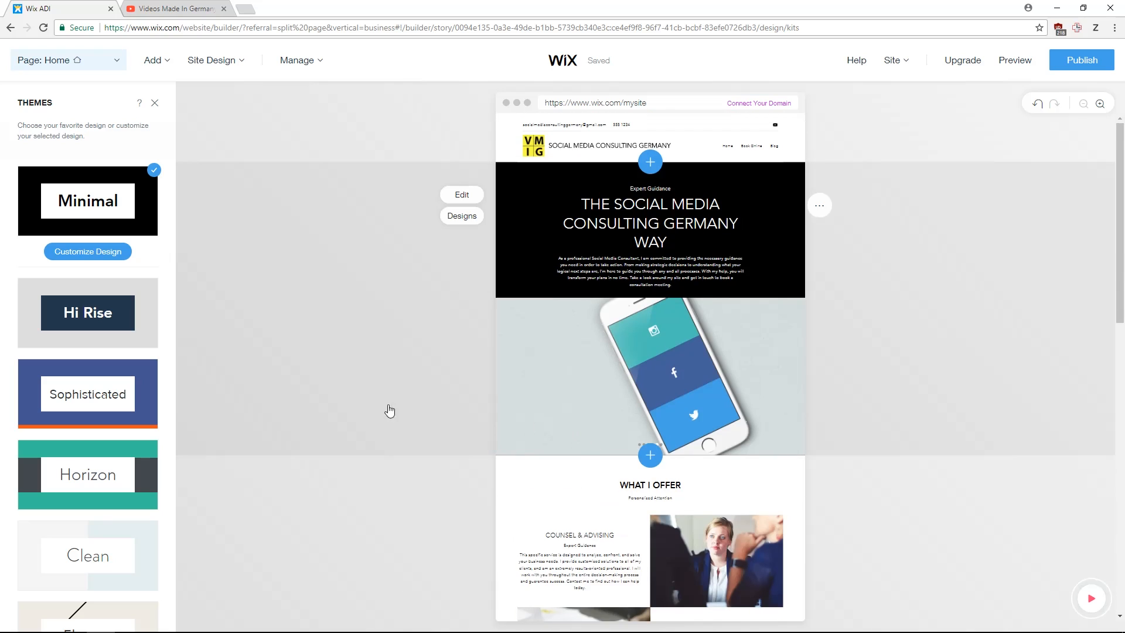
scroll(85, 380, "down", 12)
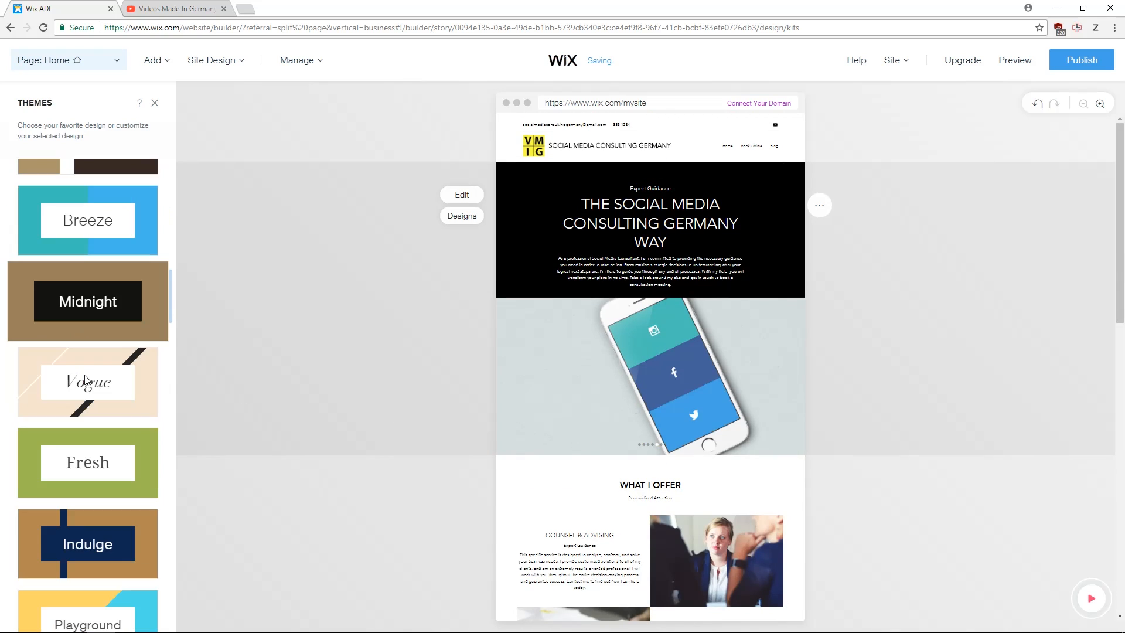
scroll(85, 379, "down", 3)
scroll(58, 350, "down", 4)
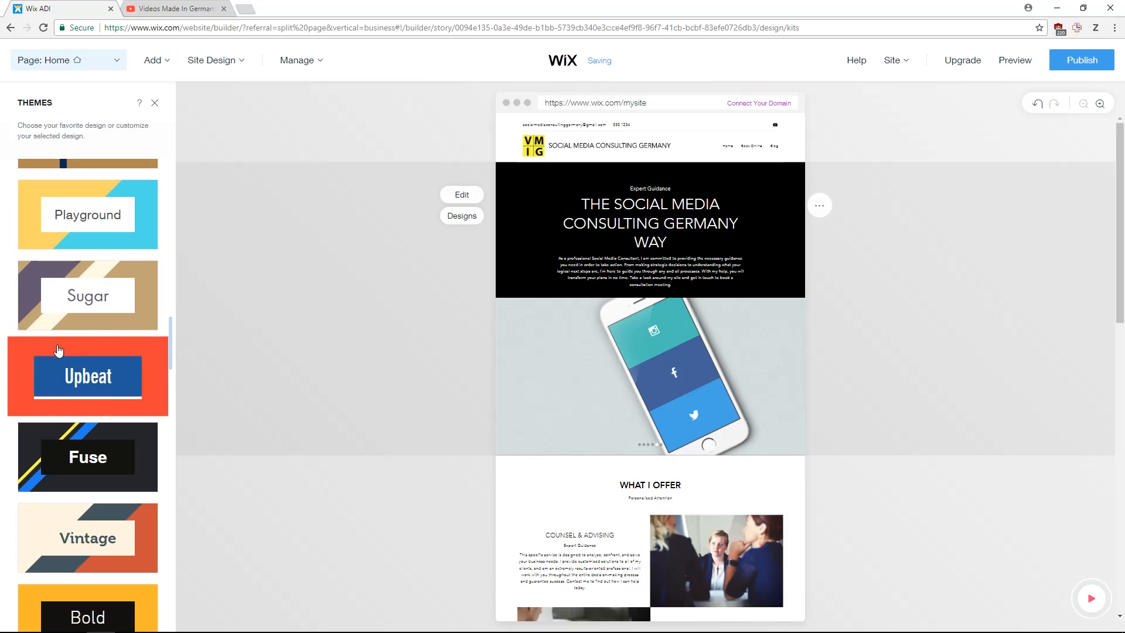
scroll(88, 378, "up", 15)
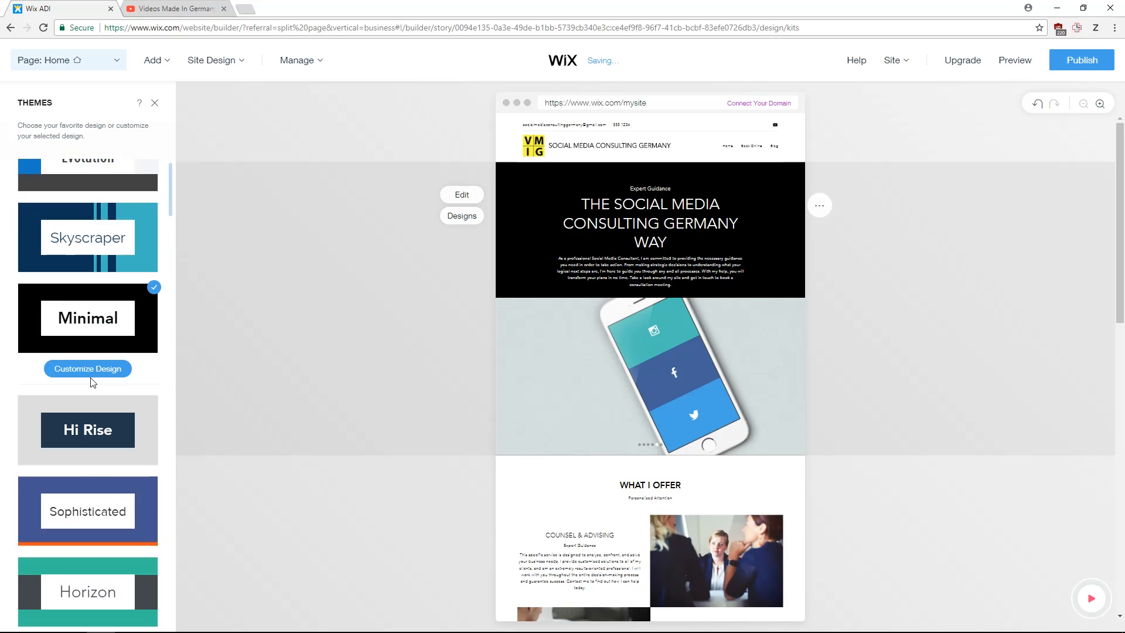
scroll(93, 383, "up", 1)
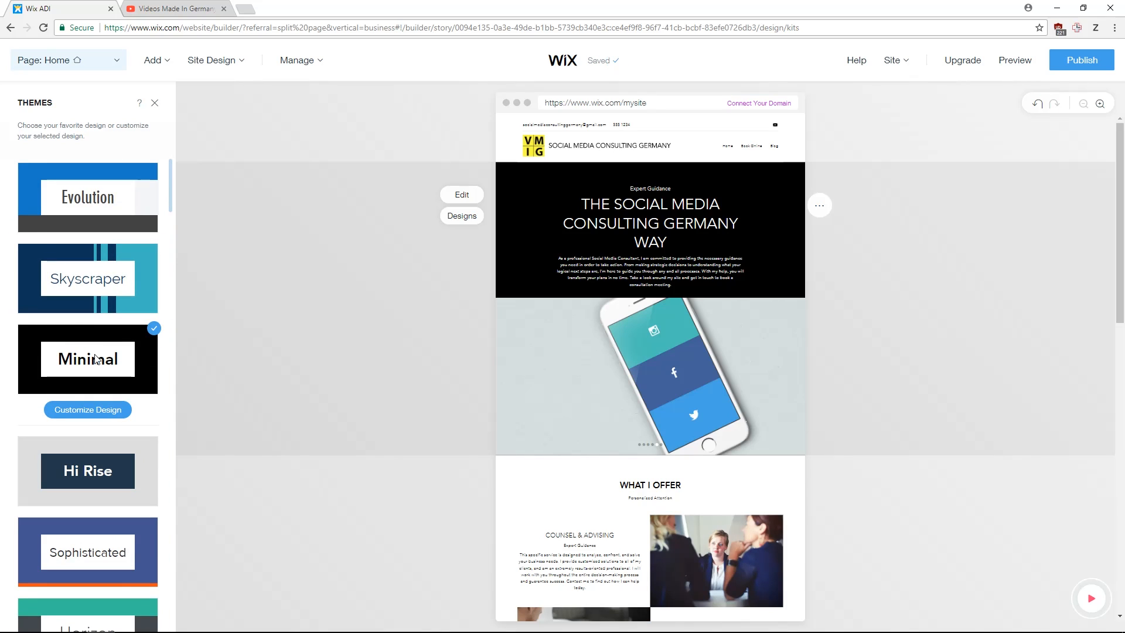
left_click(99, 413)
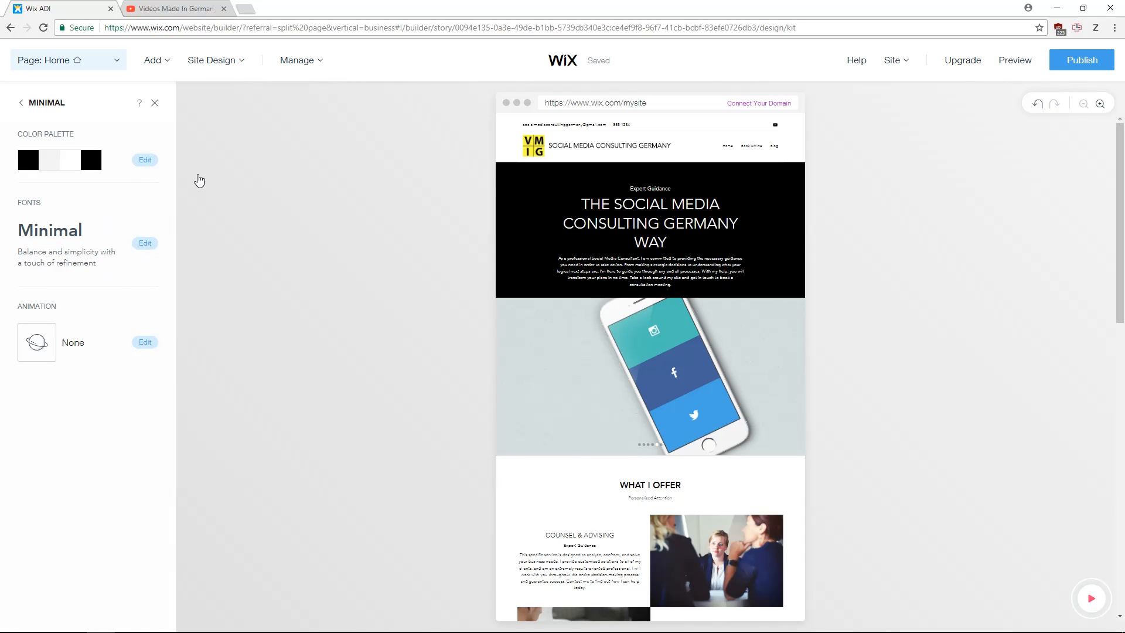
left_click(155, 105)
mouse_move(218, 65)
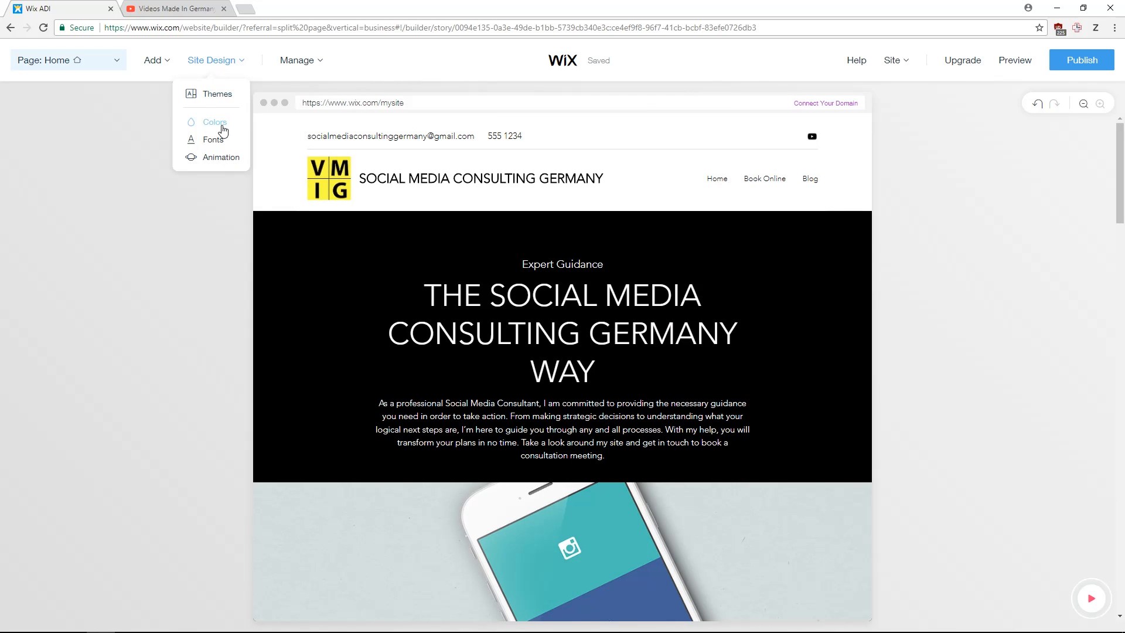
Step: In the site colours, try a custom hex for the main colour, then cancel it
left_click(215, 128)
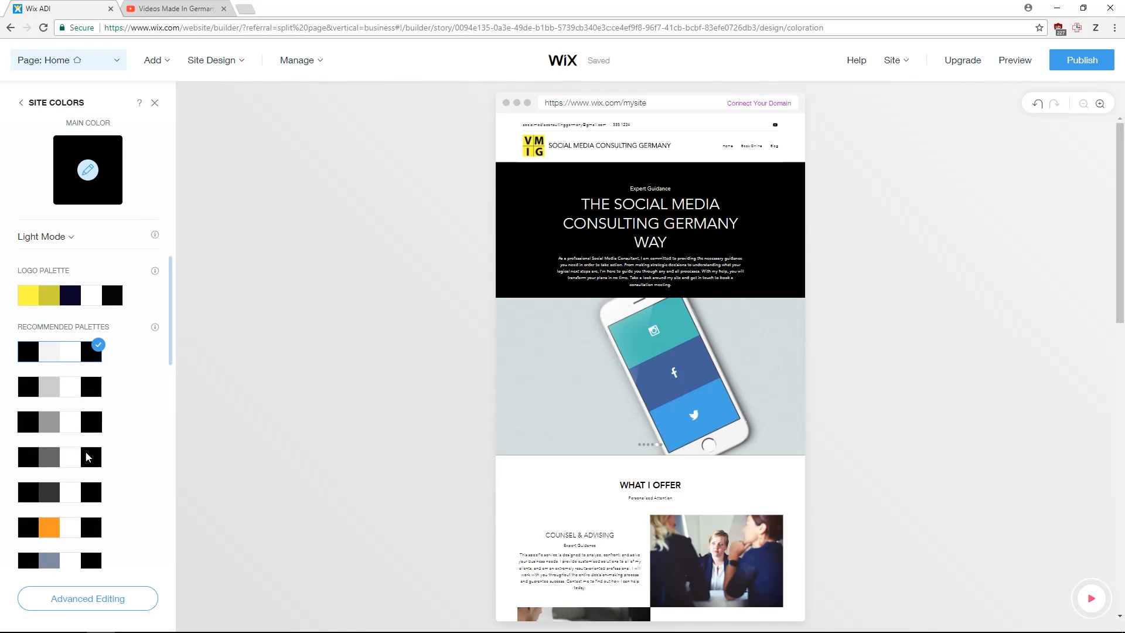
scroll(88, 445, "down", 5)
scroll(88, 433, "up", 5)
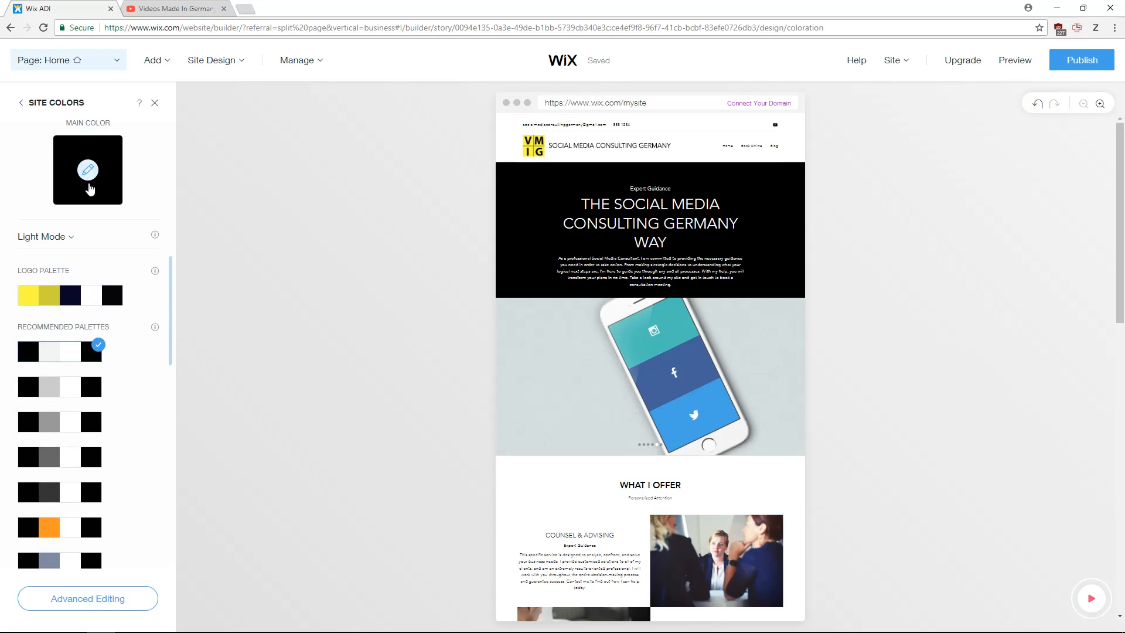
left_click(91, 175)
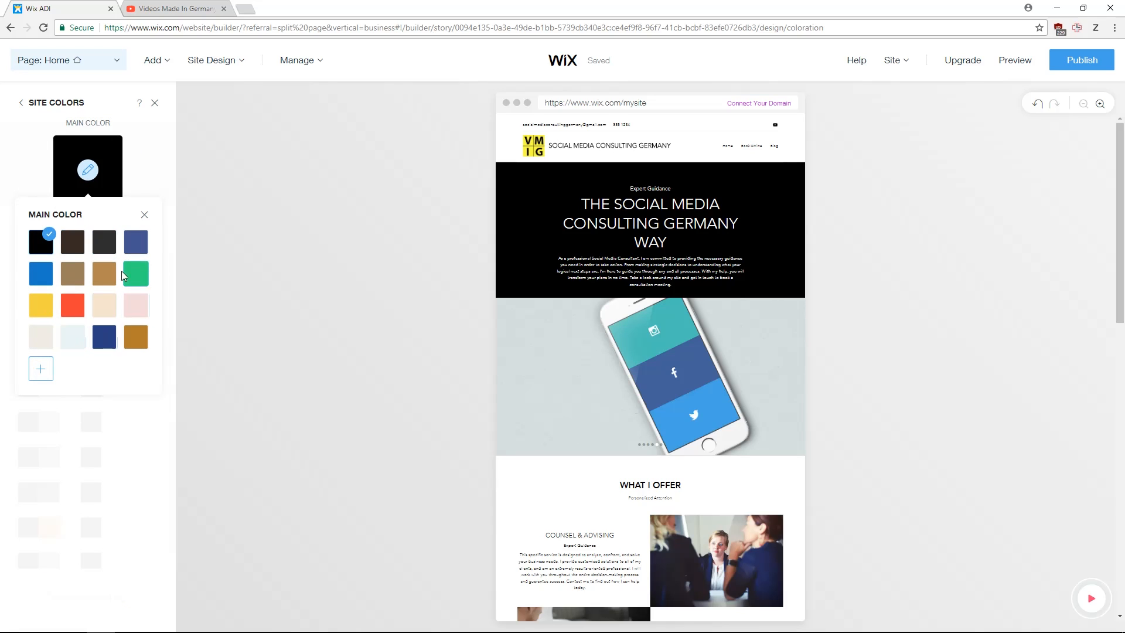
left_click(47, 371)
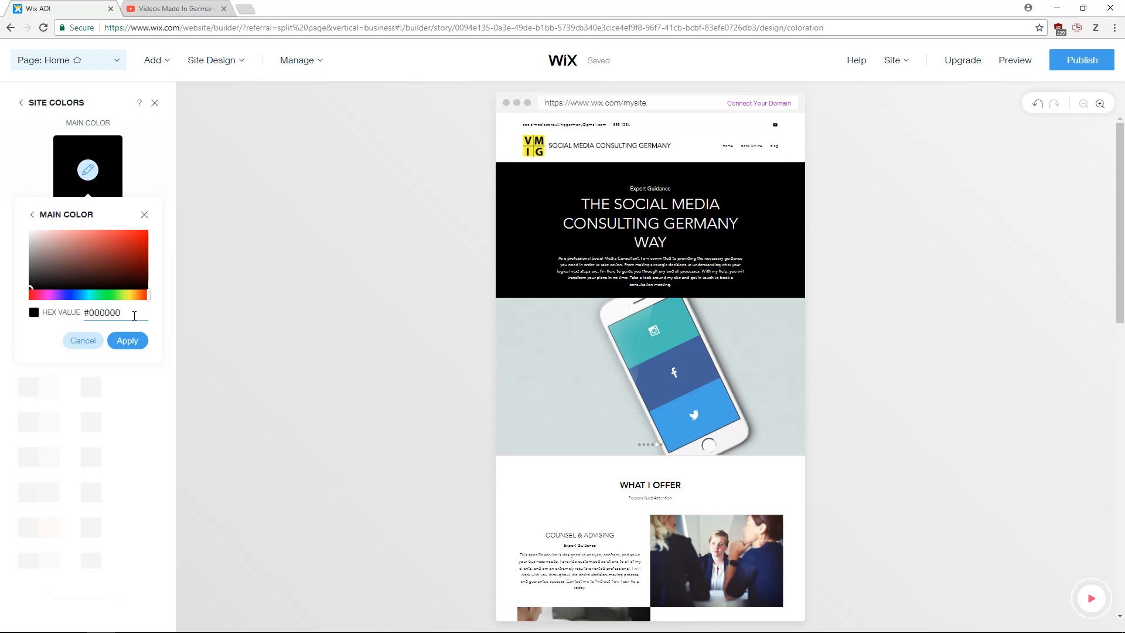
left_click_drag(134, 315, 87, 315)
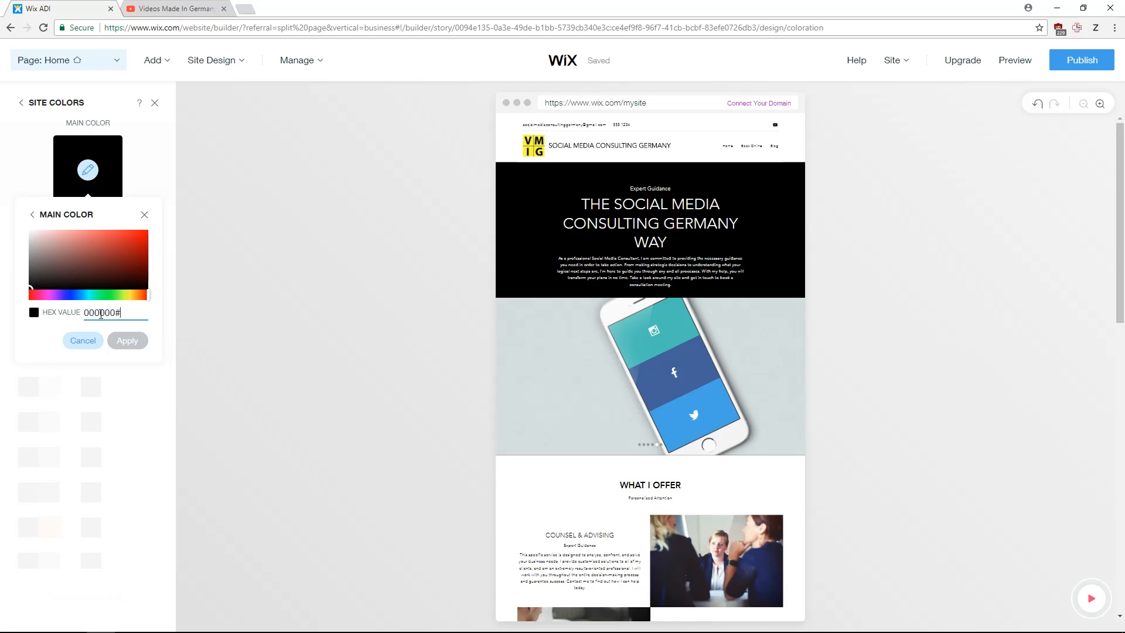
left_click(84, 340)
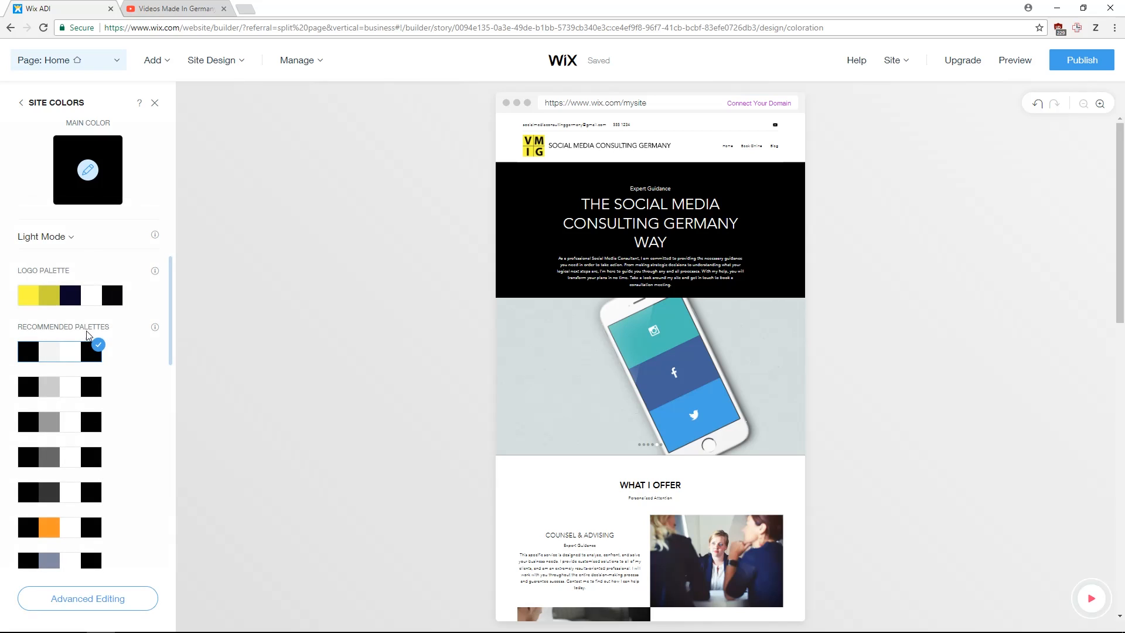
Step: Apply the grey-blue palette (black, slate-blue #7E8AA2, white) and review its individual colours
scroll(87, 381, "down", 2)
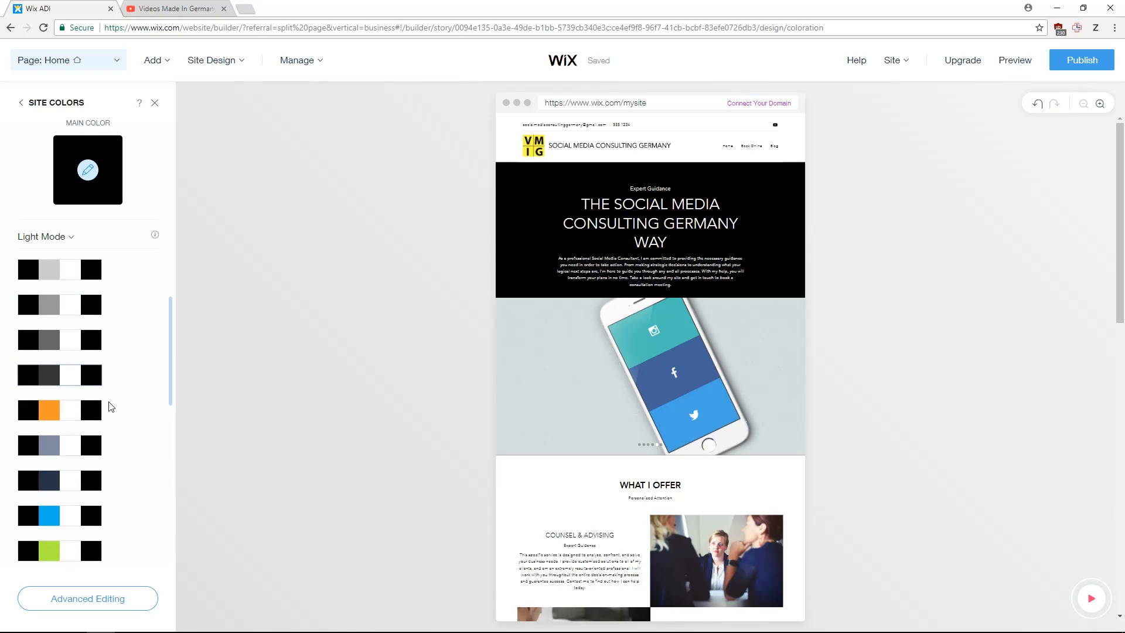
left_click(77, 453)
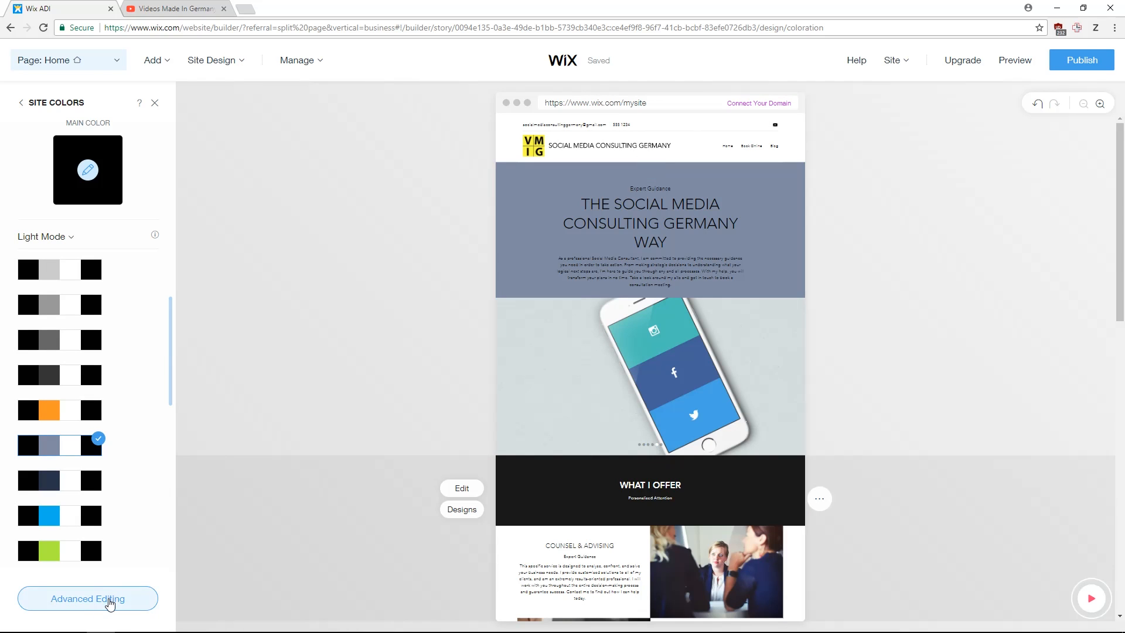
left_click(111, 598)
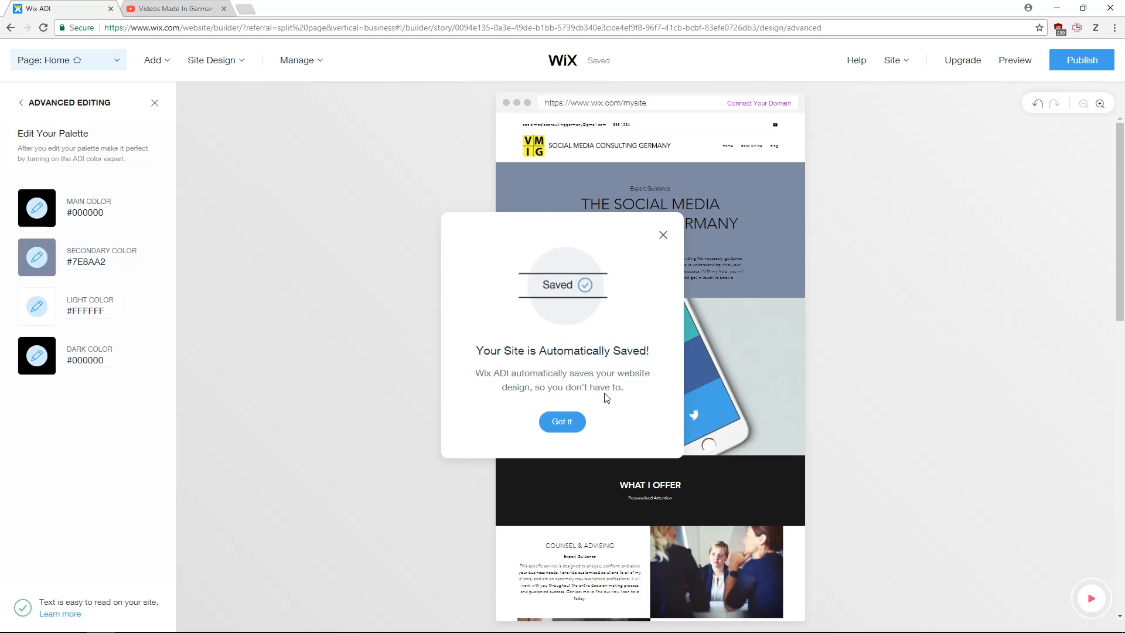
left_click(564, 421)
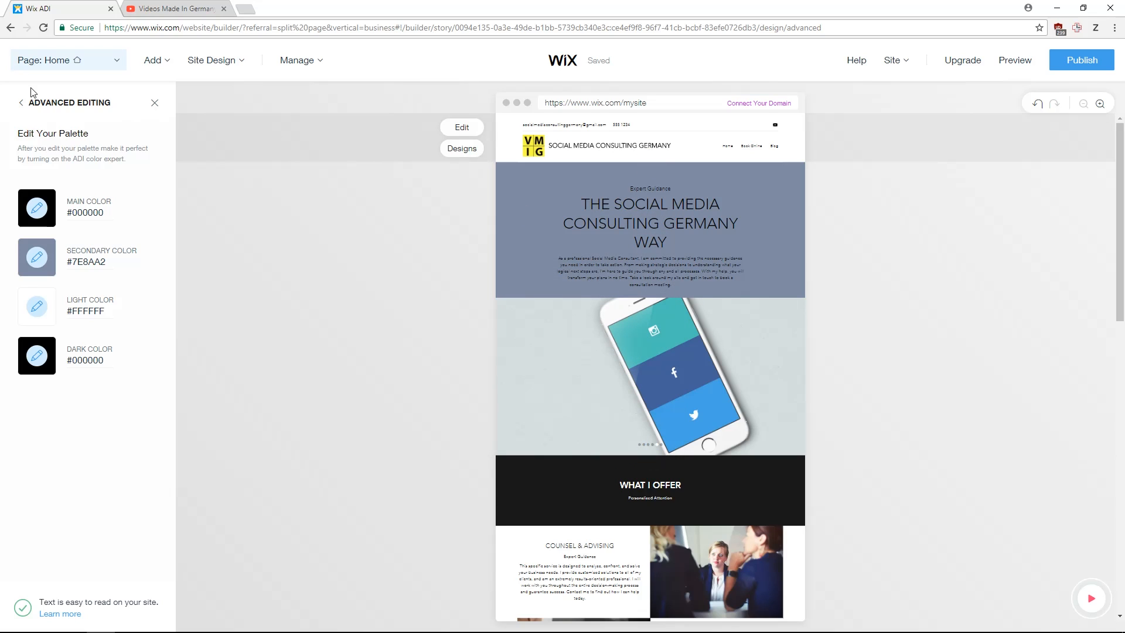
left_click(31, 107)
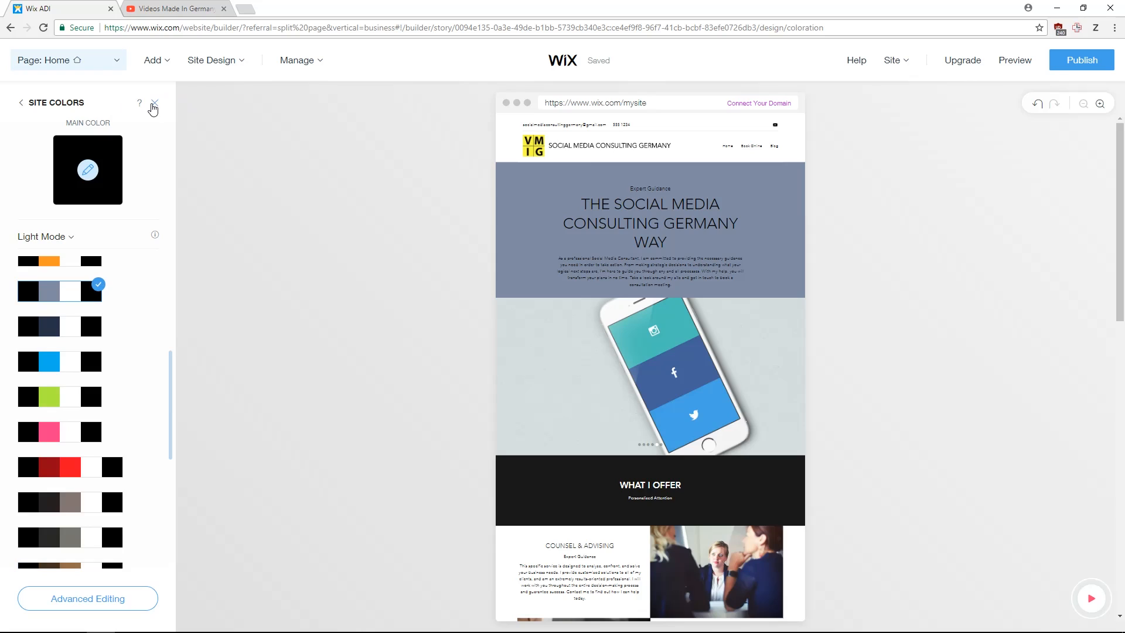
left_click(154, 104)
mouse_move(208, 69)
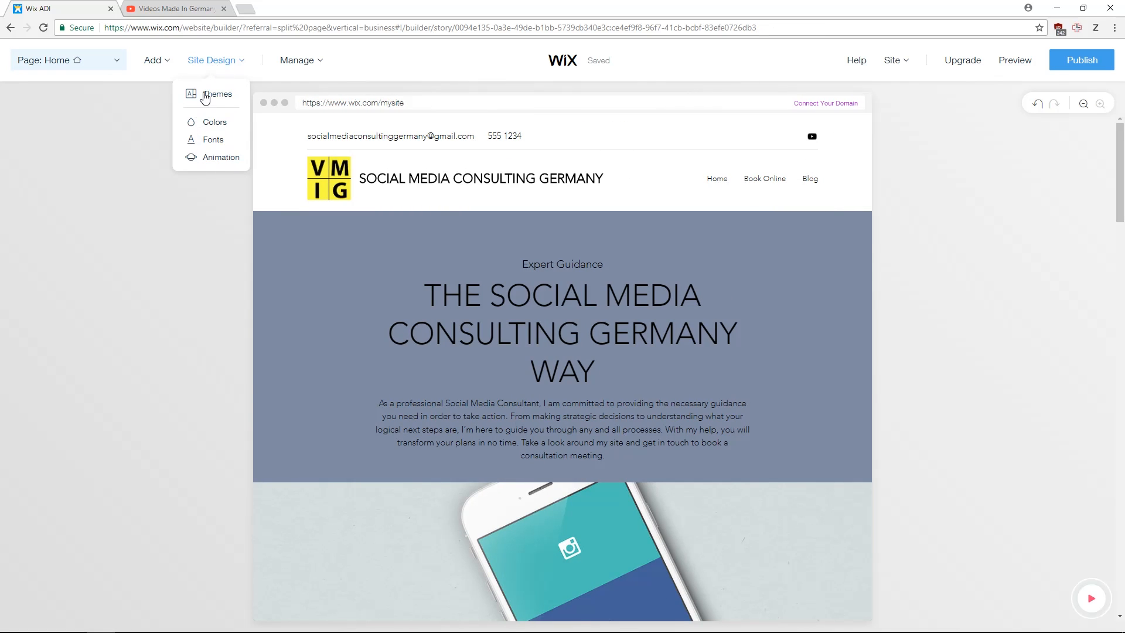
Step: Apply the Jet black font set for bold headings, then bring up the animation settings
left_click(213, 140)
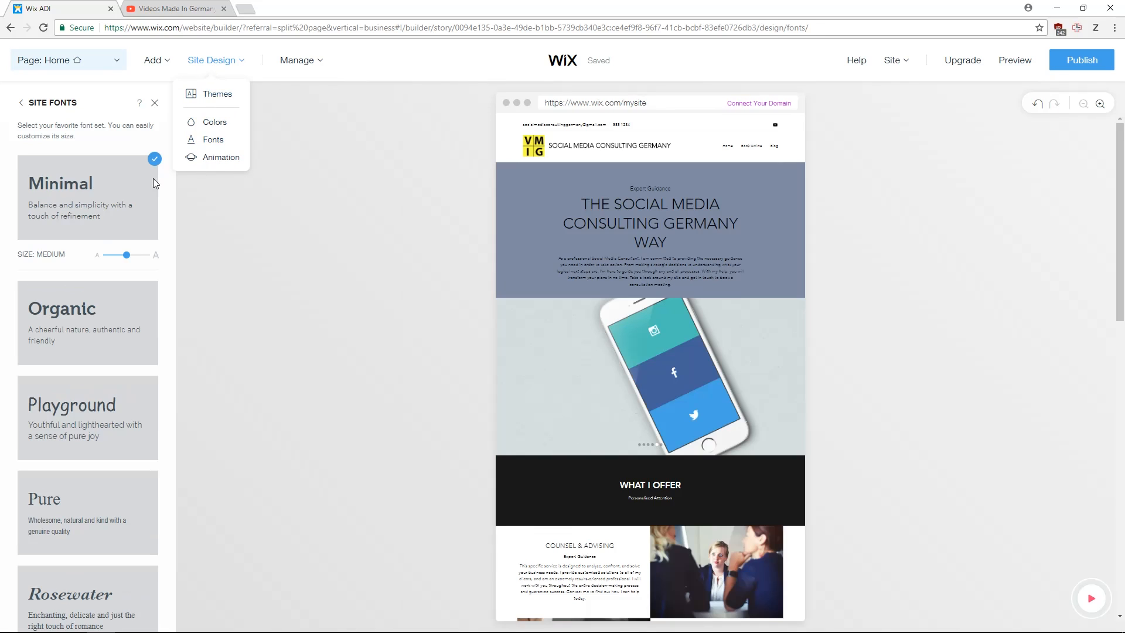
scroll(113, 304, "down", 4)
scroll(94, 322, "up", 7)
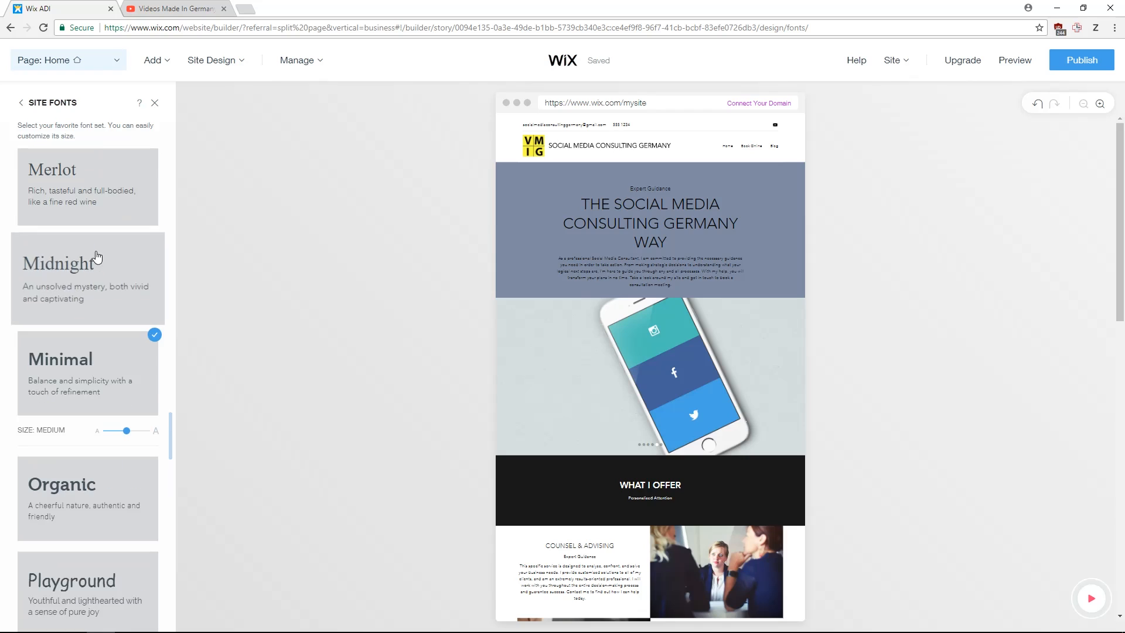
scroll(118, 252, "up", 4)
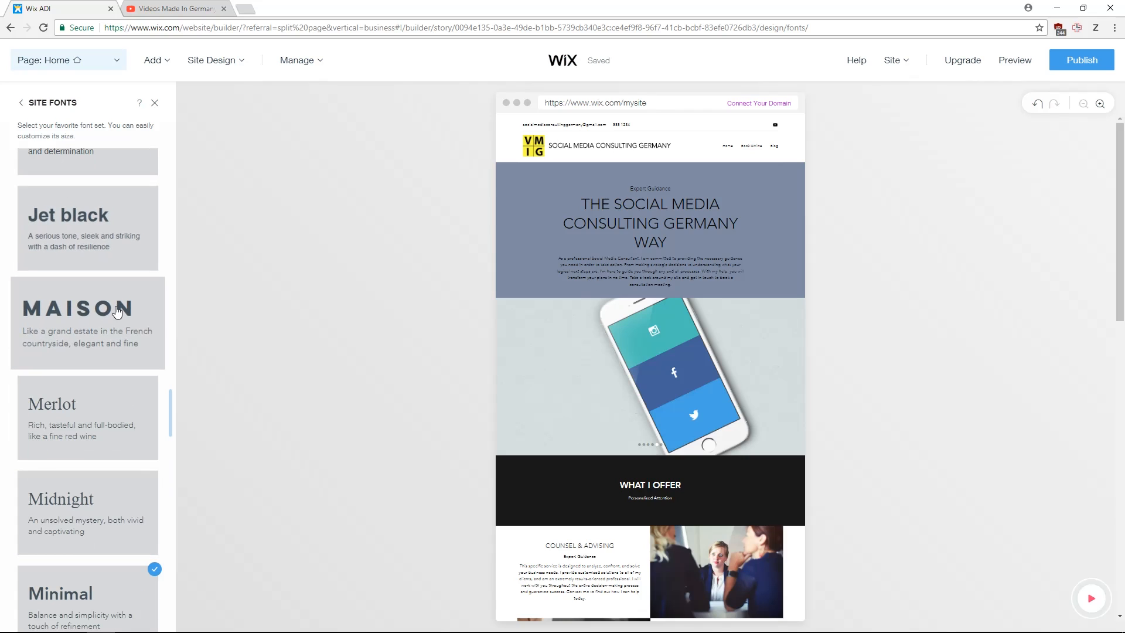
left_click(103, 239)
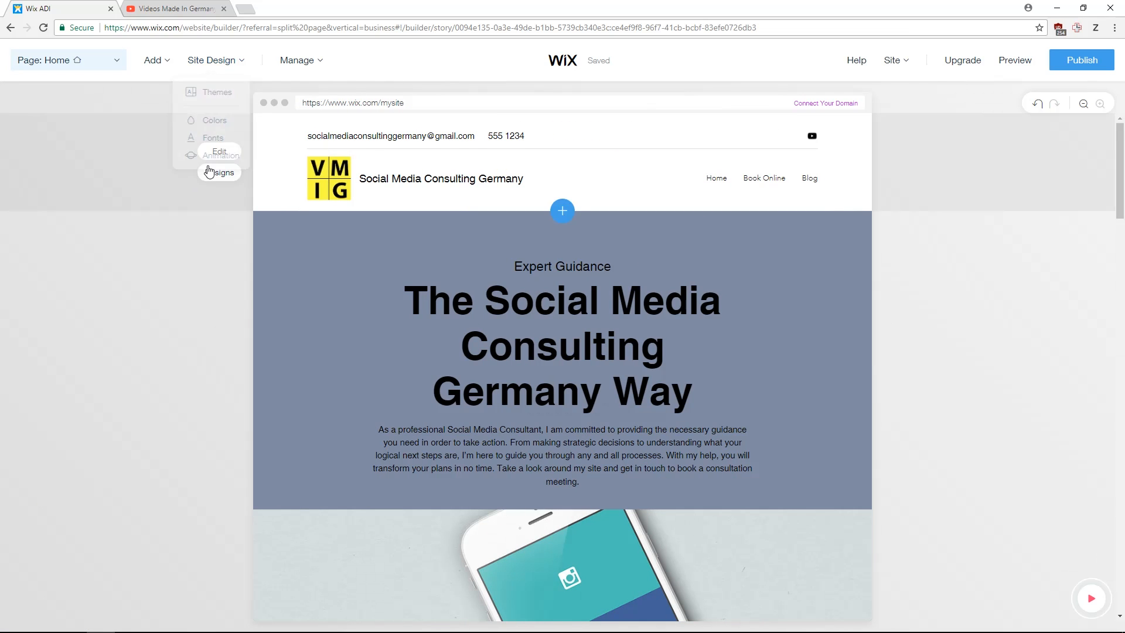
left_click(217, 157)
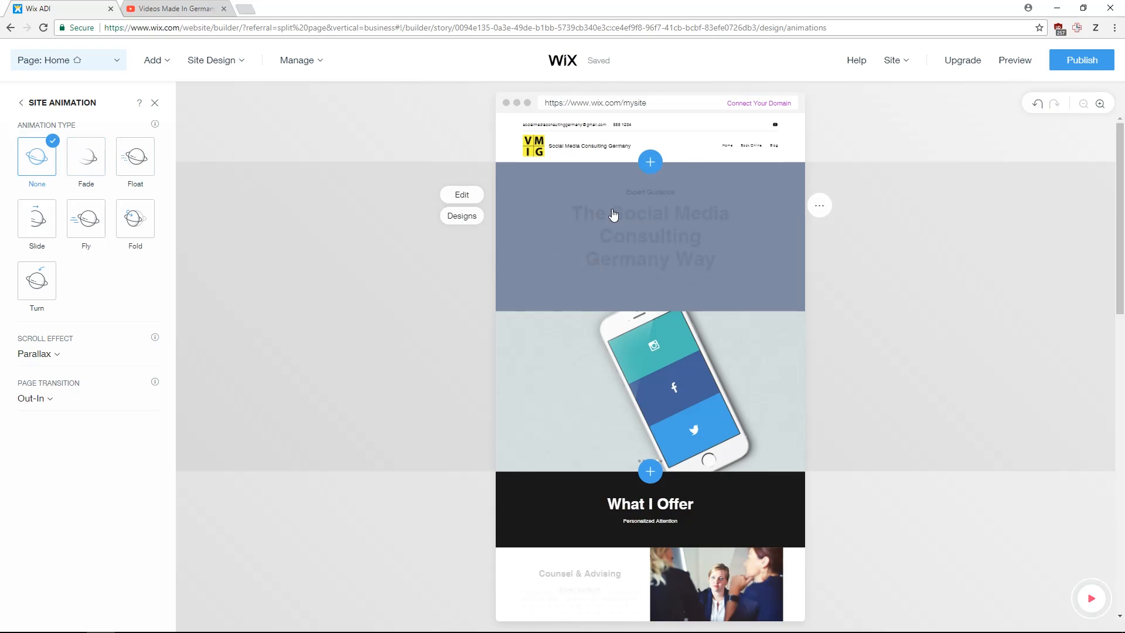
left_click(147, 173)
left_click(59, 355)
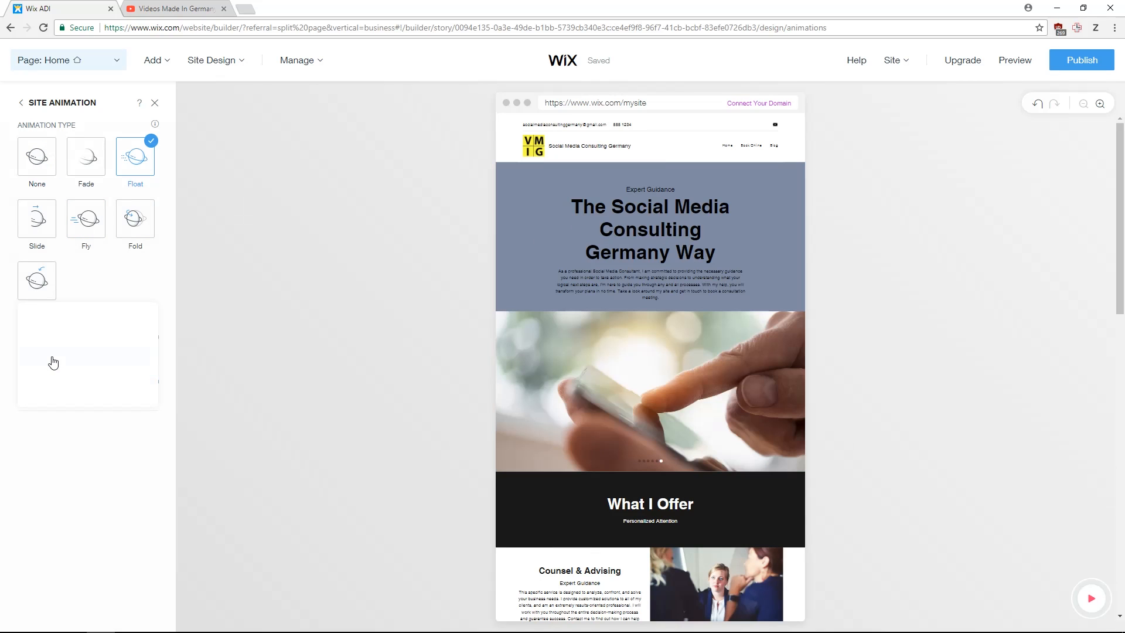
left_click(59, 334)
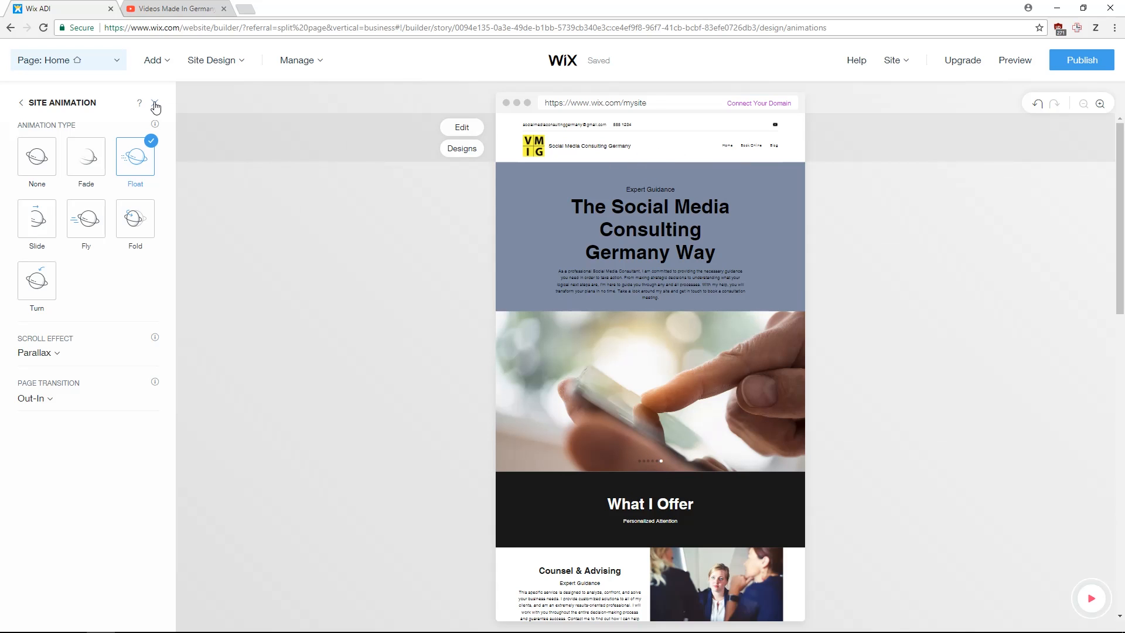
left_click(155, 105)
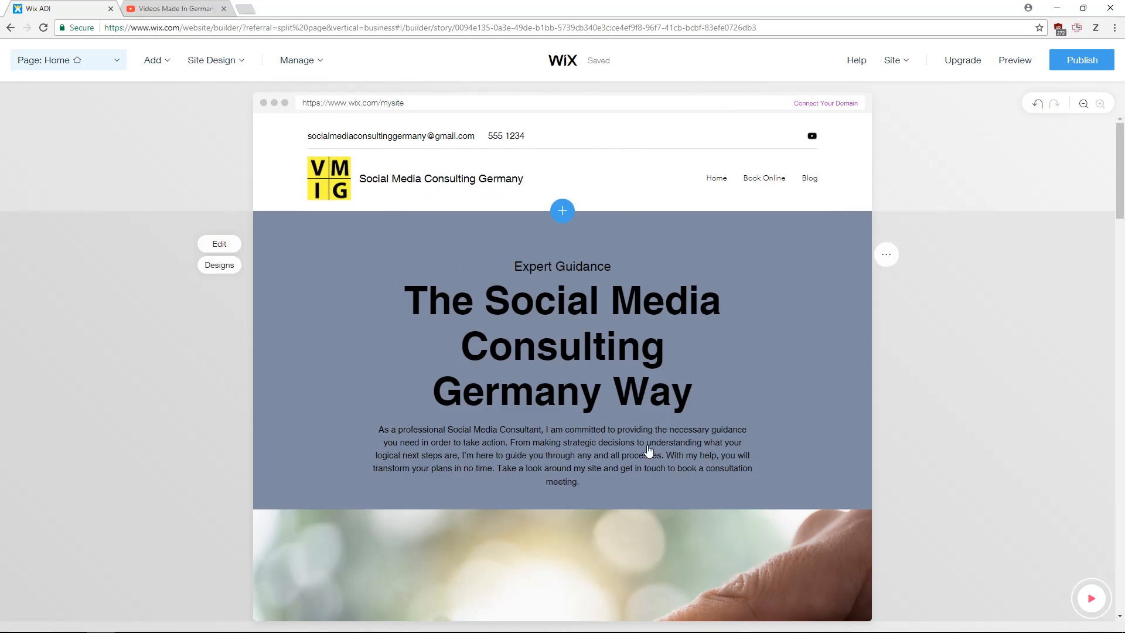
left_click(212, 65)
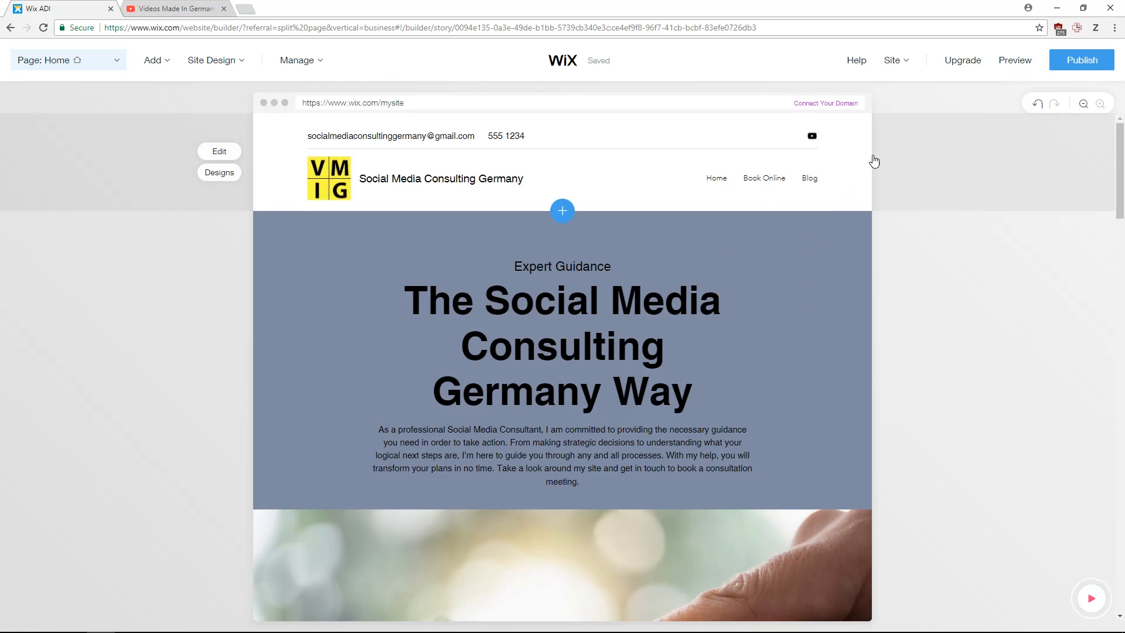
scroll(767, 264, "down", 4)
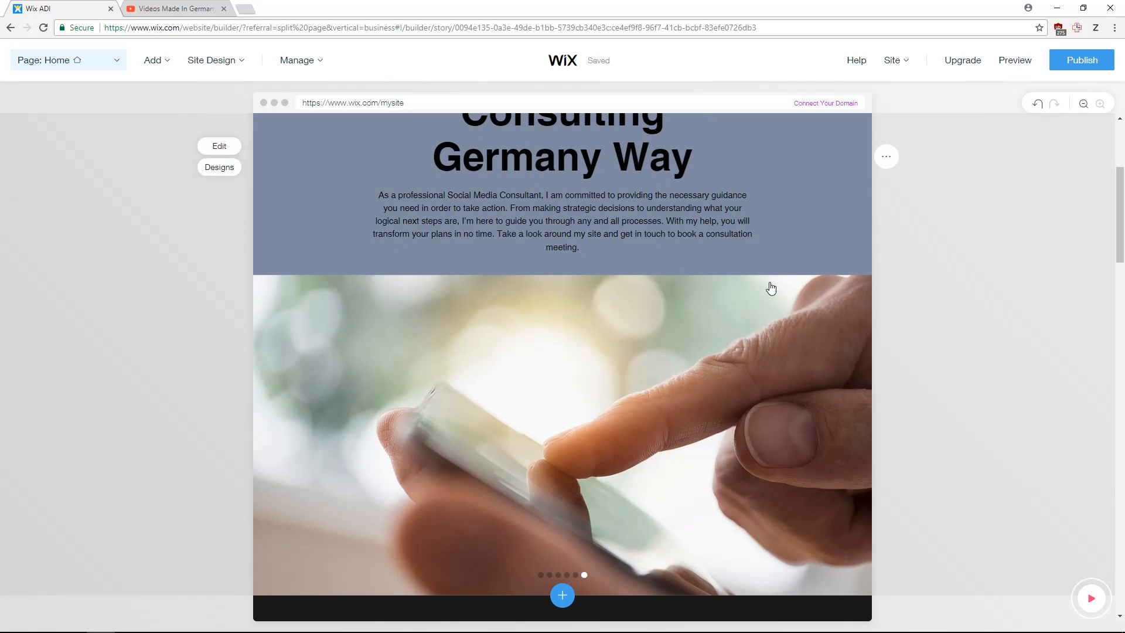
scroll(696, 292, "down", 6)
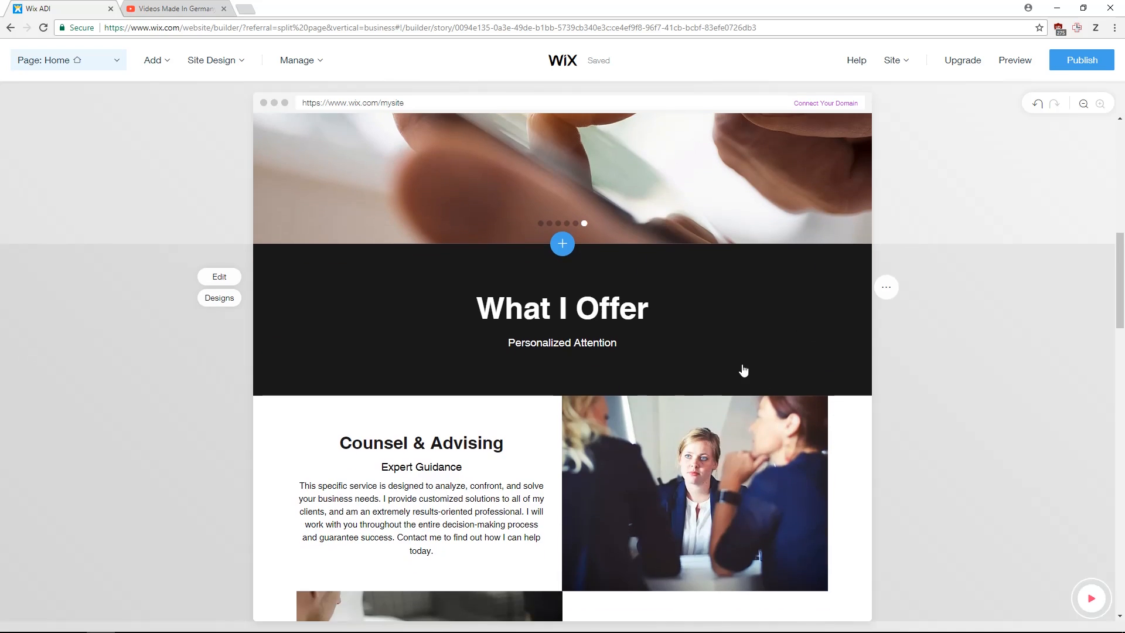
scroll(750, 328, "down", 15)
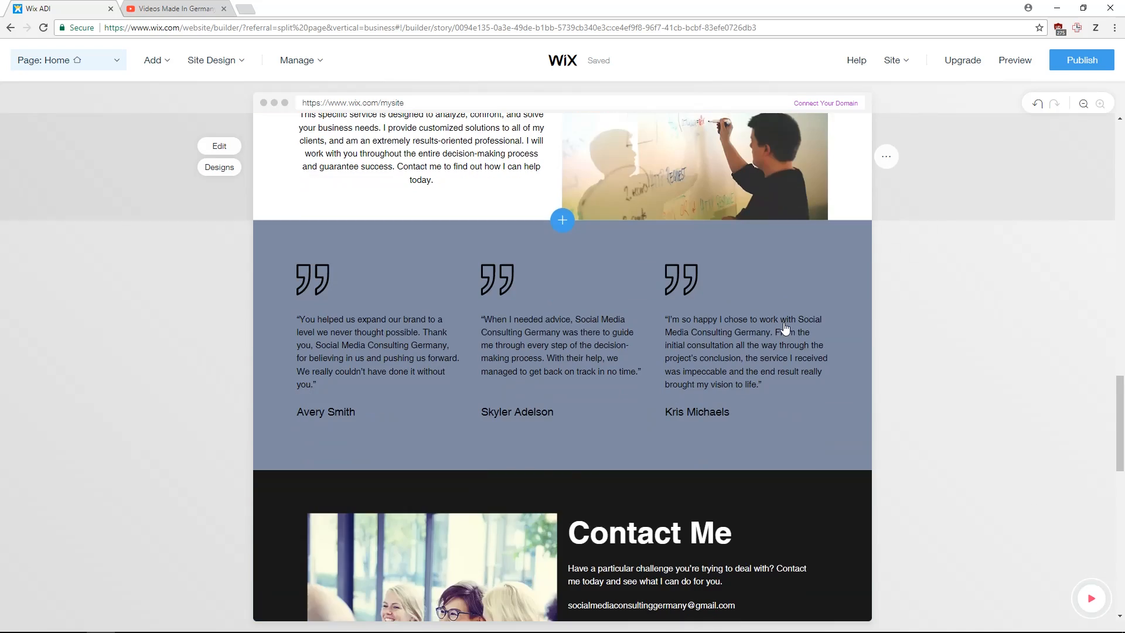
scroll(796, 356, "down", 8)
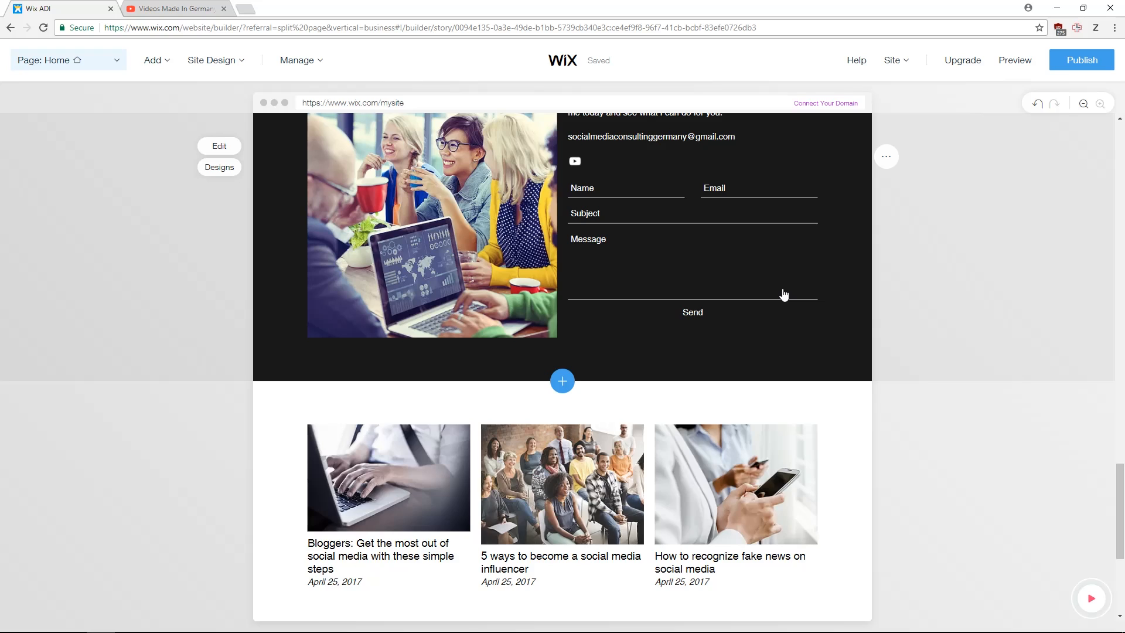
scroll(781, 294, "up", 2)
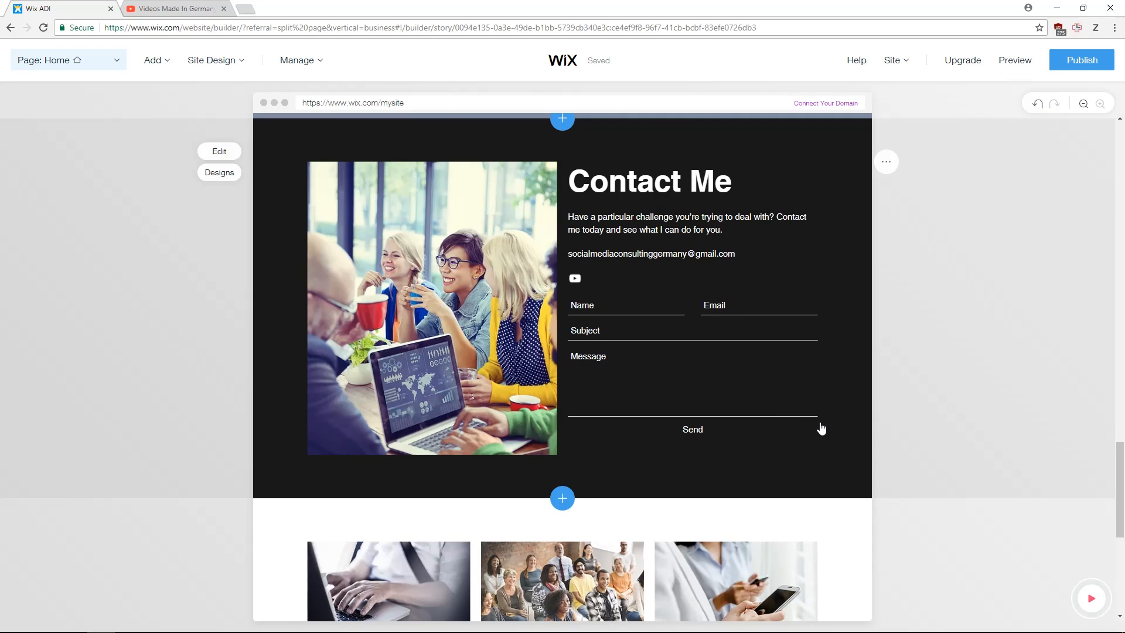
scroll(844, 424, "down", 4)
scroll(782, 359, "up", 10)
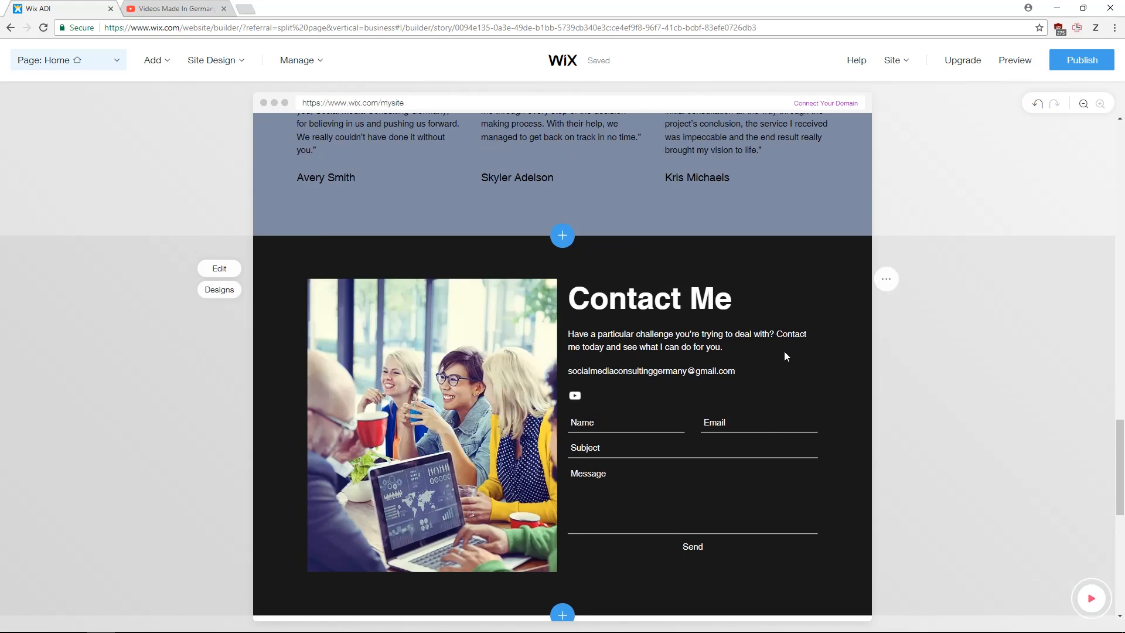
scroll(762, 346, "up", 10)
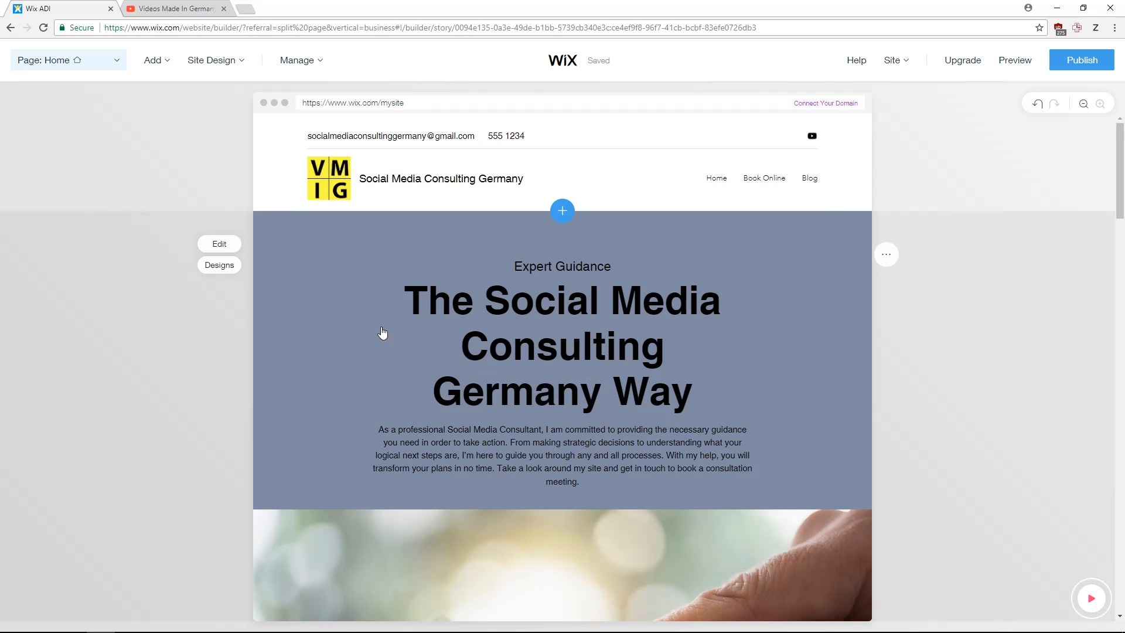
left_click(221, 266)
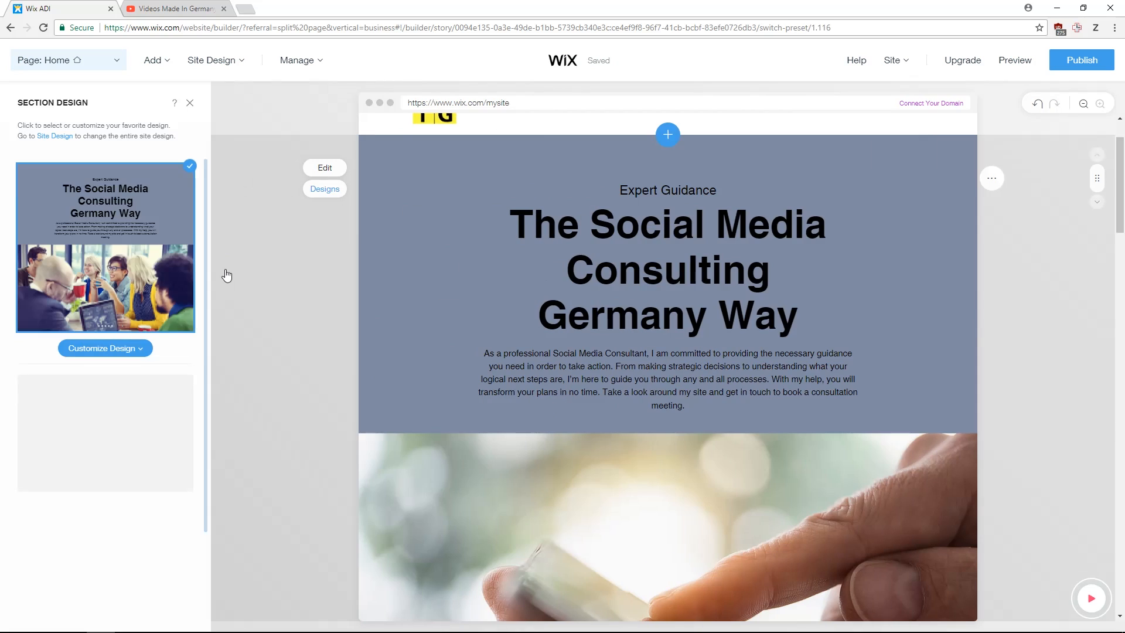
scroll(137, 333, "down", 7)
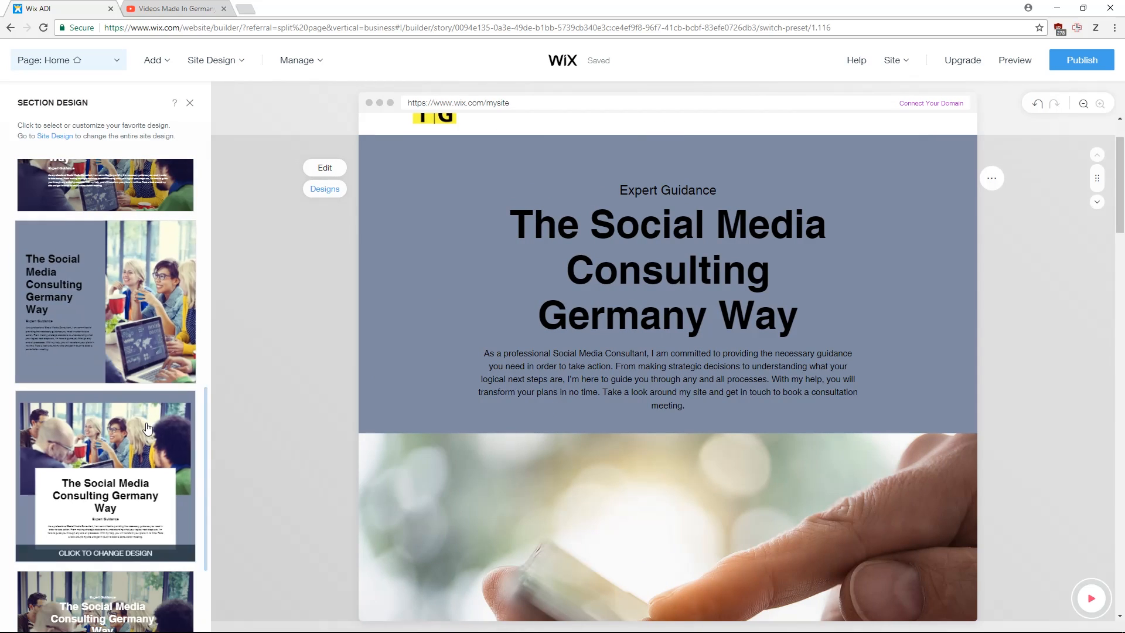
left_click(94, 362)
left_click(115, 350)
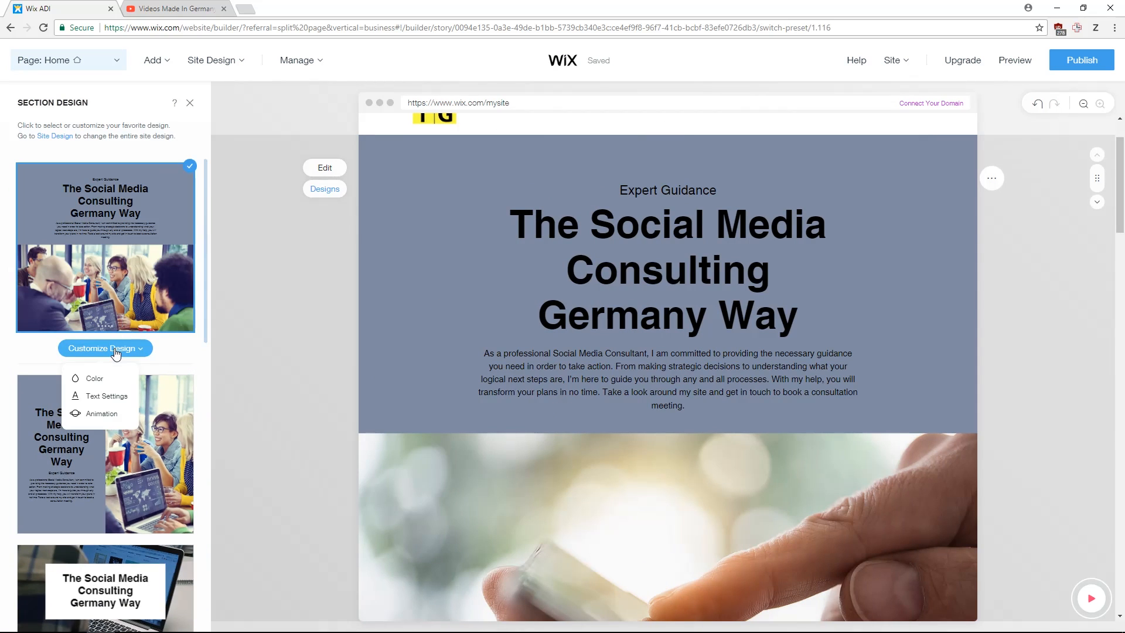
left_click(105, 381)
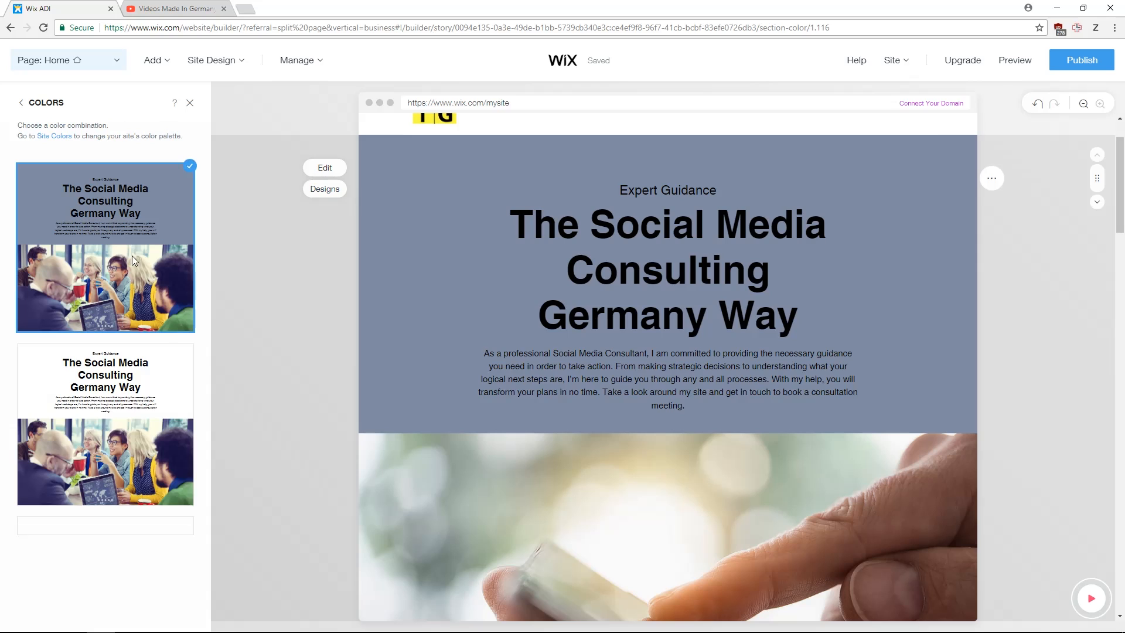
scroll(135, 375, "down", 5)
scroll(135, 375, "up", 5)
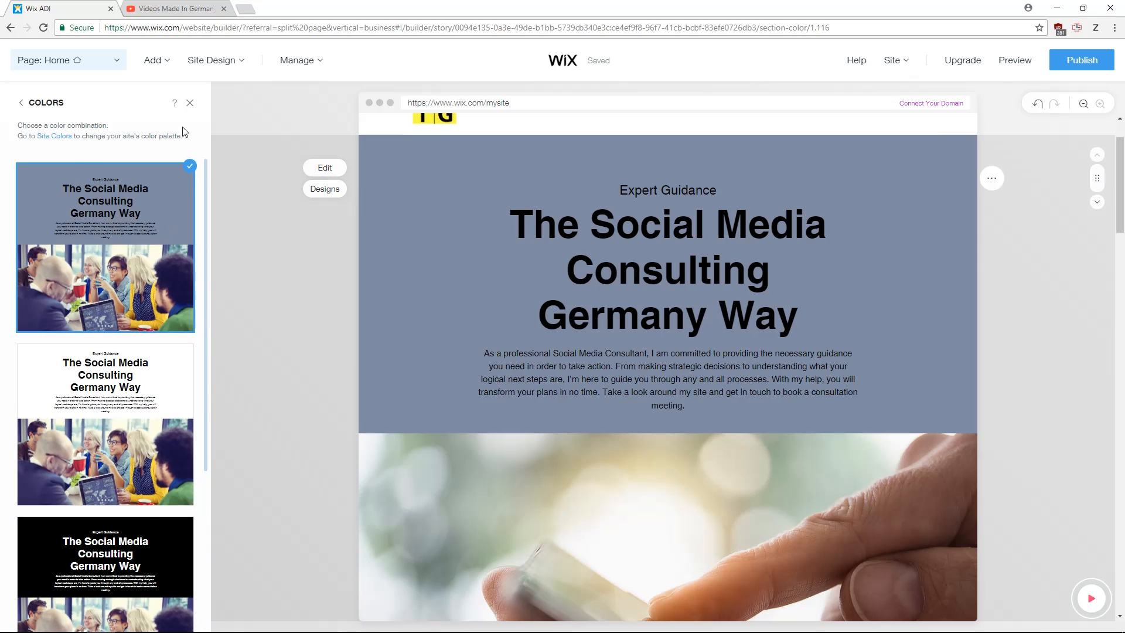
left_click(188, 105)
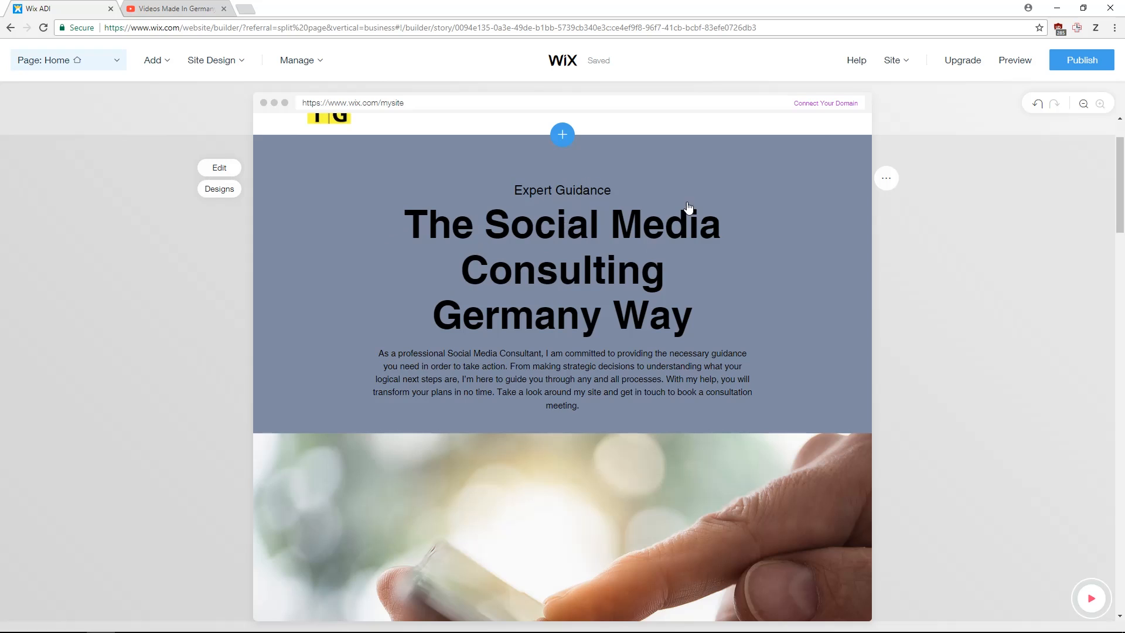
Step: In the hero content editor, make the word 'Germany' in the title bold
left_click(219, 169)
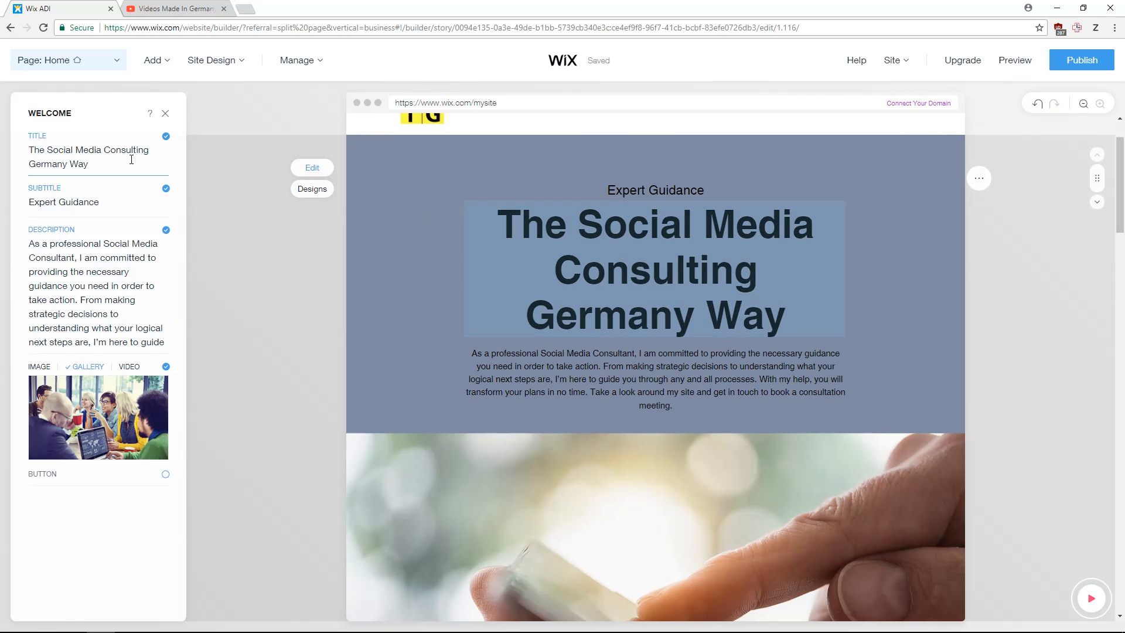
triple_click(97, 163)
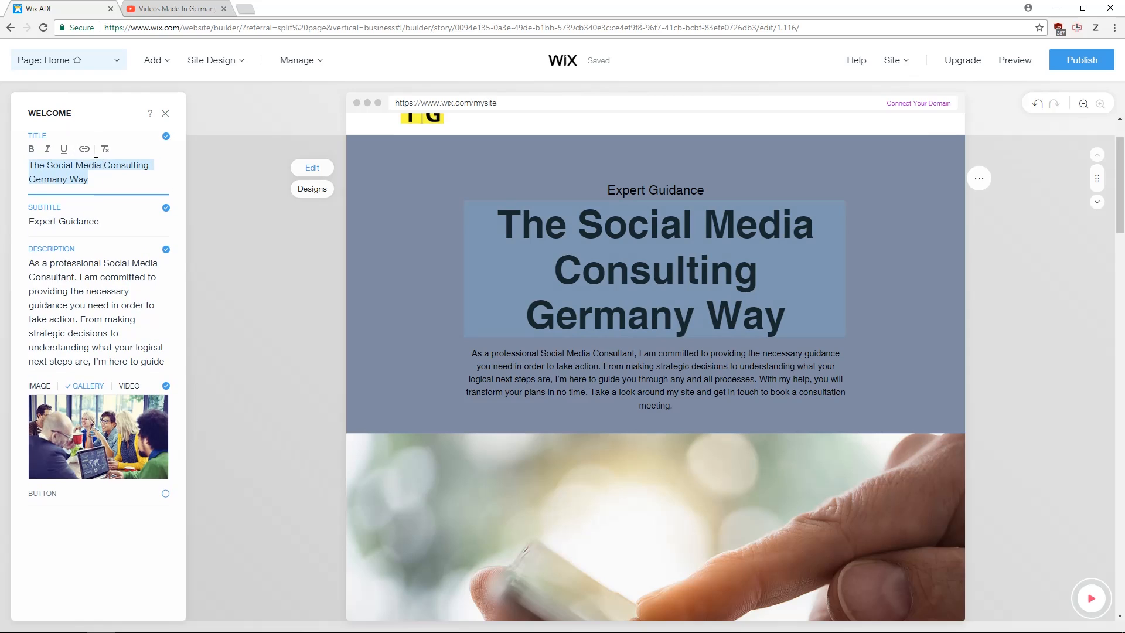
left_click(50, 164)
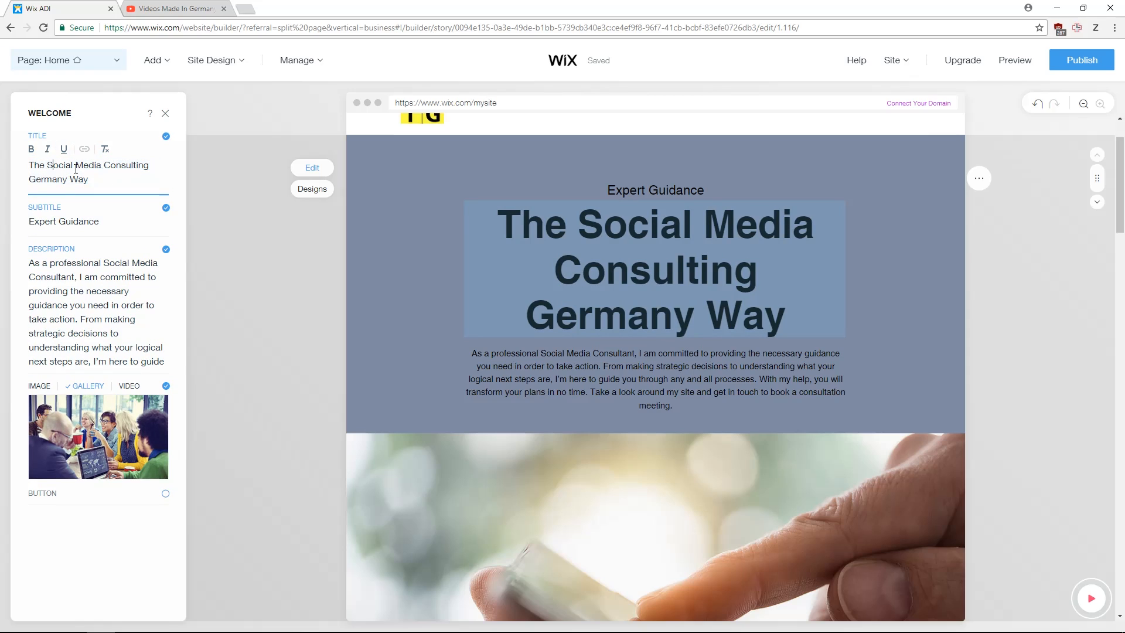
left_click_drag(35, 179, 68, 178)
left_click(28, 151)
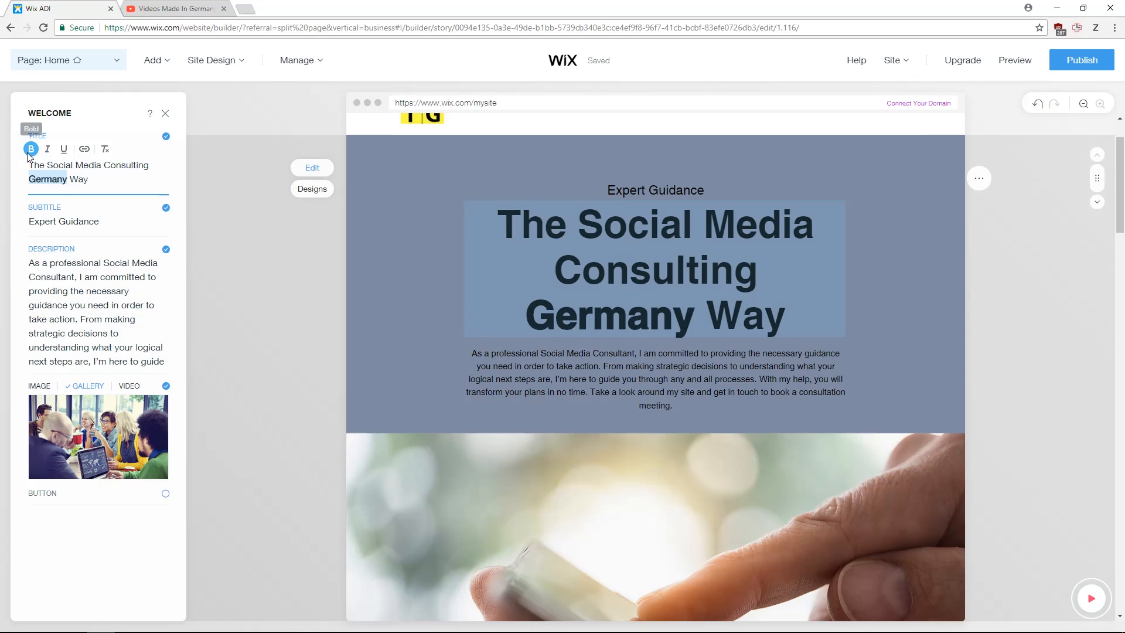
Step: Start a web-address link on 'Germany', then cancel it without adding the link
left_click(83, 151)
left_click(458, 312)
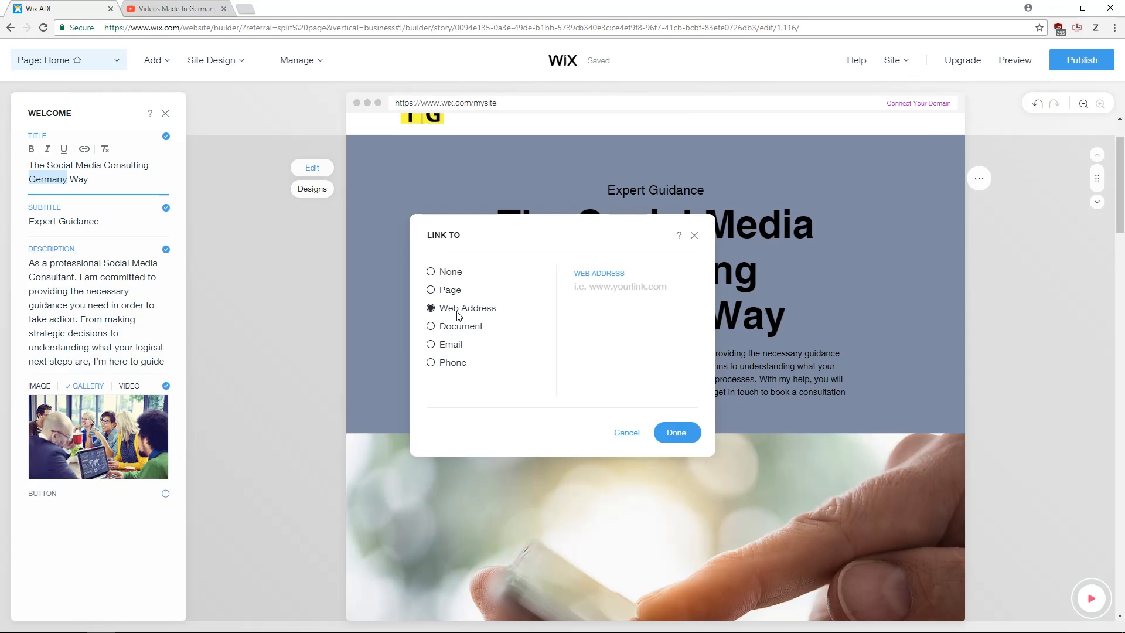
left_click(661, 277)
left_click(625, 432)
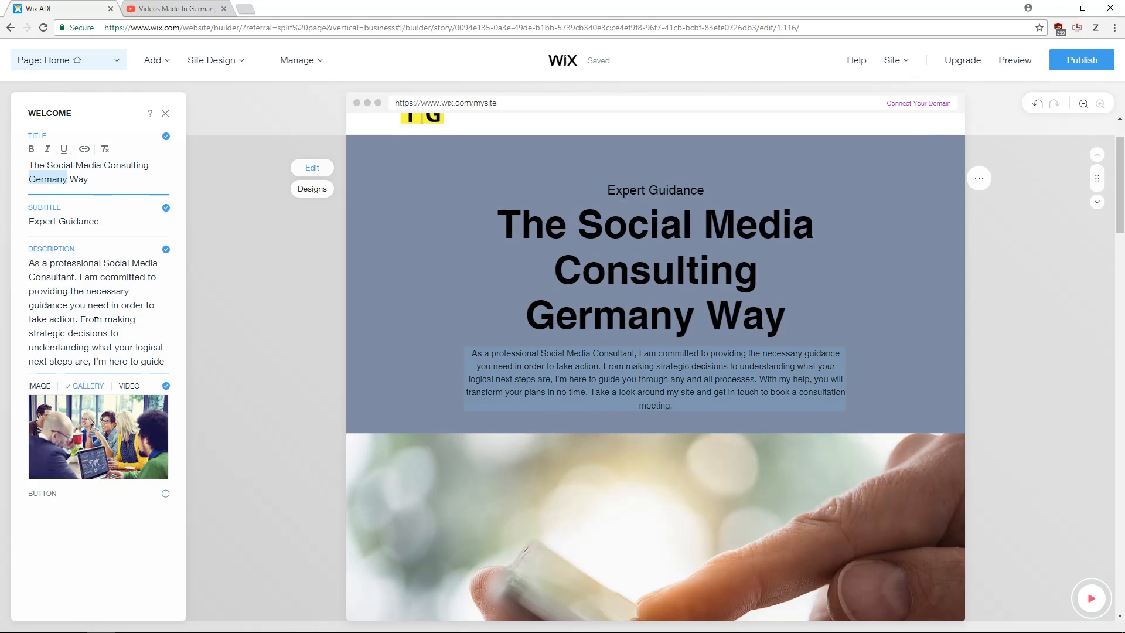
left_click(60, 269)
Step: Hide the Expert Guidance subtitle and switch the hero media from Gallery to Image
left_click(95, 213)
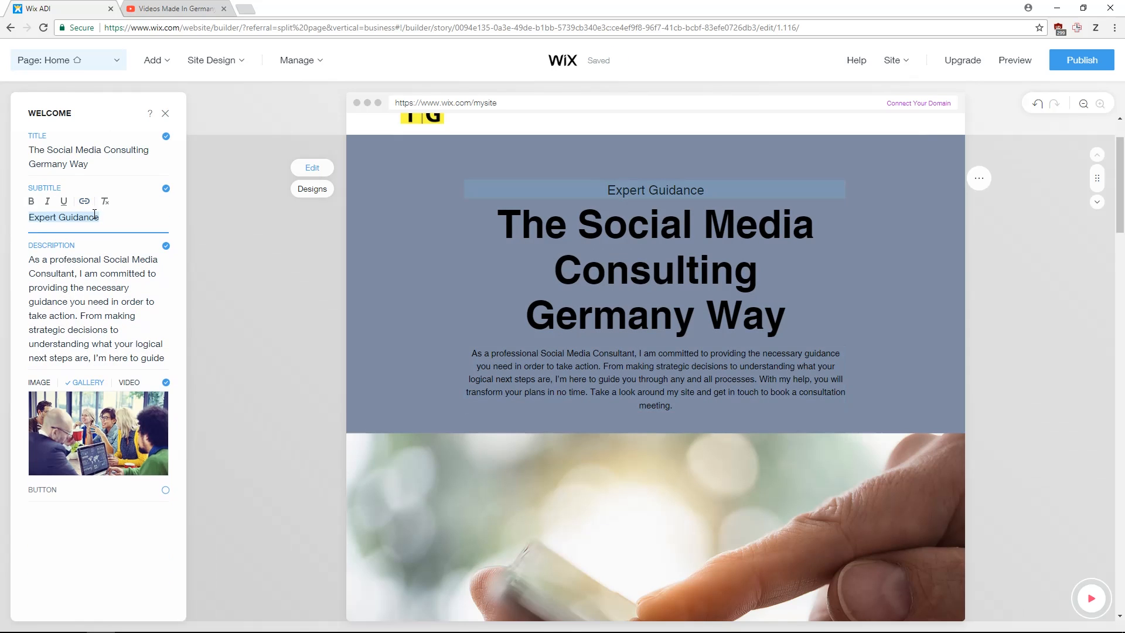
left_click(87, 276)
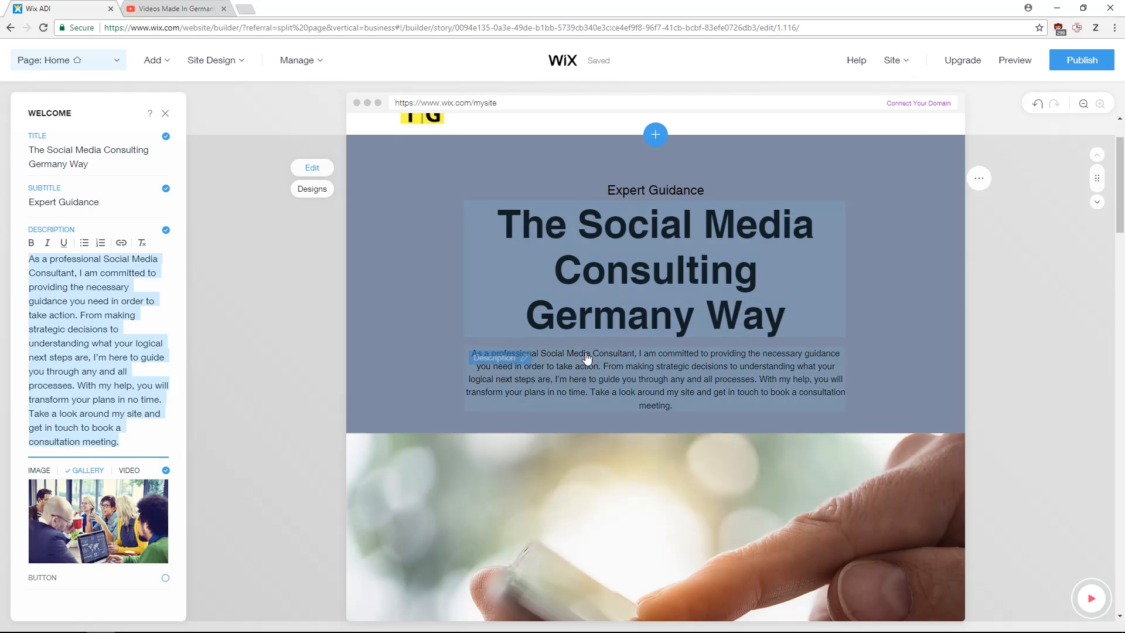
left_click(167, 189)
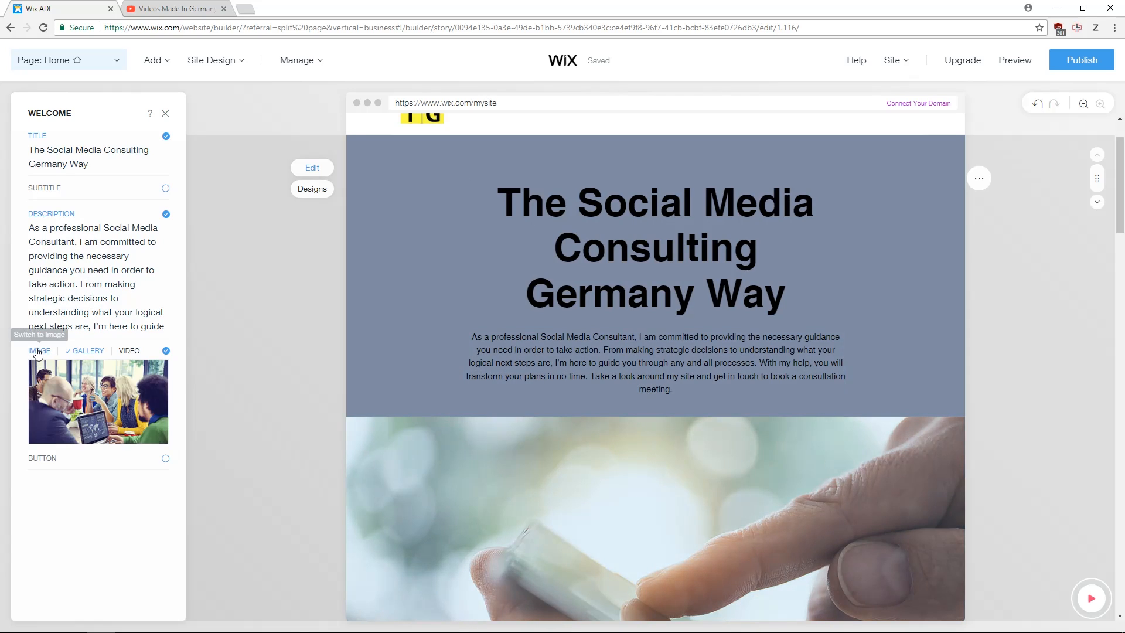
left_click(41, 354)
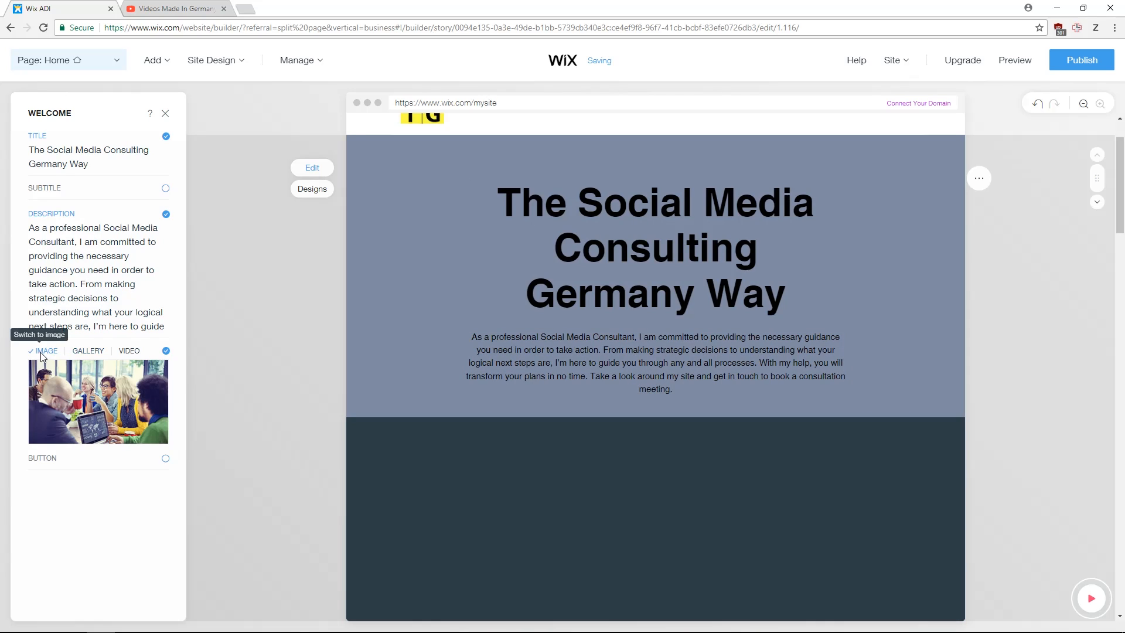
Step: Look through the hero image replacement sources, landing on Free from Wix
left_click(90, 401)
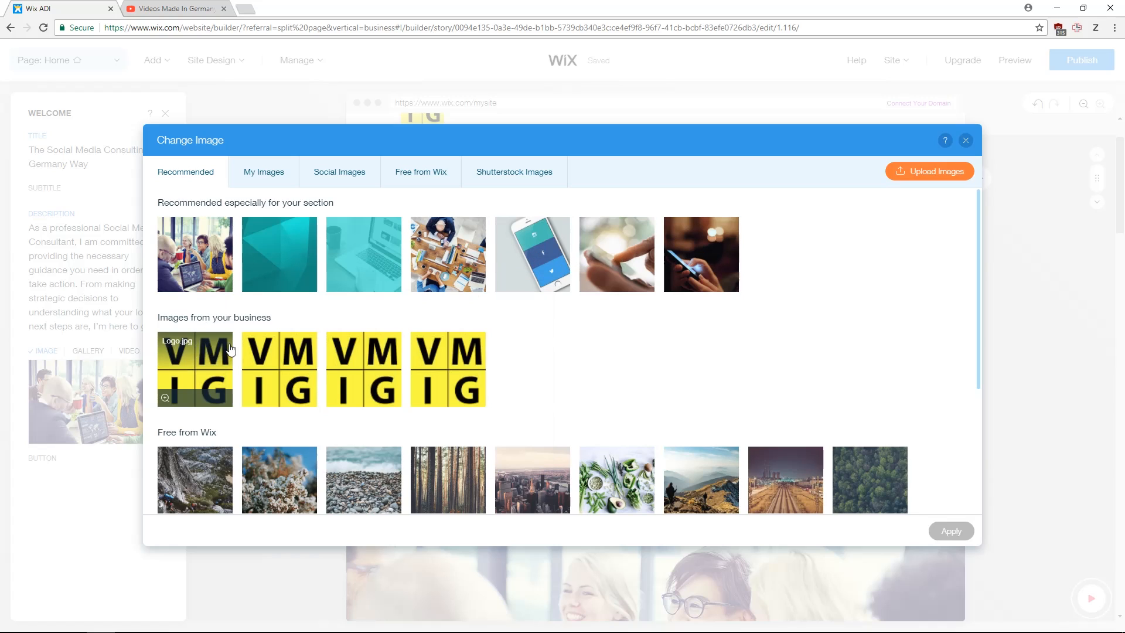
left_click(265, 174)
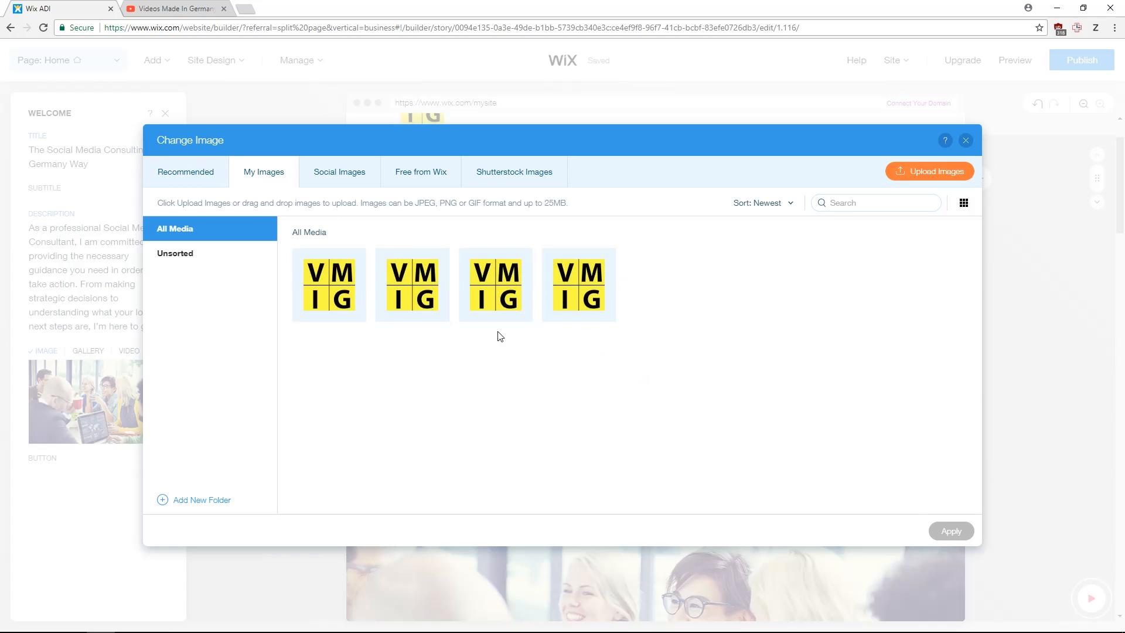
left_click(357, 186)
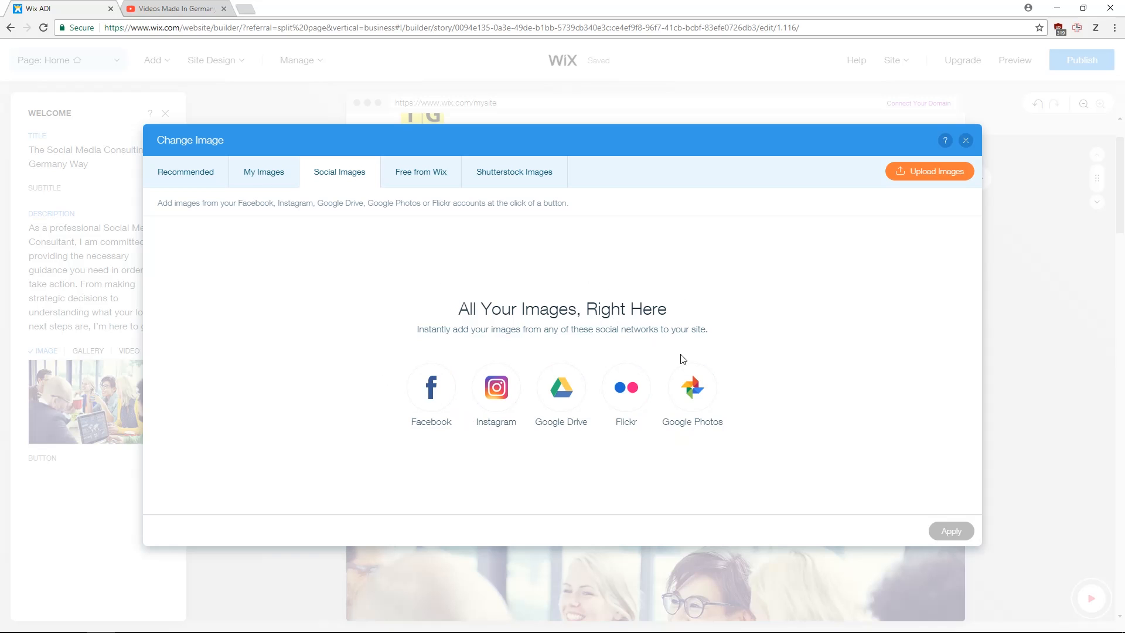
left_click(425, 175)
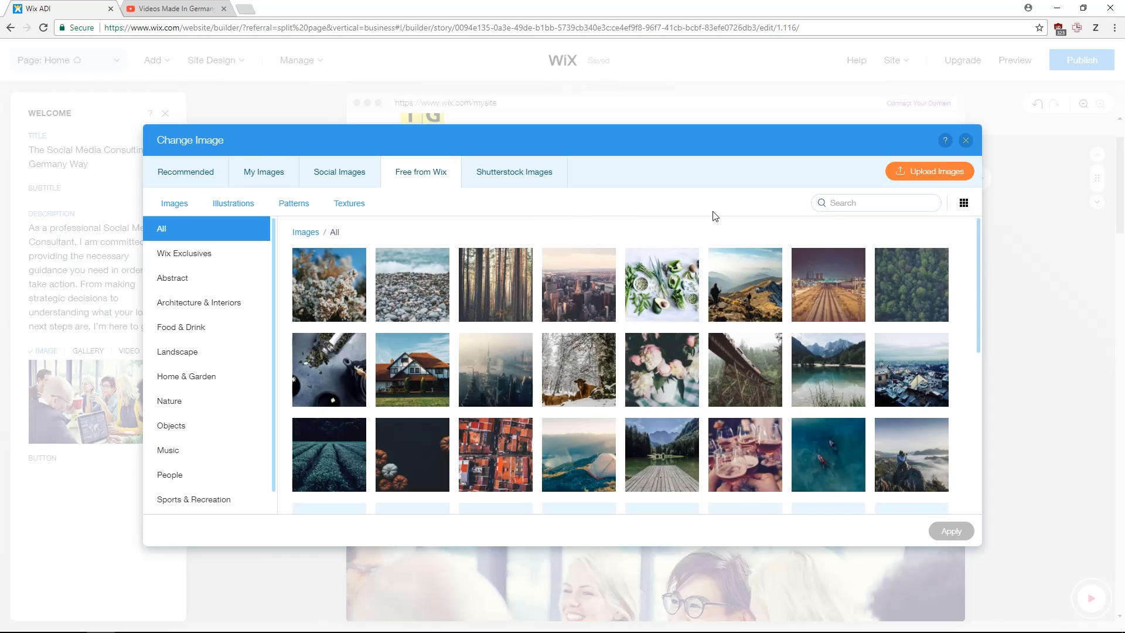
Step: Search free images for 'Business' and apply the laptop dashboard photo to the hero
left_click(846, 205)
type("Business")
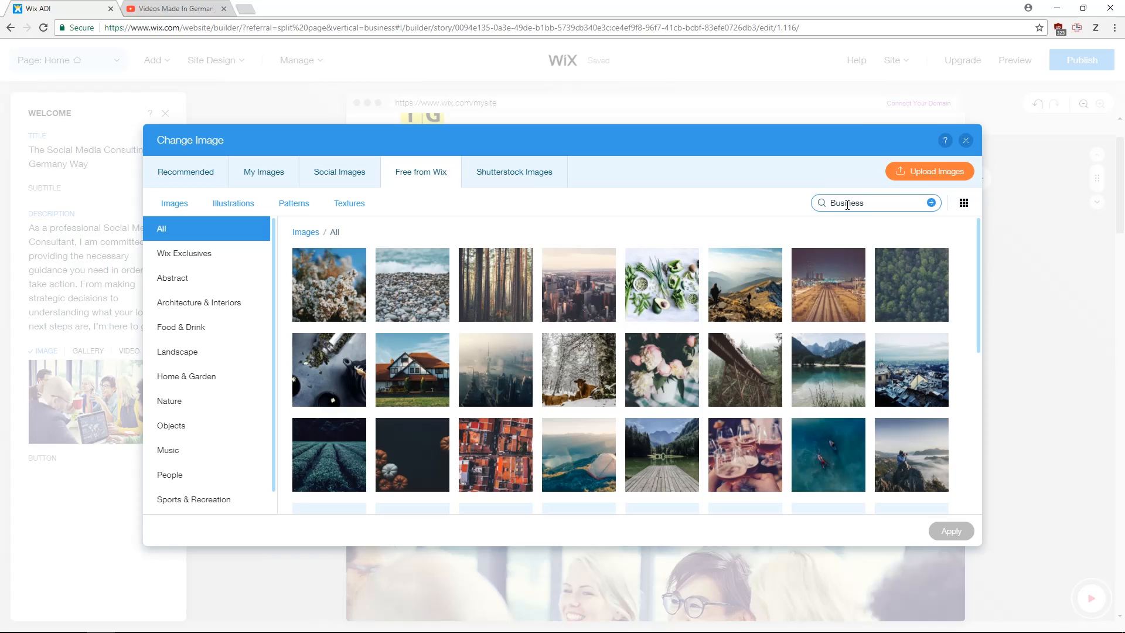
scroll(226, 392, "down", 1)
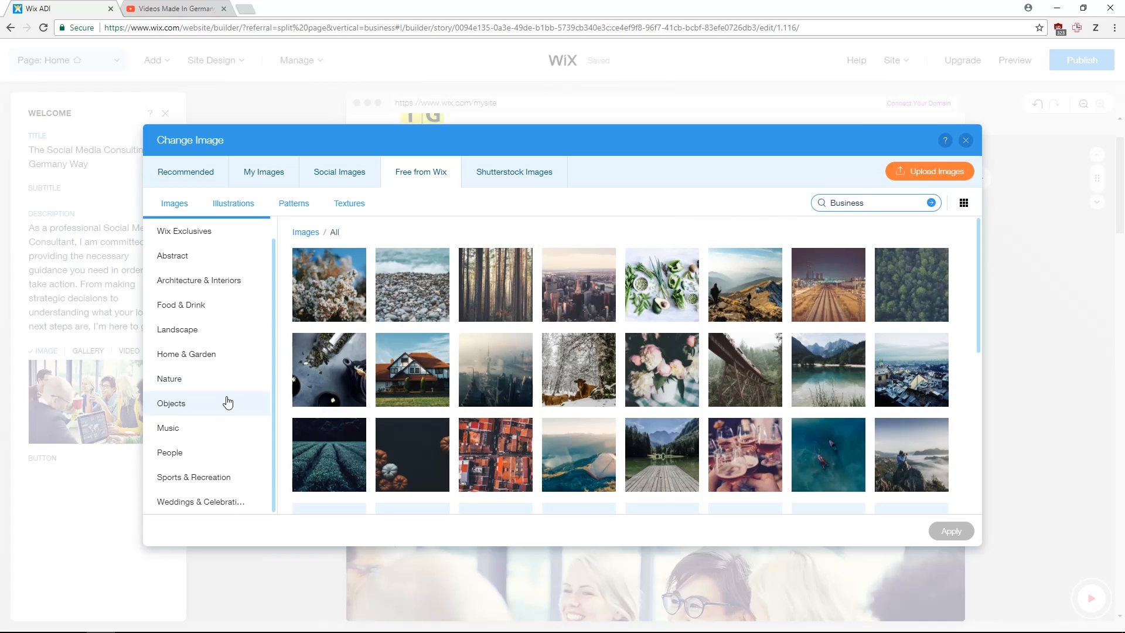
scroll(223, 292, "up", 1)
left_click(966, 144)
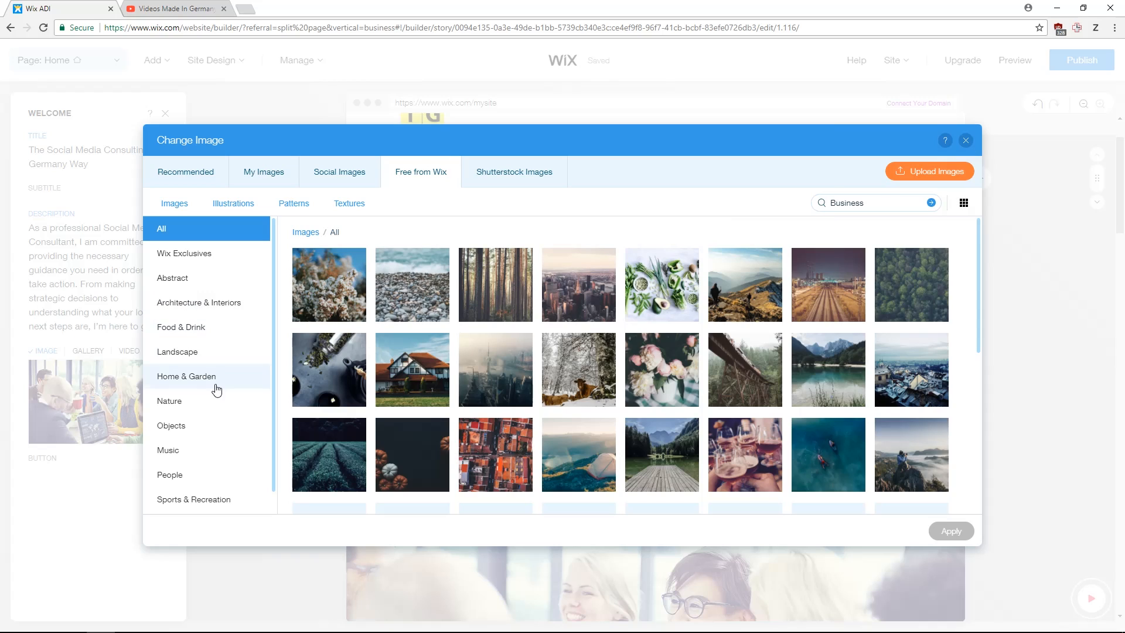
scroll(231, 427, "down", 1)
scroll(226, 416, "up", 1)
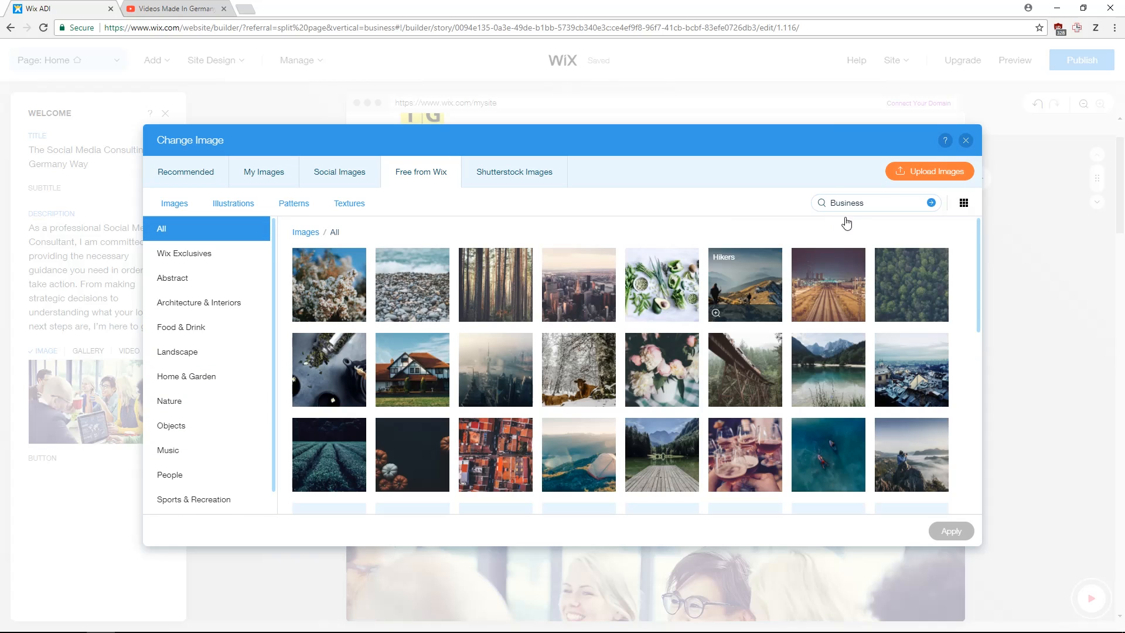
left_click(868, 207)
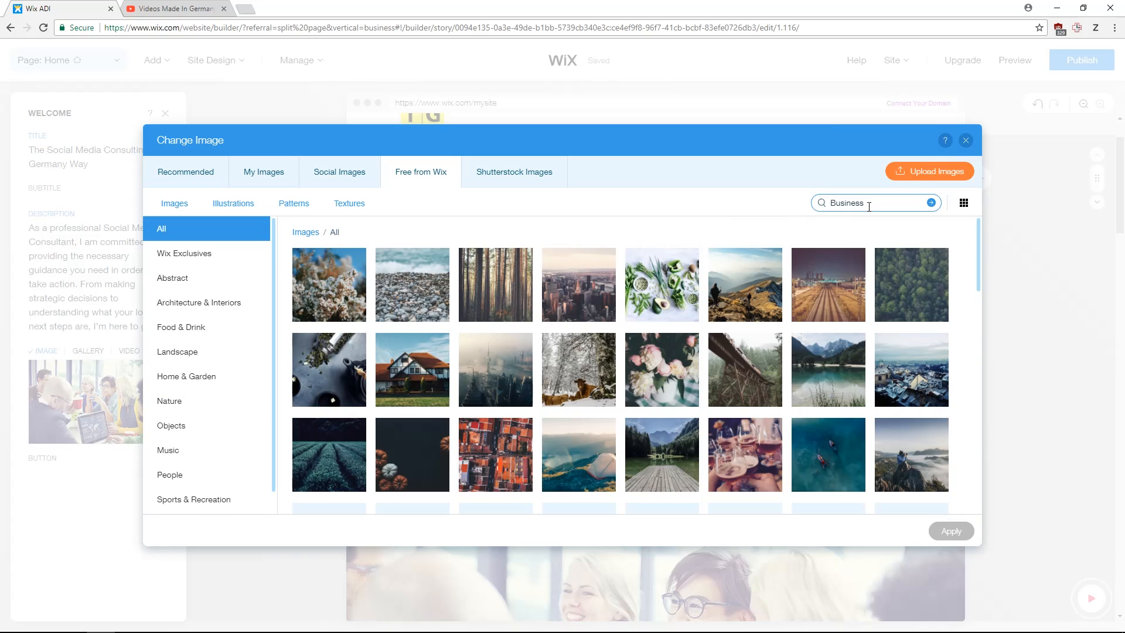
key("Return")
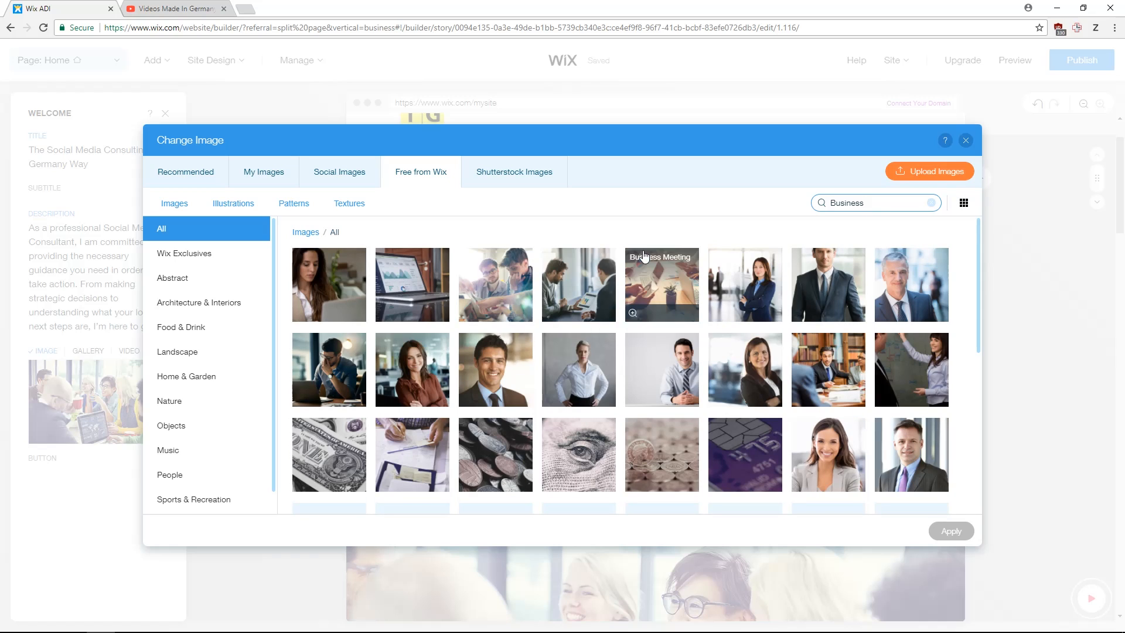
left_click(414, 290)
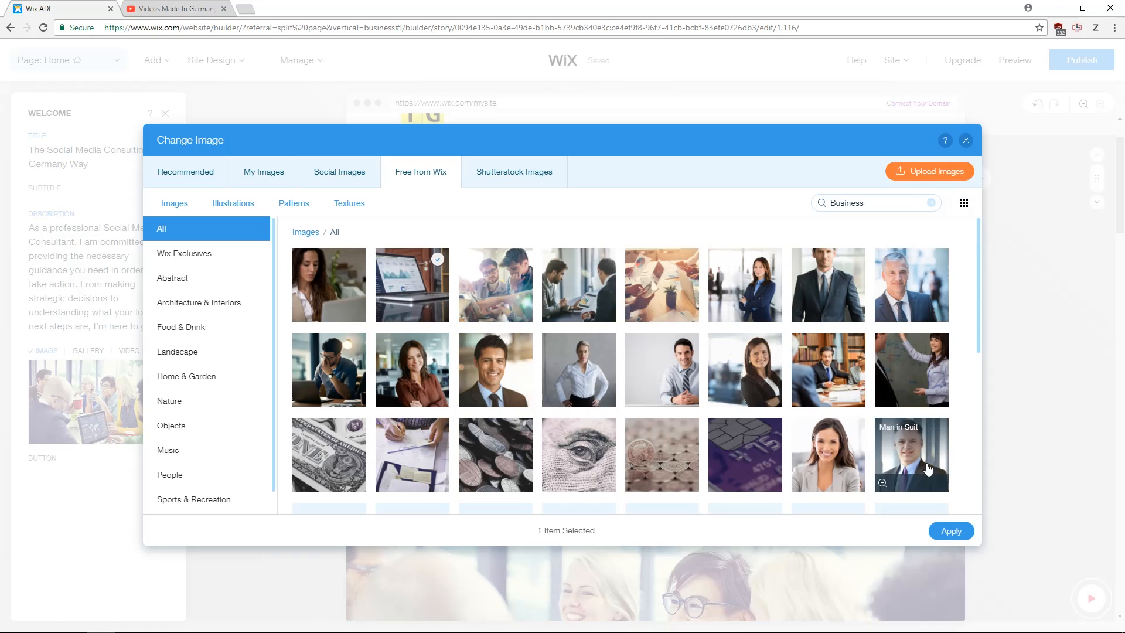
left_click(951, 531)
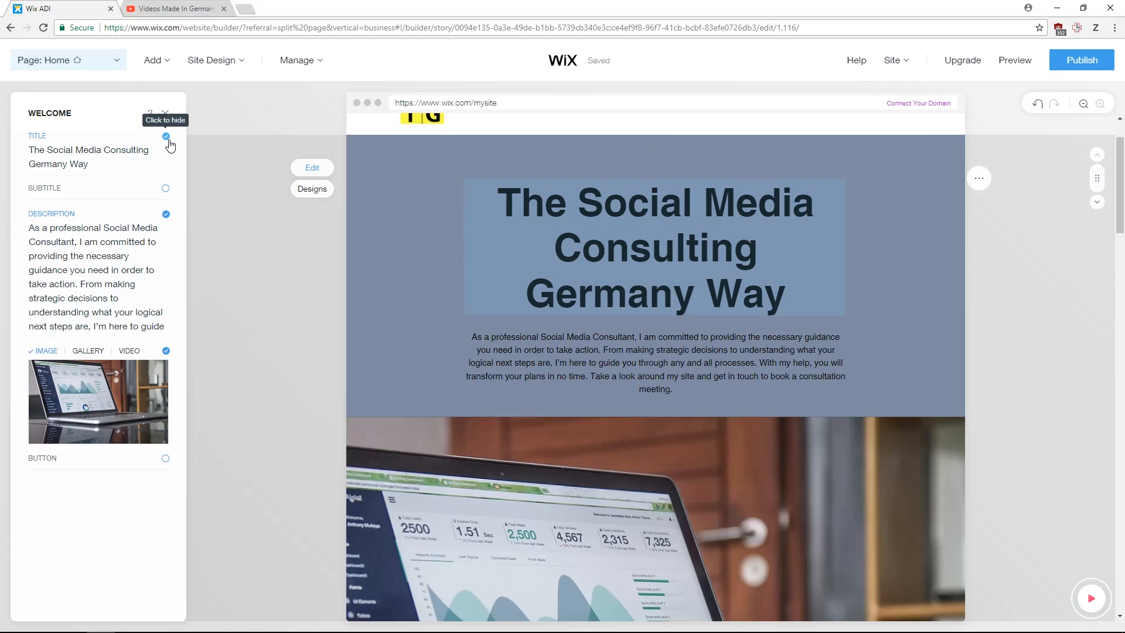
Step: Close the hero content editor and open the footer's content panel at the bottom of the page
mouse_move(105, 400)
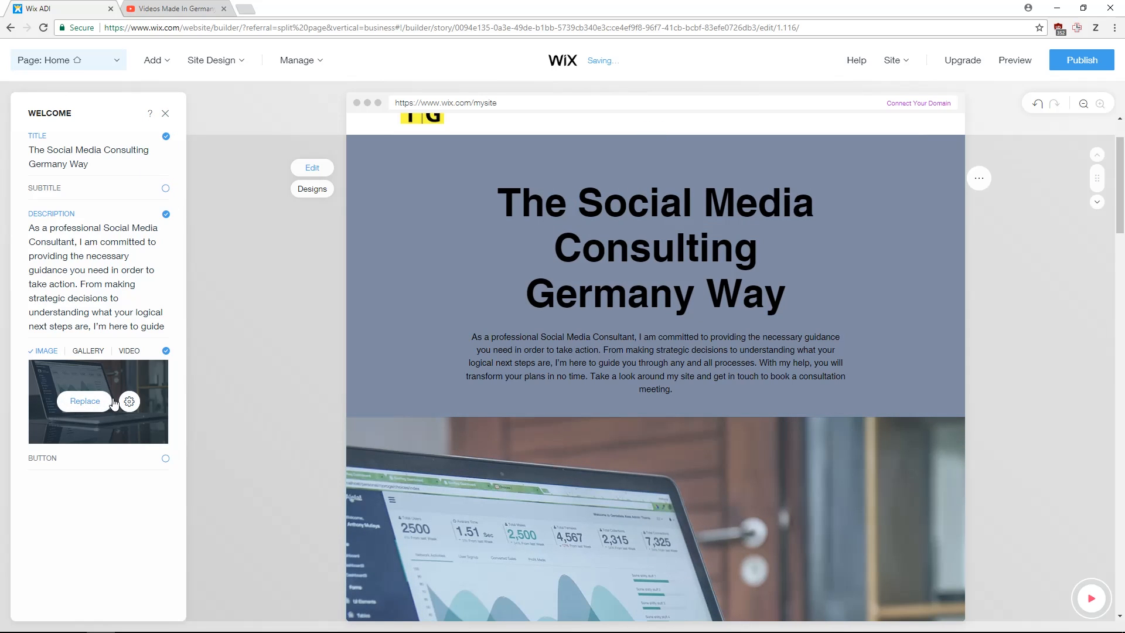
left_click(86, 250)
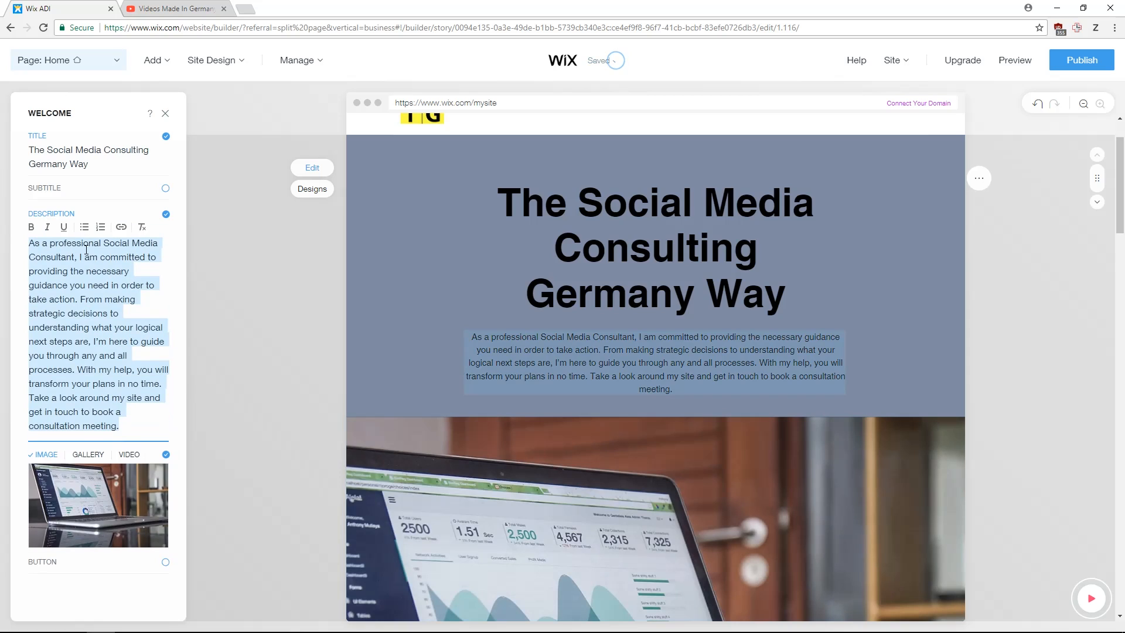
left_click(165, 113)
scroll(439, 288, "up", 1)
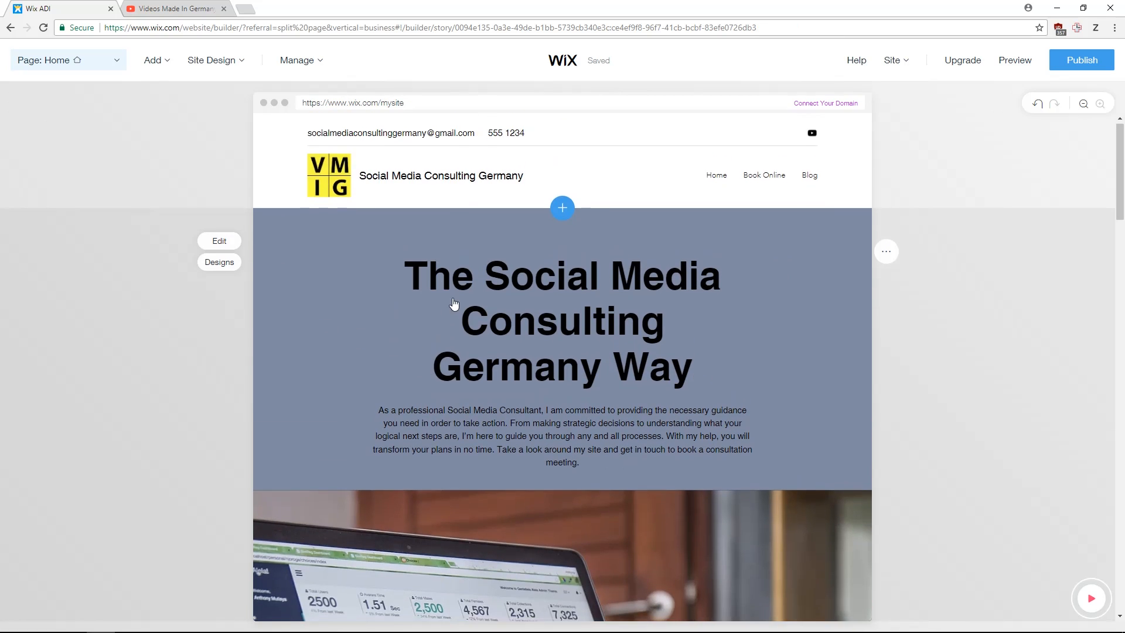
scroll(402, 326, "down", 6)
scroll(413, 317, "down", 4)
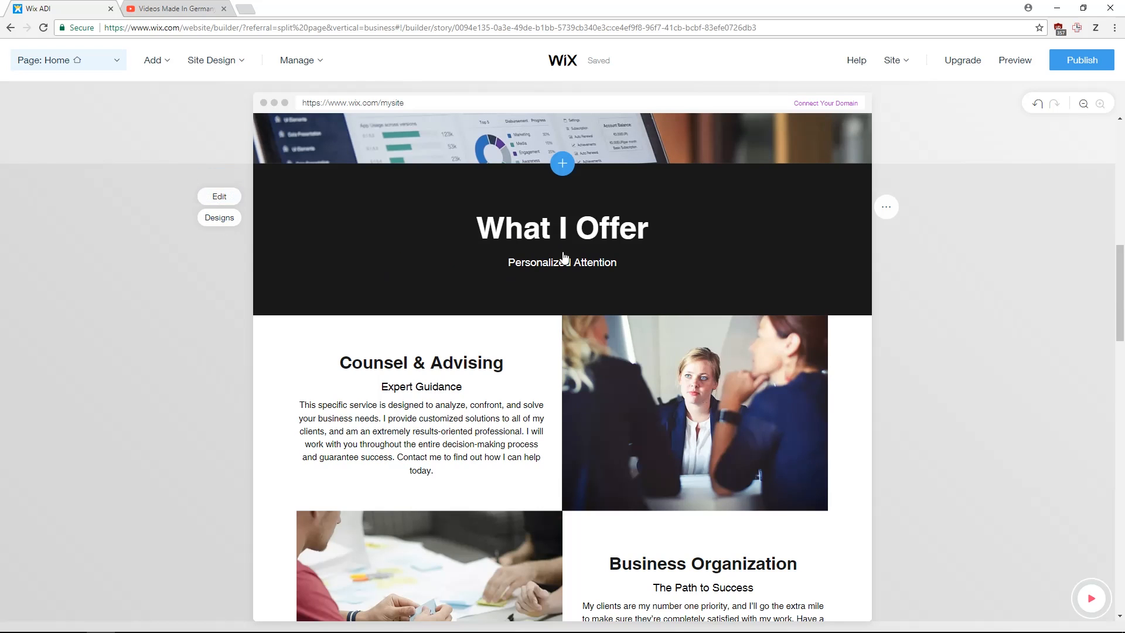
scroll(367, 281, "down", 10)
scroll(498, 322, "down", 10)
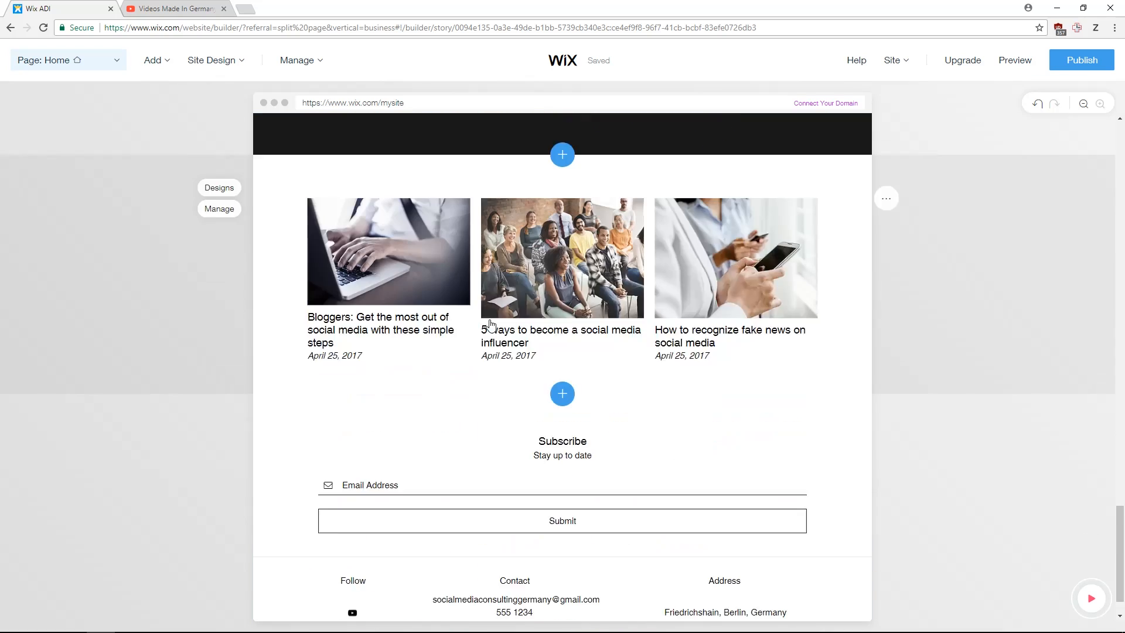
scroll(492, 326, "down", 1)
left_click(220, 555)
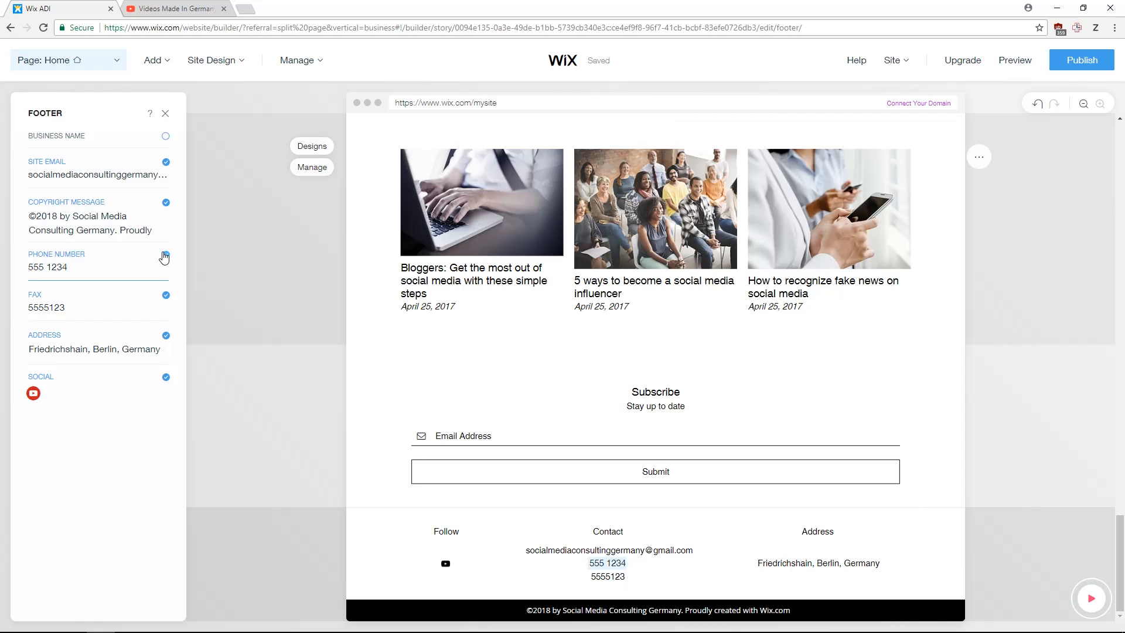
Step: Hide the phone number, fax, address and site email in the footer
left_click(166, 256)
left_click(166, 280)
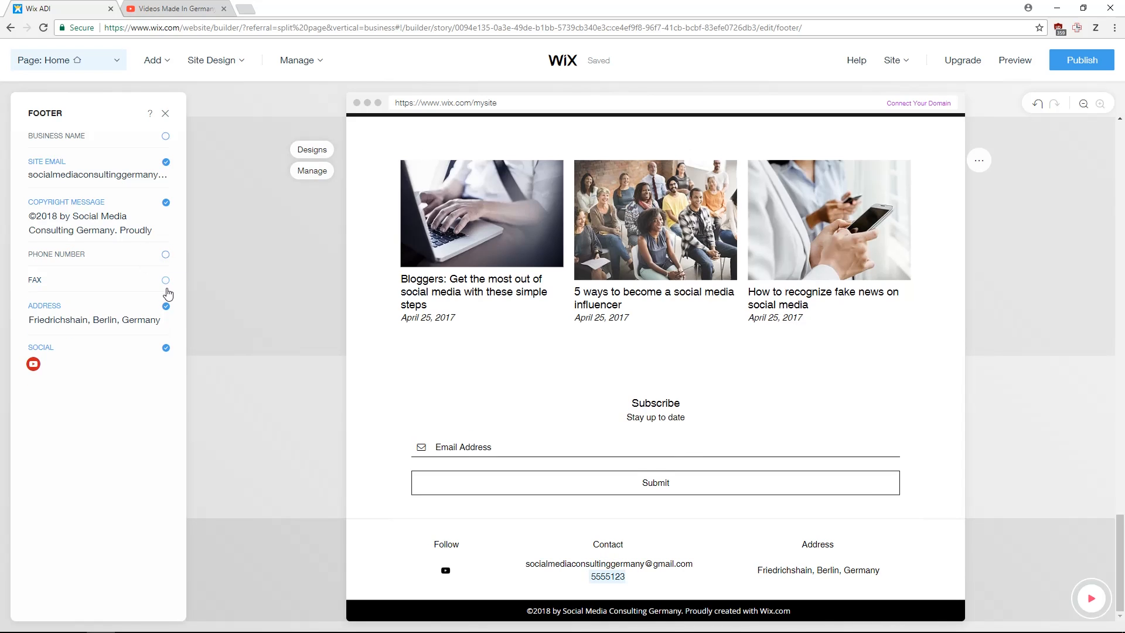
left_click(167, 306)
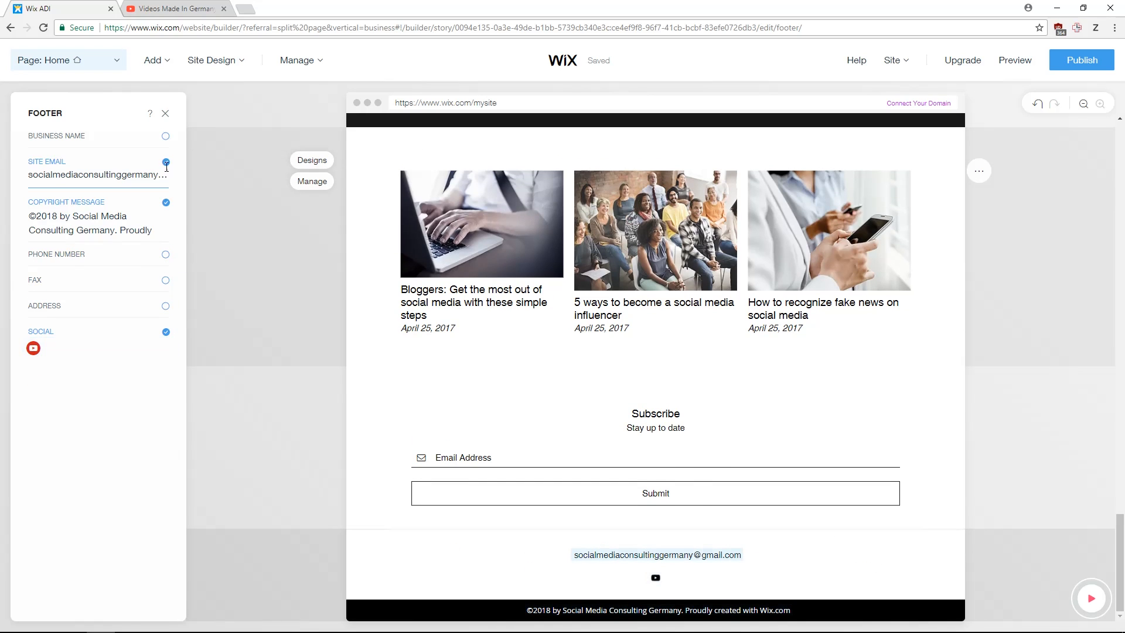
left_click(166, 162)
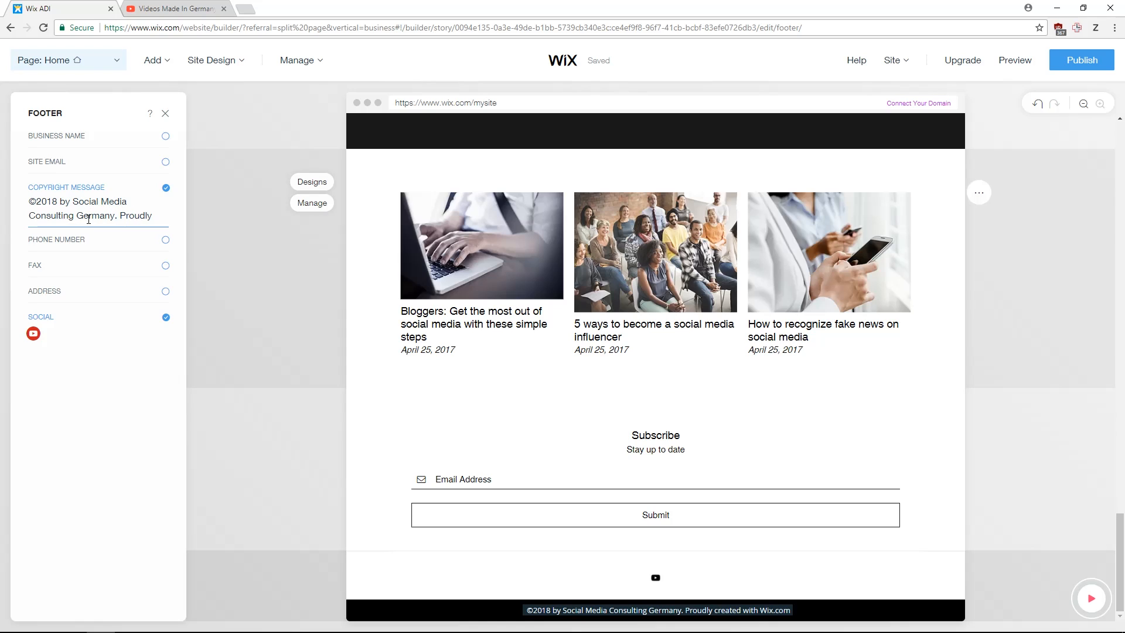
Step: Delete 'Proudly created with Wix.com' so the copyright reads '©2018 by Social Media Consulting Germany.'
left_click_drag(120, 215, 138, 245)
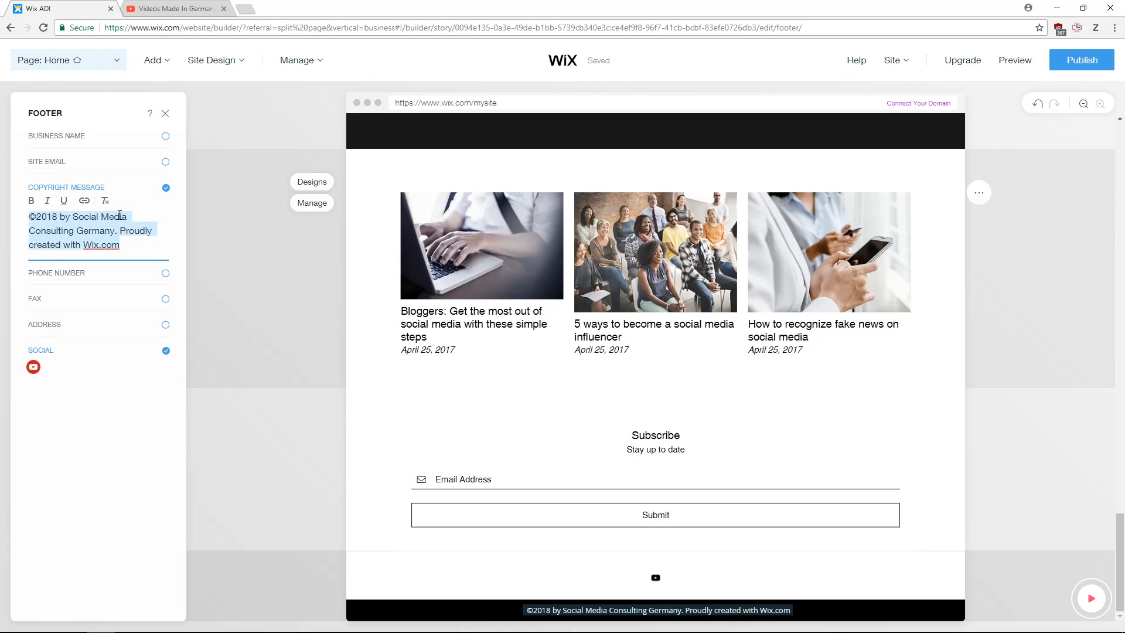
key("BackSpace")
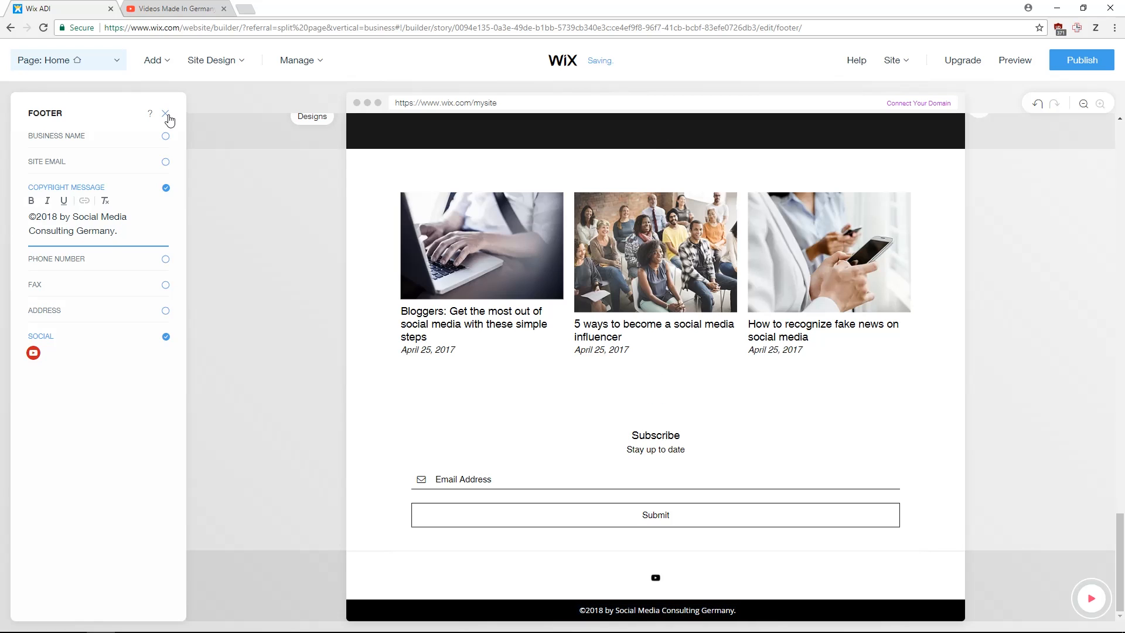
left_click(167, 114)
scroll(472, 359, "up", 5)
scroll(469, 356, "up", 15)
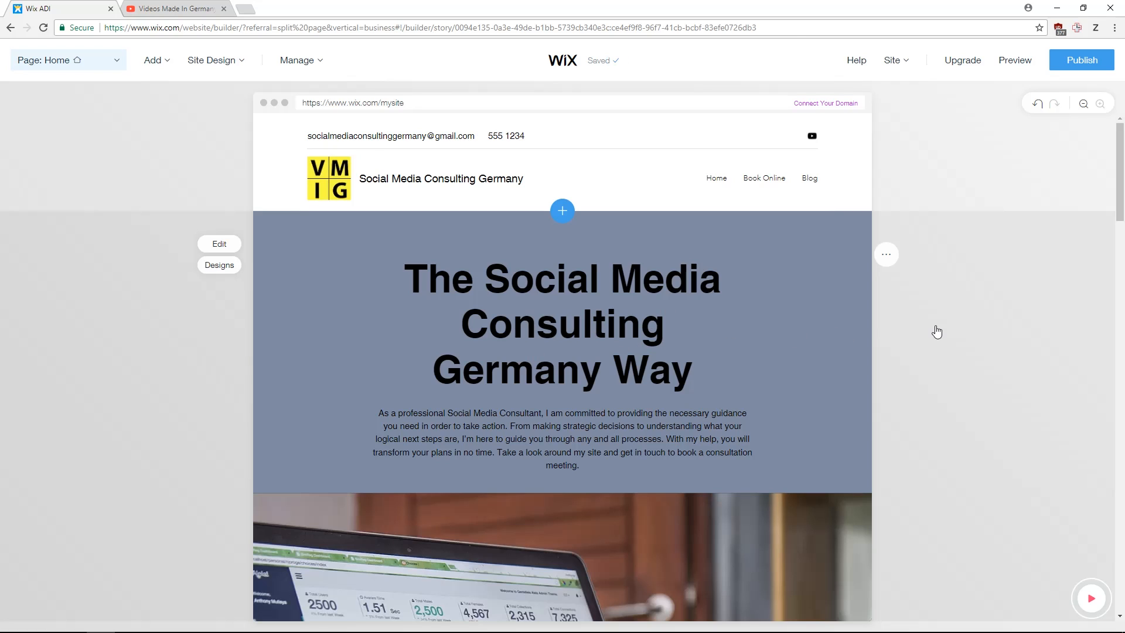
Step: Open the Welcome section's settings, move it down one place, then drag it back under the header
left_click(936, 332)
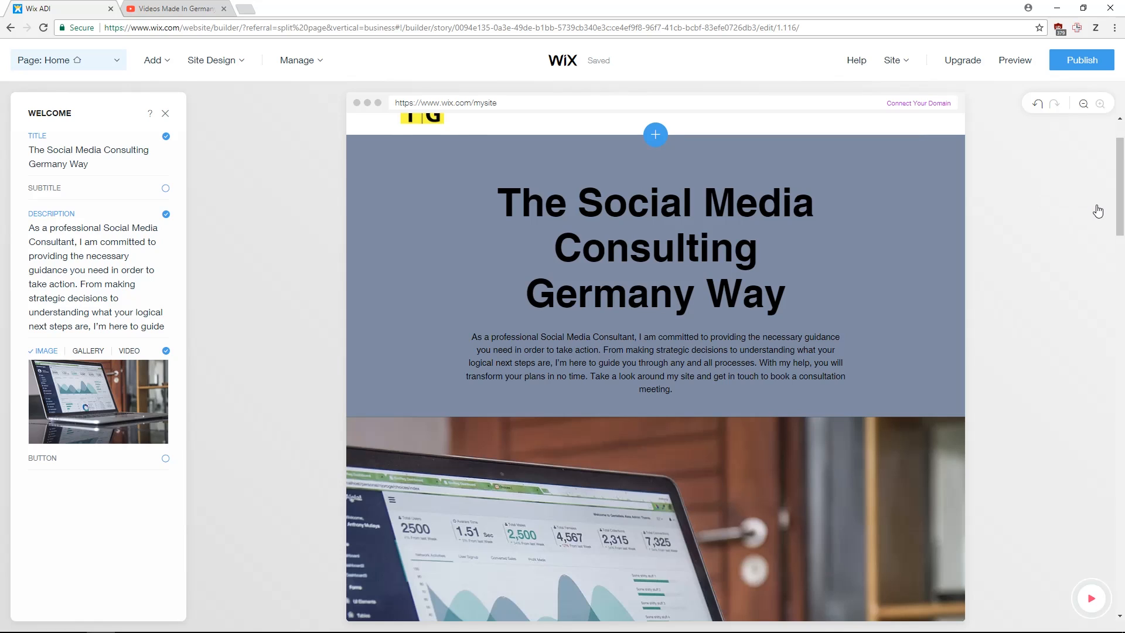
left_click(1097, 208)
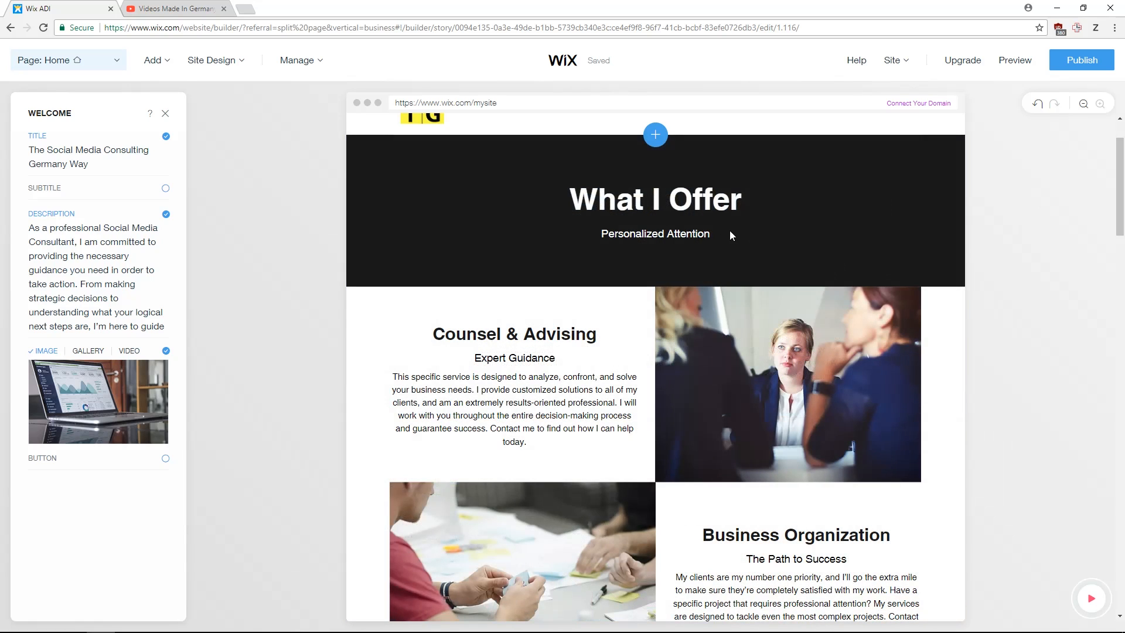
scroll(734, 235, "up", 15)
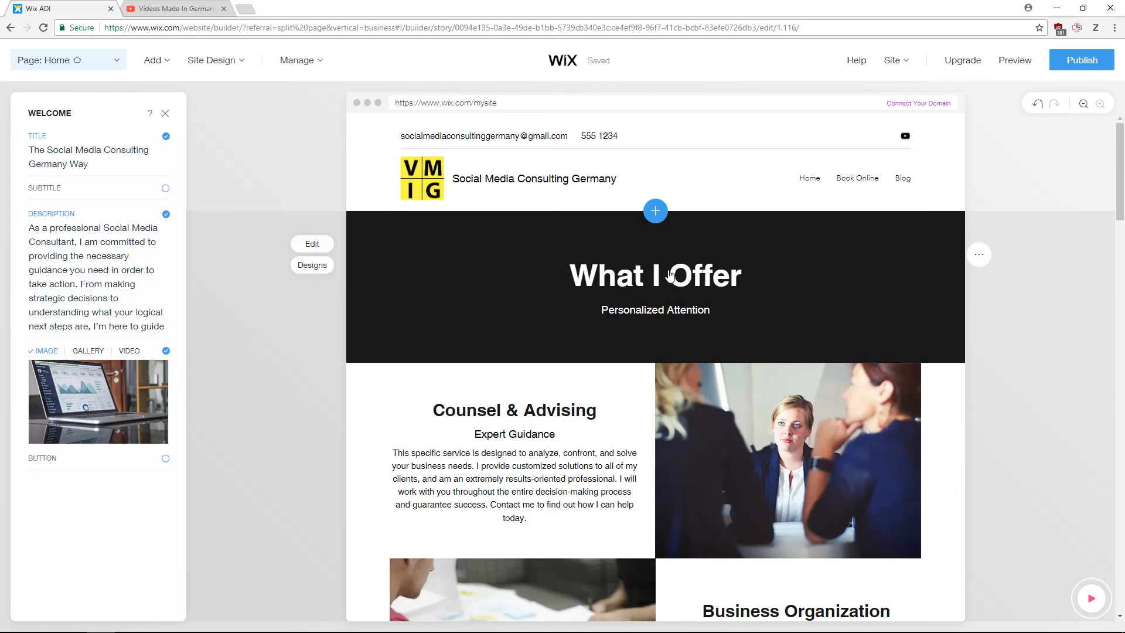
scroll(670, 275, "down", 15)
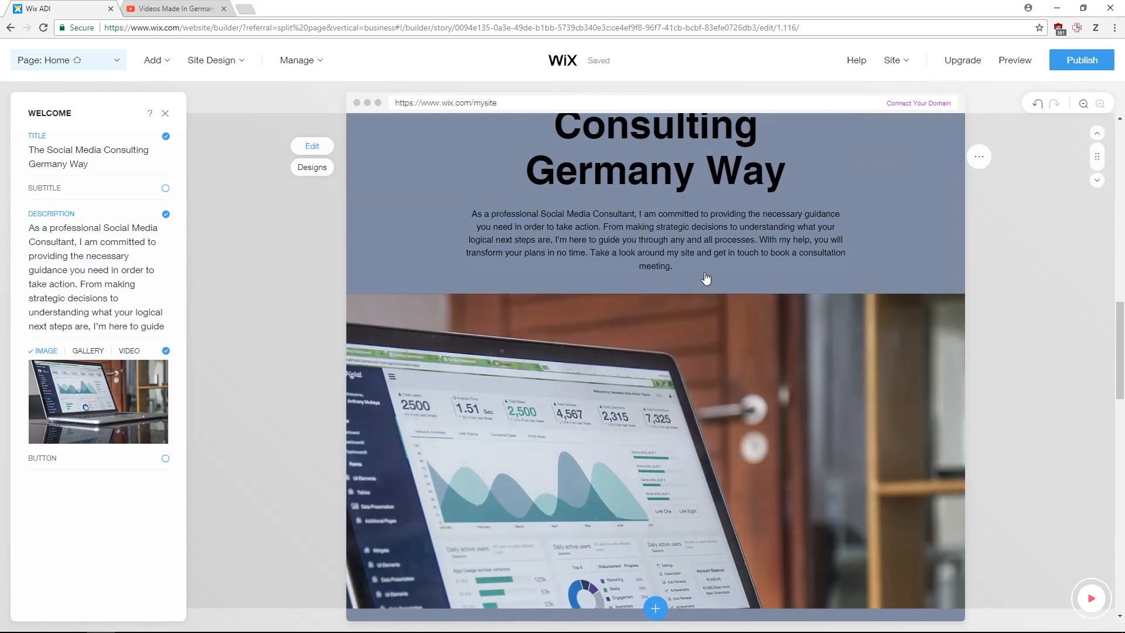
scroll(706, 279, "up", 3)
left_click_drag(1095, 230, 687, 181)
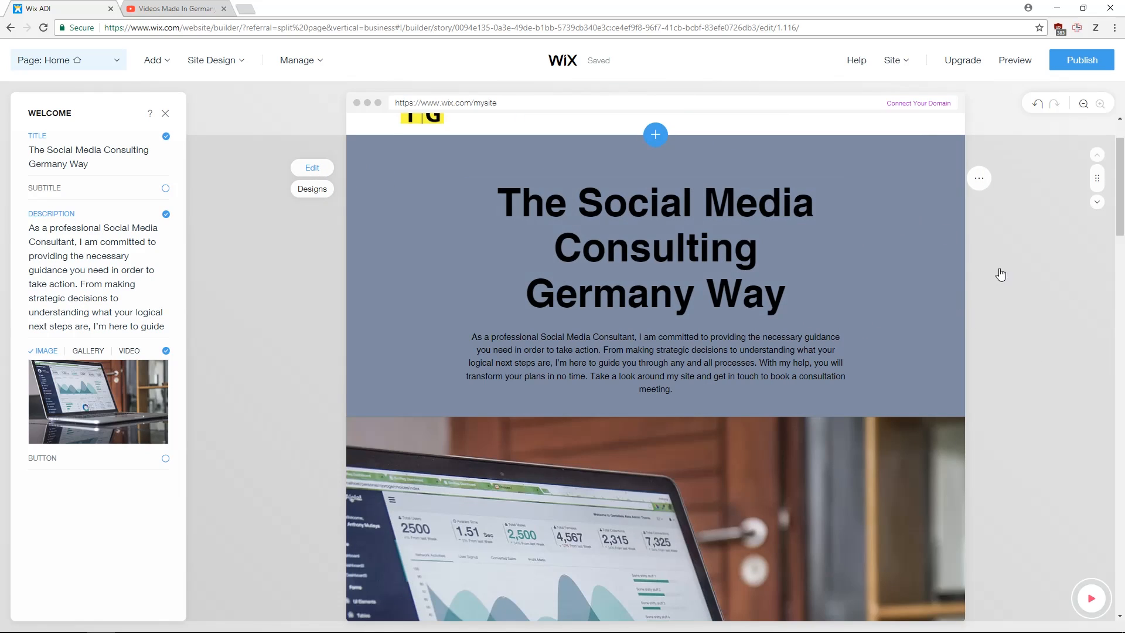
scroll(997, 320, "down", 10)
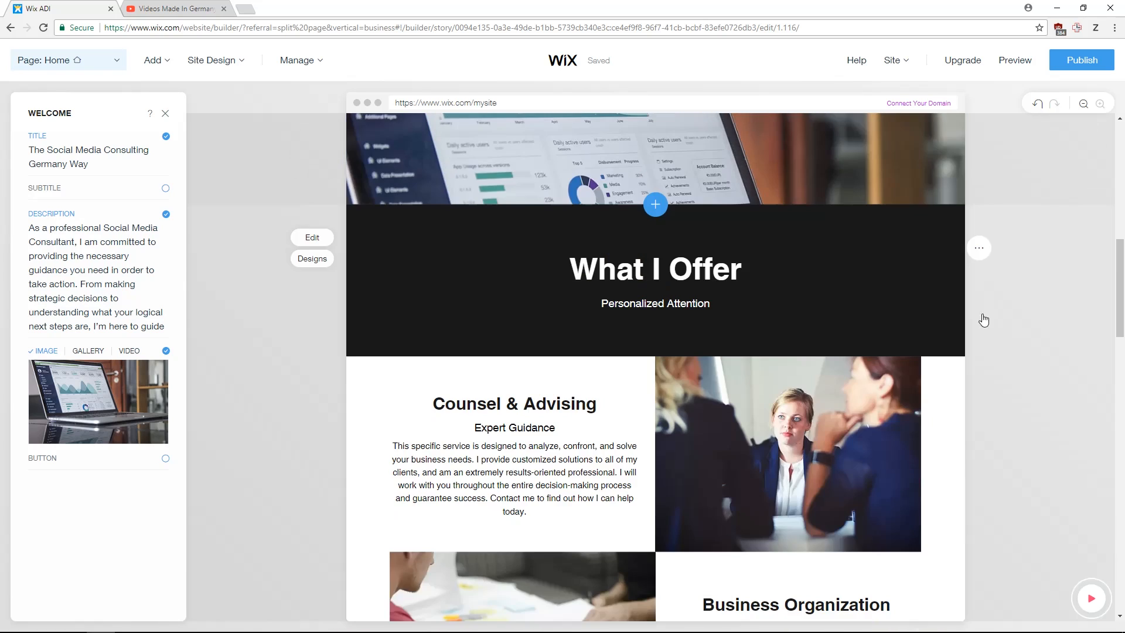
scroll(969, 346, "down", 15)
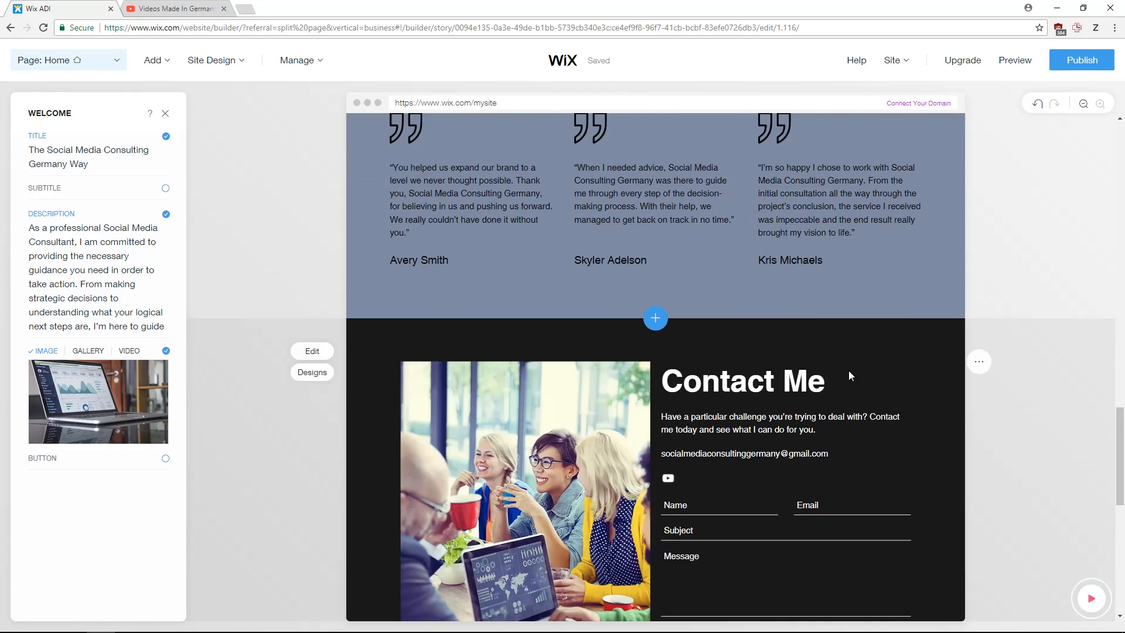
scroll(768, 287, "up", 3)
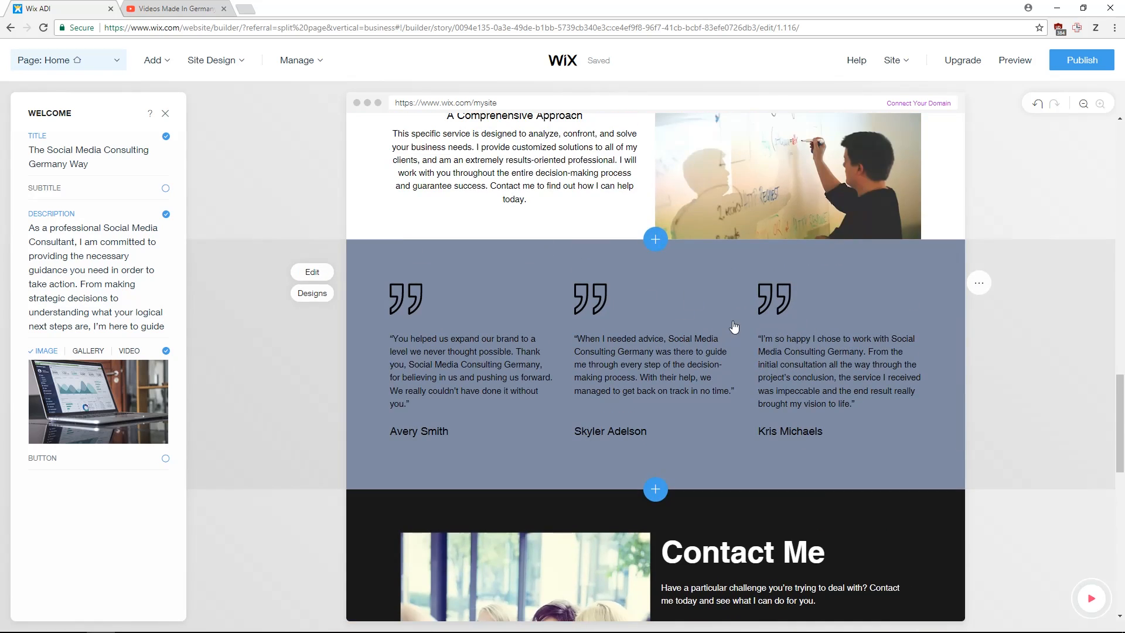
Step: Delete the testimonials section from the homepage
left_click(975, 286)
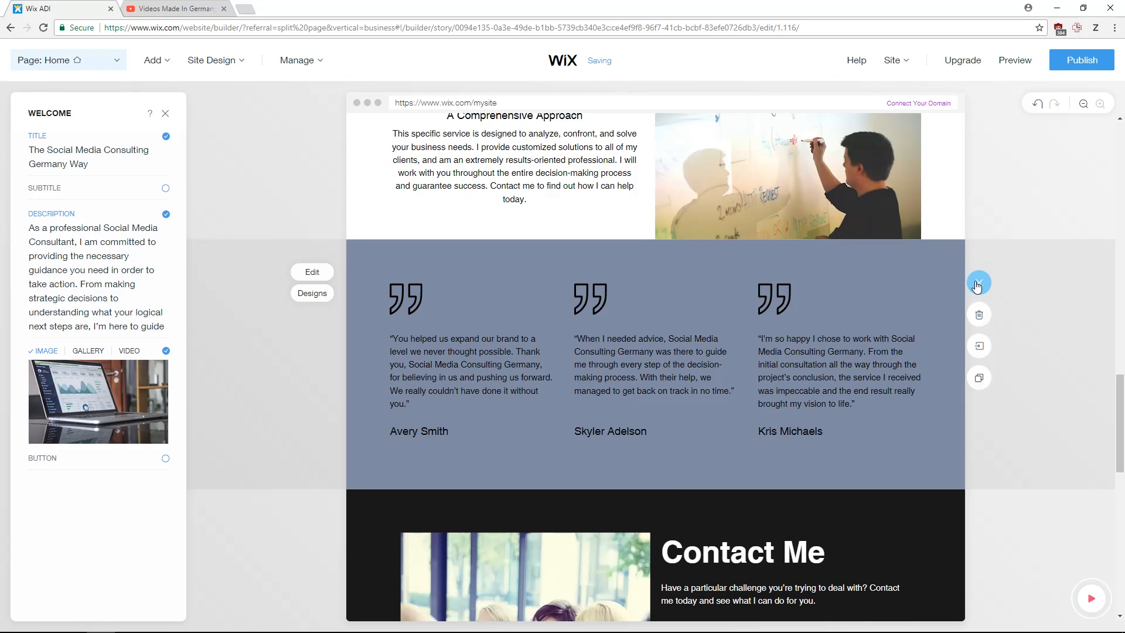
left_click(979, 320)
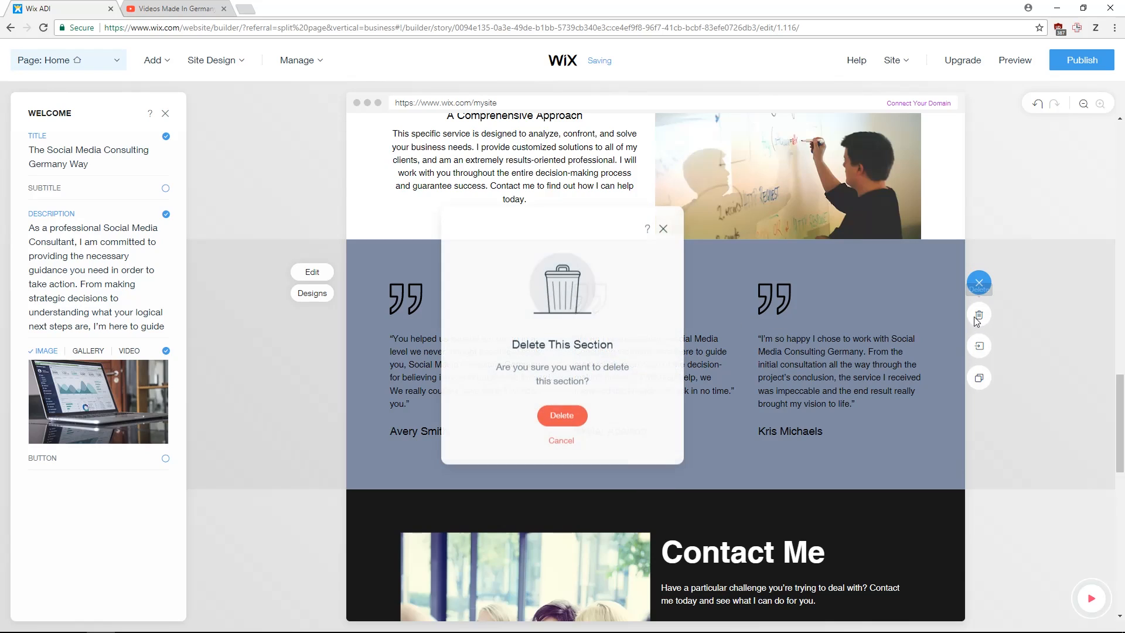
left_click(563, 416)
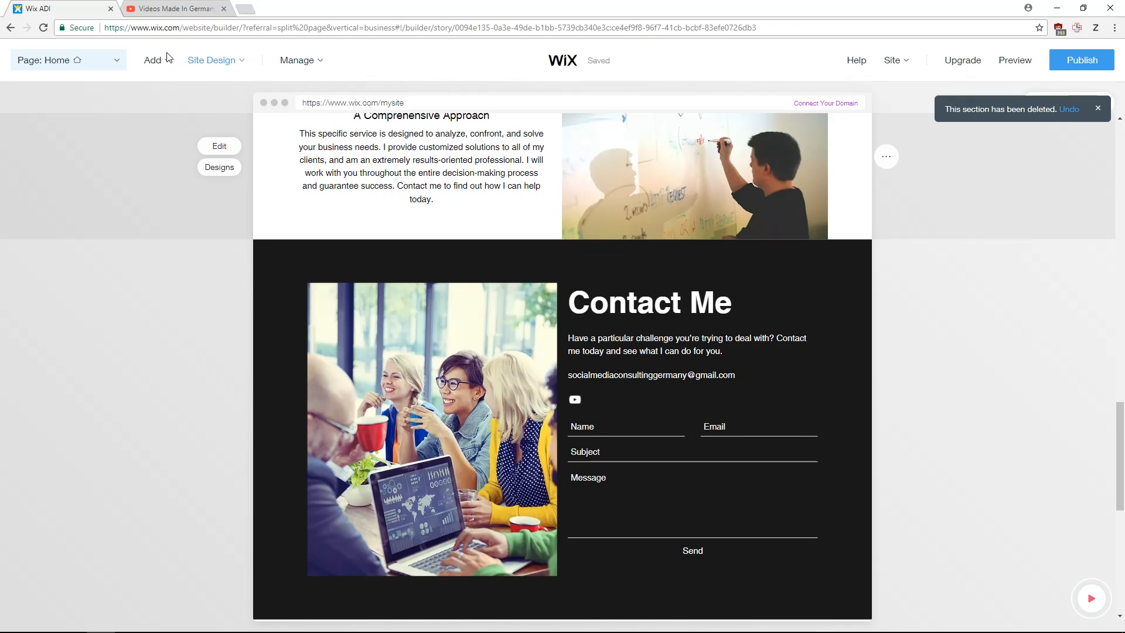
Step: Add a Clients section with Dapco, Shorted and Tinto logos below Contact Me
mouse_move(157, 64)
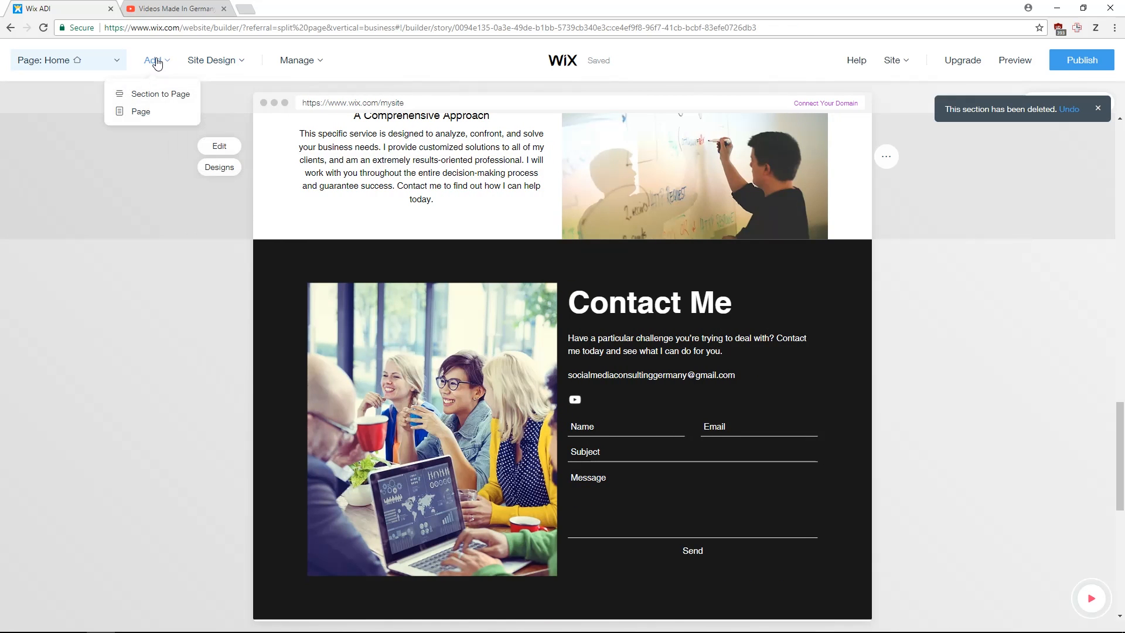
left_click(166, 96)
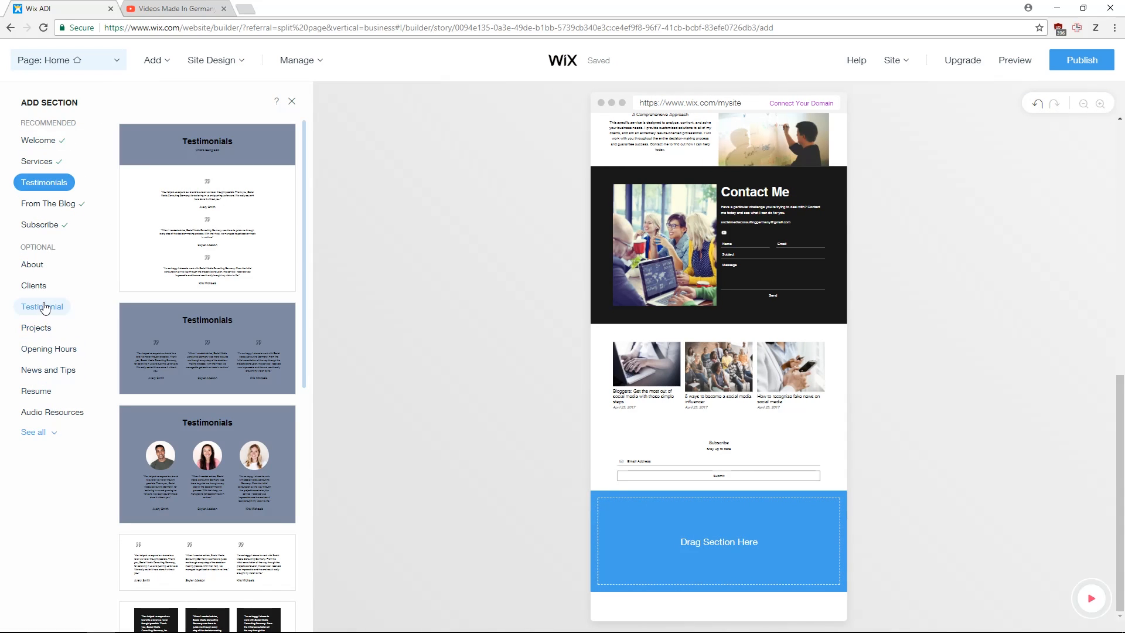
left_click(34, 286)
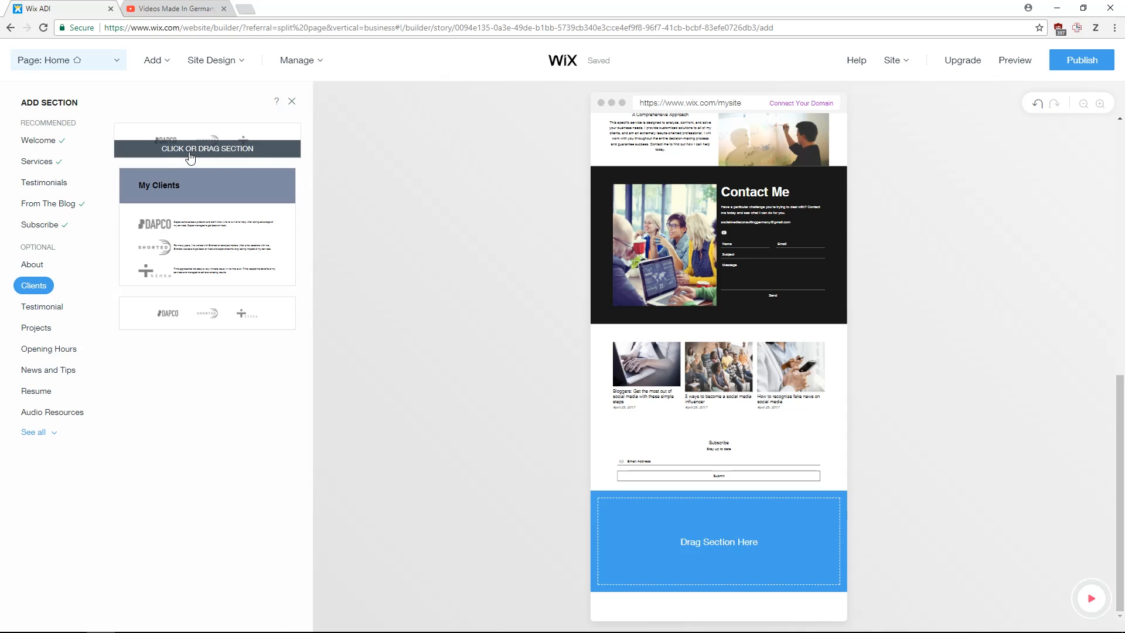
left_click_drag(189, 155, 733, 358)
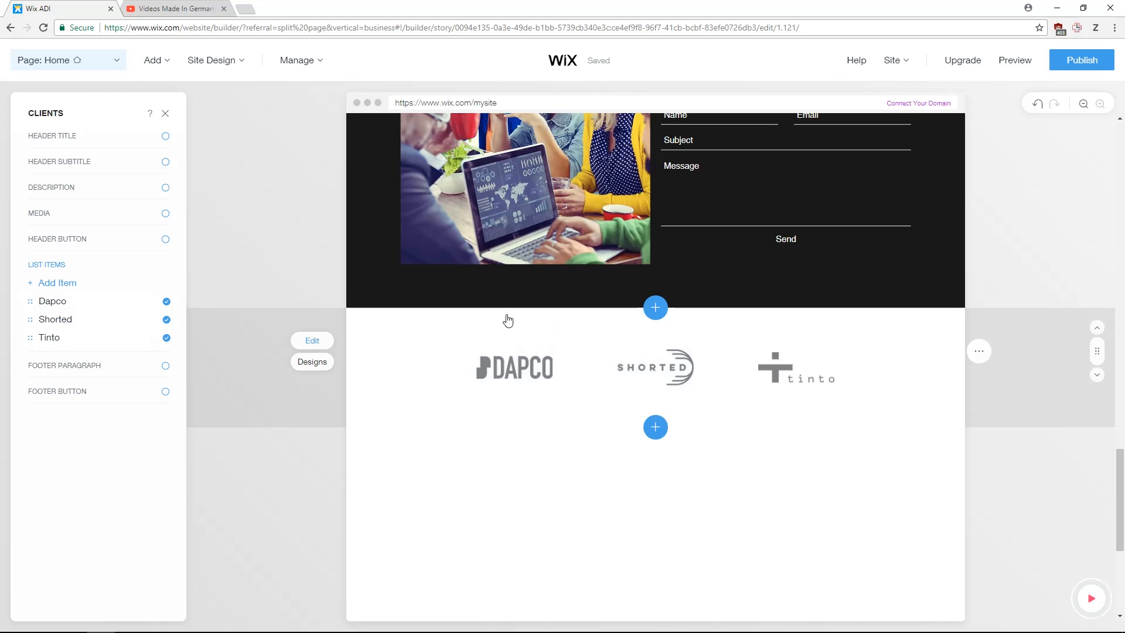
scroll(510, 296, "up", 10)
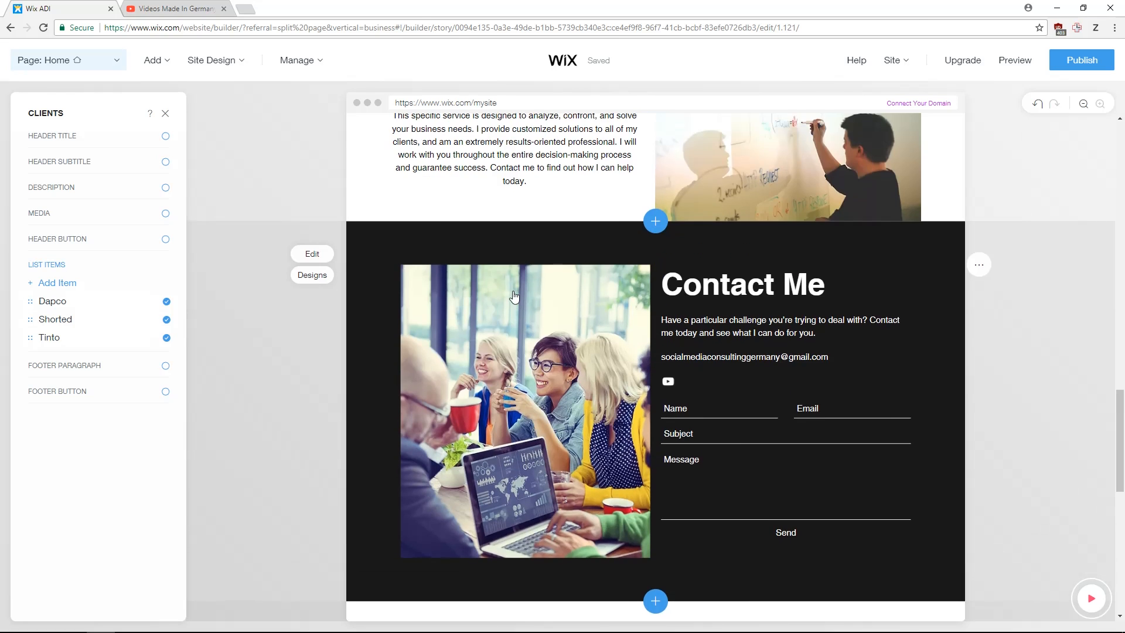
scroll(512, 295, "up", 15)
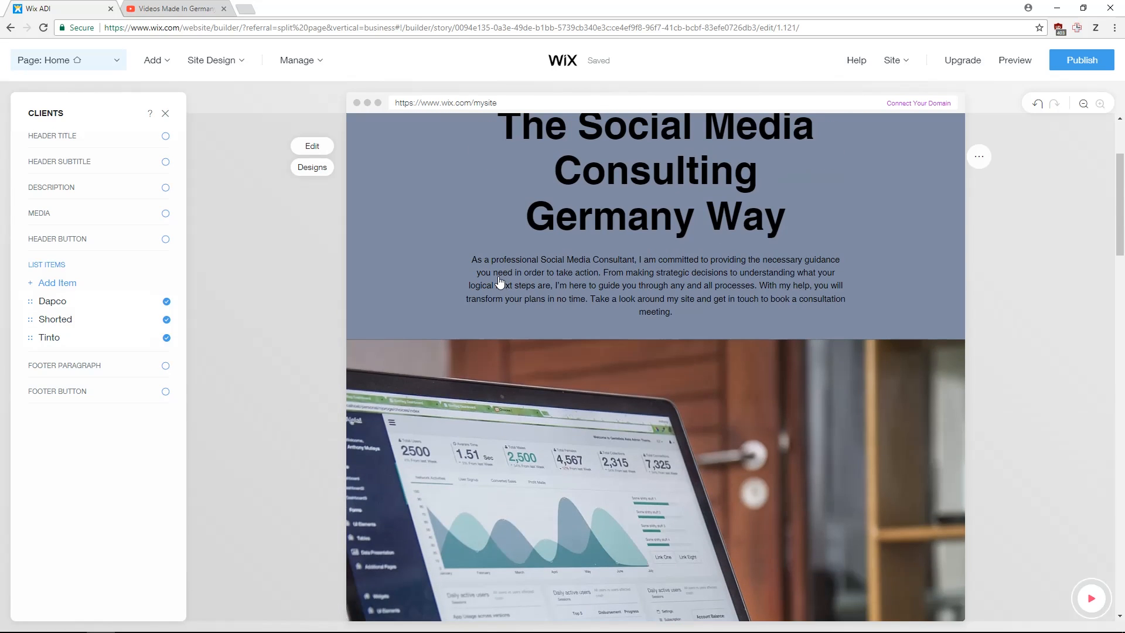
scroll(516, 281, "up", 4)
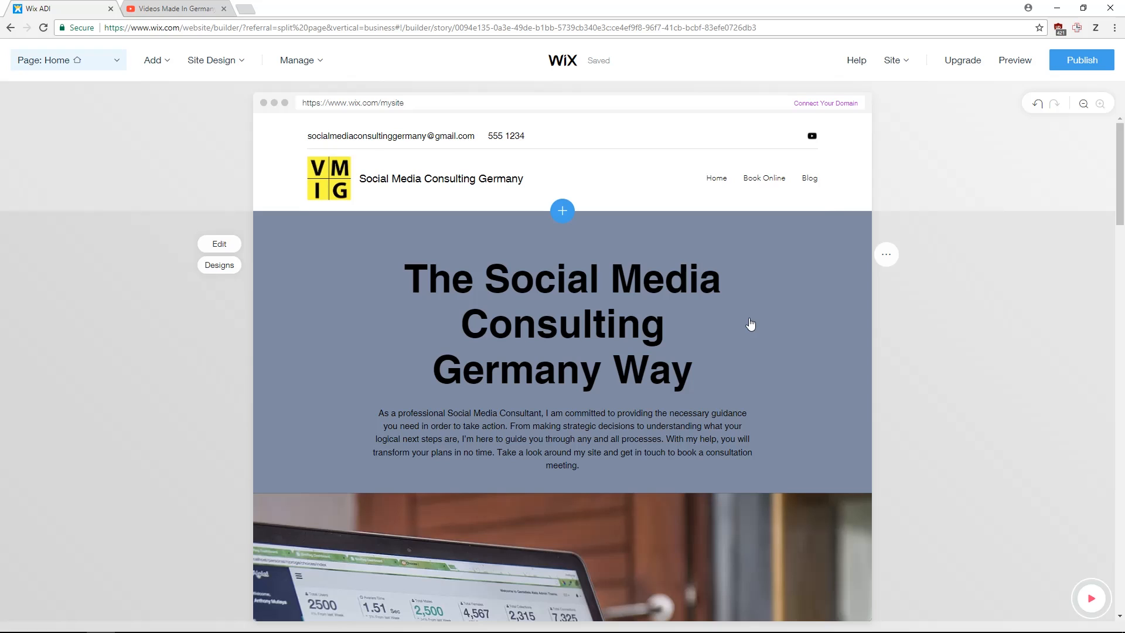
scroll(749, 324, "down", 20)
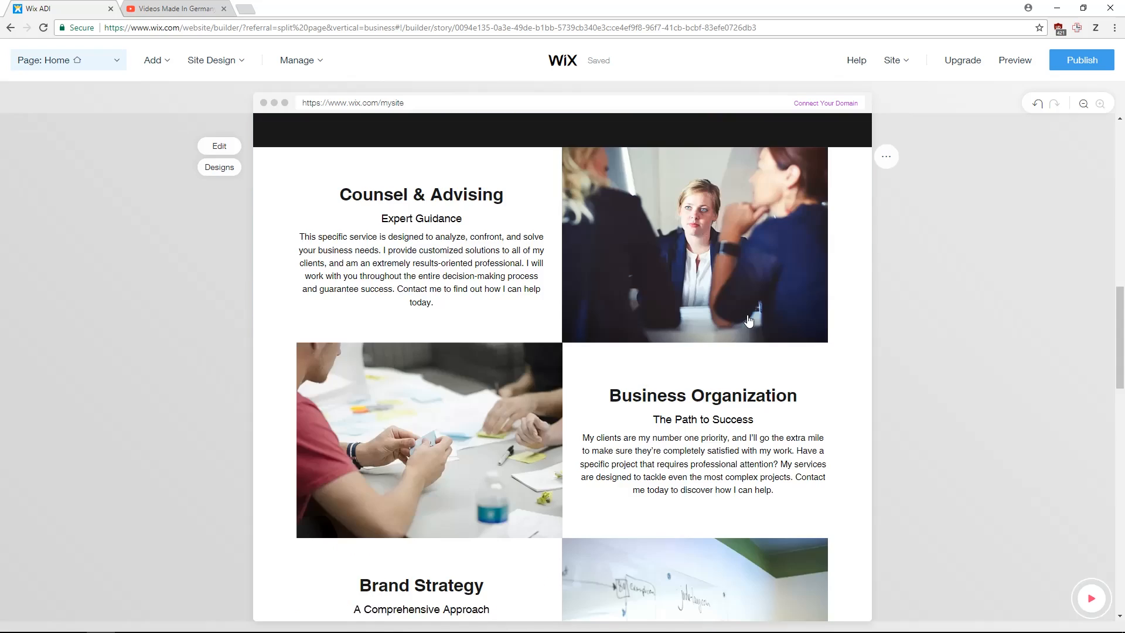
scroll(726, 326, "down", 6)
scroll(668, 316, "up", 3)
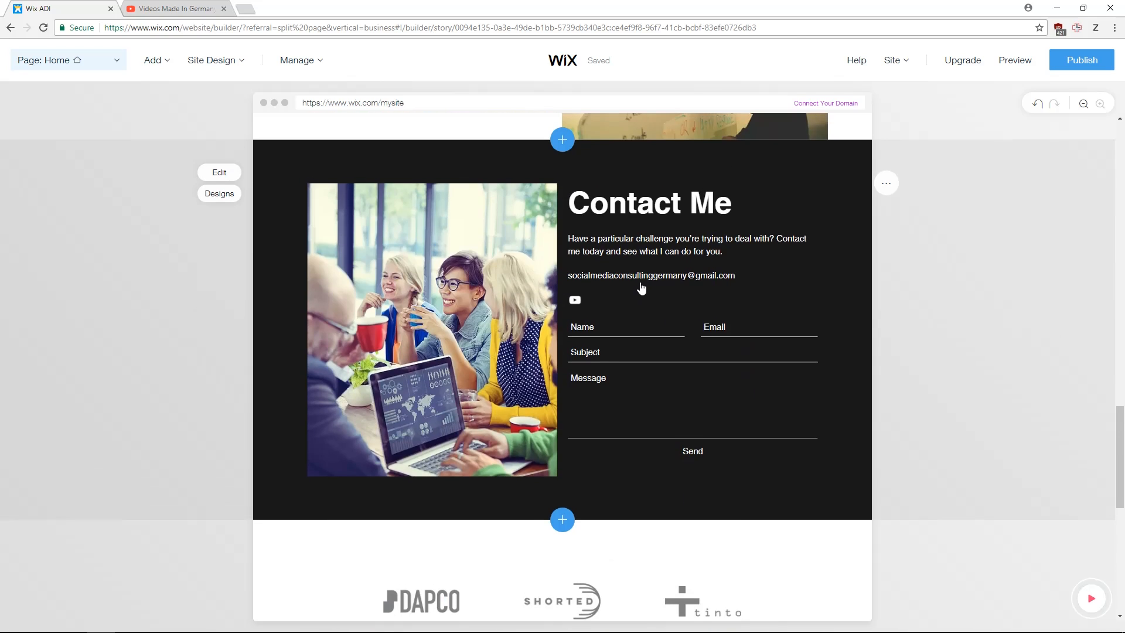
left_click(587, 280)
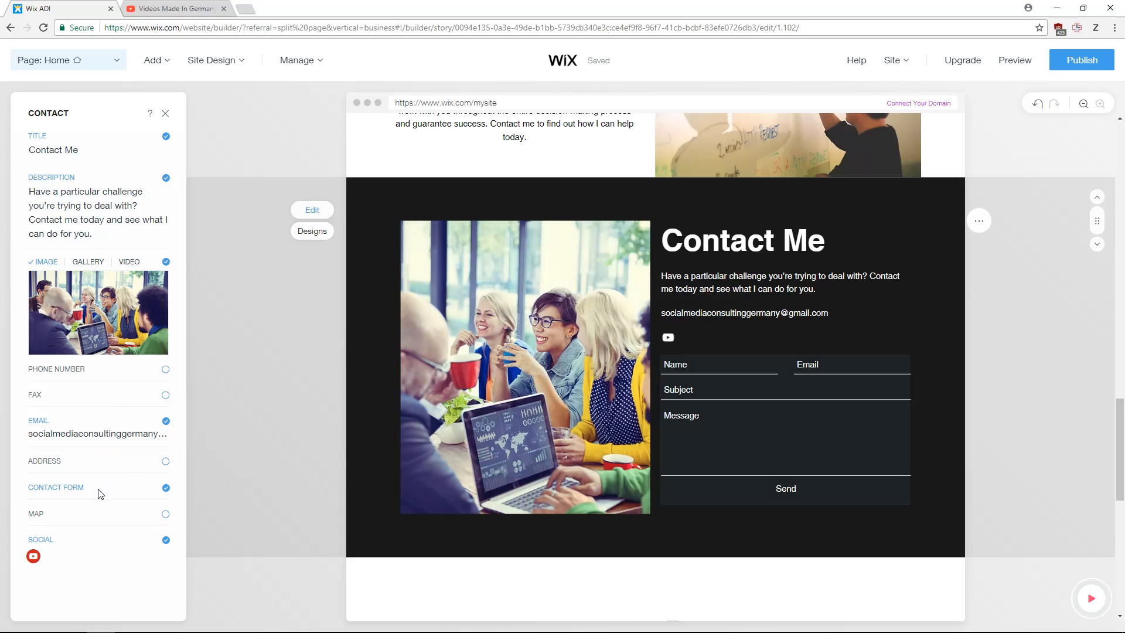
left_click(58, 434)
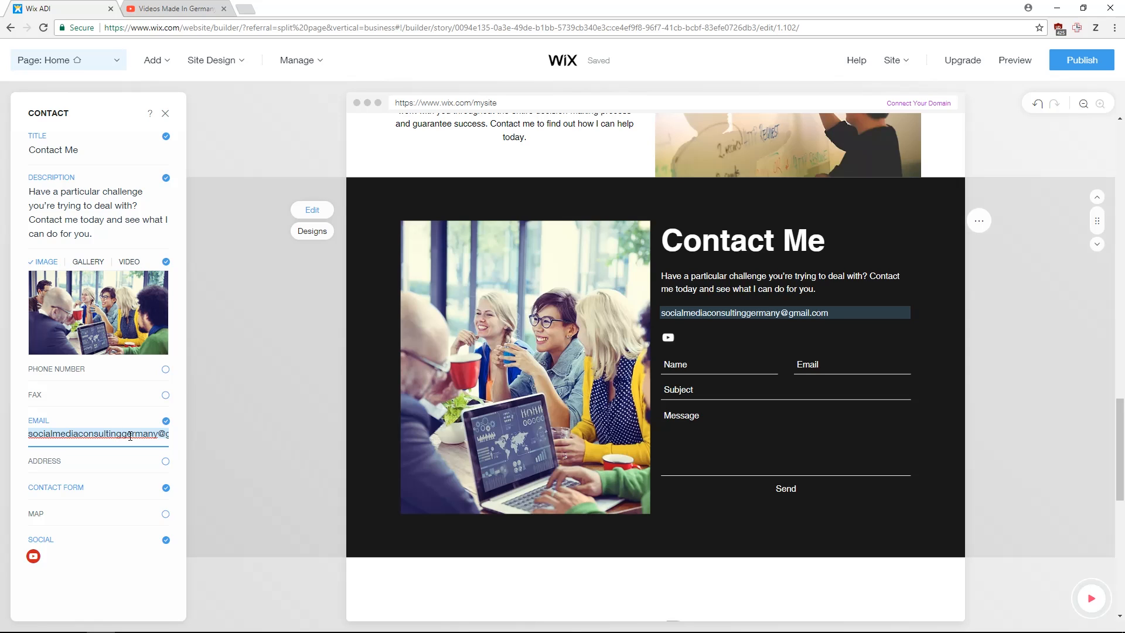
left_click(166, 513)
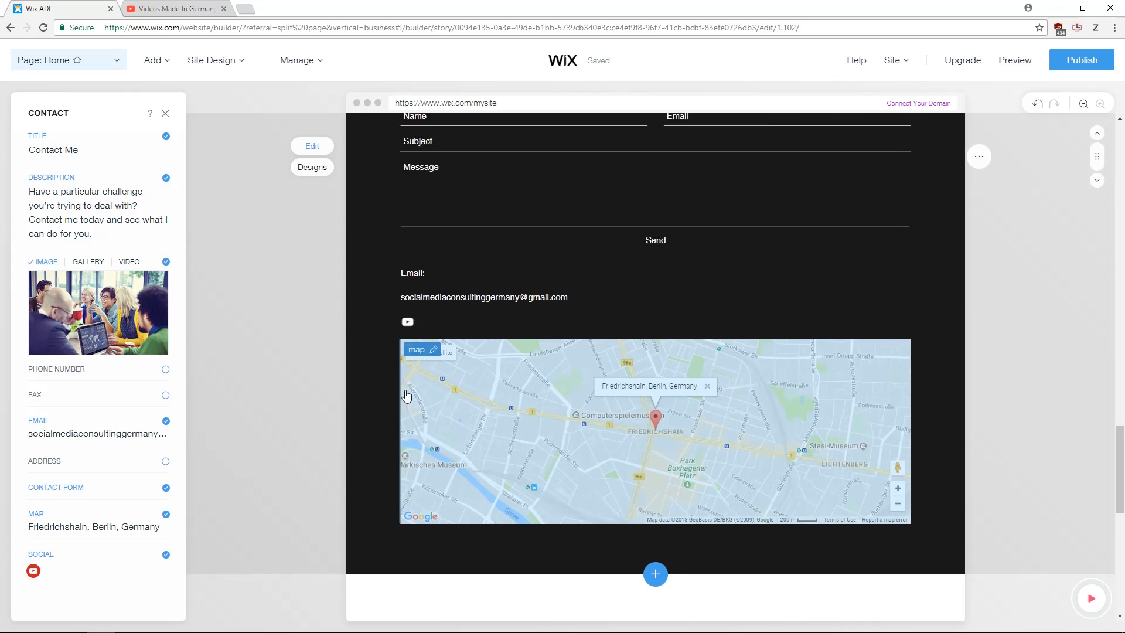
left_click(165, 515)
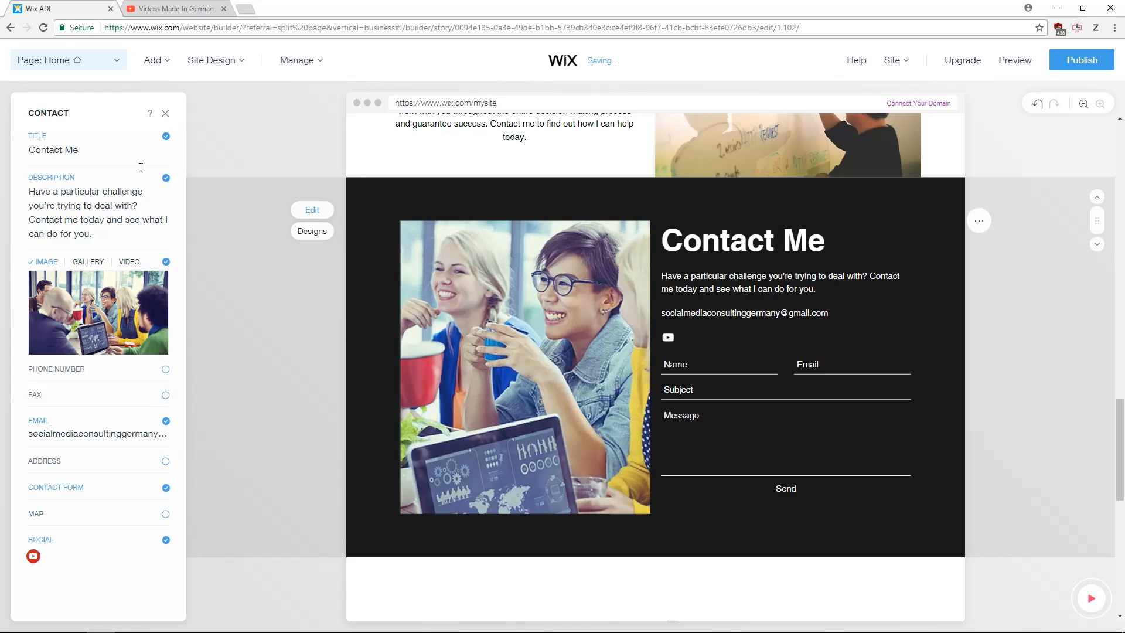
left_click(165, 115)
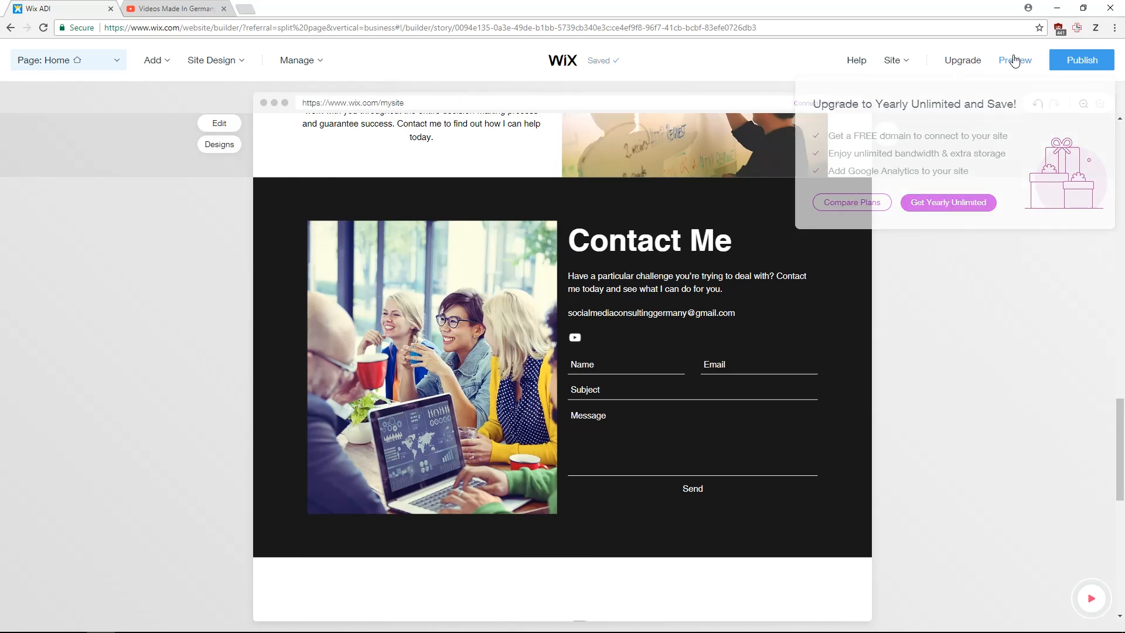
left_click(1012, 65)
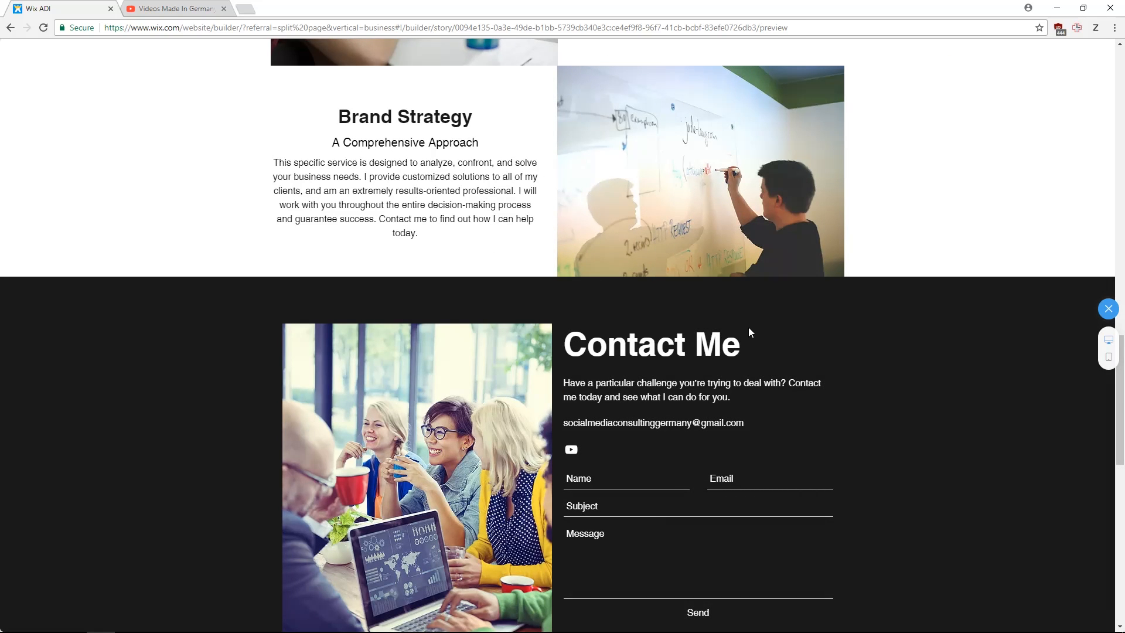
left_click_drag(1116, 387, 1055, 109)
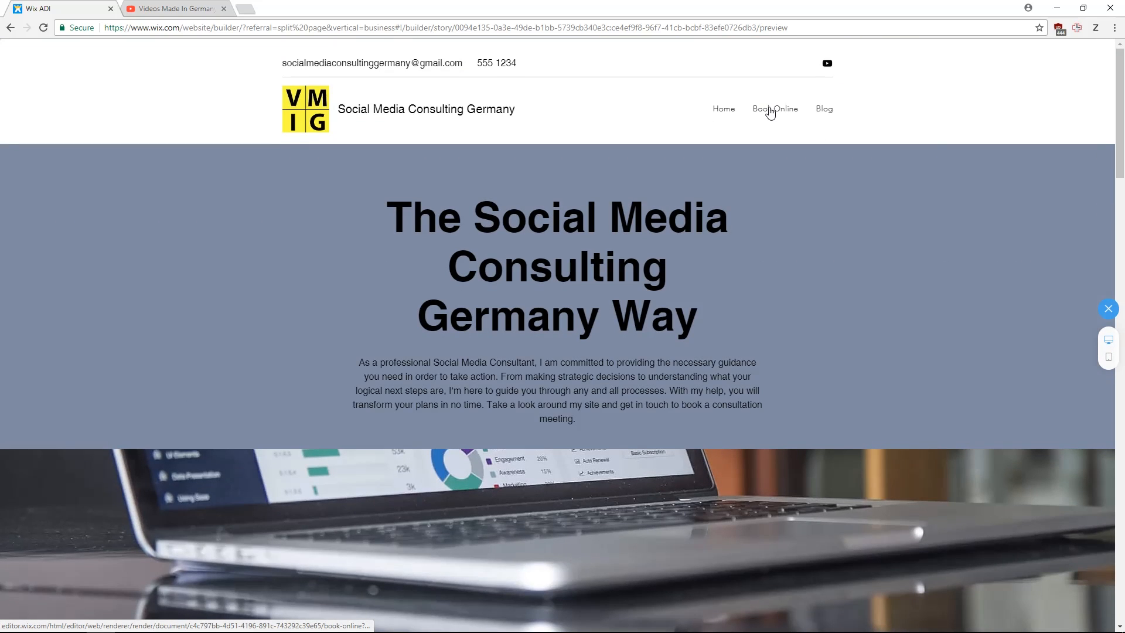
left_click(781, 113)
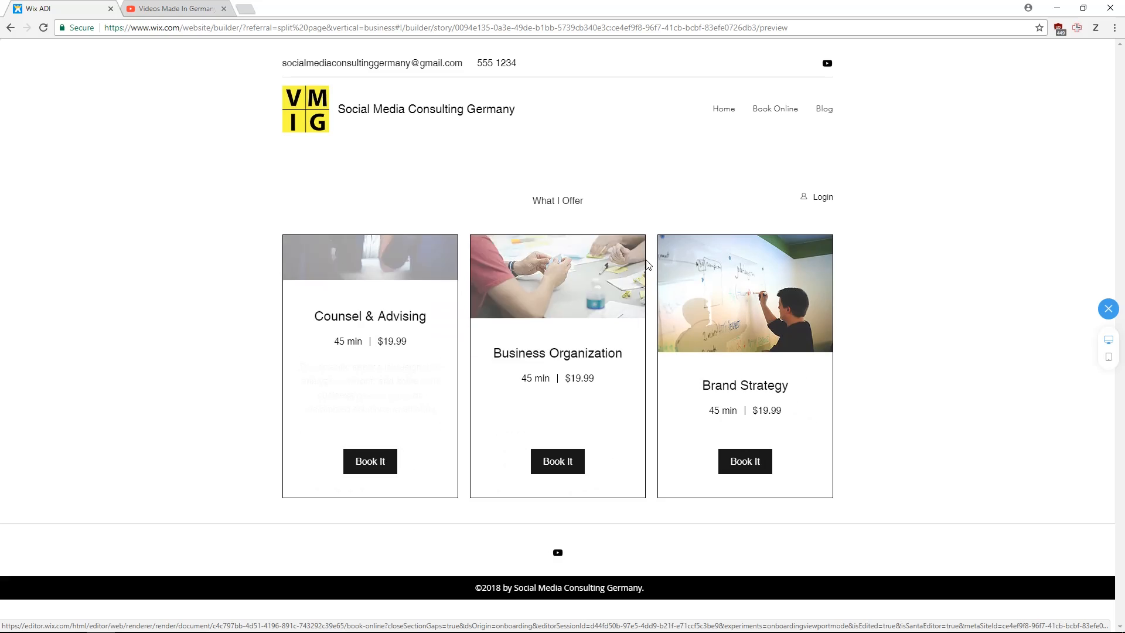
left_click(832, 117)
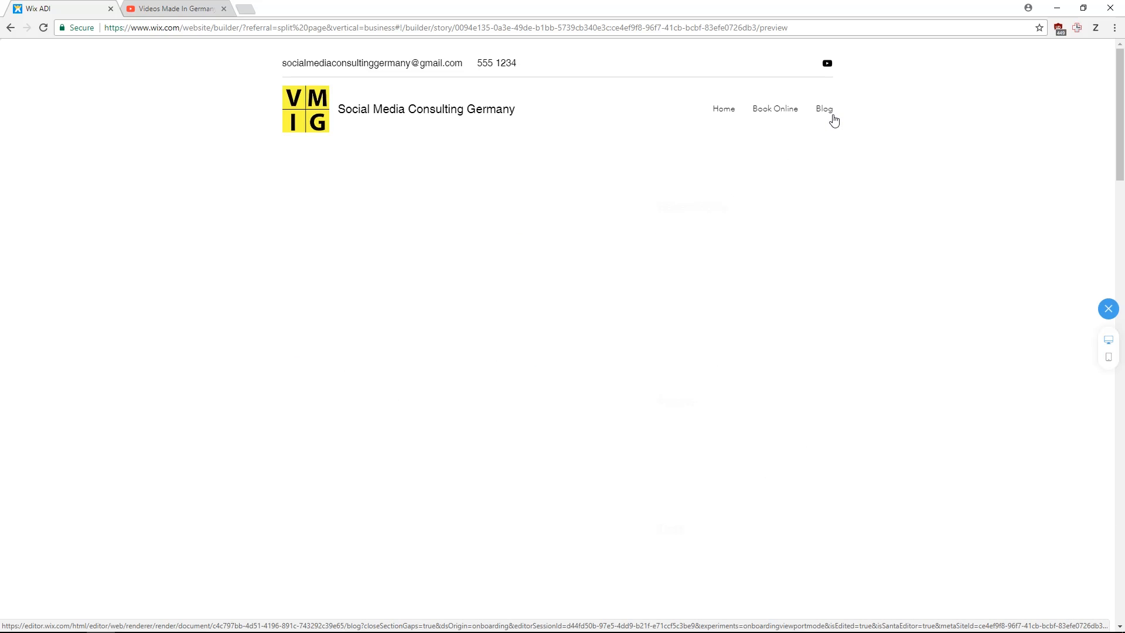
scroll(442, 348, "down", 6)
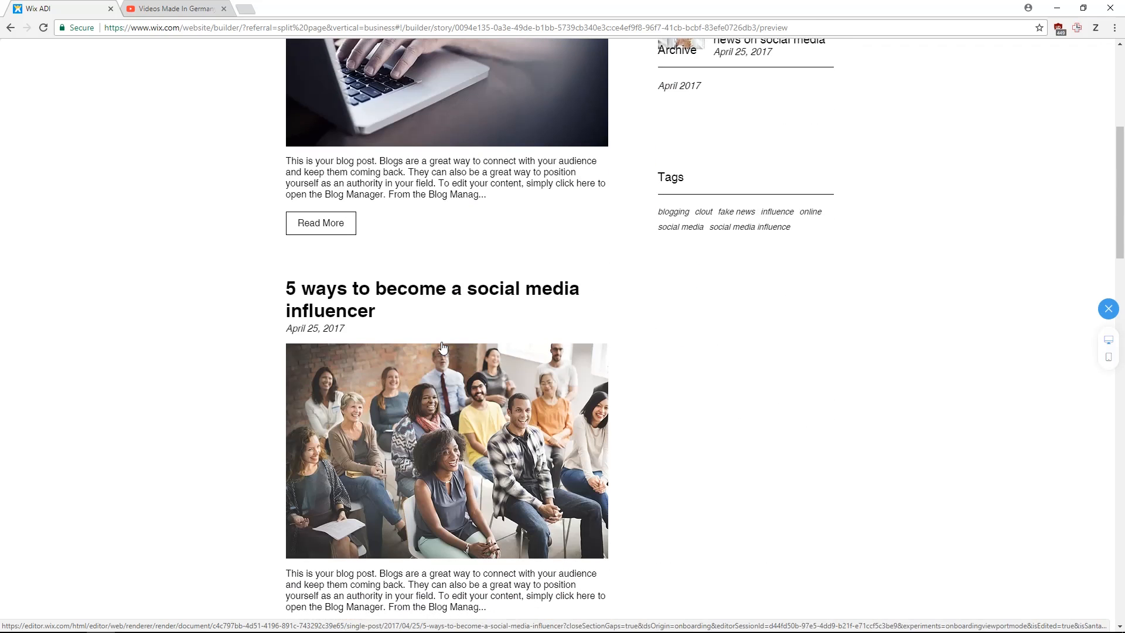
scroll(529, 322, "down", 8)
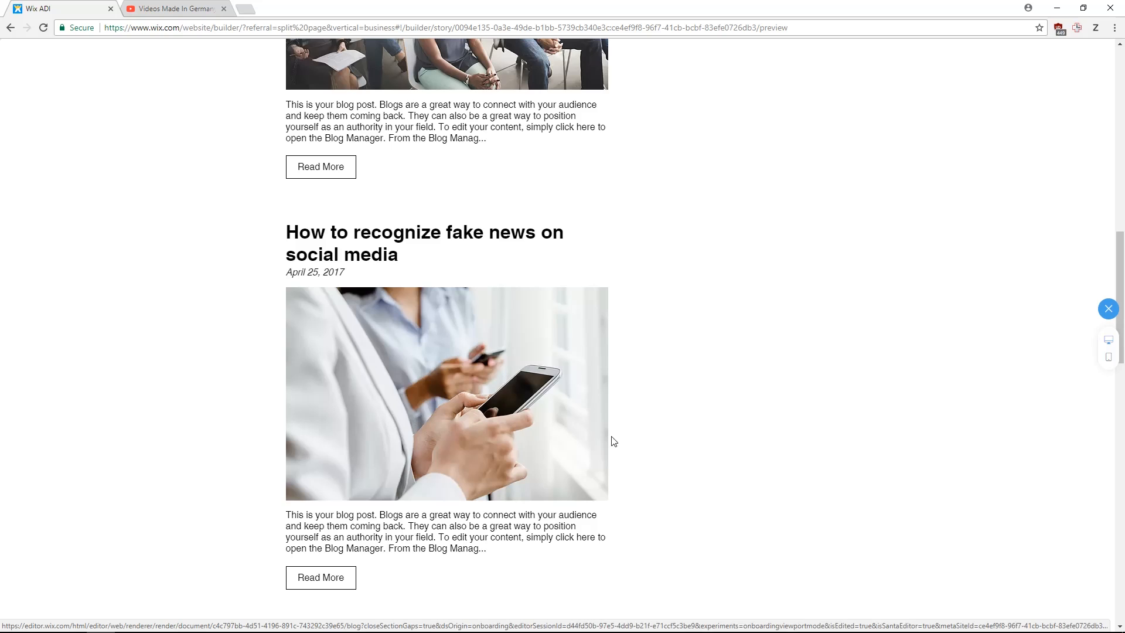
scroll(532, 246, "up", 13)
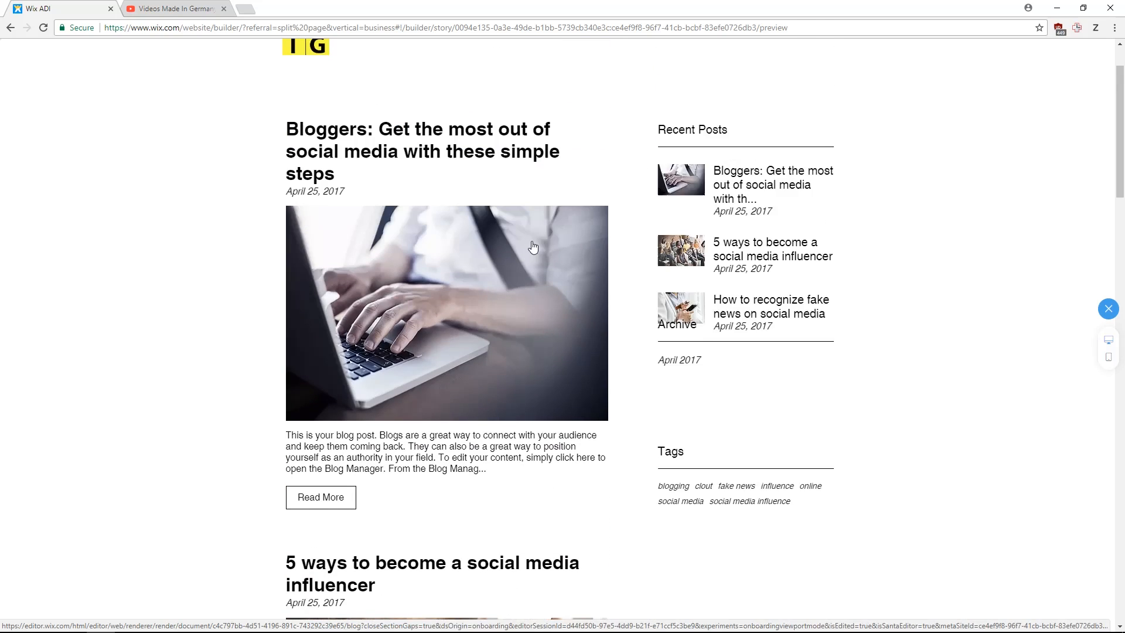
scroll(532, 246, "up", 2)
left_click(1108, 308)
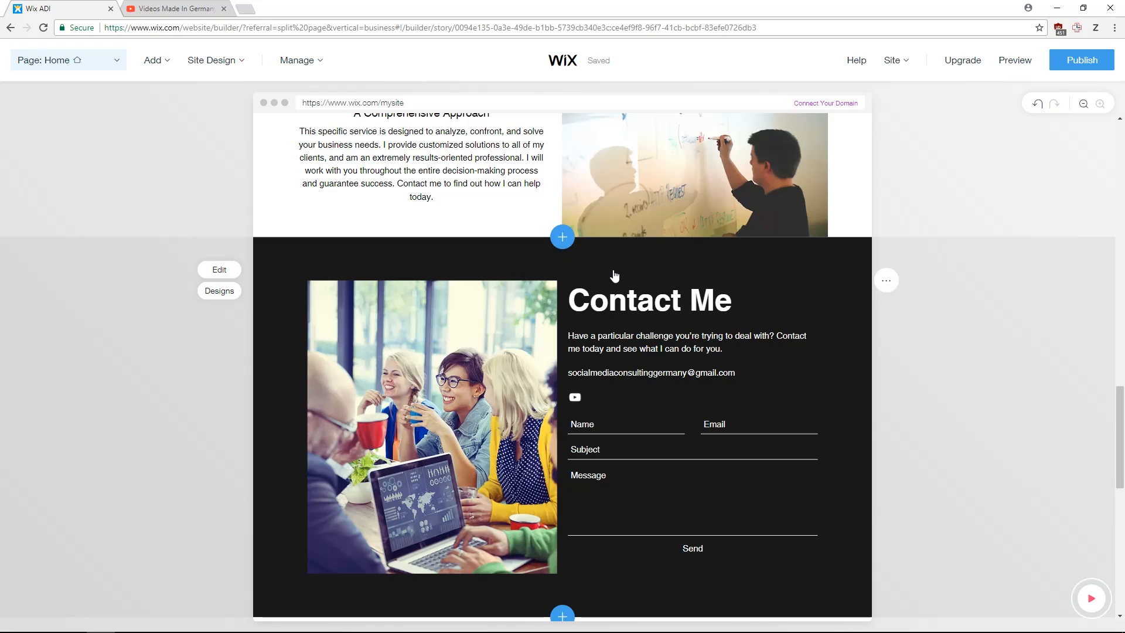
scroll(613, 273, "up", 20)
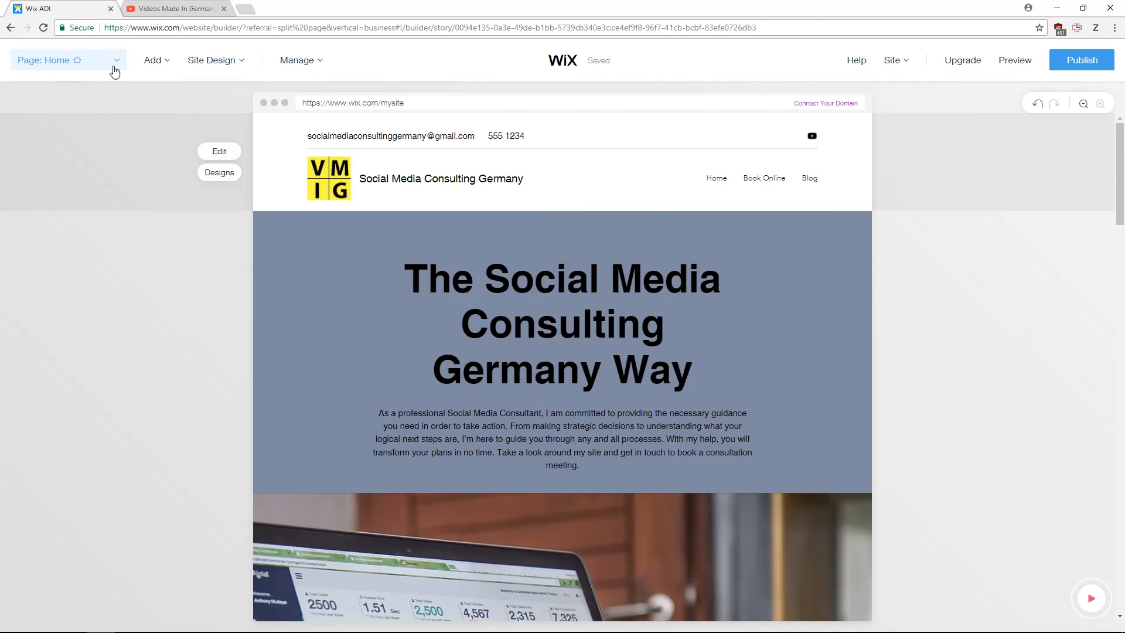
Step: Switch to the Book Online page, then the Blog page, from the page list
left_click(115, 71)
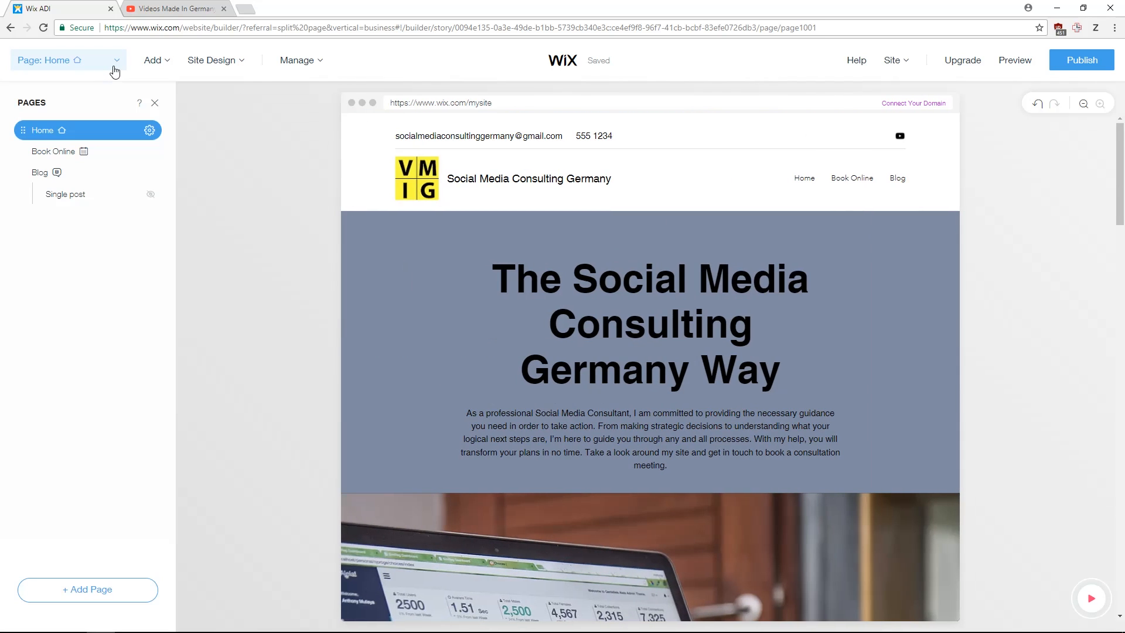
left_click(60, 152)
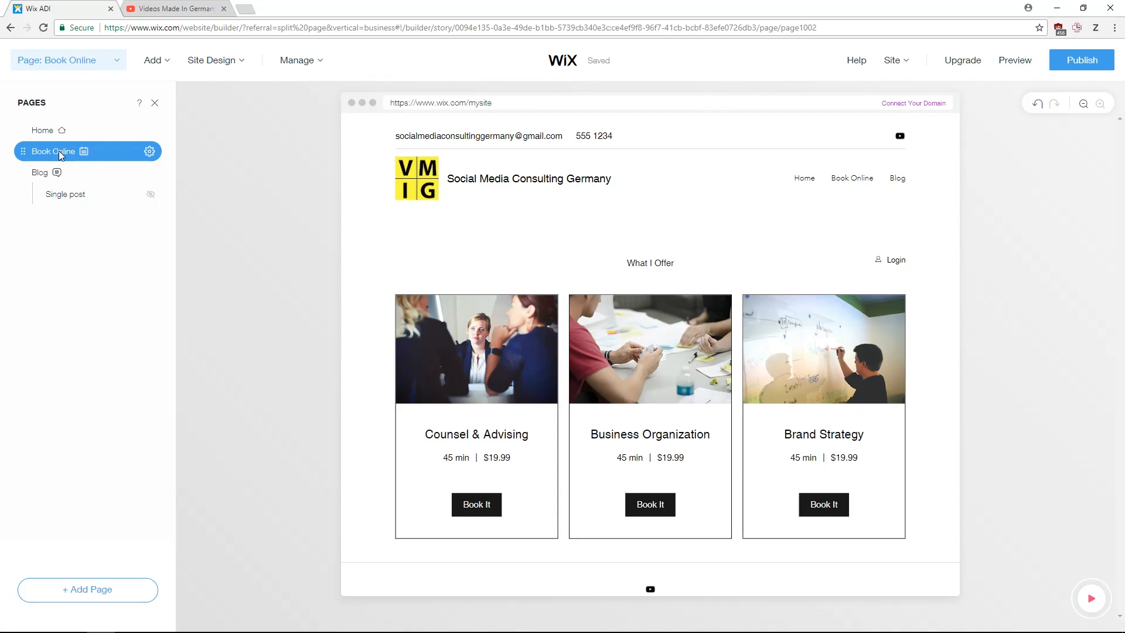
left_click(154, 102)
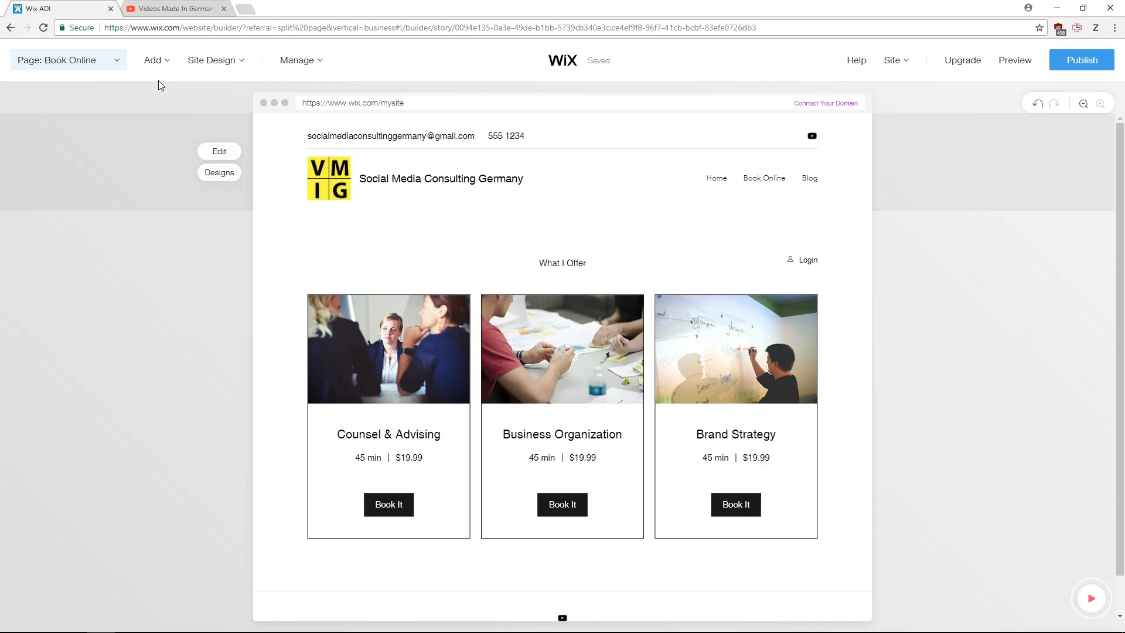
left_click(100, 63)
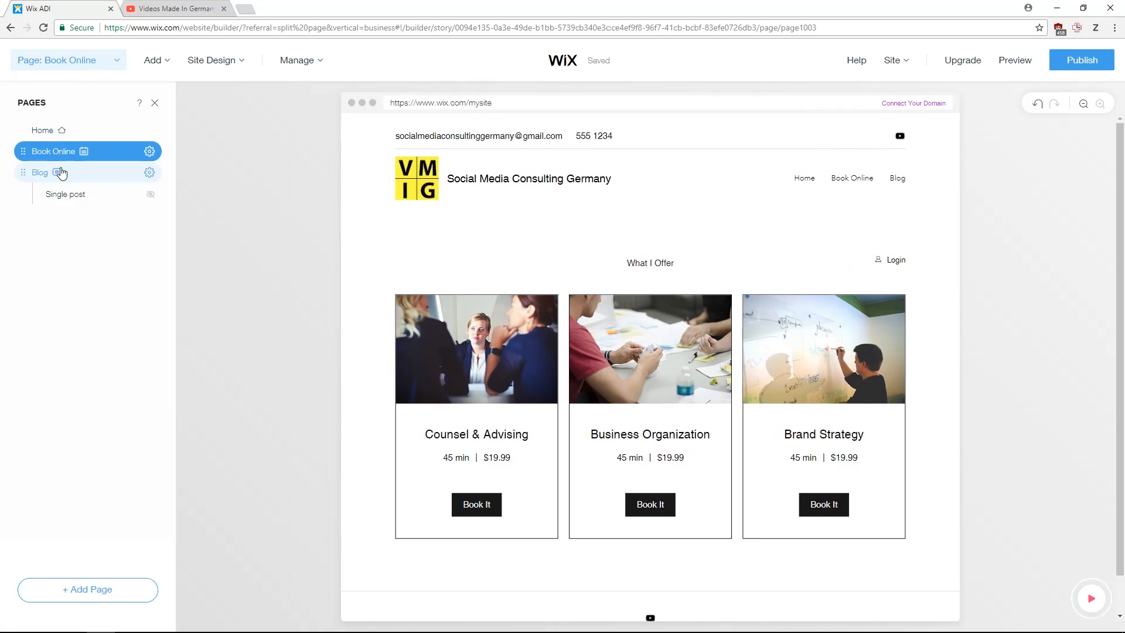
left_click(62, 174)
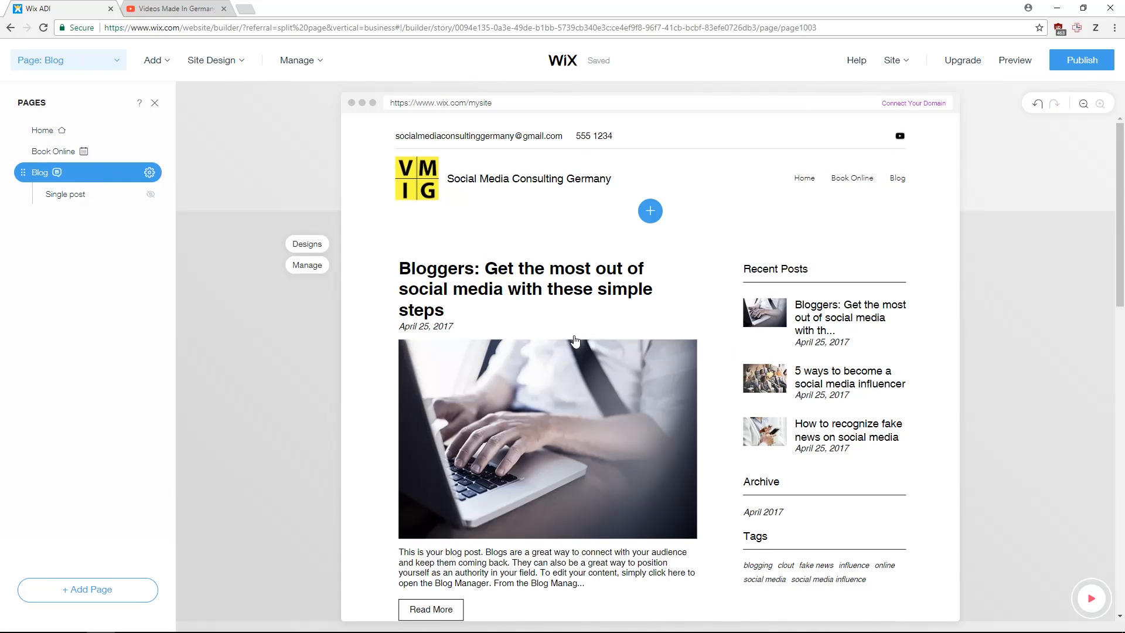
scroll(615, 402, "down", 8)
scroll(610, 419, "down", 6)
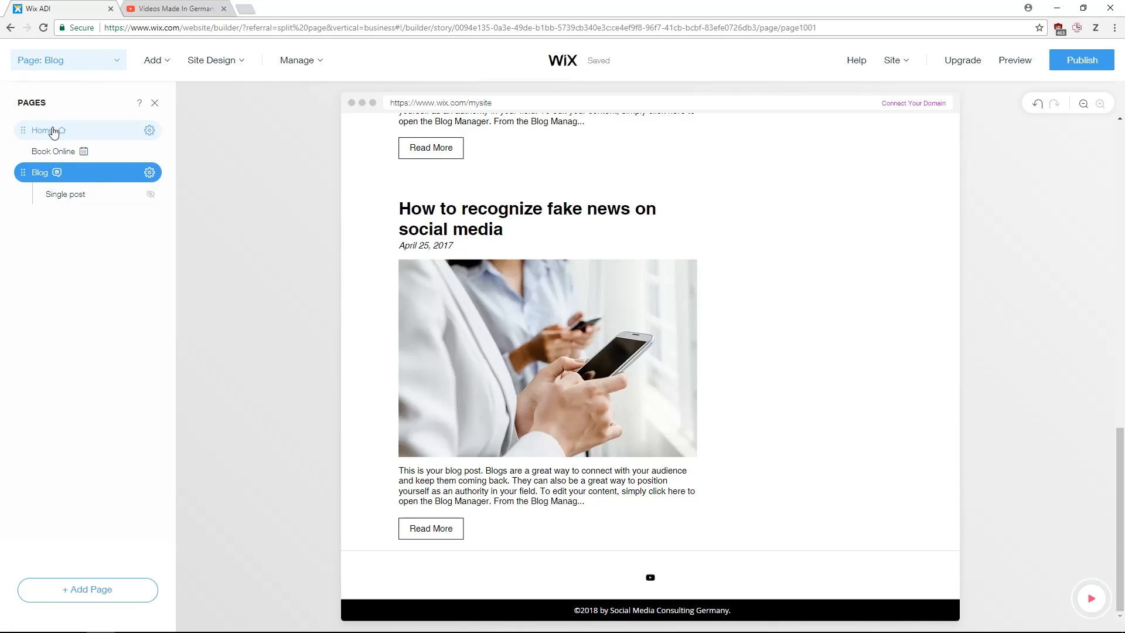
Step: Return to the Home page and open What's Next, expanding Change Site Design
left_click(54, 132)
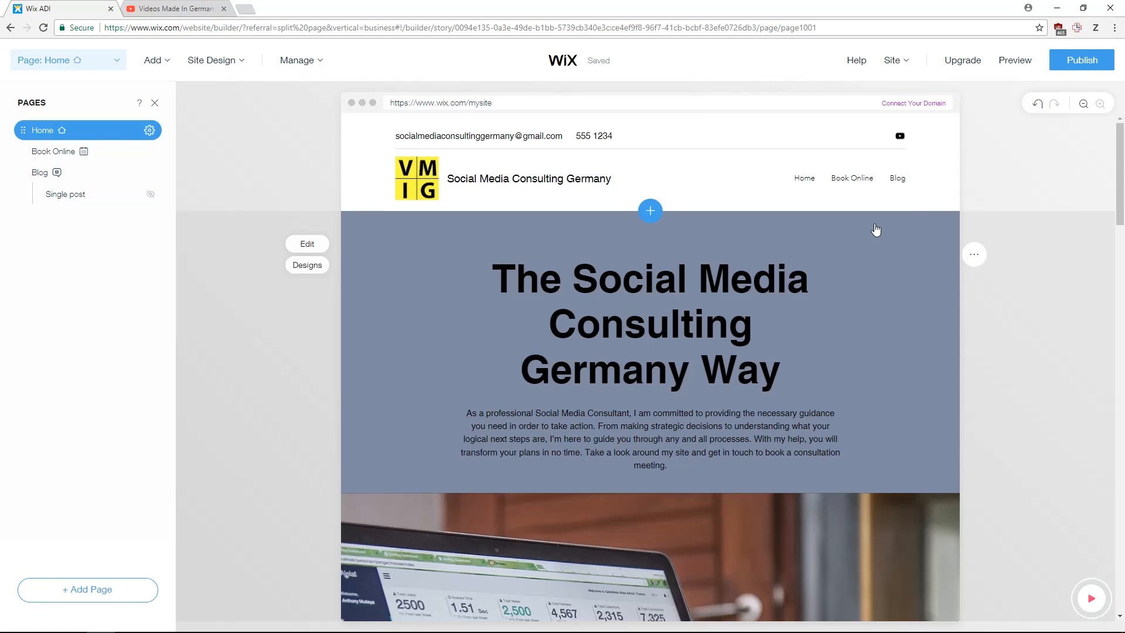
left_click(1084, 598)
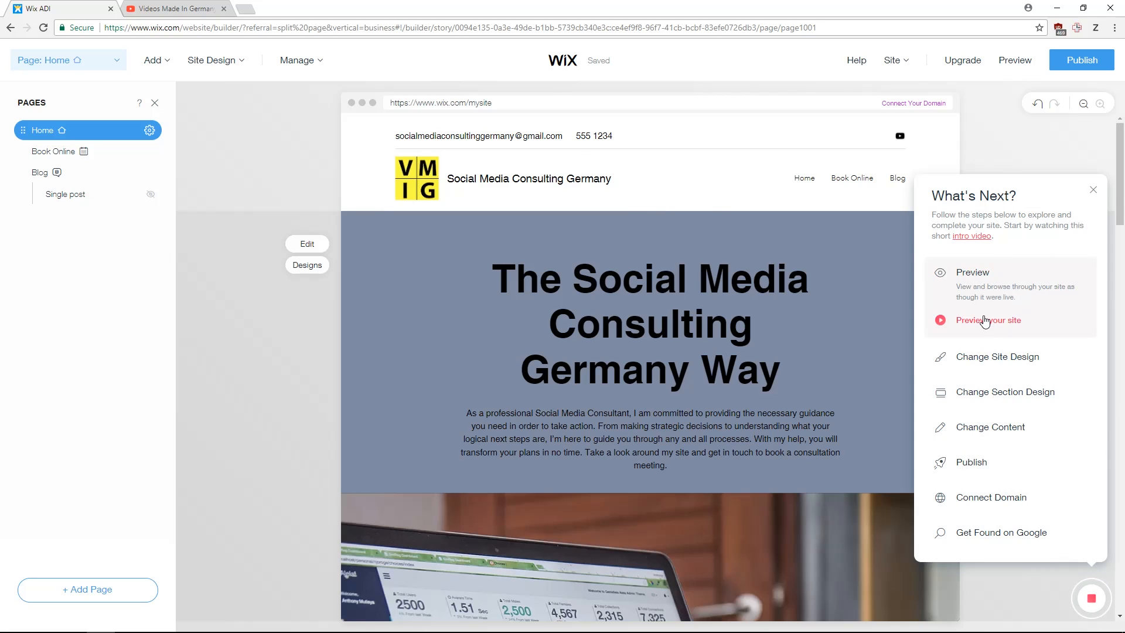
left_click(1002, 369)
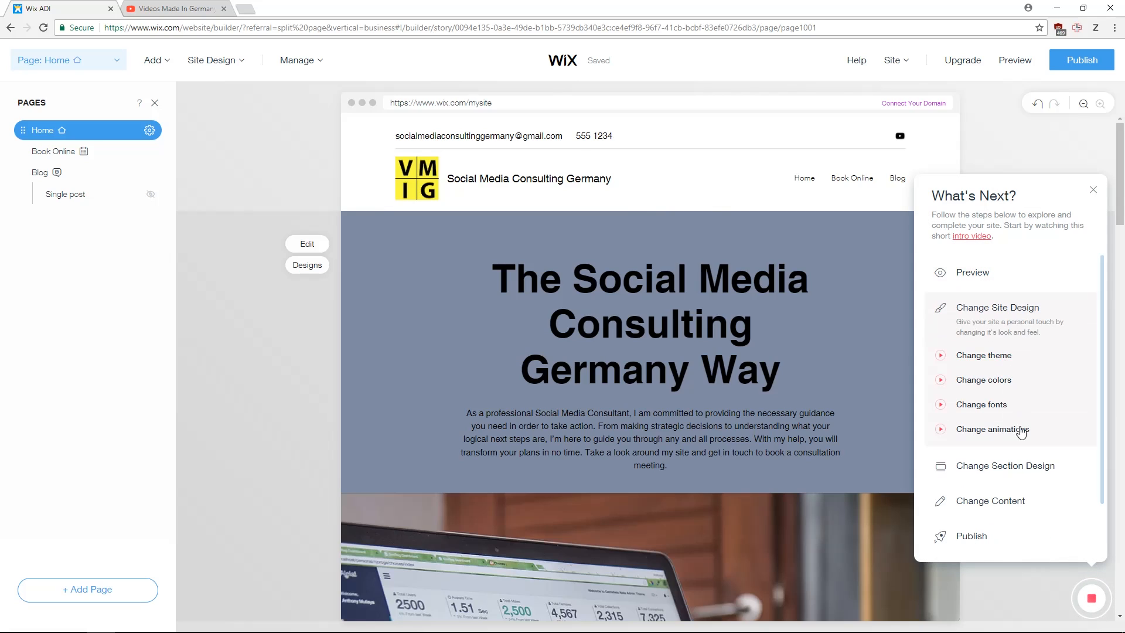
Step: Expand the Section Design, Content and Publish suggestions, then close the What's Next guide
left_click(1002, 466)
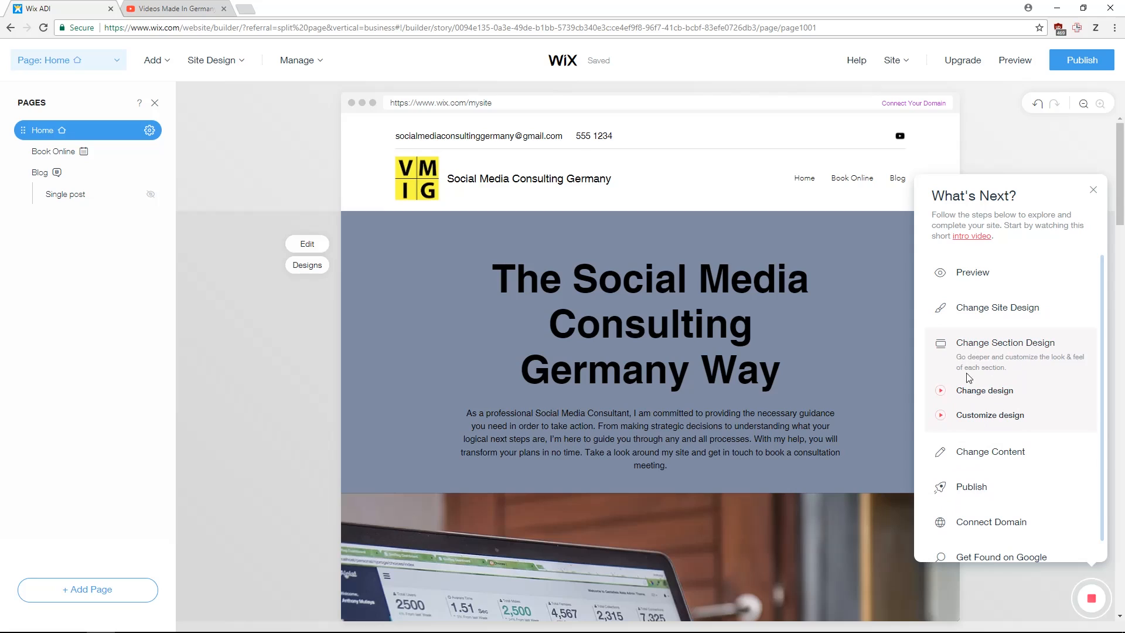
left_click(990, 451)
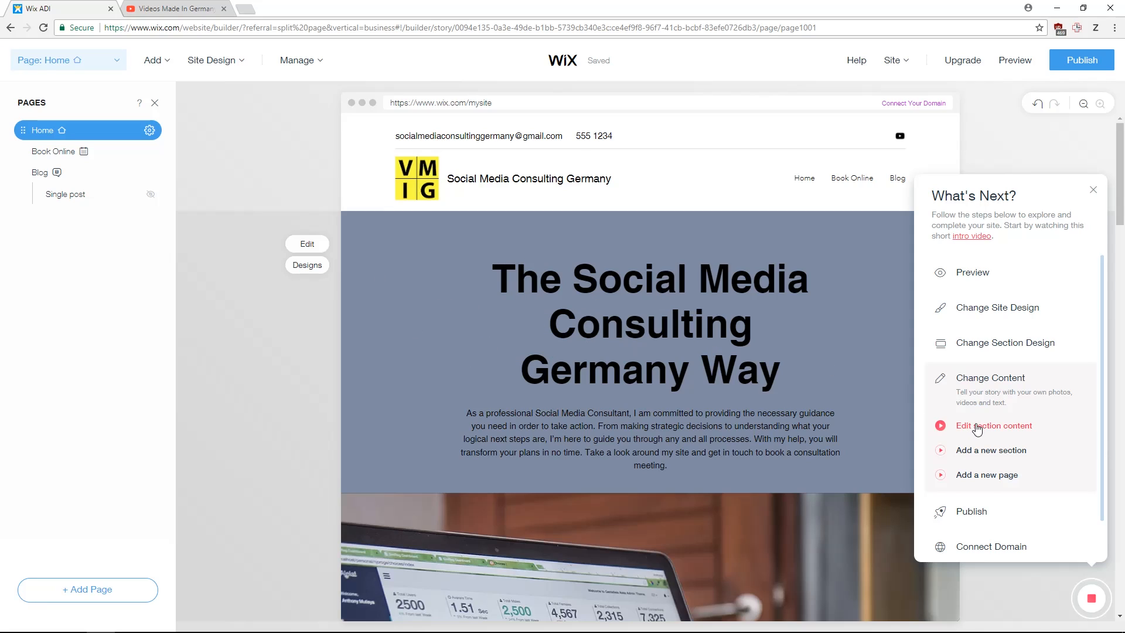
scroll(964, 428, "down", 1)
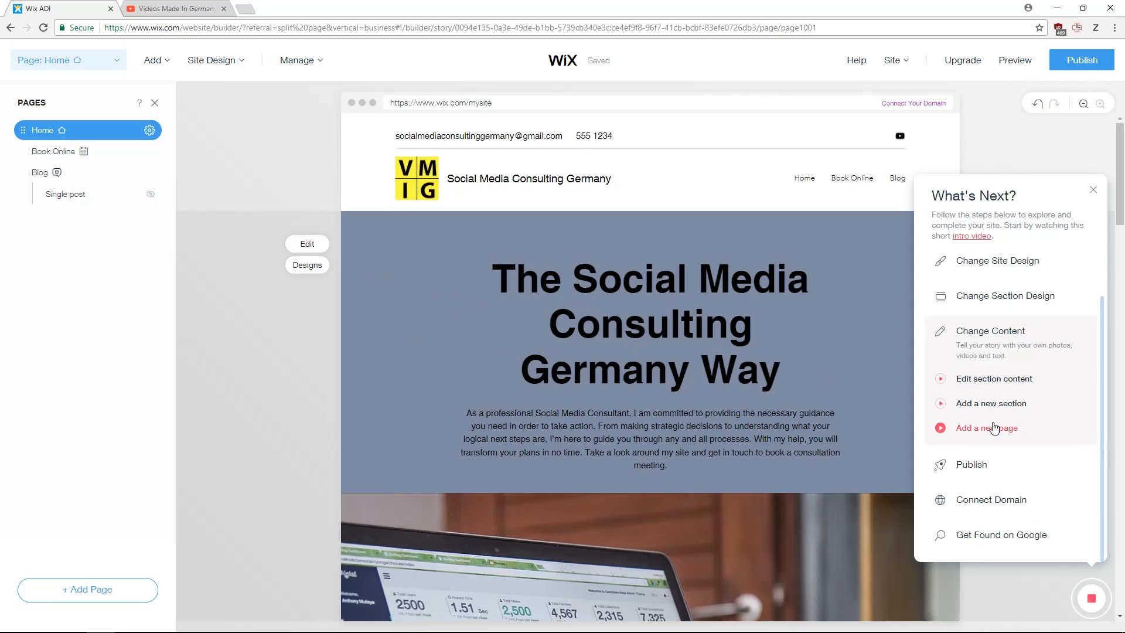
left_click(971, 465)
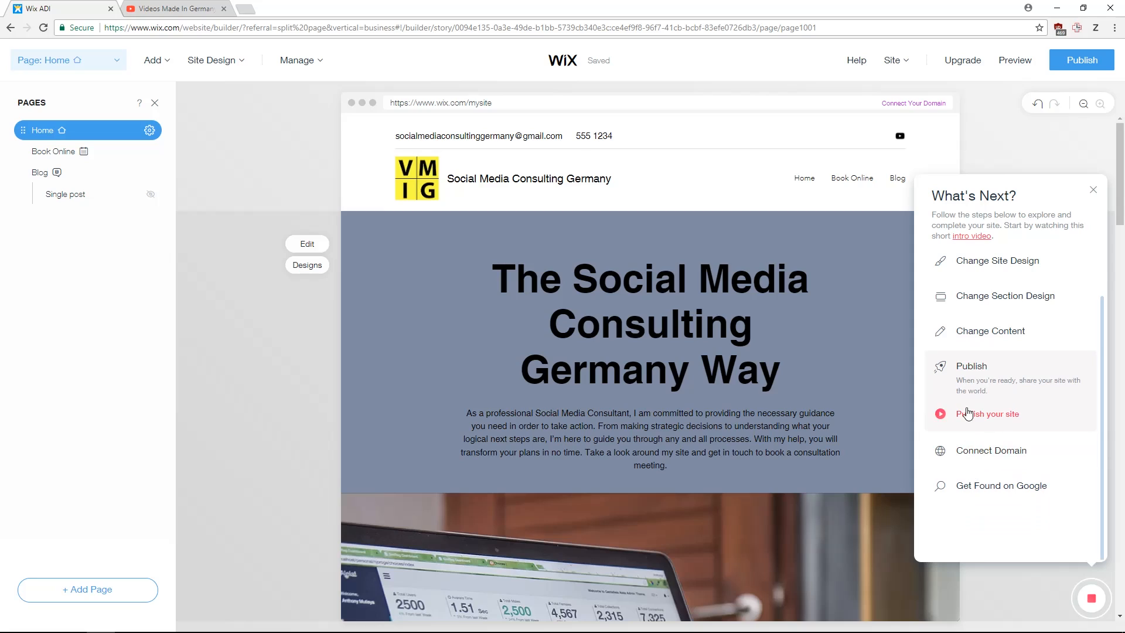
scroll(996, 317, "up", 1)
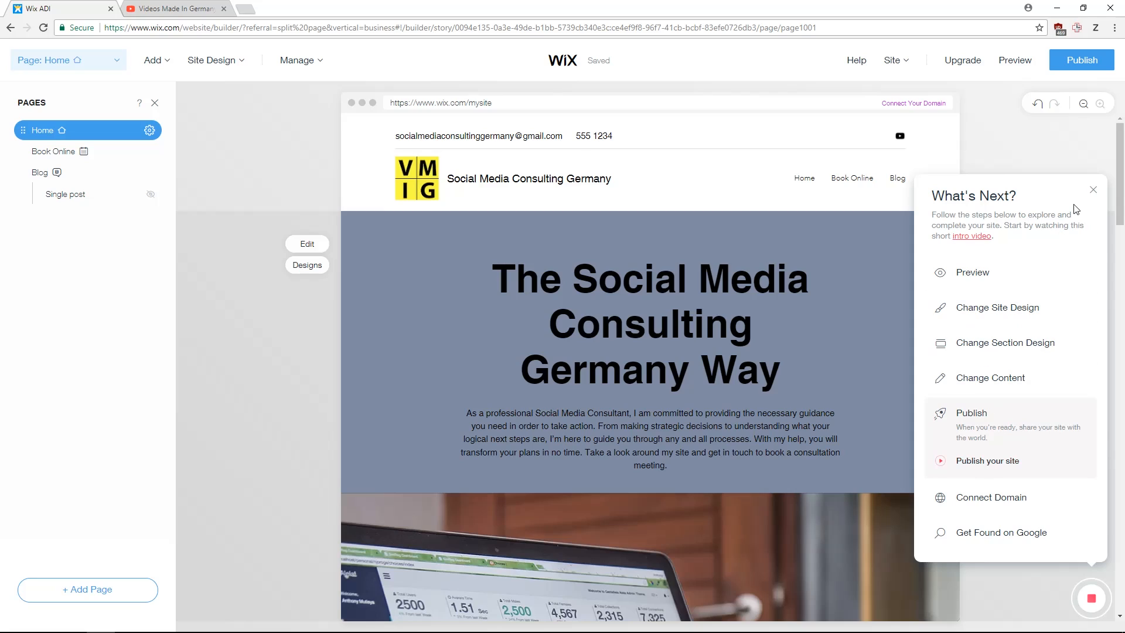
left_click(1093, 191)
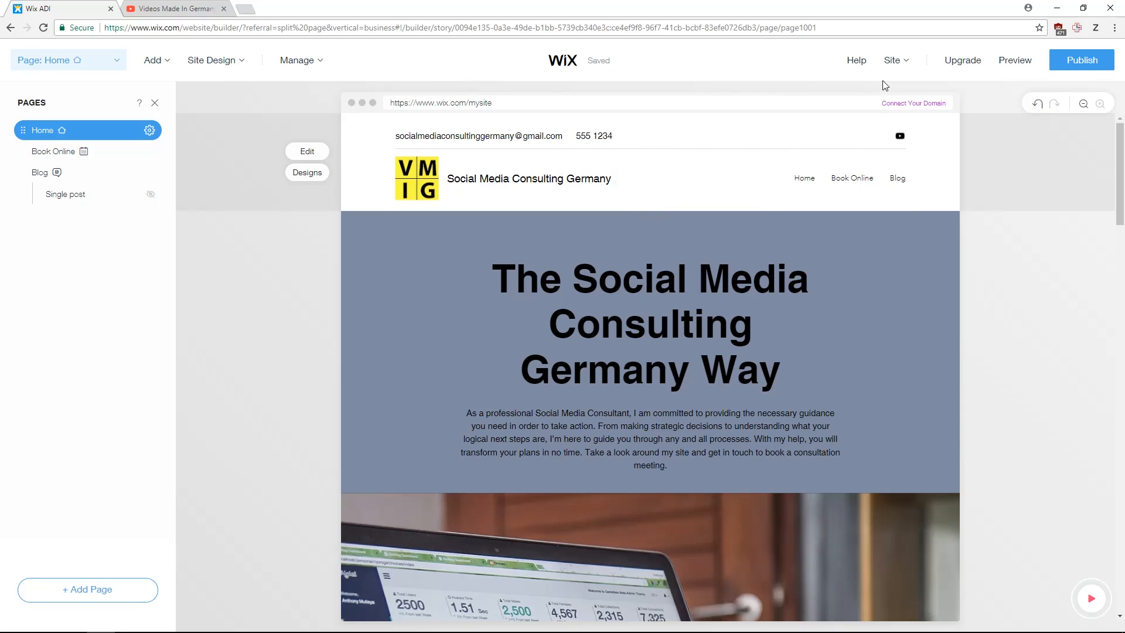
Step: Move the site from ADI into the full Wix Editor via Site > Go To Editor
mouse_move(891, 61)
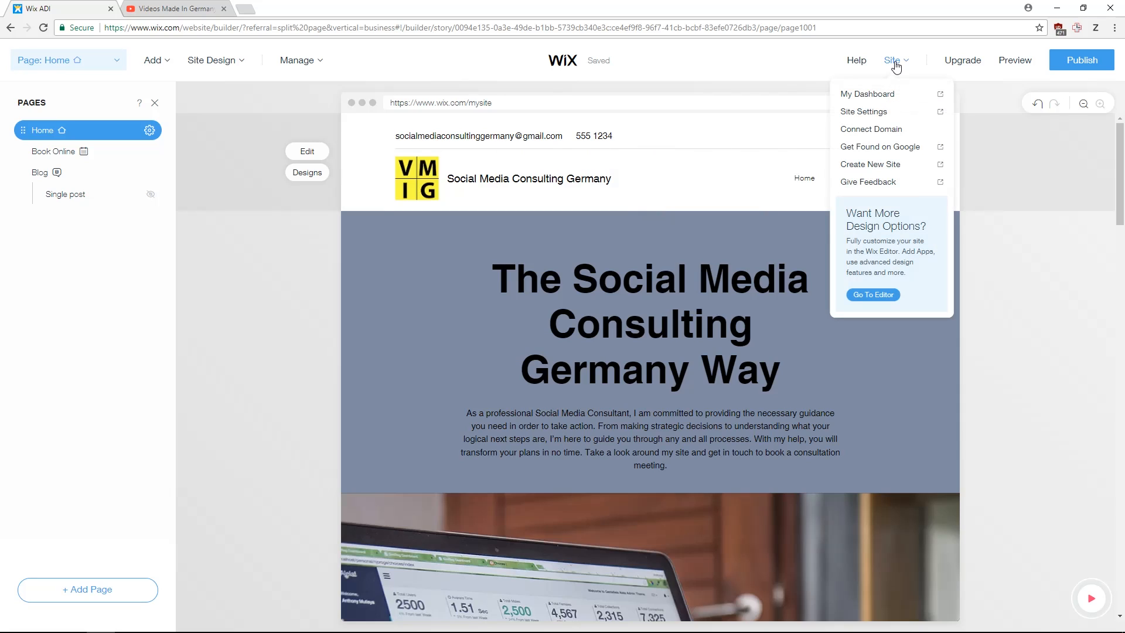
left_click(883, 299)
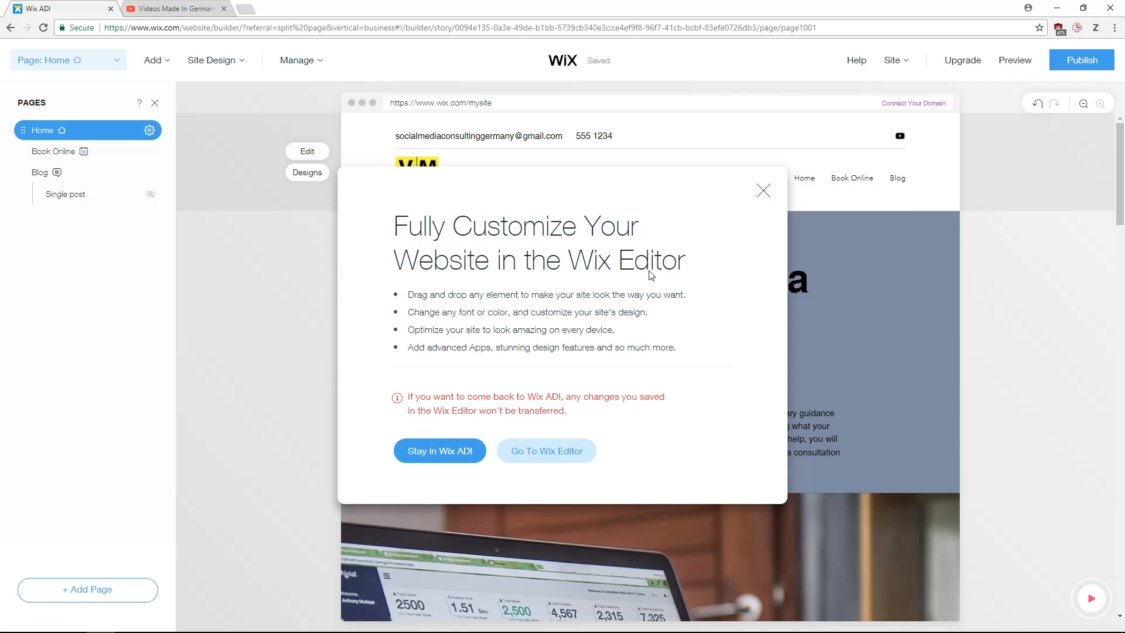
left_click(544, 452)
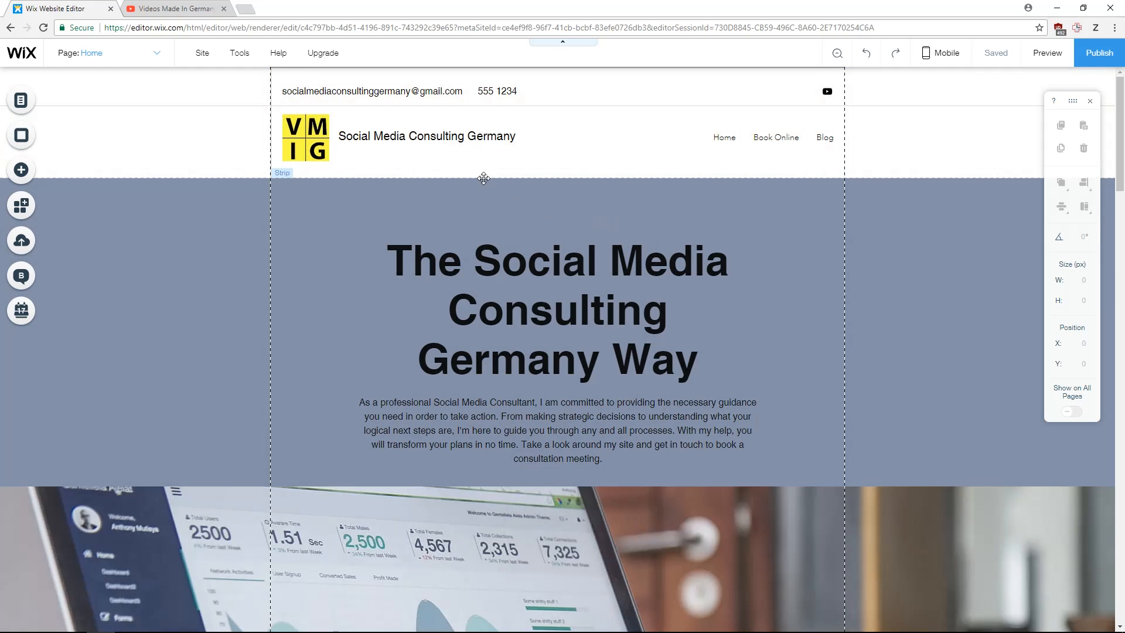
Step: Change the header e-mail line's font to Kepler and close Text Settings
left_click(367, 95)
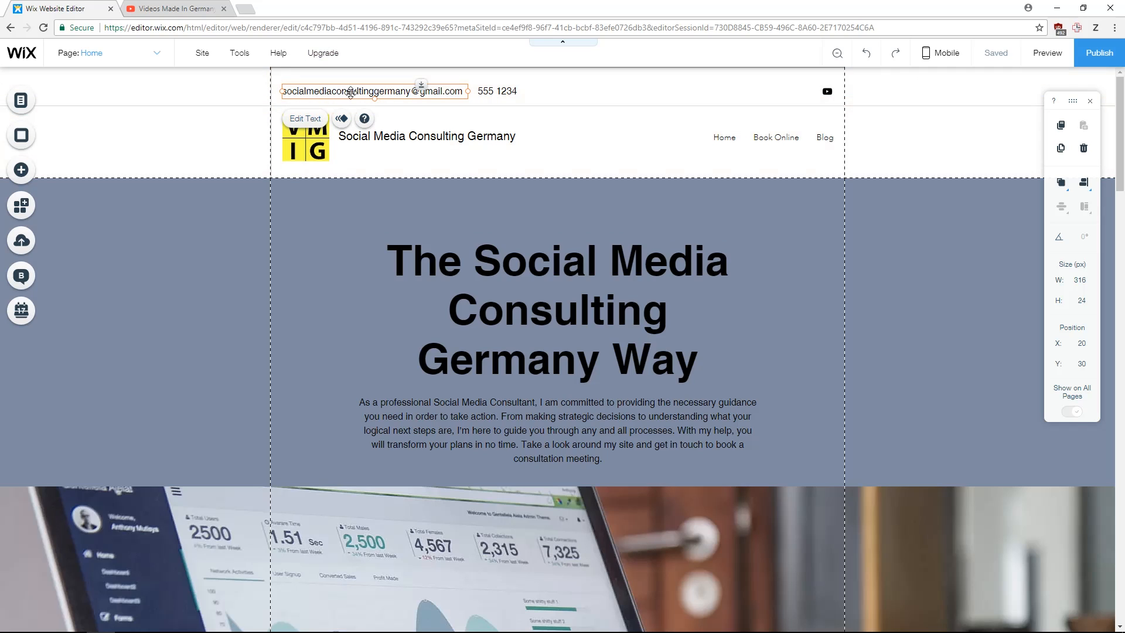
left_click(305, 123)
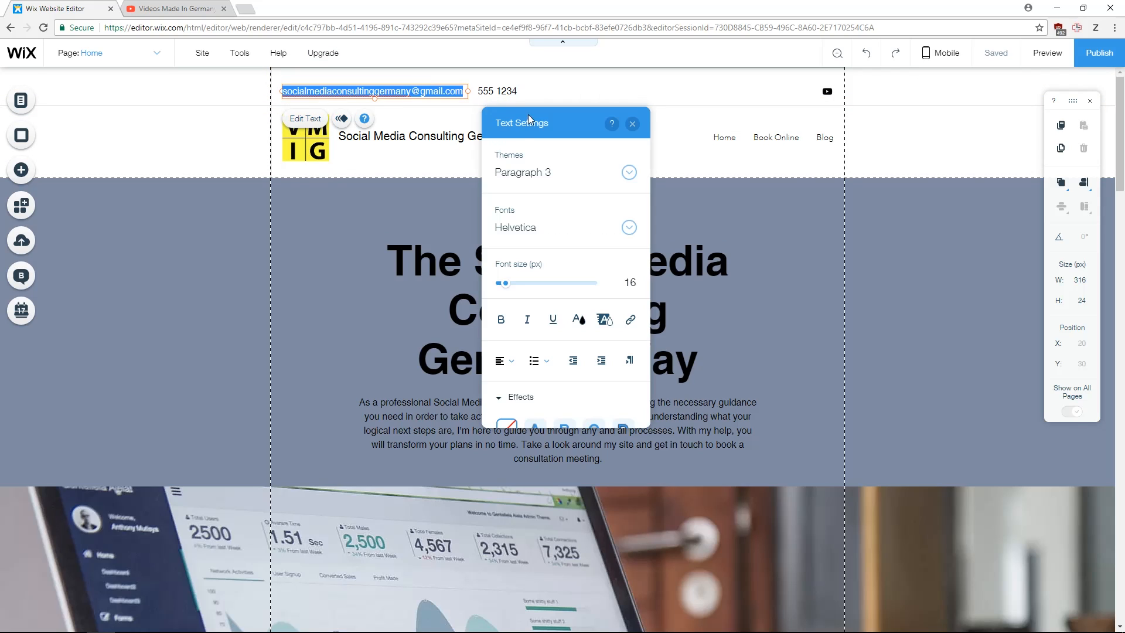
scroll(580, 246, "down", 3)
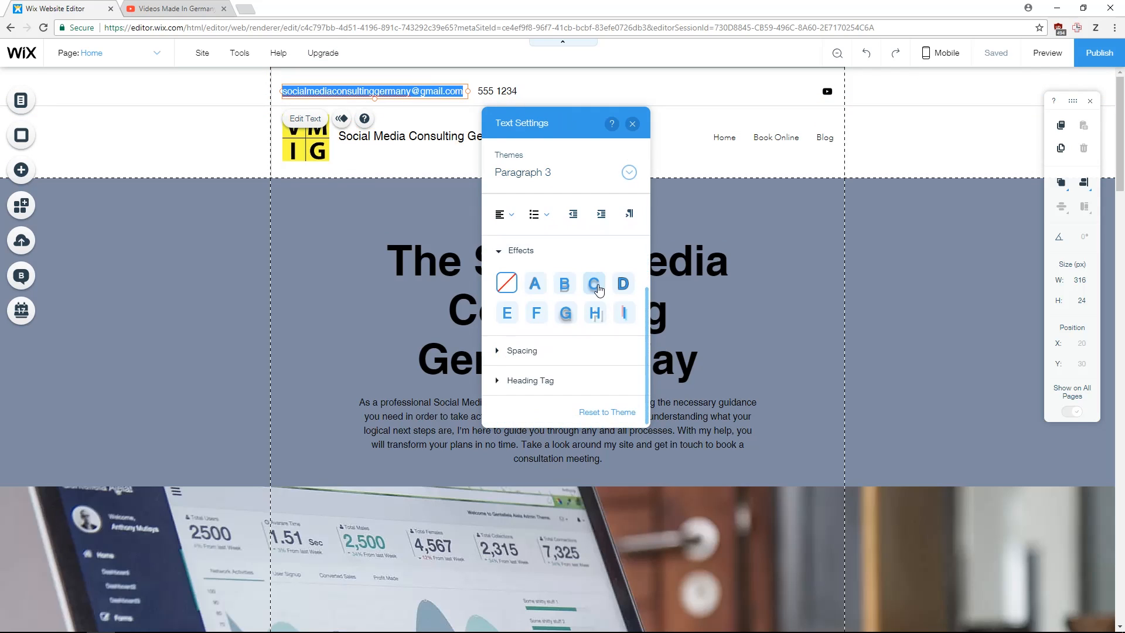
scroll(604, 324, "up", 3)
left_click(628, 228)
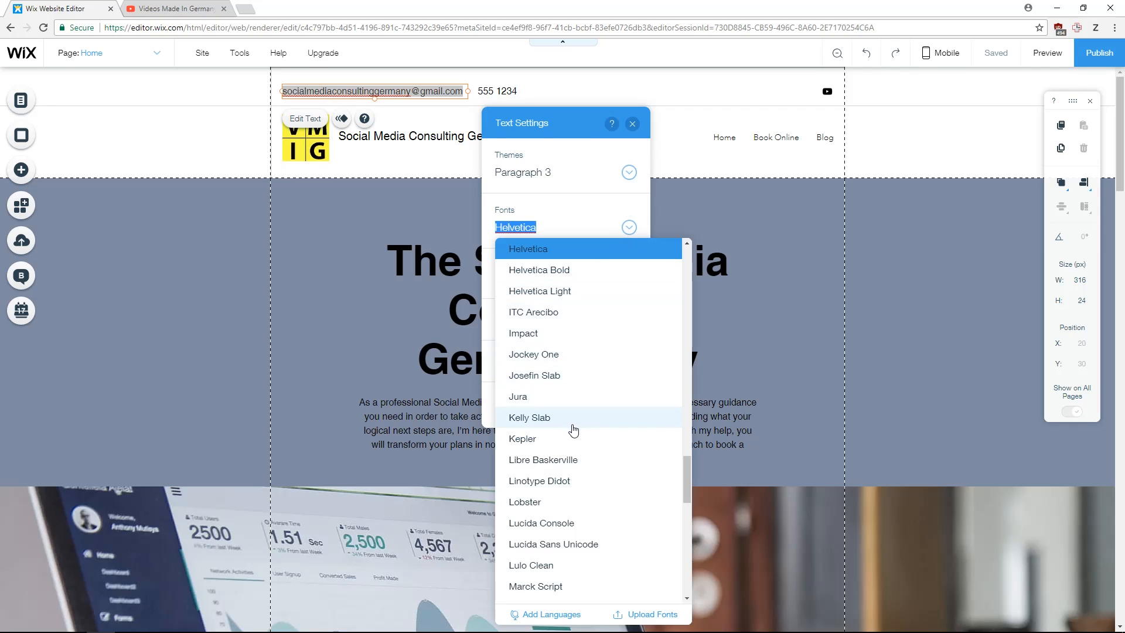
left_click(569, 439)
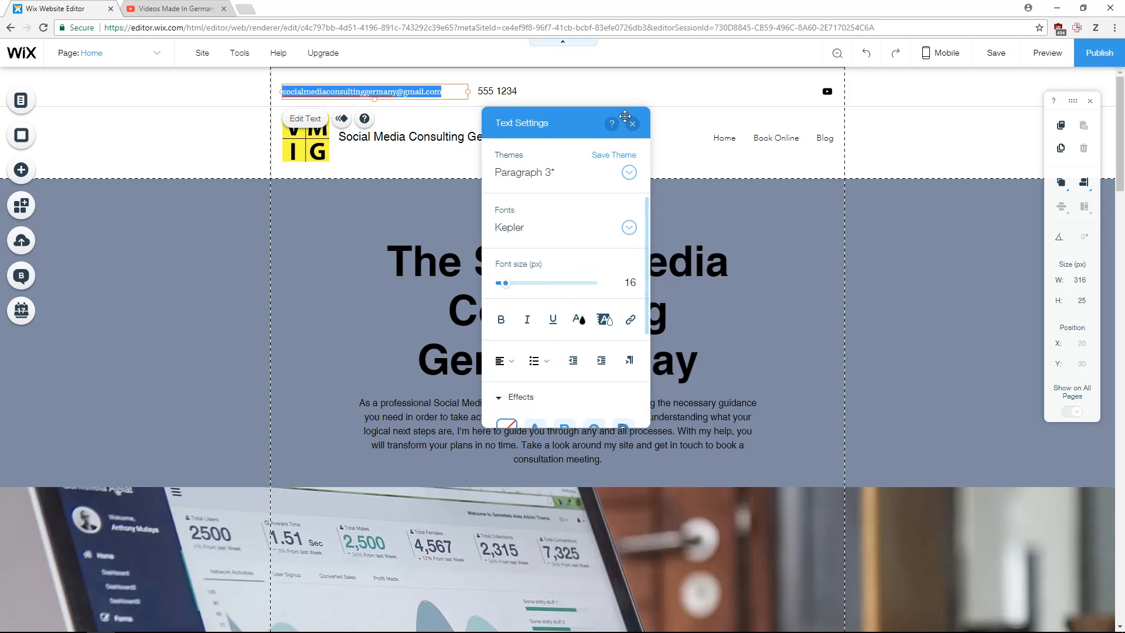
left_click(632, 123)
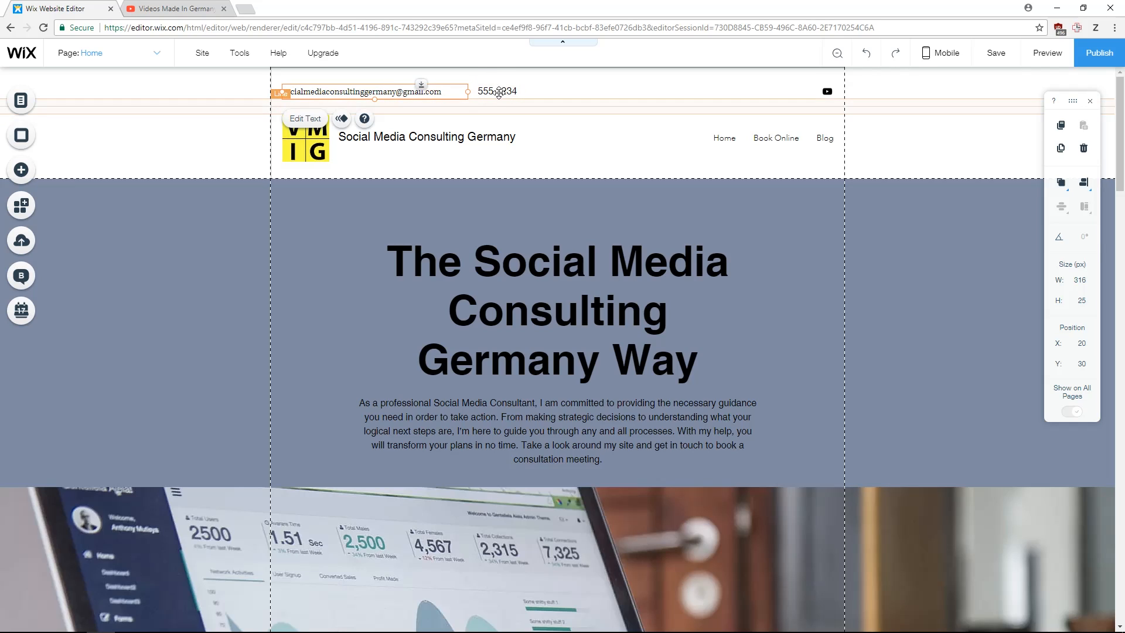
Step: Delete the phone number text box from the header
left_click(501, 92)
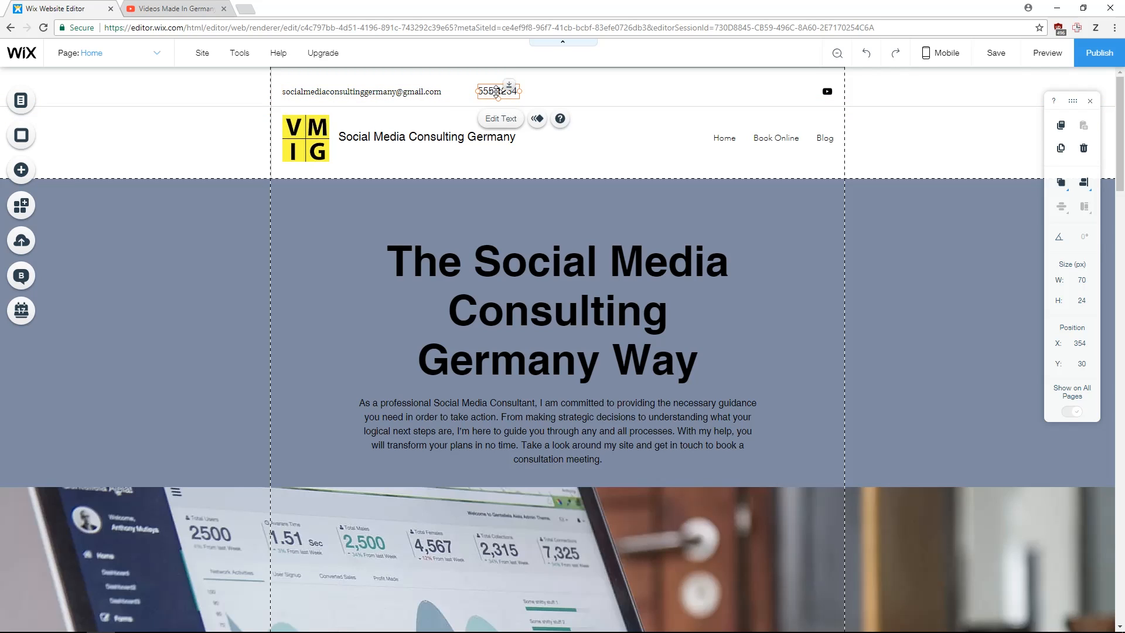
right_click(496, 91)
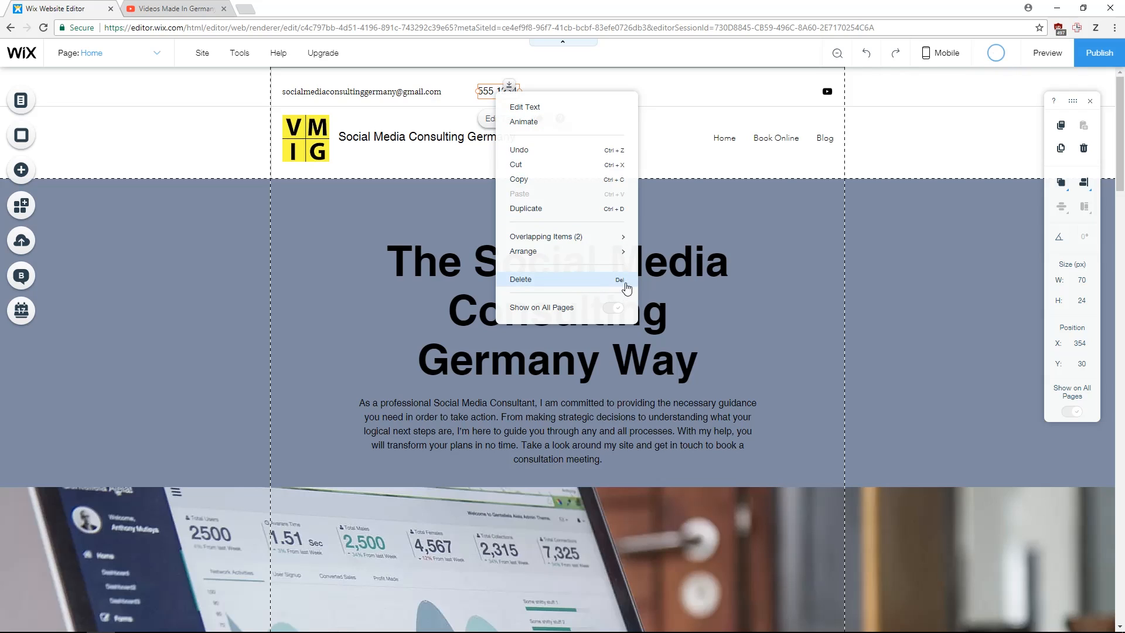
left_click(618, 280)
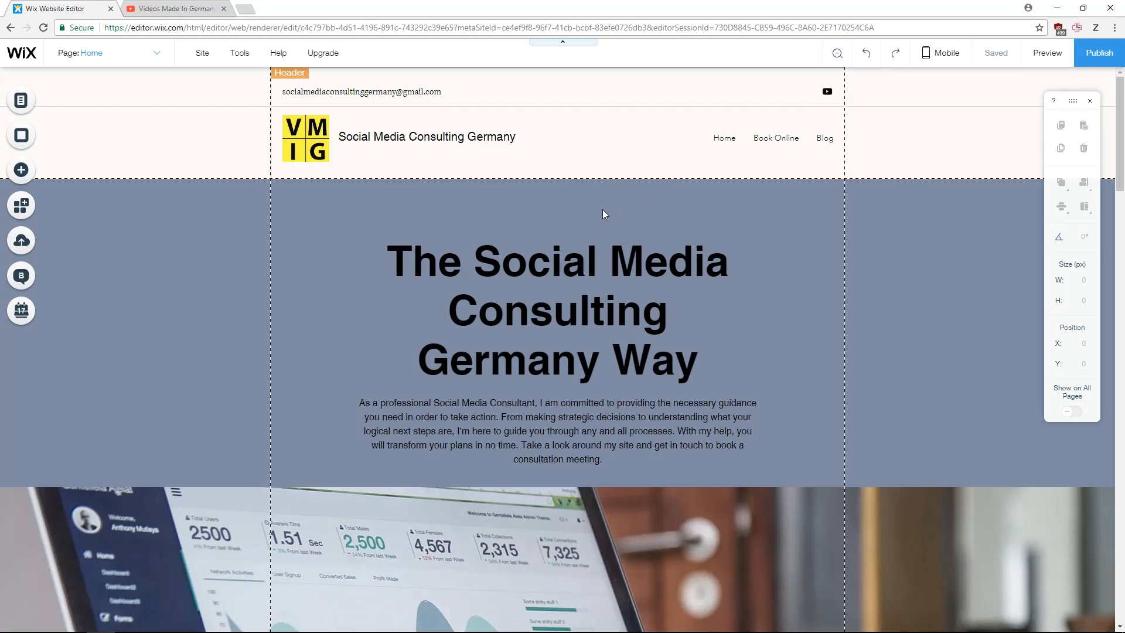
Step: Open the laptop strip's background image choices and browse the free Wix library
scroll(604, 215, "down", 4)
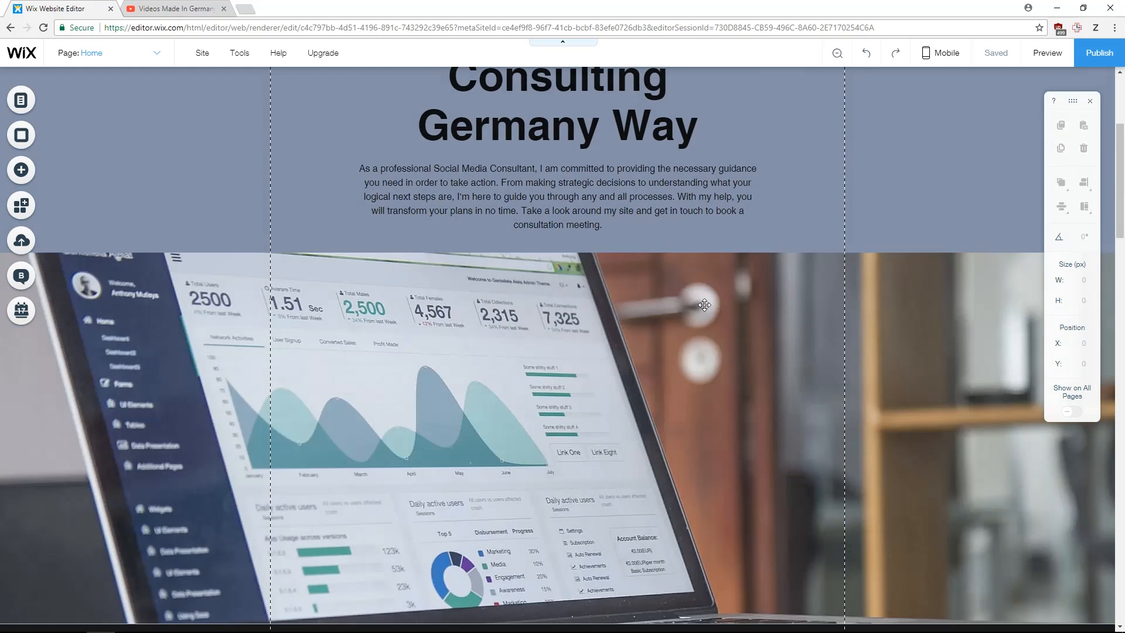
left_click(685, 369)
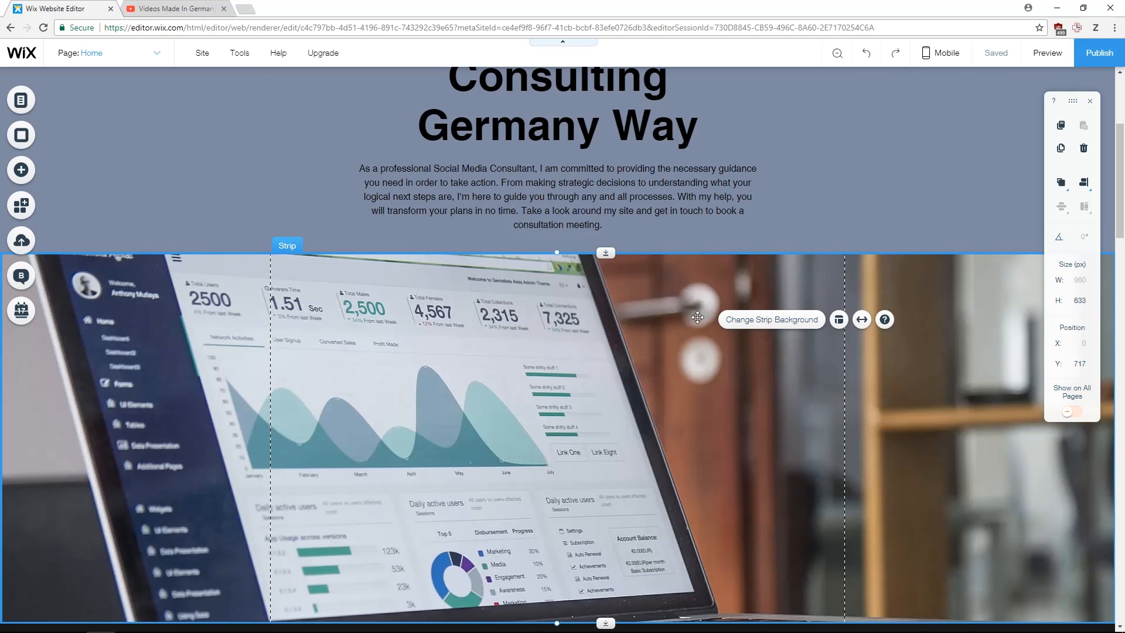
left_click(770, 321)
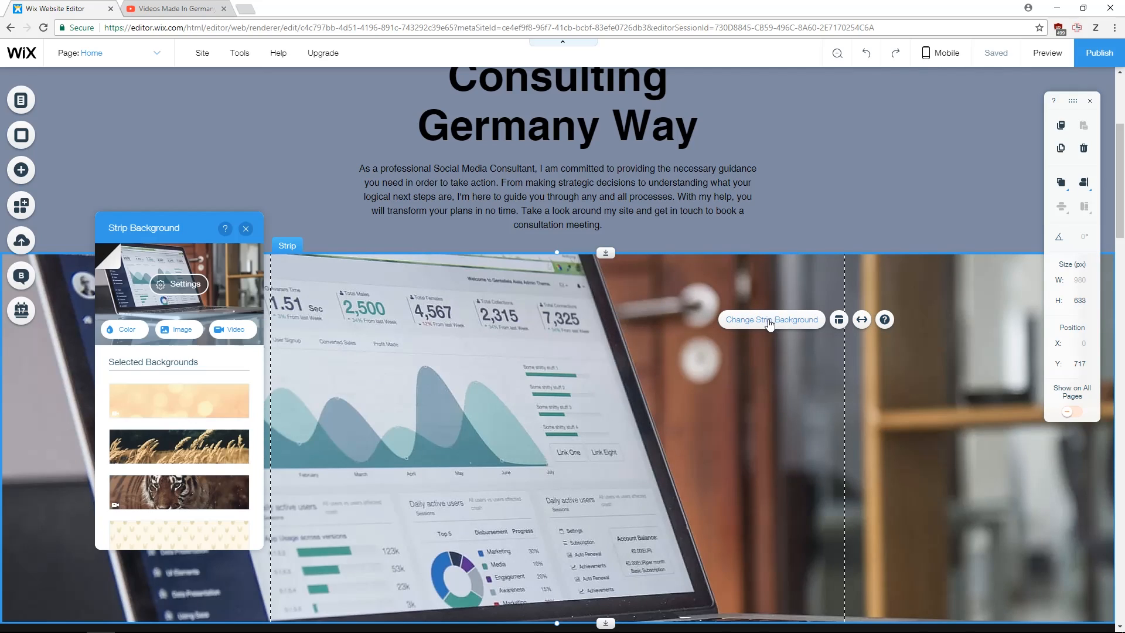
left_click(123, 332)
left_click(227, 344)
left_click(181, 333)
left_click(252, 176)
left_click(319, 177)
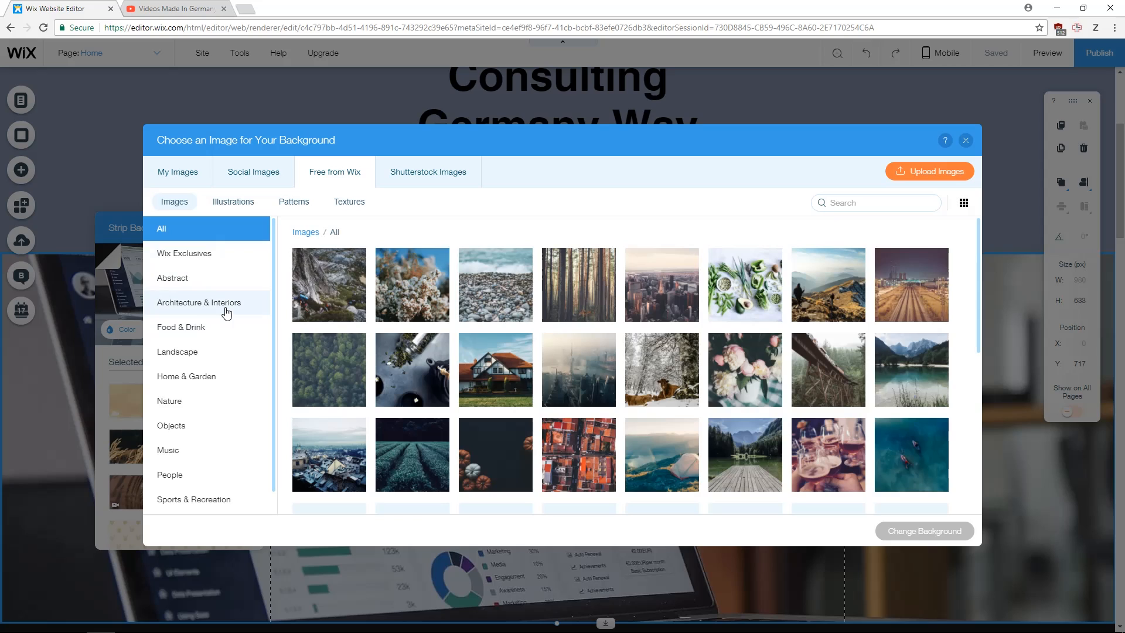
Step: Search 'business' and set the glass skyscraper photo as the strip background
left_click(844, 203)
type("b")
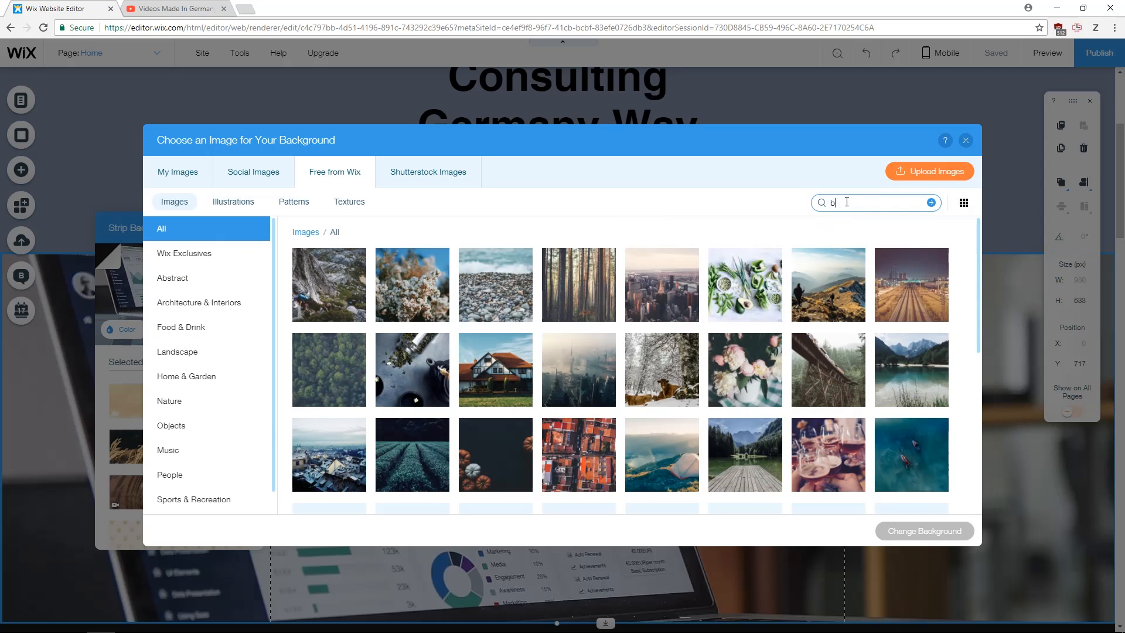
type("usiness")
key("Return")
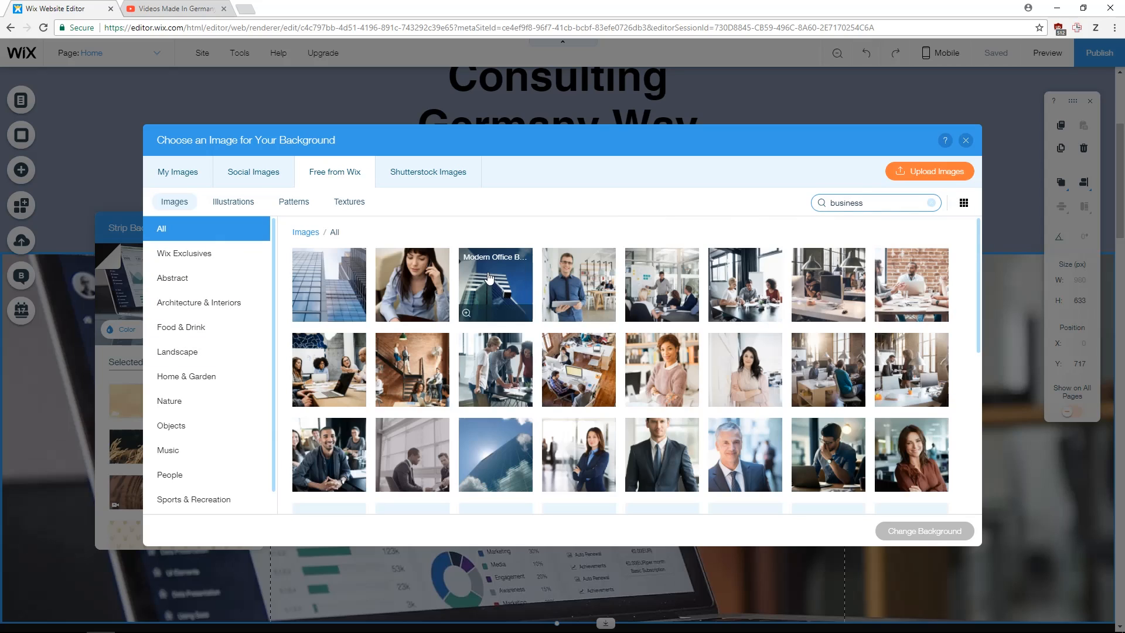
left_click(496, 452)
left_click(924, 531)
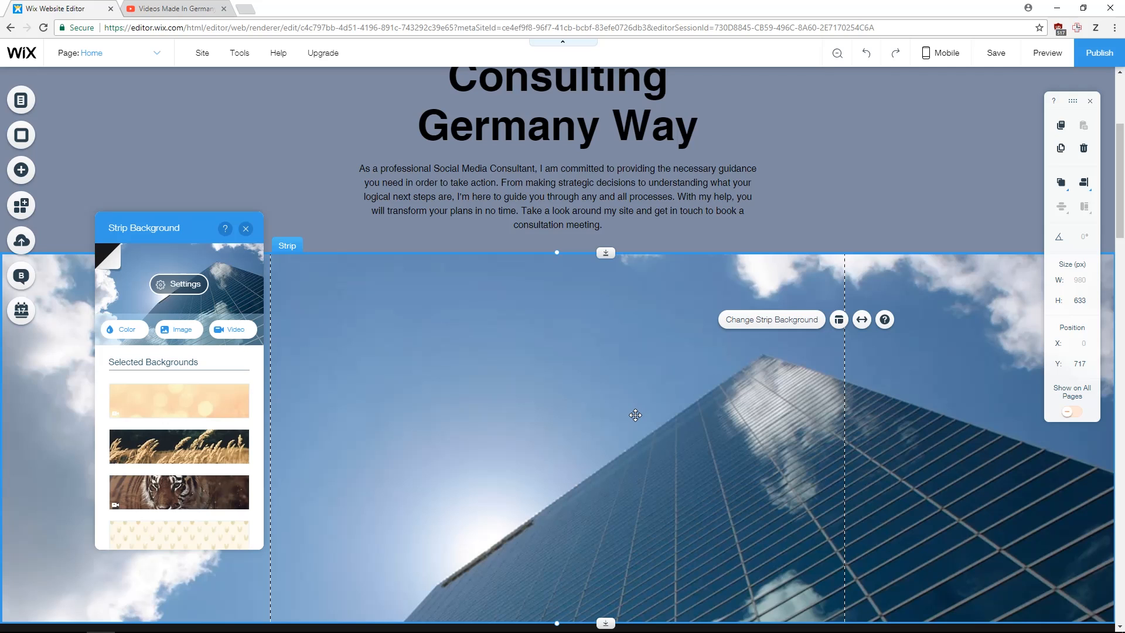
scroll(371, 309, "up", 4)
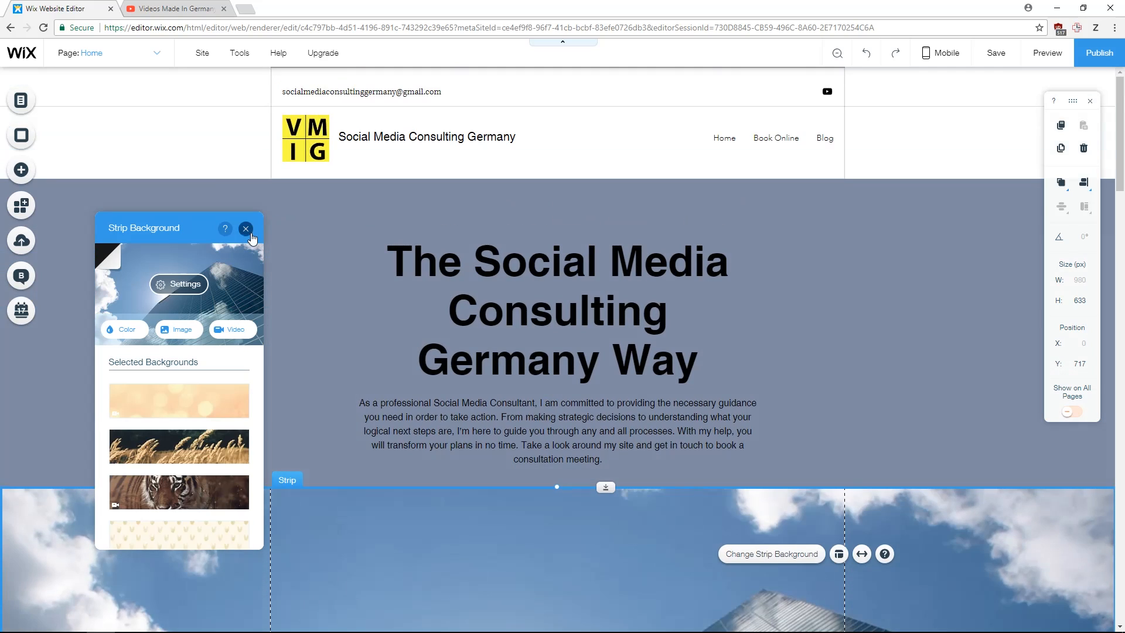
Step: Widen the hero title group slightly, drag it left and nudge it two more pixels left
left_click(545, 309)
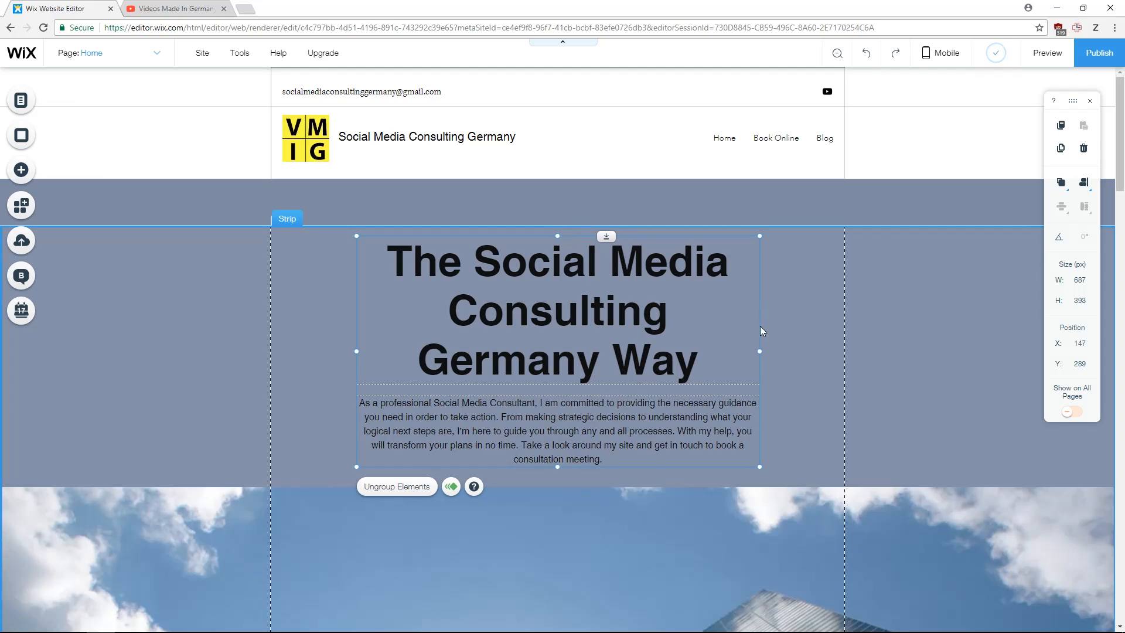
mouse_move(759, 352)
left_mouse_down()
mouse_move(729, 353)
mouse_move(772, 357)
left_mouse_up()
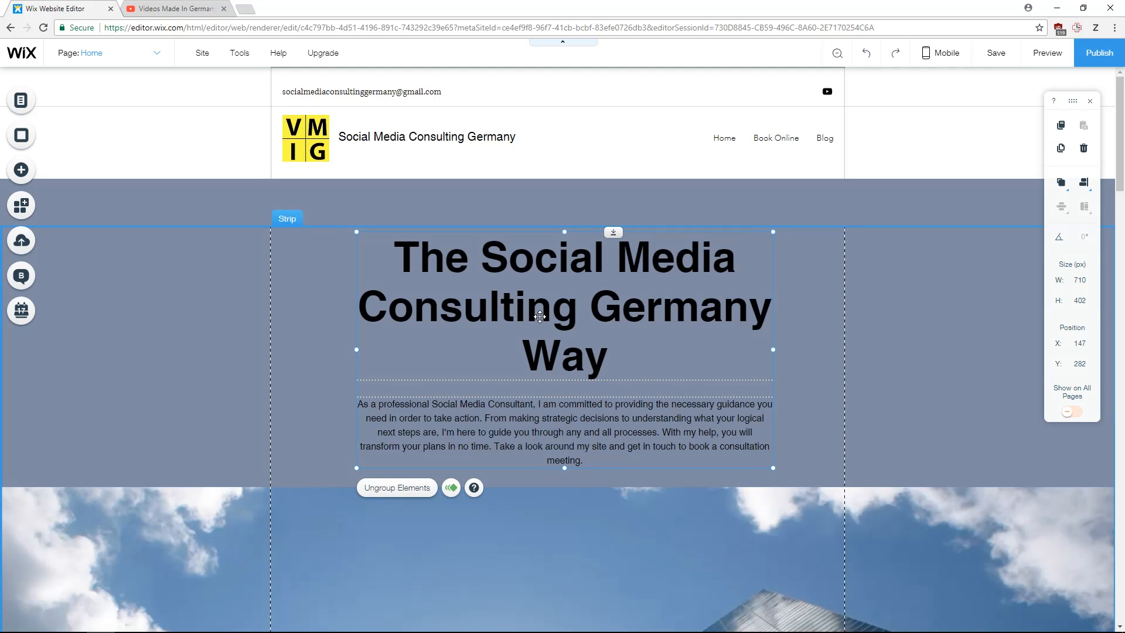
mouse_move(569, 311)
left_mouse_down()
mouse_move(492, 317)
mouse_move(507, 318)
left_mouse_up()
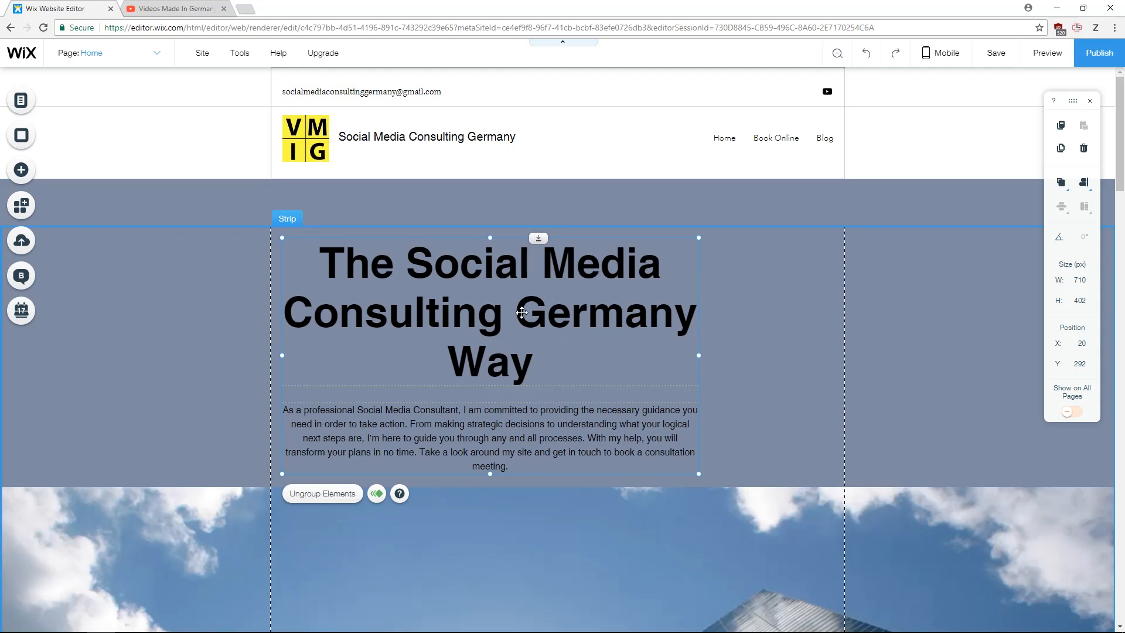
key("Left")
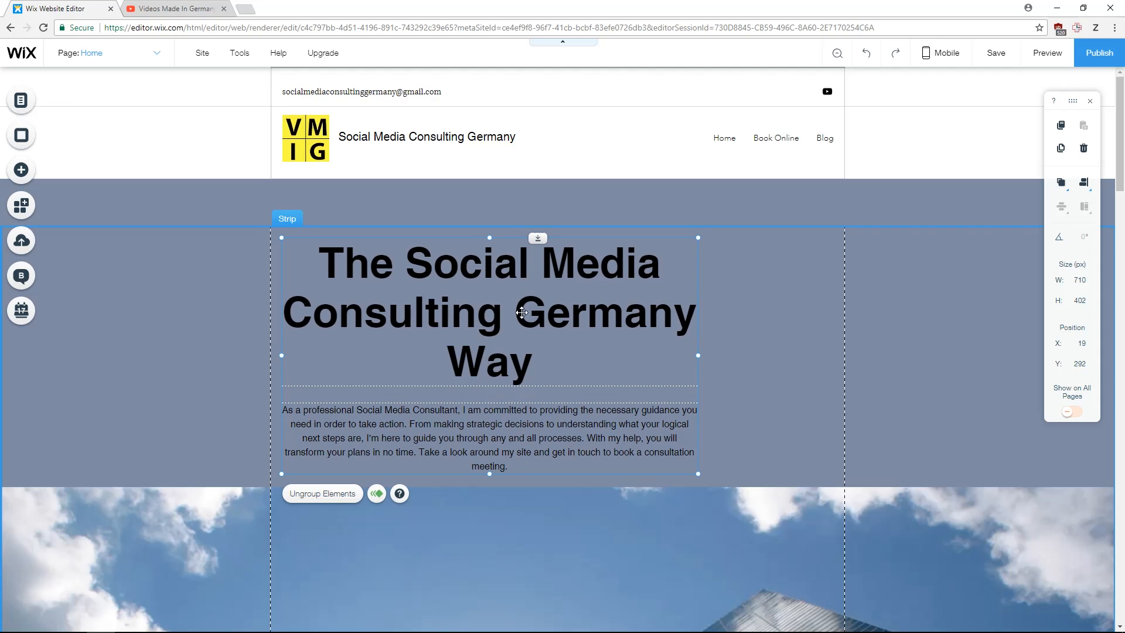
key("Left")
key("Escape")
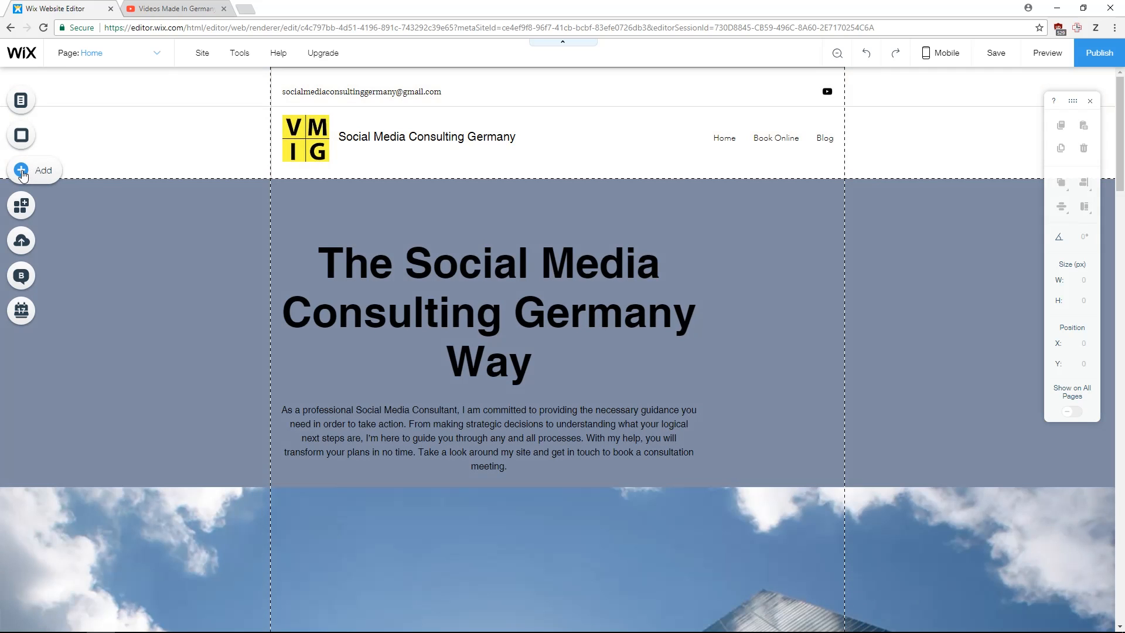
Step: Drag a Contact Us button from Add > Button onto the hero strip beside the headline
left_click(22, 176)
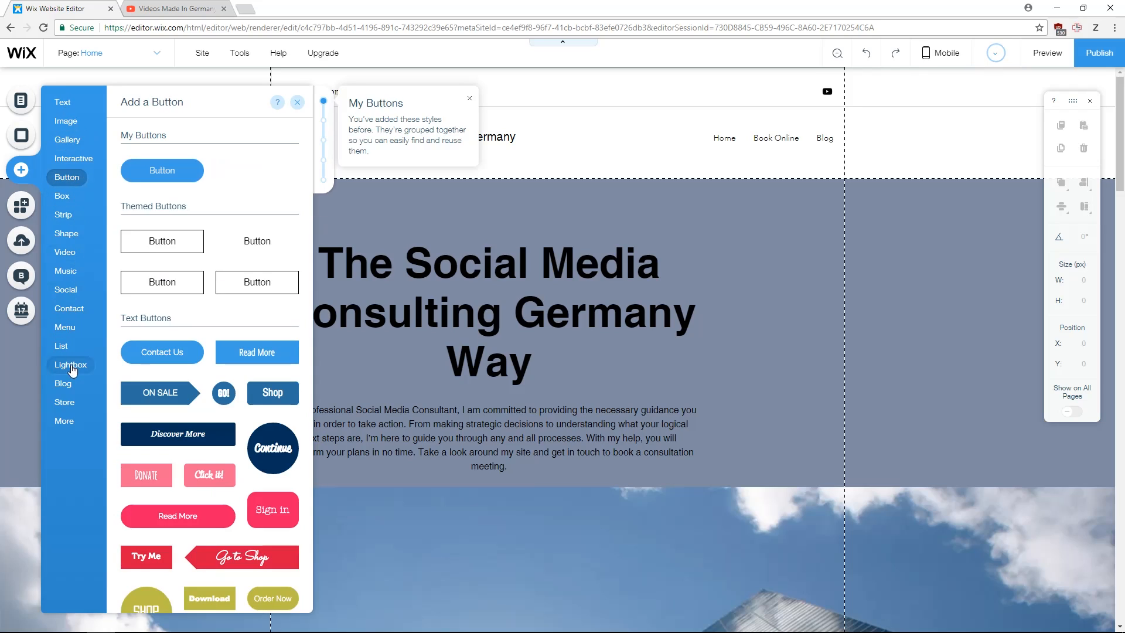
mouse_move(68, 418)
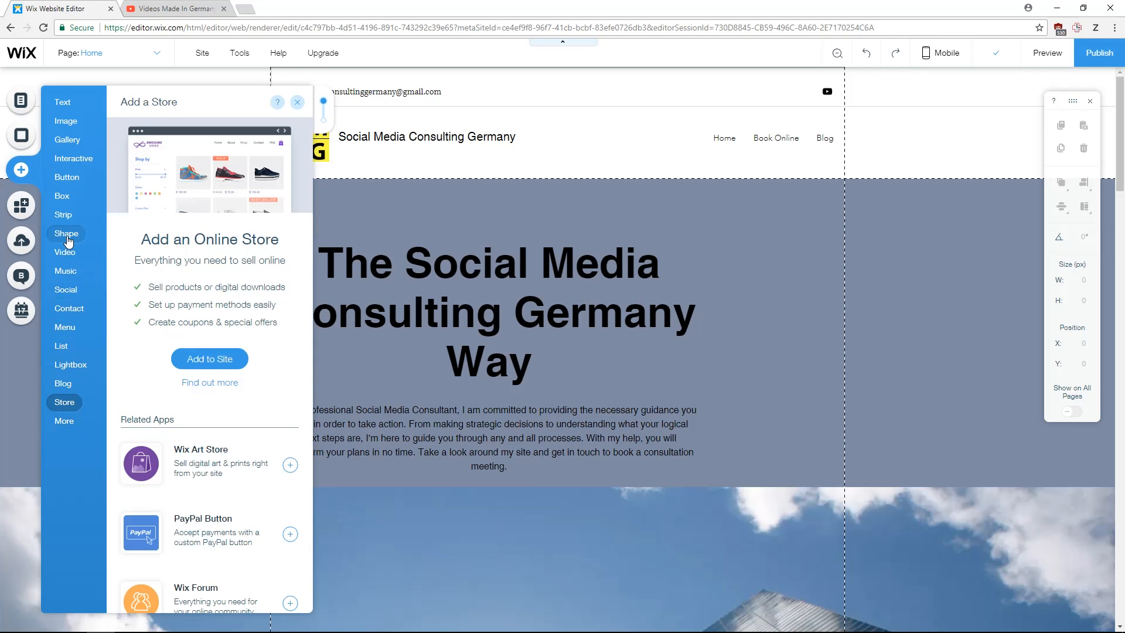
mouse_move(78, 186)
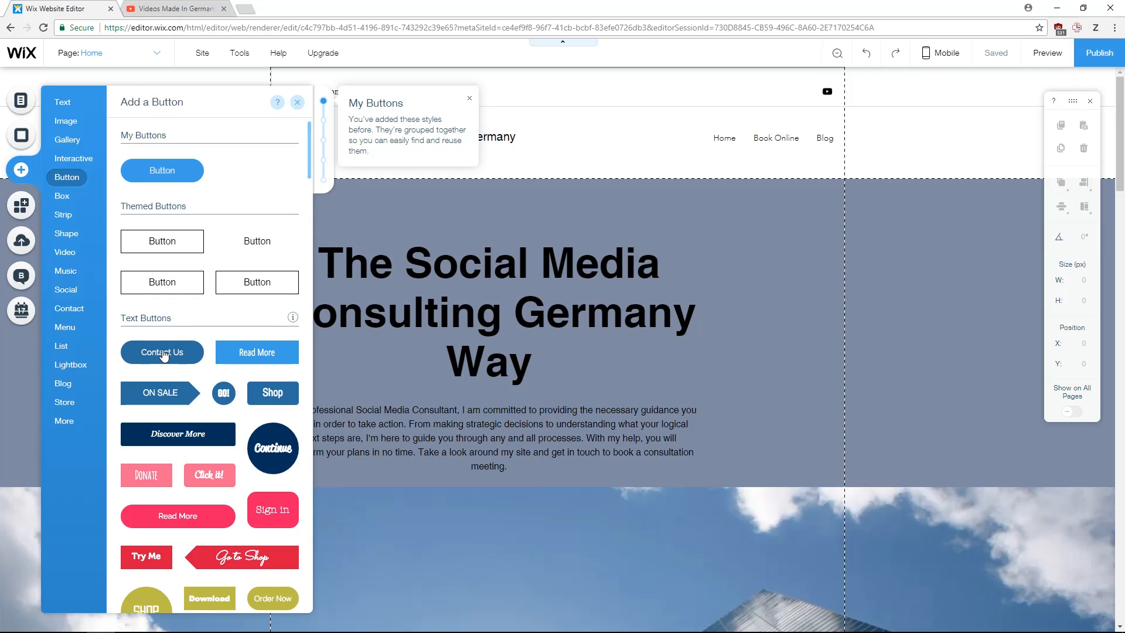
left_click_drag(167, 359, 776, 354)
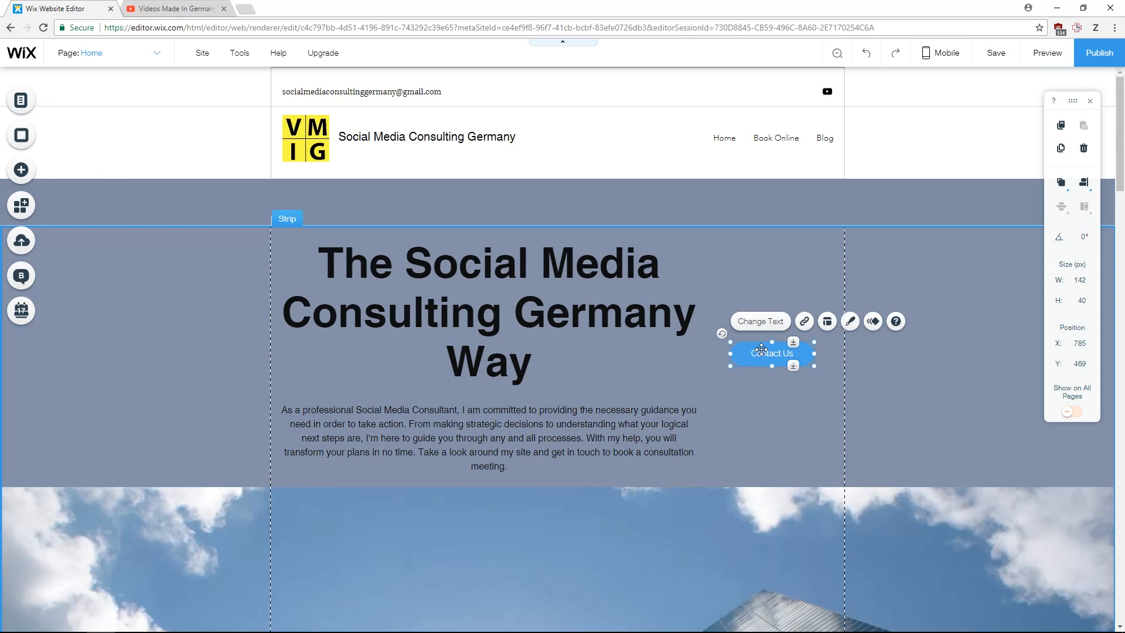
Step: Link the Contact Us button to the Book Online page
left_click(766, 375)
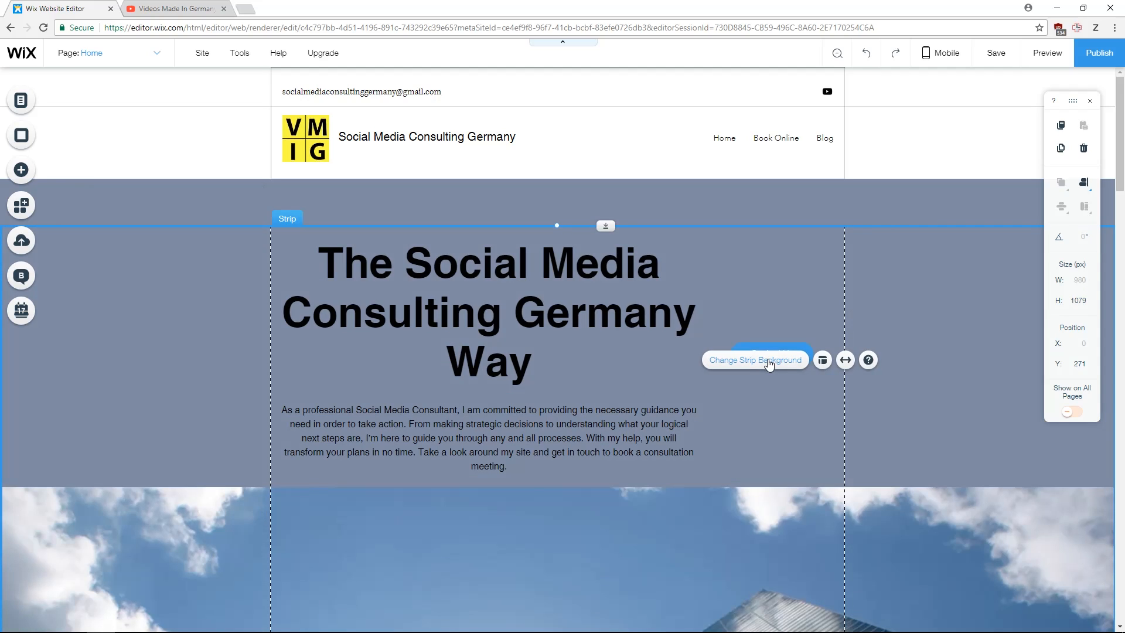
left_click(765, 357)
left_click(754, 353)
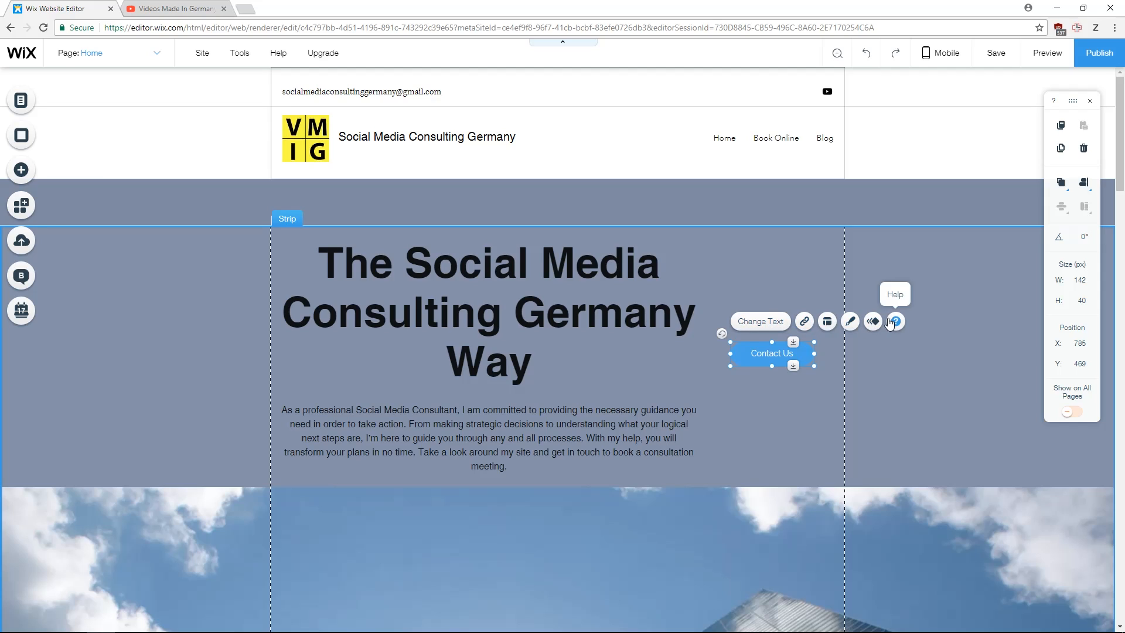
left_click(803, 321)
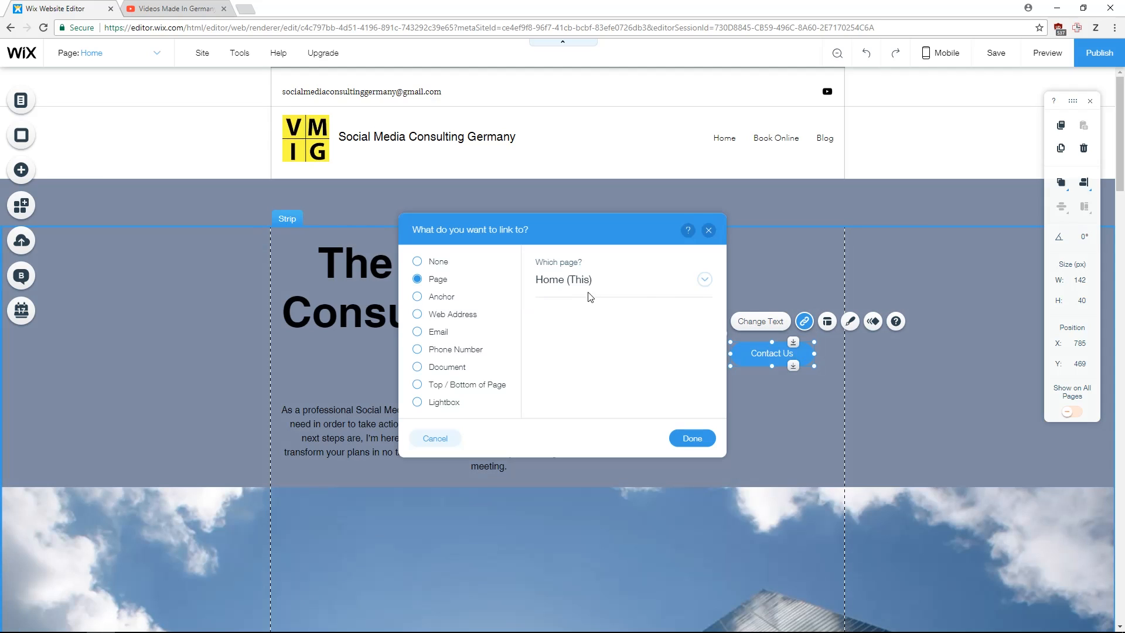
left_click(701, 286)
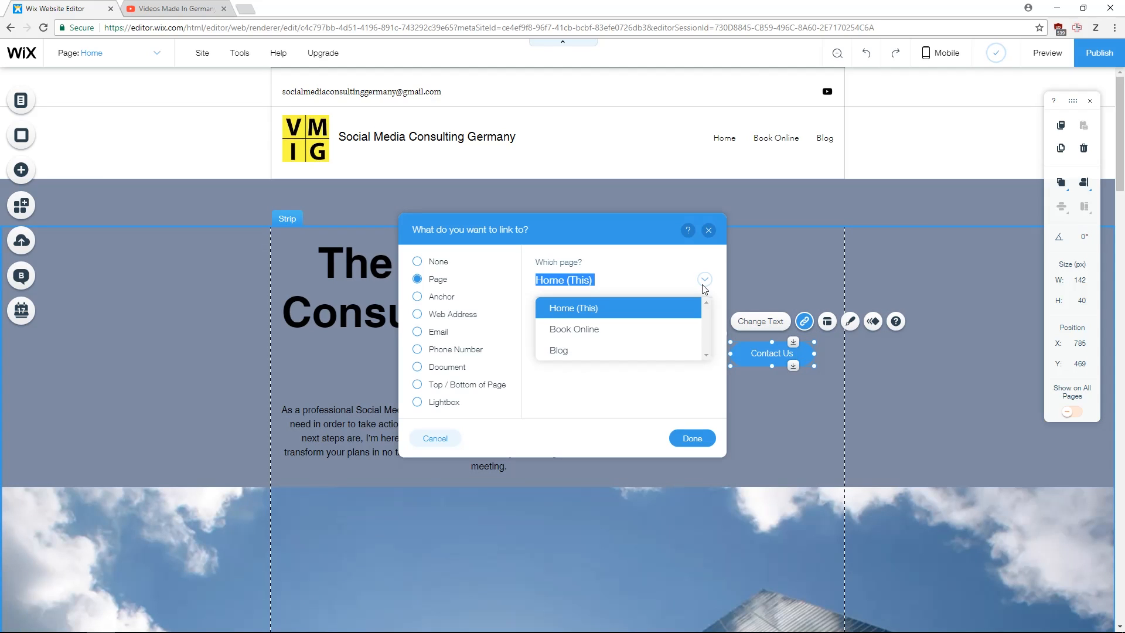
left_click(602, 329)
left_click(690, 448)
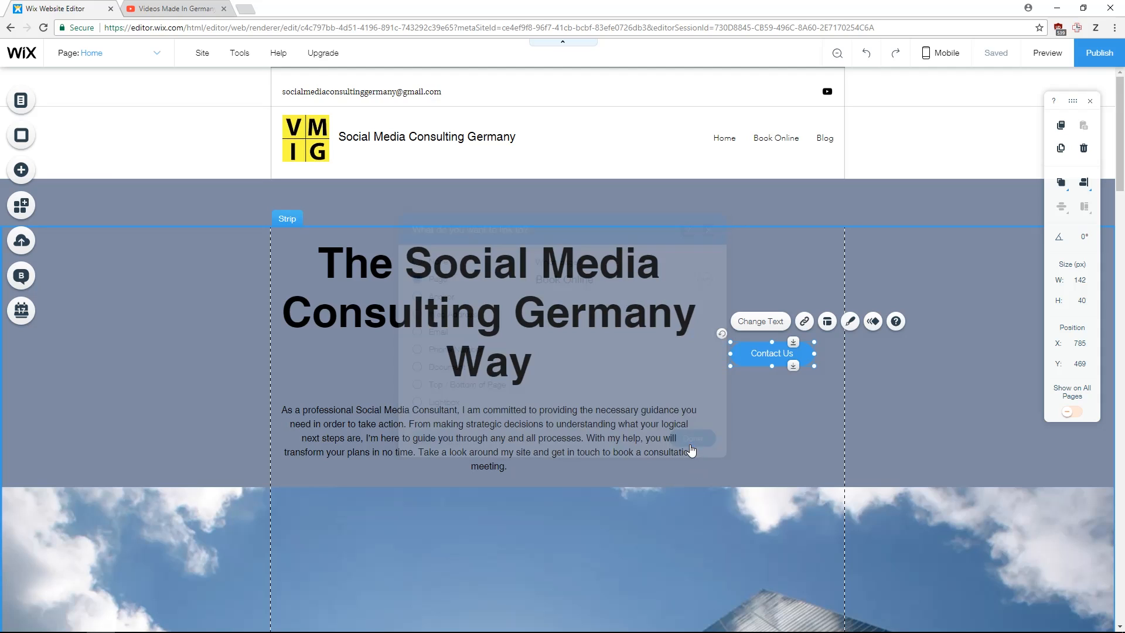
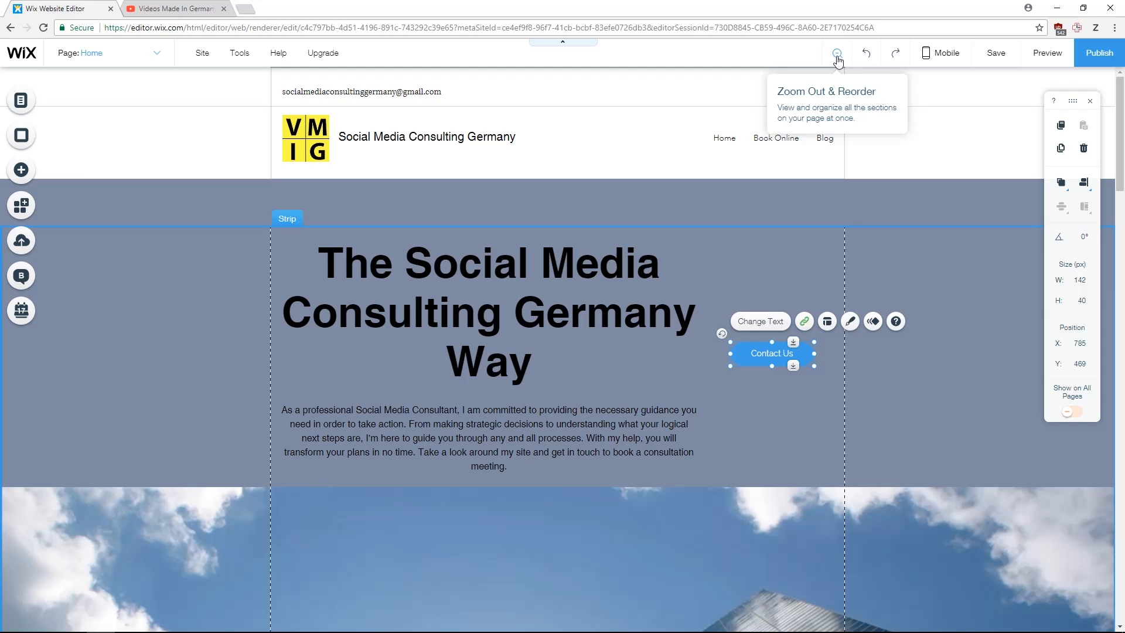
Step: Reorder the Home page sections in Zoom Out so Contact Me sits below Subscribe, above the footer
left_click(838, 57)
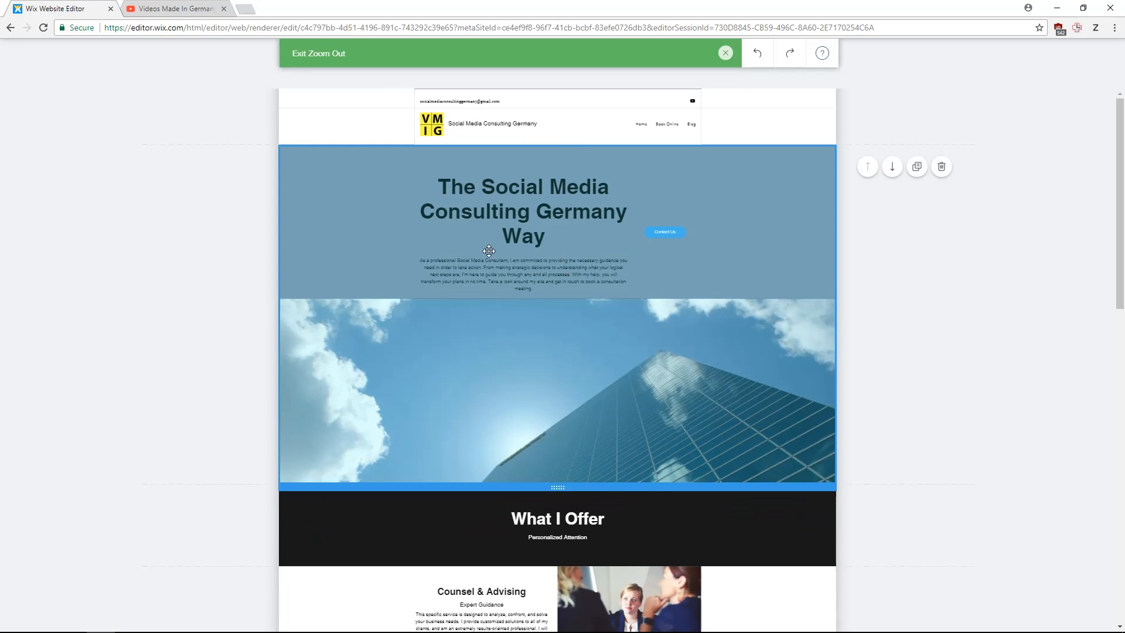
scroll(537, 233, "down", 2)
scroll(538, 233, "down", 7)
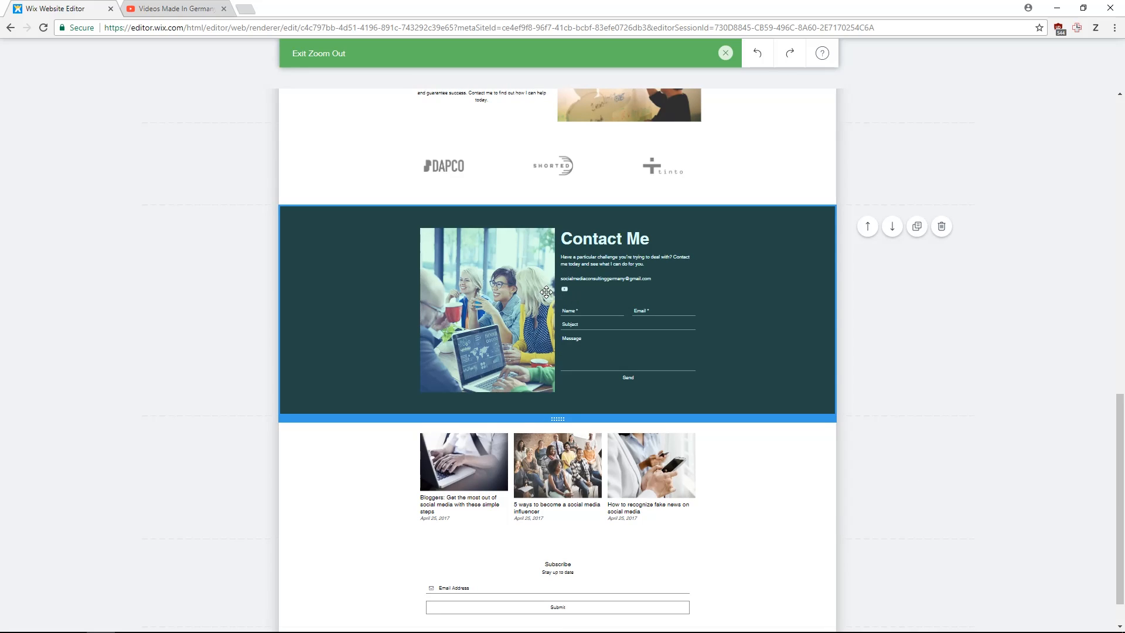
left_click_drag(673, 298, 625, 133)
scroll(641, 188, "up", 3)
left_click_drag(609, 337, 623, 467)
left_click_drag(607, 379, 579, 520)
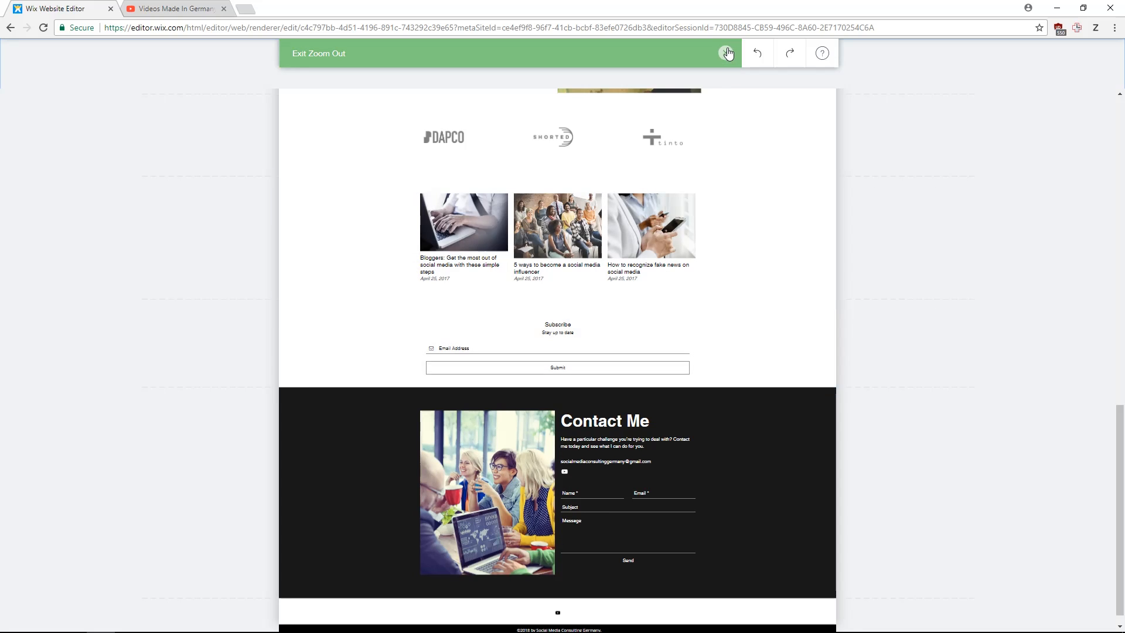
left_click(726, 54)
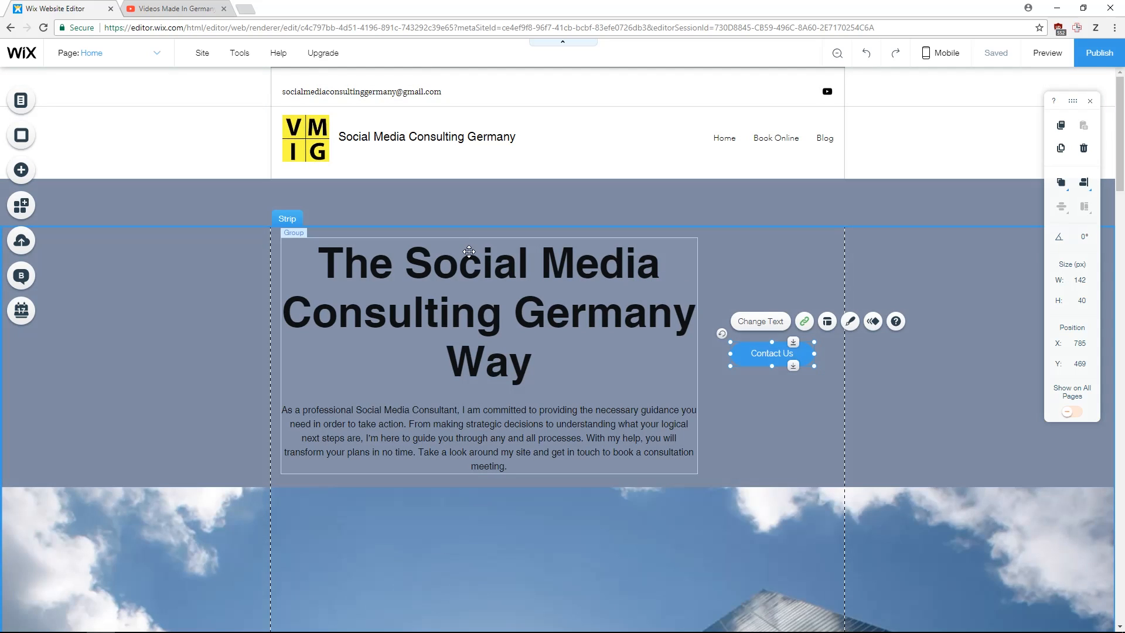
Step: Add a blank page through Manage Pages, keeping the default name New Page
left_click(157, 59)
left_click(124, 201)
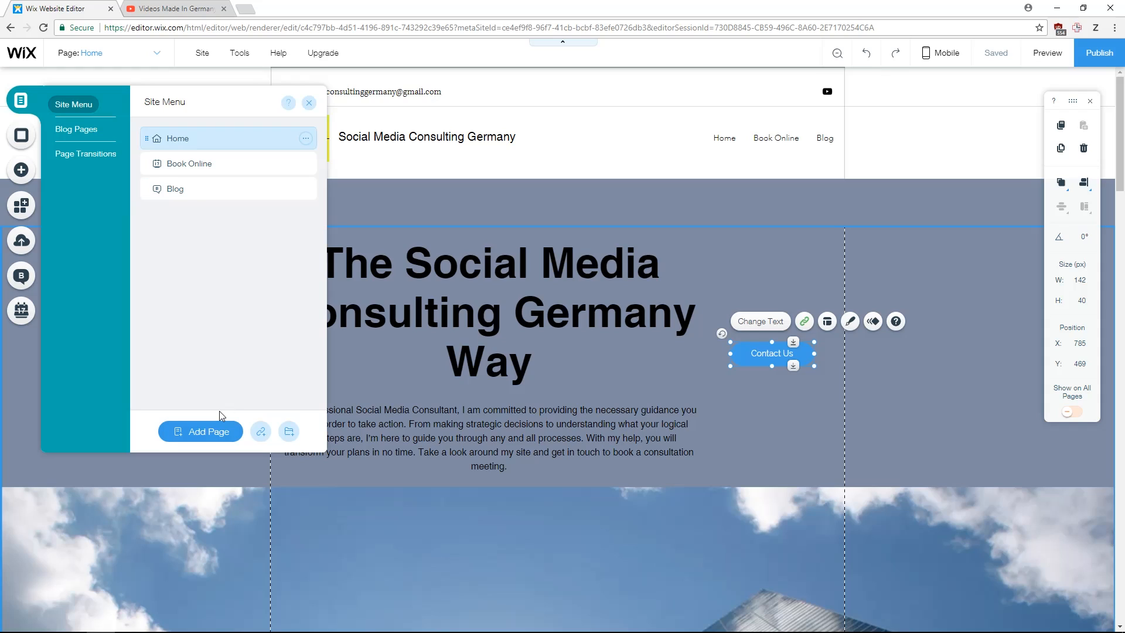
left_click(210, 431)
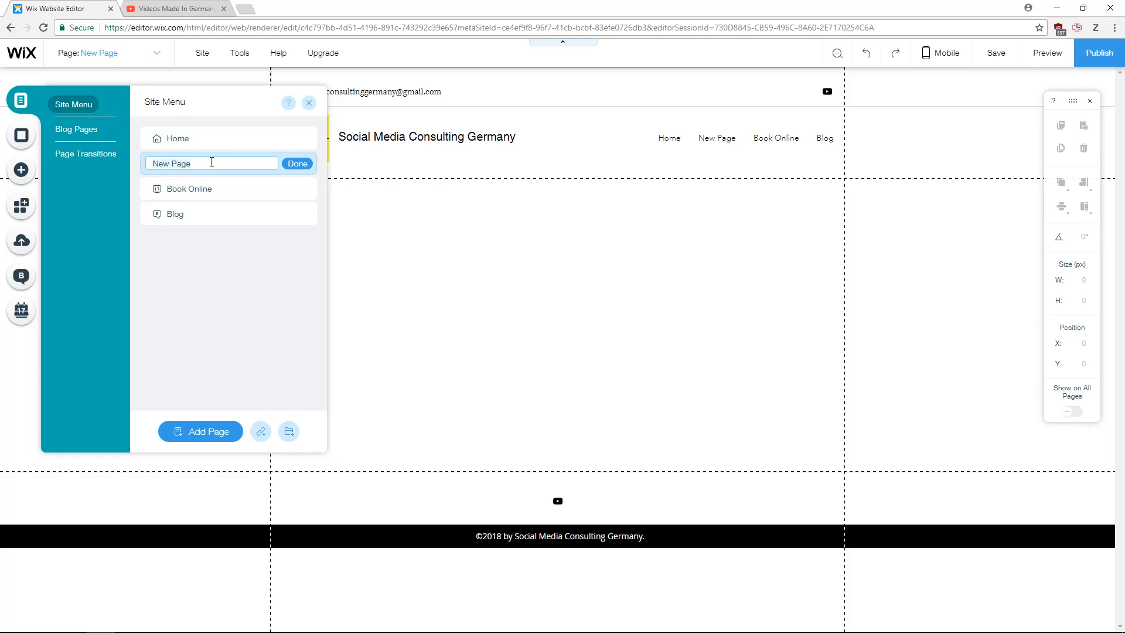
left_click(297, 165)
left_click(307, 104)
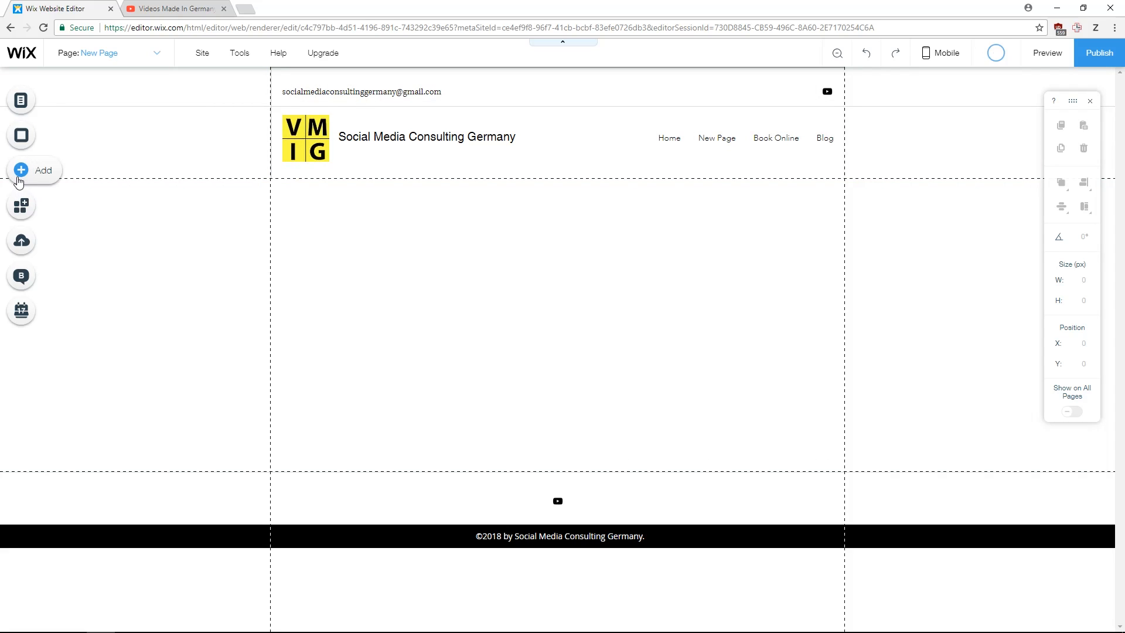
Step: Place a black strip on New Page and stretch it taller
left_click(25, 178)
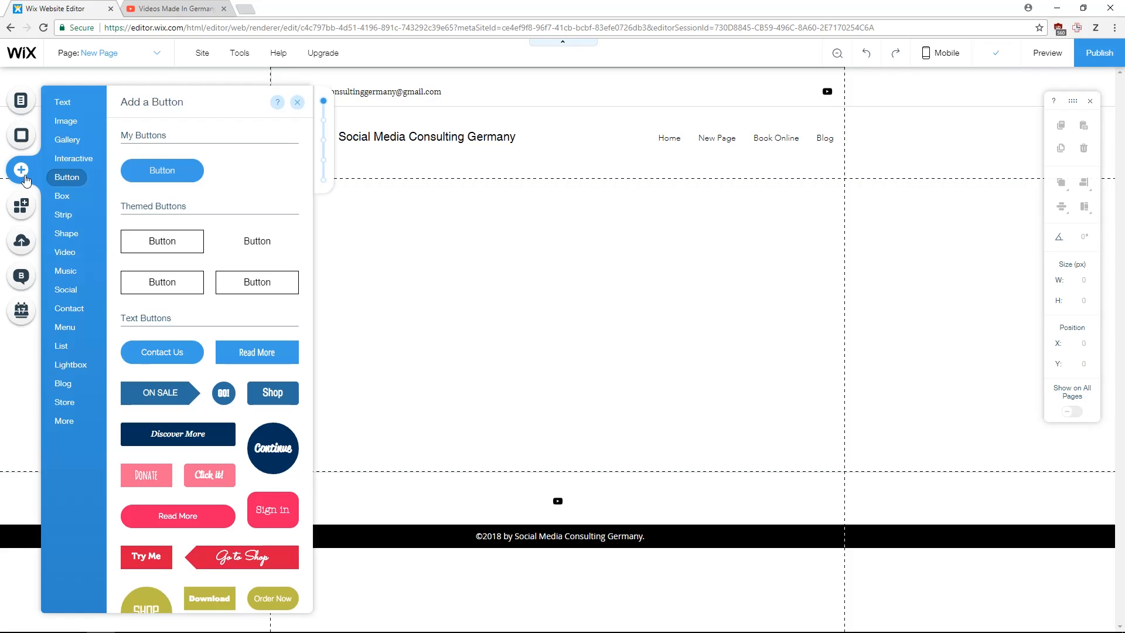
mouse_move(67, 218)
left_click_drag(155, 212, 567, 279)
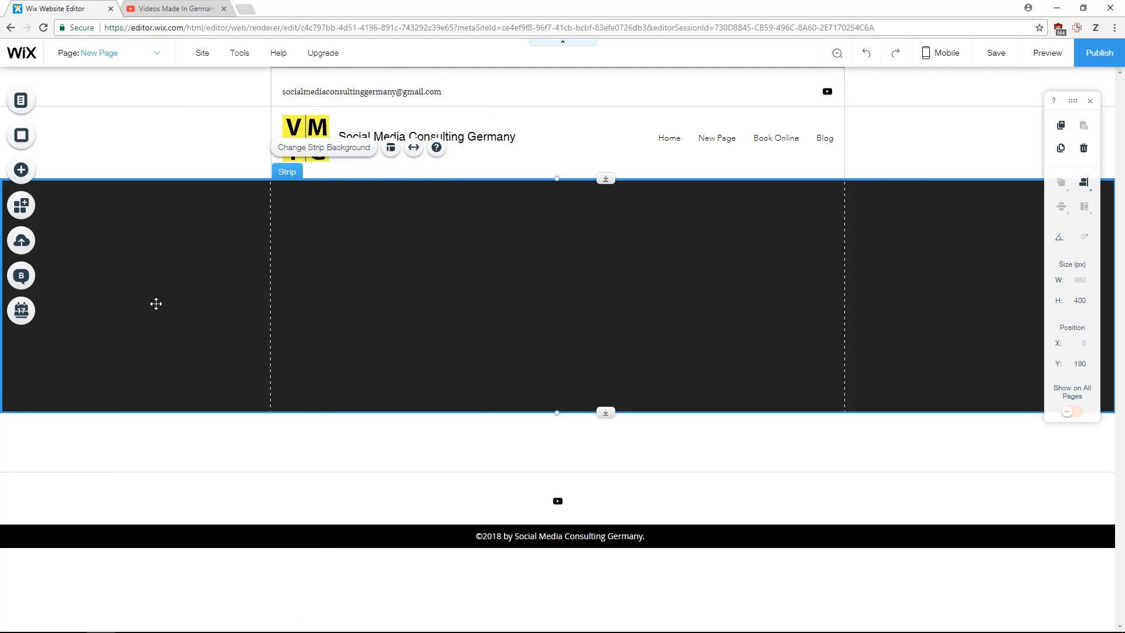
left_click_drag(609, 413, 617, 482)
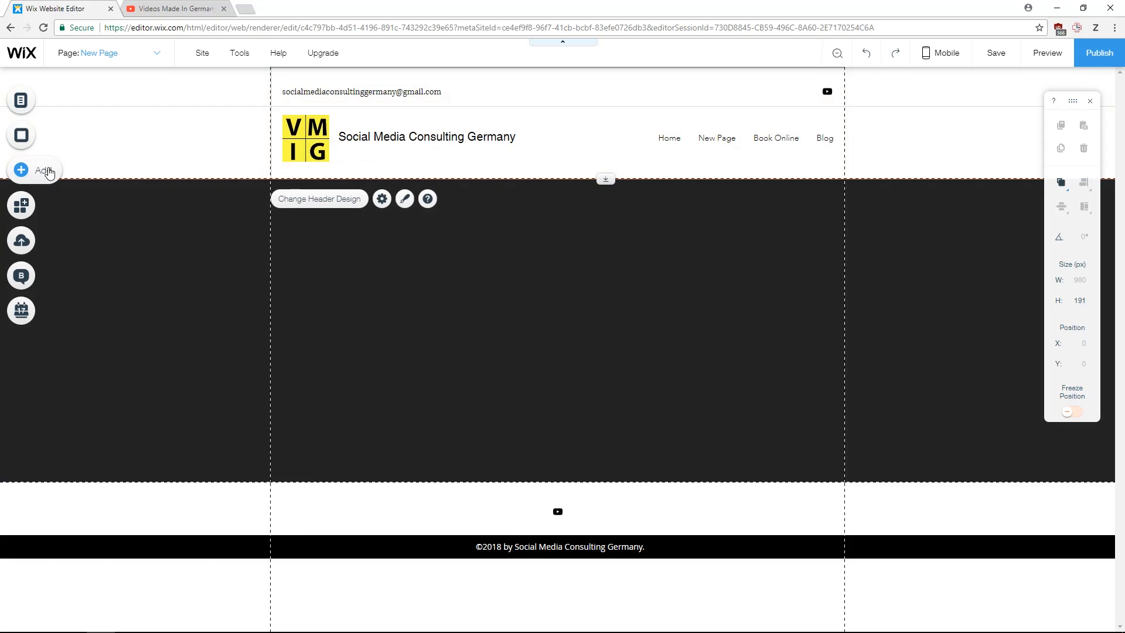
Step: Add a Page Title heading onto the dark strip and make its text white
left_click(42, 171)
left_click(63, 112)
left_click_drag(187, 201, 516, 236)
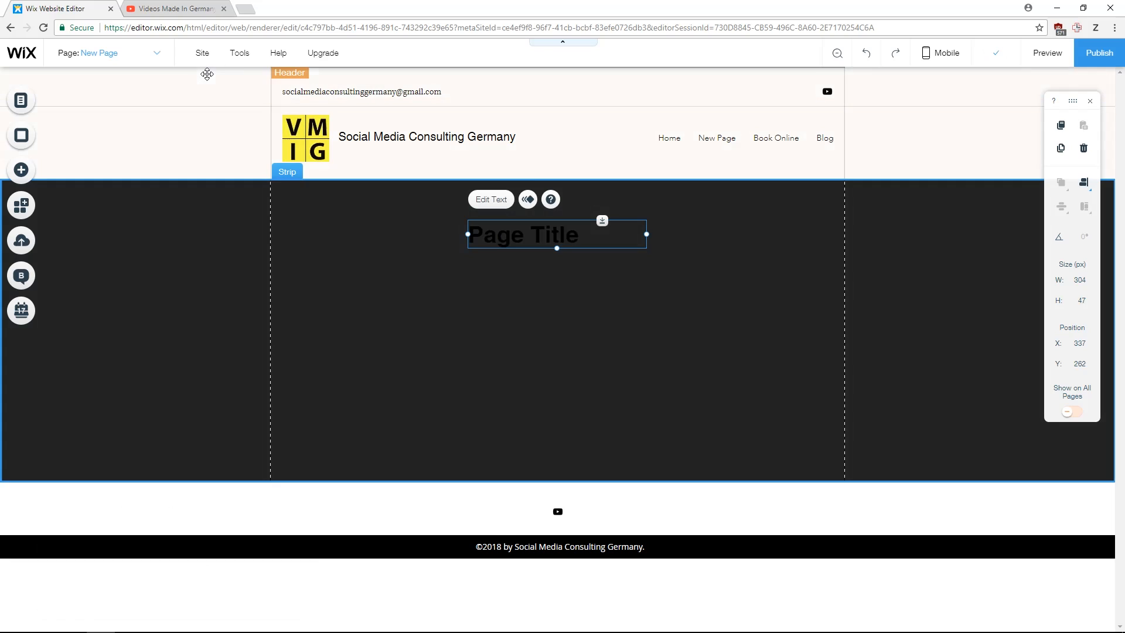
mouse_move(243, 65)
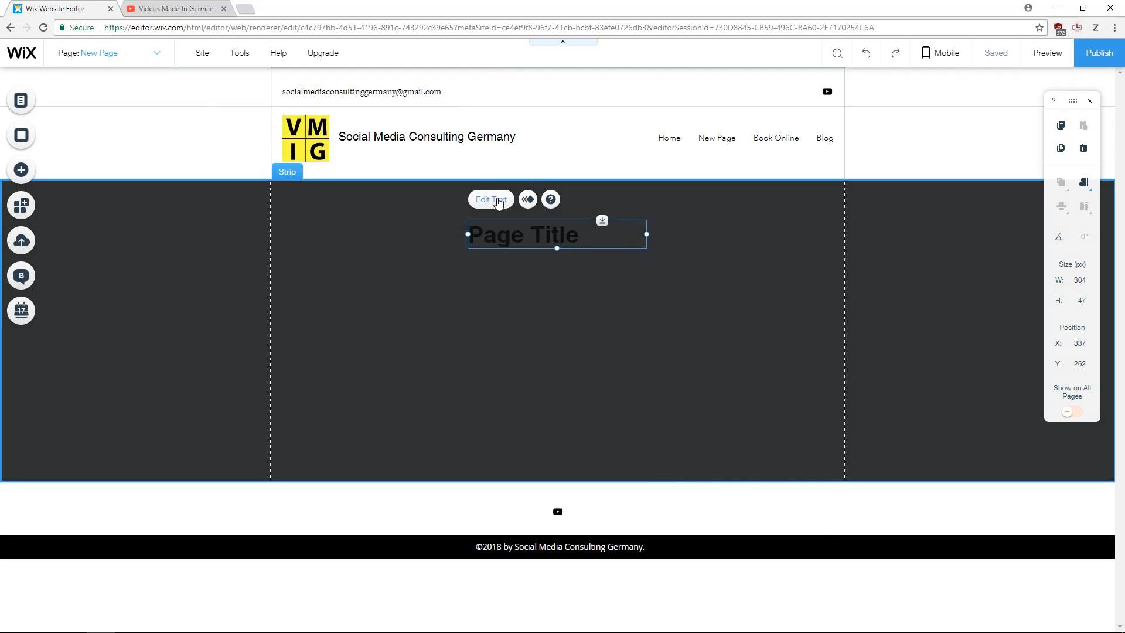
left_click(491, 199)
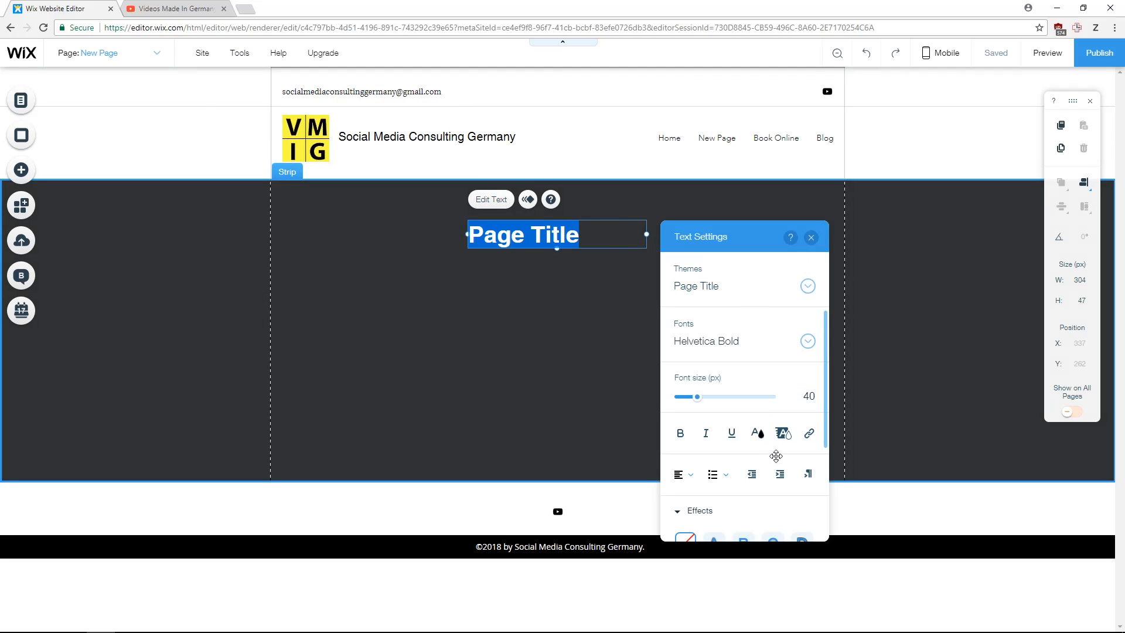
scroll(766, 456, "down", 3)
scroll(761, 422, "up", 3)
left_click(758, 408)
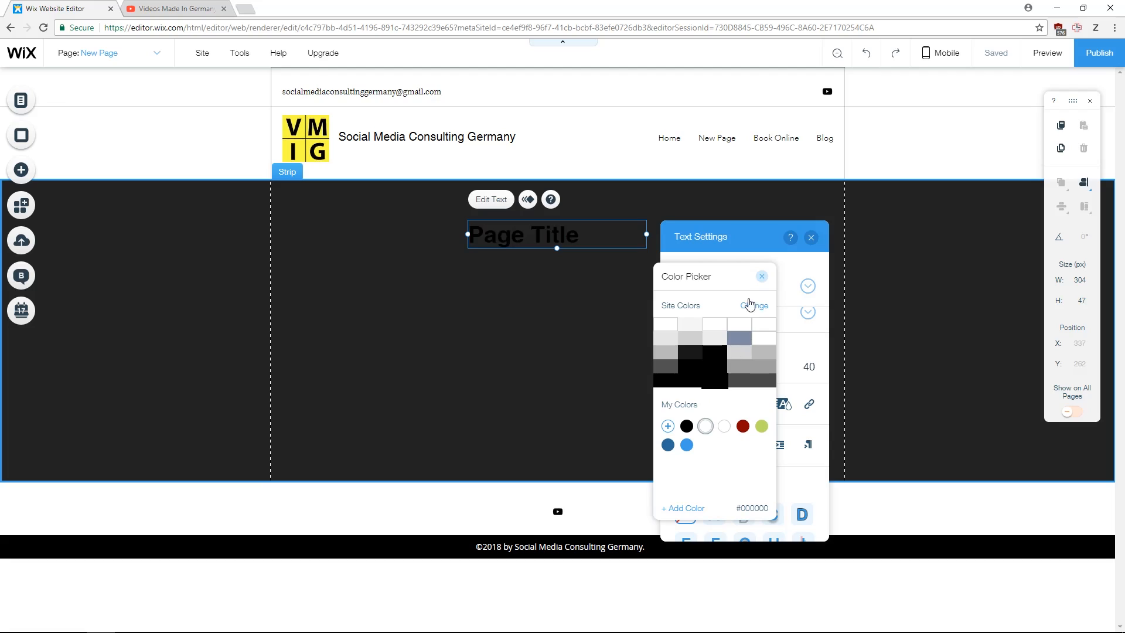
left_click(762, 276)
left_click(811, 237)
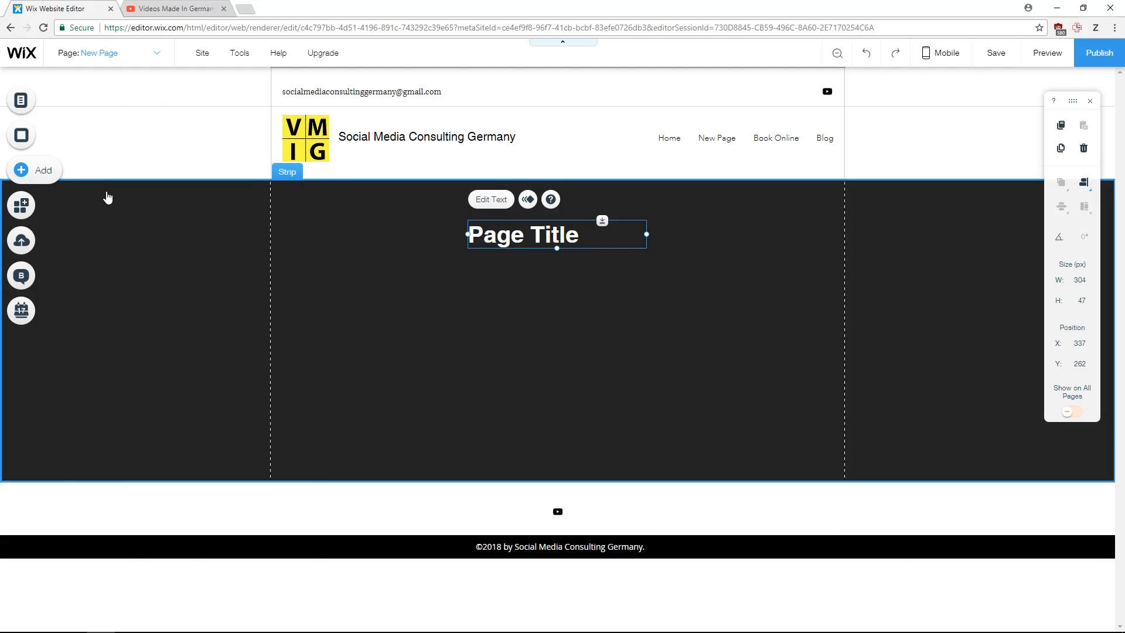
Step: Add the blue molecules network image from the Abstract free Wix images and nudge it under the title
left_click(28, 175)
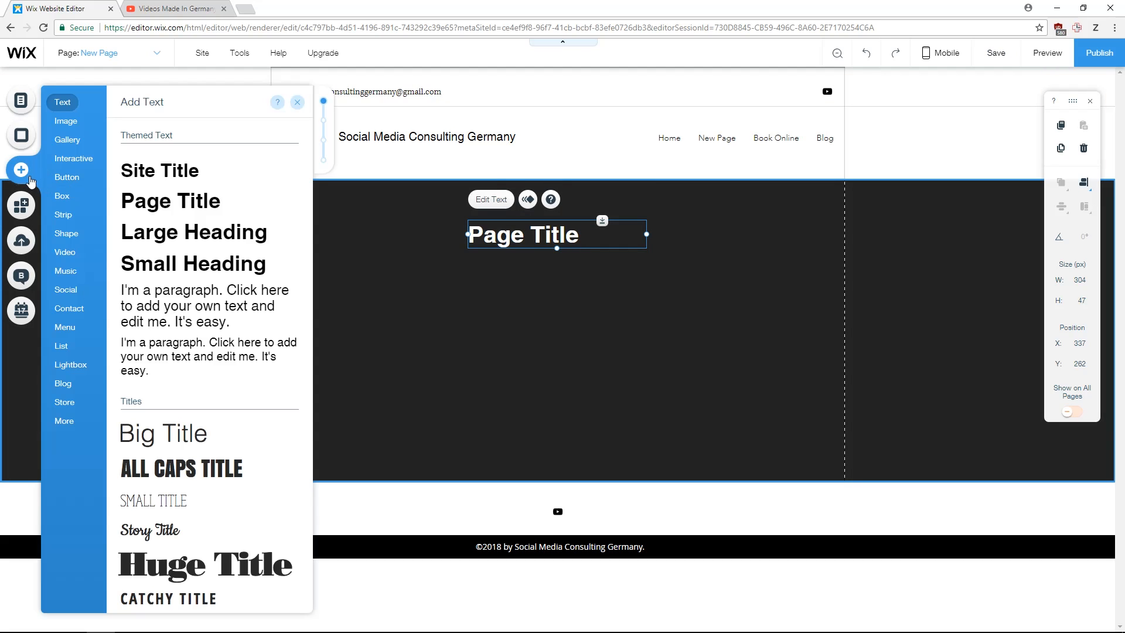
left_click(66, 121)
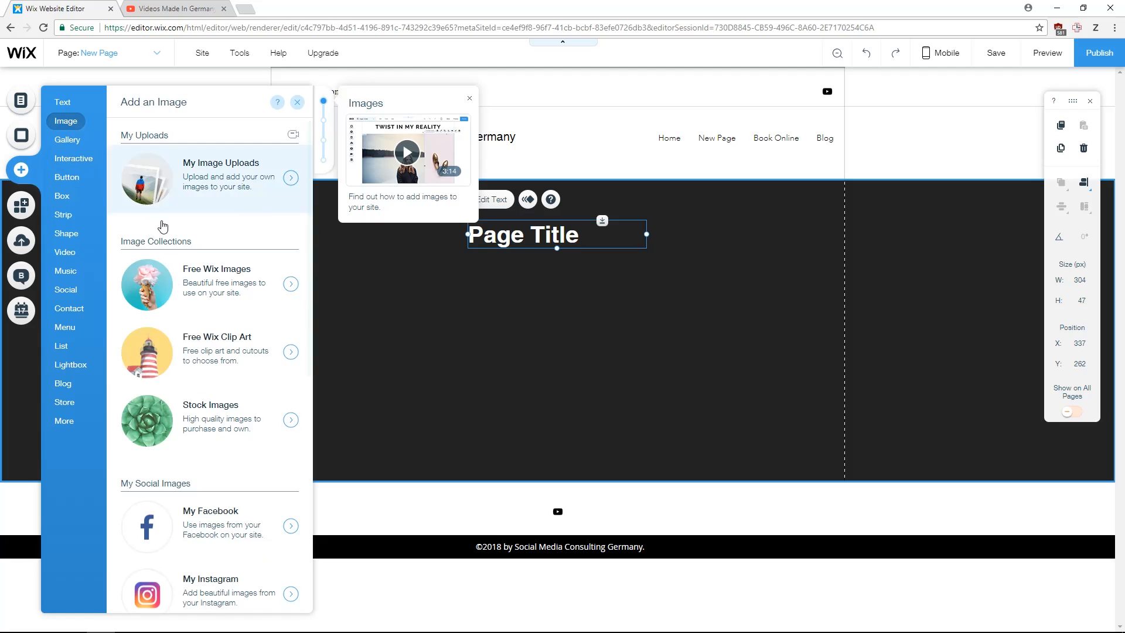
left_click(189, 296)
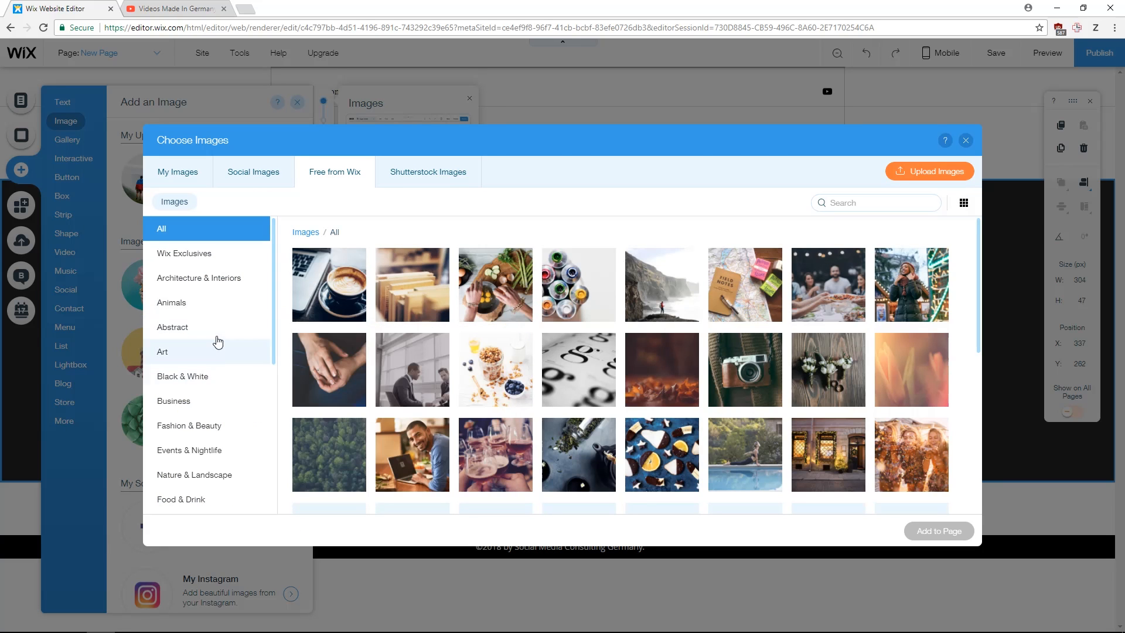
left_click(214, 326)
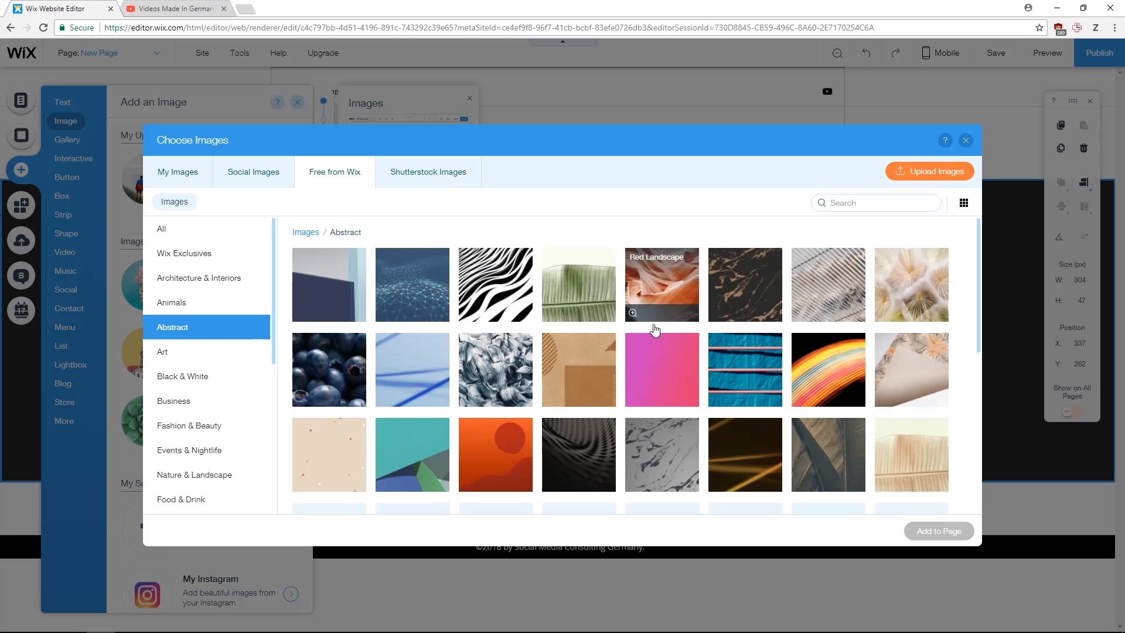
left_click(427, 293)
left_click(951, 530)
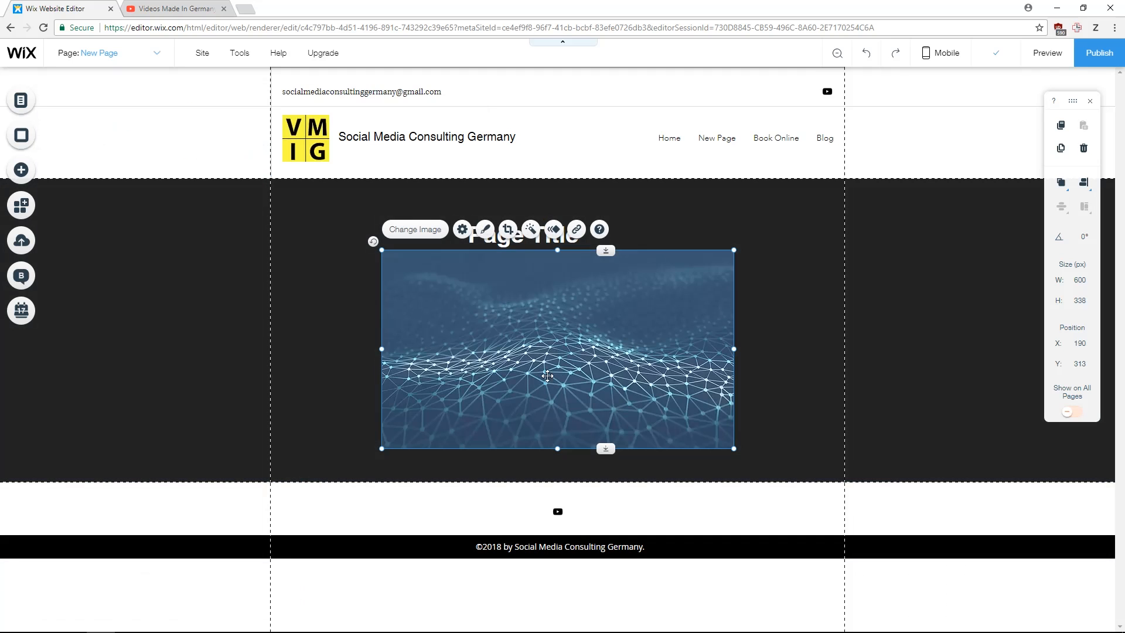
mouse_move(540, 359)
left_mouse_down()
mouse_move(529, 357)
mouse_move(540, 352)
left_mouse_up()
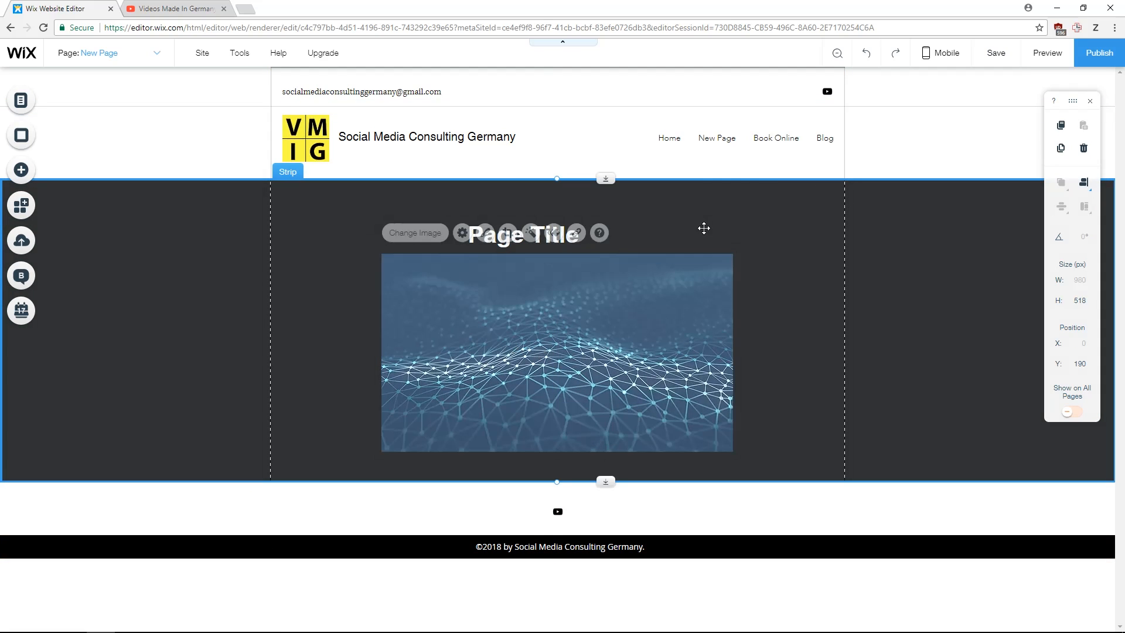
Step: Add a white strip below the dark Page Title strip
left_click(92, 184)
left_click(147, 172)
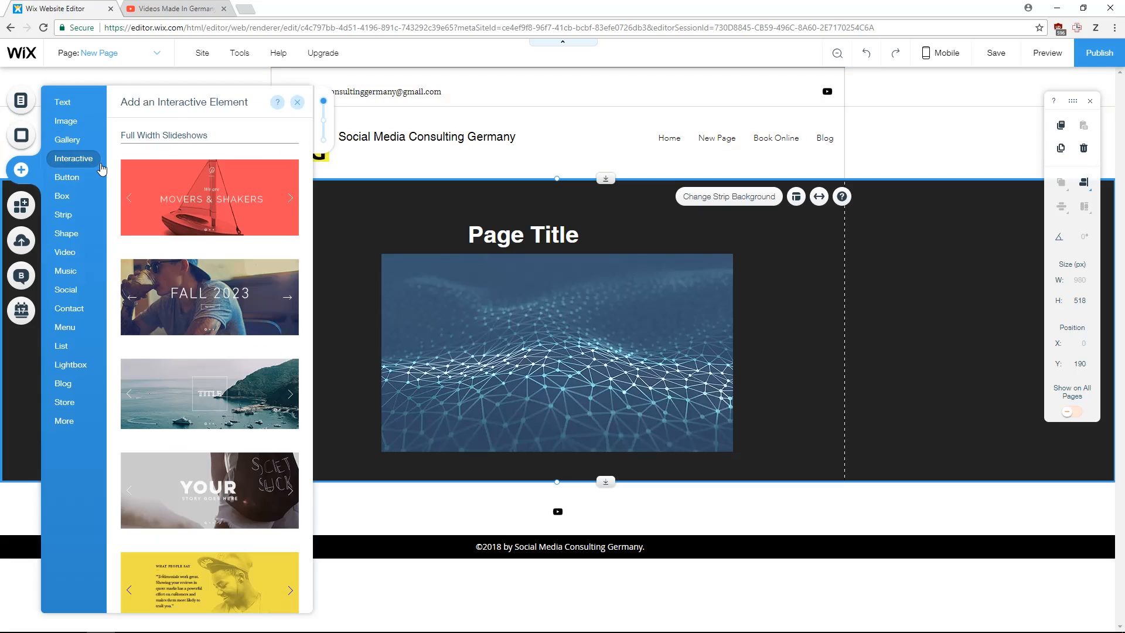
left_click(63, 215)
left_click_drag(237, 238, 624, 503)
scroll(560, 392, "down", 3)
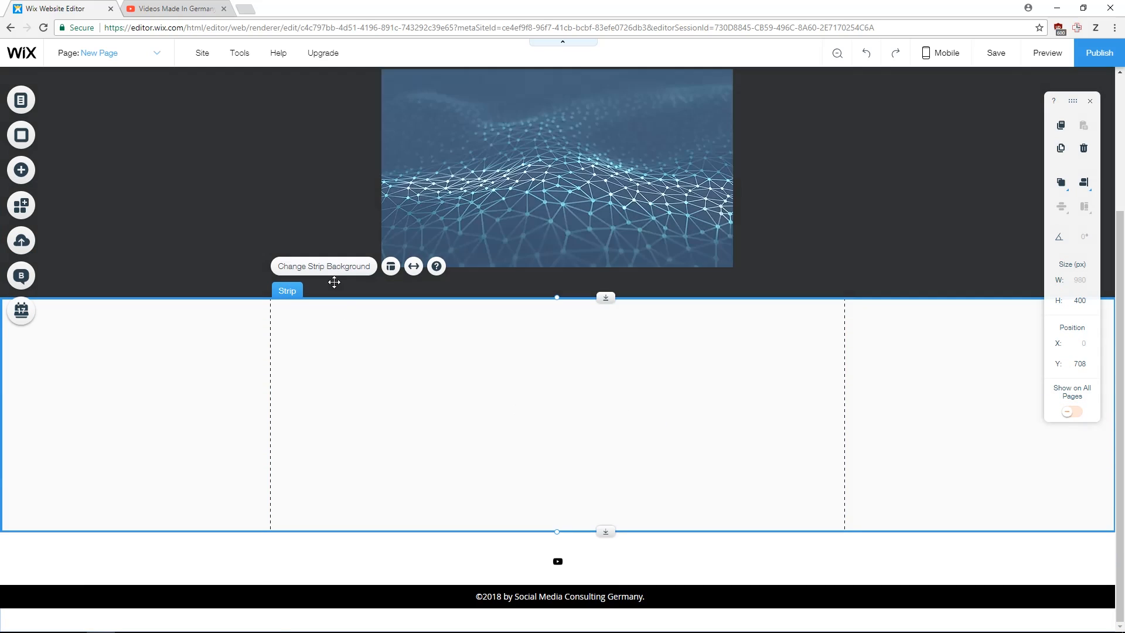
Step: Set the new strip's background to the free Rolling Tide beach sunset video
left_click(330, 272)
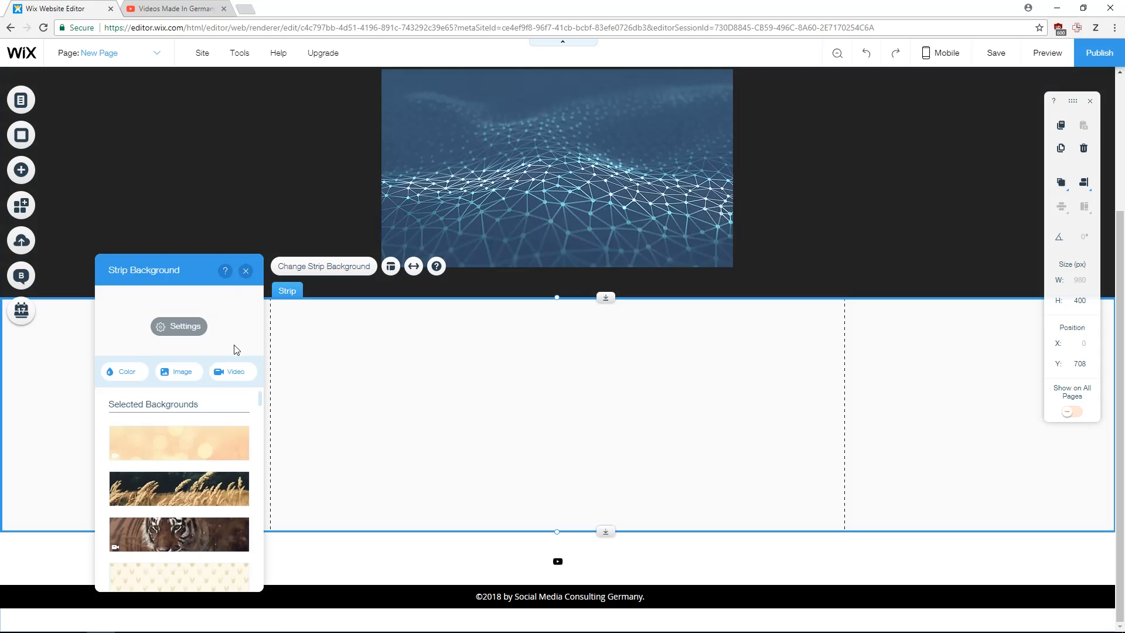
left_click(235, 372)
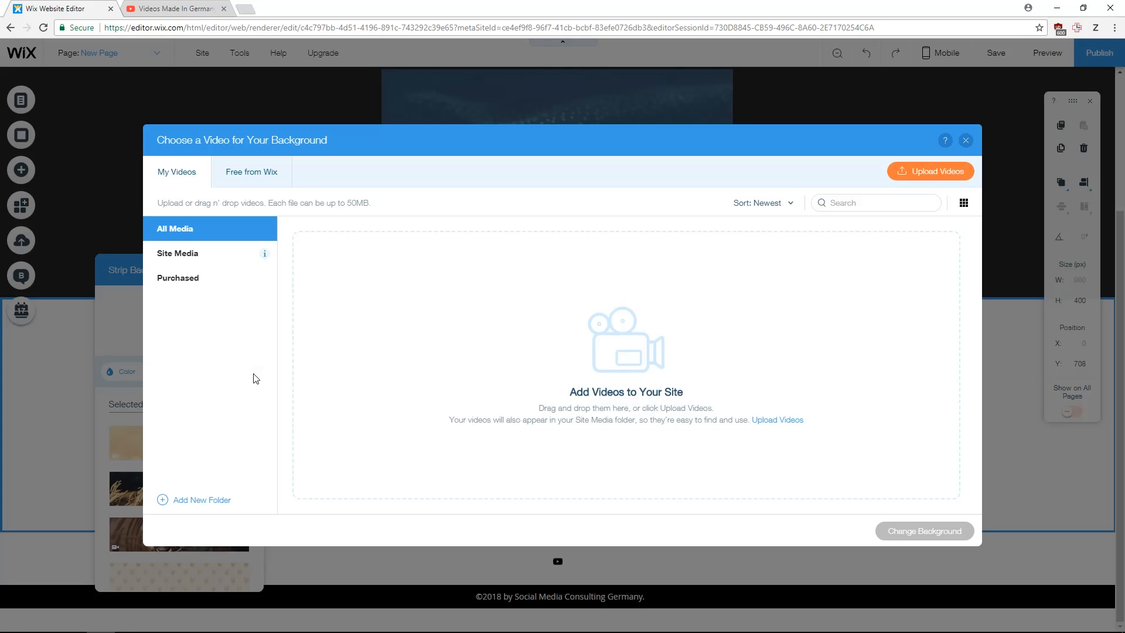
left_click(242, 178)
mouse_move(491, 317)
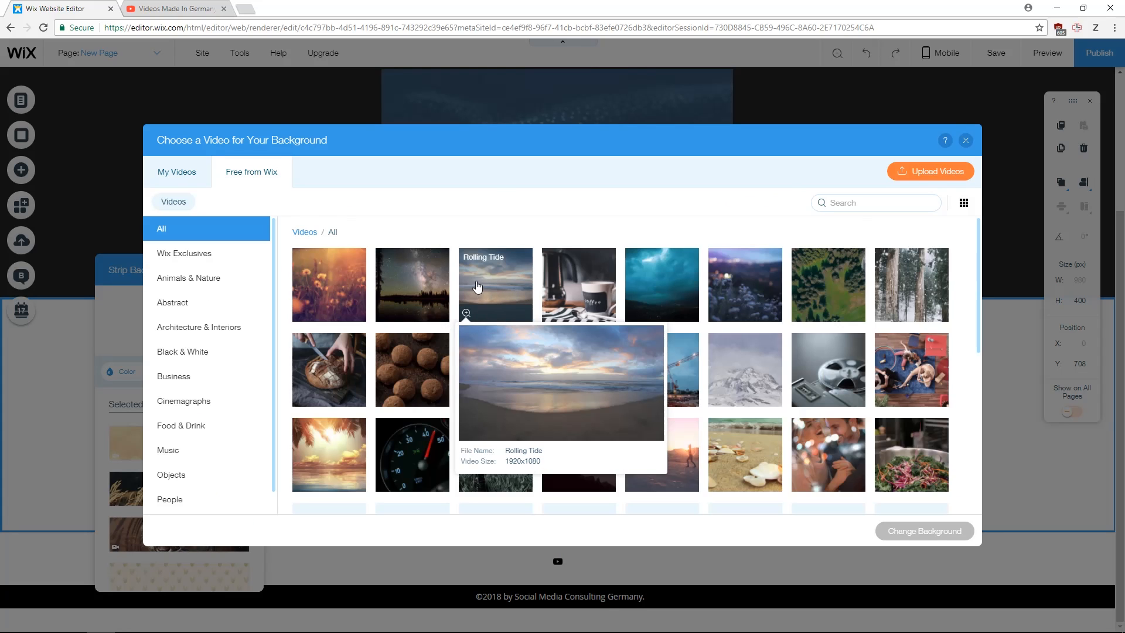
left_click(497, 286)
left_click(926, 532)
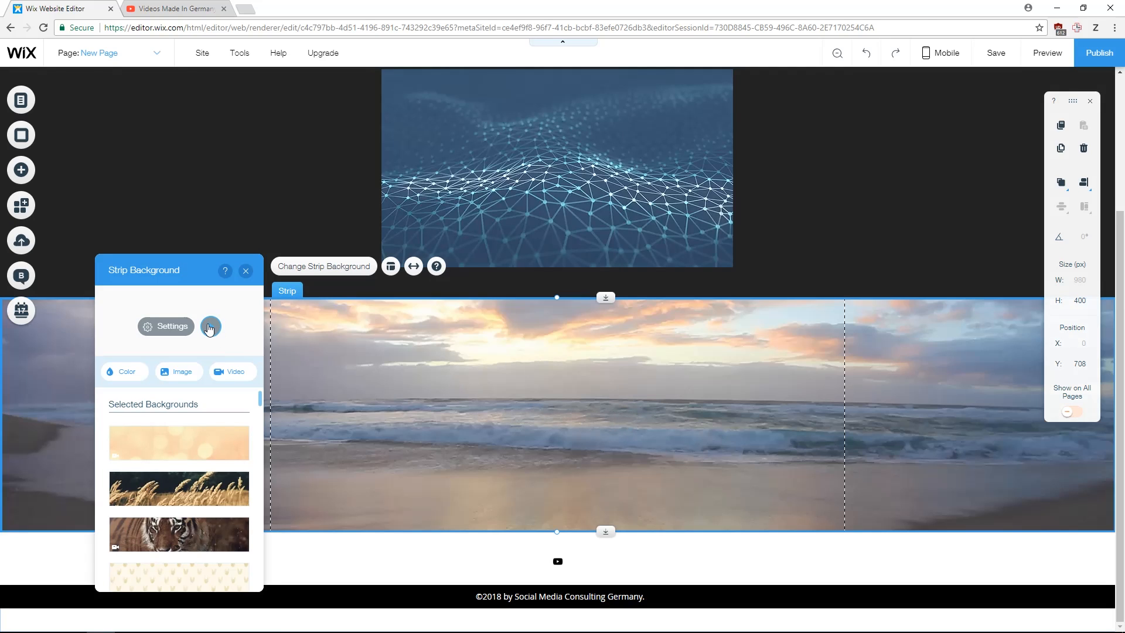
left_click(154, 326)
scroll(176, 410, "down", 5)
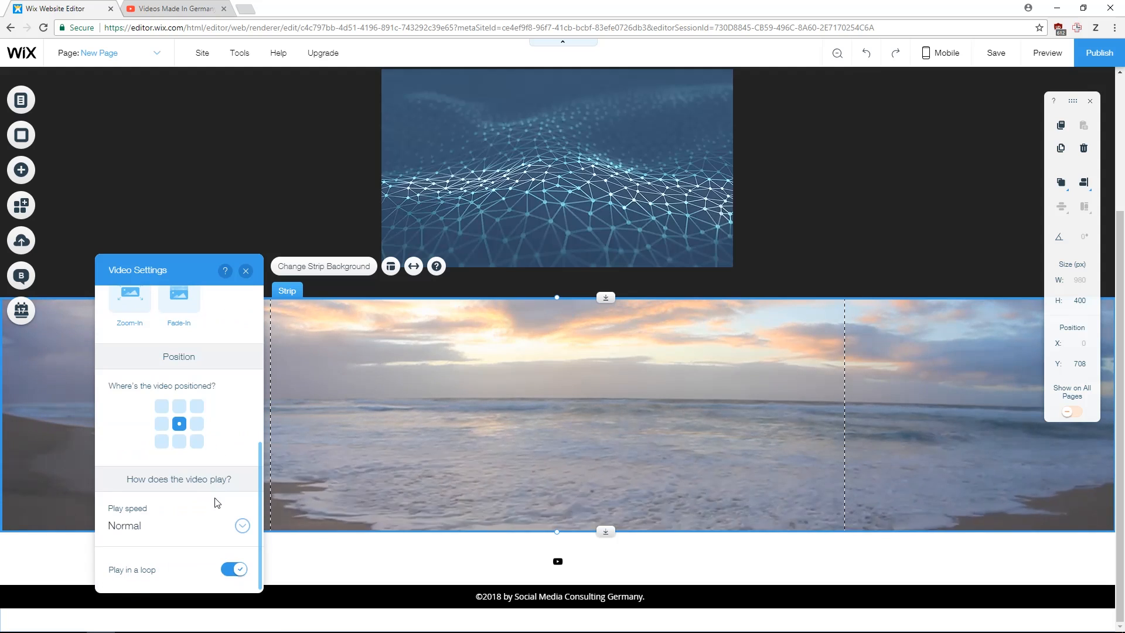
scroll(166, 469, "up", 5)
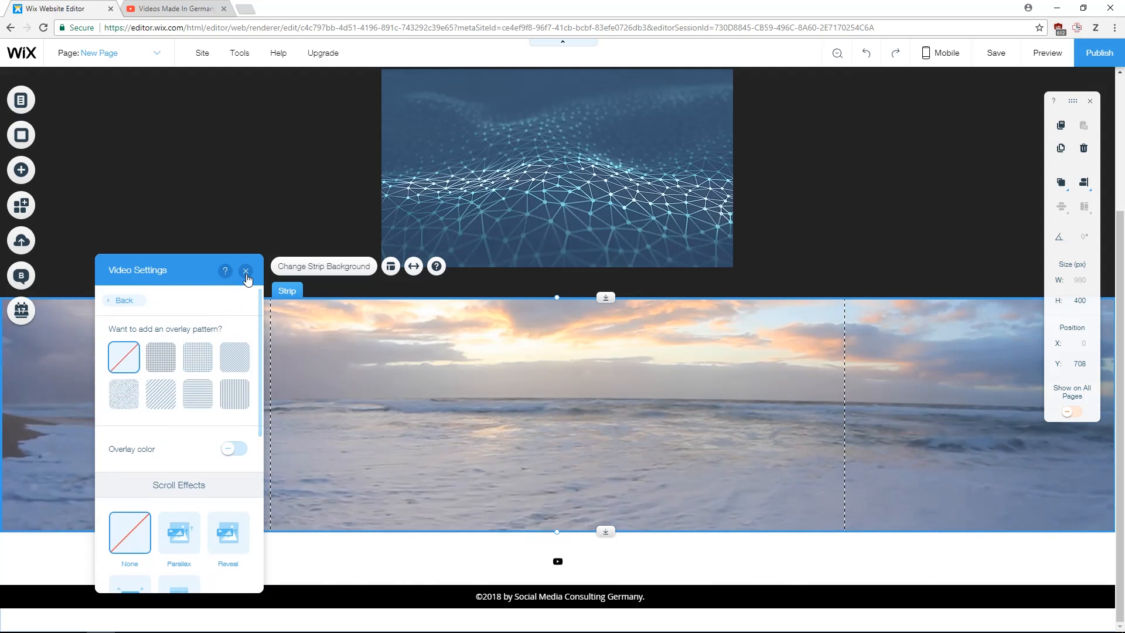
left_click(124, 299)
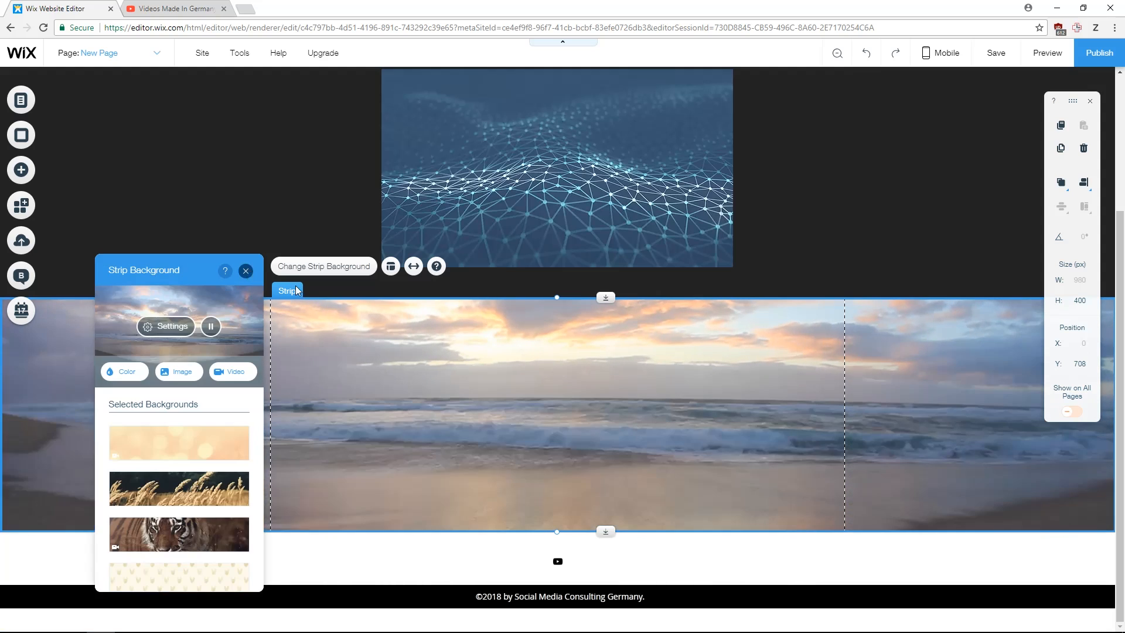
left_click(246, 270)
scroll(517, 396, "up", 3)
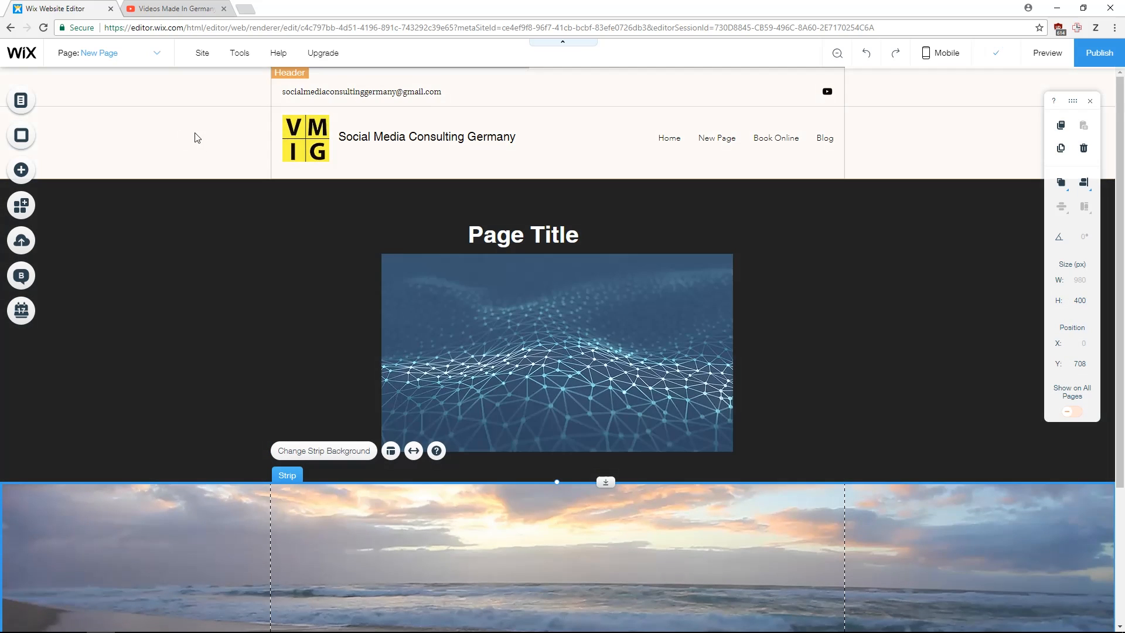
Step: Close the page background settings and, in Zoom Out, keep the Page Title strip above the beach strip
left_click(21, 140)
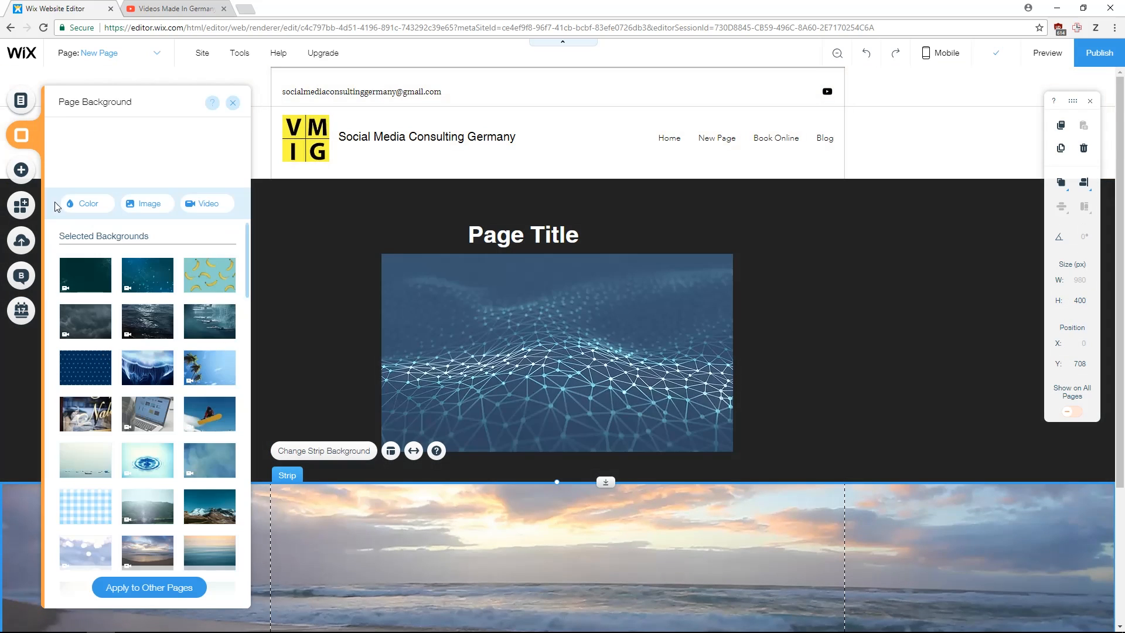
left_click(234, 106)
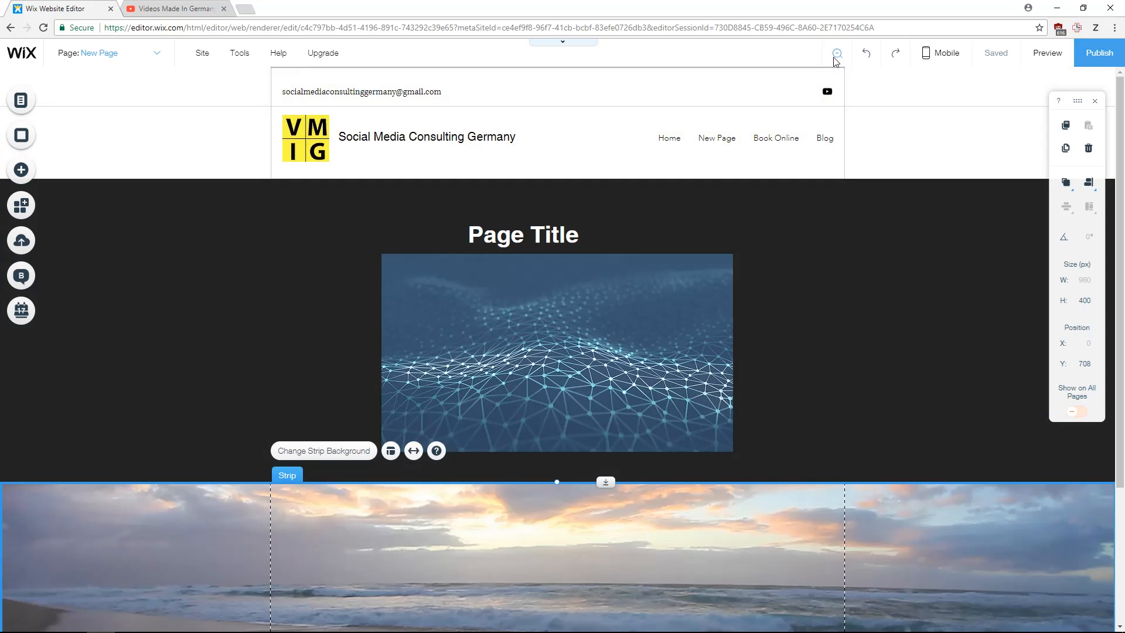
left_click(836, 56)
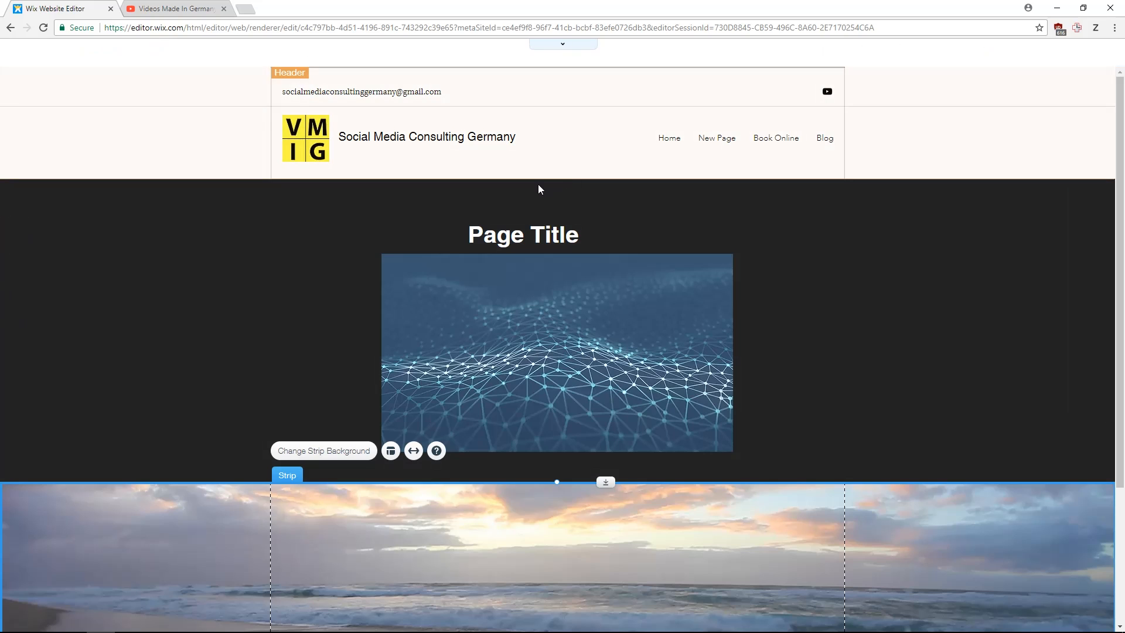
left_click_drag(640, 180, 609, 410)
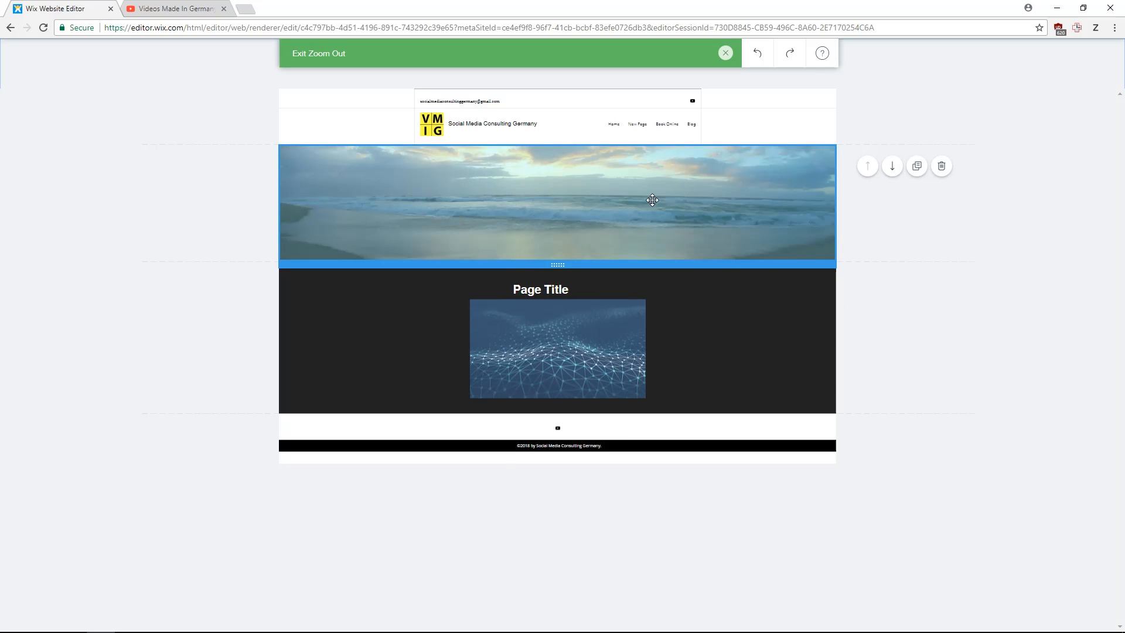
left_click_drag(653, 389, 701, 191)
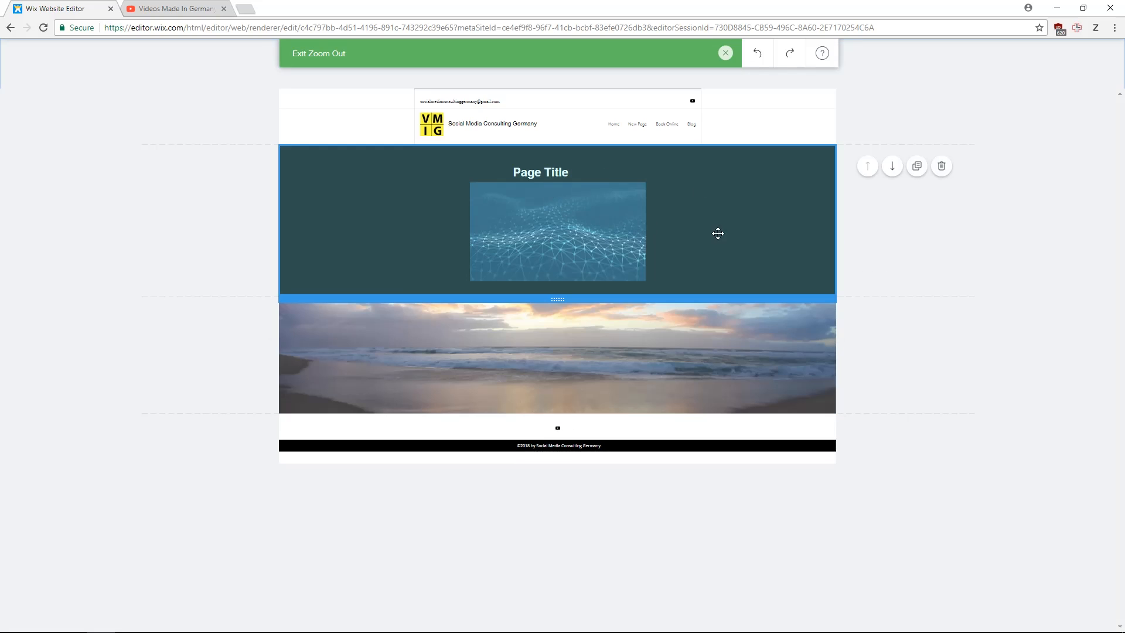
left_click(726, 54)
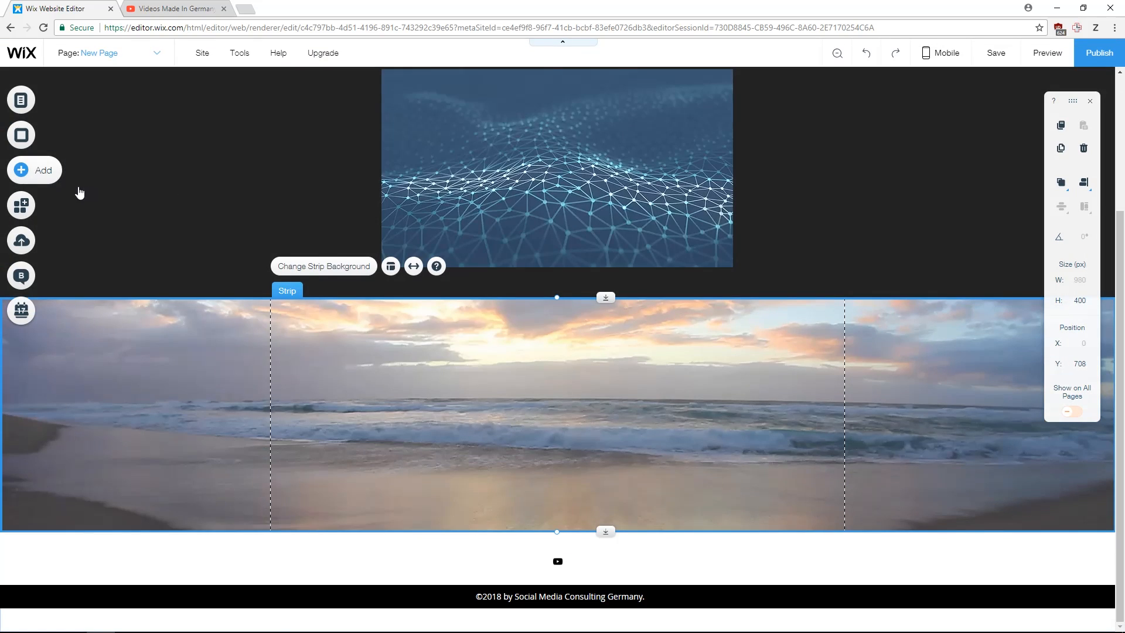
Step: Add a Classic strip above the beach strip and give it a white background
left_click(34, 170)
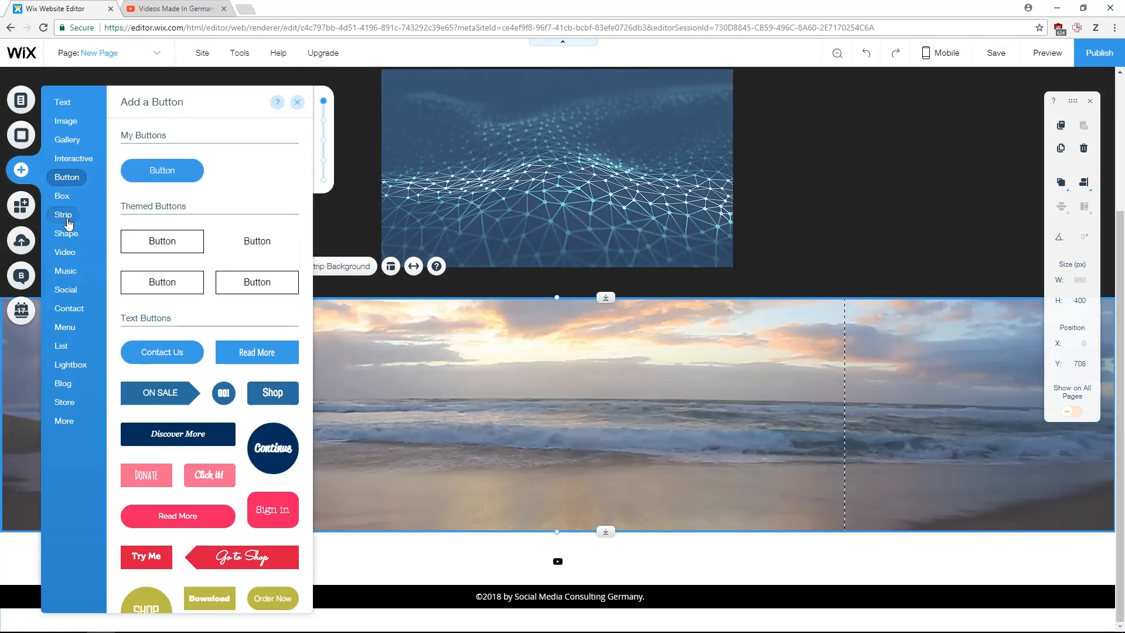
left_click_drag(249, 258, 635, 467)
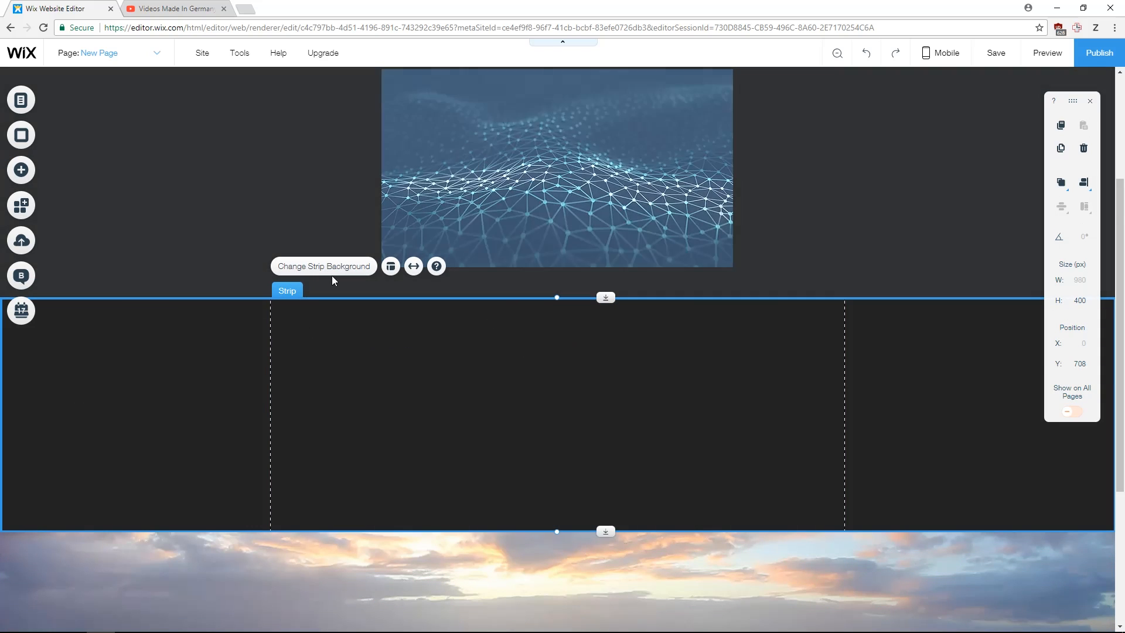
left_click(333, 266)
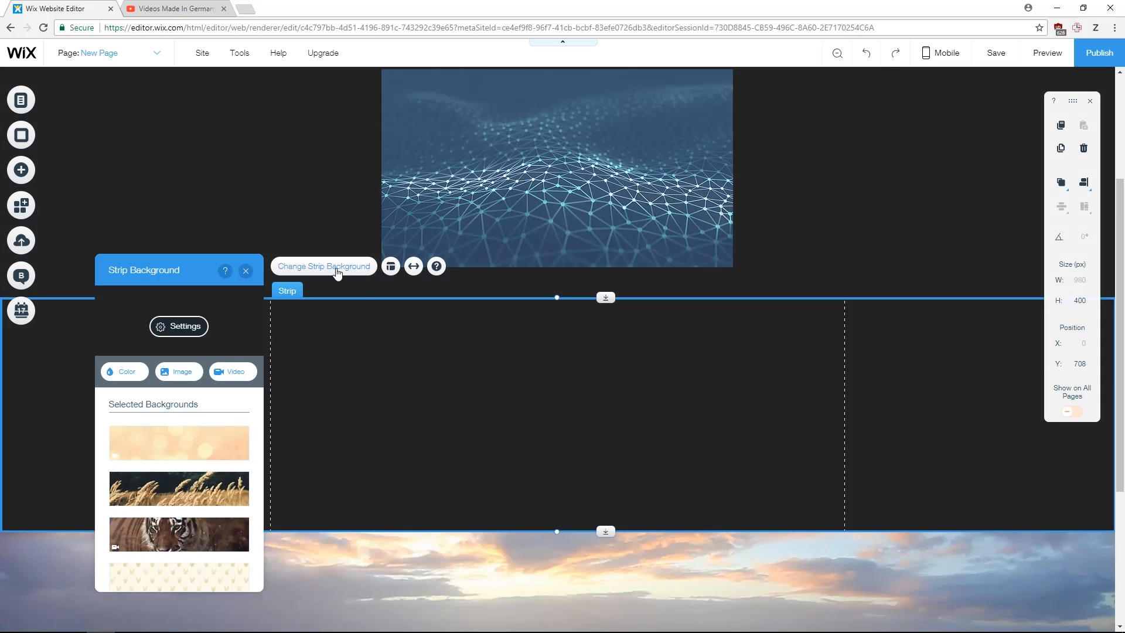
left_click(134, 373)
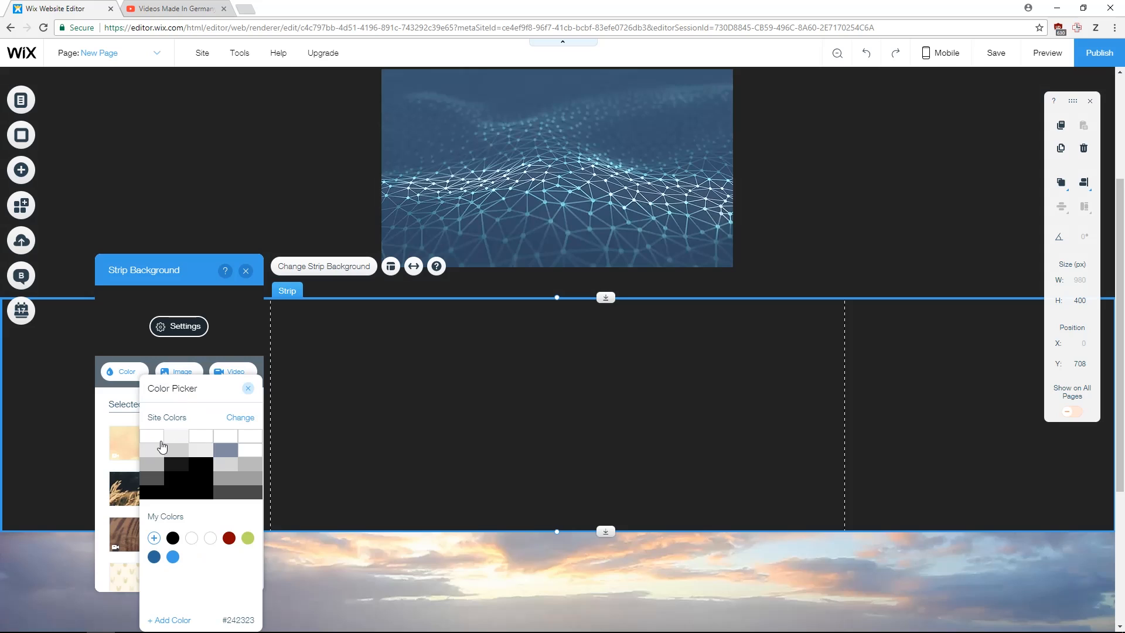
left_click(154, 442)
left_click(248, 390)
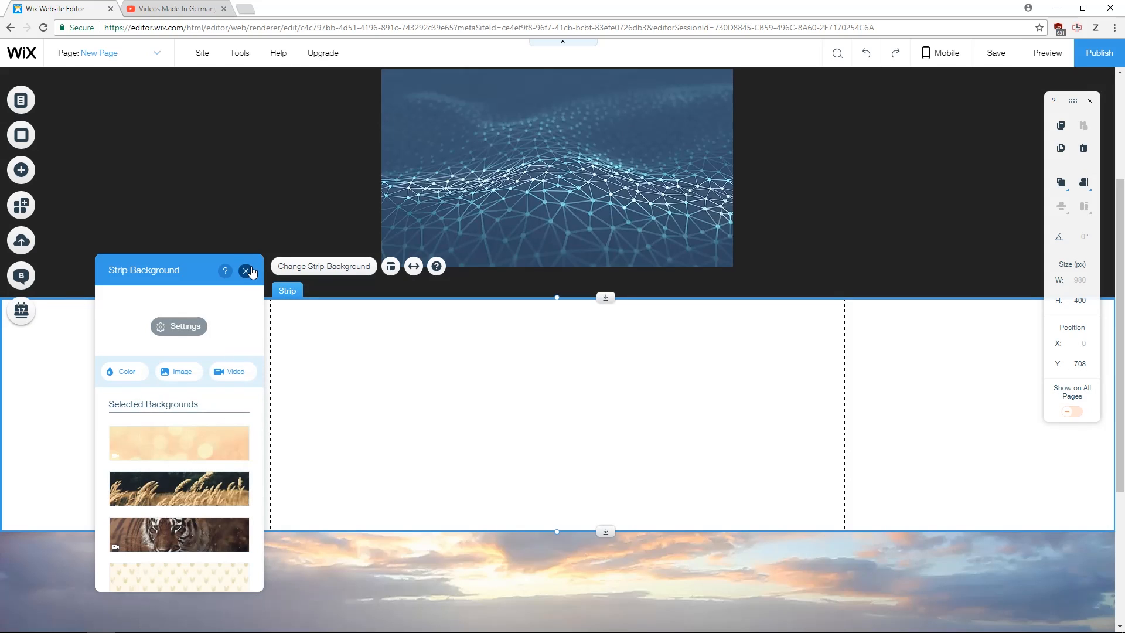
left_click(245, 270)
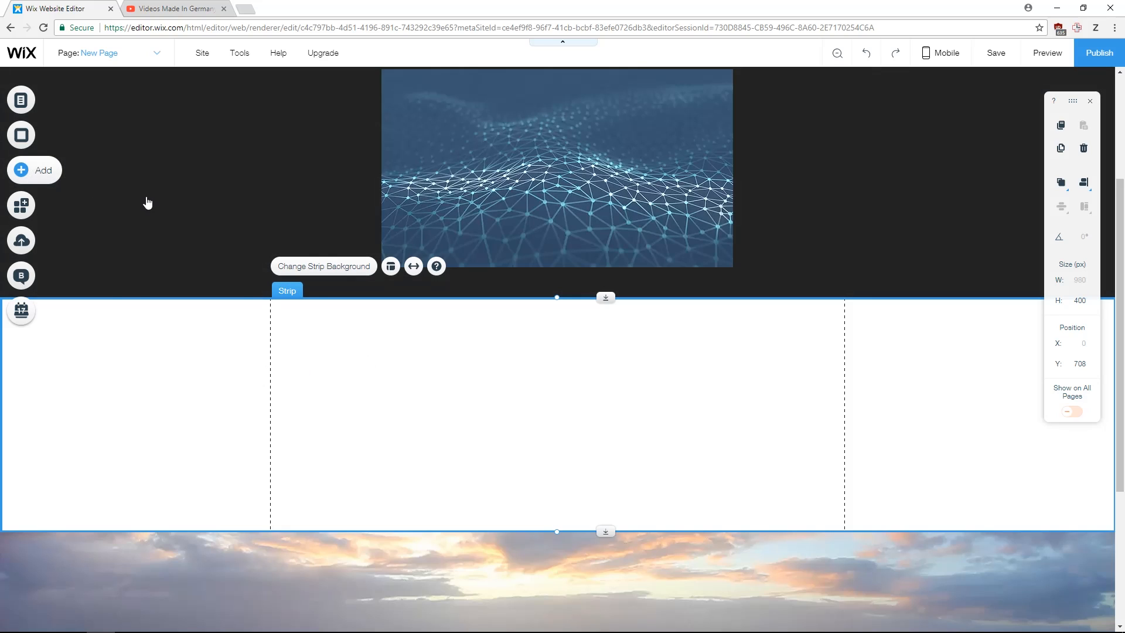
Step: Place a dark blue circle shape inside the white strip
left_click(34, 170)
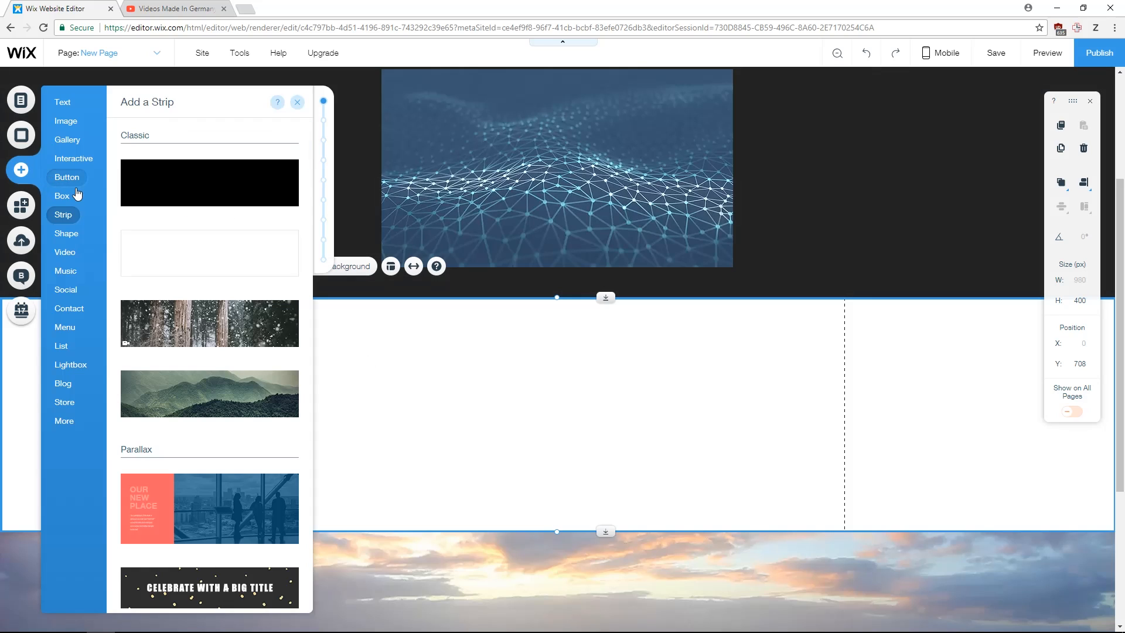
left_click(73, 238)
left_click_drag(162, 296, 411, 367)
Step: Drag the microphone icon from the shape icons onto the dark blue circle
scroll(216, 323, "down", 1)
left_click(22, 169)
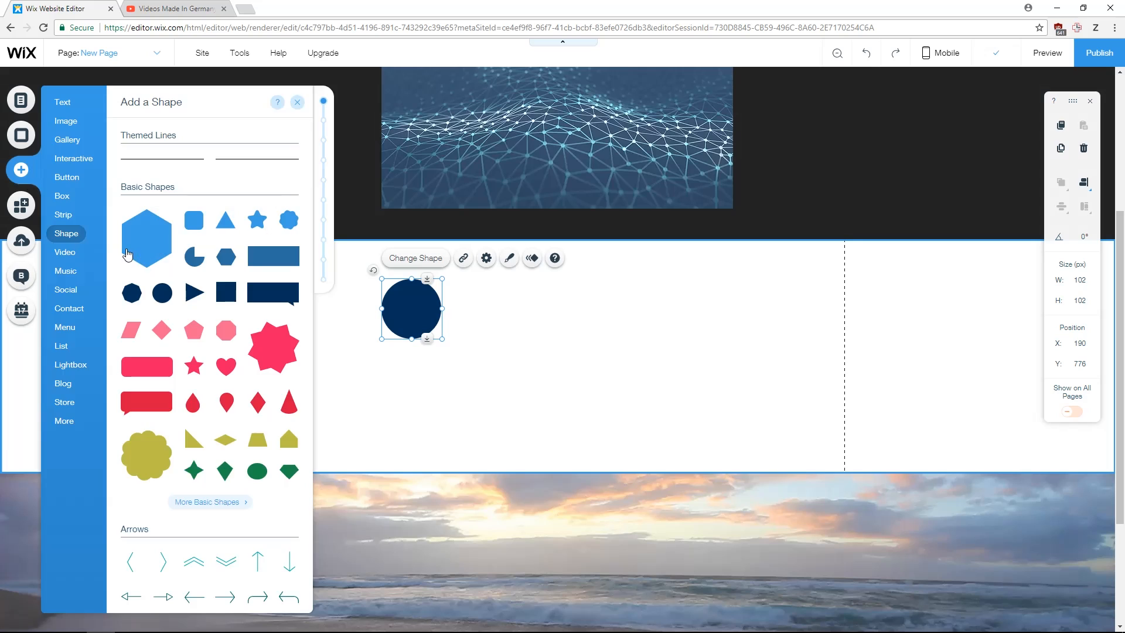
scroll(208, 319, "down", 10)
scroll(232, 346, "down", 2)
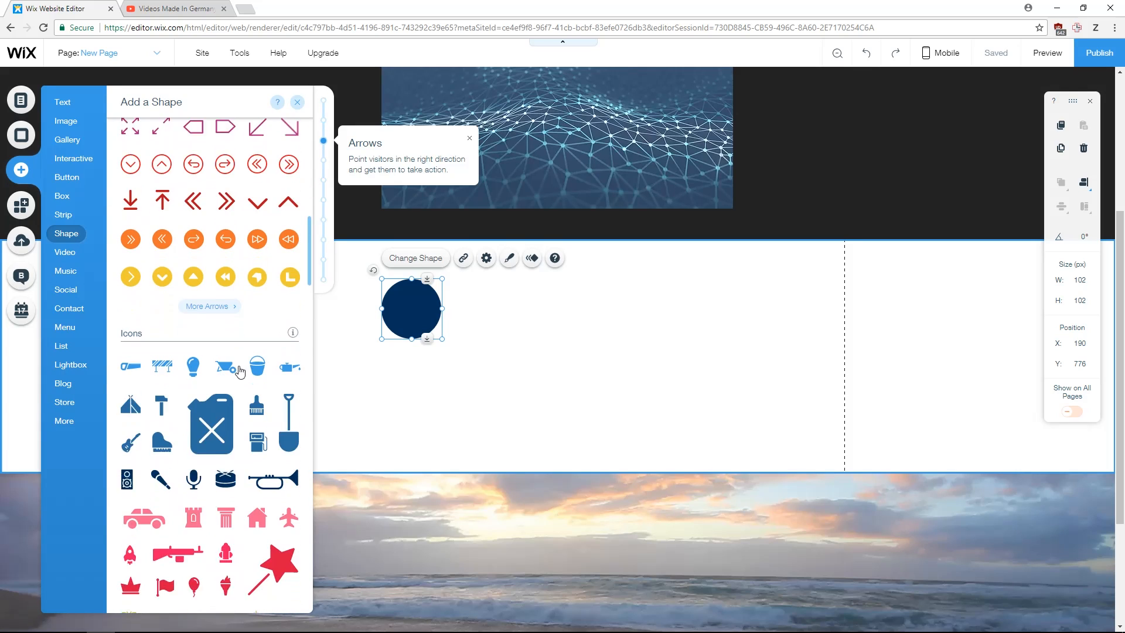
left_click_drag(196, 398, 414, 311)
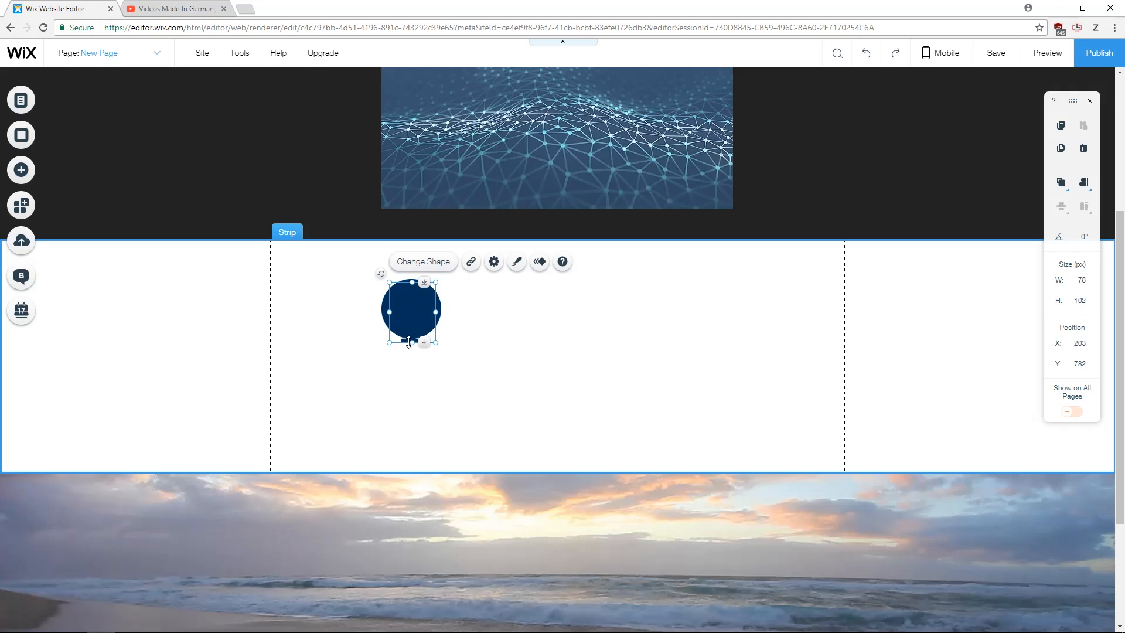
Step: Send the circle to the back, behind the microphone icon
right_click(416, 310)
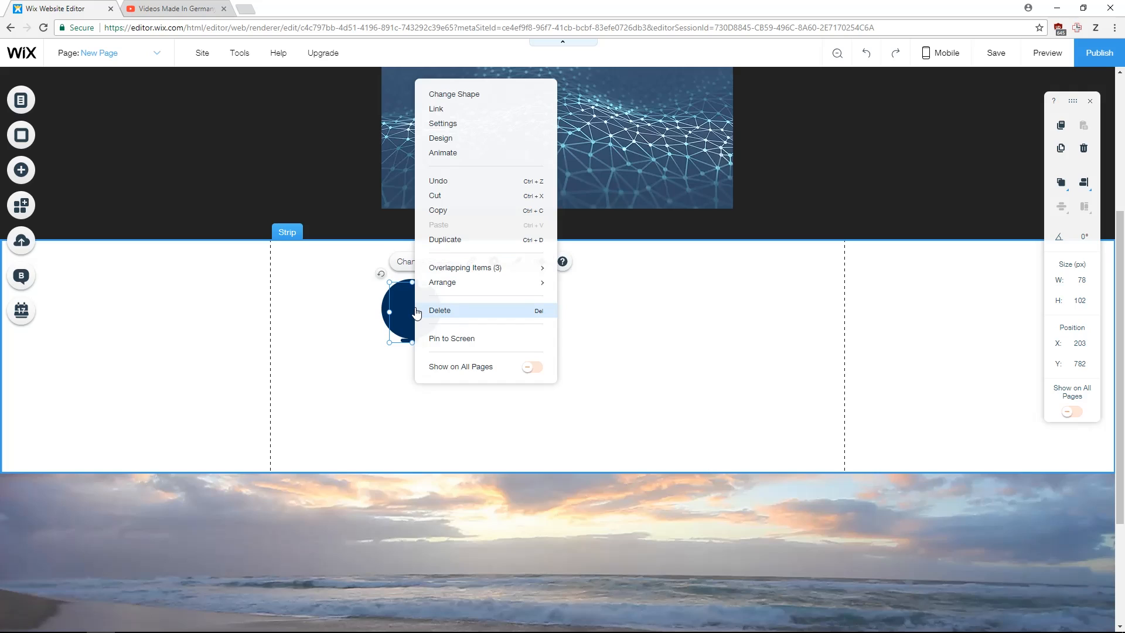
mouse_move(451, 283)
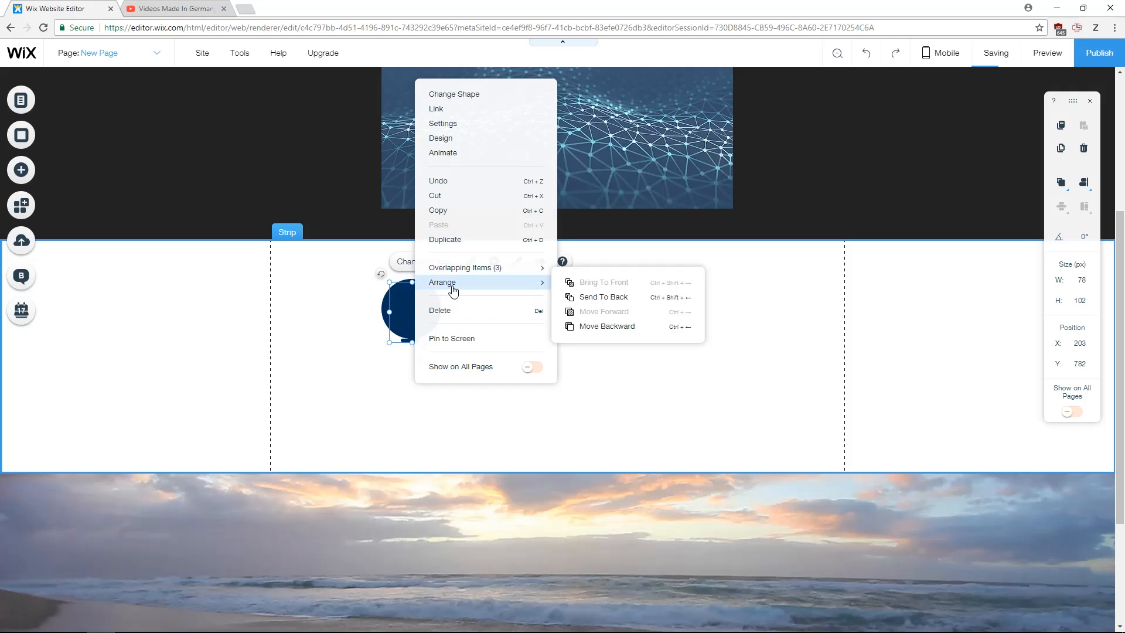
left_click(603, 297)
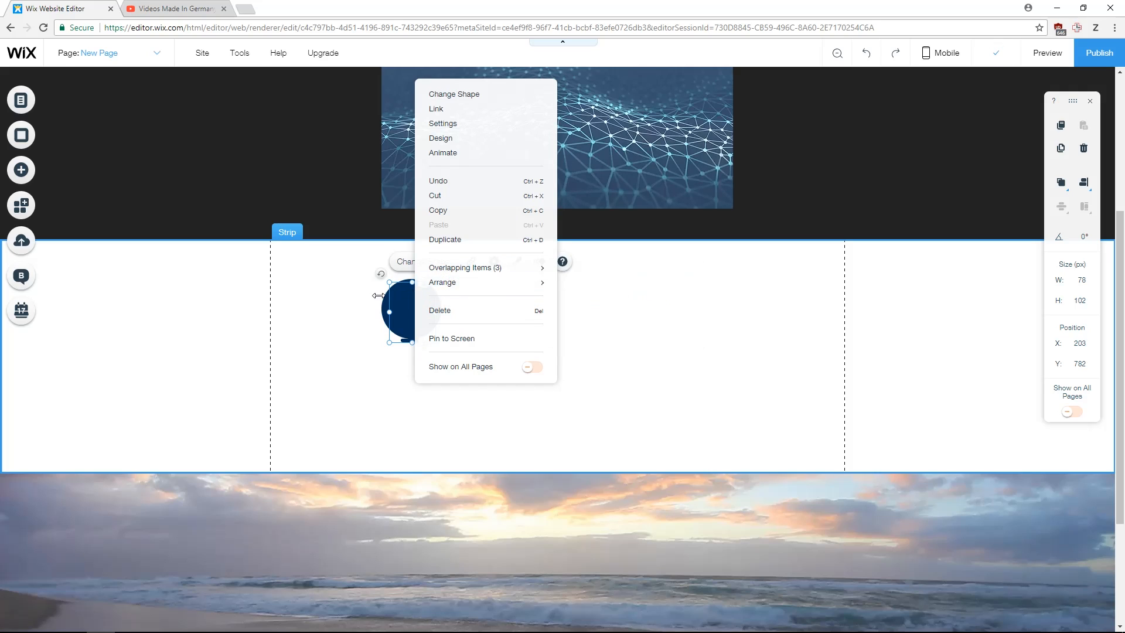
left_click(411, 323)
Step: Make the microphone icon white, shrink it to about 62 × 81 px, and save the site
left_click(411, 322)
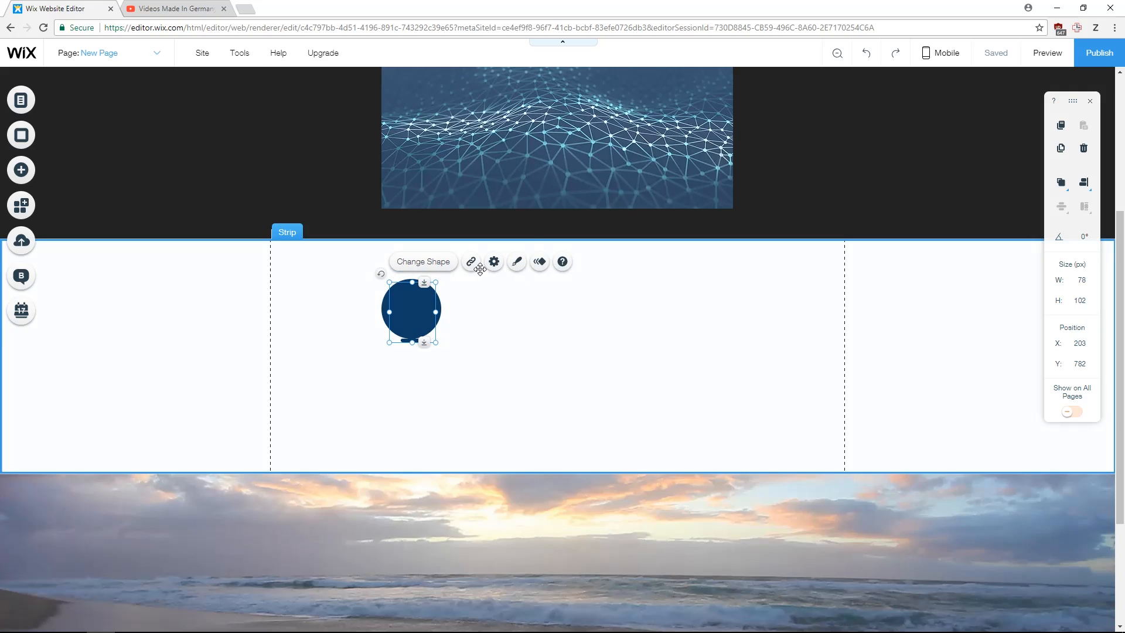
left_click(518, 268)
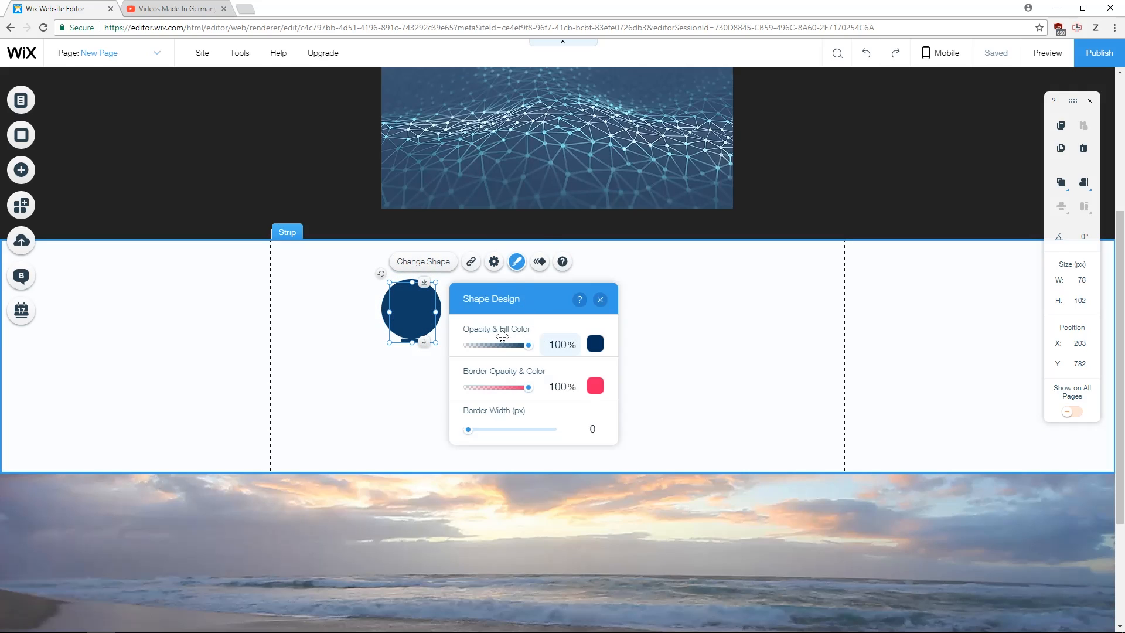
left_click(602, 349)
left_click(453, 388)
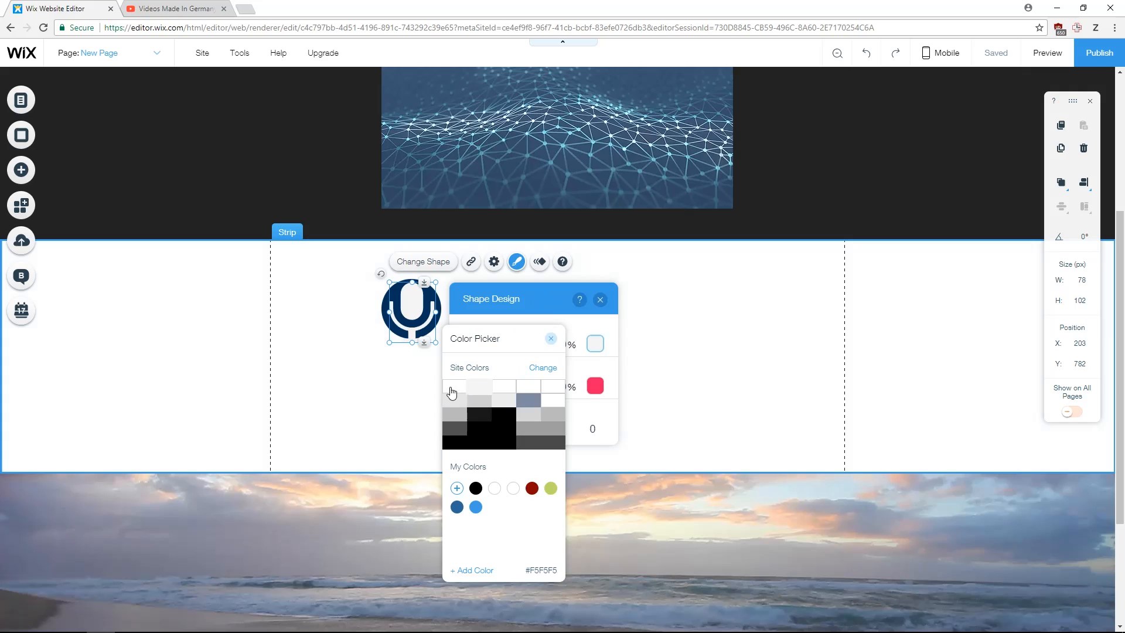
left_click(551, 340)
left_click(600, 299)
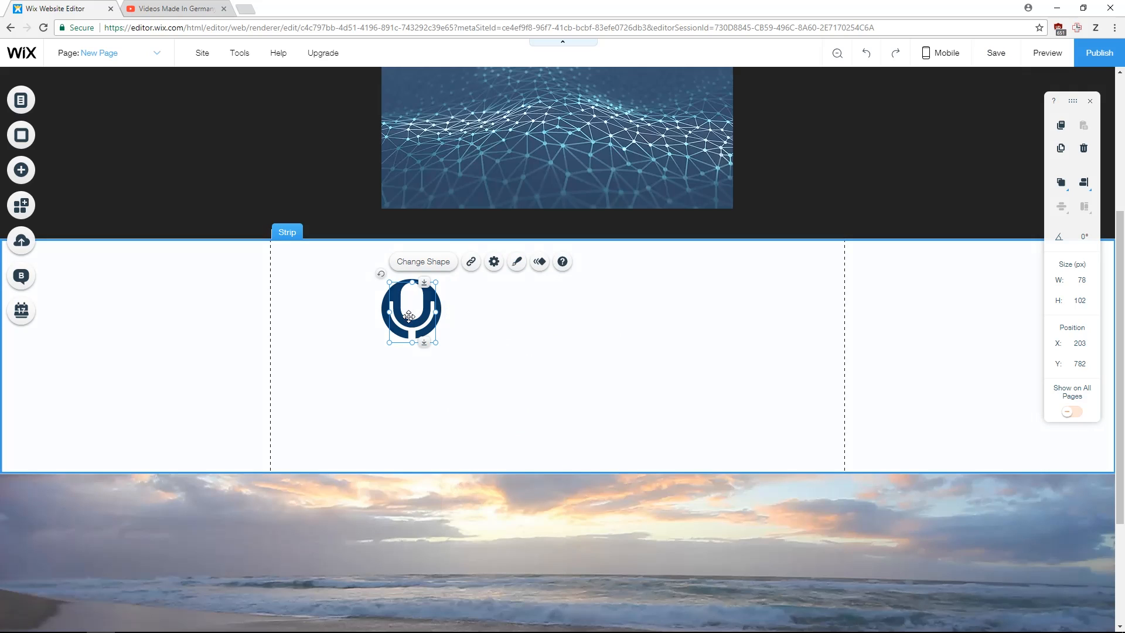
left_click_drag(436, 278, 418, 315)
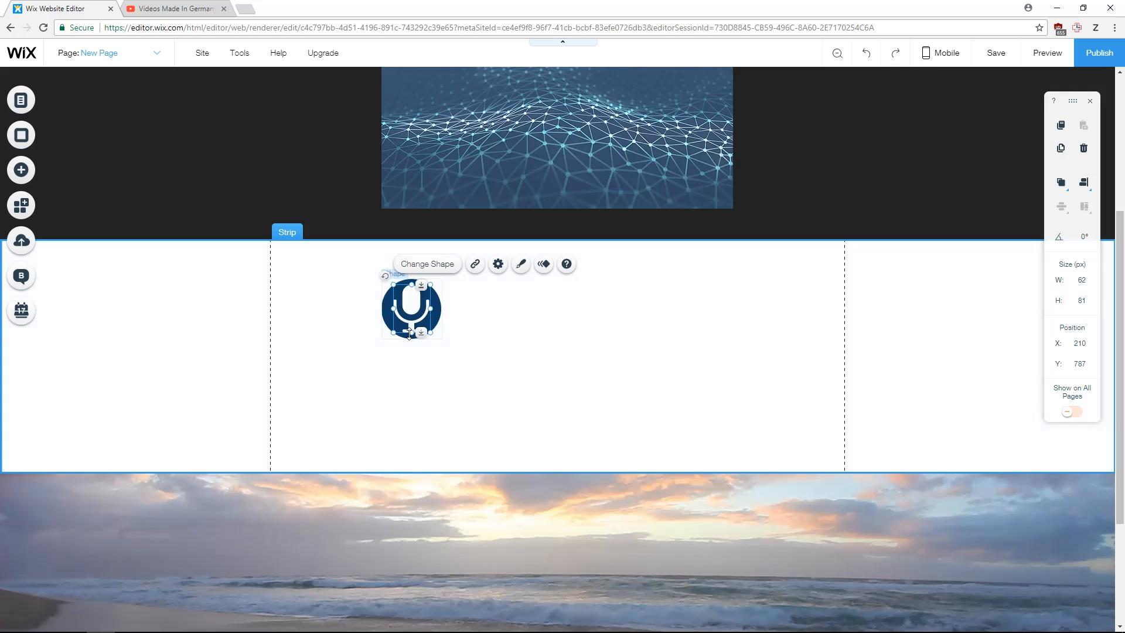
key("ctrl+s")
Step: Group the circle and microphone into one badge and reposition it in the strip
left_click(384, 304, "shift")
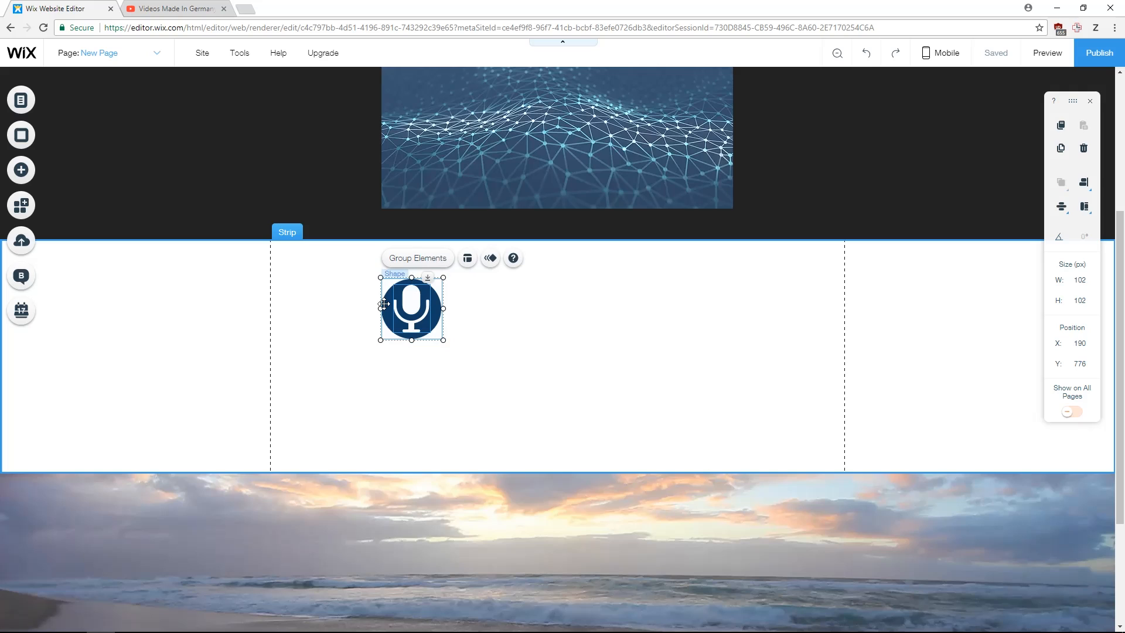
left_click(417, 263)
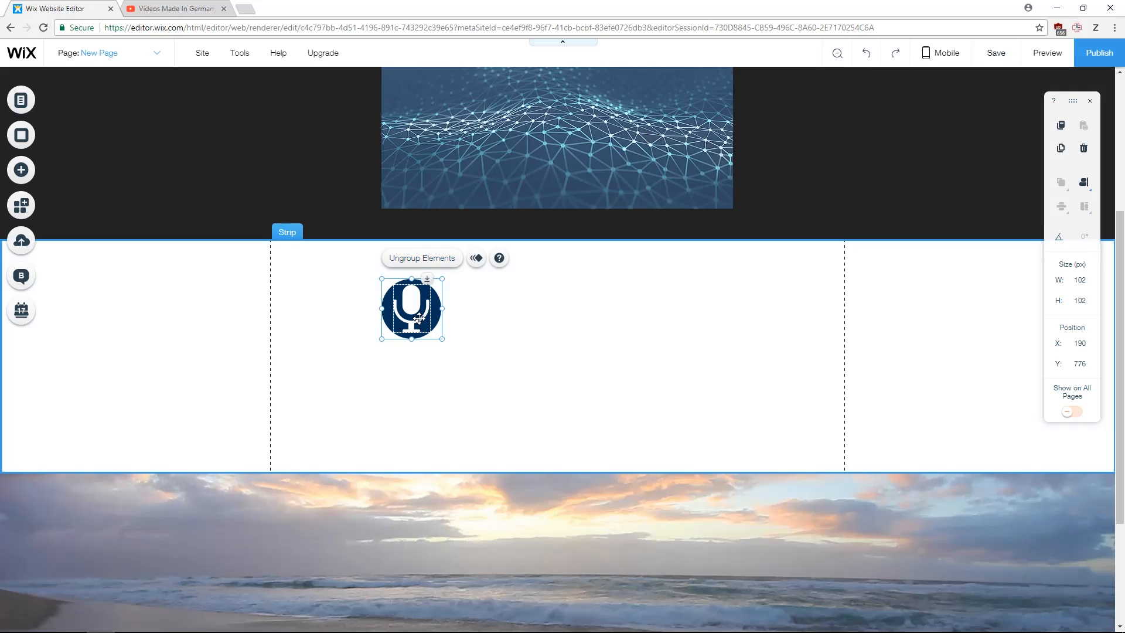
mouse_move(435, 309)
left_mouse_down()
mouse_move(517, 318)
mouse_move(593, 349)
mouse_move(363, 352)
mouse_move(493, 319)
mouse_move(395, 343)
mouse_move(460, 305)
mouse_move(412, 323)
left_mouse_up()
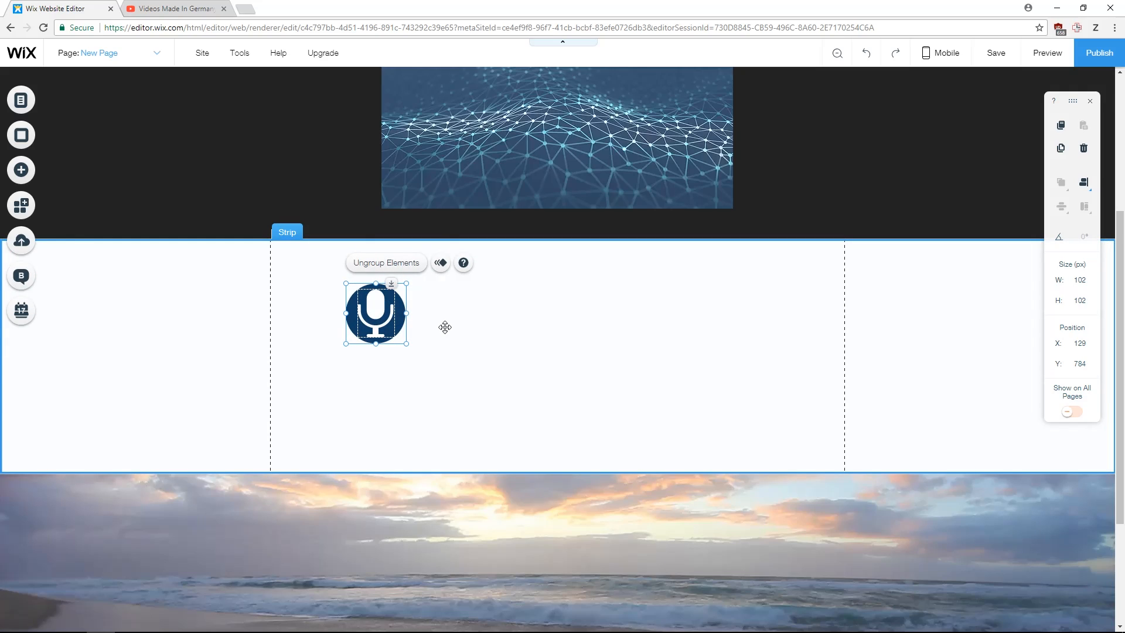
left_click(409, 304)
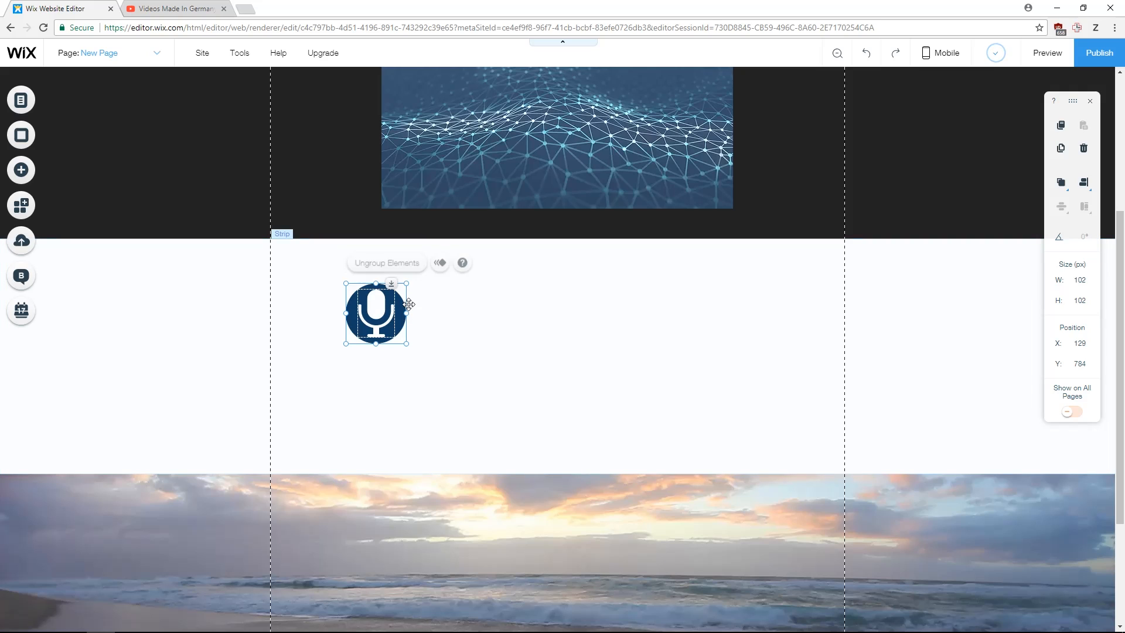
left_click_drag(393, 315, 567, 315)
Step: Duplicate the badge into a row of three and select the middle microphone icon
key("ctrl+d")
left_click(473, 316)
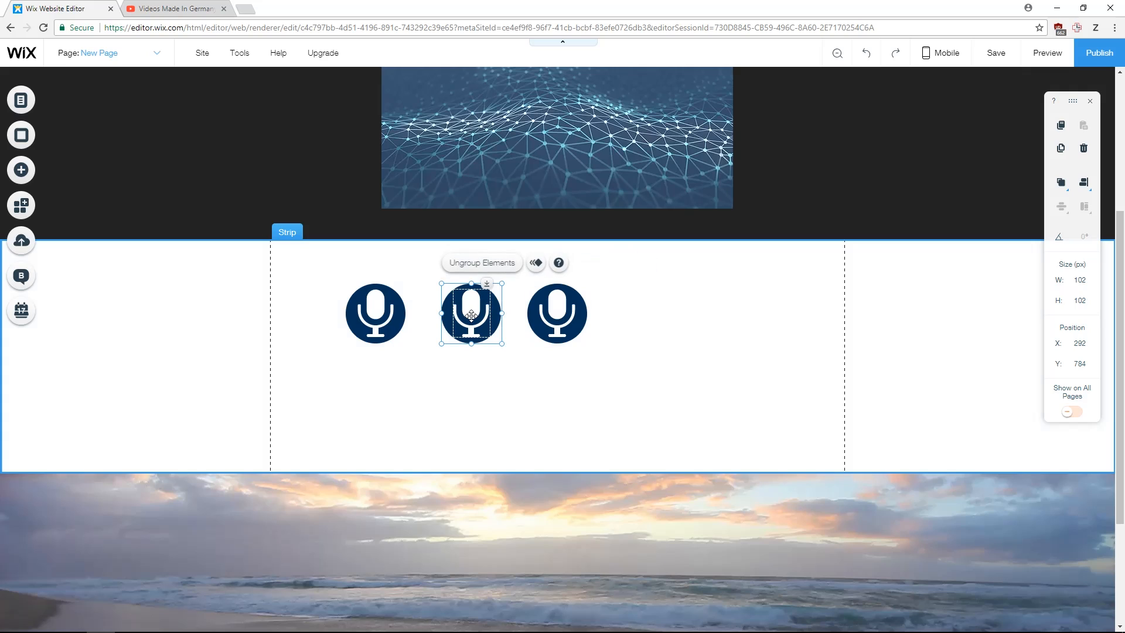
left_click(477, 319)
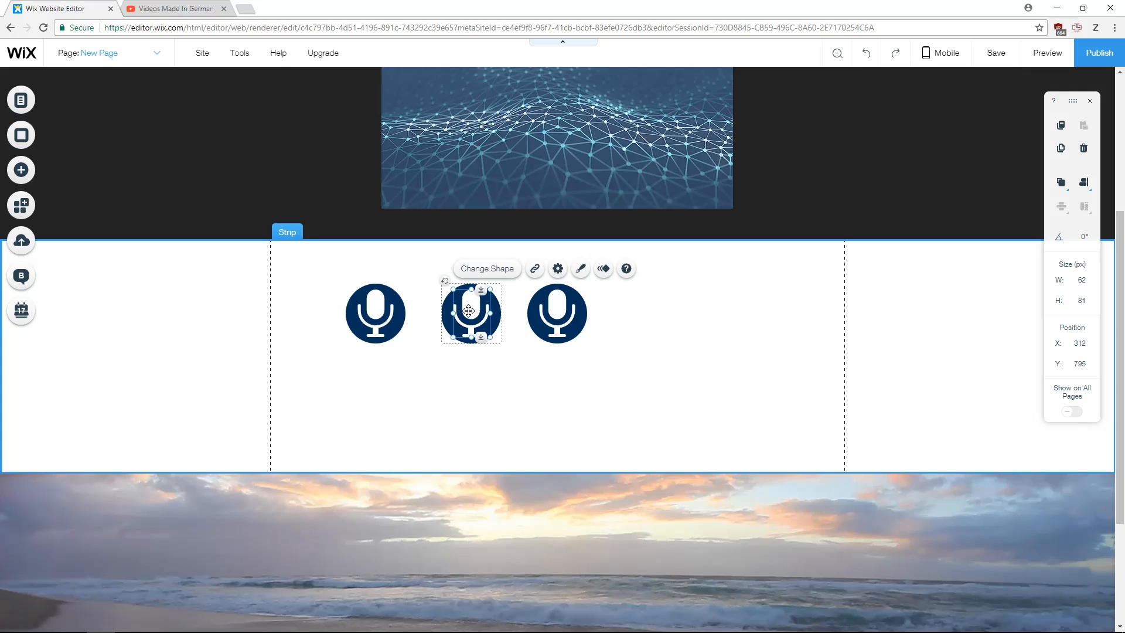
Step: Search the shapes for 'audio' and apply the Quote bubble icon to the middle badge
left_click(497, 271)
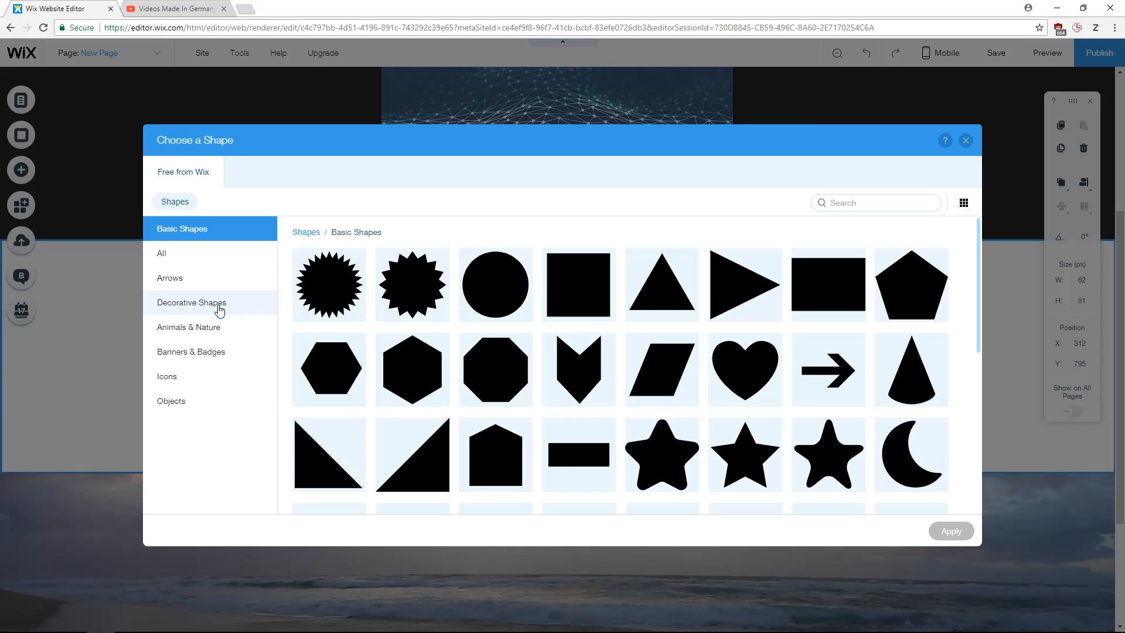
left_click(206, 255)
left_click(862, 200)
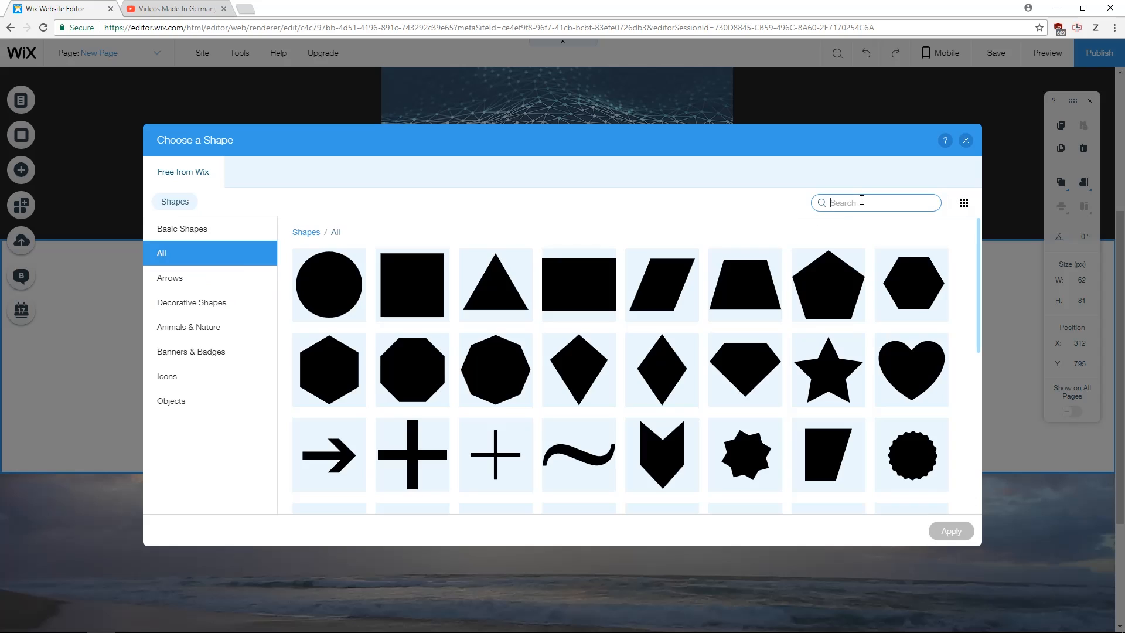
type("microphone")
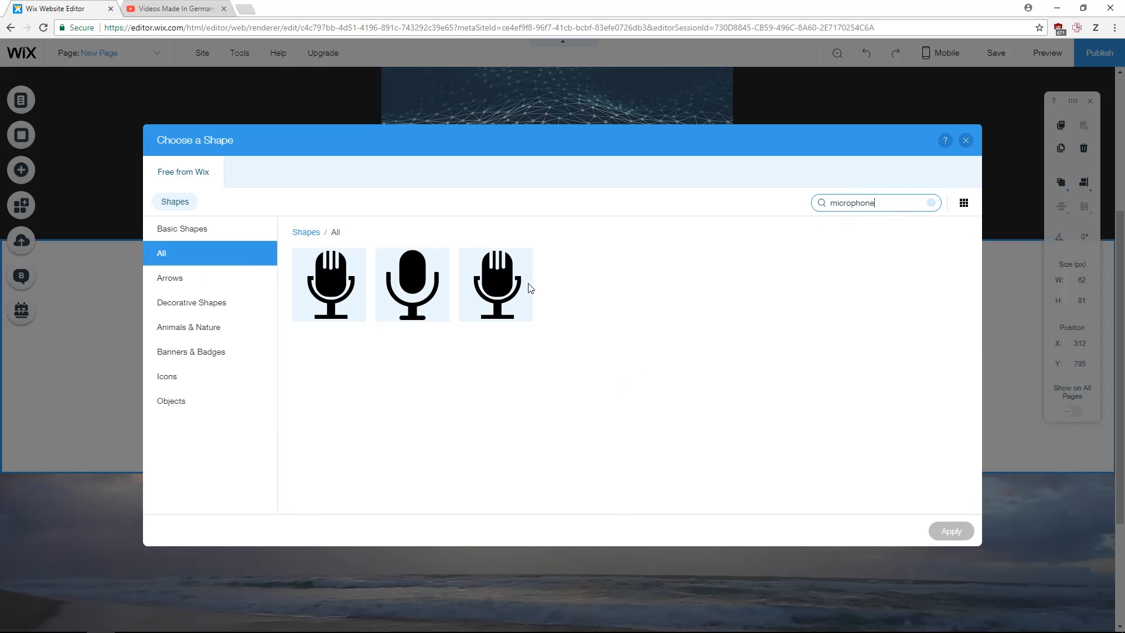
double_click(865, 207)
type("audio")
key("Return")
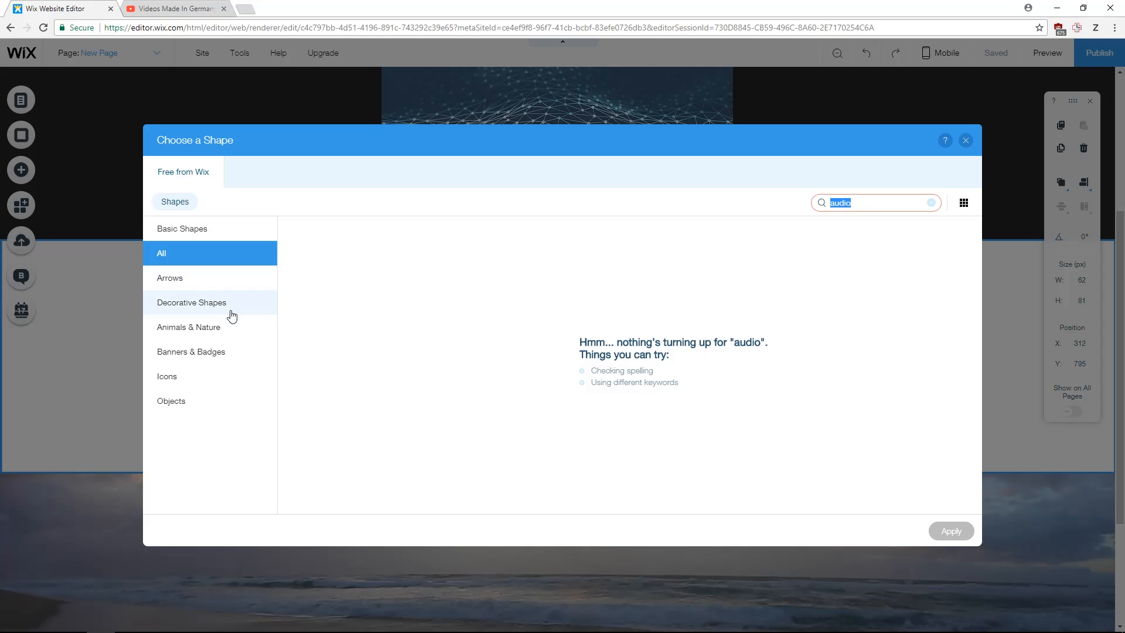
left_click(216, 373)
scroll(703, 376, "down", 10)
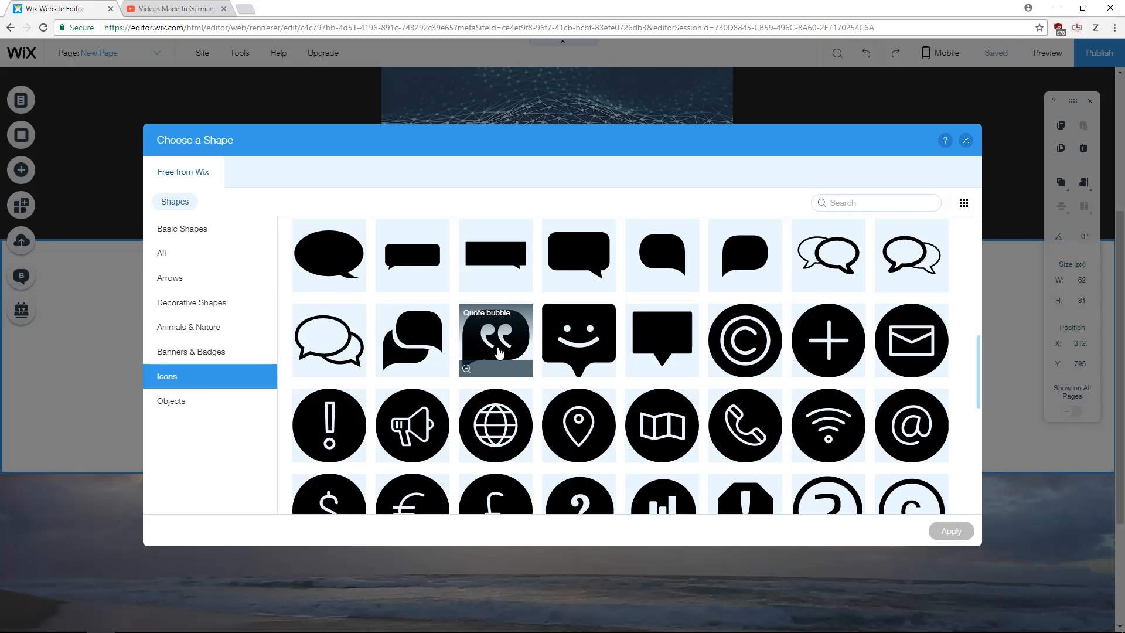
left_click(514, 350)
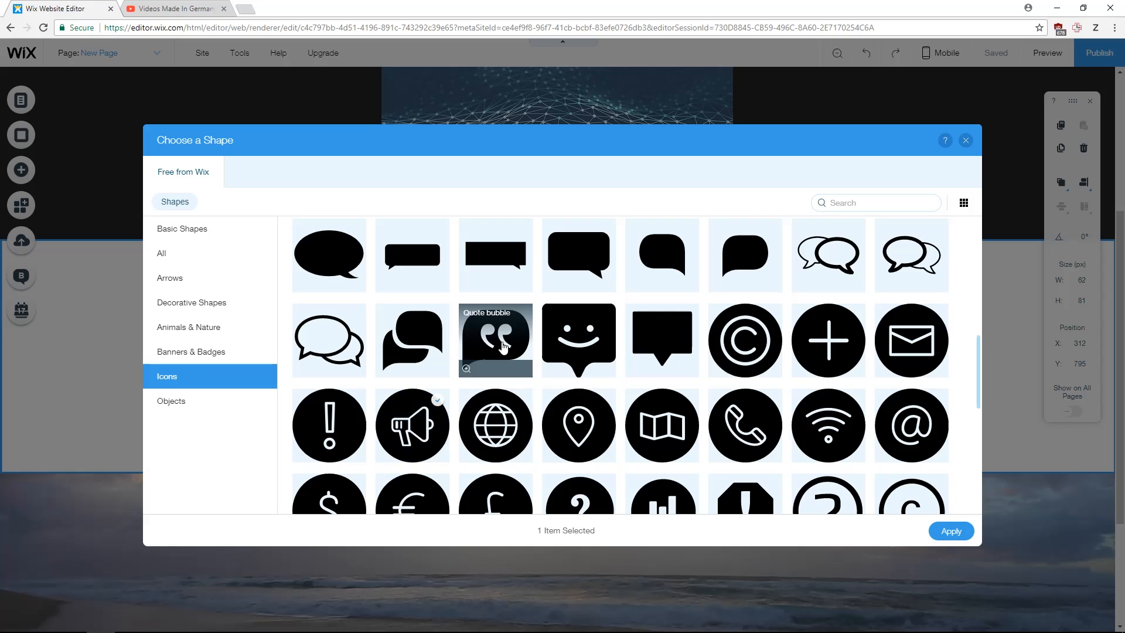
left_click(950, 531)
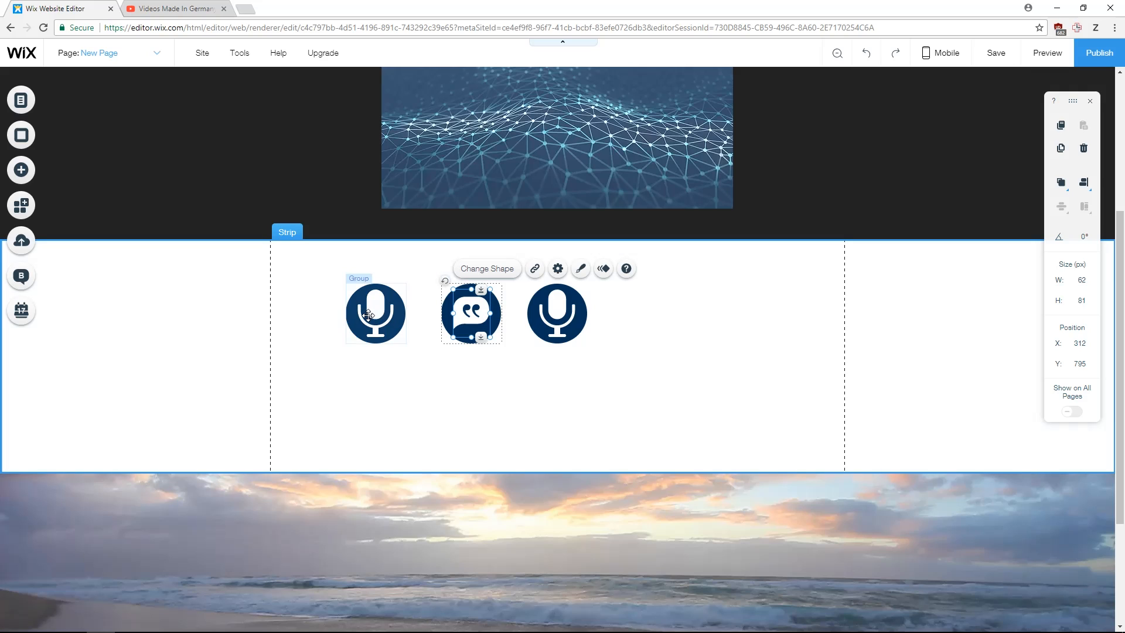
Step: Select both microphone badges and the quote bubble, then enlarge them slightly together
left_click(366, 310)
left_click(474, 316)
left_click(531, 315)
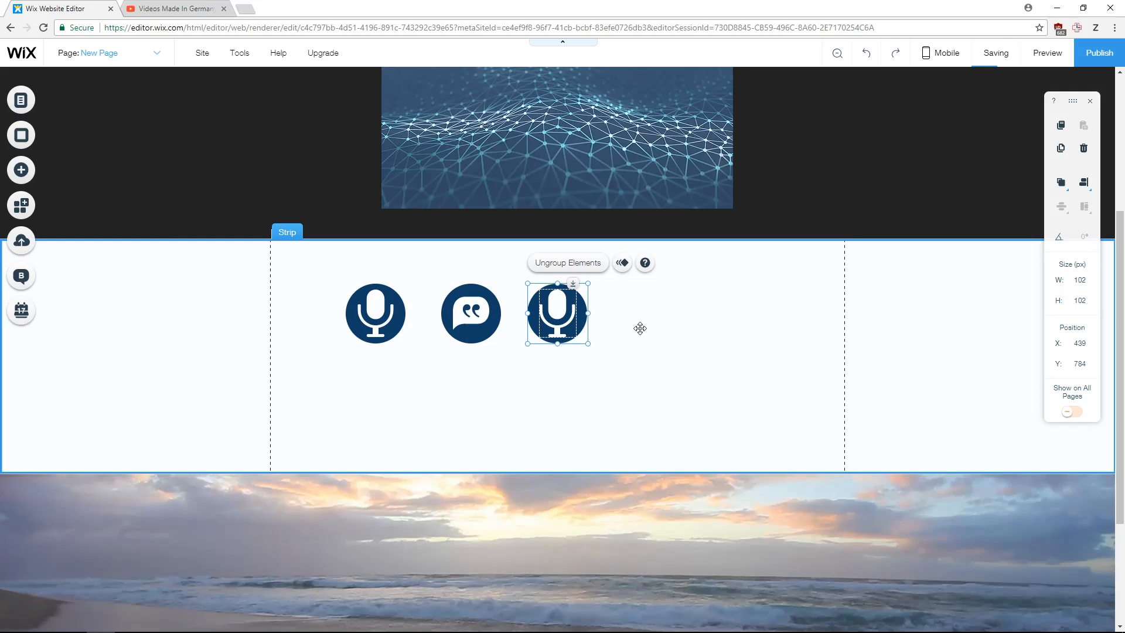
left_click(469, 310, "shift")
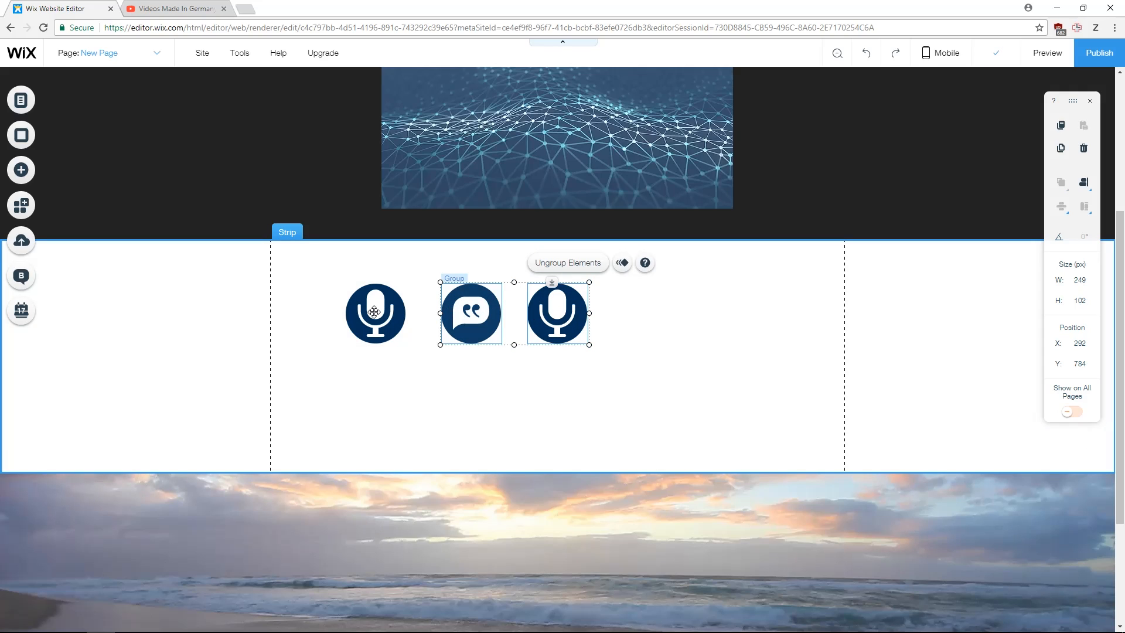
left_click(373, 311, "shift")
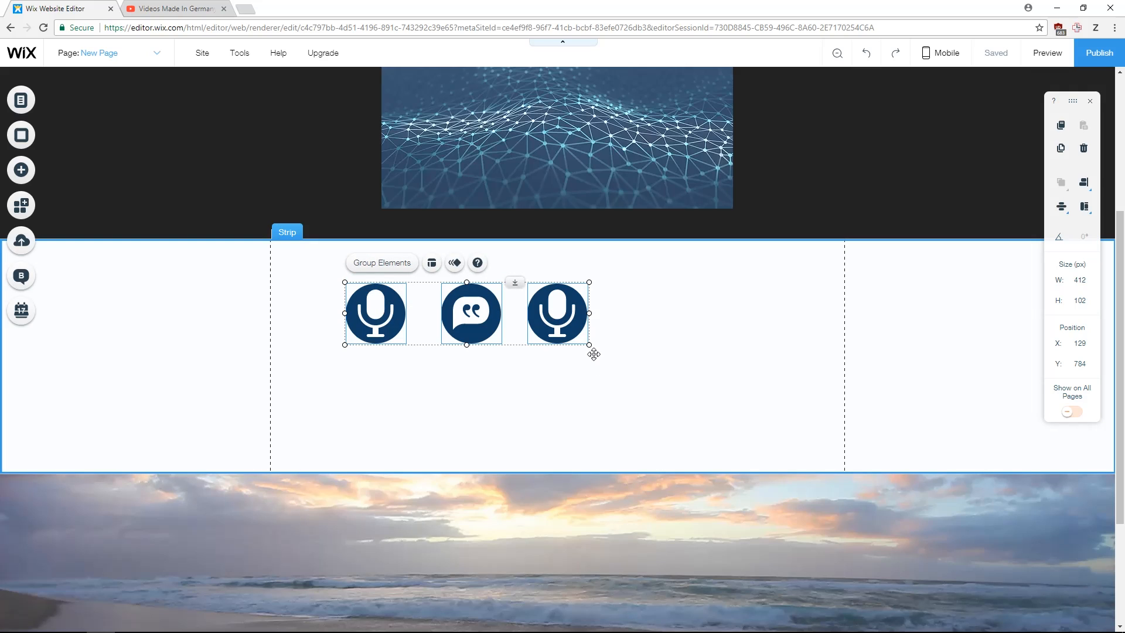
mouse_move(589, 345)
left_mouse_down()
mouse_move(728, 437)
mouse_move(598, 351)
left_mouse_up()
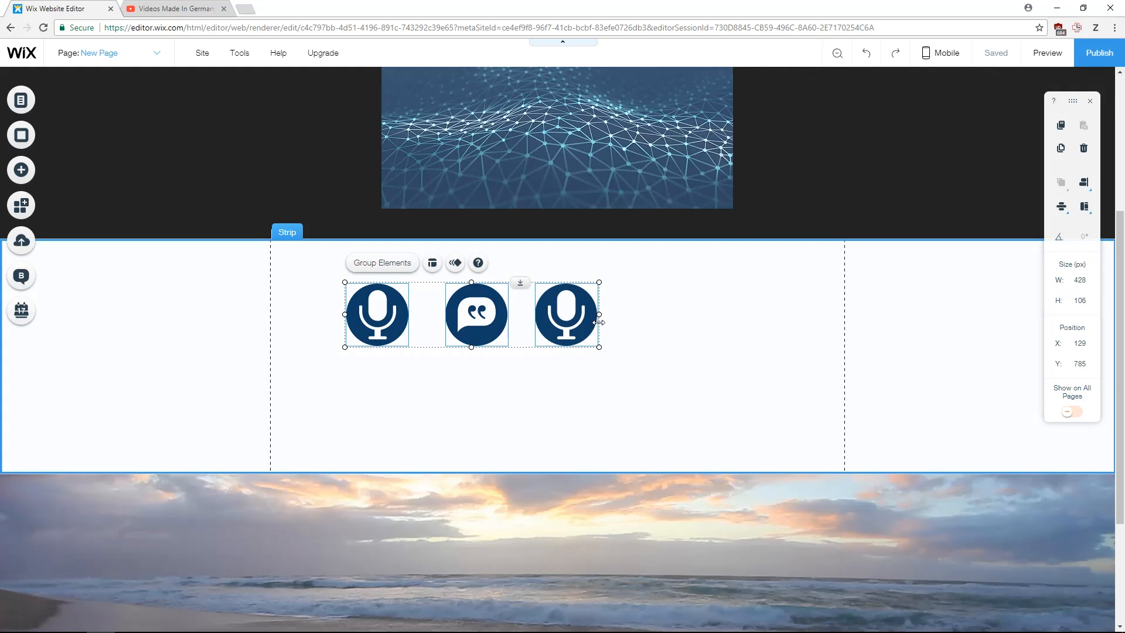
Step: Select the whole white strip
left_click(223, 236)
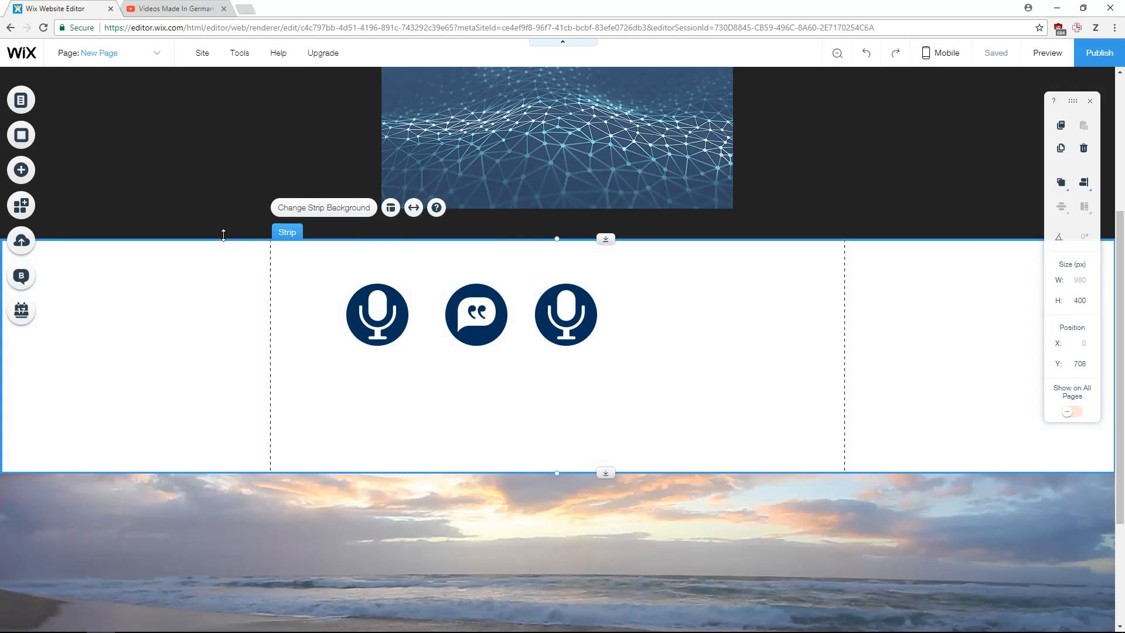
scroll(378, 283, "up", 4)
scroll(465, 286, "down", 4)
Step: Drop a Themed Player on the strip and upload Fly With Me.mp3 from the computer
left_click(26, 176)
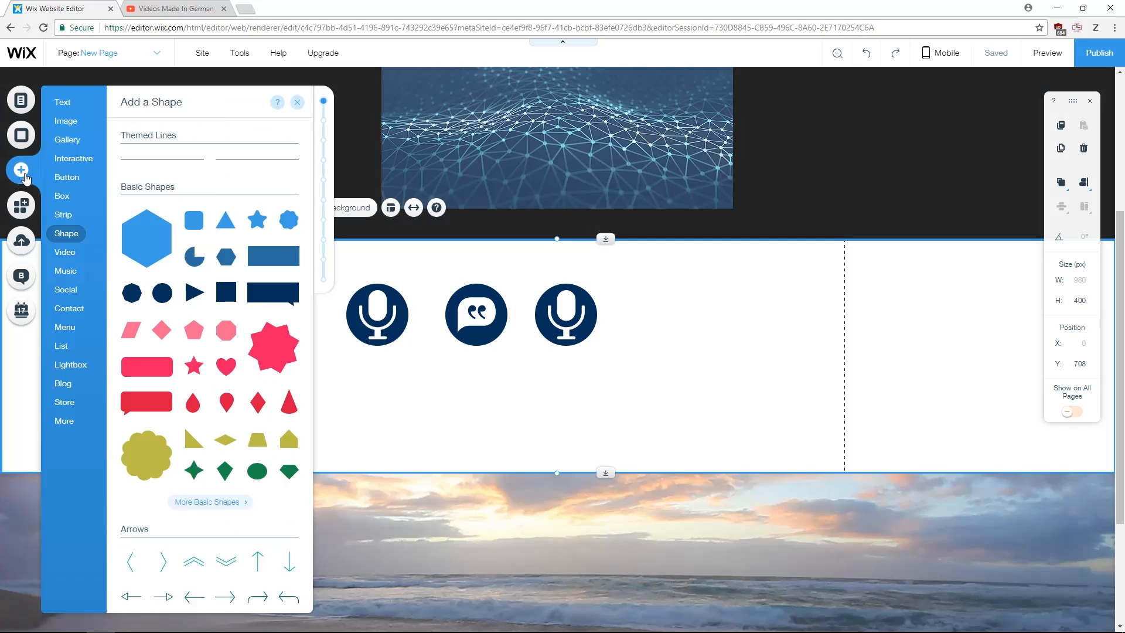
left_click(66, 271)
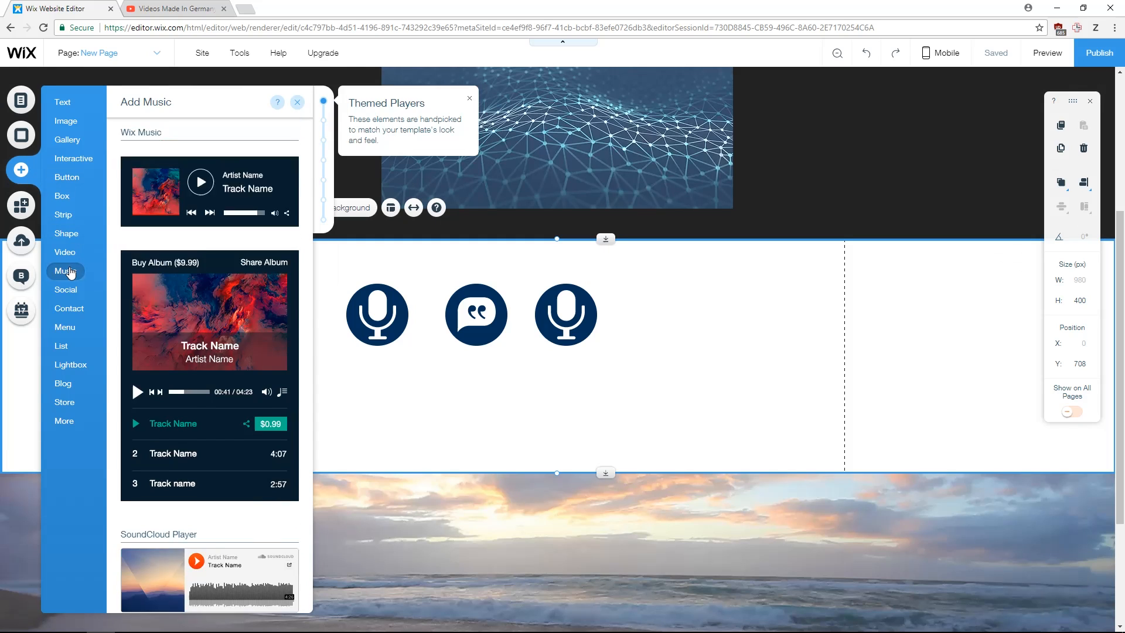
left_click_drag(188, 175, 659, 413)
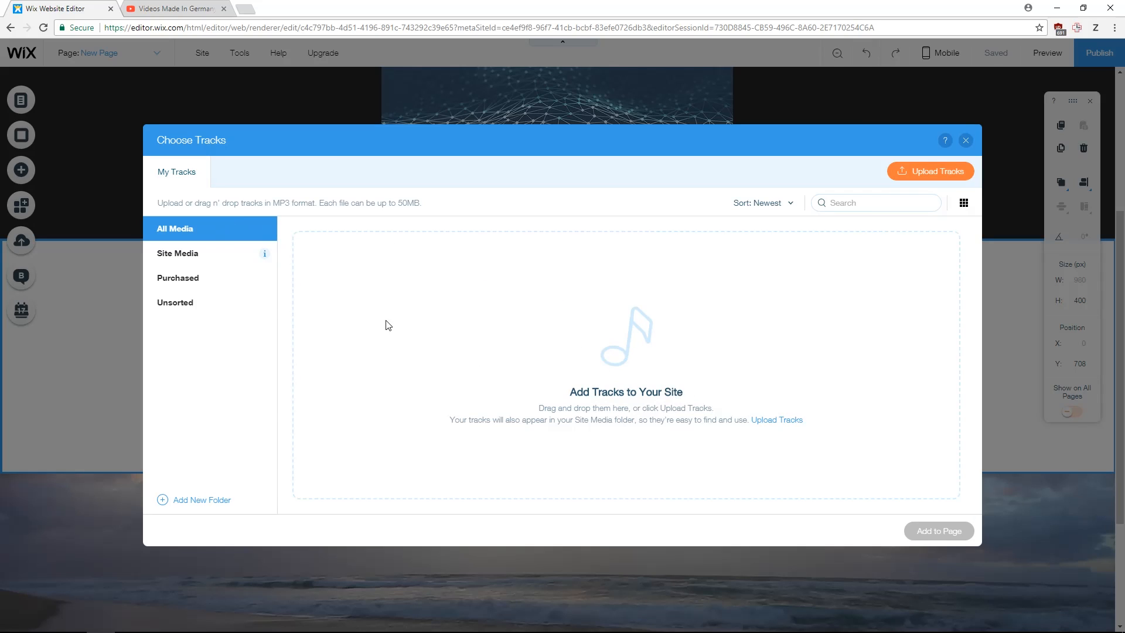
left_click(907, 174)
left_click(451, 94)
left_click(458, 293)
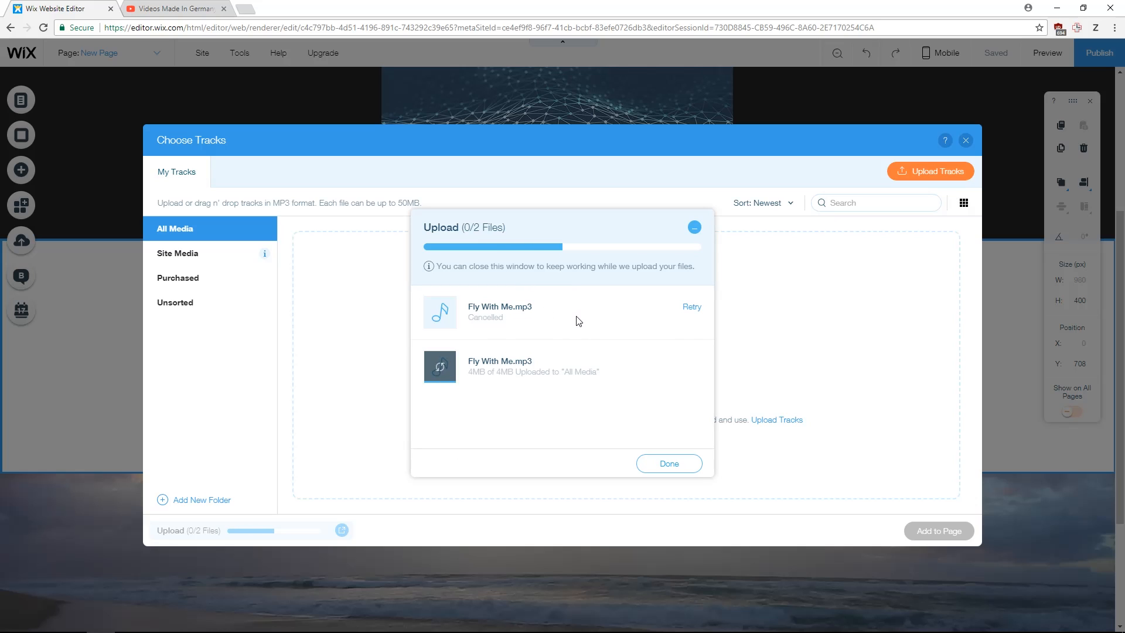
left_click(668, 445)
left_click(354, 259)
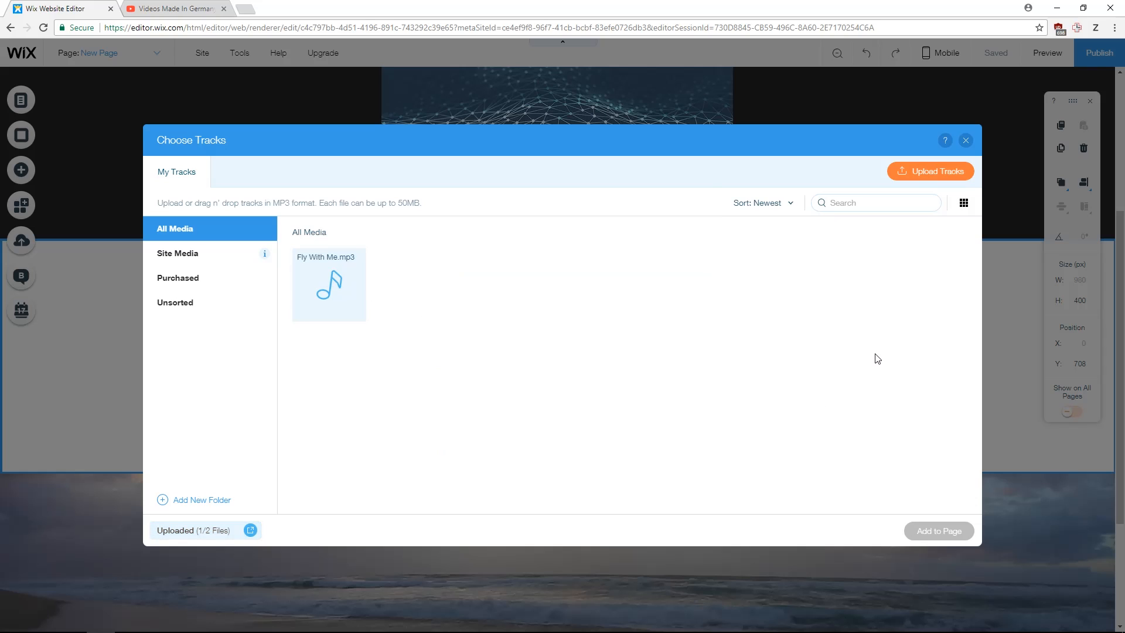
left_click(964, 140)
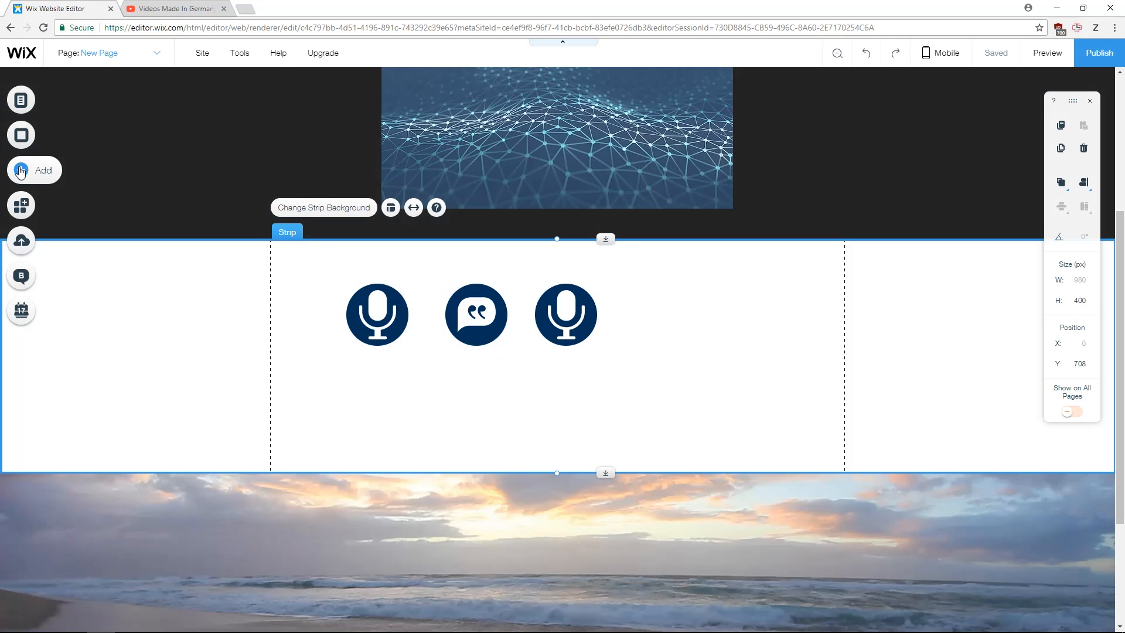
Step: Place the Themed Player on the strip again with the Fly With Me.mp3 track
left_click(41, 171)
left_click(65, 252)
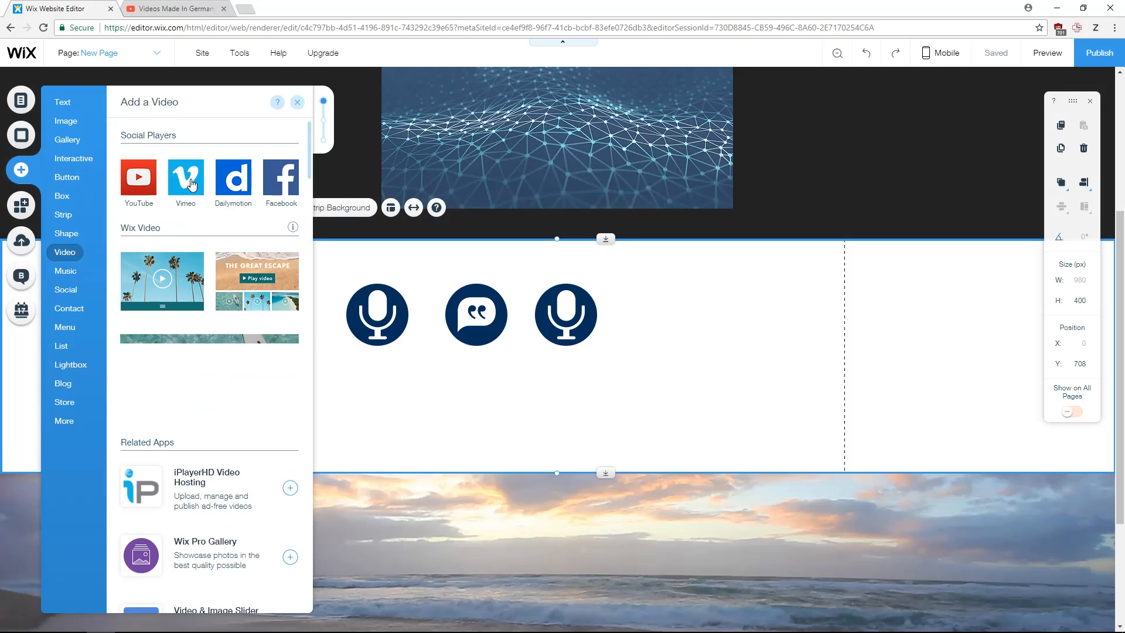
left_click(65, 271)
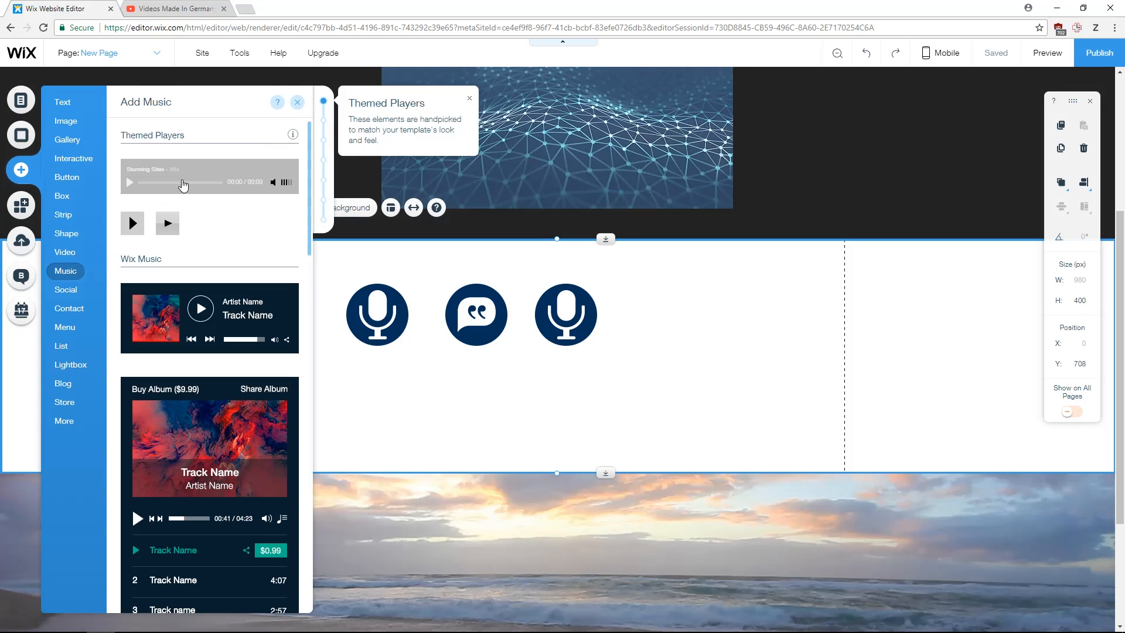
mouse_move(562, 335)
left_mouse_down()
mouse_move(746, 406)
mouse_move(744, 427)
mouse_move(881, 443)
left_mouse_up()
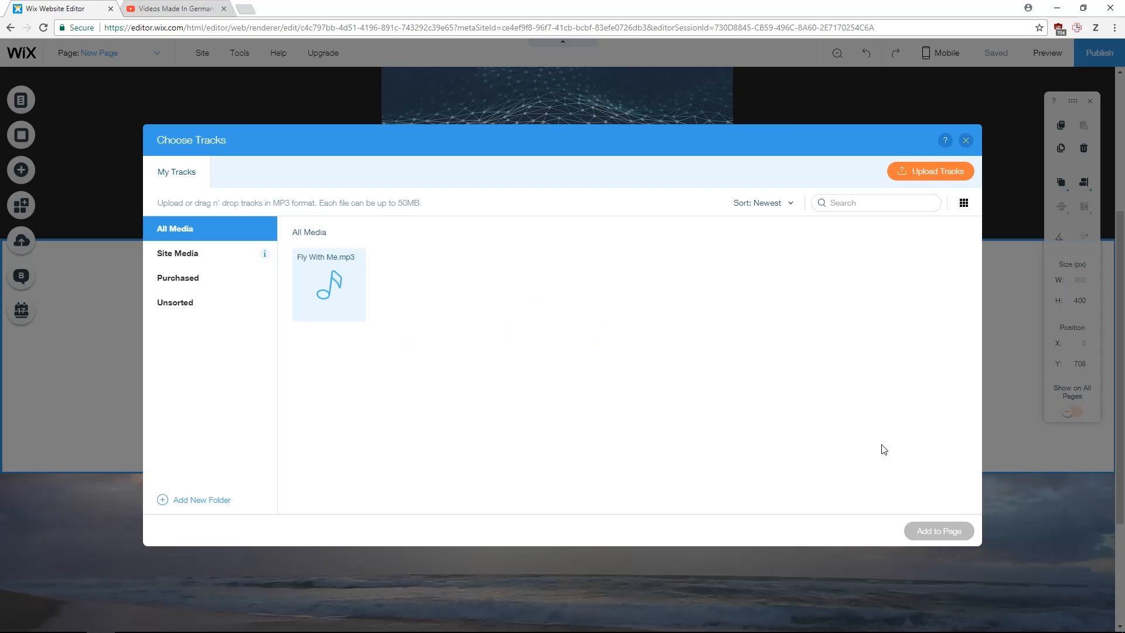
left_click(329, 281)
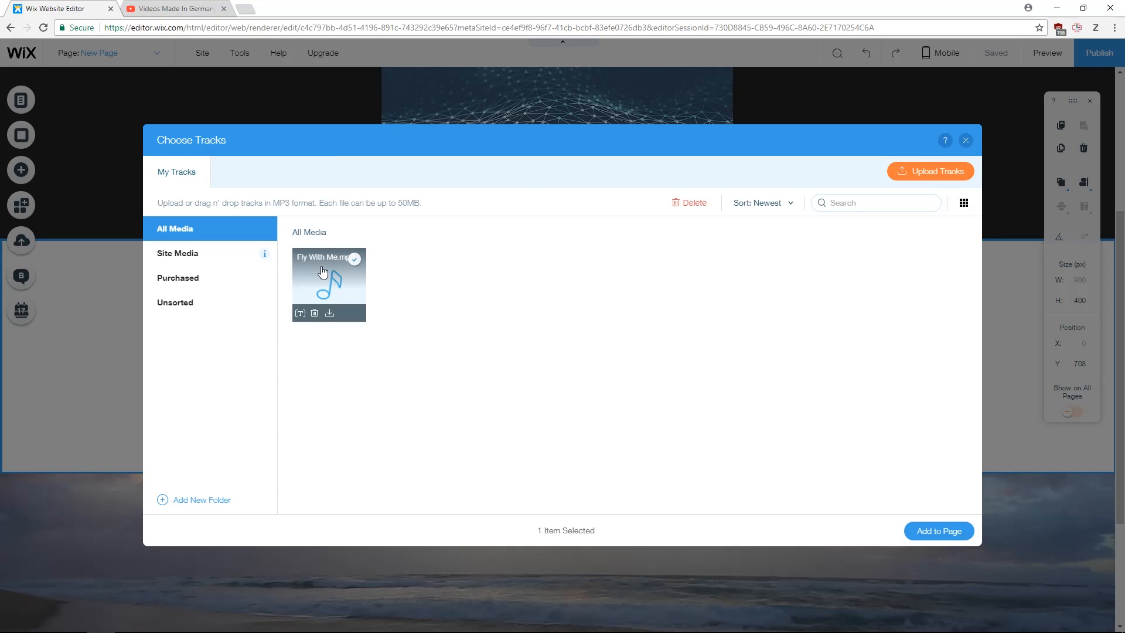
left_click(922, 530)
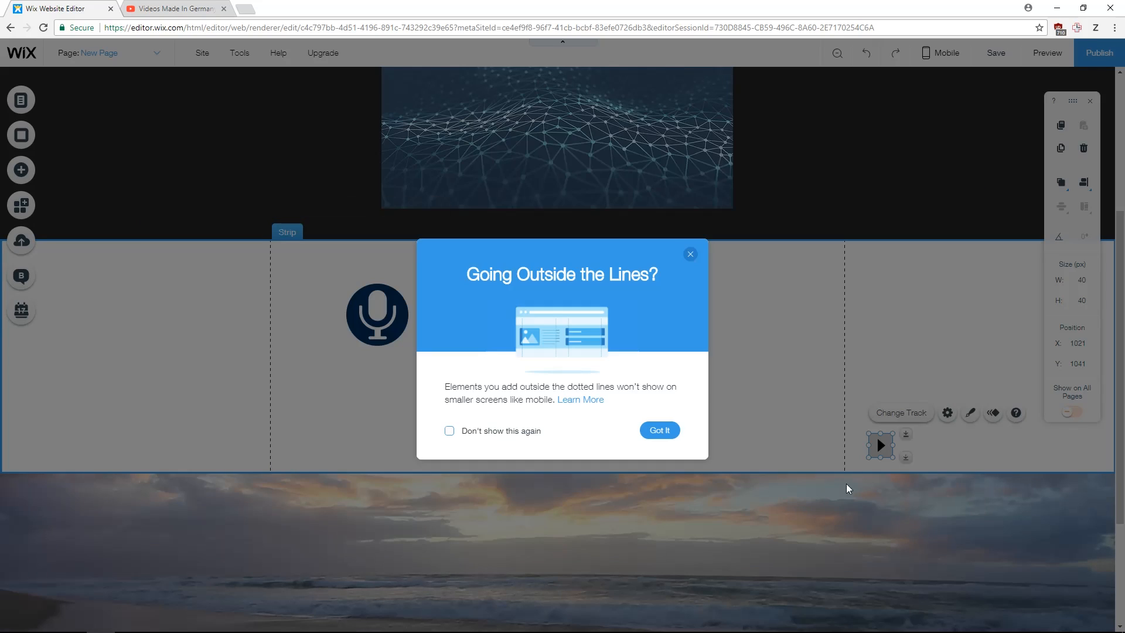
Step: Move the music player inside the strip's content area and confirm Fly With Me.mp3 as its track
left_click(690, 254)
left_click_drag(905, 427, 791, 414)
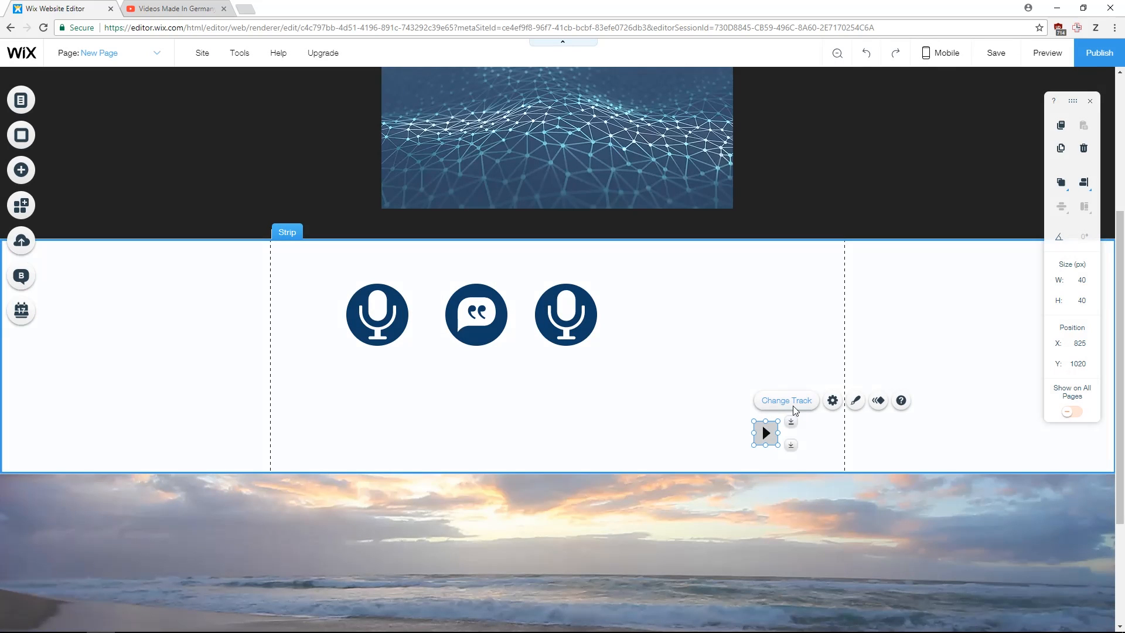
left_click(794, 406)
left_click(349, 267)
left_click(915, 529)
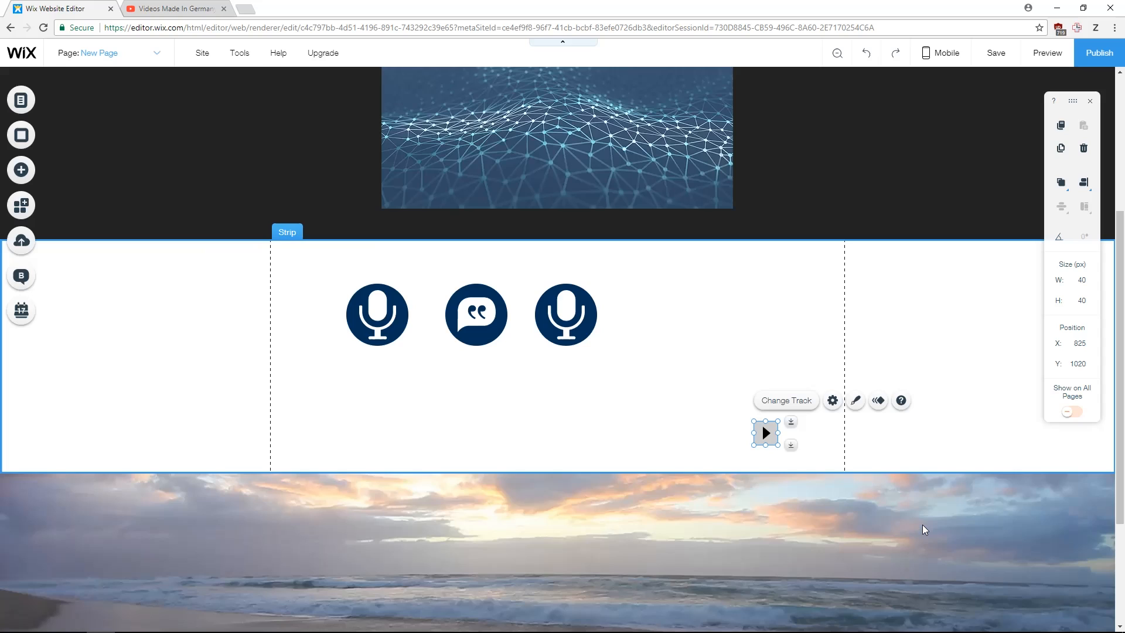
Step: Turn on autoplay and test the player in preview, pausing the playing track
left_click(832, 401)
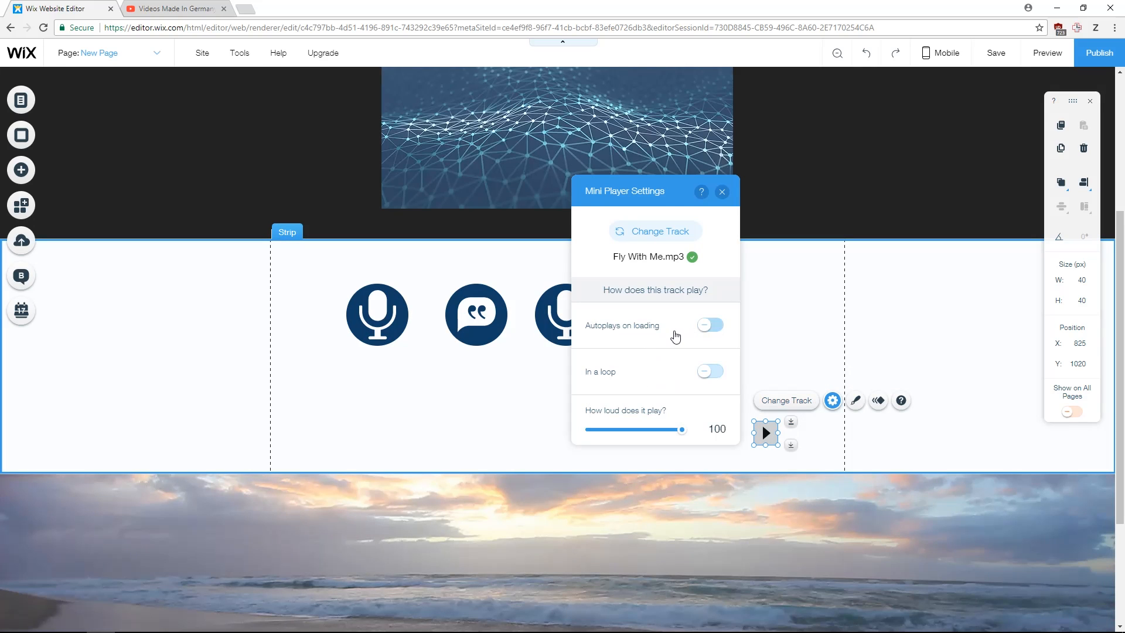
left_click(709, 326)
left_click(722, 192)
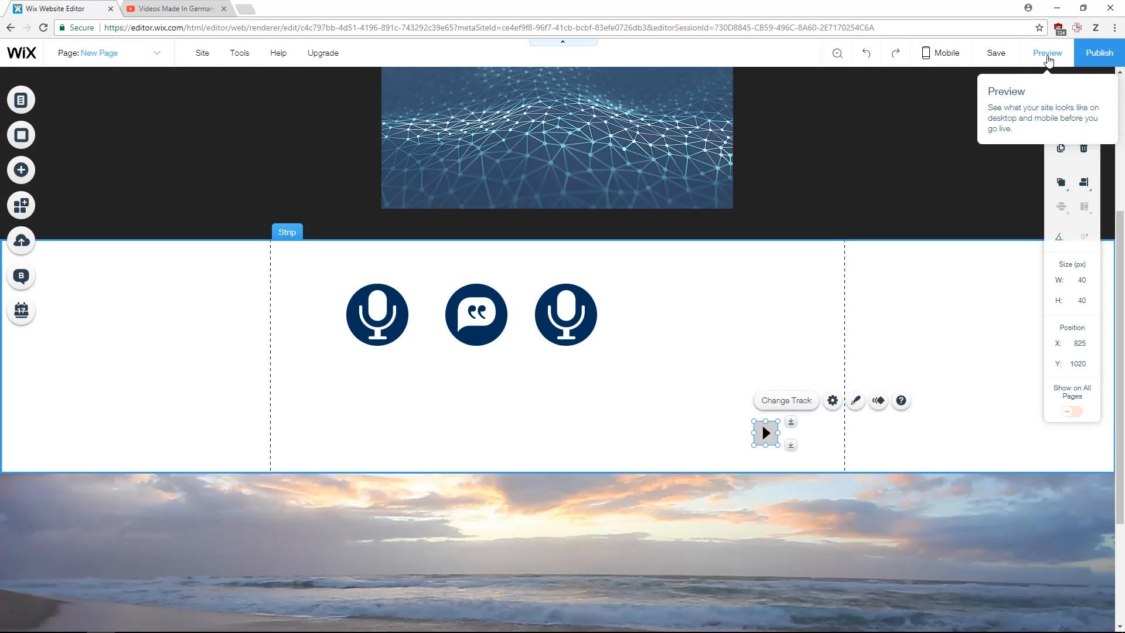
left_click(1048, 54)
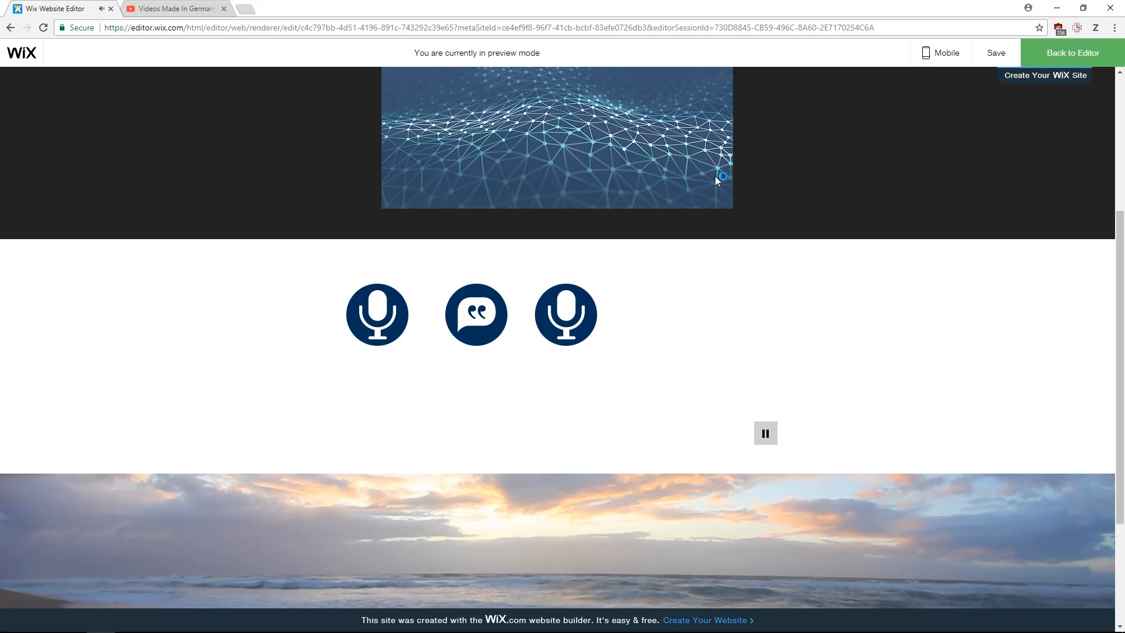
left_click(765, 431)
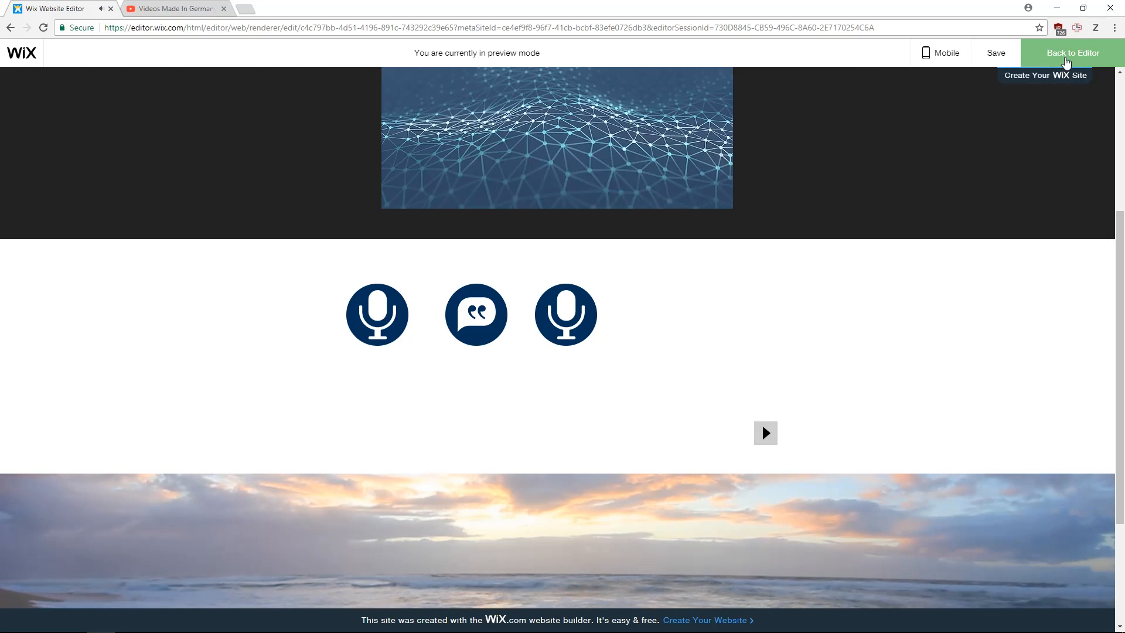
left_click(1061, 58)
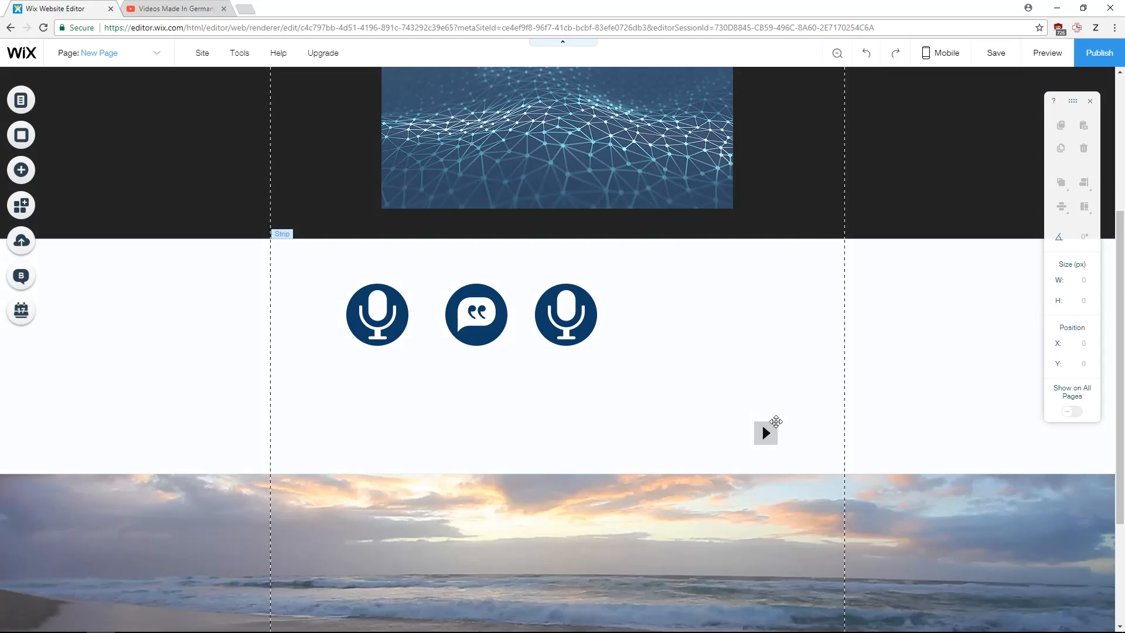
Step: Switch the music player's autoplay back off
left_click(766, 431)
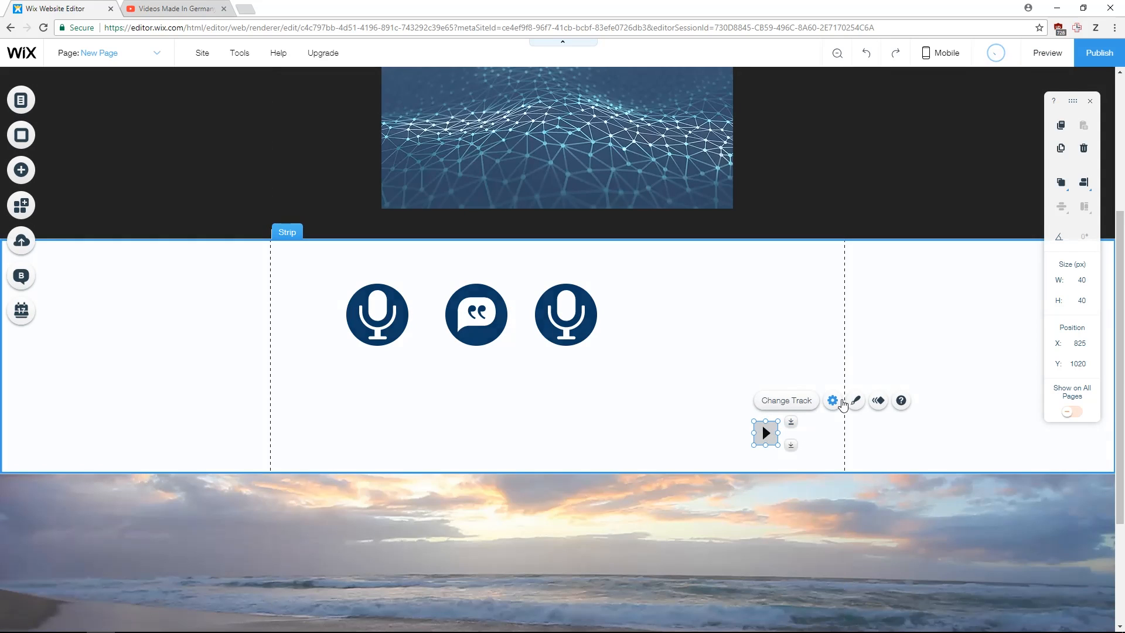
left_click(833, 400)
left_click(710, 326)
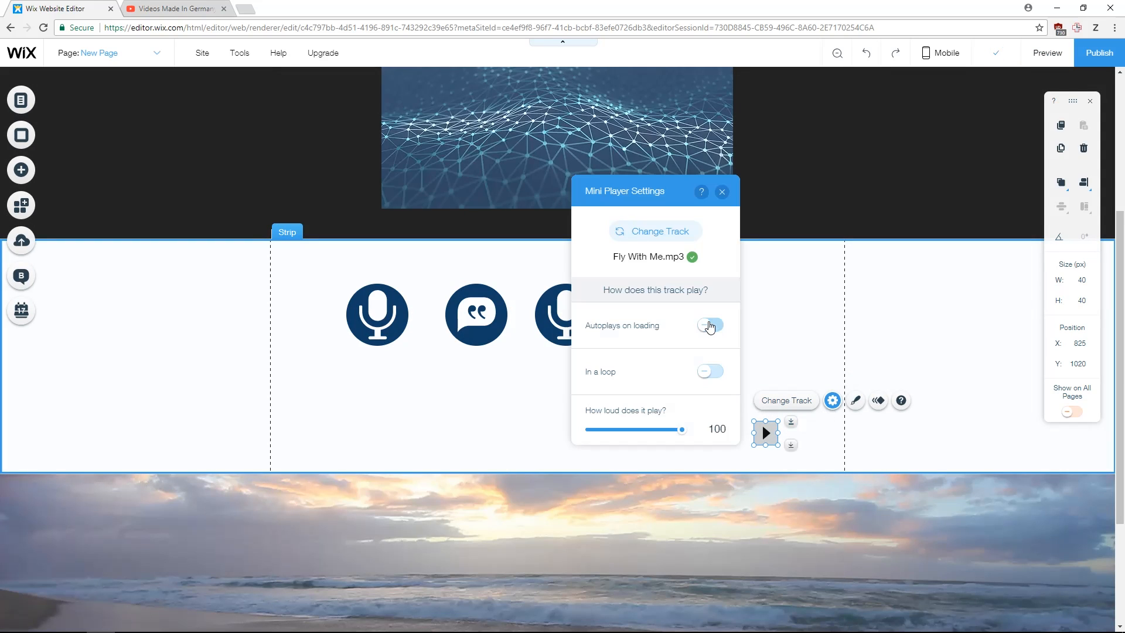
left_click(722, 193)
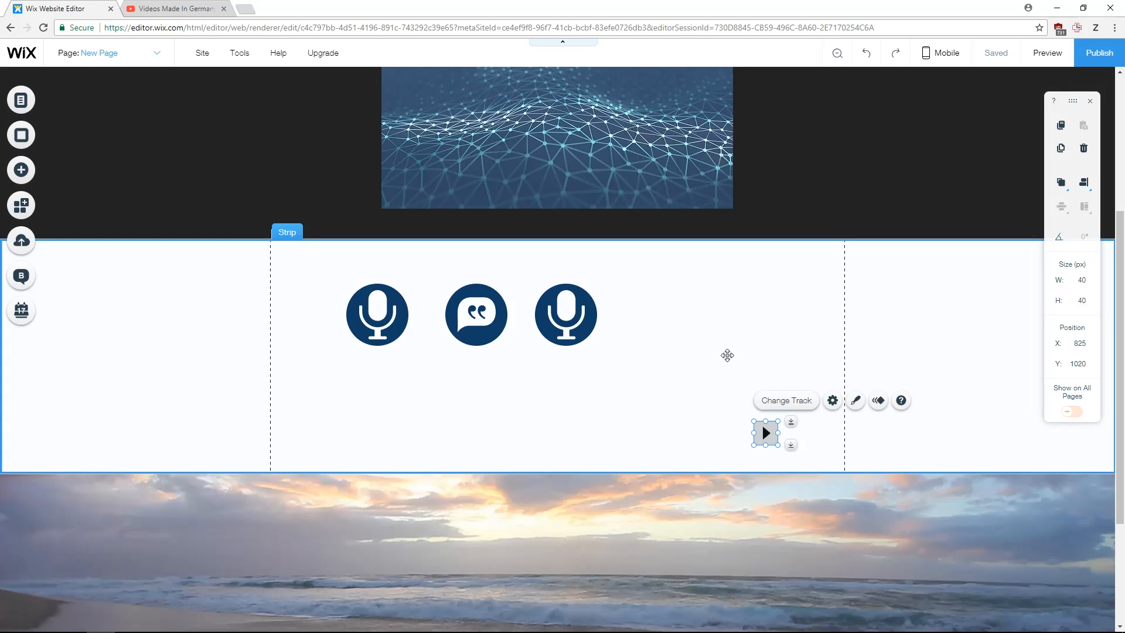
scroll(727, 355, "up", 5)
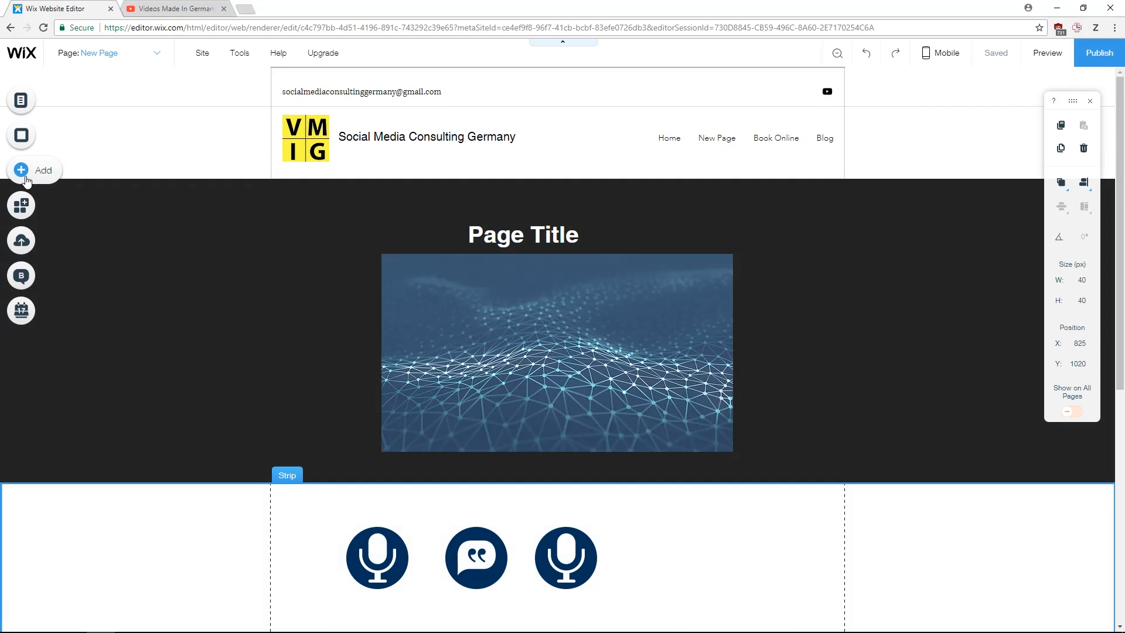
Step: Add the Welcome (Full Screen) lightbox template to the site
left_click(26, 179)
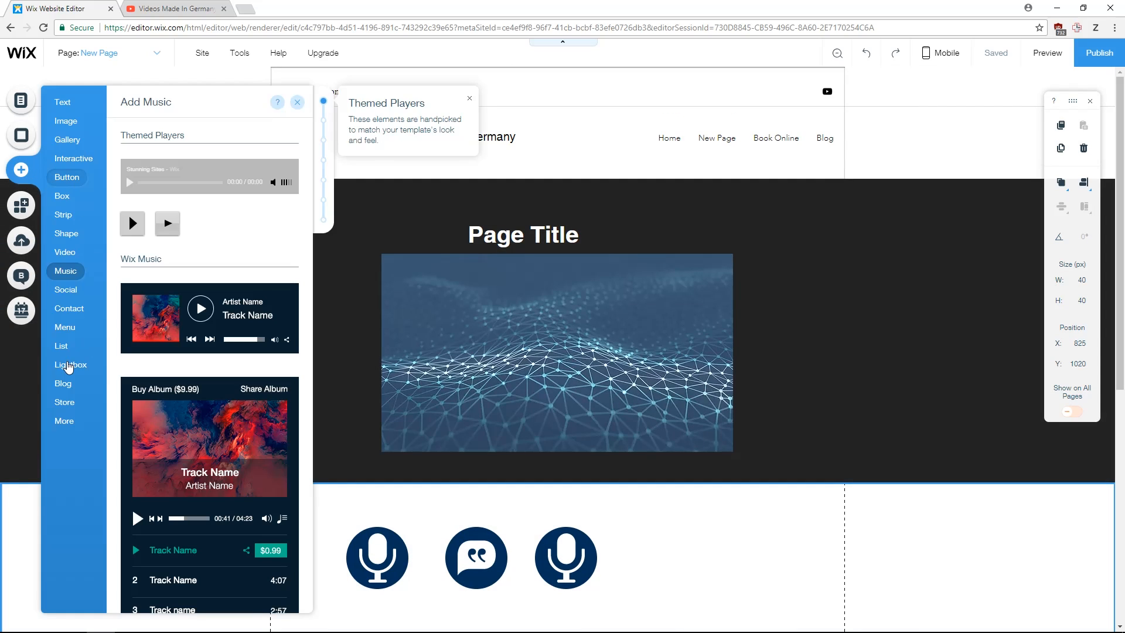
left_click(68, 366)
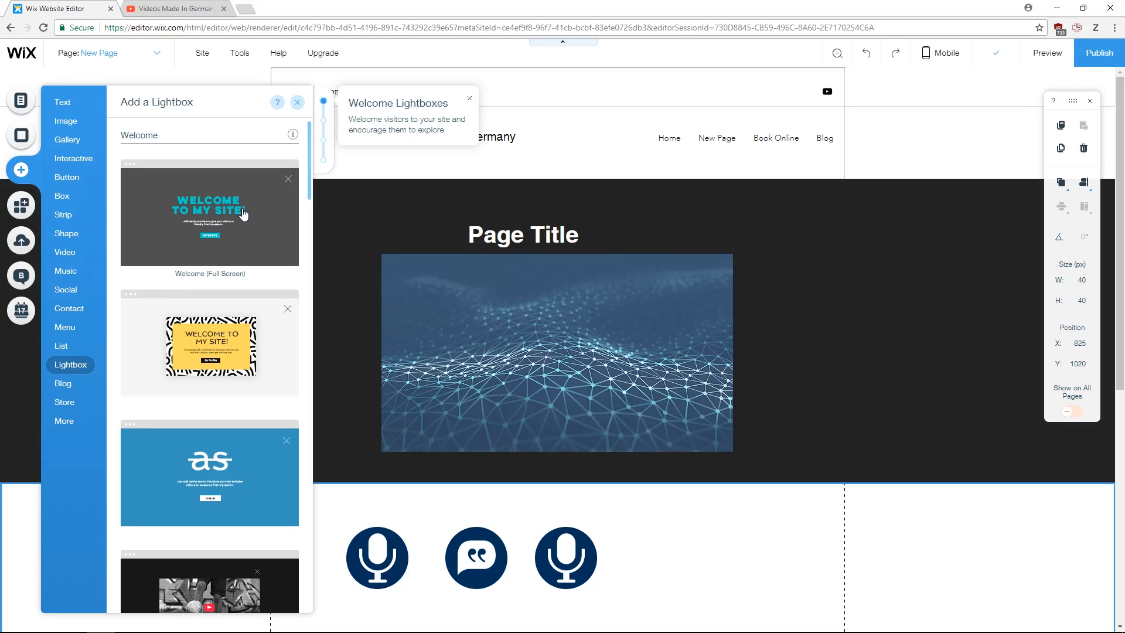
left_click_drag(244, 215, 539, 258)
left_click_drag(587, 360, 588, 360)
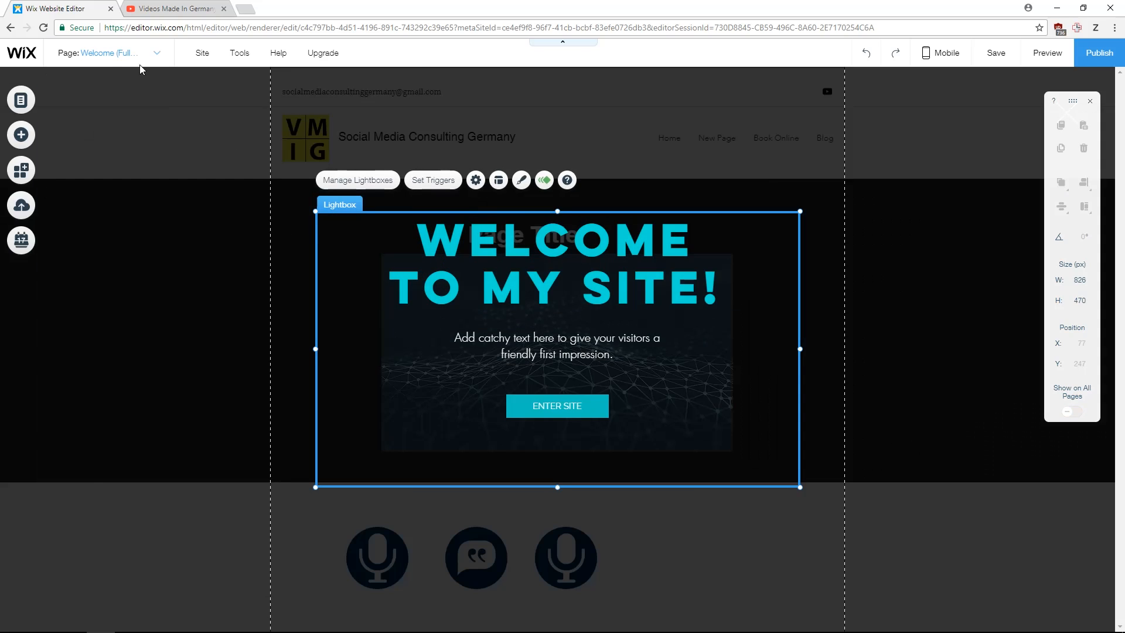
left_click(150, 54)
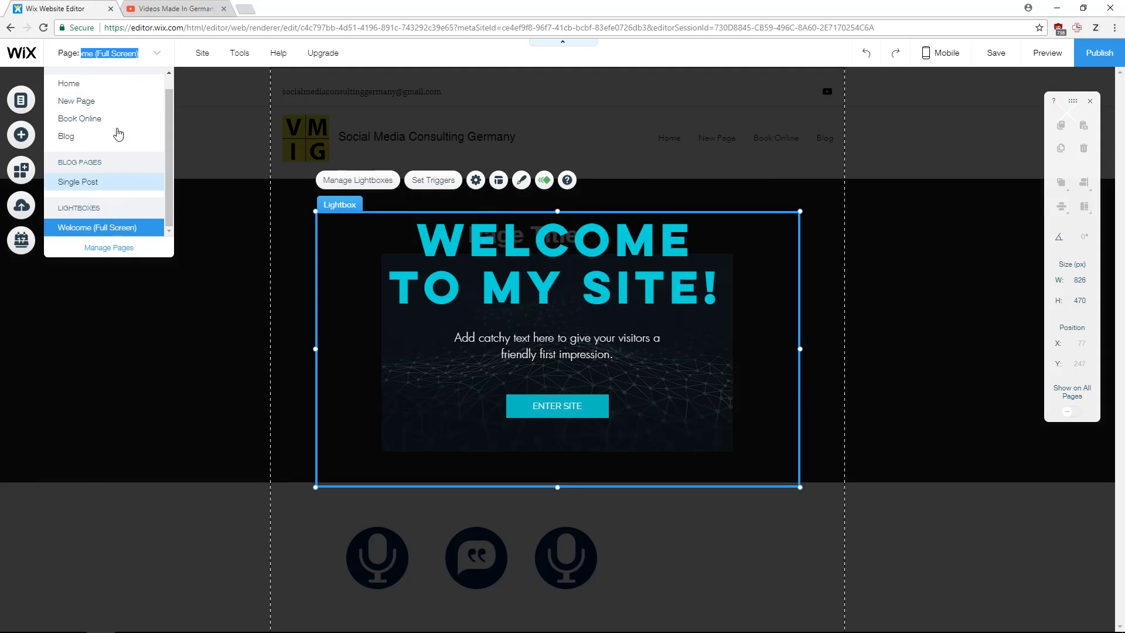
left_click(158, 54)
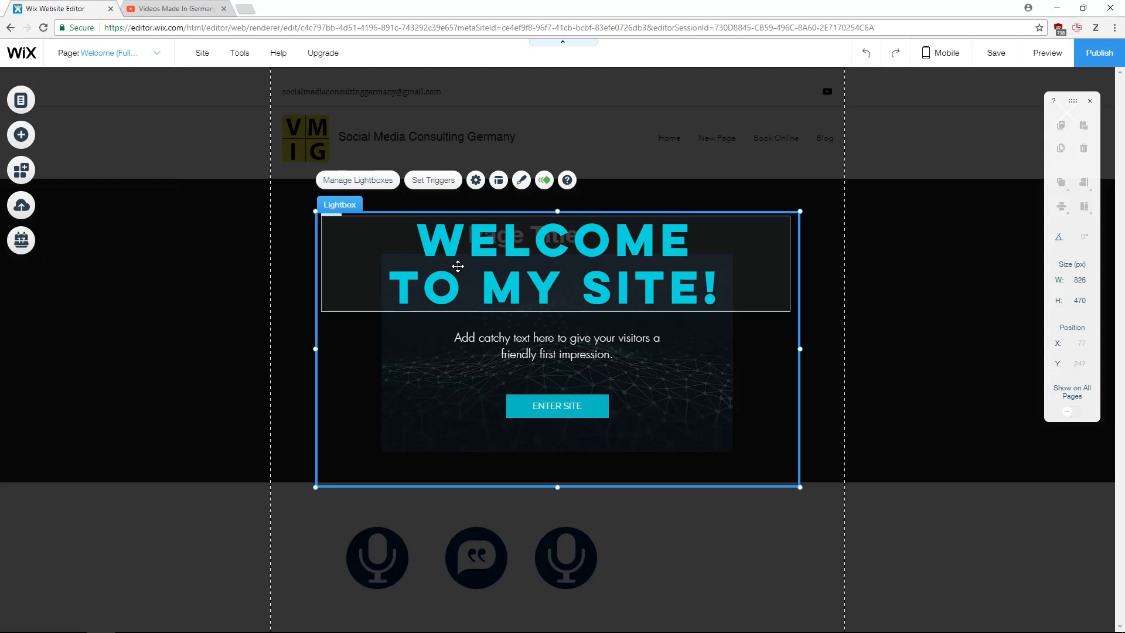
Step: Check the welcome lightbox's settings, then preview the site
left_click(475, 179)
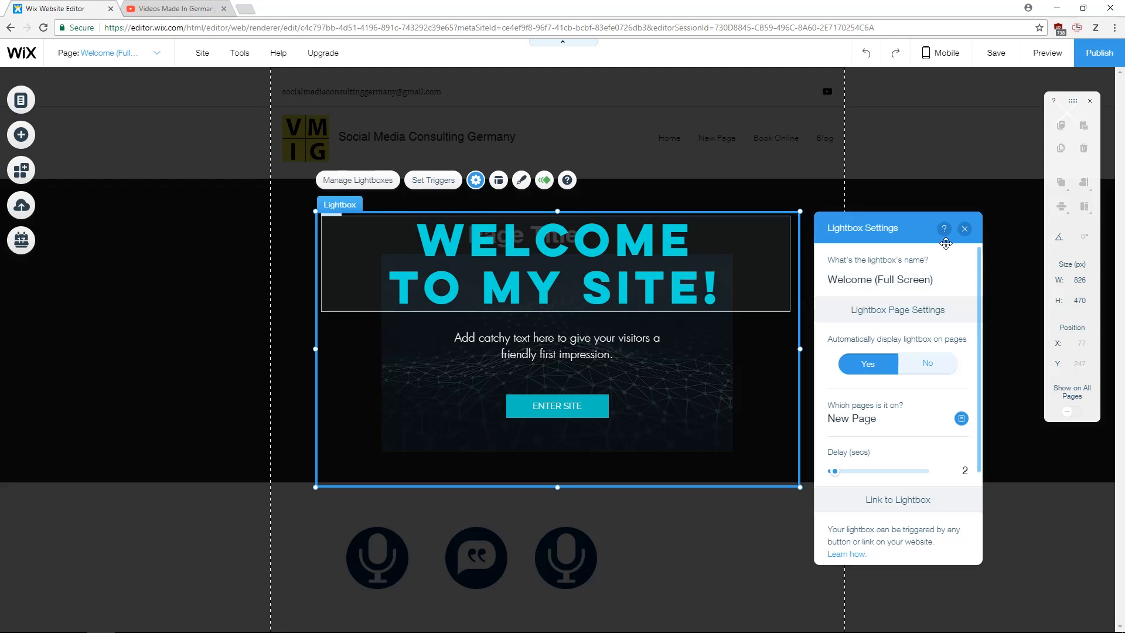
left_click(965, 228)
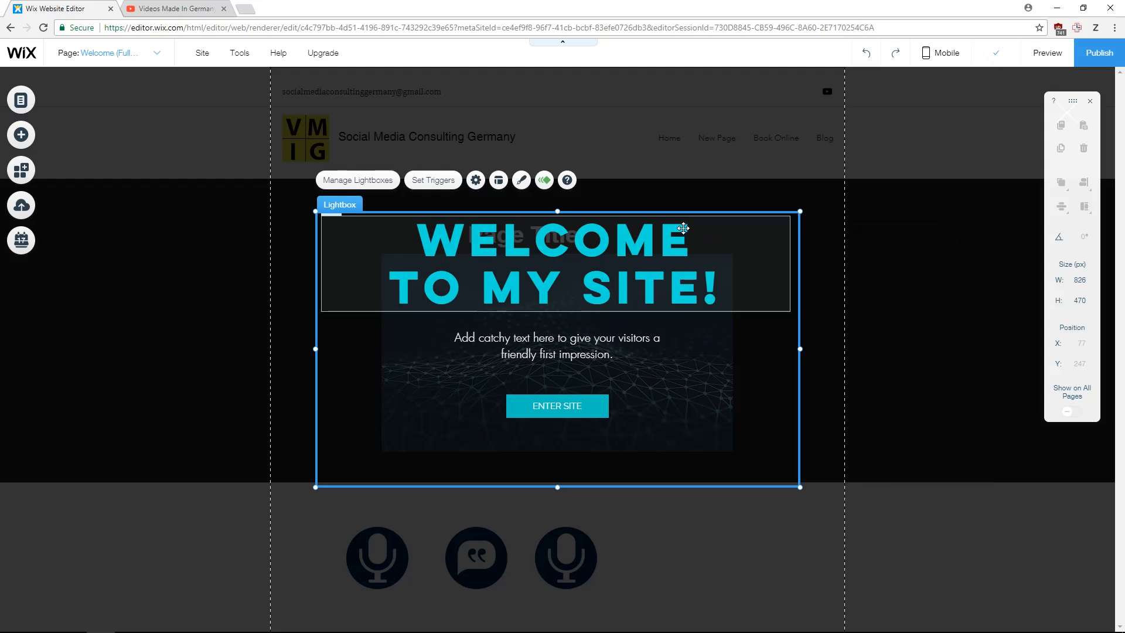
left_click(1048, 53)
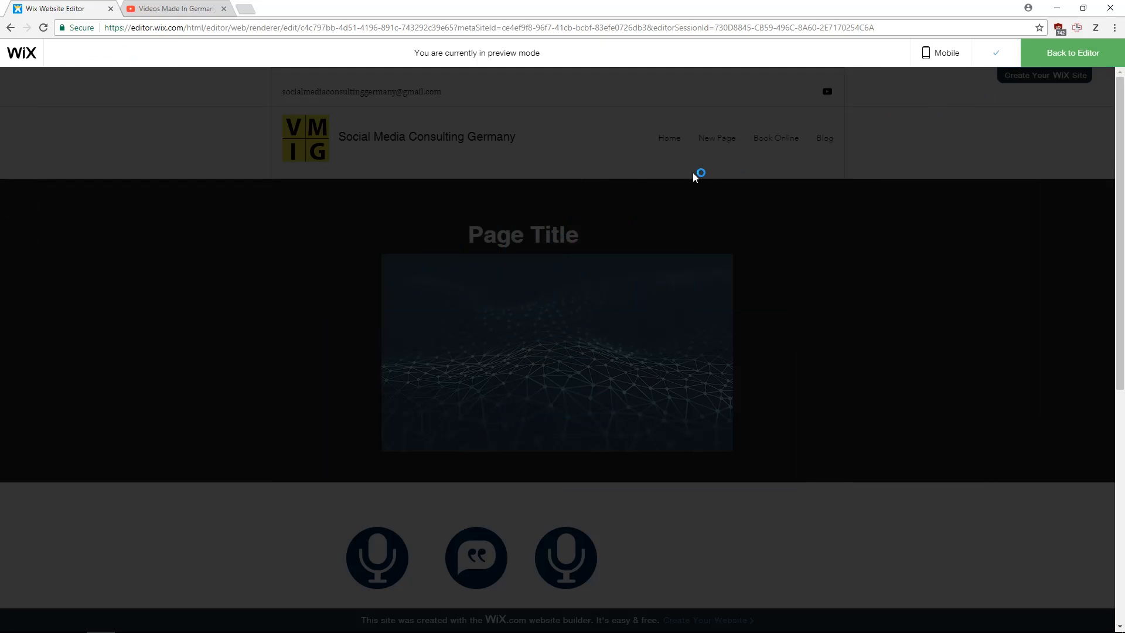
Step: Close the Welcome to My Site lightbox in preview, scroll, close it again, and return to editing
left_click(1066, 114)
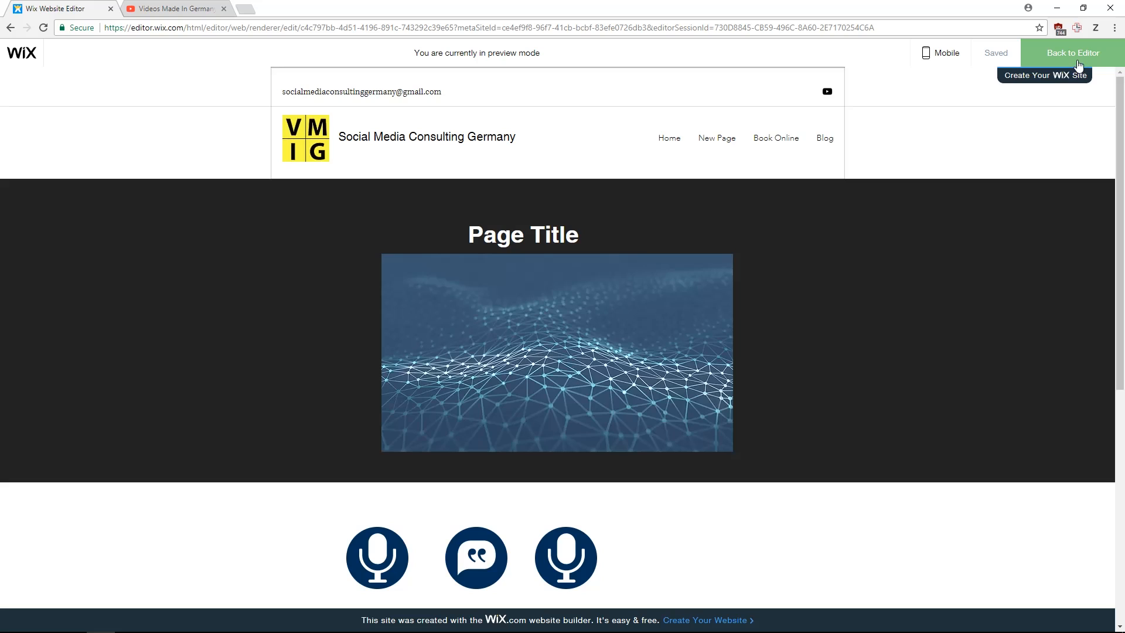
left_click(1080, 58)
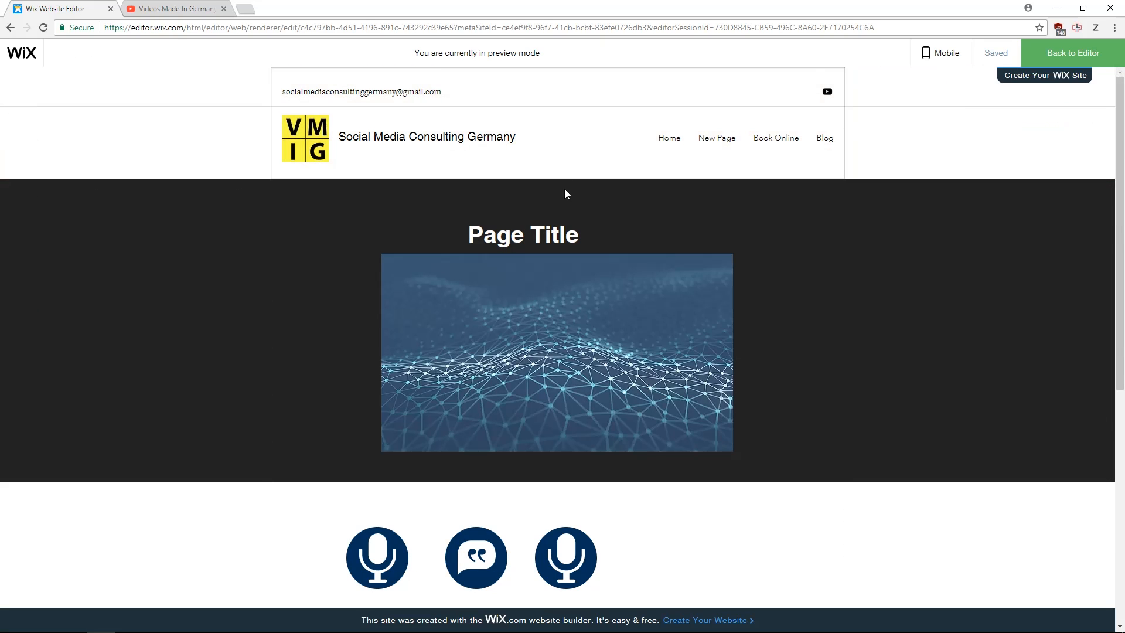
scroll(565, 194, "down", 7)
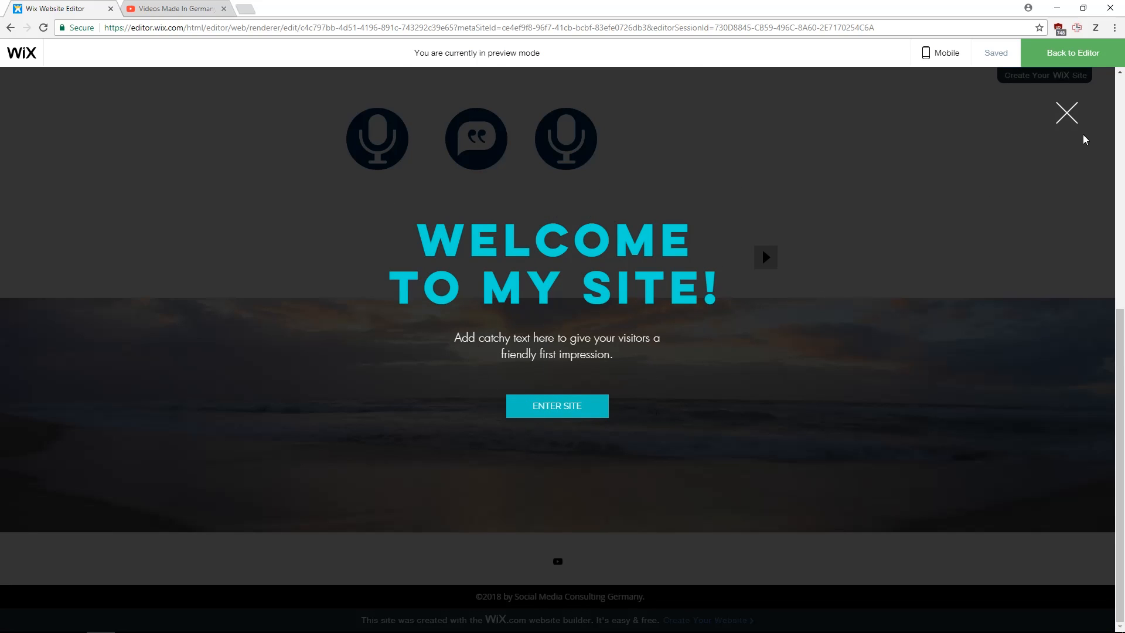
left_click(1067, 114)
left_click(1073, 54)
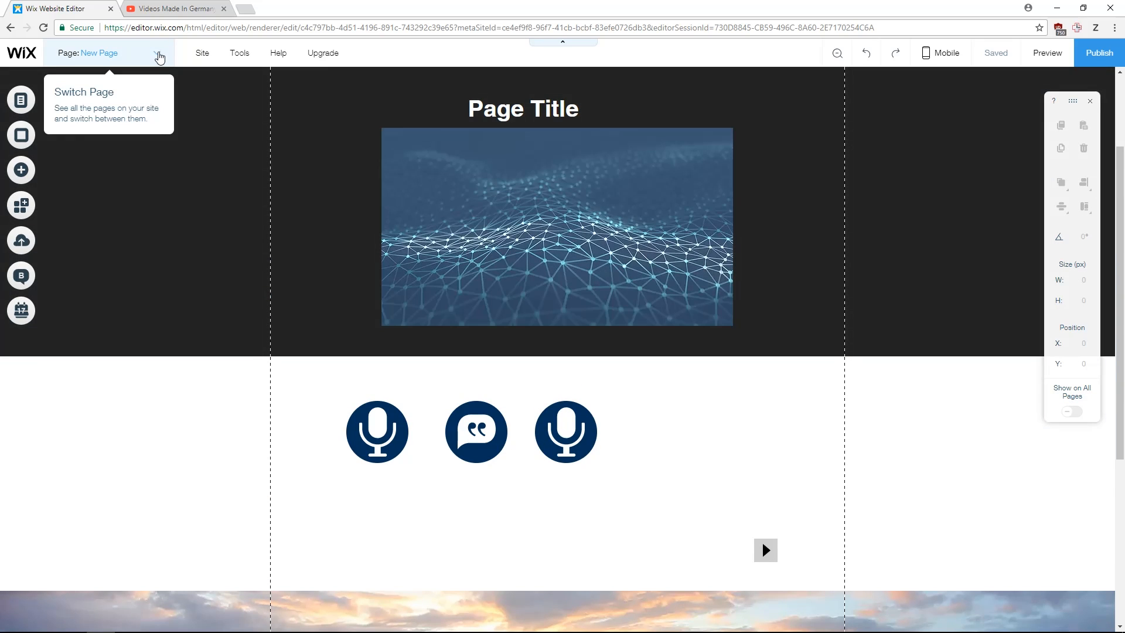
Step: Open the Welcome (Full Screen) lightbox and select the whole lightbox
left_click(157, 54)
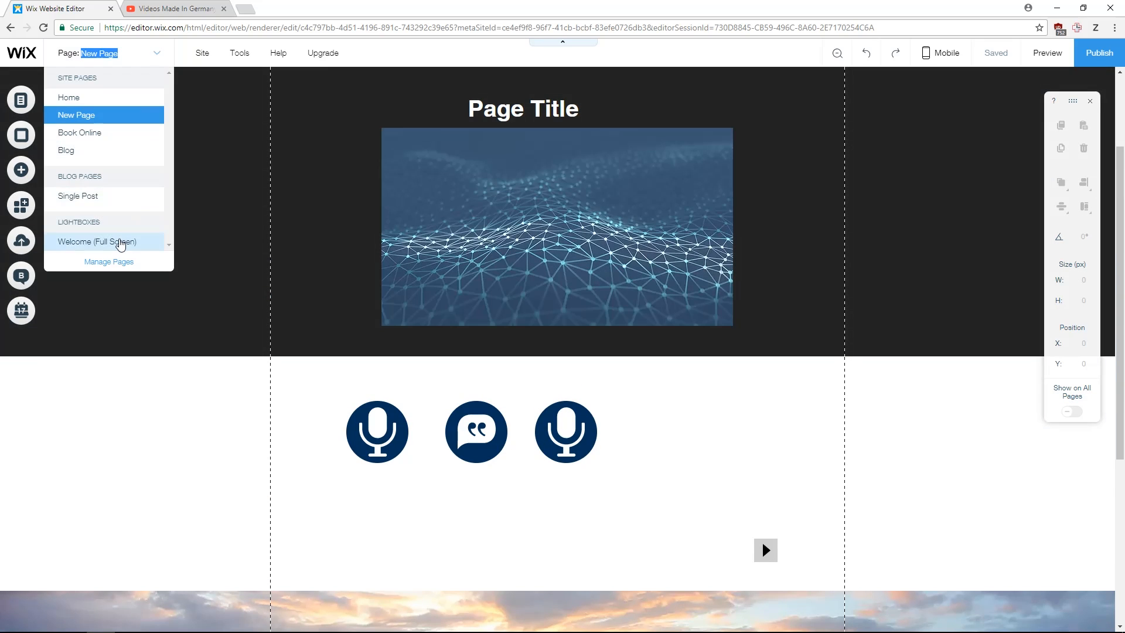
left_click(120, 243)
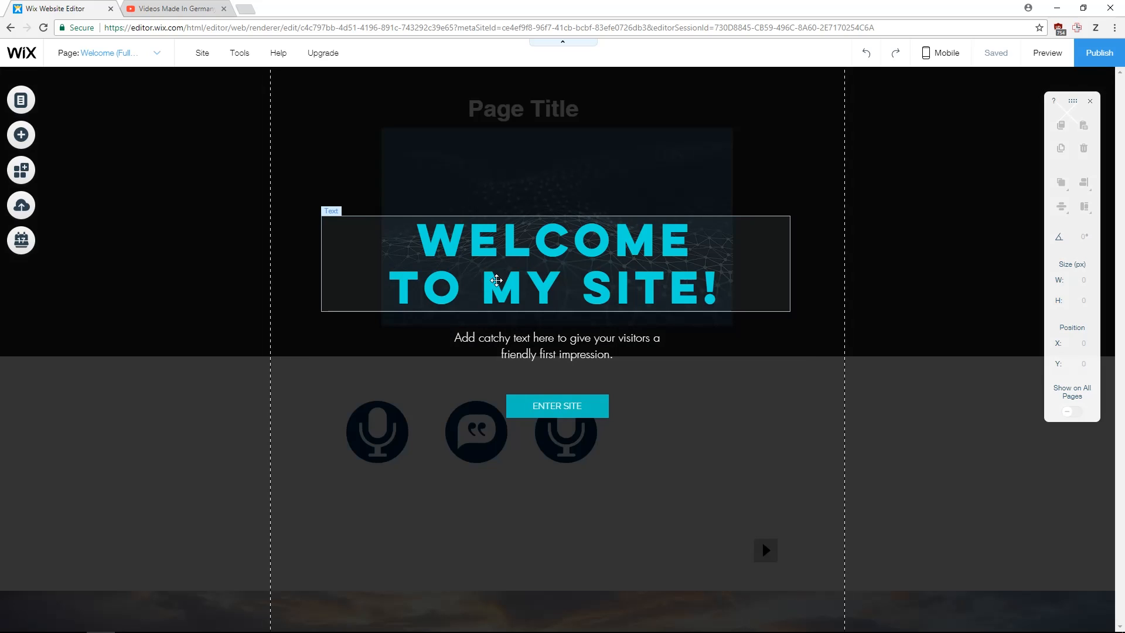
left_click(424, 295)
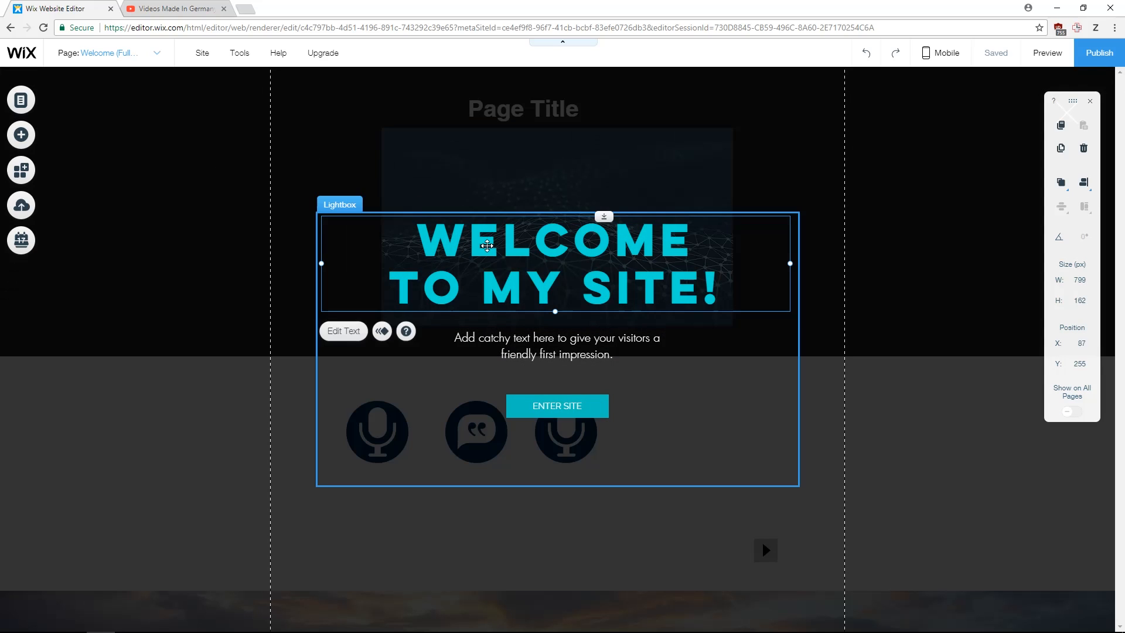
left_click(342, 208)
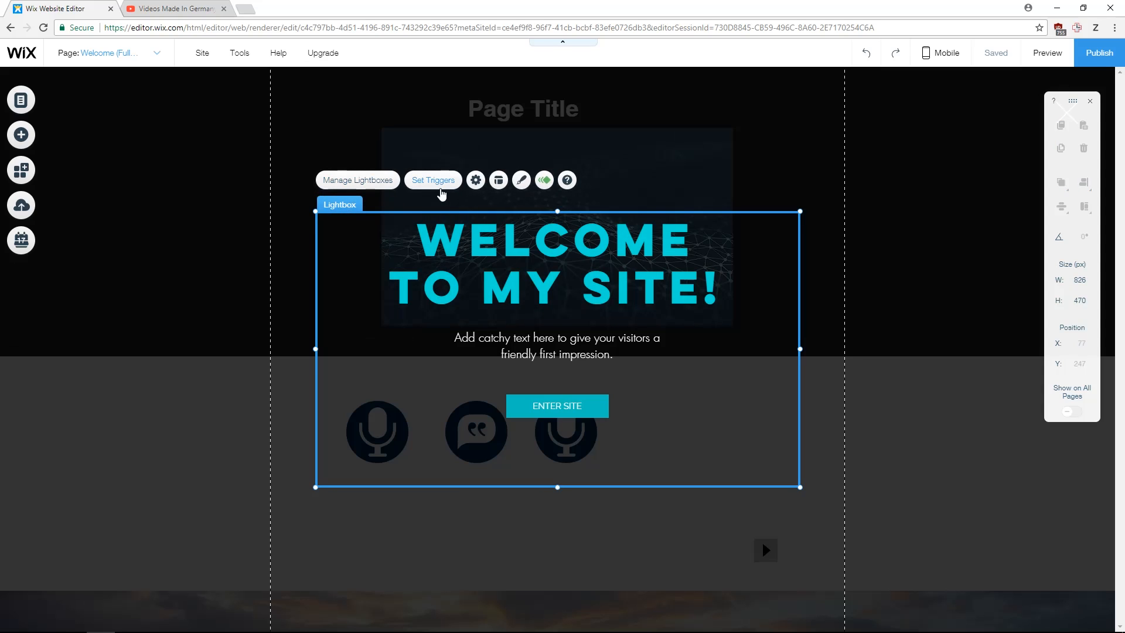
Step: Set the lightbox delay to 7 seconds on New Page only, then return to New Page
left_click(475, 179)
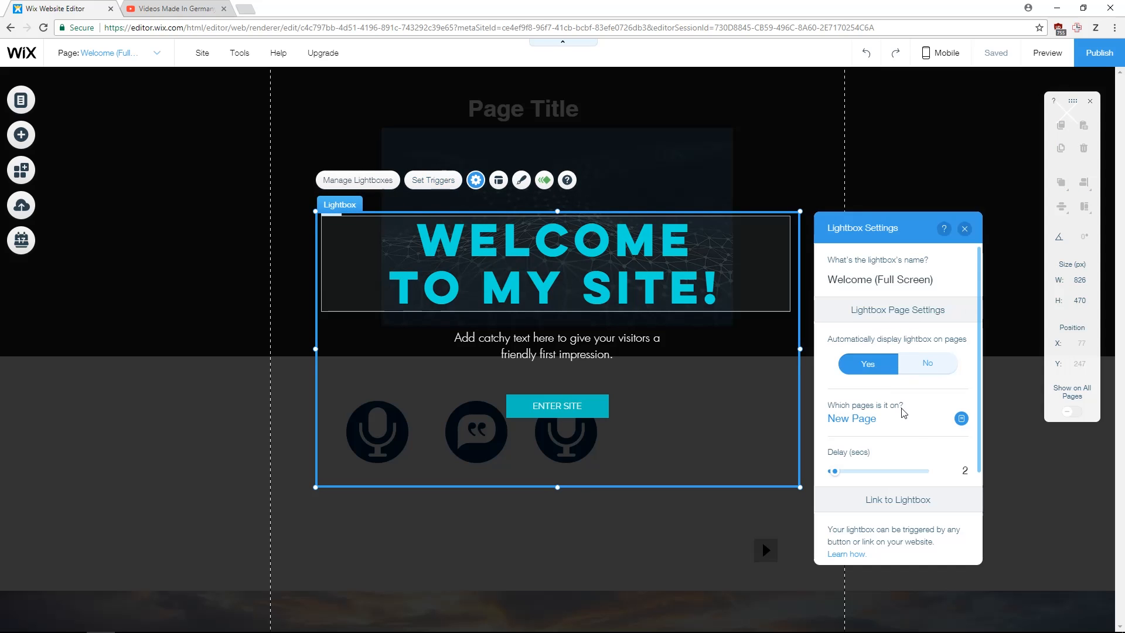
scroll(904, 413, "down", 2)
mouse_move(836, 356)
left_mouse_down()
mouse_move(897, 356)
mouse_move(841, 358)
left_mouse_up()
left_click(961, 301)
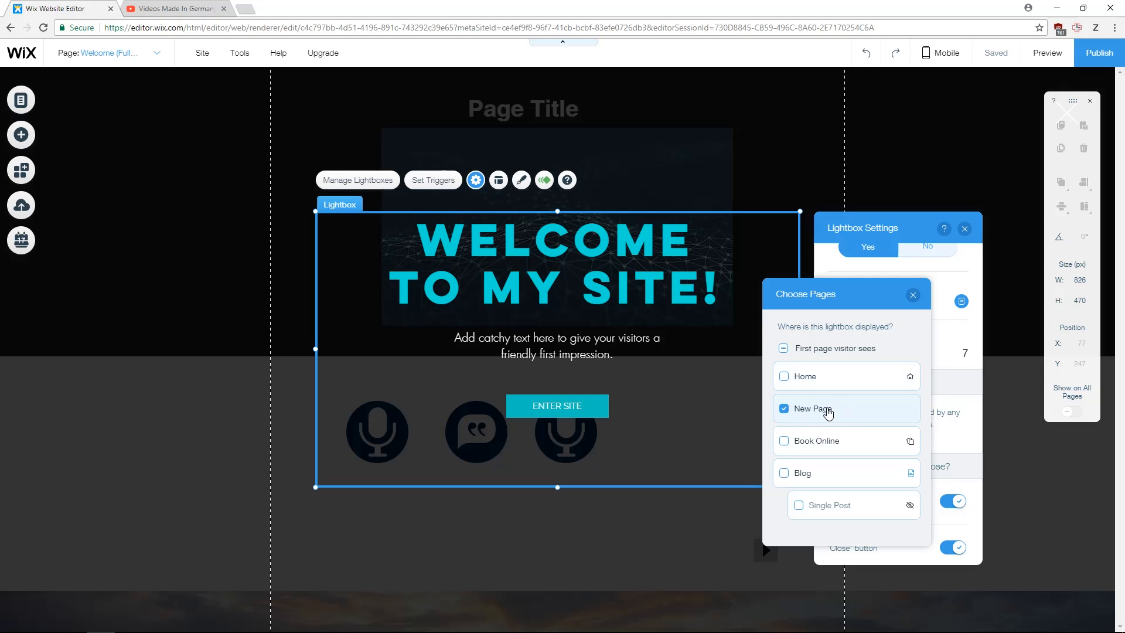
left_click(913, 295)
left_click(965, 228)
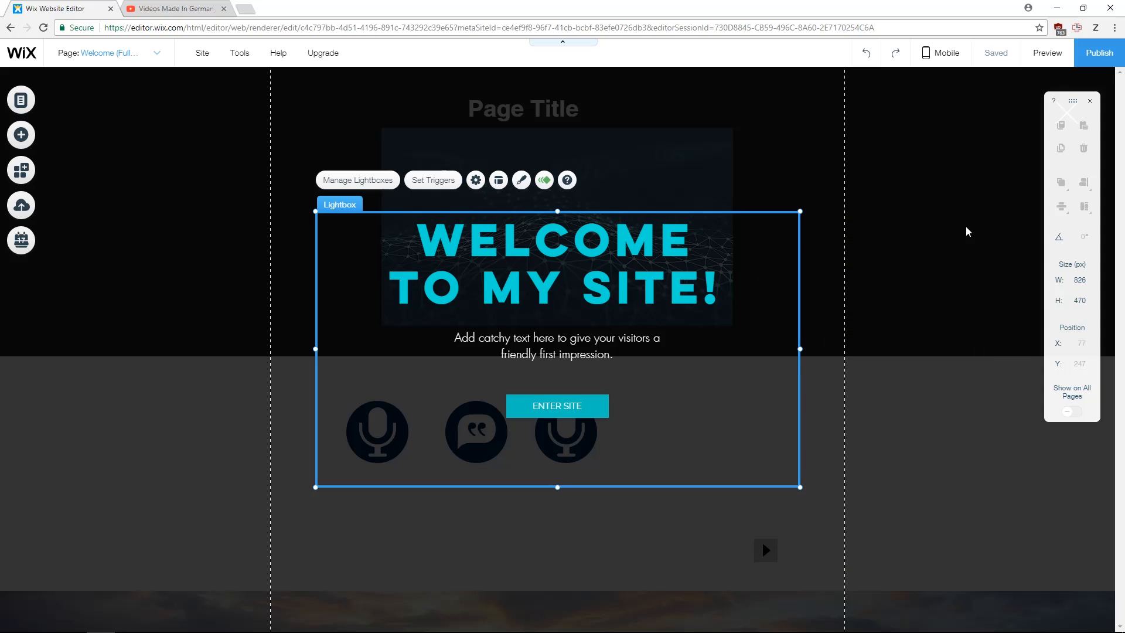
left_click(149, 52)
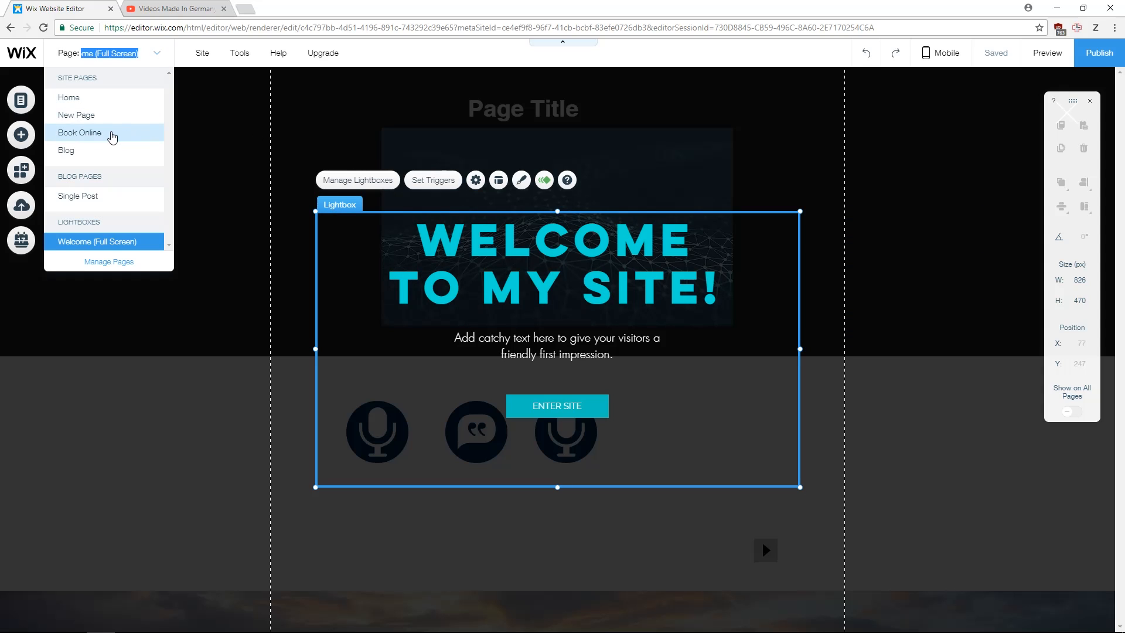
left_click(118, 119)
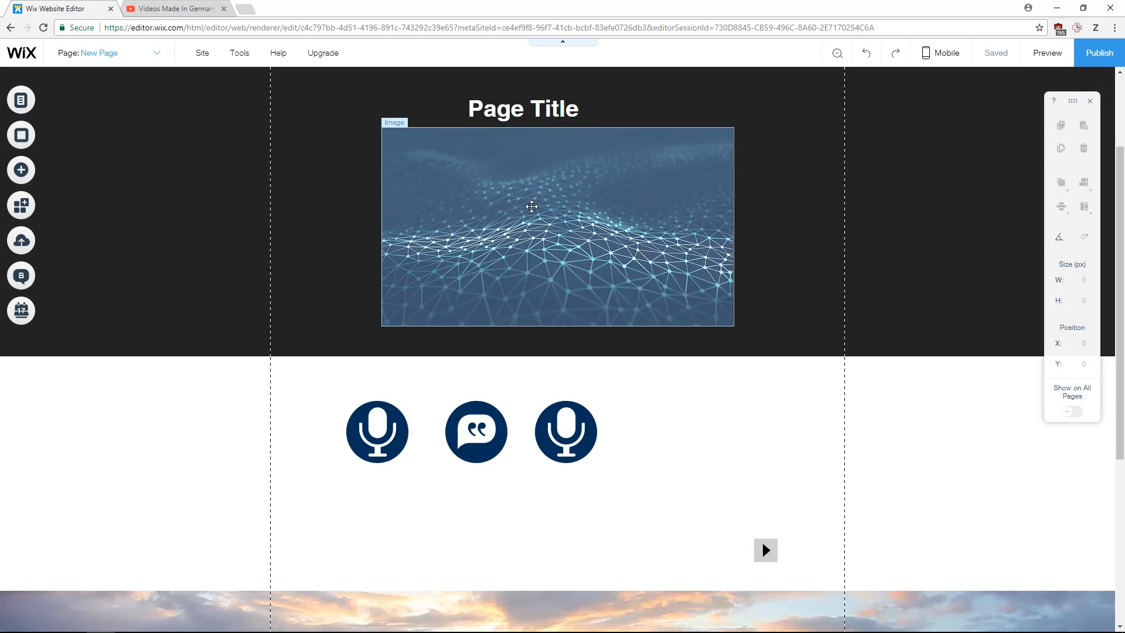
scroll(504, 227, "up", 2)
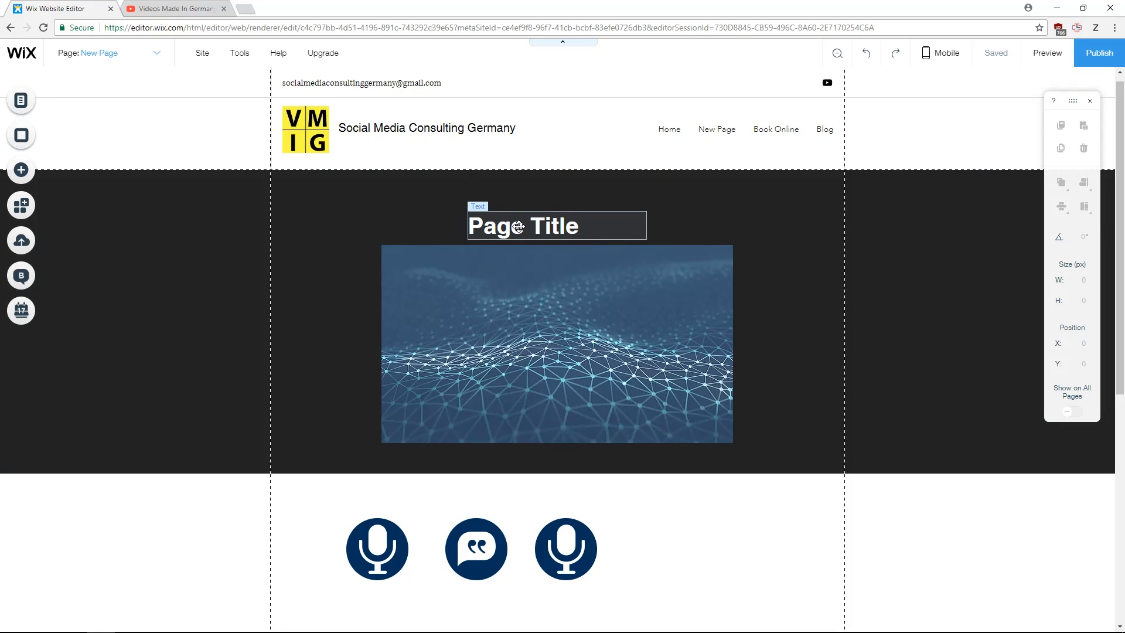
left_click(529, 226)
key("ctrl+c")
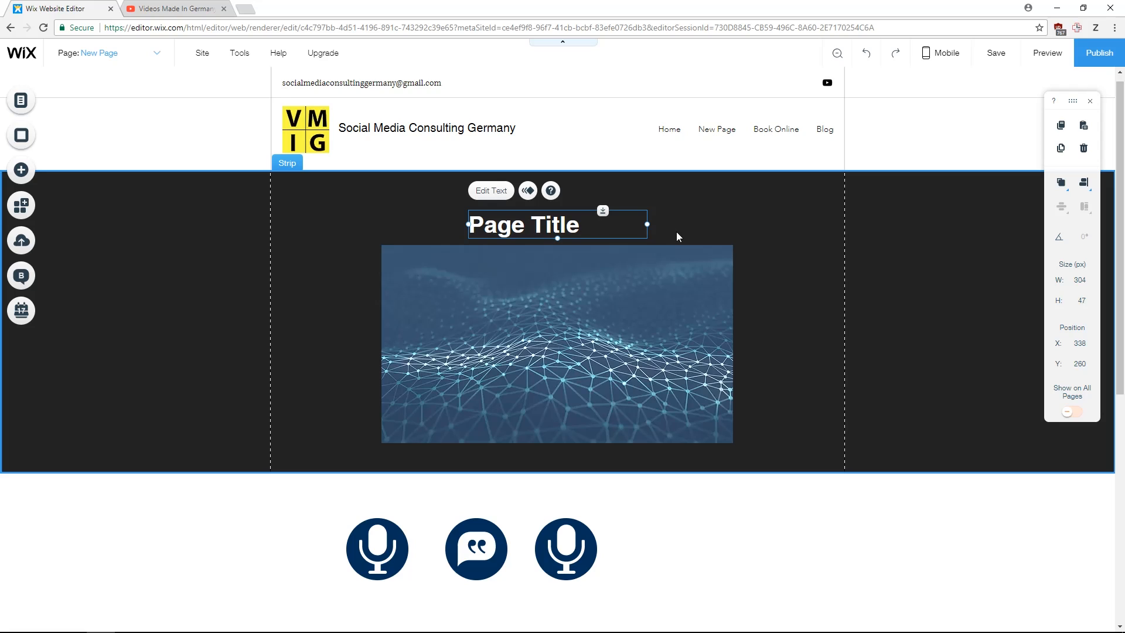
key("ctrl+v")
left_click_drag(601, 258, 746, 231)
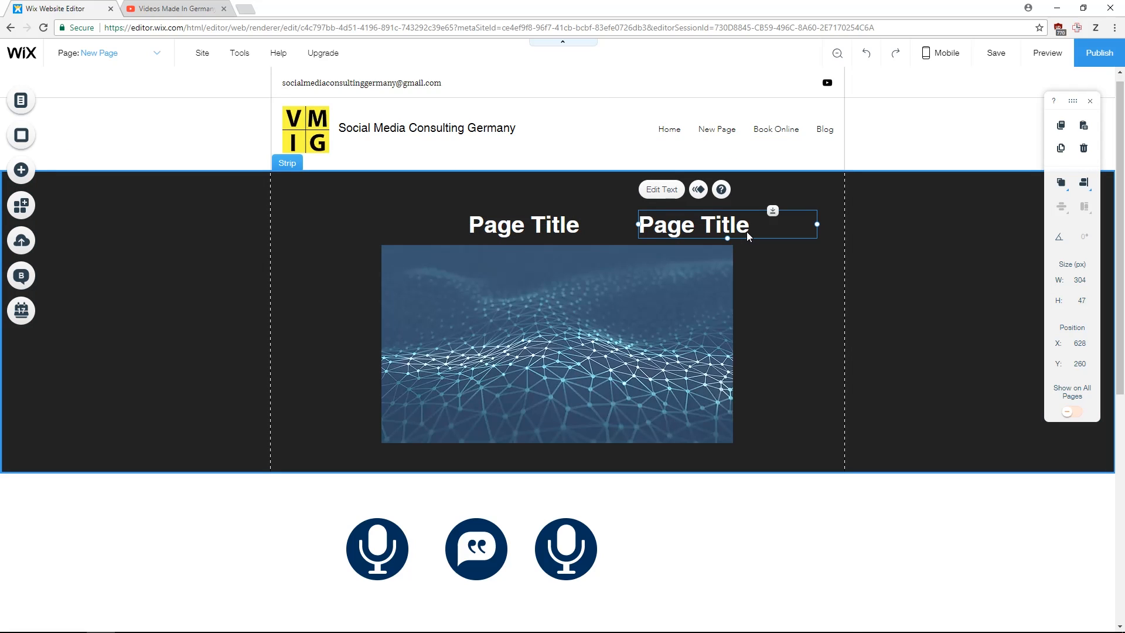
key("Delete")
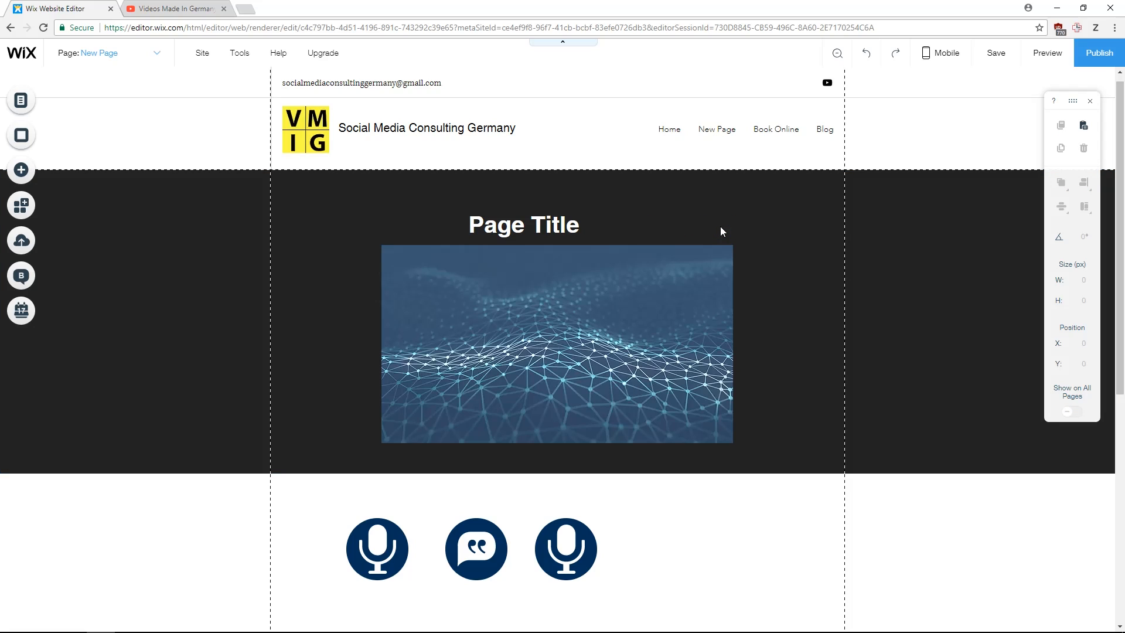
left_click_drag(538, 221, 686, 205)
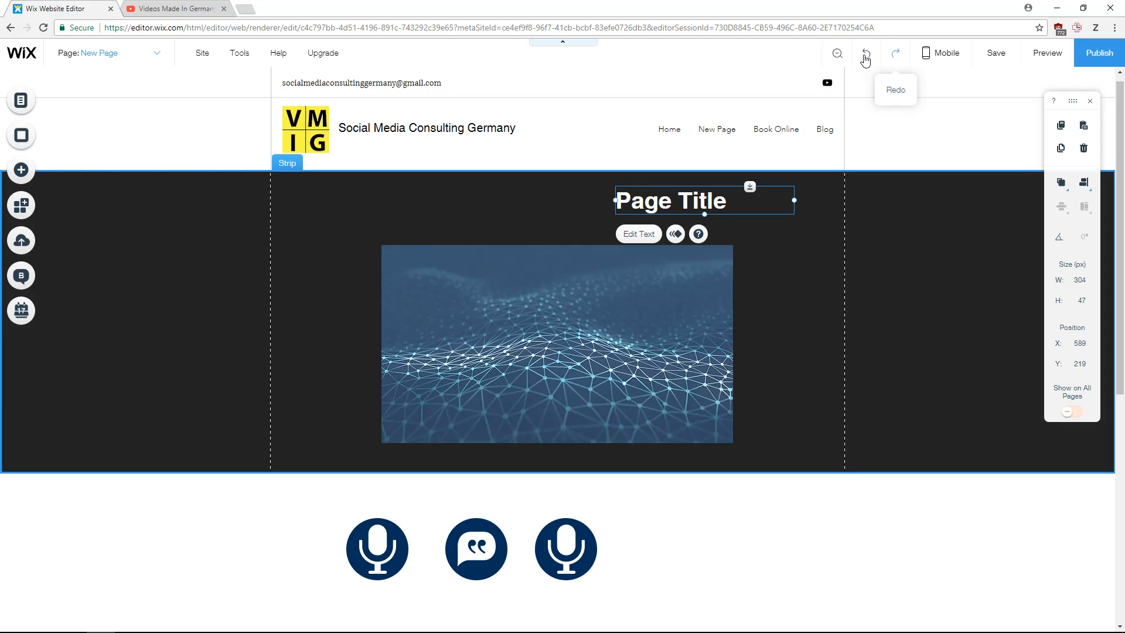
key("ctrl+z")
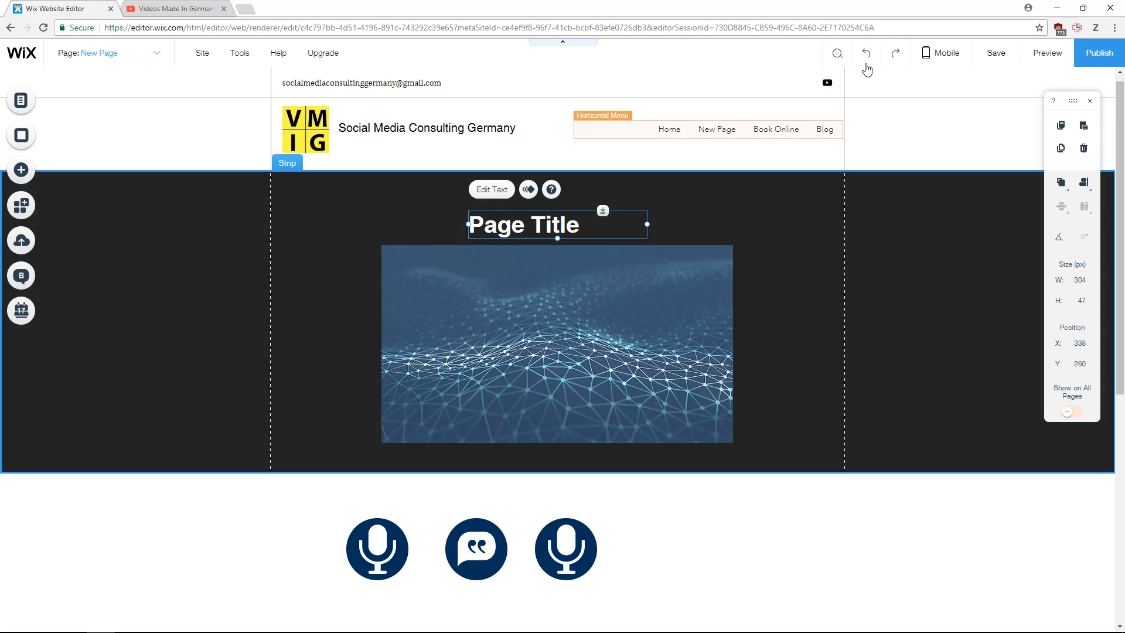
key("ctrl+y")
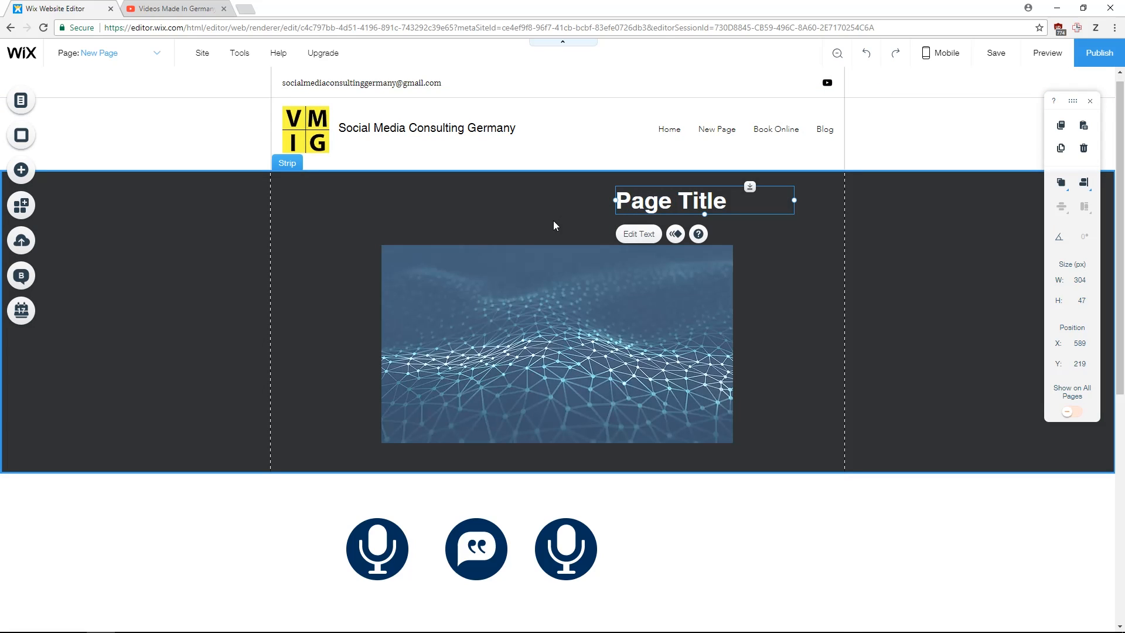
key("ctrl+z")
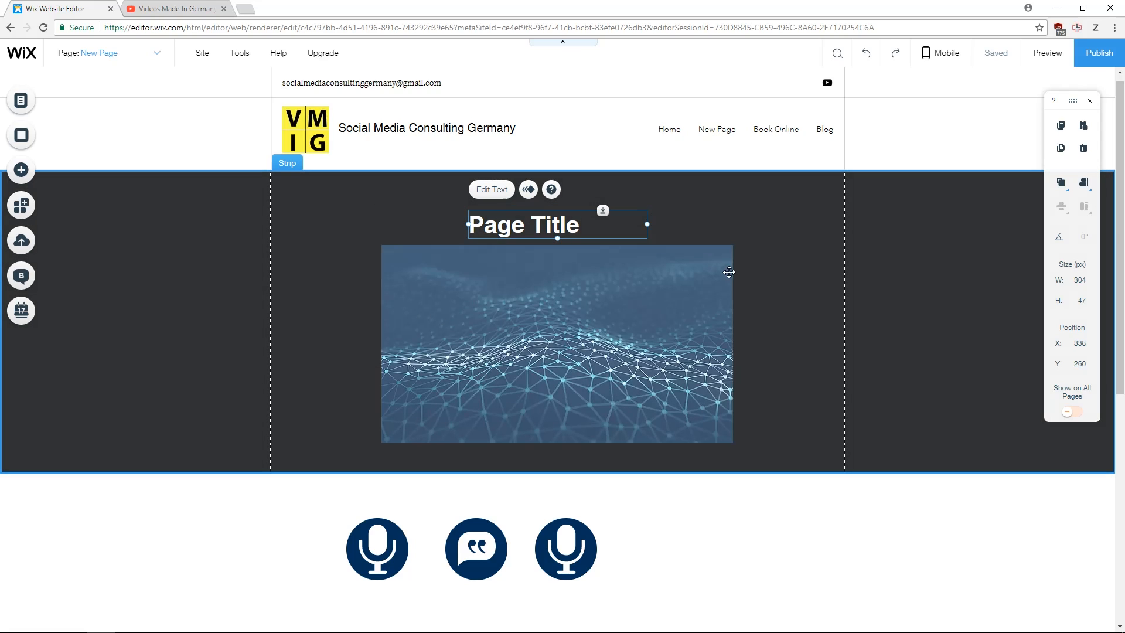
scroll(638, 393, "down", 4)
scroll(639, 392, "down", 3)
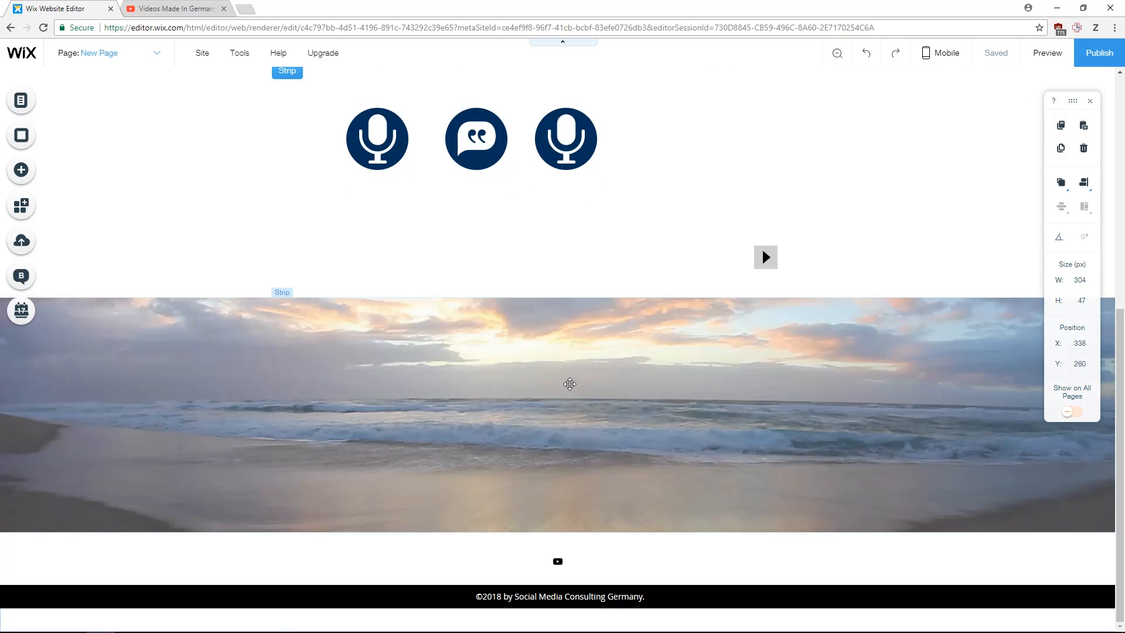
scroll(569, 384, "up", 7)
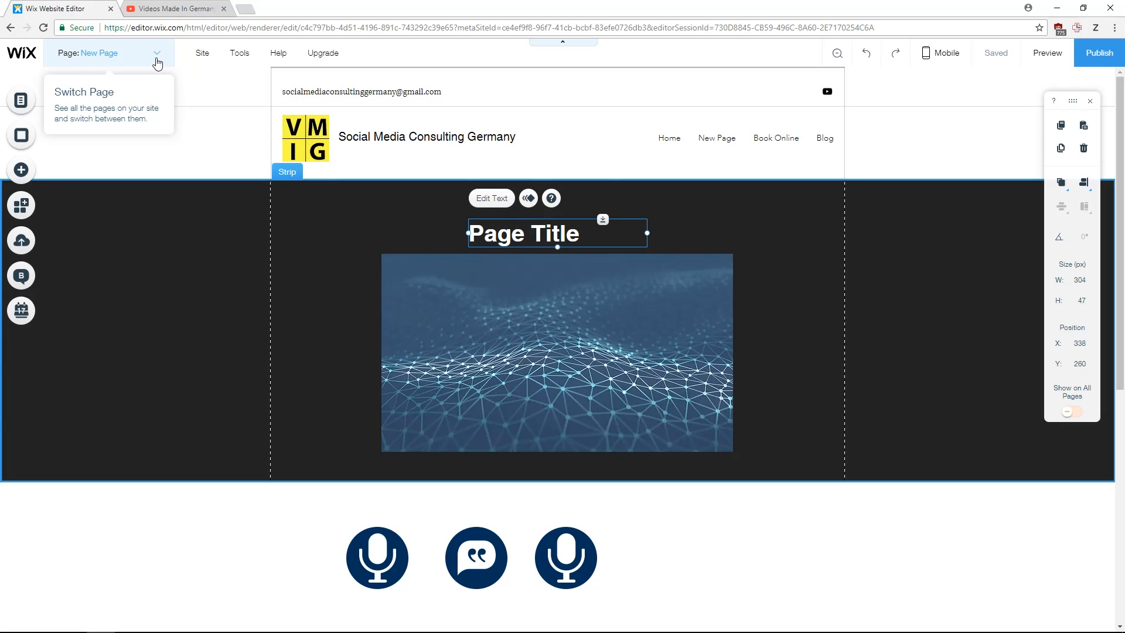
Step: Switch to the Home page and scroll through it in preview before returning to editing
left_click(157, 55)
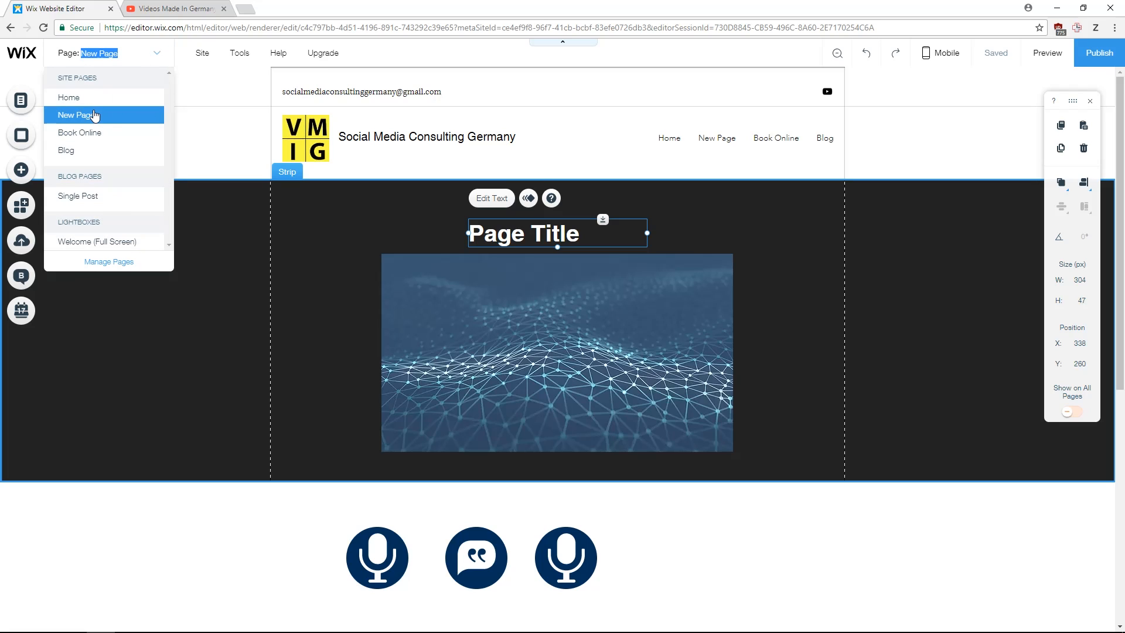
left_click(98, 105)
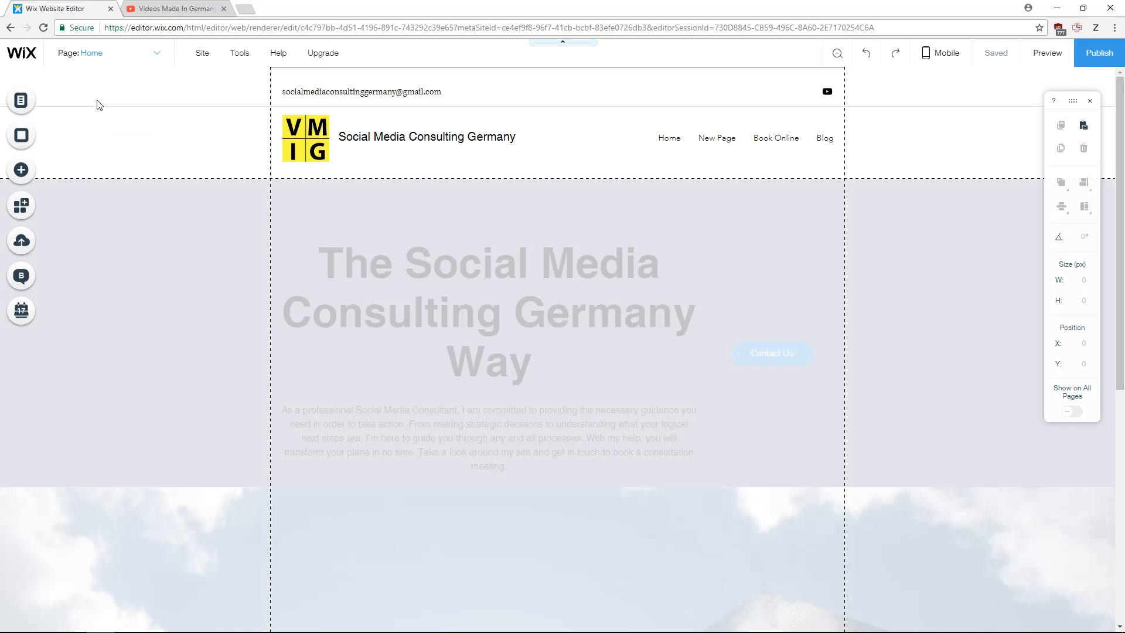
left_click(1046, 54)
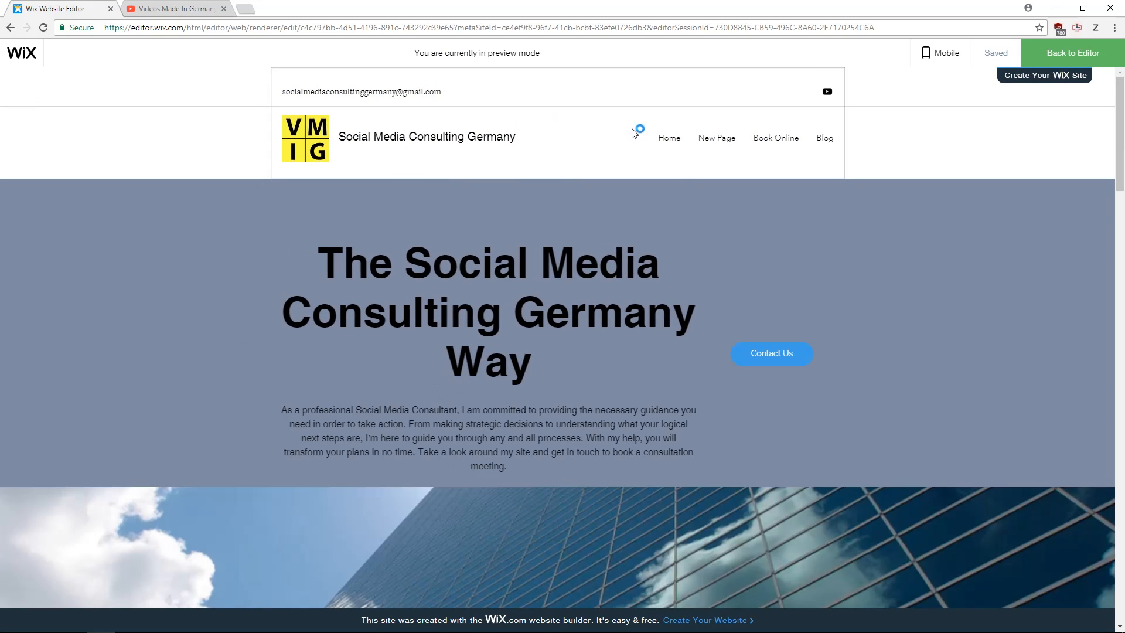
scroll(481, 206, "down", 3)
scroll(477, 196, "down", 10)
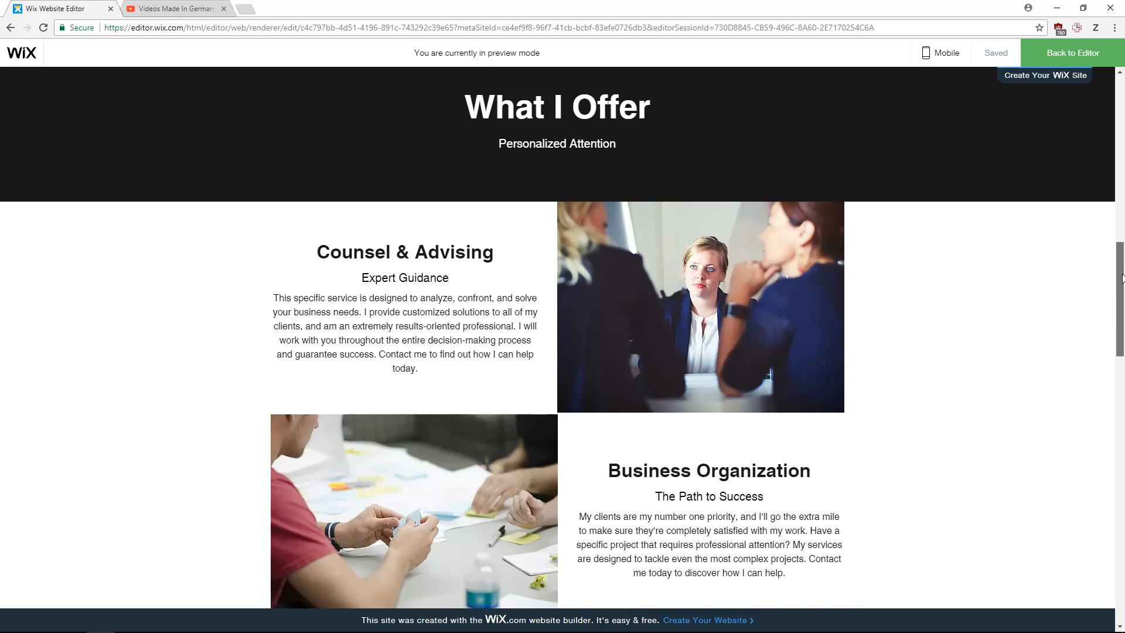
left_click_drag(1114, 283, 1114, 118)
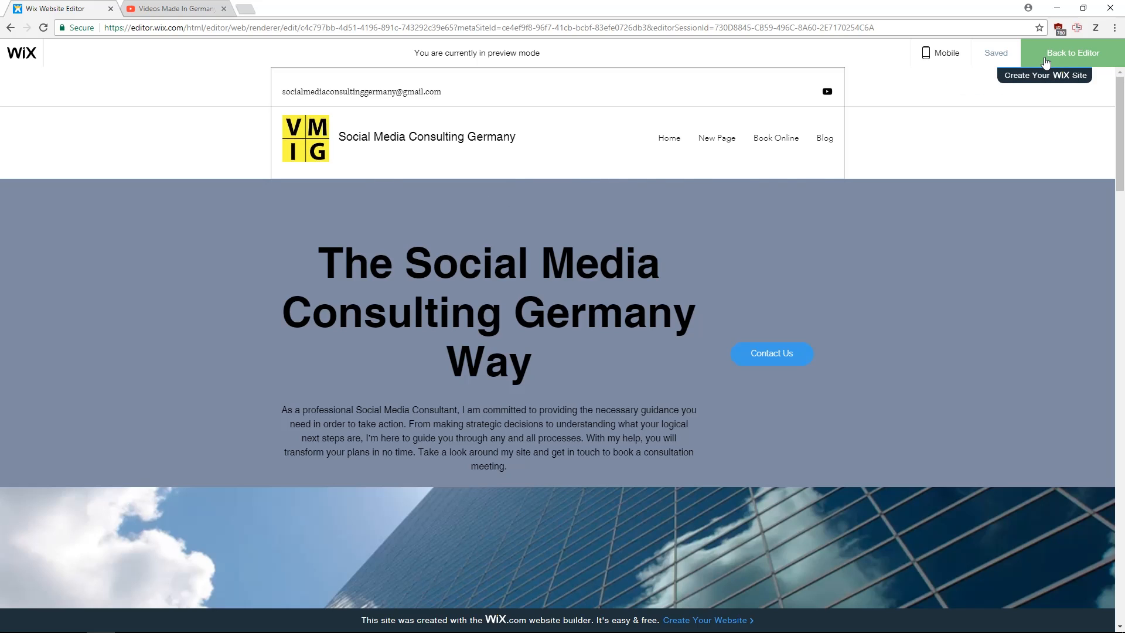
left_click(1045, 59)
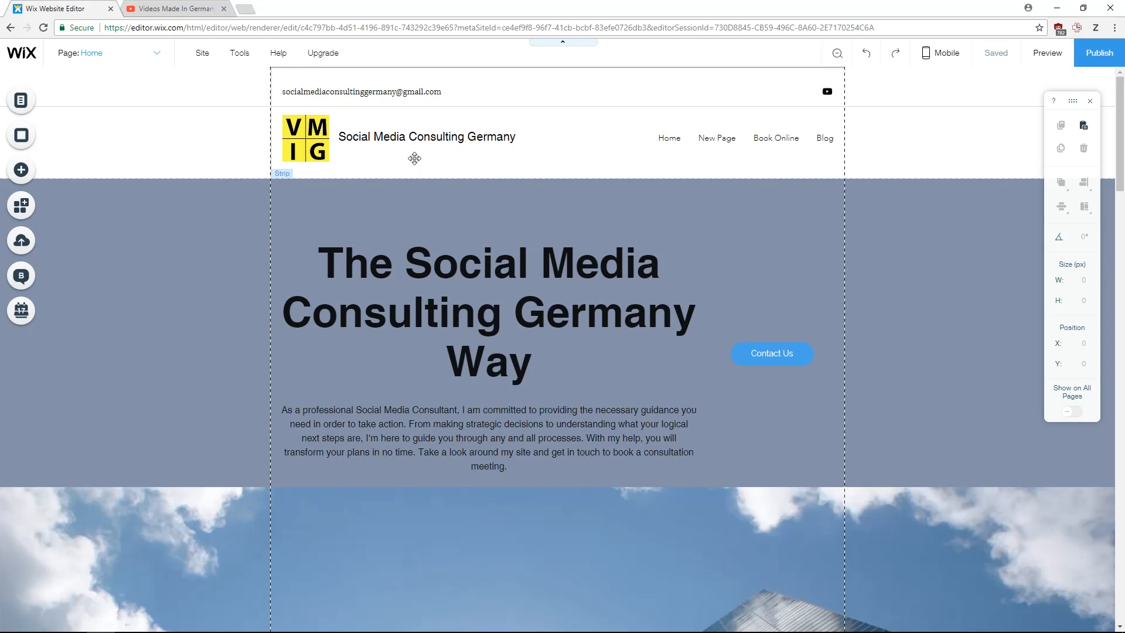
Step: Turn on Freeze Header in the Home page header's settings
left_click(448, 75)
left_click(382, 199)
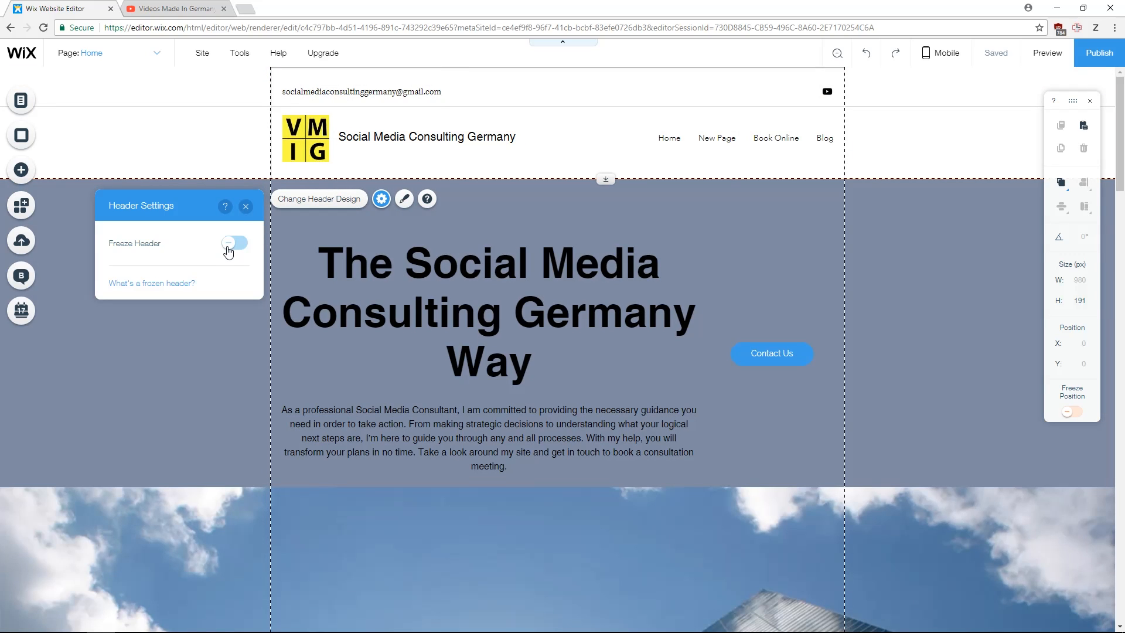
left_click(229, 248)
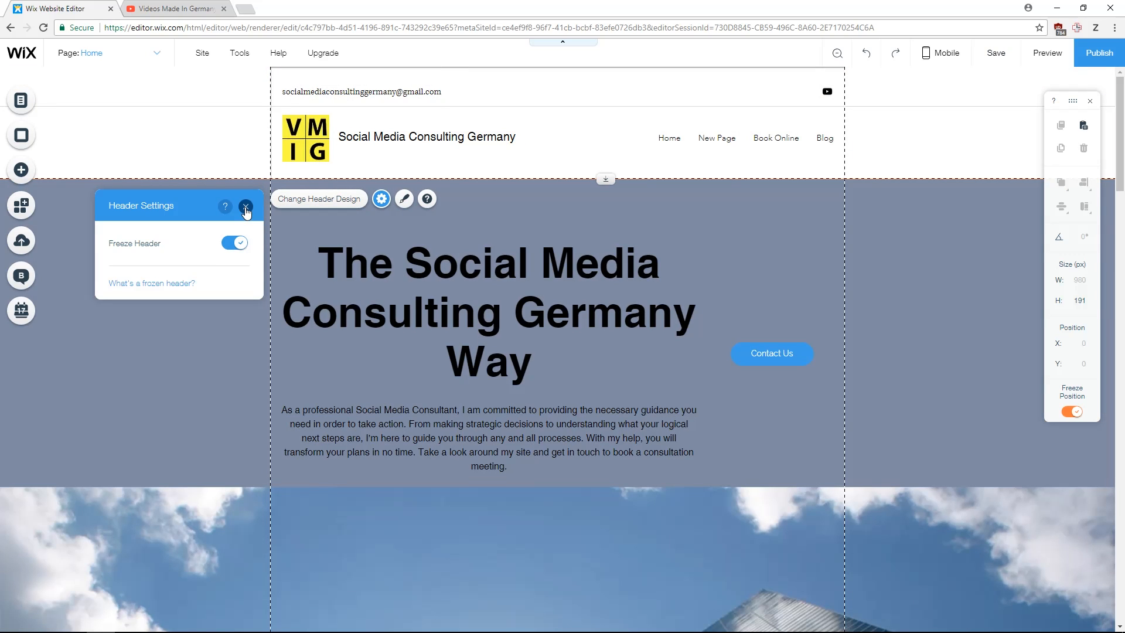
left_click(246, 206)
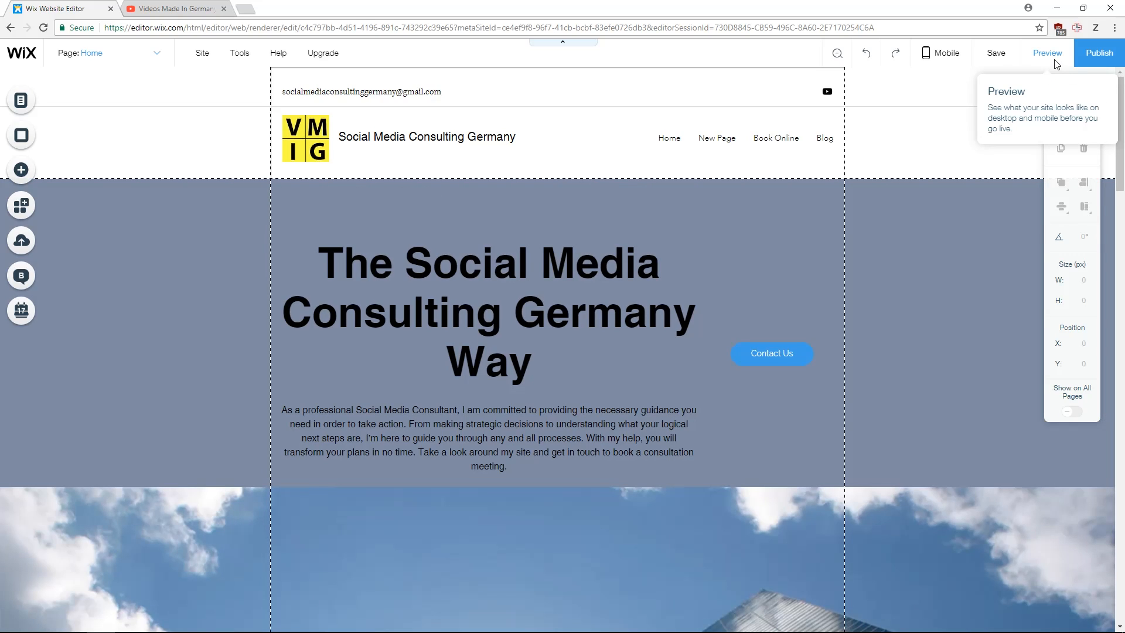
left_click(1058, 67)
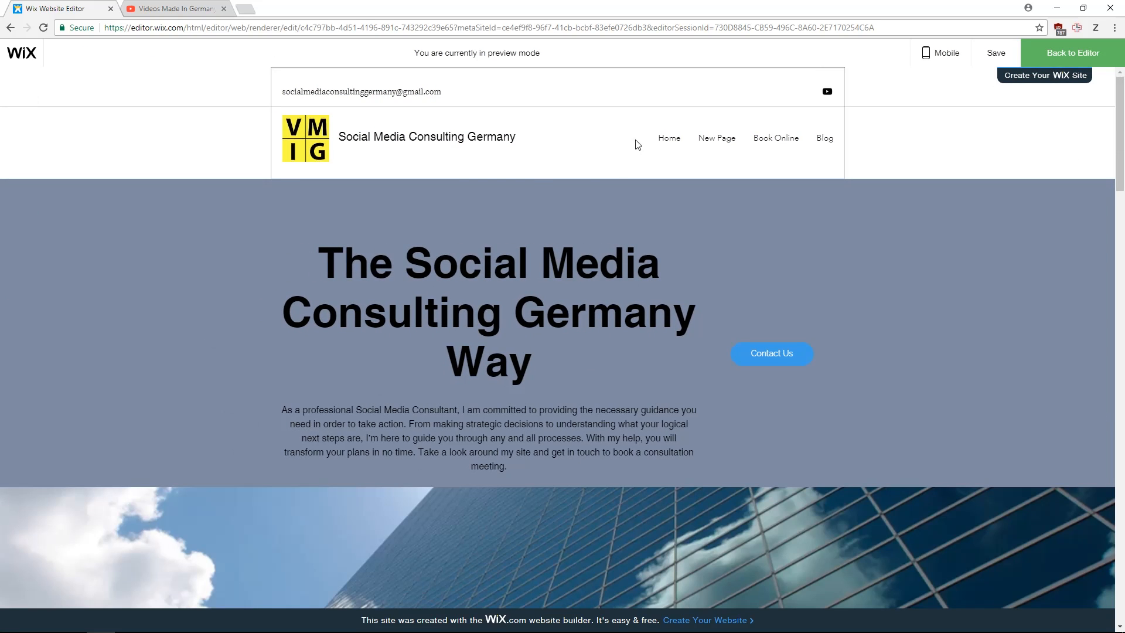
scroll(525, 188, "down", 10)
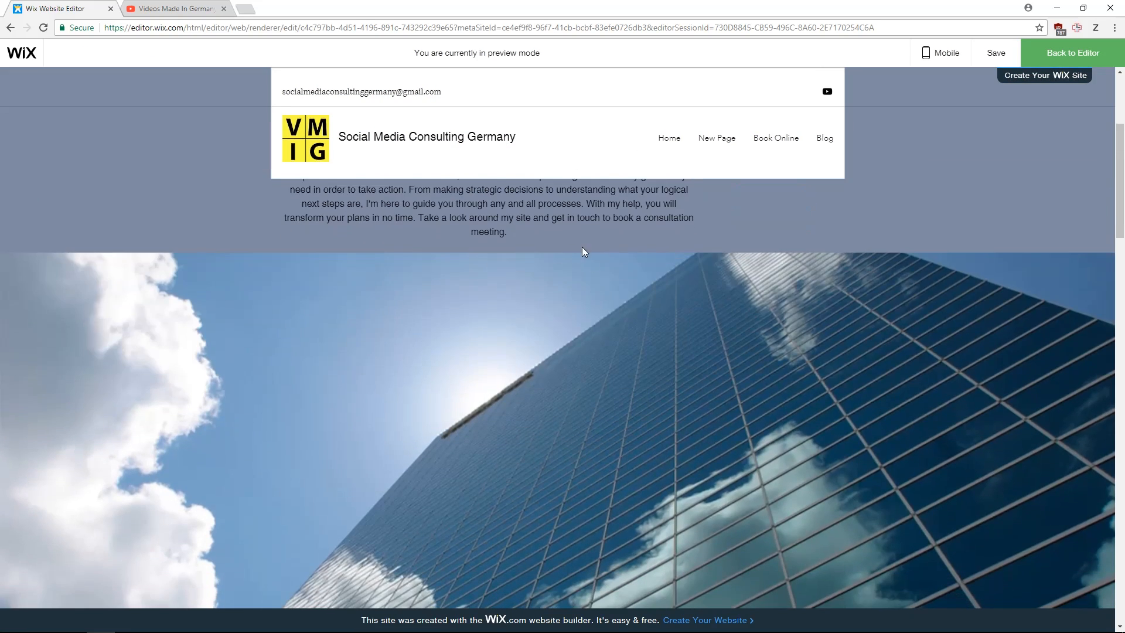
scroll(578, 123, "down", 12)
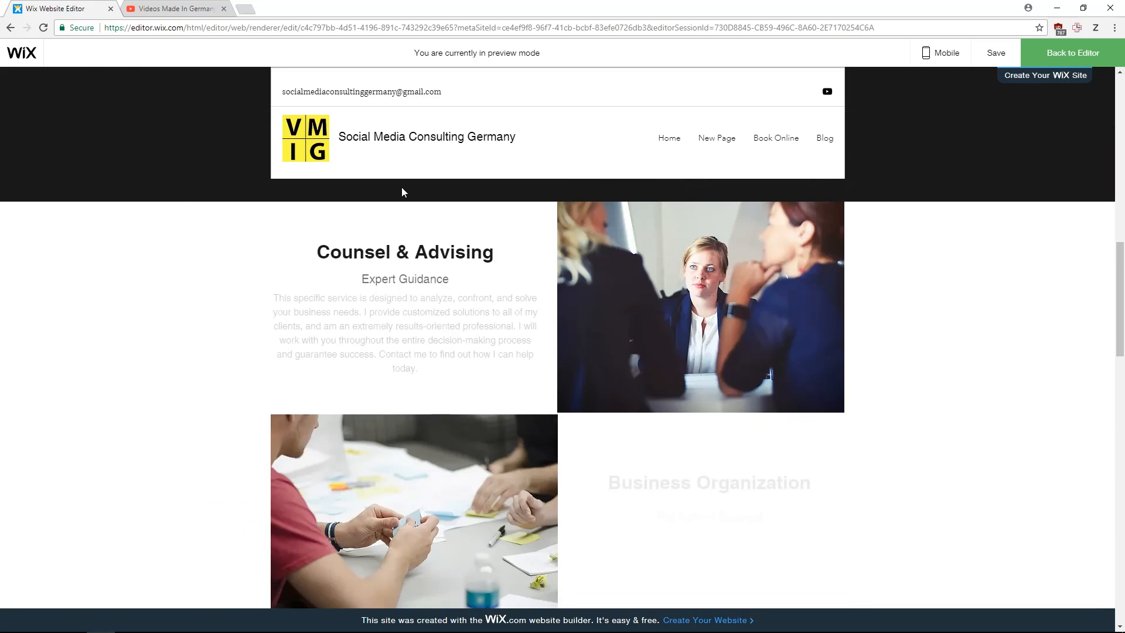
scroll(631, 350, "down", 3)
scroll(633, 351, "up", 15)
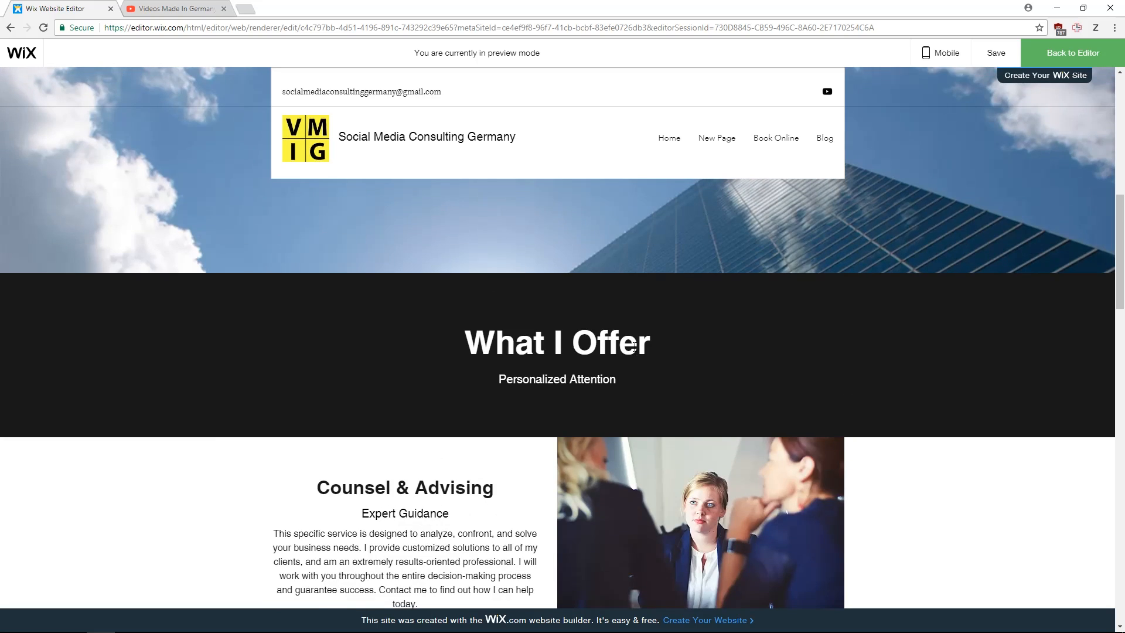
scroll(634, 353, "up", 7)
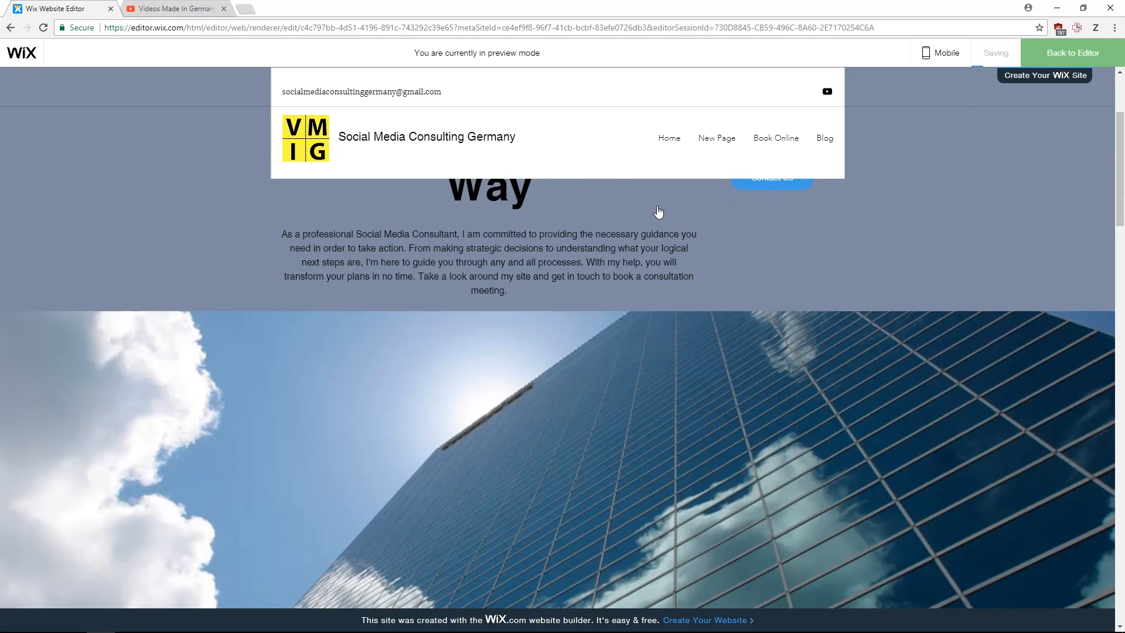
scroll(527, 146, "up", 3)
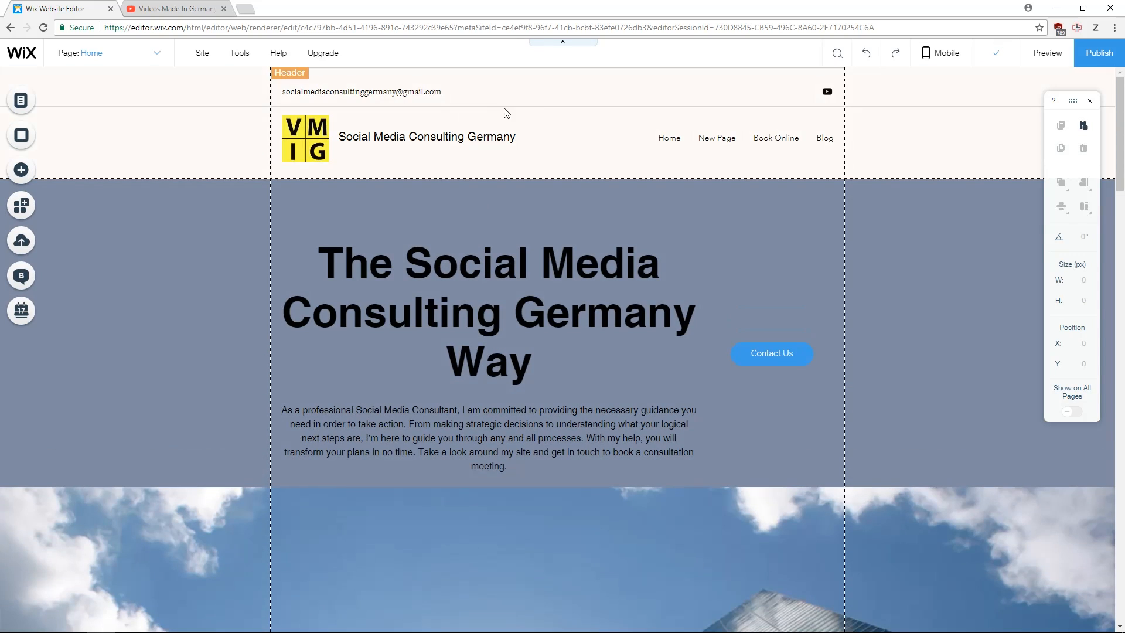
scroll(568, 234, "down", 8)
scroll(530, 227, "down", 15)
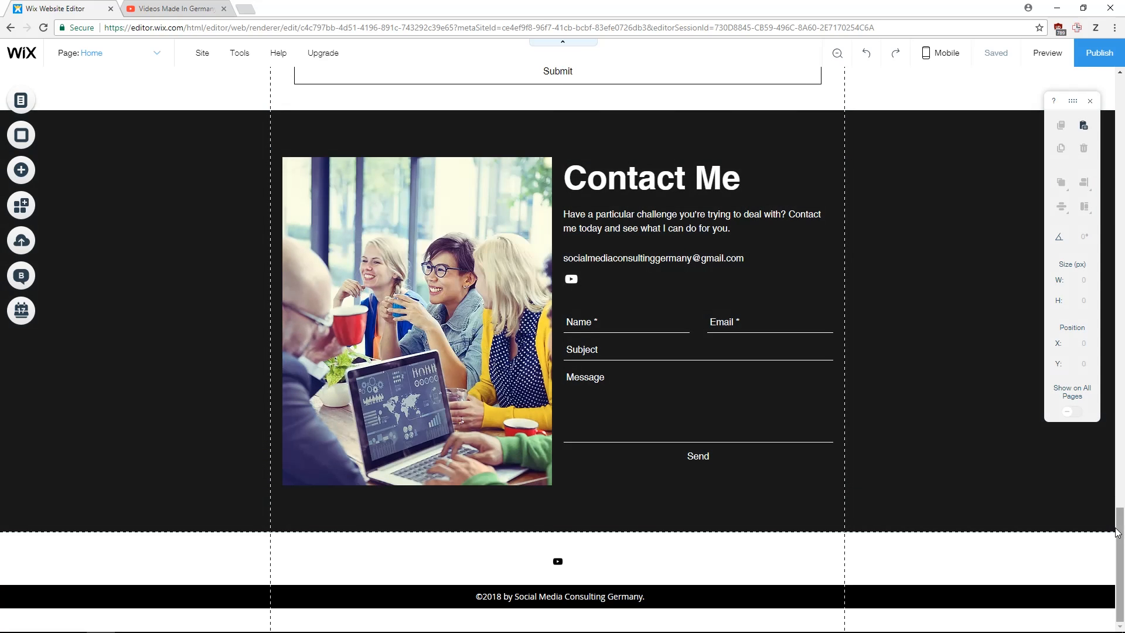
left_click_drag(1119, 530, 1116, 91)
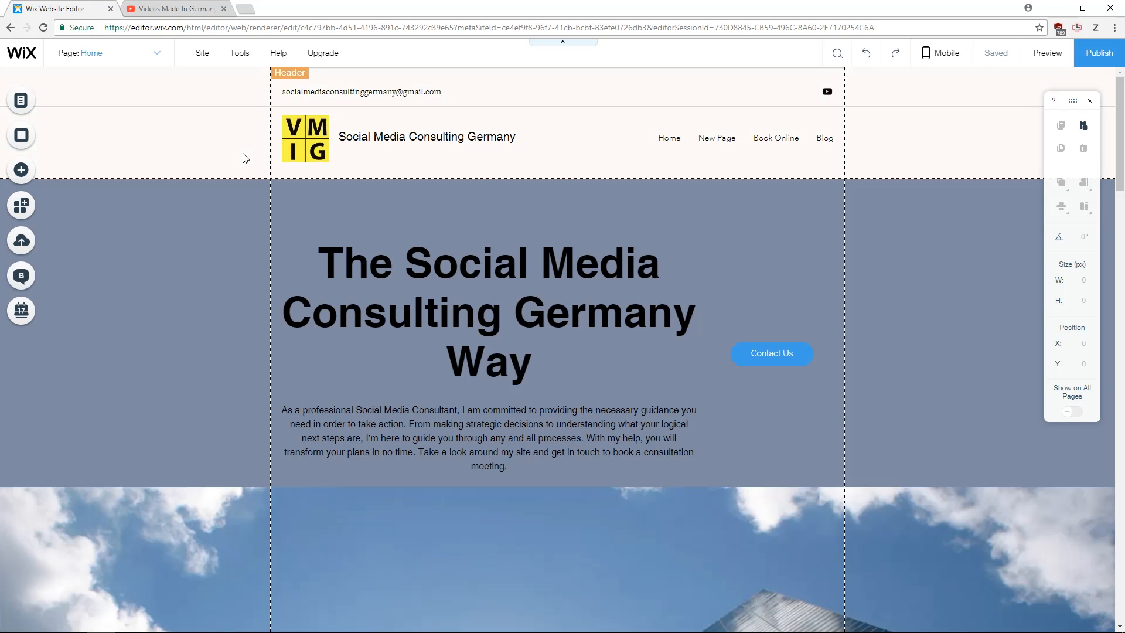
Step: Drop an anchor at the top of the Home hero strip and rename Anchor 1 to Our Way
left_click(22, 171)
left_click(71, 424)
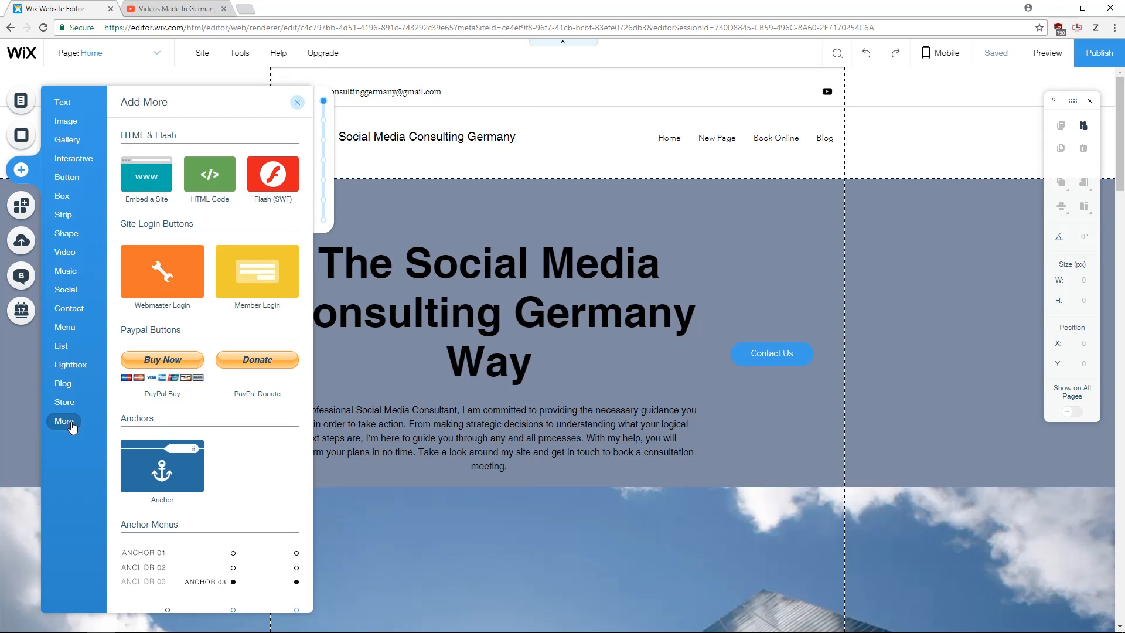
left_click_drag(174, 468, 956, 185)
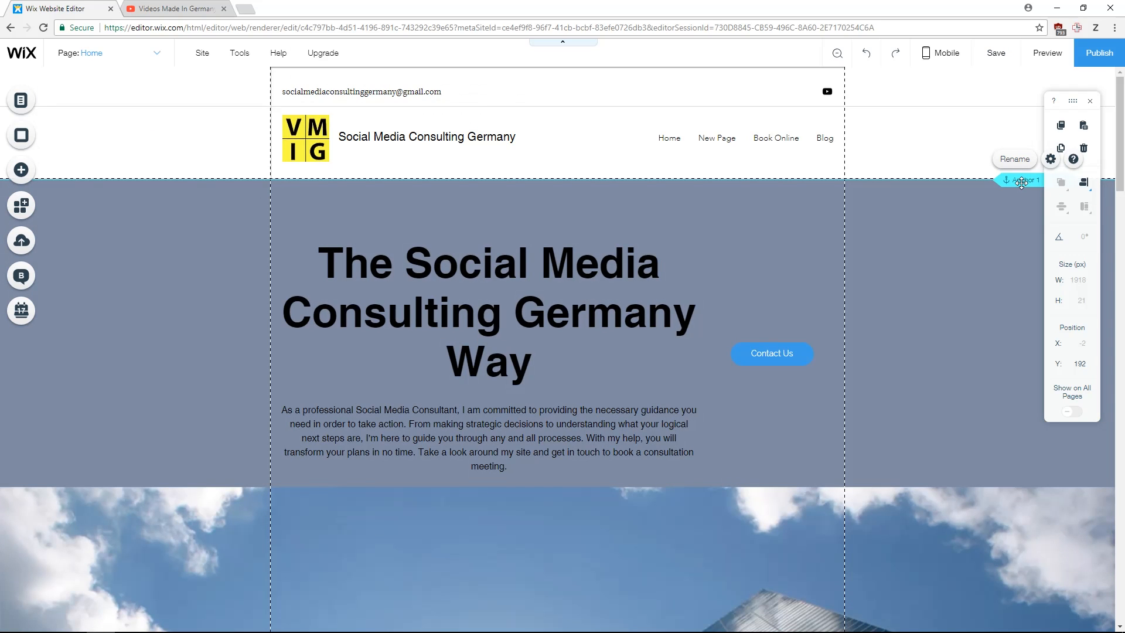
left_click(1023, 159)
left_click(868, 245)
left_click_drag(840, 249, 818, 254)
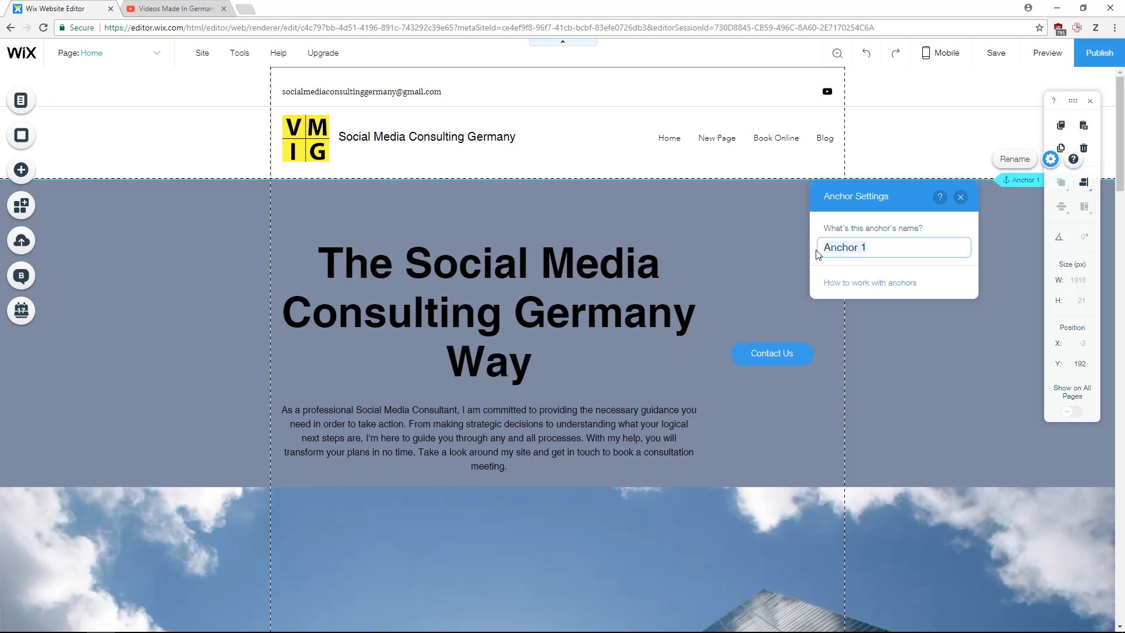
type("Our Way")
left_click(960, 197)
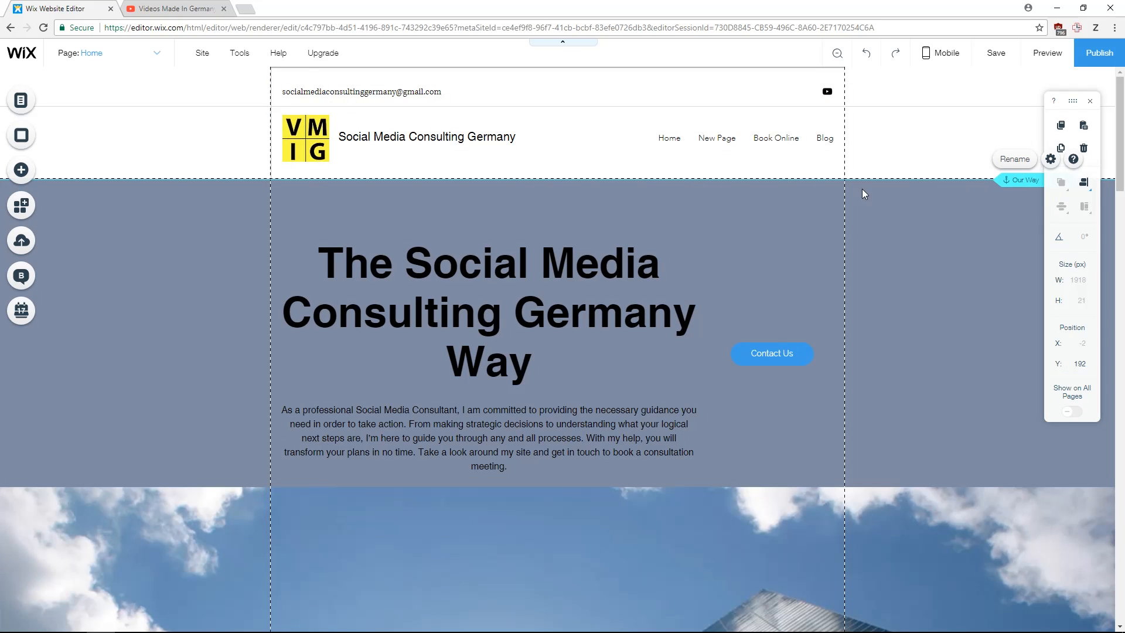
Step: Add an 'Our Way' site-menu link pointing to the Our Way anchor on the Home page
left_click(158, 53)
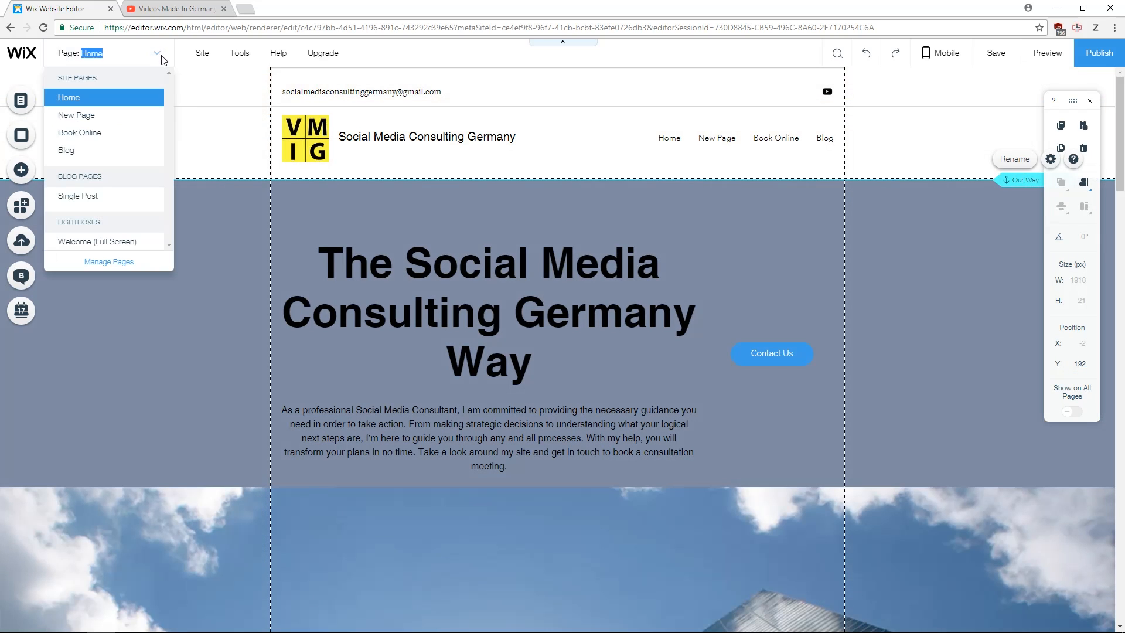
left_click(121, 261)
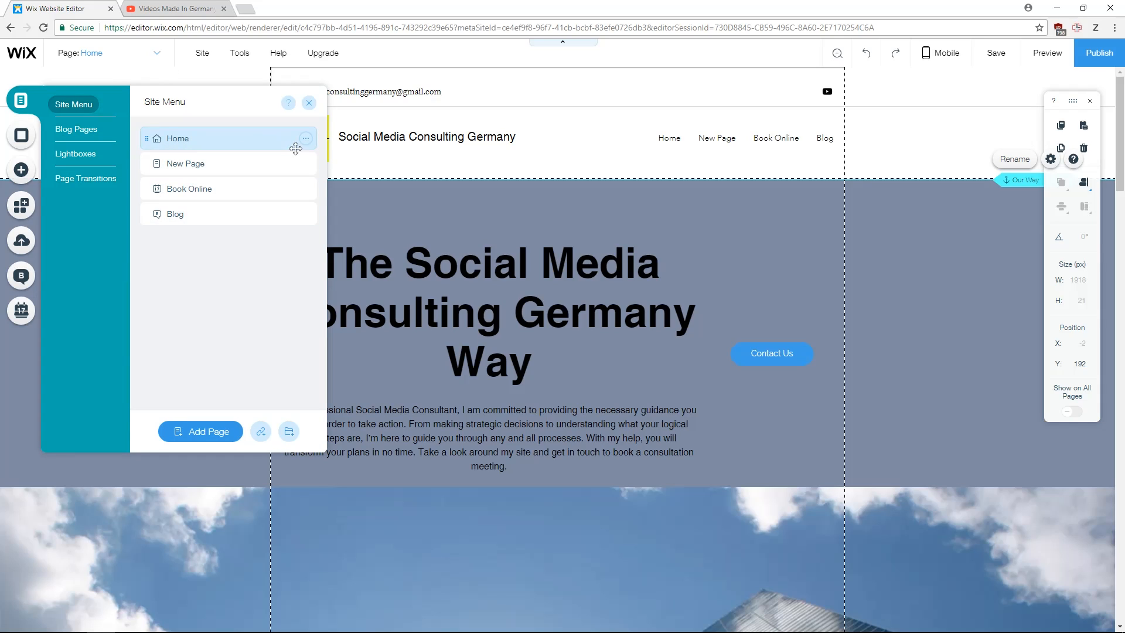
left_click(261, 432)
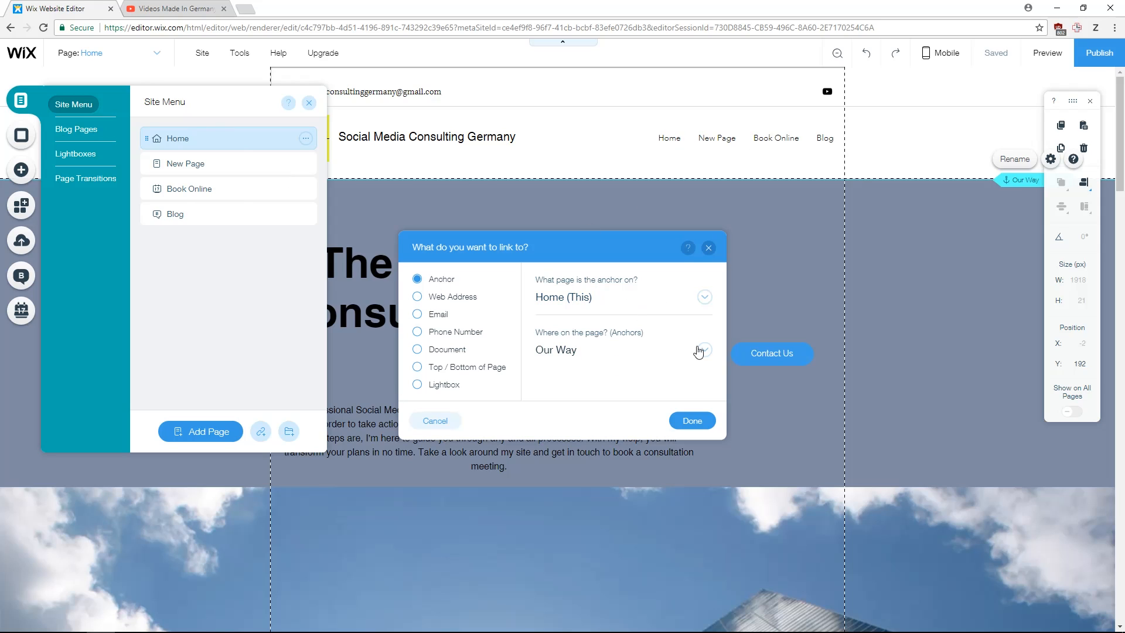
left_click(691, 421)
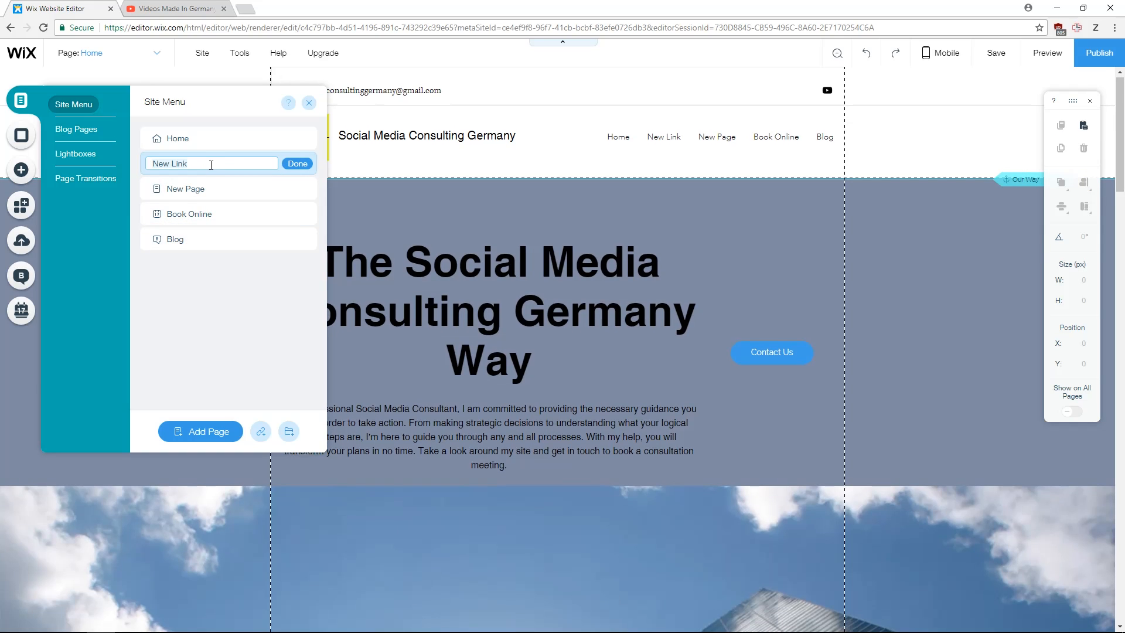
type("OUr")
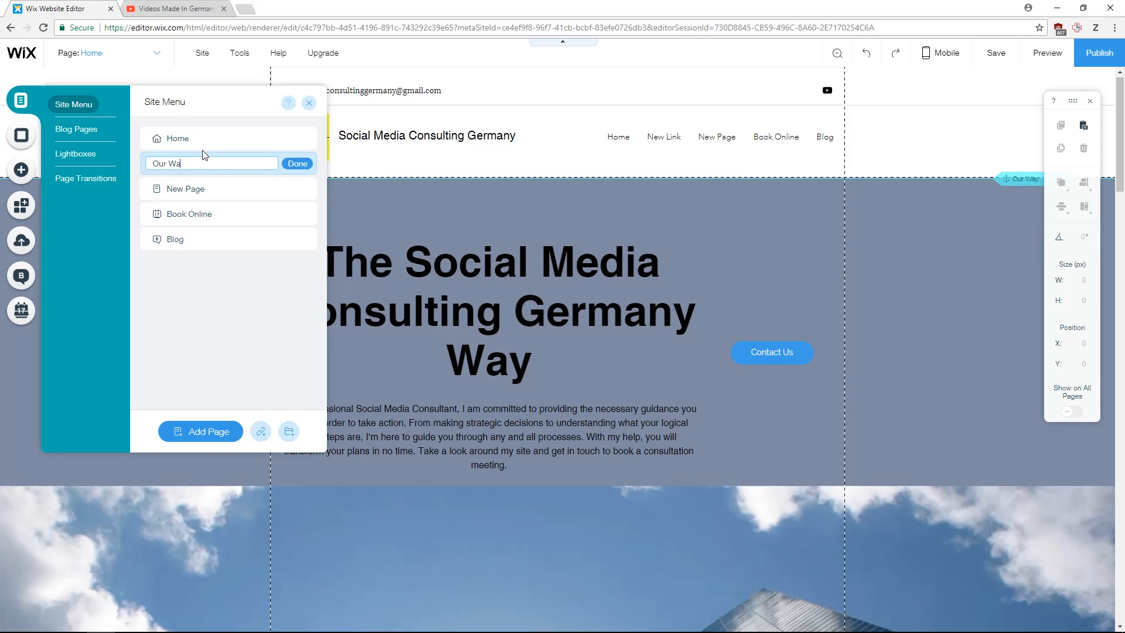
left_click(293, 165)
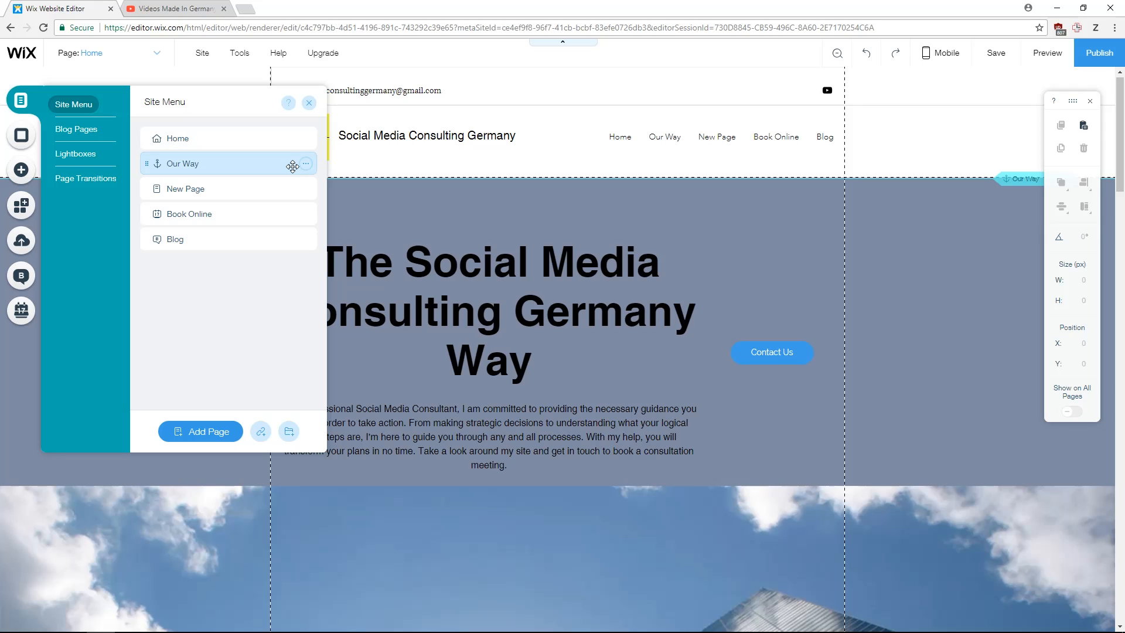
left_click(309, 103)
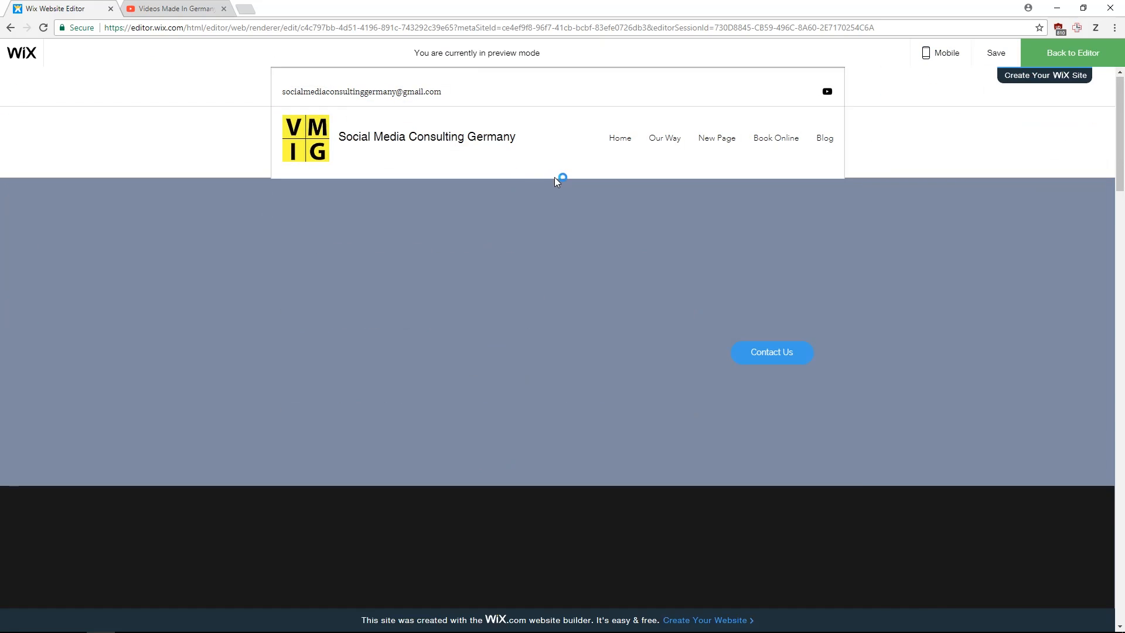
Step: In preview, scroll down and use the Our Way header link to check it jumps to its anchor
scroll(533, 174, "down", 10)
scroll(545, 276, "down", 5)
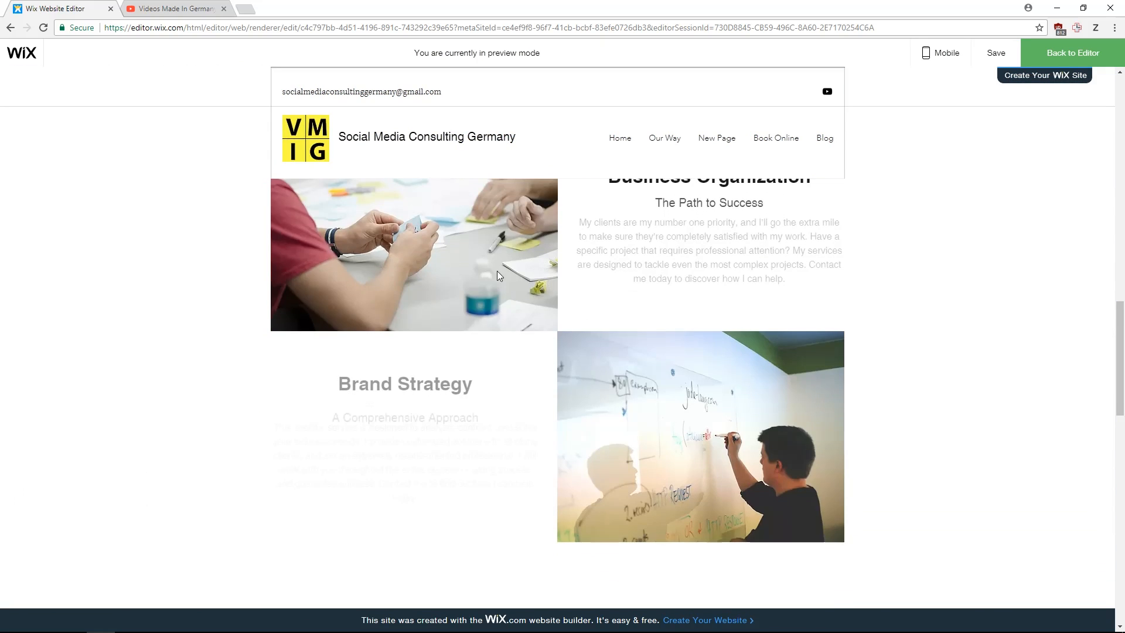
left_click(665, 139)
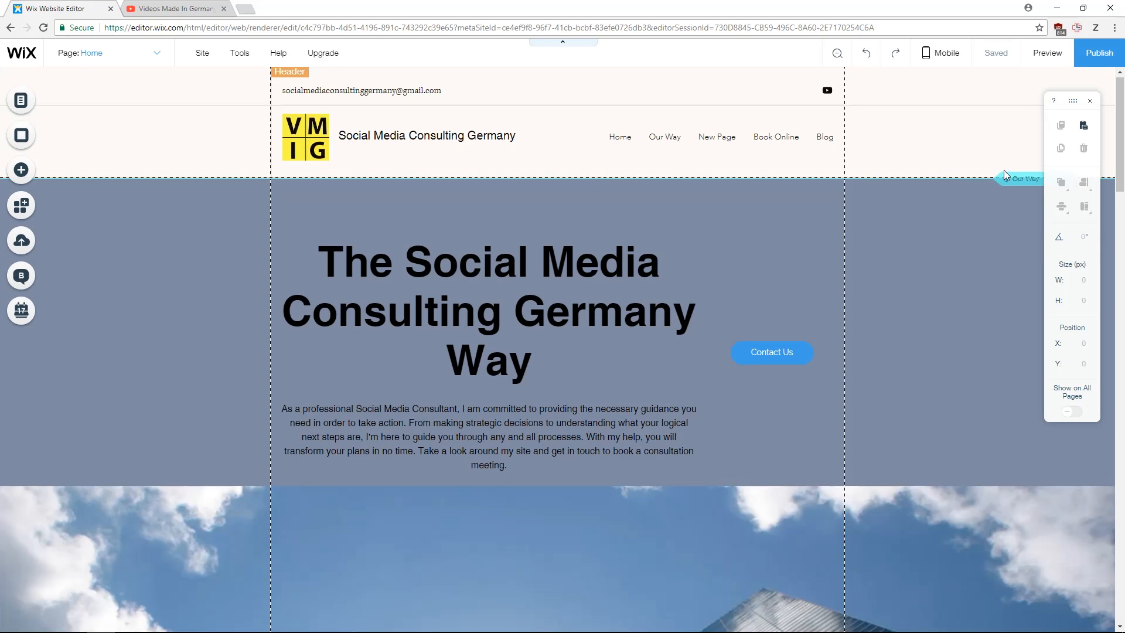
Step: Add another anchor and move the first anchor to the top edge of the What I Offer section
scroll(891, 231, "down", 8)
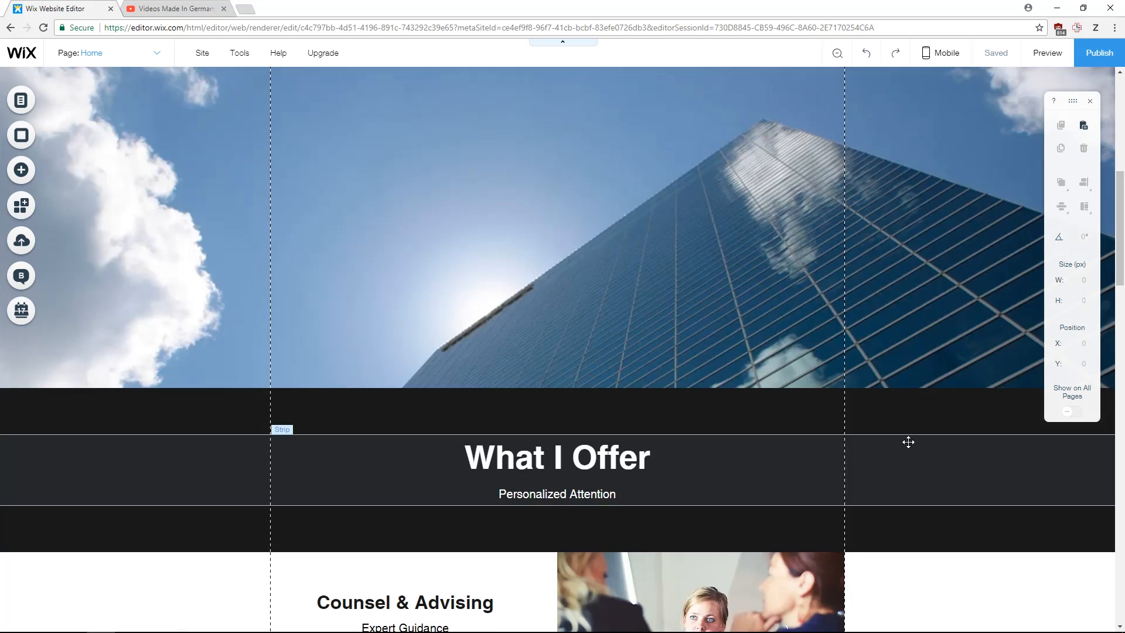
scroll(908, 445, "up", 4)
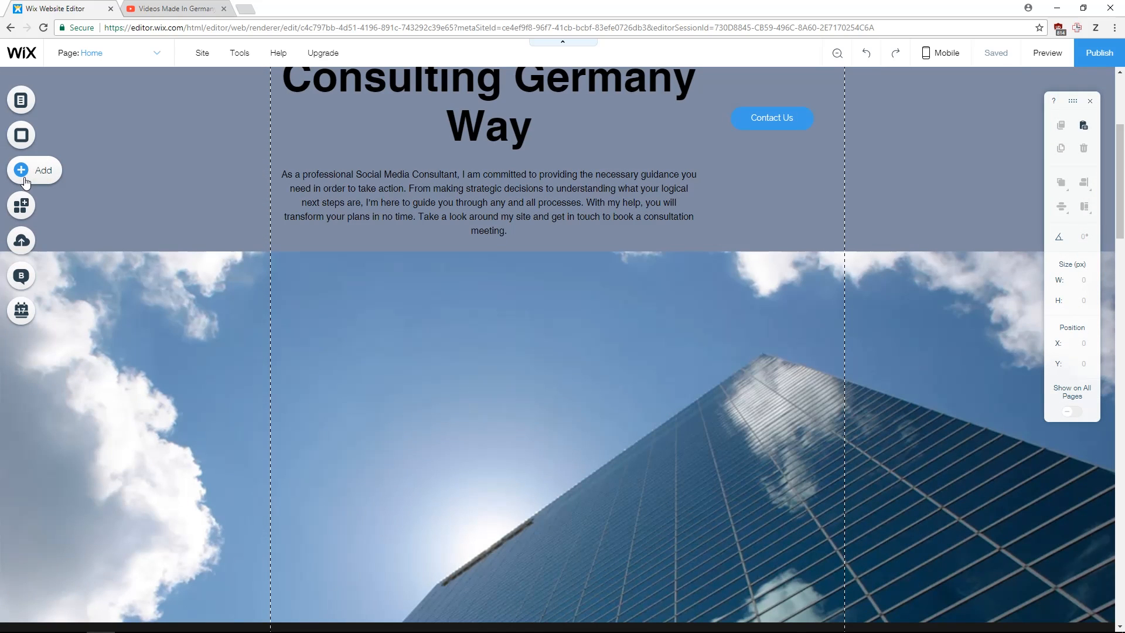
left_click(22, 170)
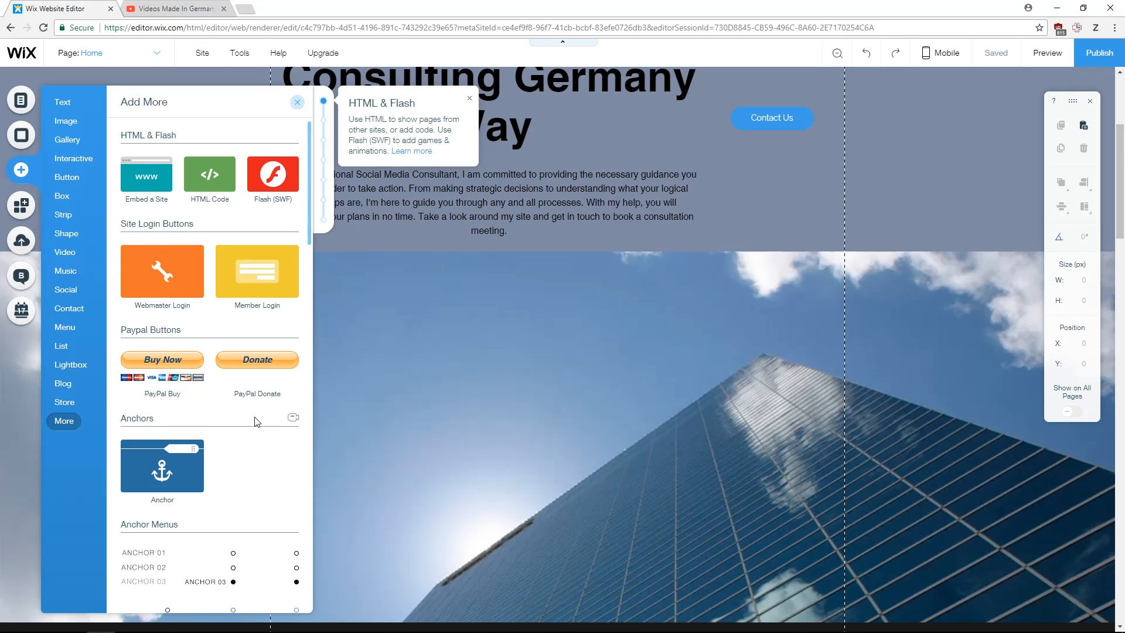
left_click_drag(176, 465, 962, 603)
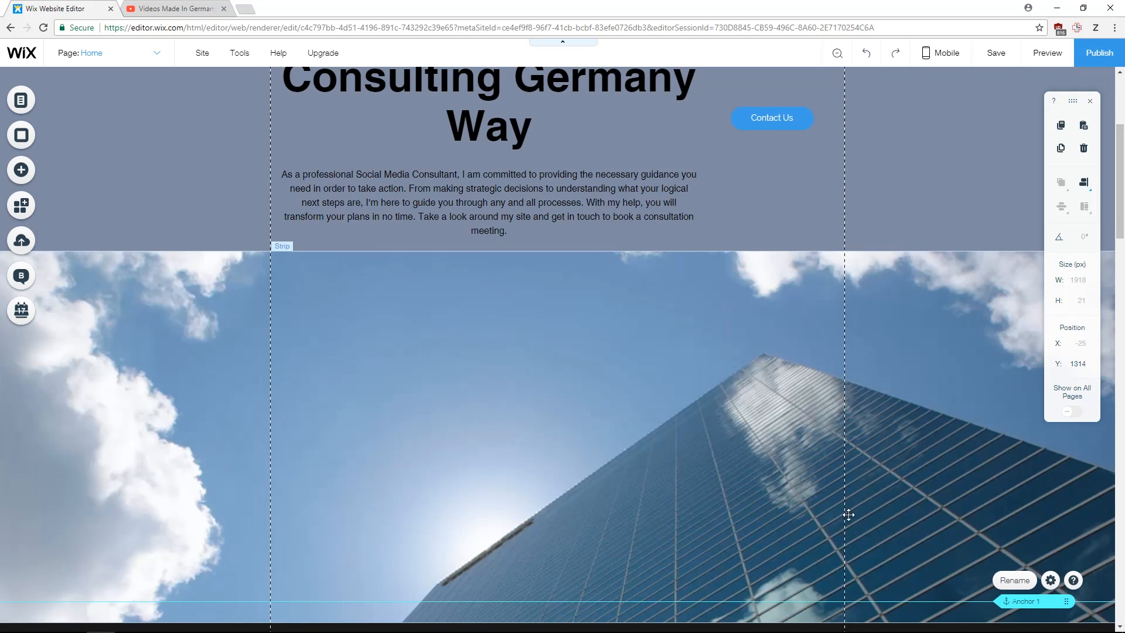
scroll(983, 520, "down", 3)
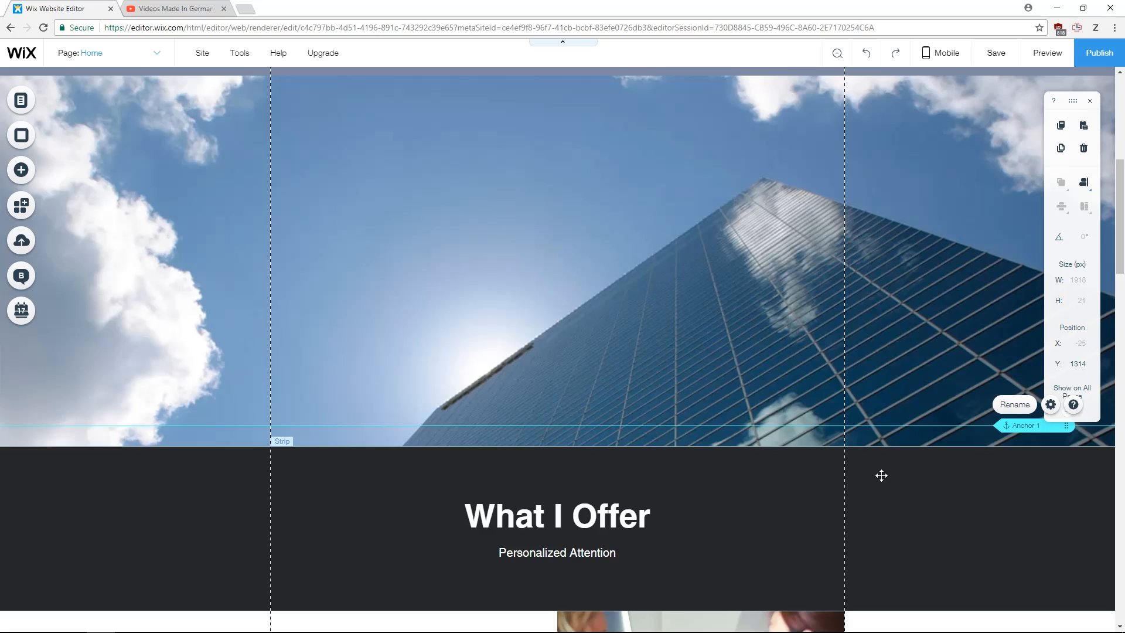
left_click_drag(1022, 426, 1020, 450)
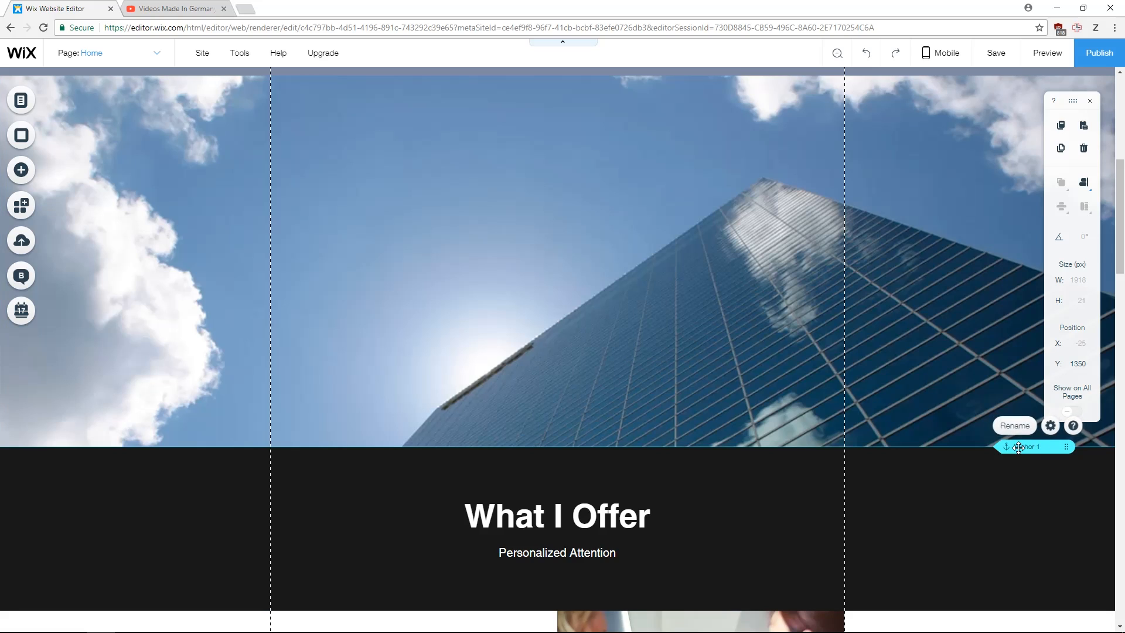
left_click(691, 471)
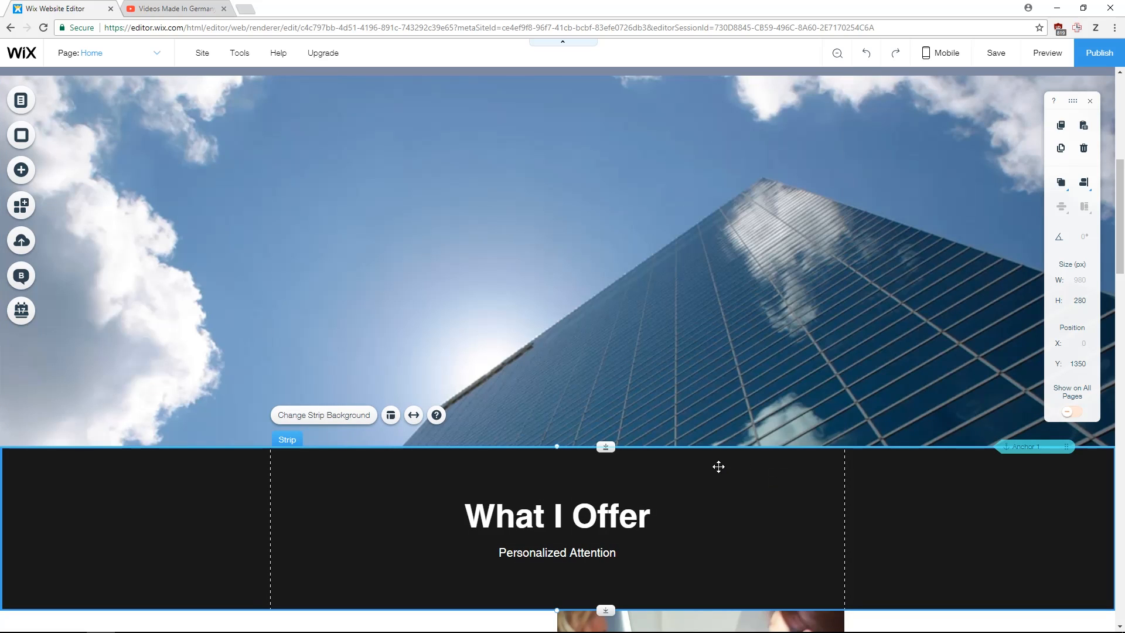
mouse_move(605, 456)
left_mouse_down()
mouse_move(602, 501)
mouse_move(617, 446)
left_mouse_up()
Step: Rename the first anchor to 'What I Offer' in its Anchor Settings
left_click(1021, 446)
left_click(1052, 426)
left_click(877, 516)
mouse_move(878, 516)
left_mouse_down()
mouse_move(816, 517)
mouse_move(888, 518)
left_mouse_up()
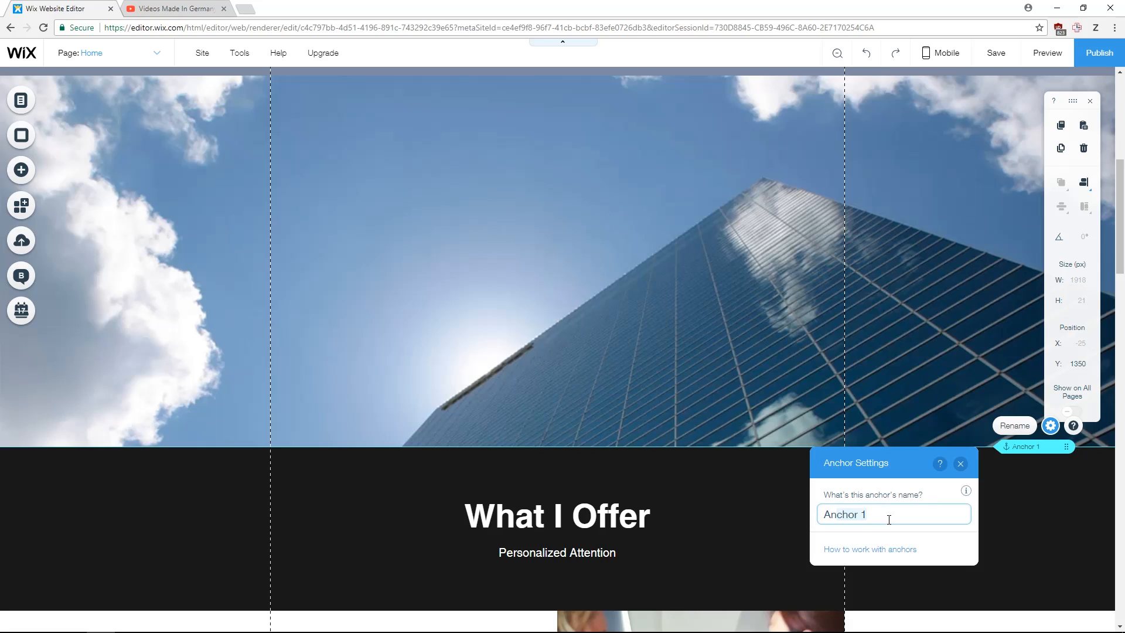
key("BackSpace")
type("What I Offer")
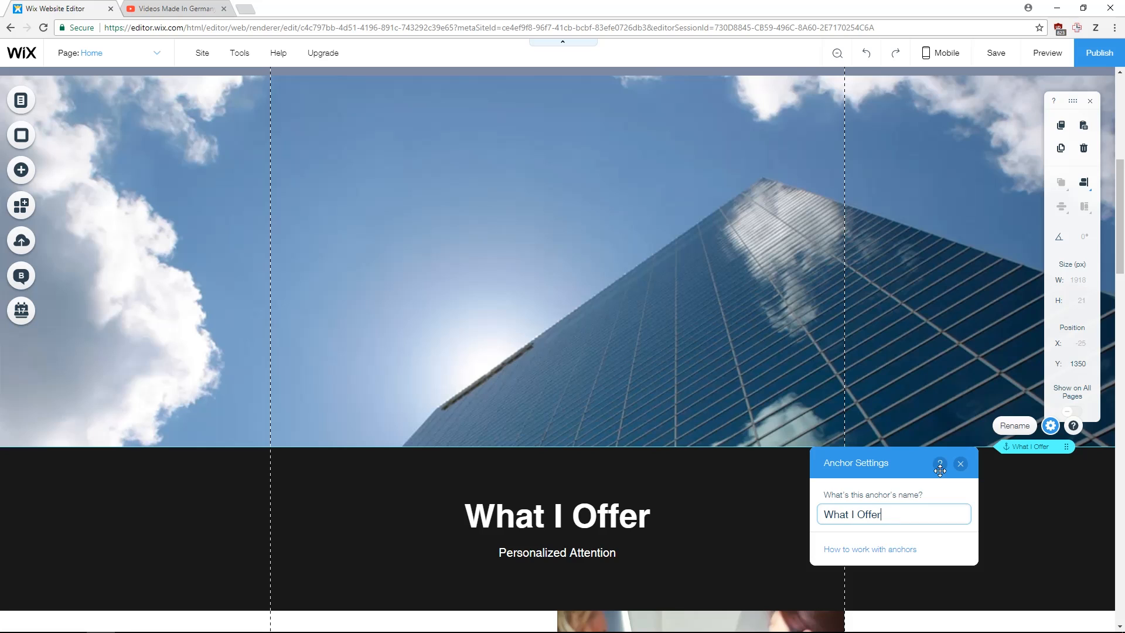
left_click(961, 464)
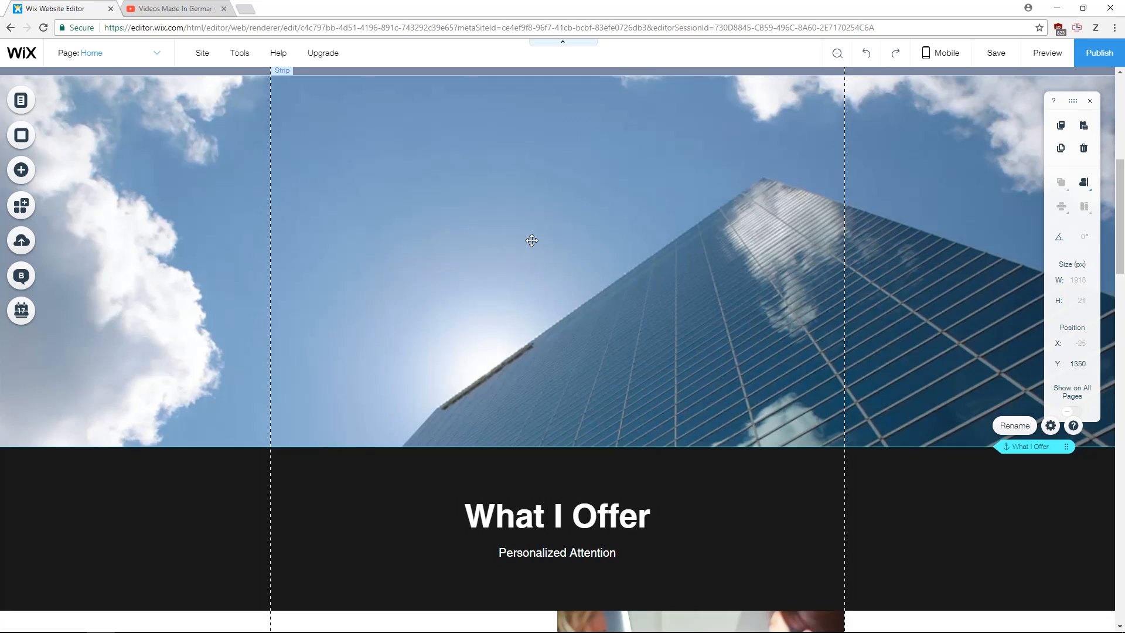
Step: Add a 'What I Offer' site-menu link that targets the What I Offer anchor on Home
left_click(157, 56)
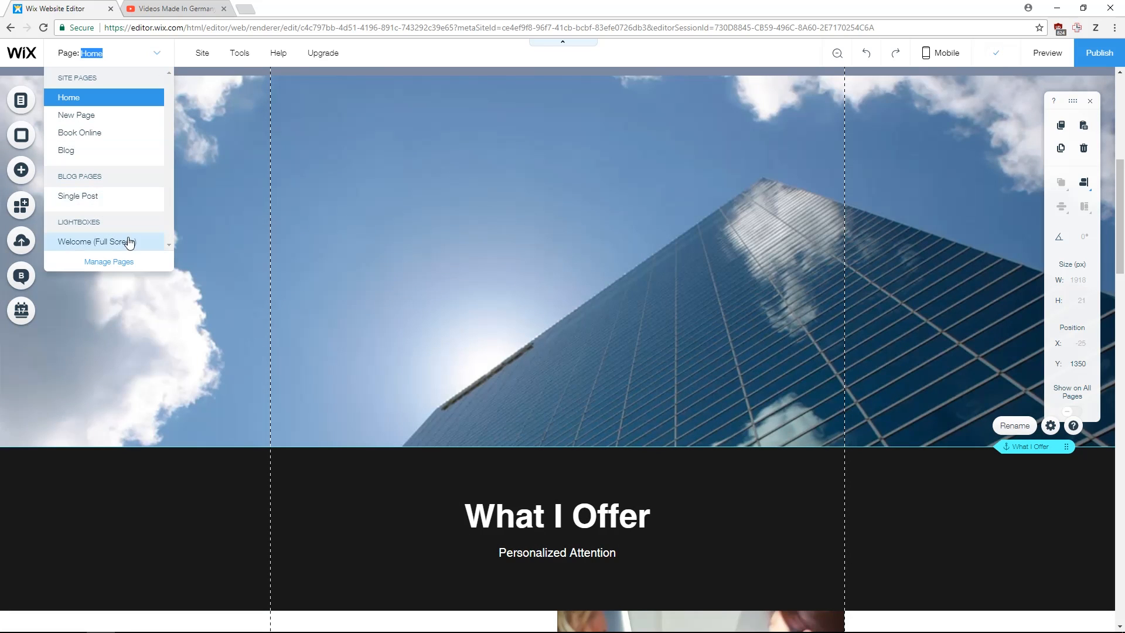
left_click(121, 262)
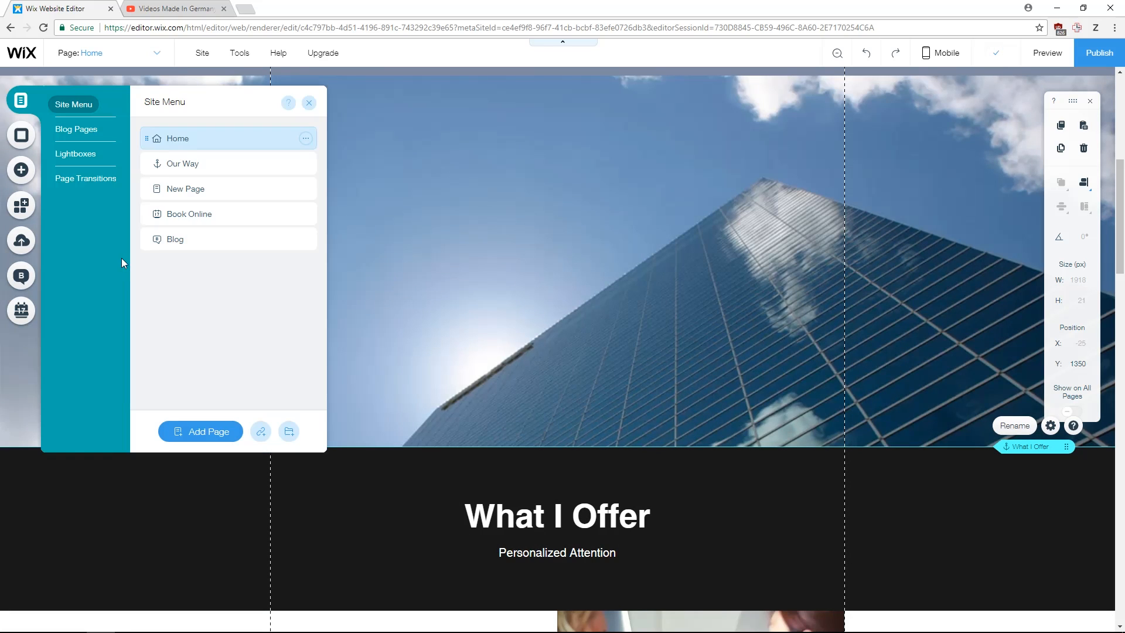
left_click(261, 432)
left_click(660, 350)
left_click(652, 395)
left_click(685, 422)
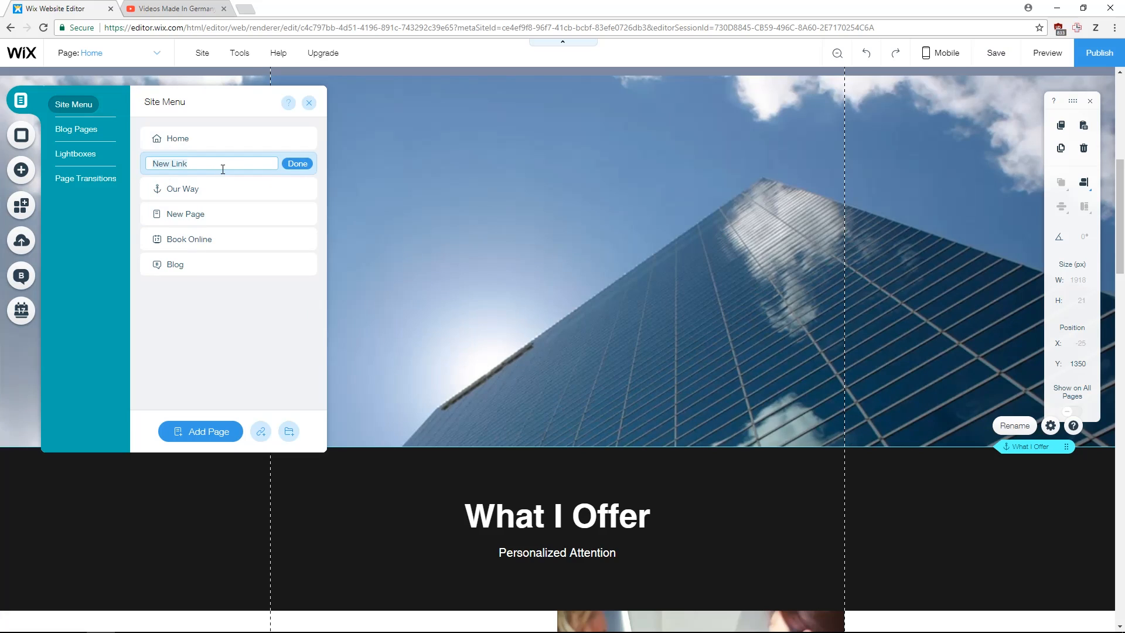
type("What I Offer")
left_click(297, 164)
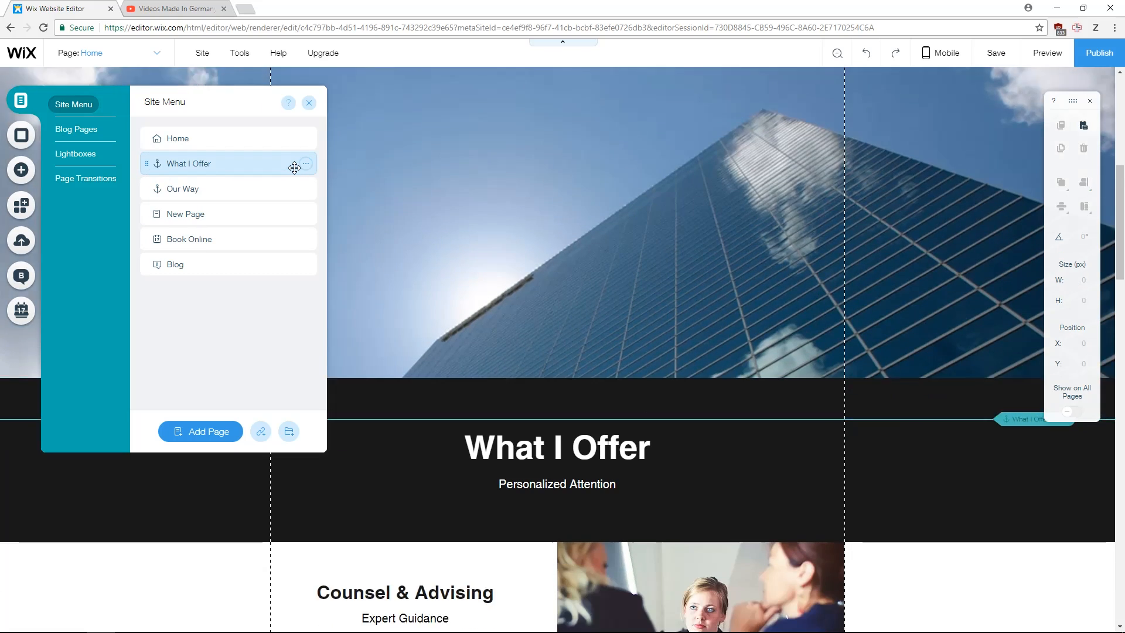
left_click(426, 171)
scroll(465, 199, "up", 10)
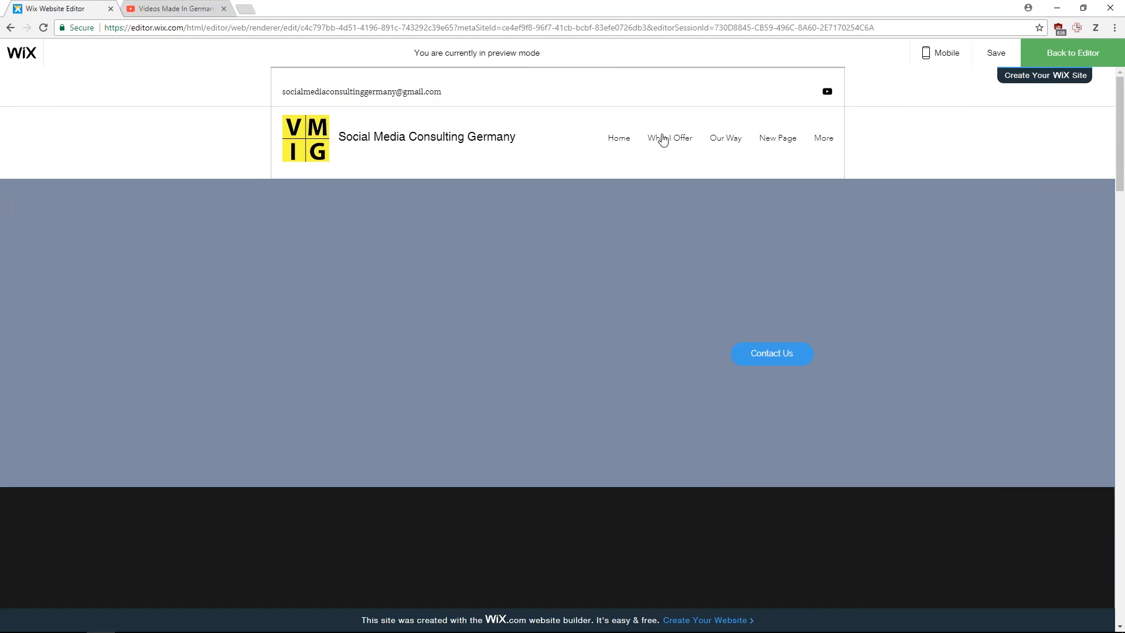
Step: Check the More dropdown in the preview header
mouse_move(823, 142)
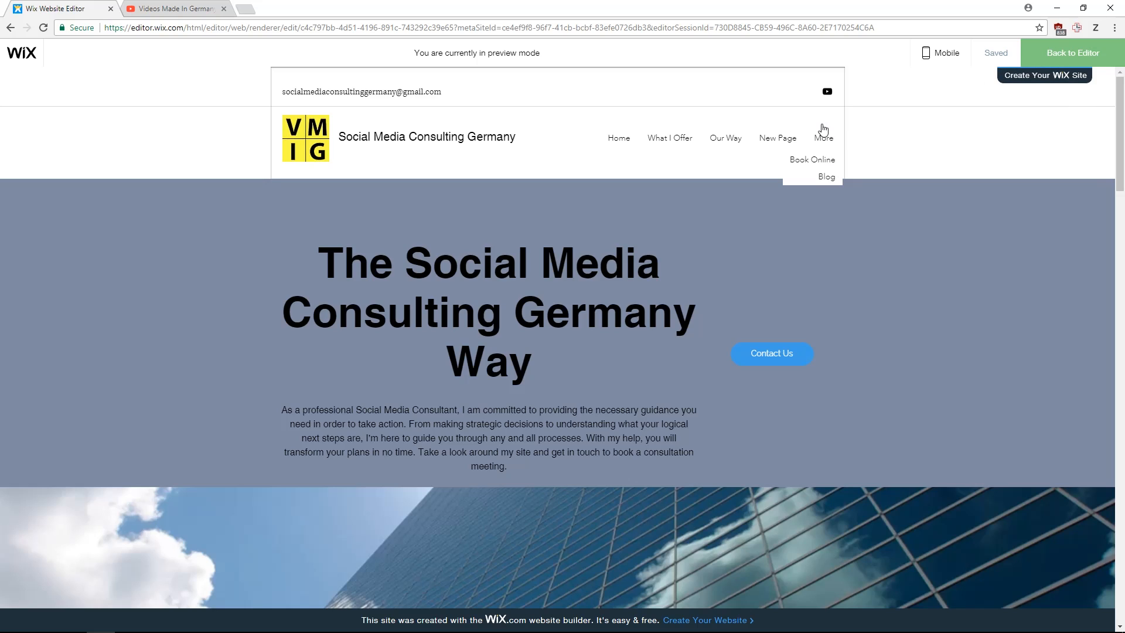
Step: Make What I Offer and Our Way sub-items of Home in the site menu manager
left_click(141, 54)
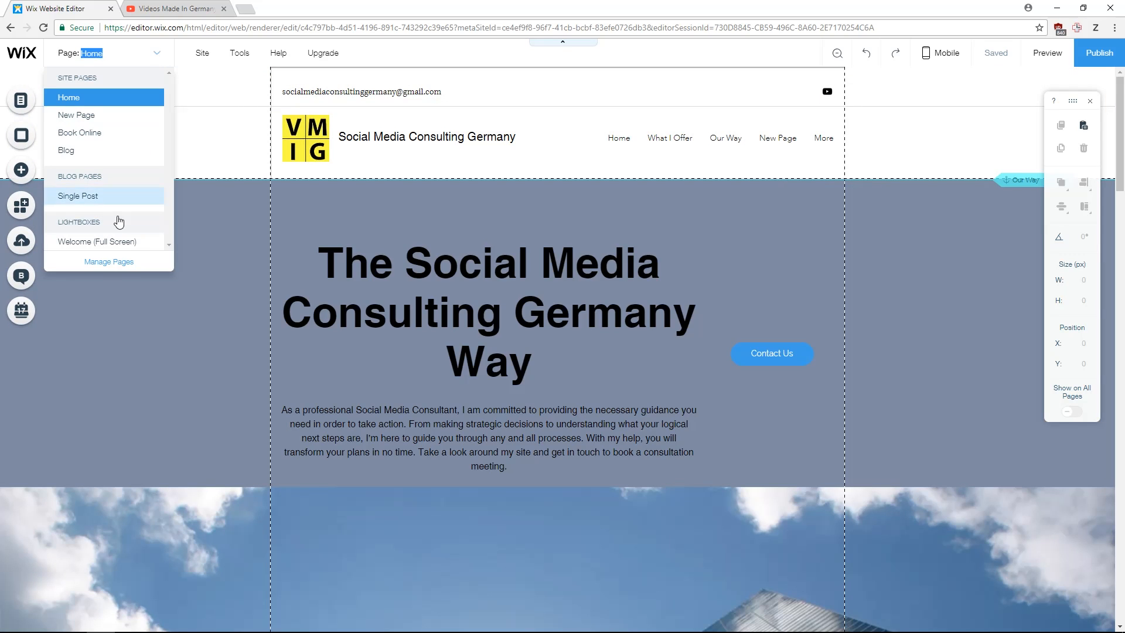
left_click(104, 261)
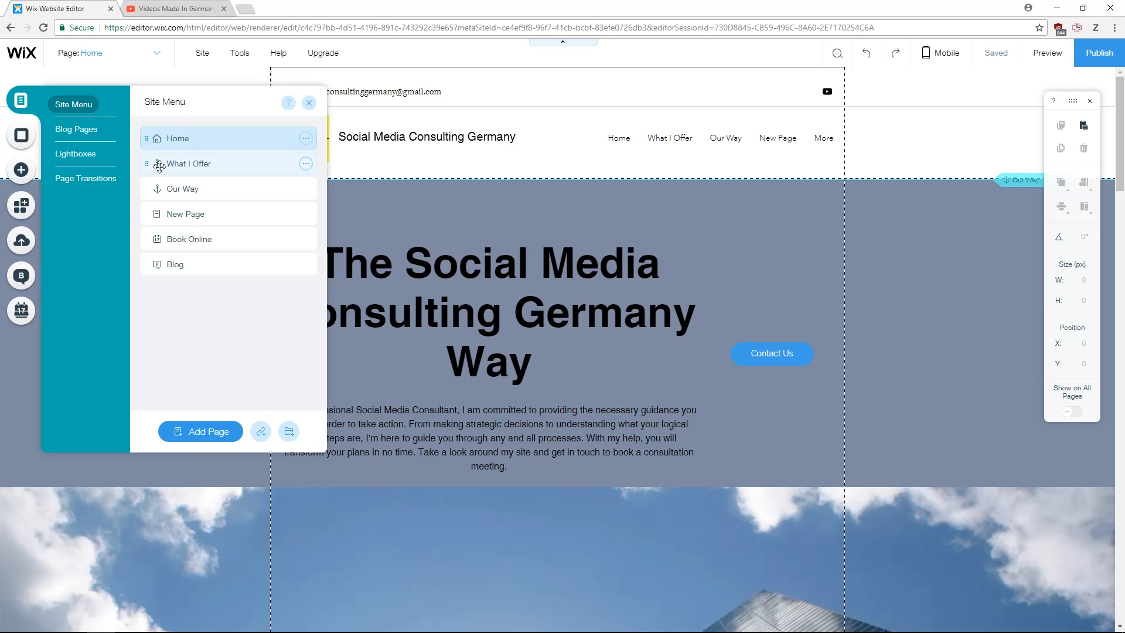
left_click_drag(152, 164, 189, 193)
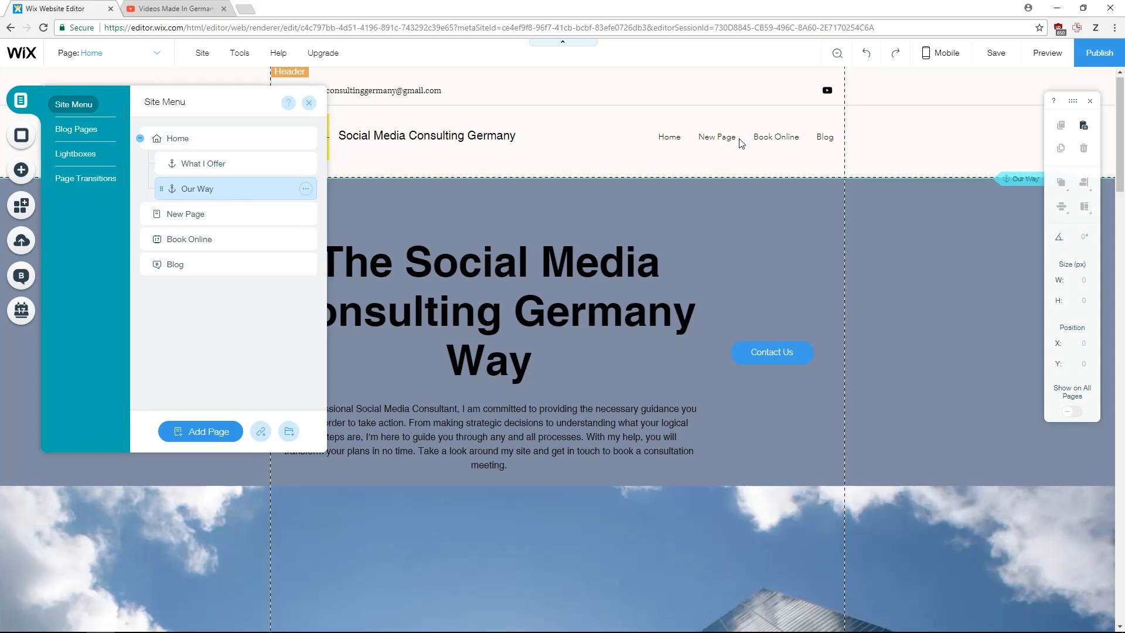
left_click(308, 104)
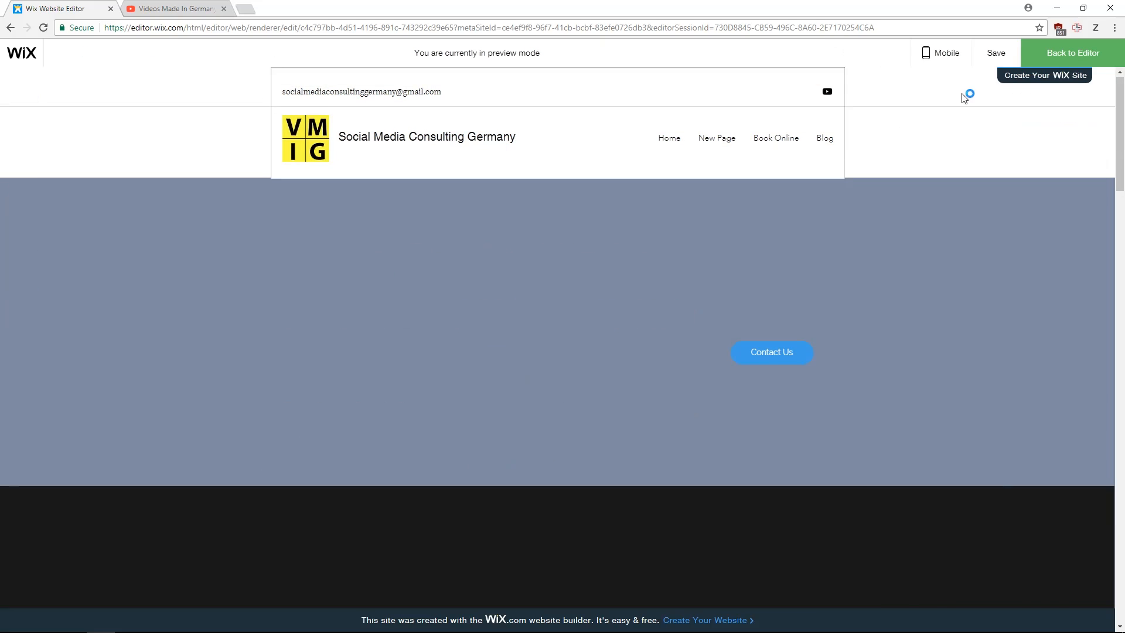
Step: Hide New Page from the navigation using its options in the site menu manager
mouse_move(668, 143)
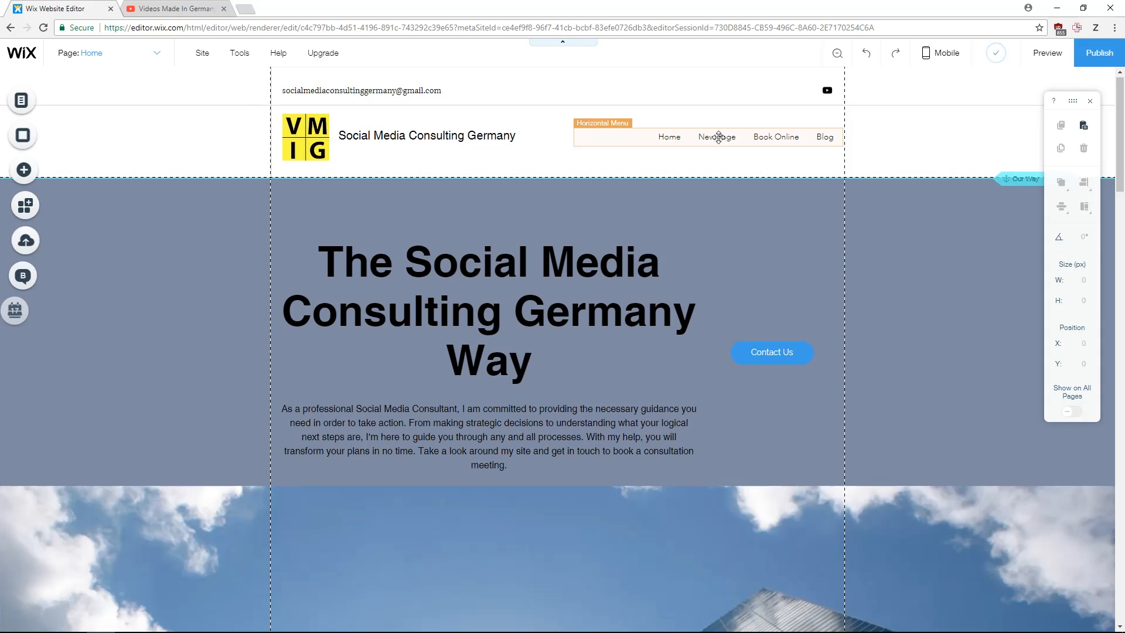
left_click(156, 53)
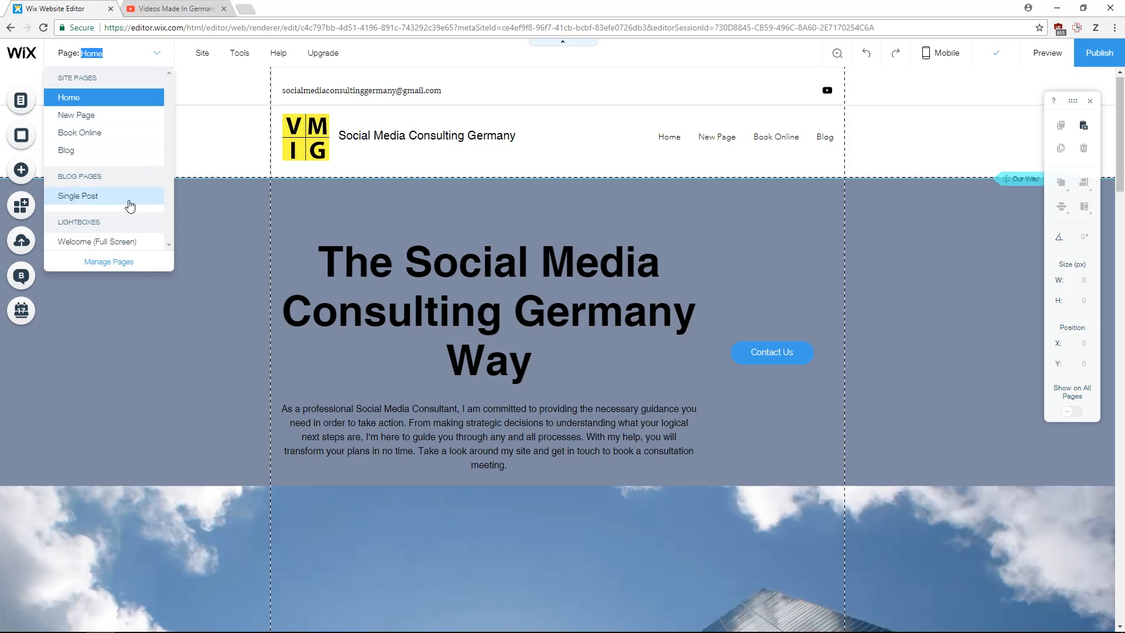
left_click(124, 266)
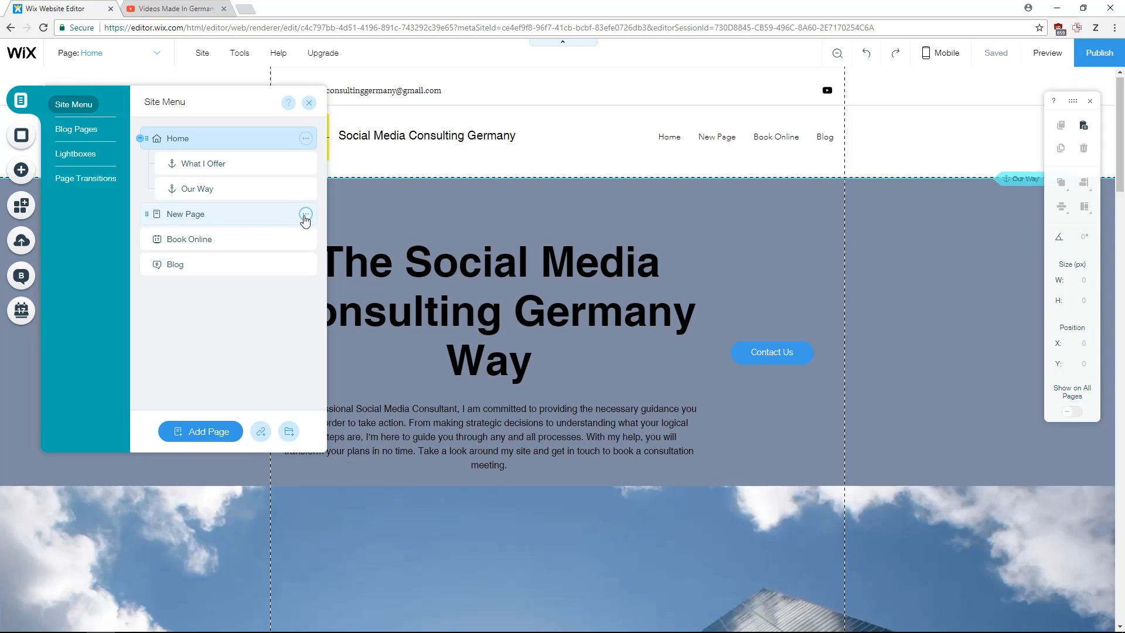
left_click(305, 215)
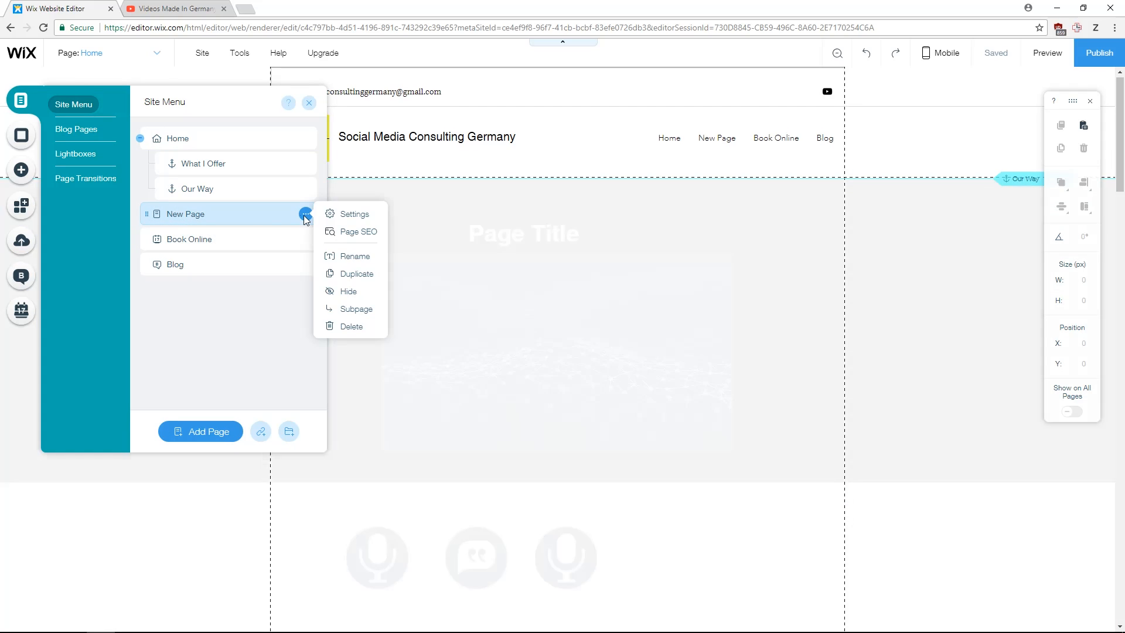
left_click(362, 291)
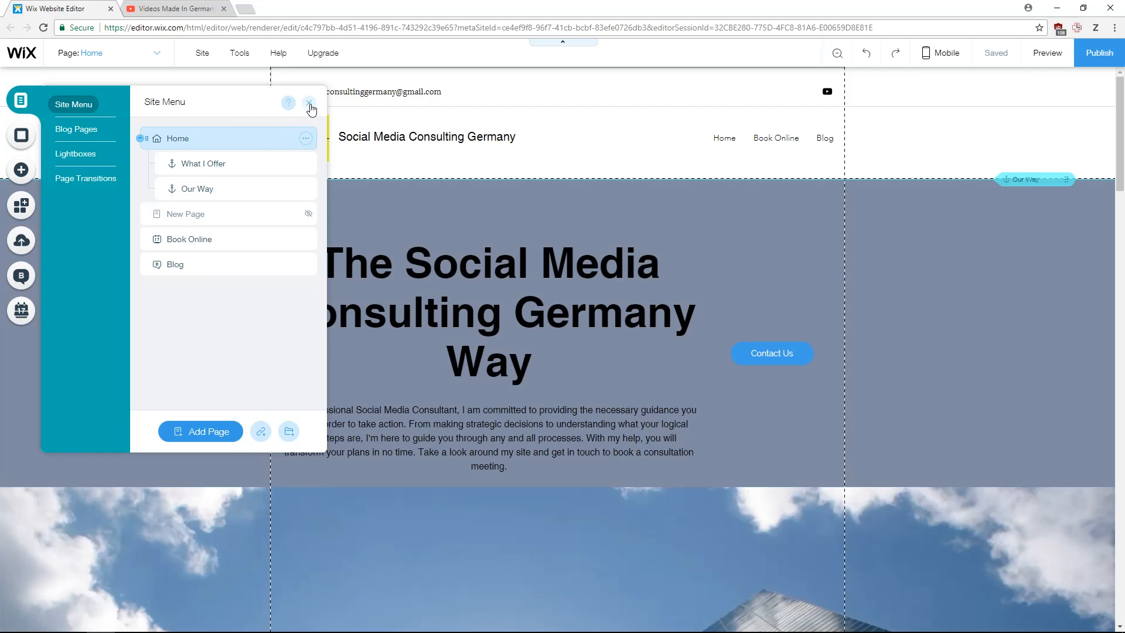
left_click(309, 103)
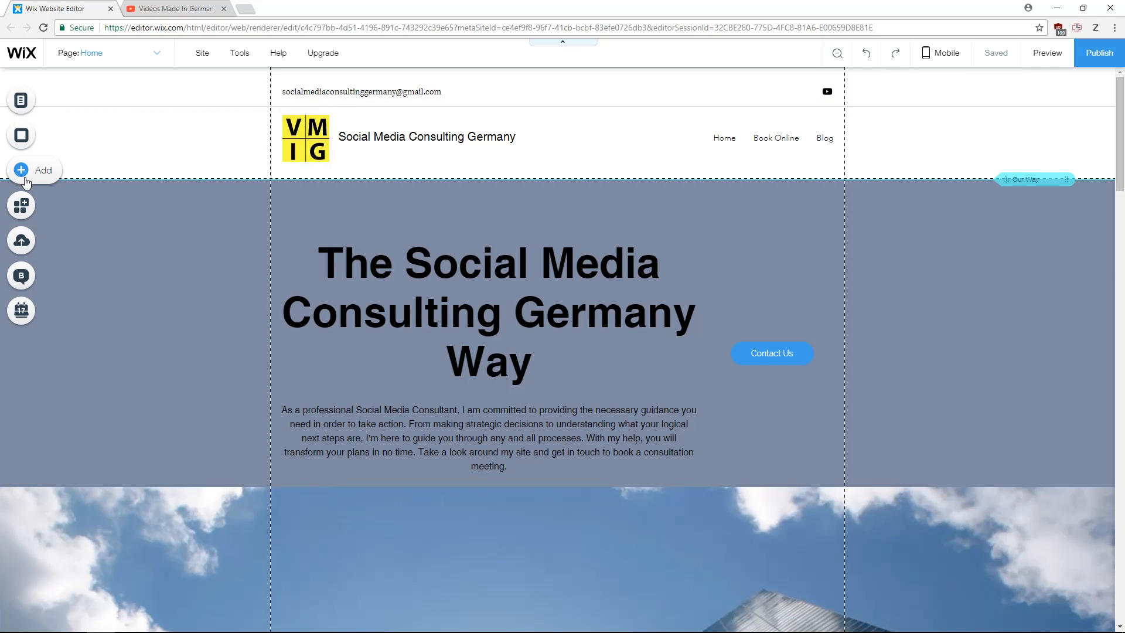
Step: Place an anchor menu on the right side of the top section
left_click(23, 173)
scroll(244, 432, "down", 3)
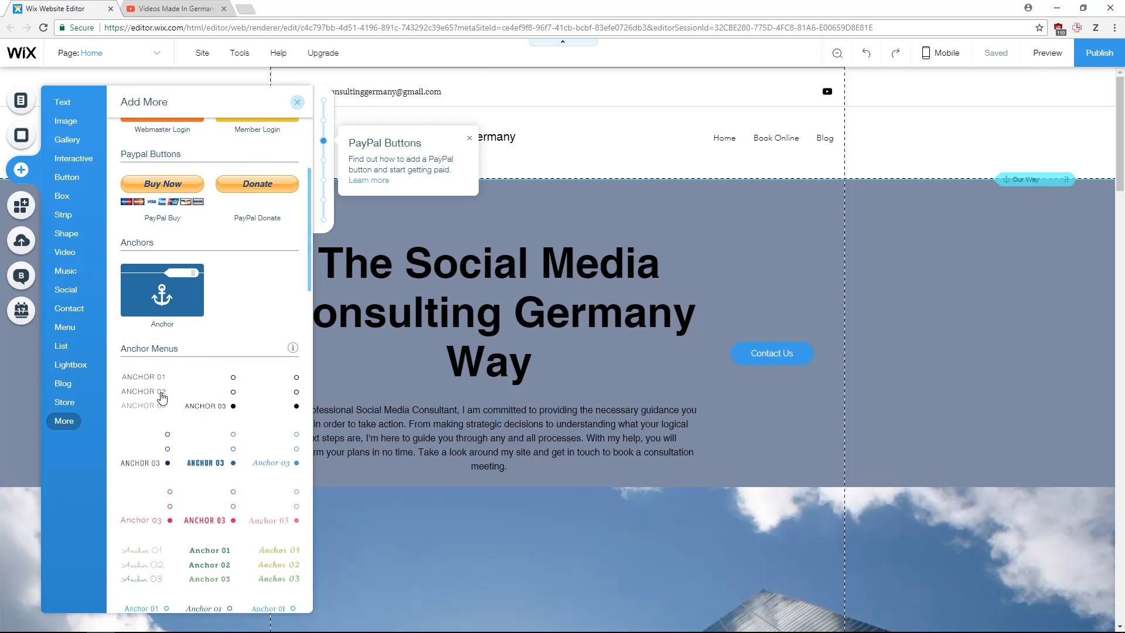
left_click_drag(216, 399, 1040, 354)
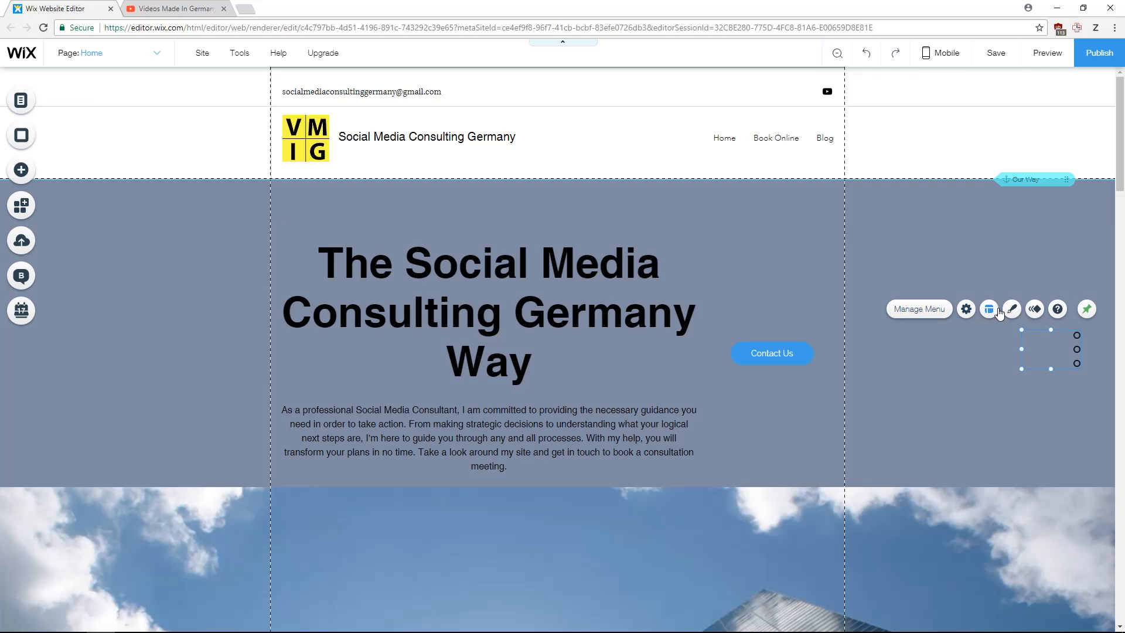
Step: Set the anchor menu's text size to 24 in Customize Design
left_click(1012, 309)
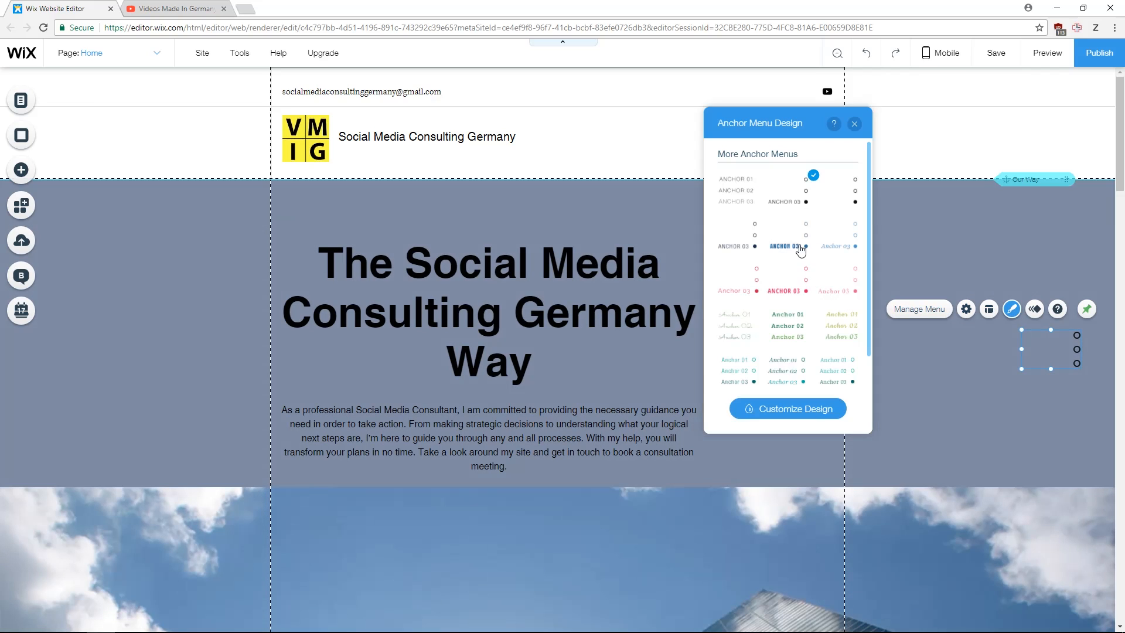
left_click(798, 409)
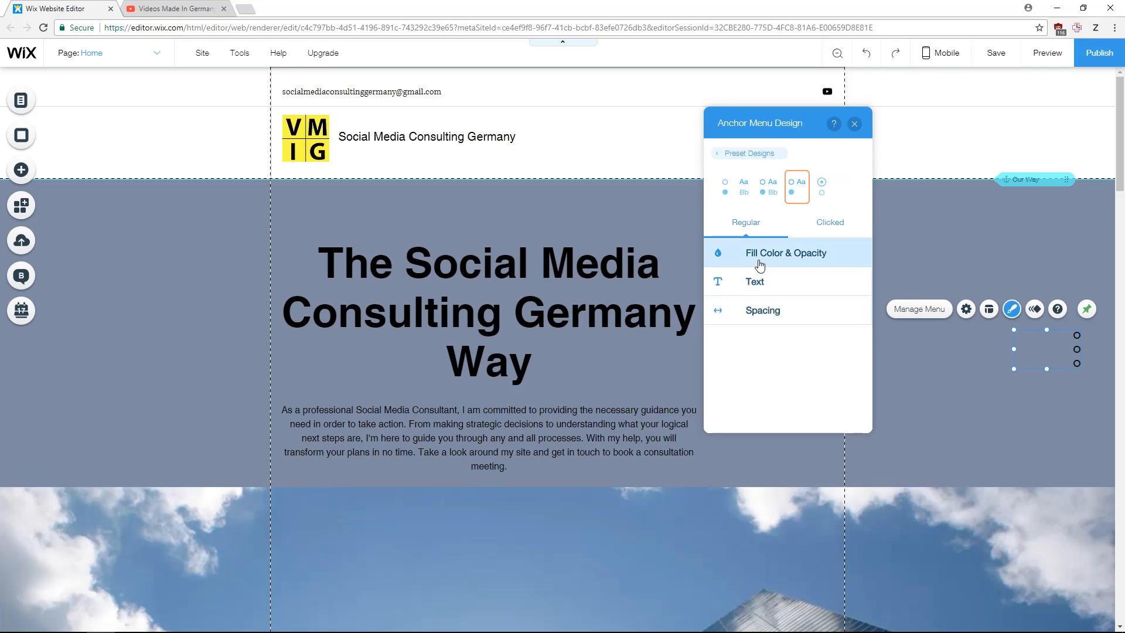
left_click(761, 286)
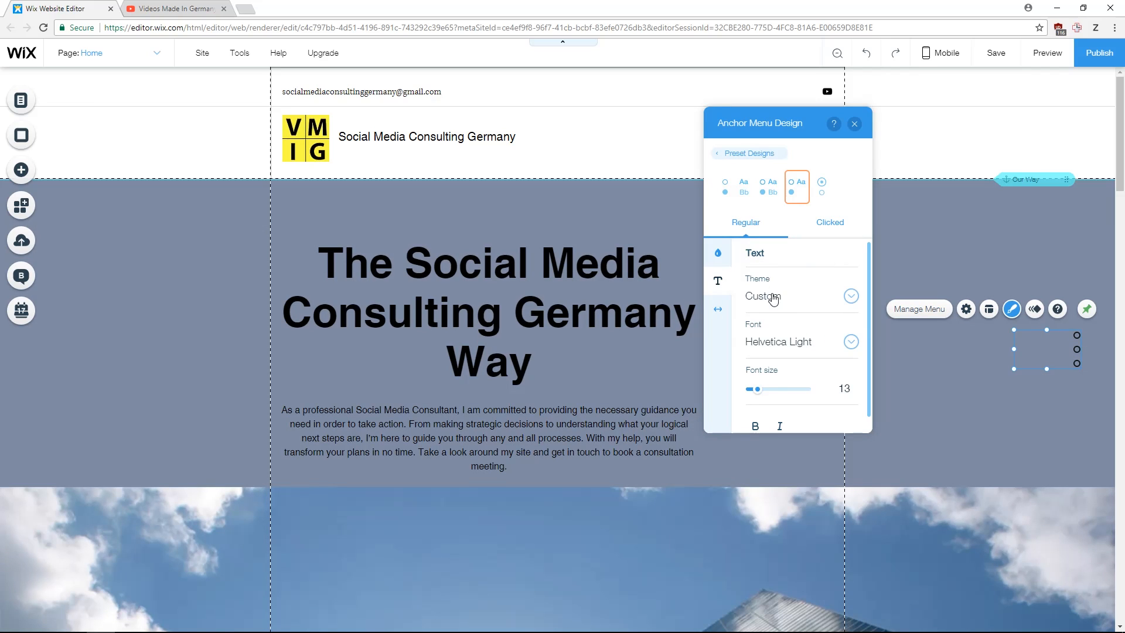
left_click(776, 390)
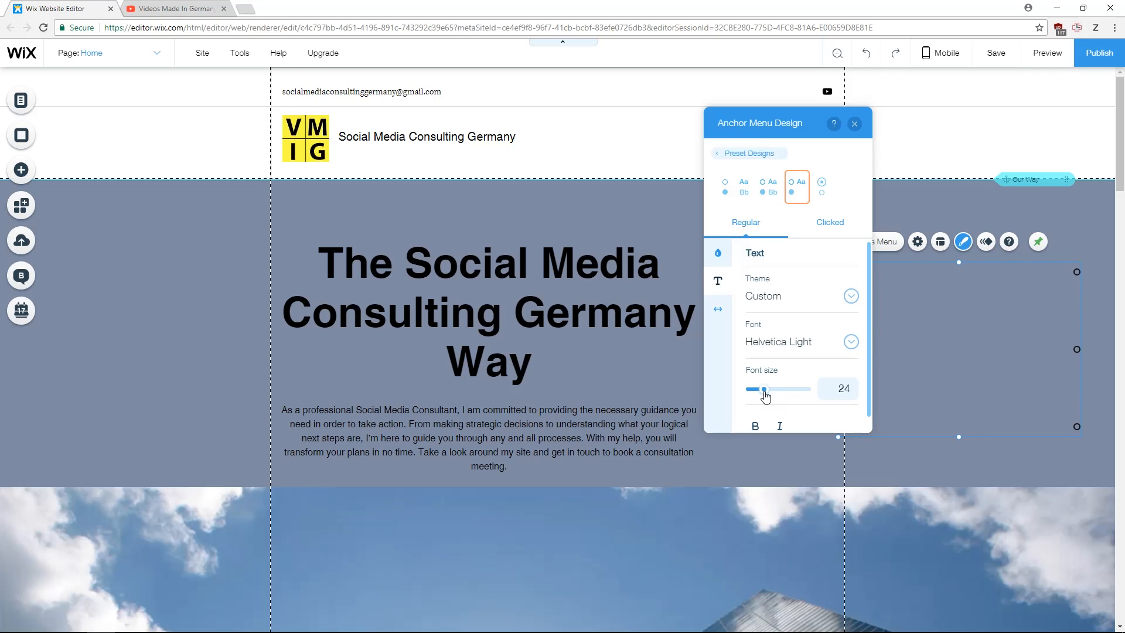
Step: Set the anchor menu buttons' fill colour to green #BADA55
left_click(724, 256)
left_click(849, 296)
left_click(714, 214)
left_click(745, 269)
left_click(749, 331)
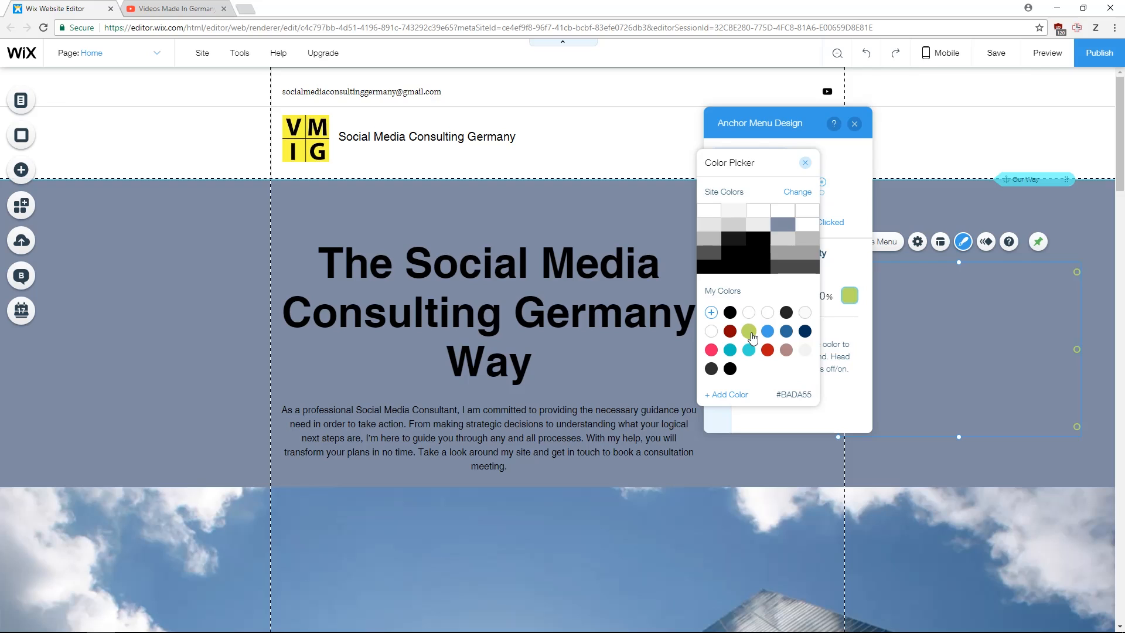
left_click(805, 162)
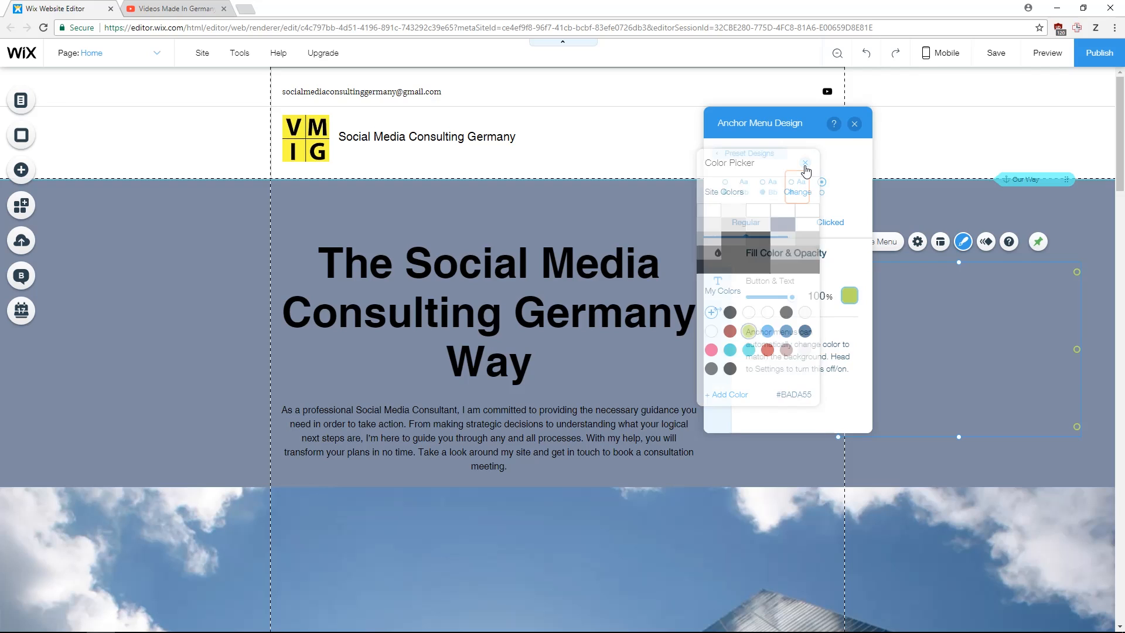
left_click(855, 124)
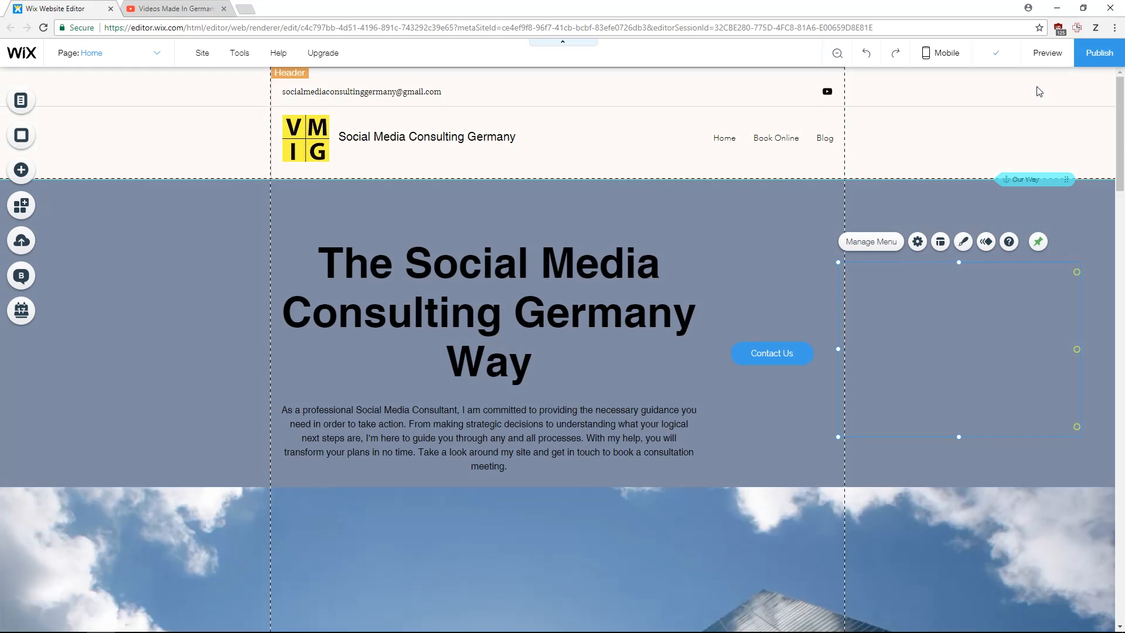
Step: Preview the site and scroll through it to watch the anchor menu track each section
left_click(1049, 59)
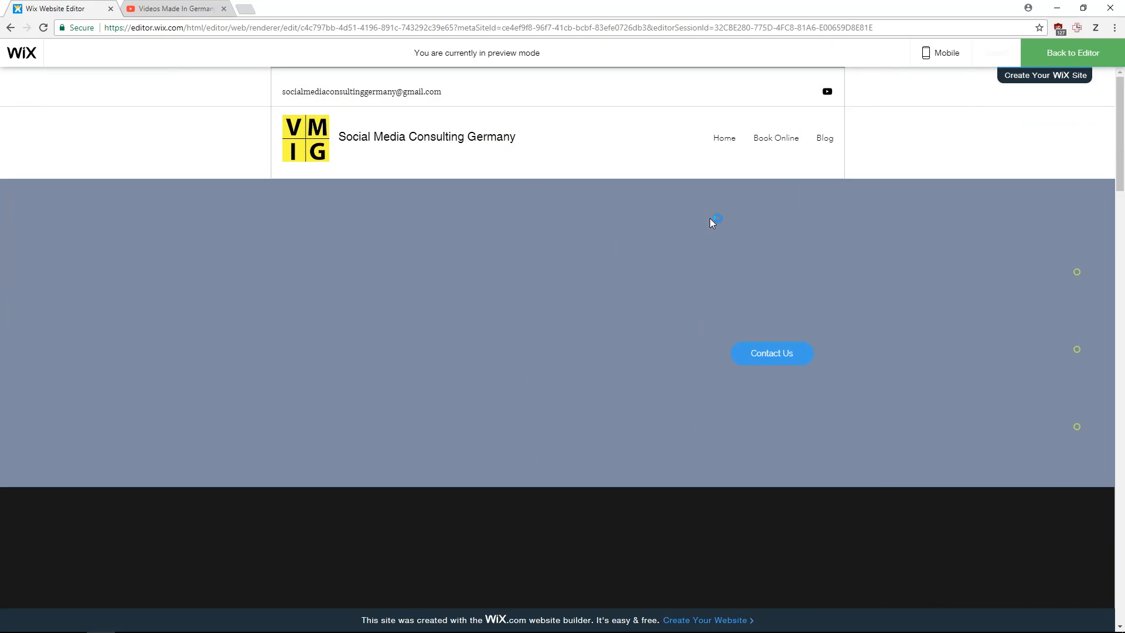
scroll(488, 139, "down", 5)
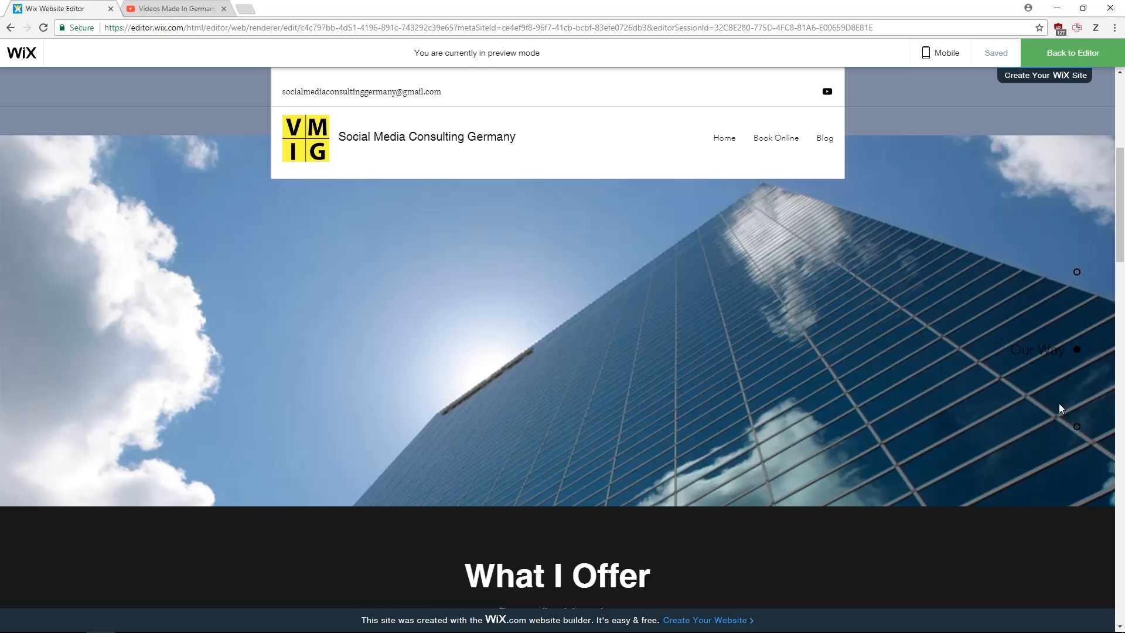
scroll(1076, 281, "down", 3)
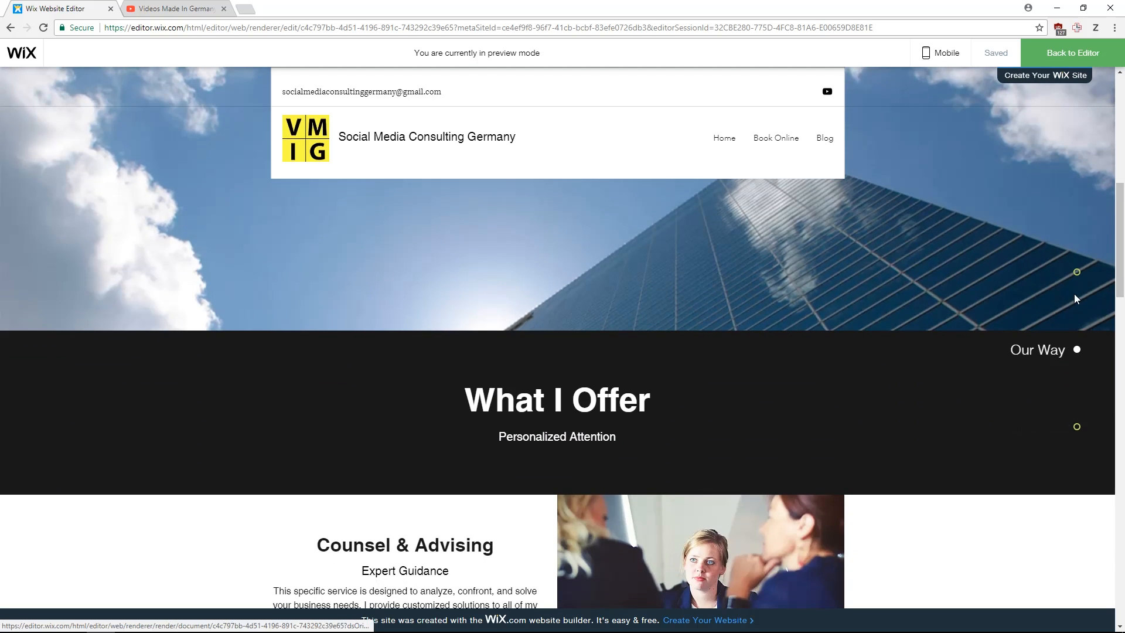
scroll(1088, 384, "down", 2)
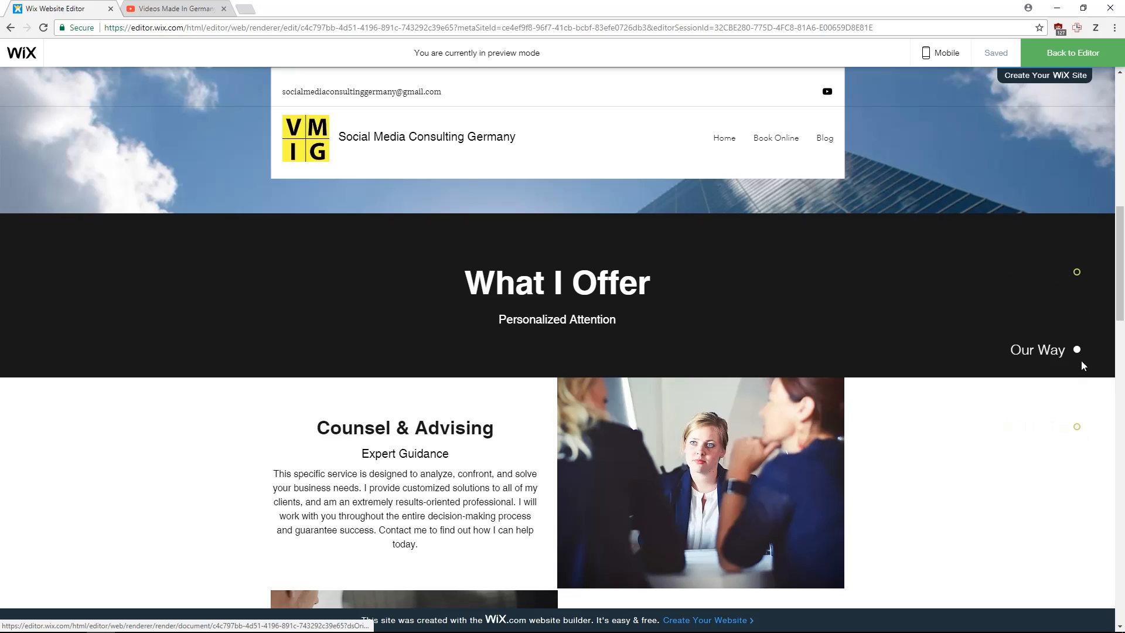
scroll(973, 400, "down", 6)
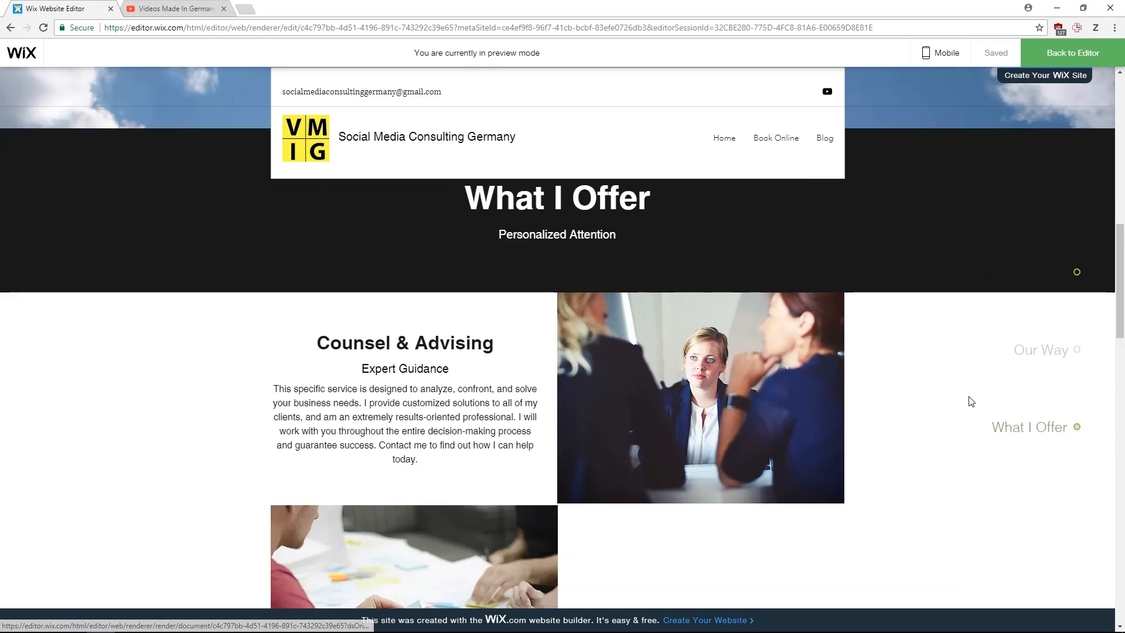
scroll(1058, 413, "up", 8)
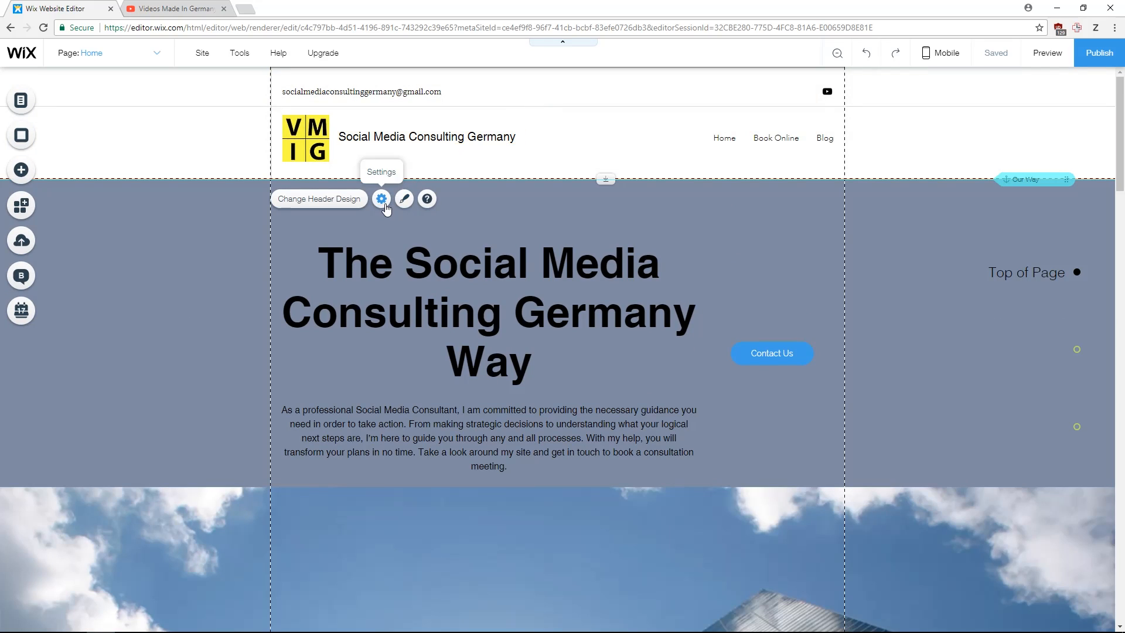
Step: Switch off Freeze Header so the header scrolls away with the page
left_click(381, 199)
left_click(246, 207)
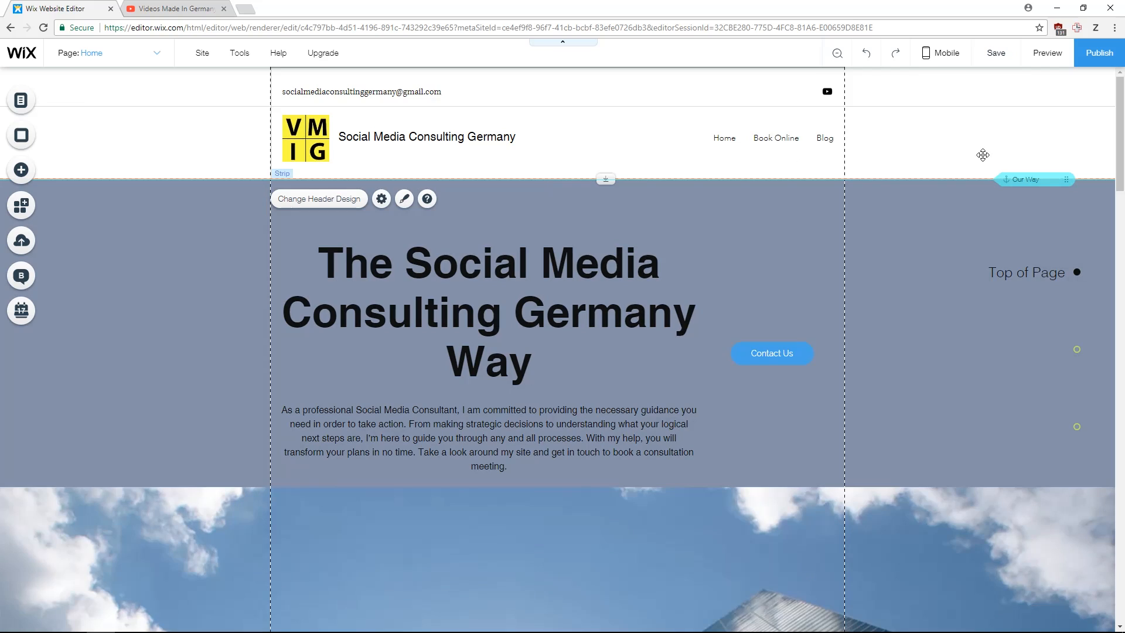
scroll(549, 148, "down", 3)
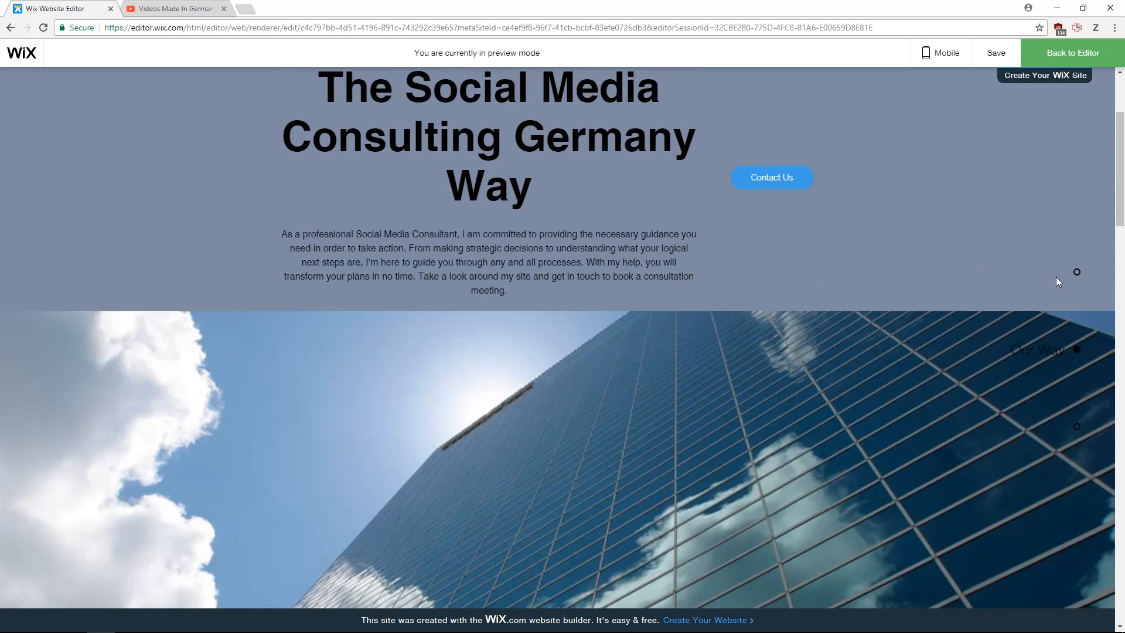
Step: Use the side anchor dots to jump to the Our Way and What I Offer sections
left_click(1078, 426)
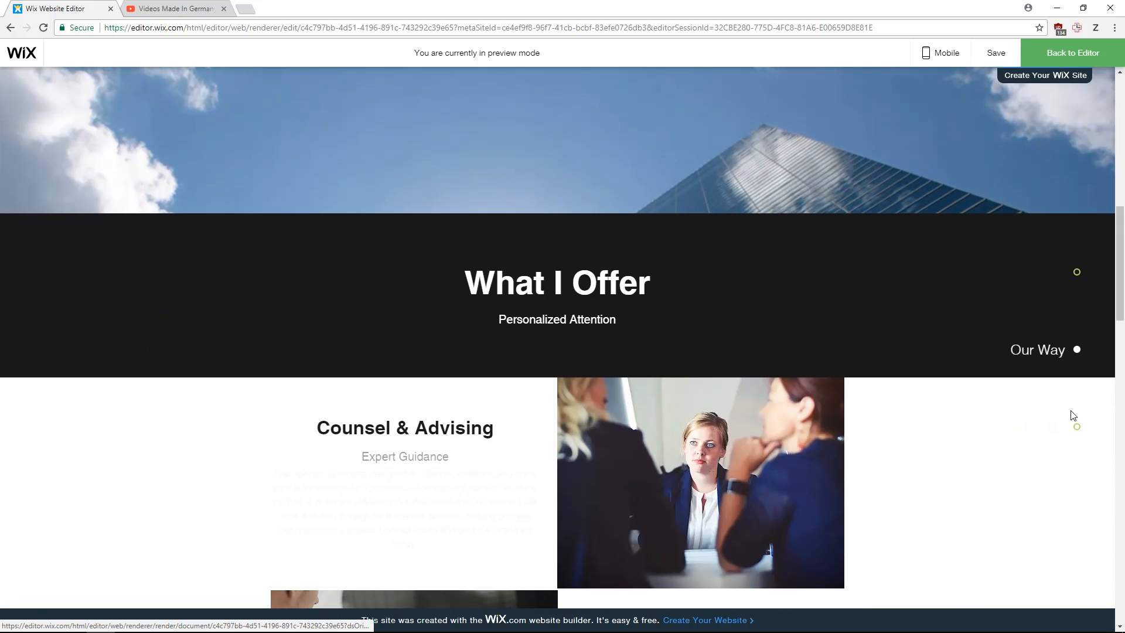
left_click(1076, 424)
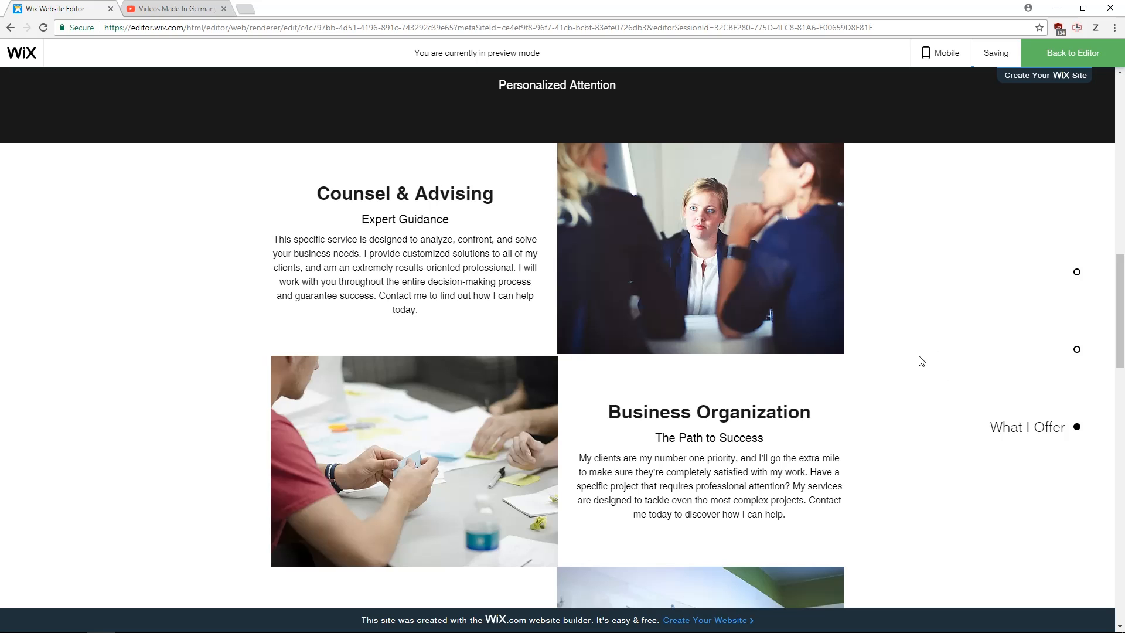
scroll(918, 356, "up", 10)
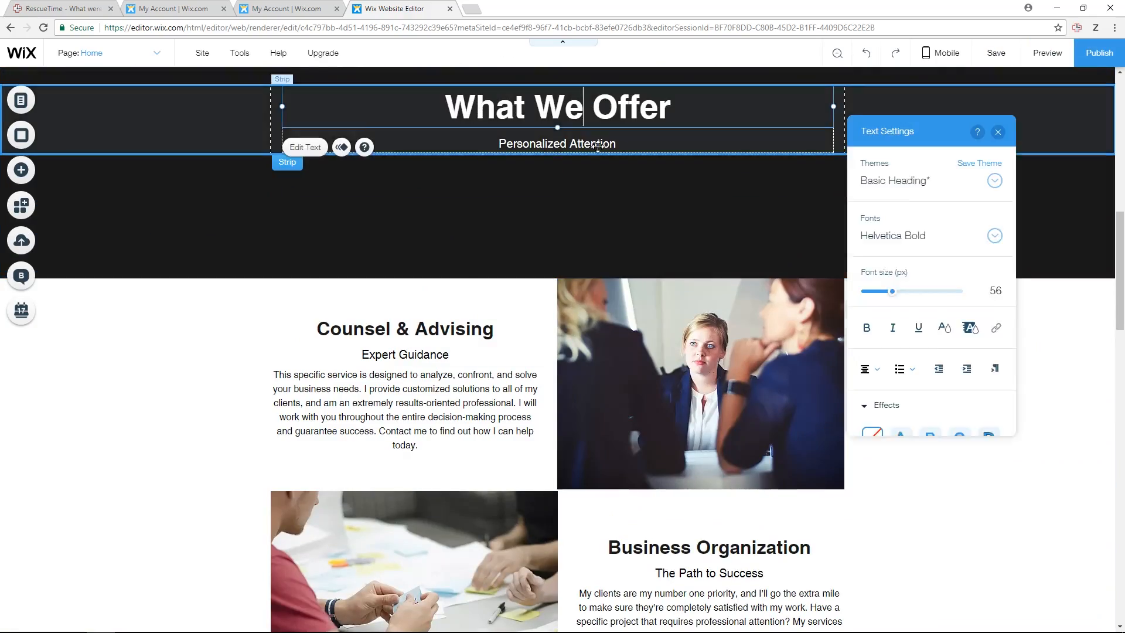
Step: Select the anchor menu running down the right side of the page
left_click(718, 186)
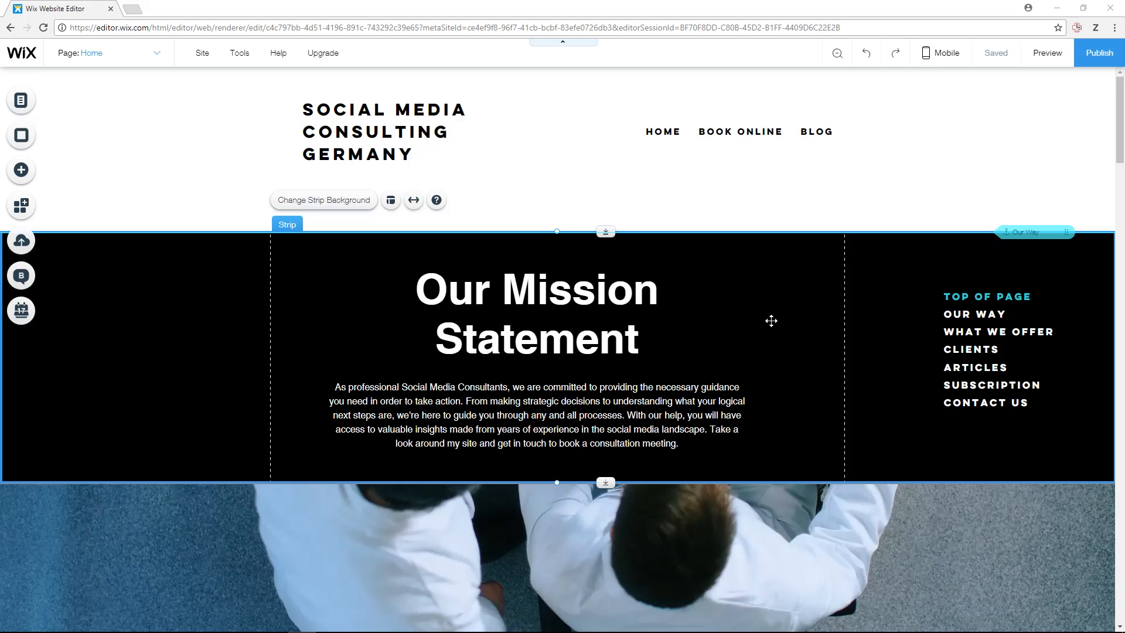
Step: Search the App Market for 'booking', then 'restaurant', and add Wix Restaurants Menus to the site
left_click(27, 210)
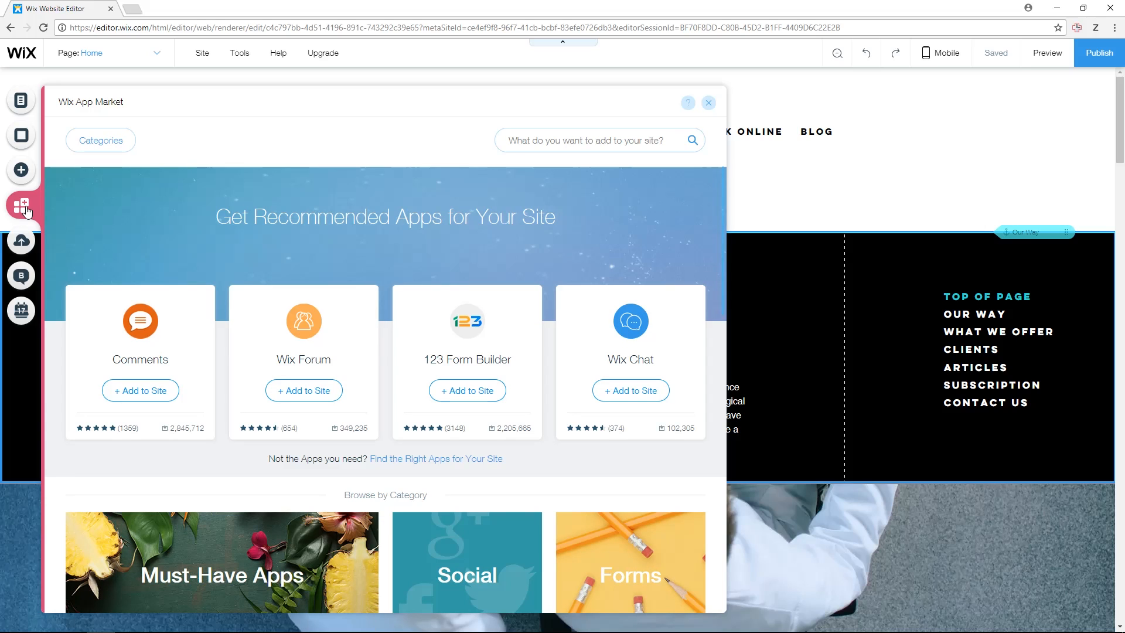
scroll(421, 204, "down", 4)
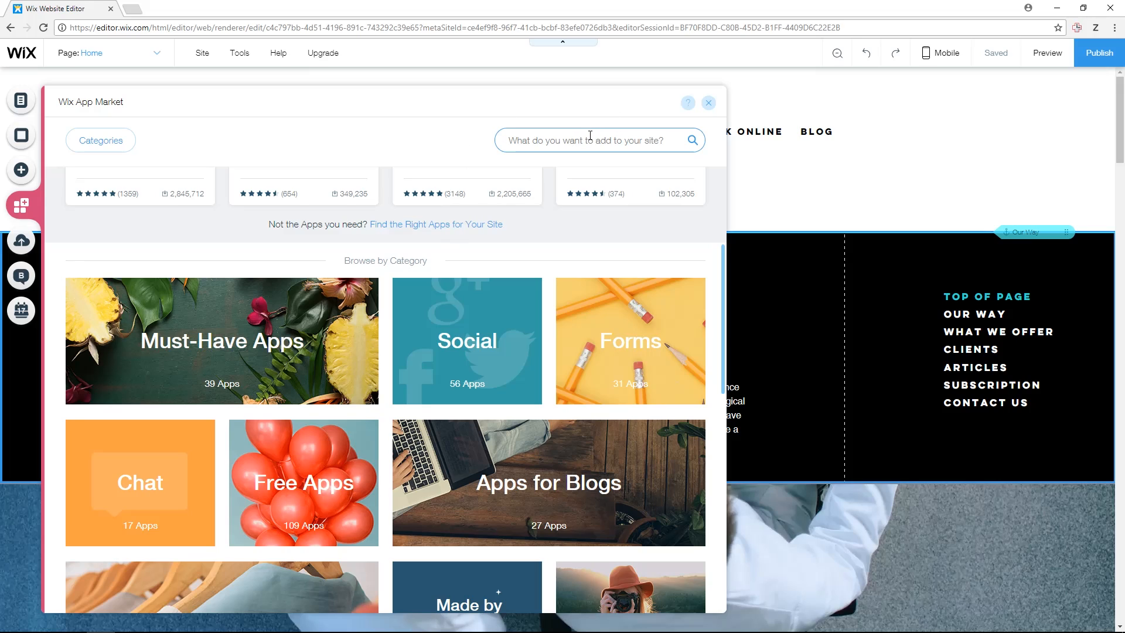
left_click(670, 144)
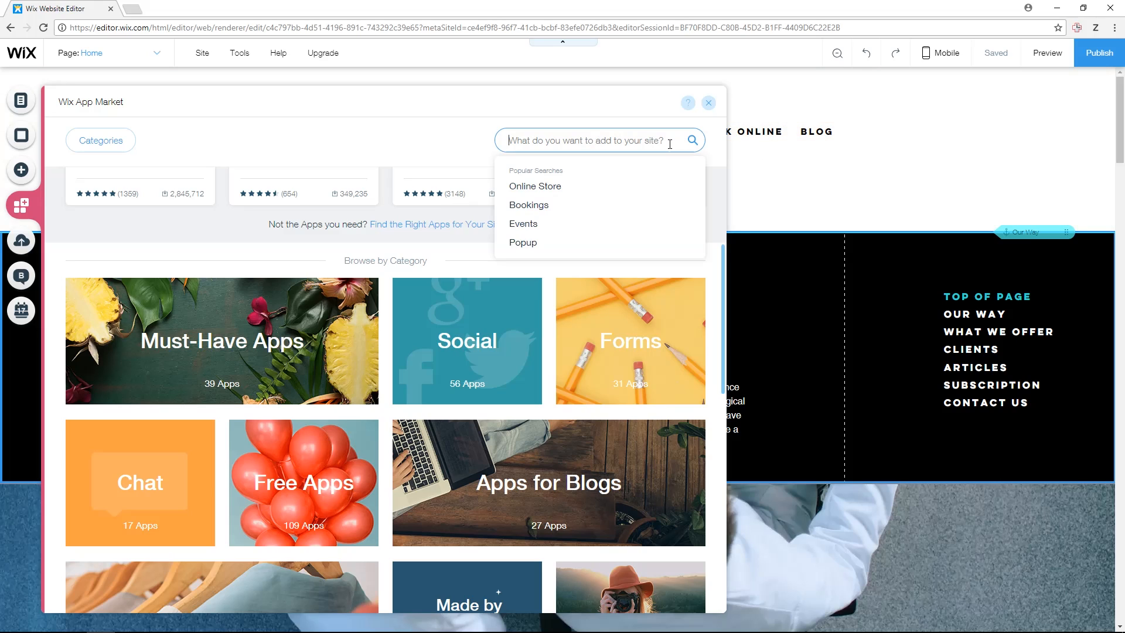
type("booking")
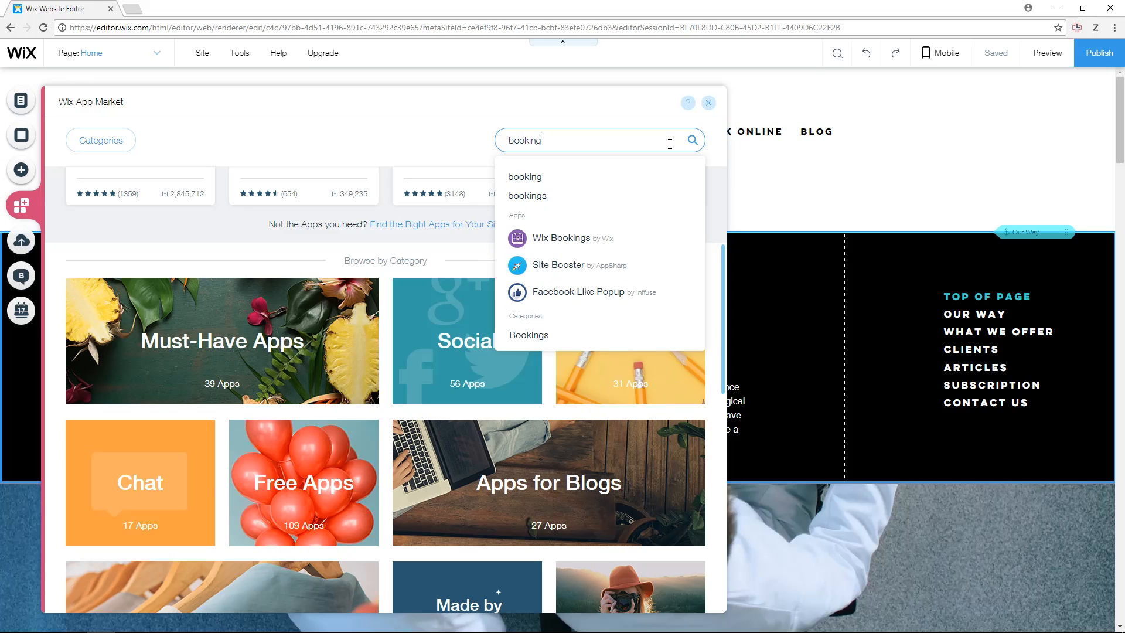
key("Return")
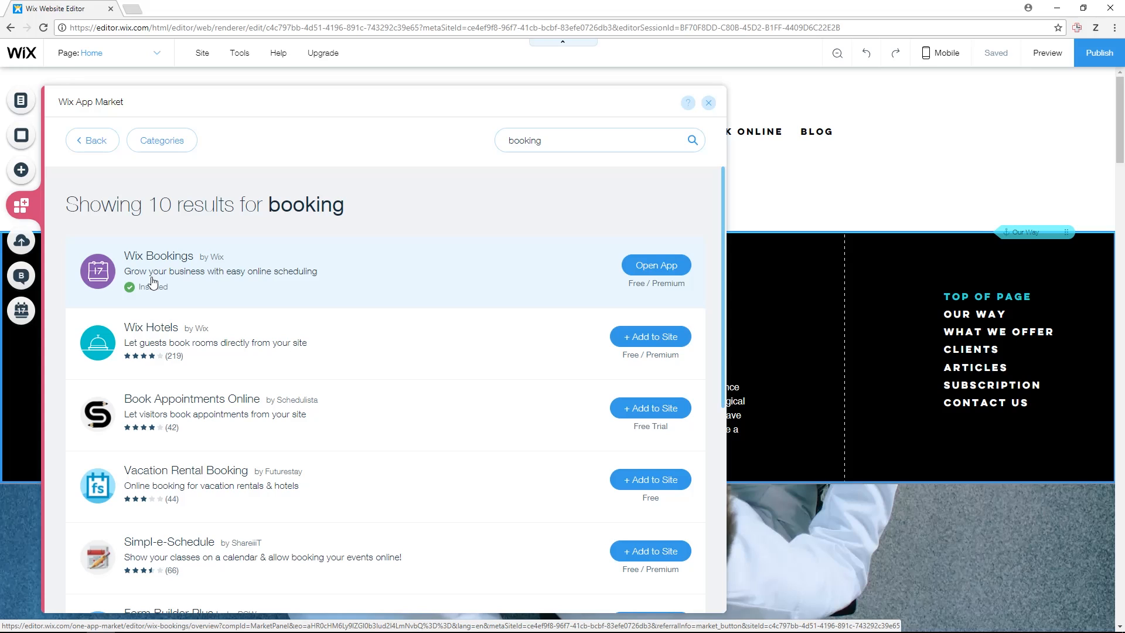
left_click(525, 142)
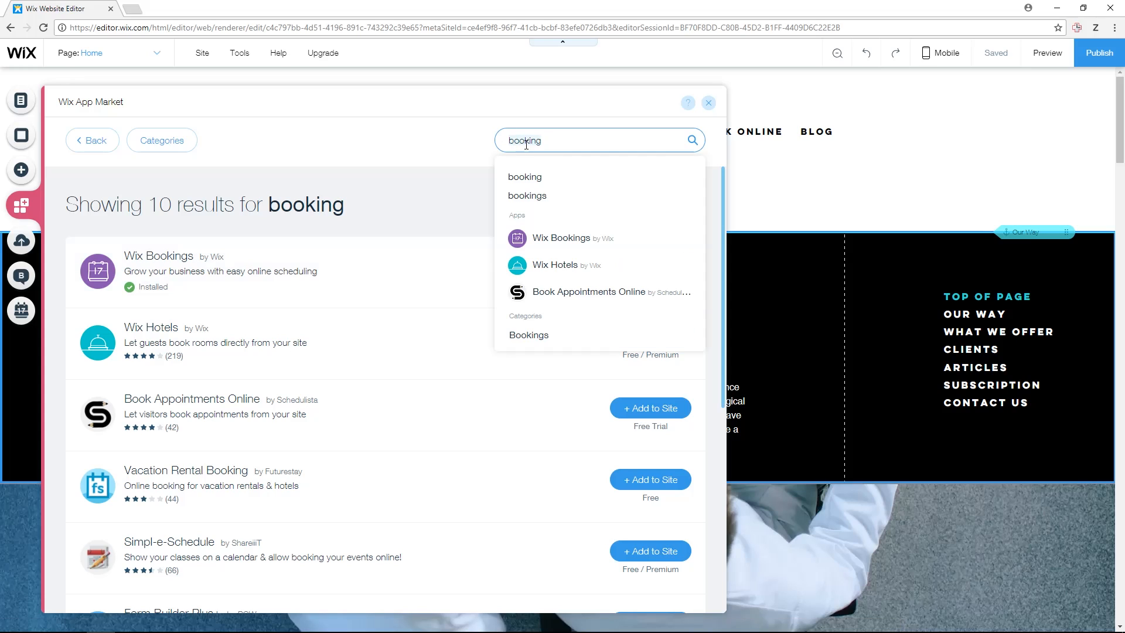
double_click(526, 142)
type("restaurant")
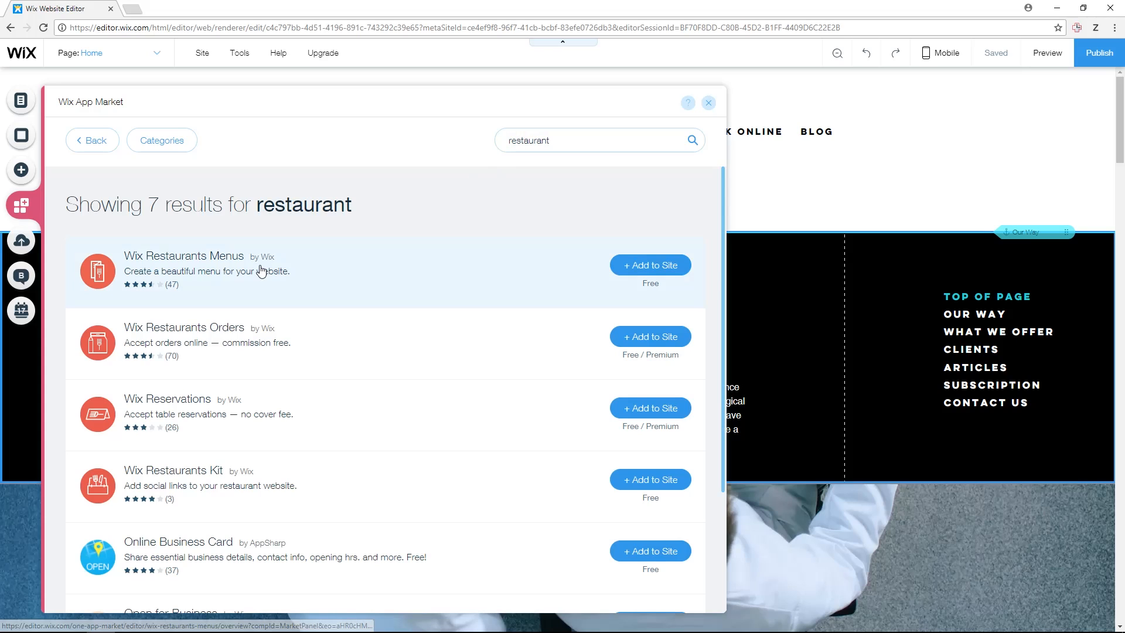
left_click(655, 268)
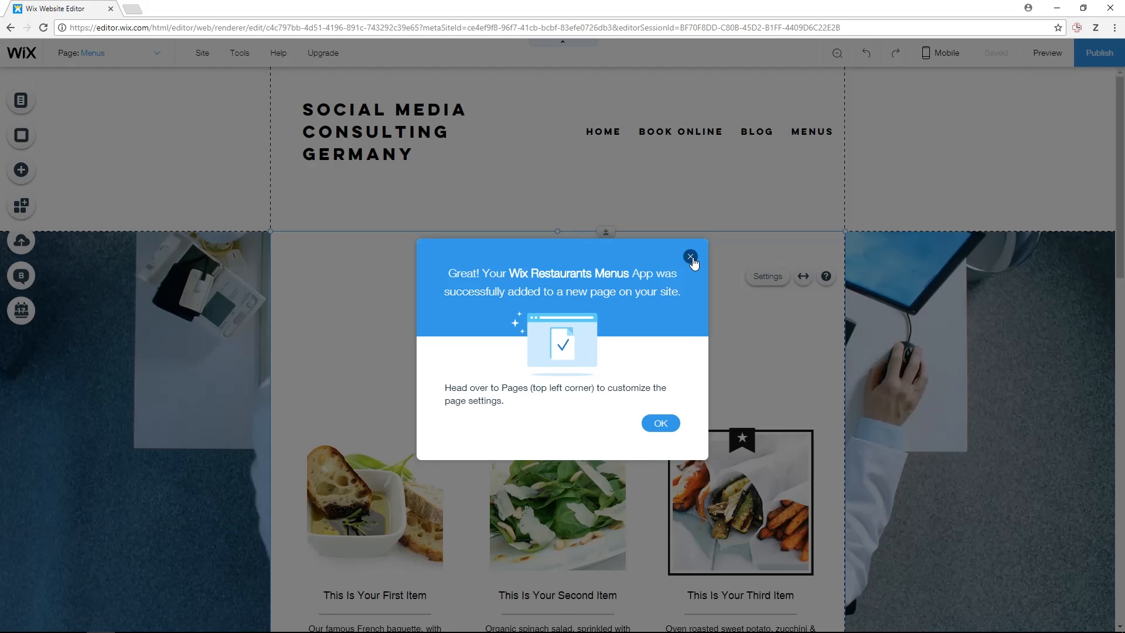
Step: Dismiss the app-added confirmation and select the restaurant menu element on the page
left_click(690, 259)
scroll(642, 376, "down", 9)
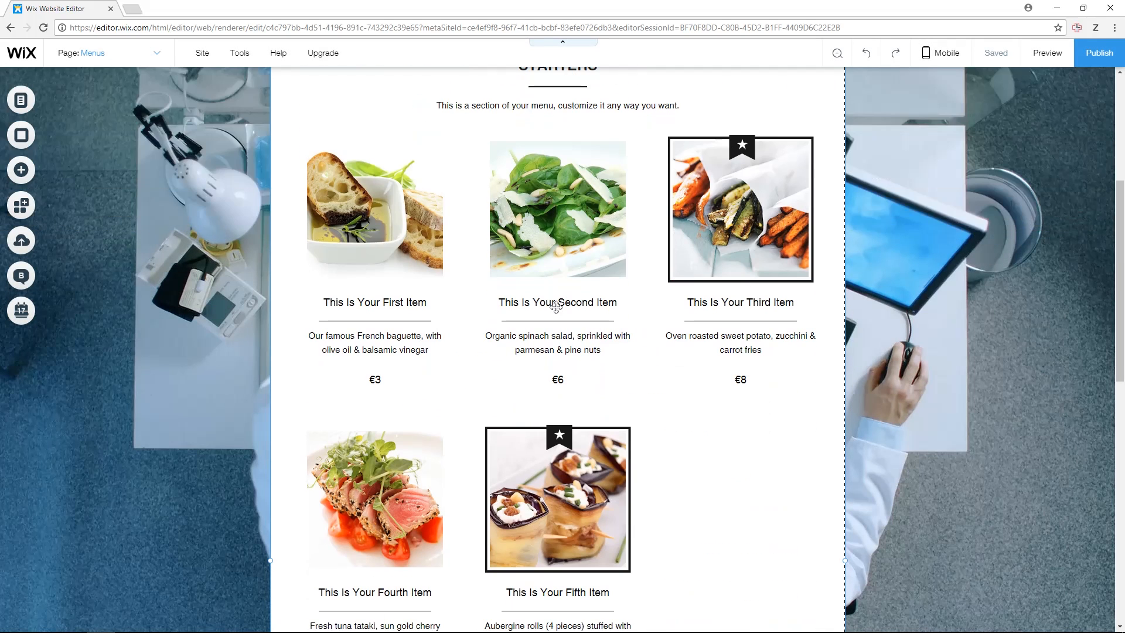
scroll(589, 309, "up", 6)
scroll(589, 309, "up", 3)
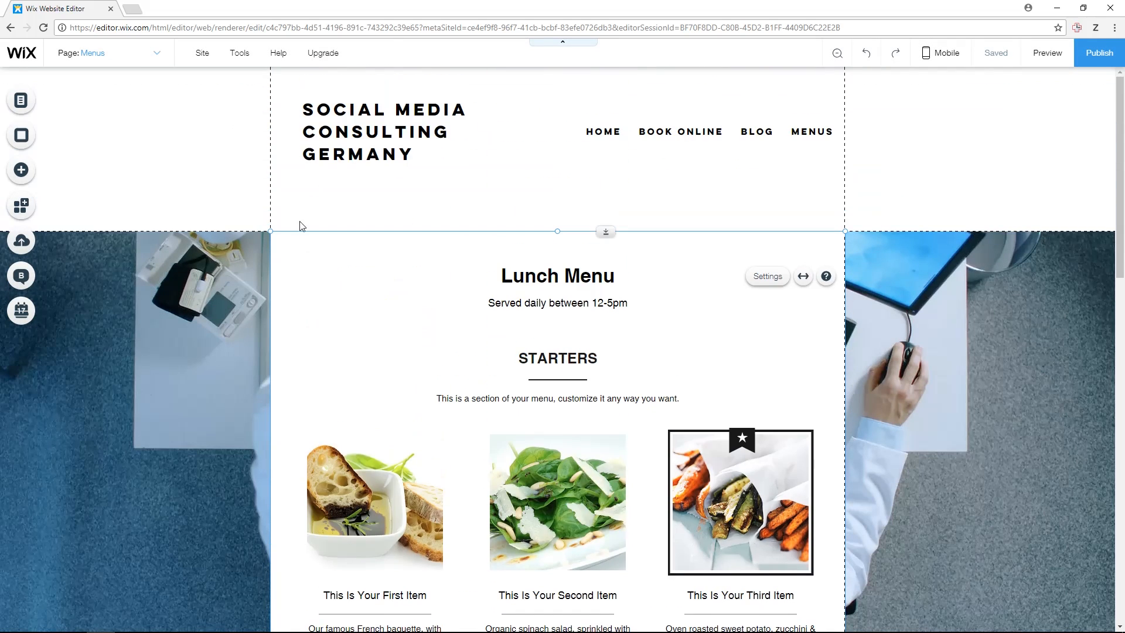
left_click(549, 311)
Step: Look over the menu's settings and full menu editor, then close both, leaving the Lunch Menu in view
left_click(534, 291)
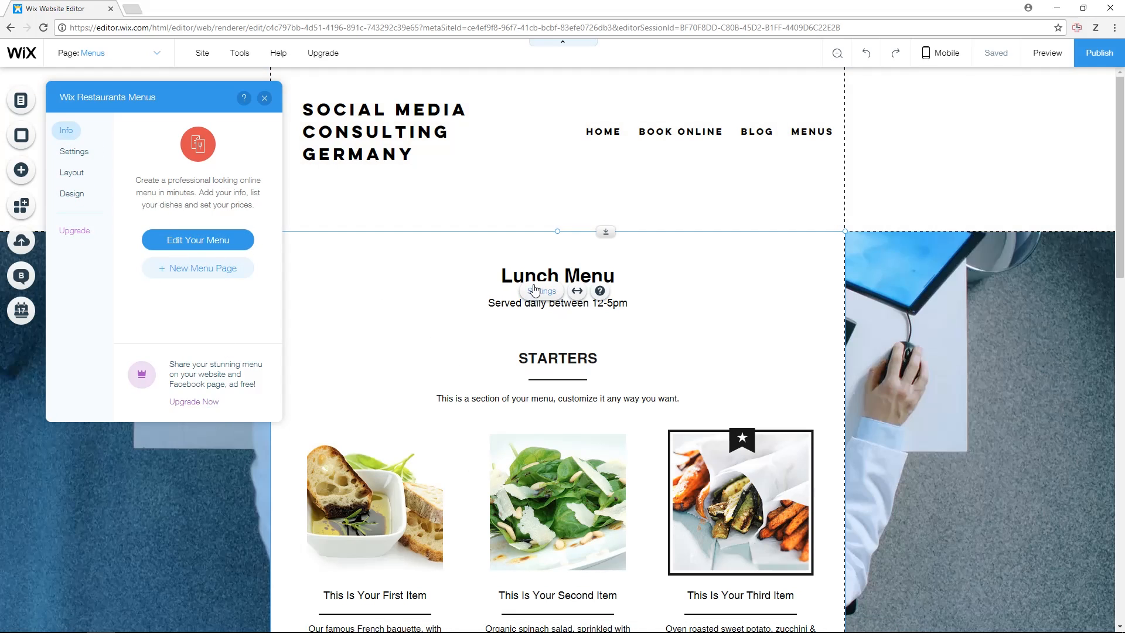
left_click(209, 246)
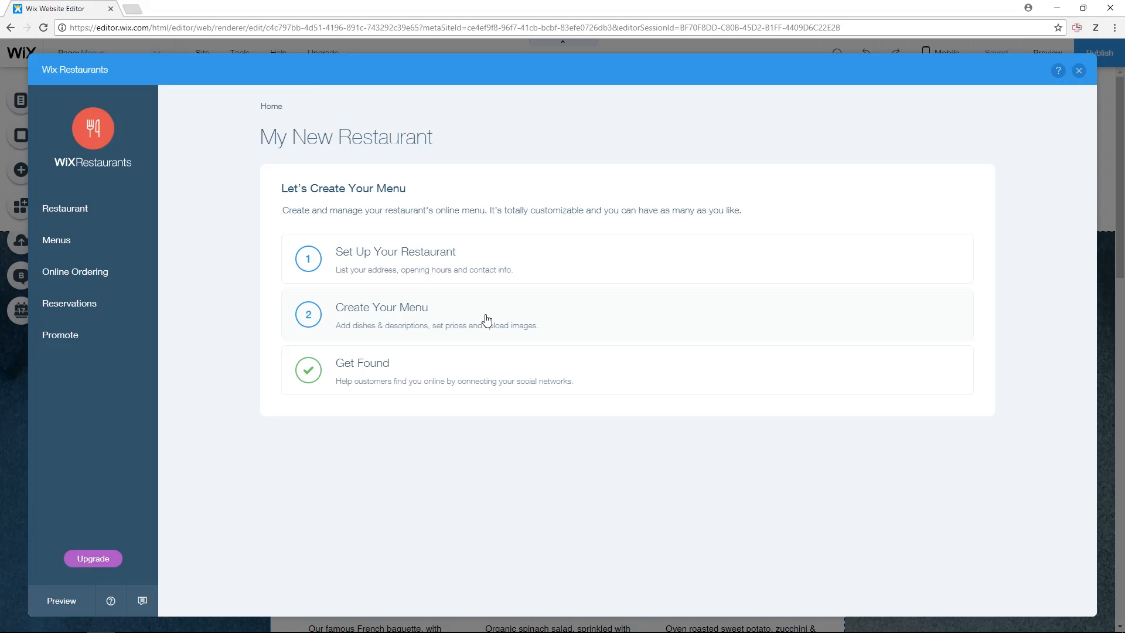
left_click(1079, 71)
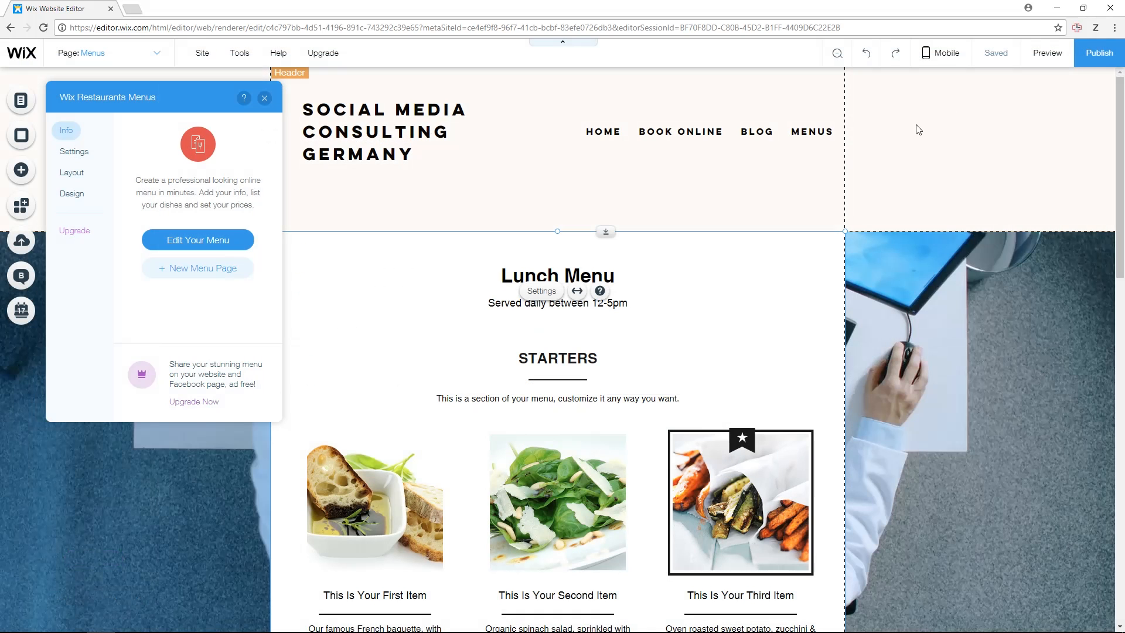
left_click(264, 98)
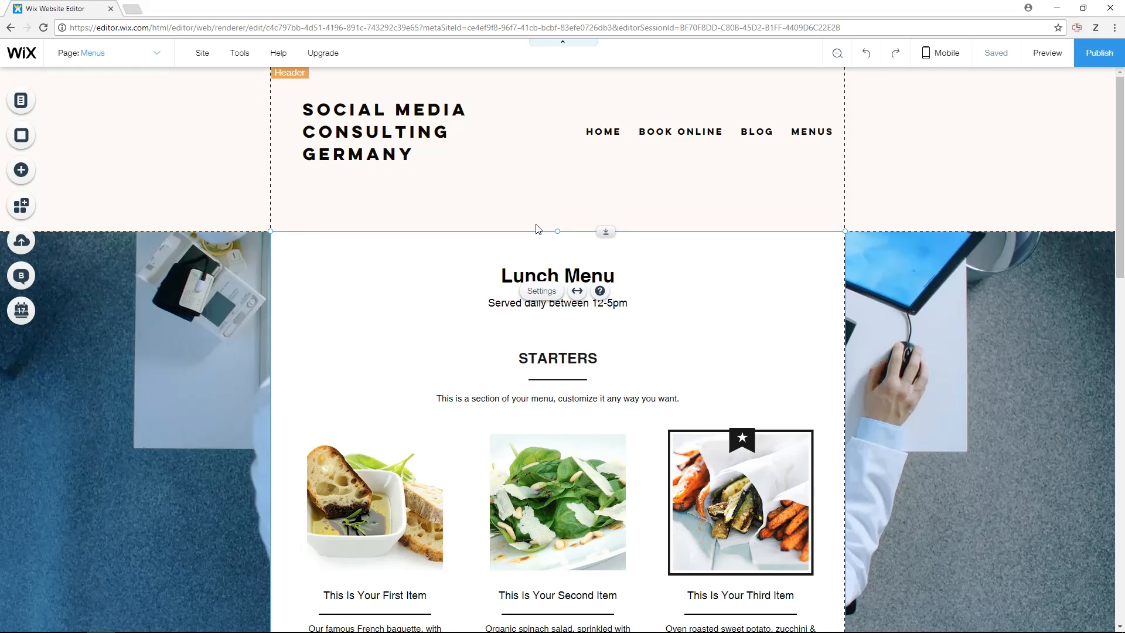
Step: Open My Dashboard from the Site menu and choose Manage Restaurant on the Wix Restaurants card
left_click(202, 53)
left_click(199, 315)
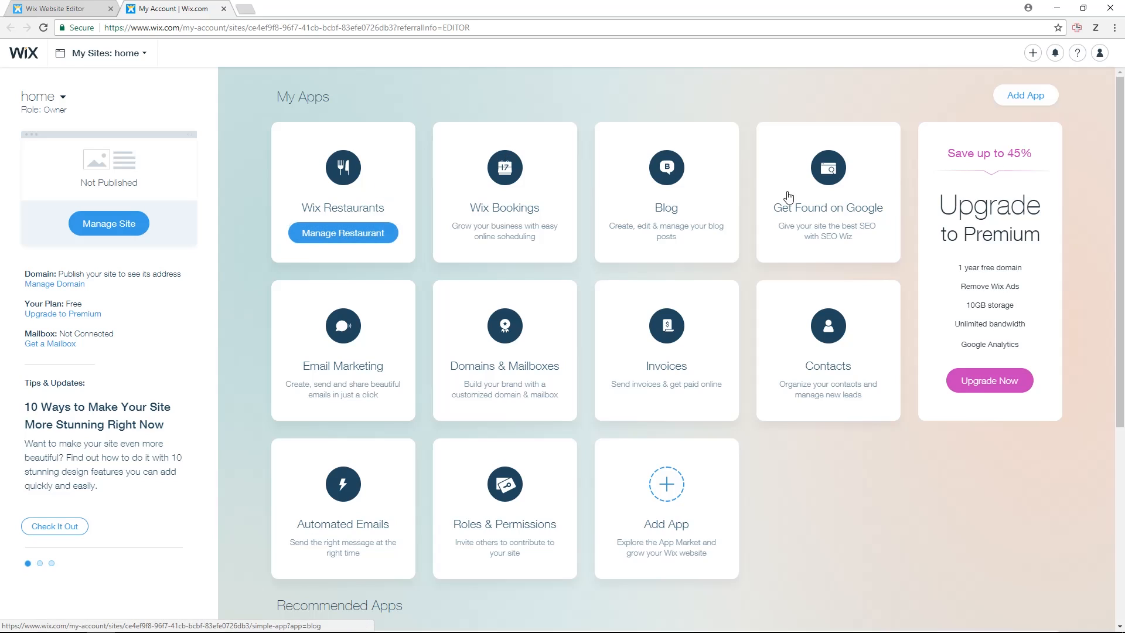
mouse_move(542, 263)
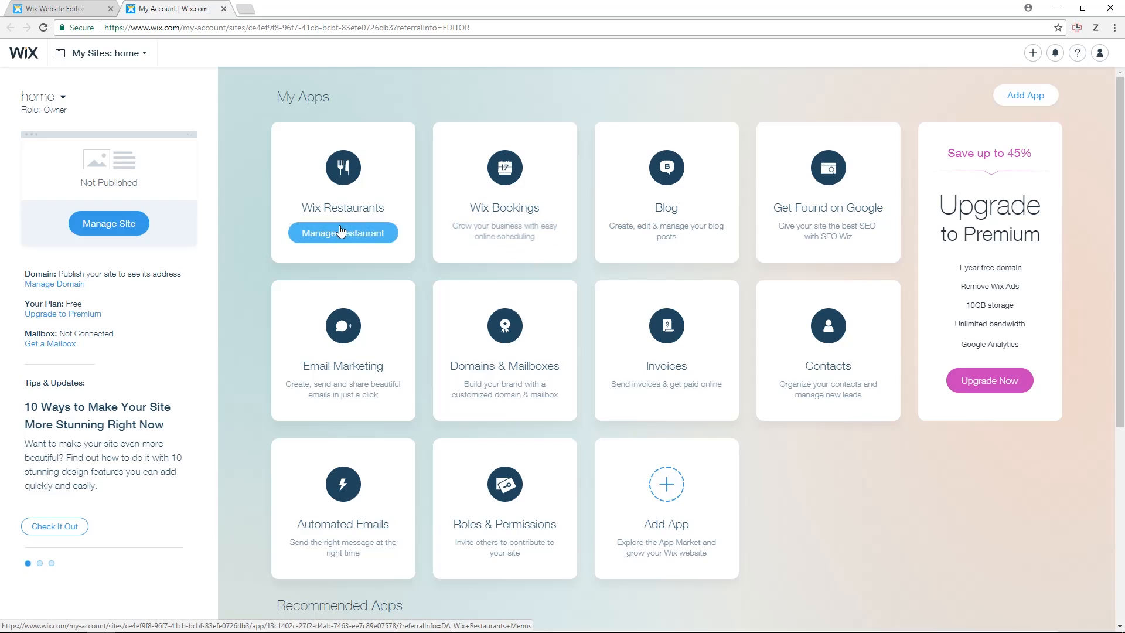
left_click(366, 234)
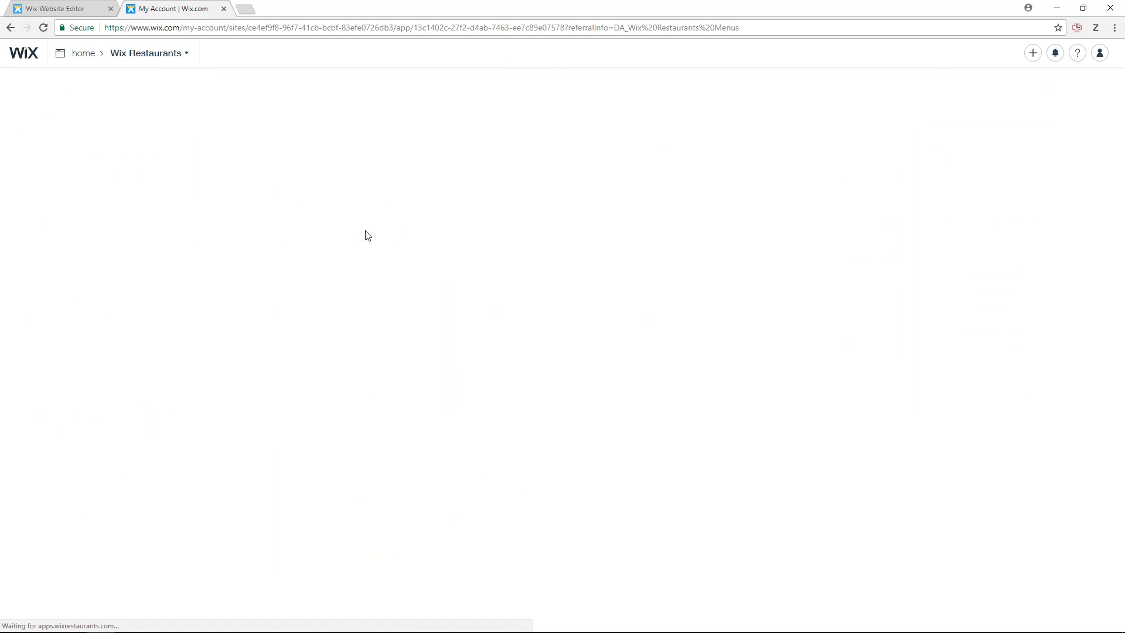
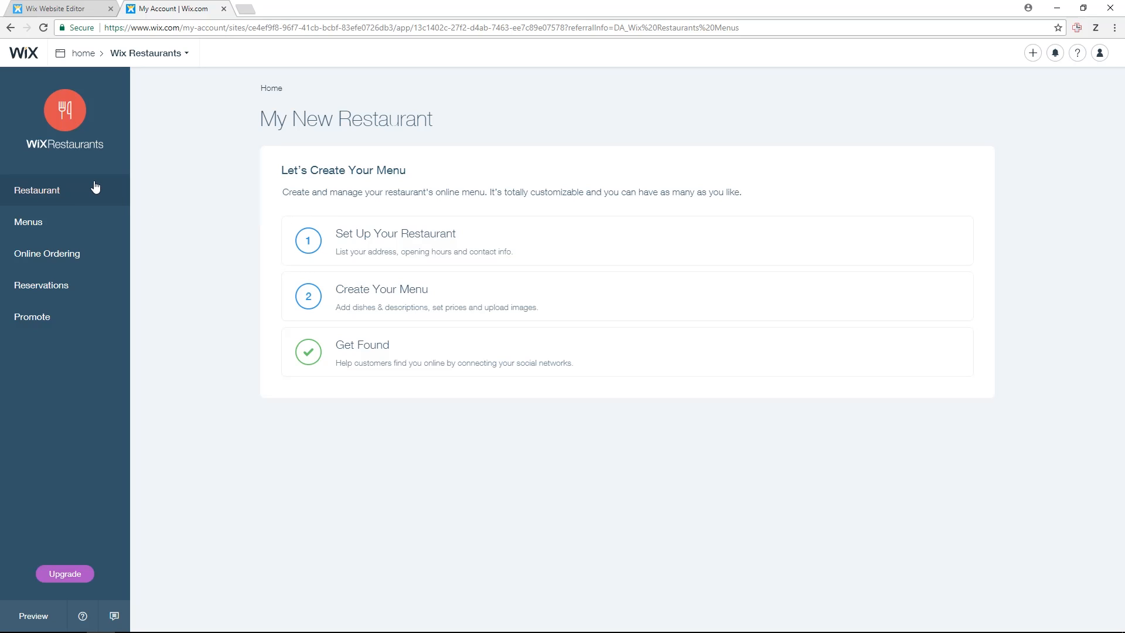
Step: On the Menus page, view the first lunch dish and its ordering hours, cancelling both without changes
left_click(62, 229)
scroll(404, 313, "down", 4)
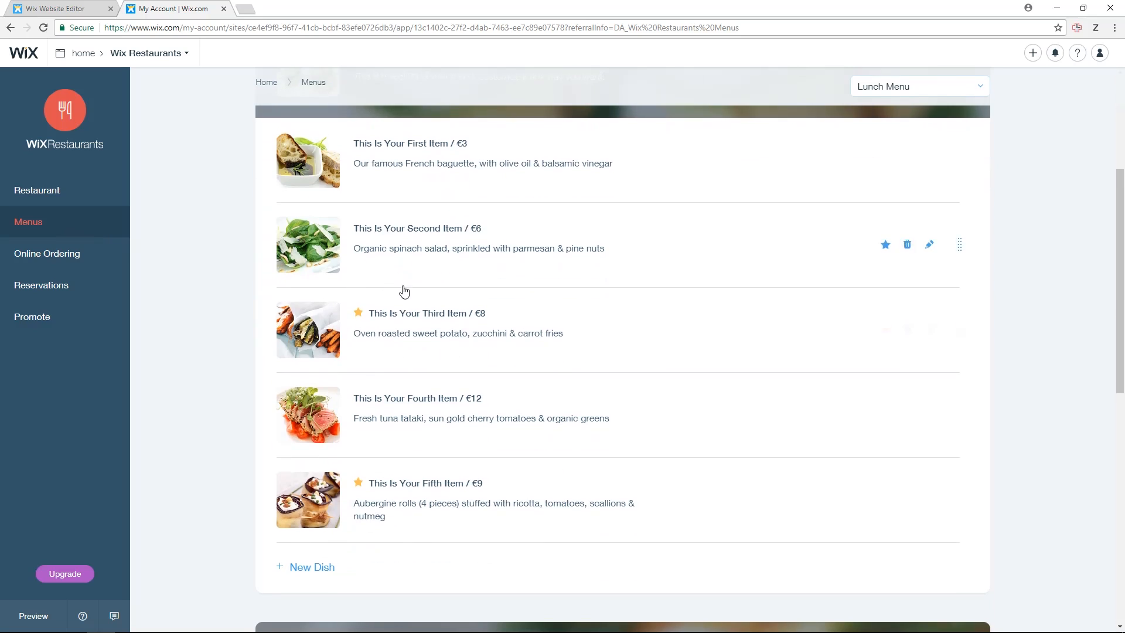
scroll(389, 289, "up", 3)
left_click(929, 329)
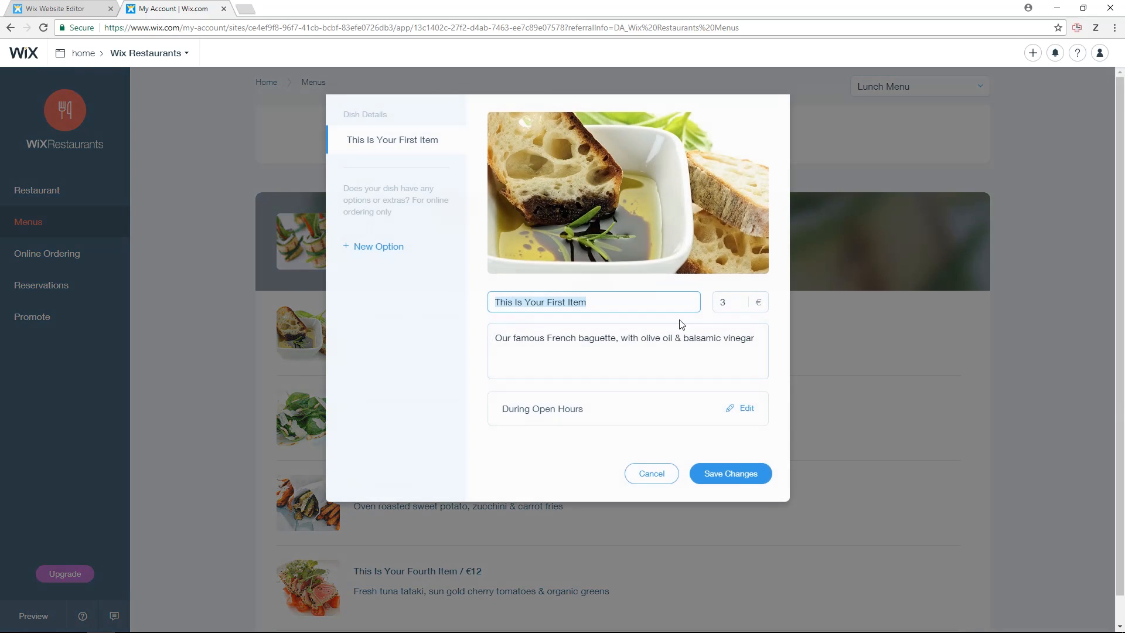
mouse_move(617, 199)
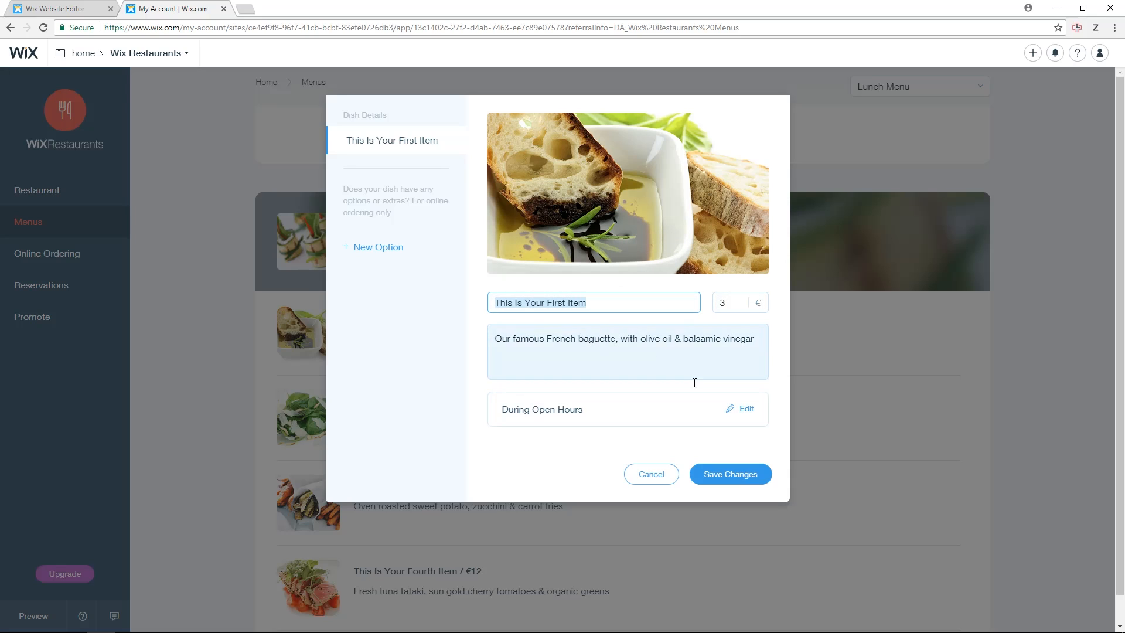
left_click(743, 409)
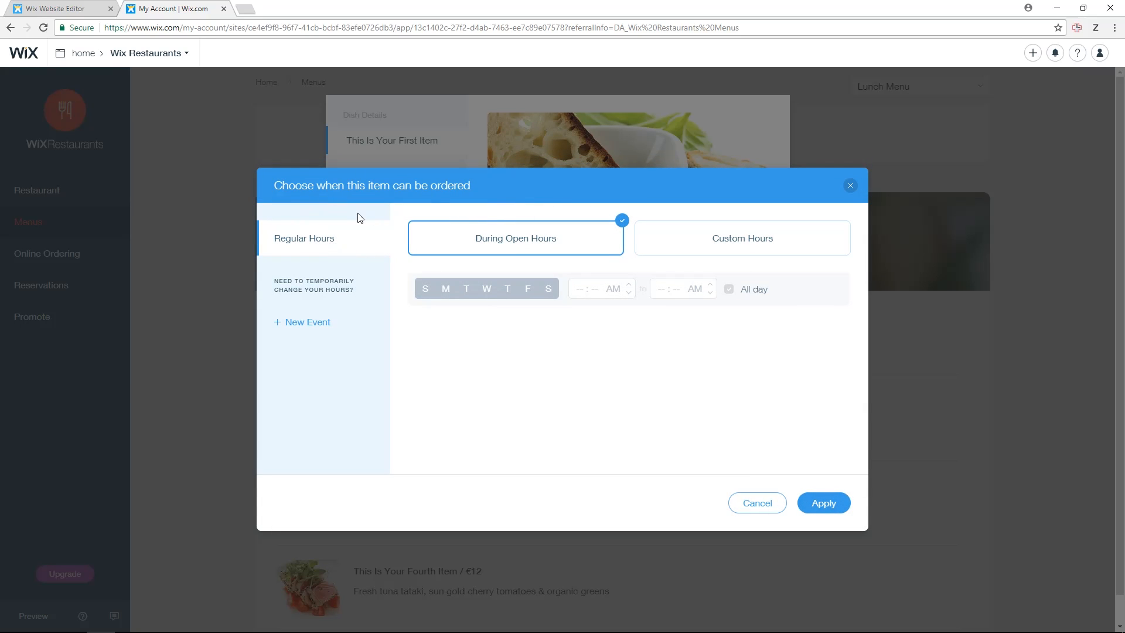
left_click(757, 503)
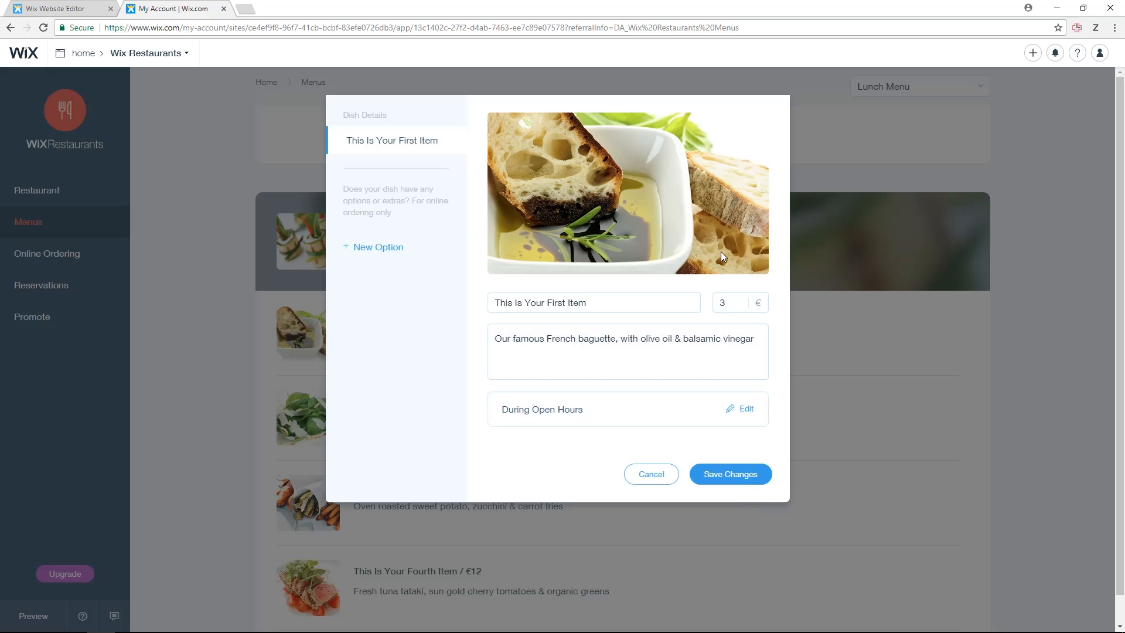
left_click(663, 475)
Step: Browse the Online Ordering, Reservations, Promote Get Found and Restaurant info sections
left_click(47, 256)
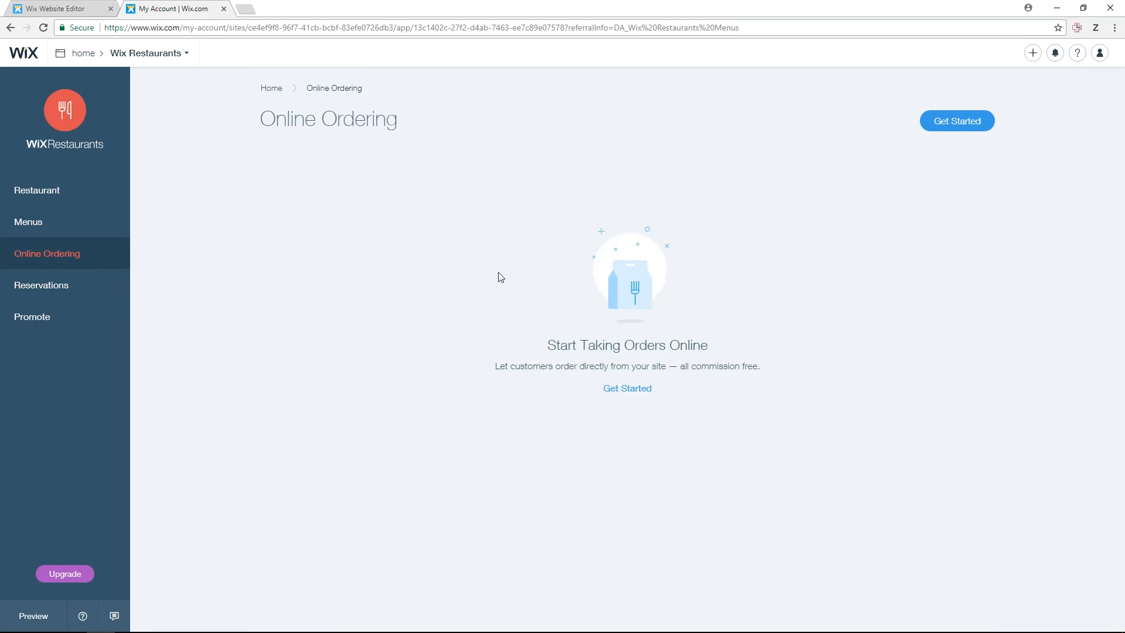
left_click(56, 286)
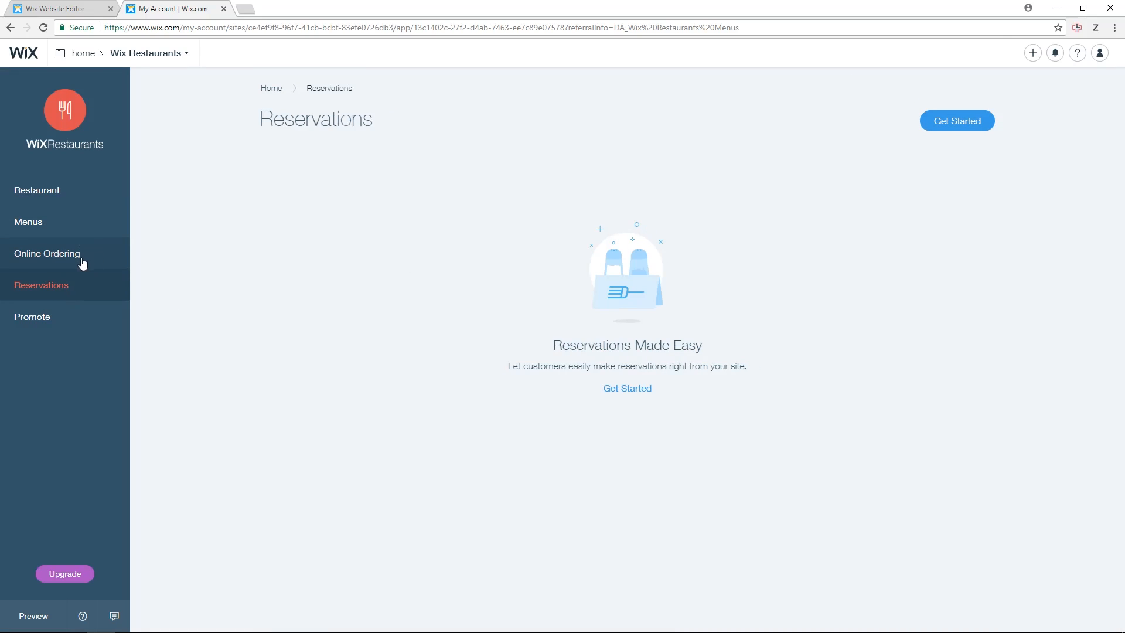
left_click(81, 316)
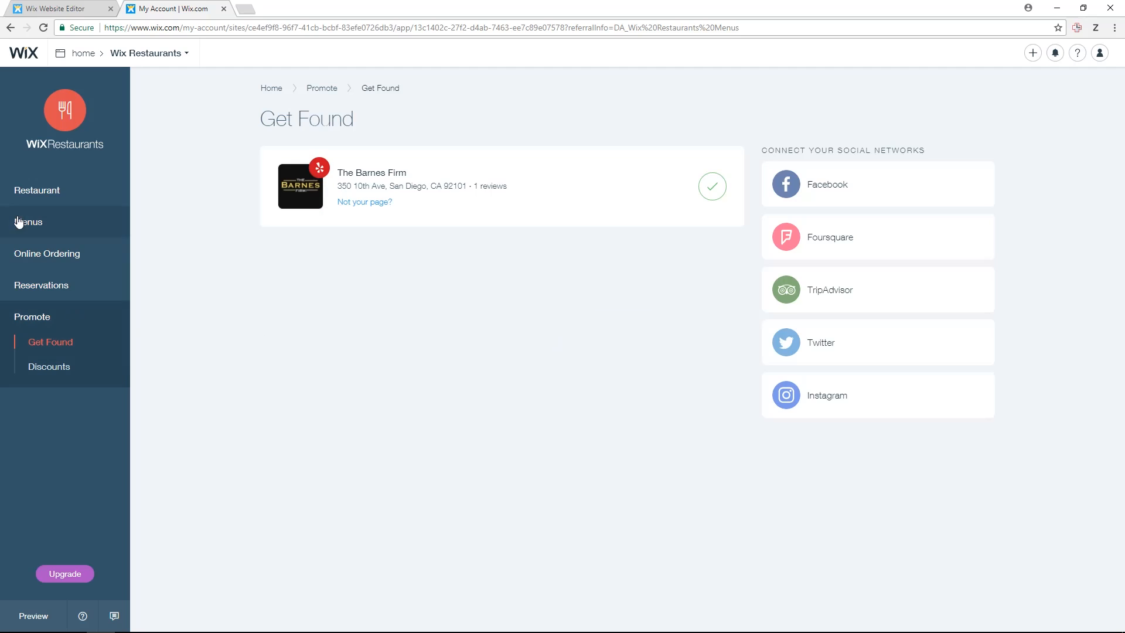
left_click(66, 189)
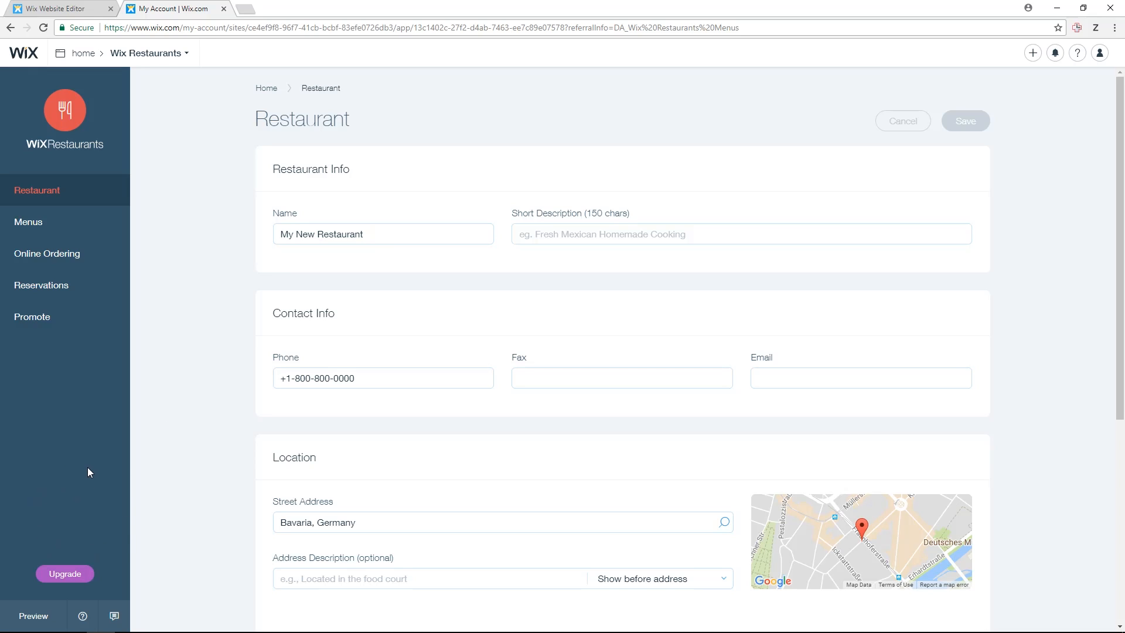
left_click(92, 57)
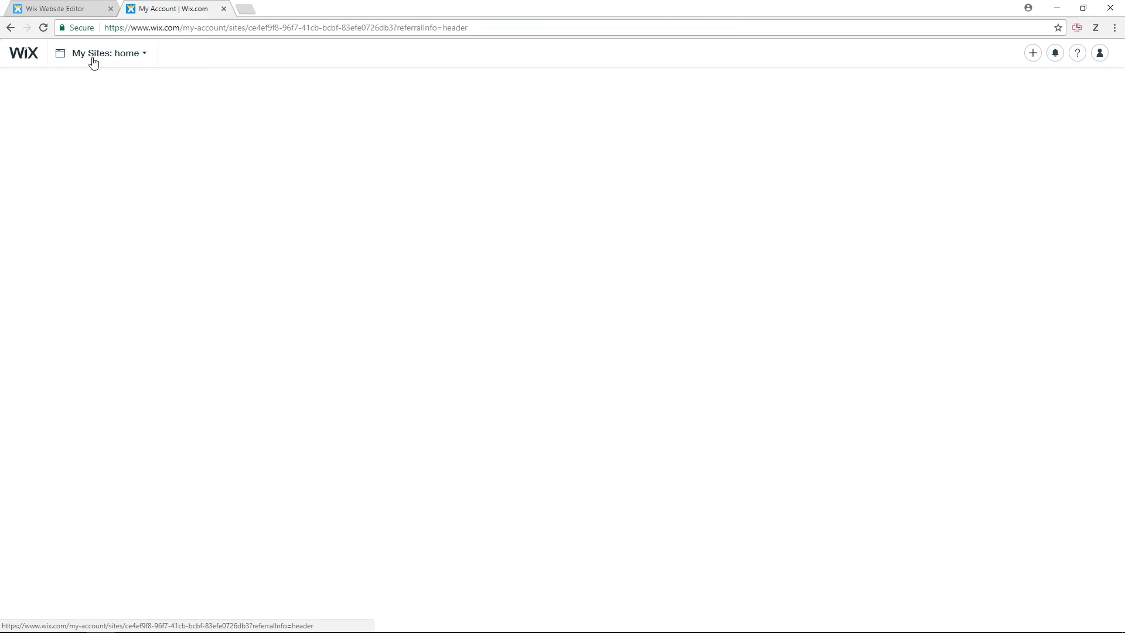
mouse_move(548, 188)
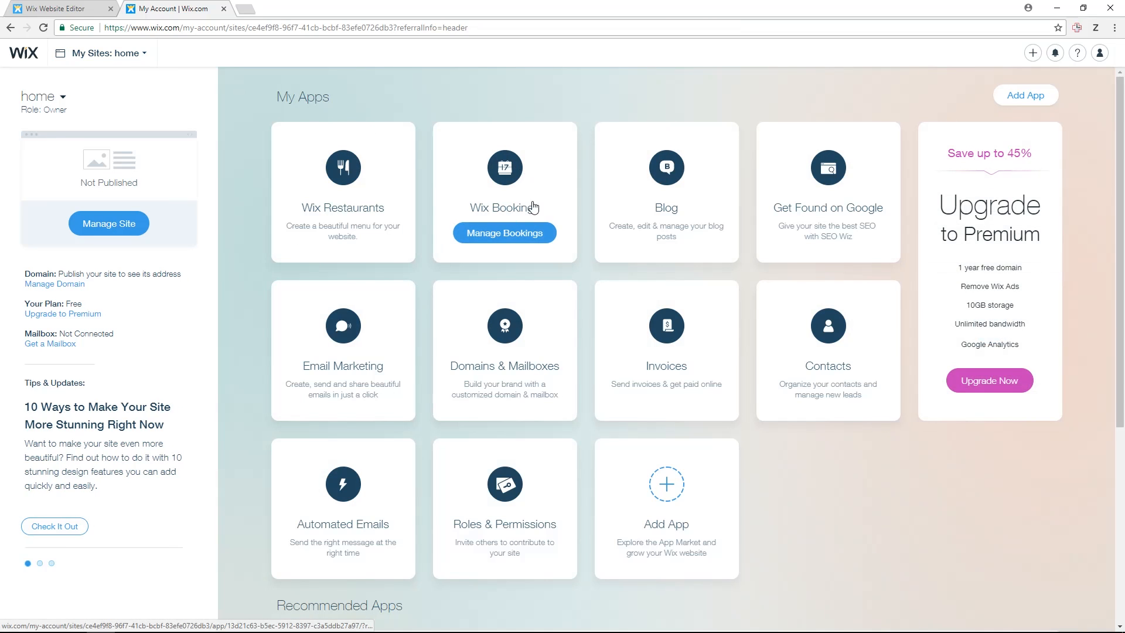
left_click(514, 233)
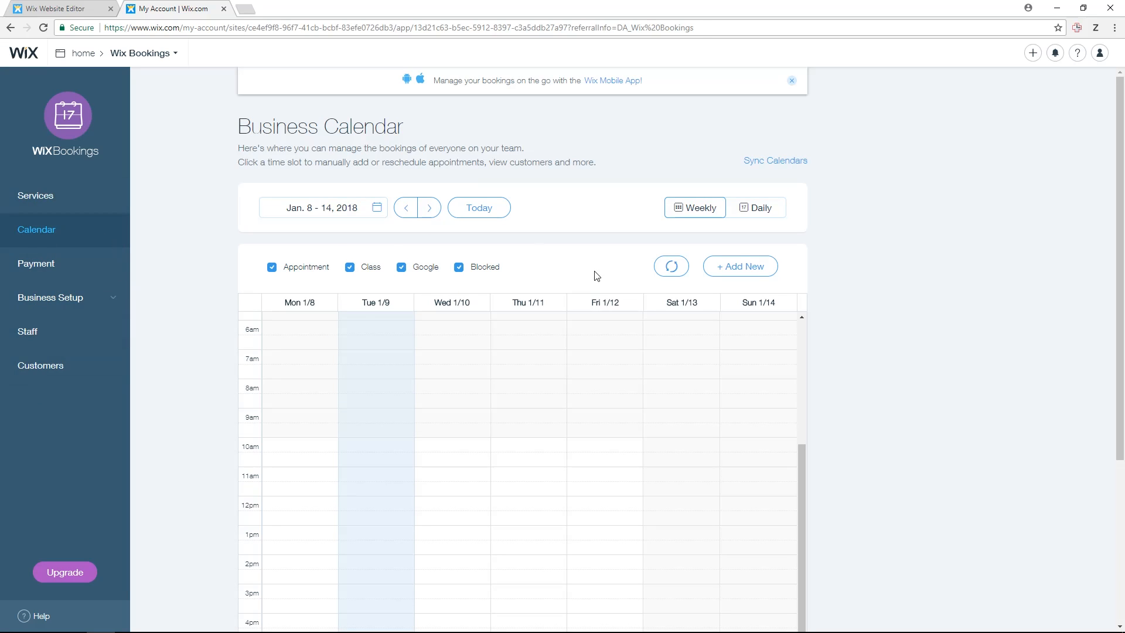
scroll(532, 247, "down", 3)
scroll(567, 411, "up", 6)
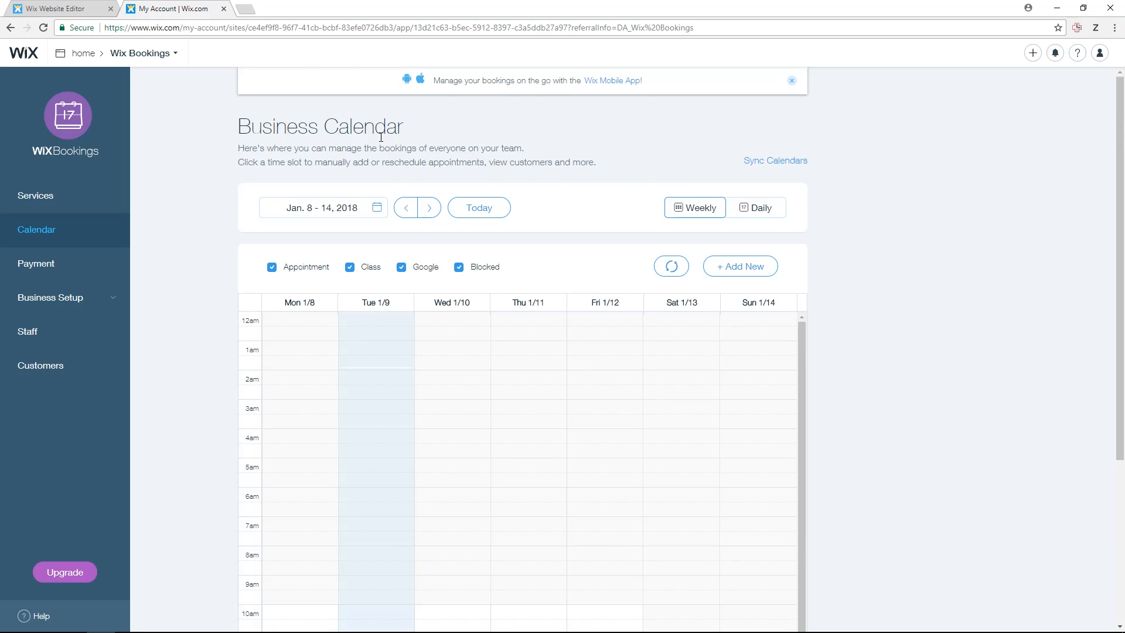
left_click(776, 162)
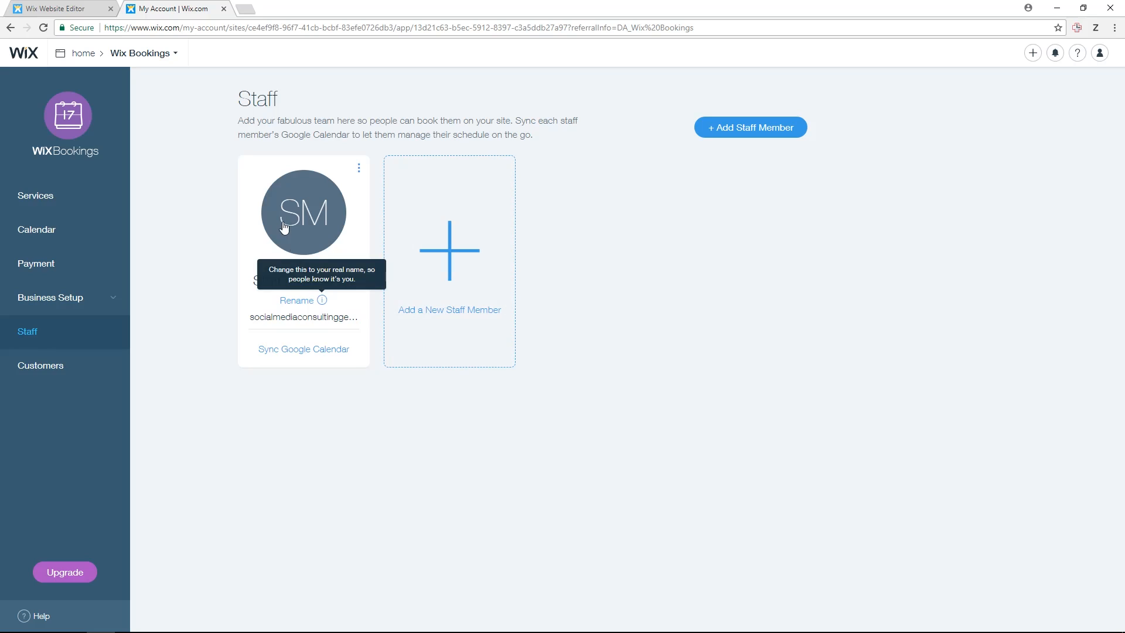
left_click(79, 302)
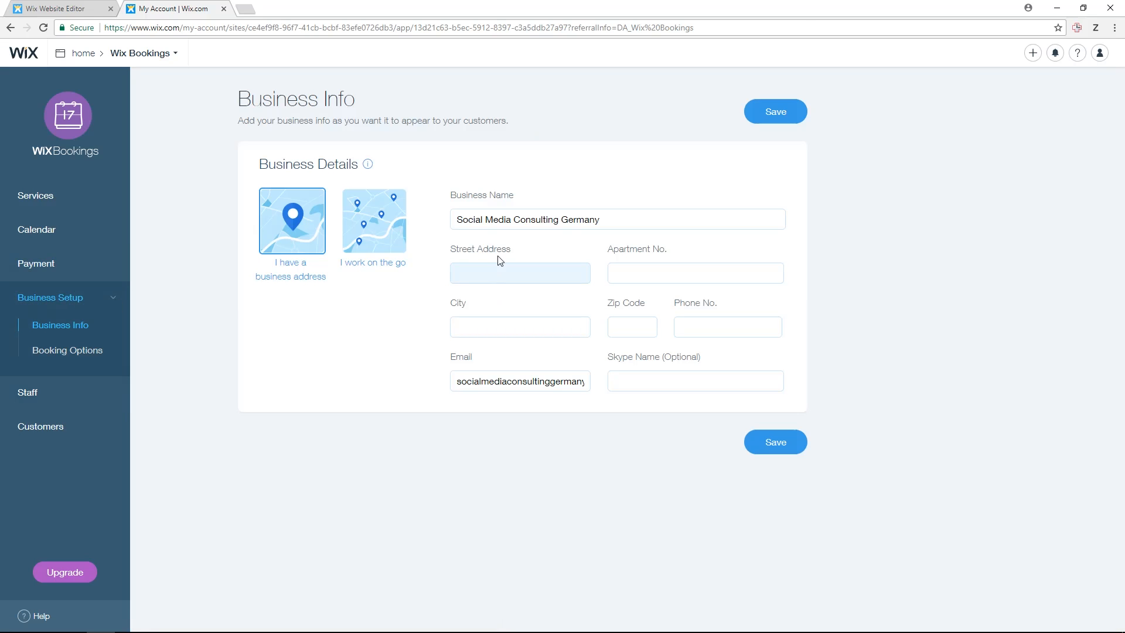
left_click(75, 273)
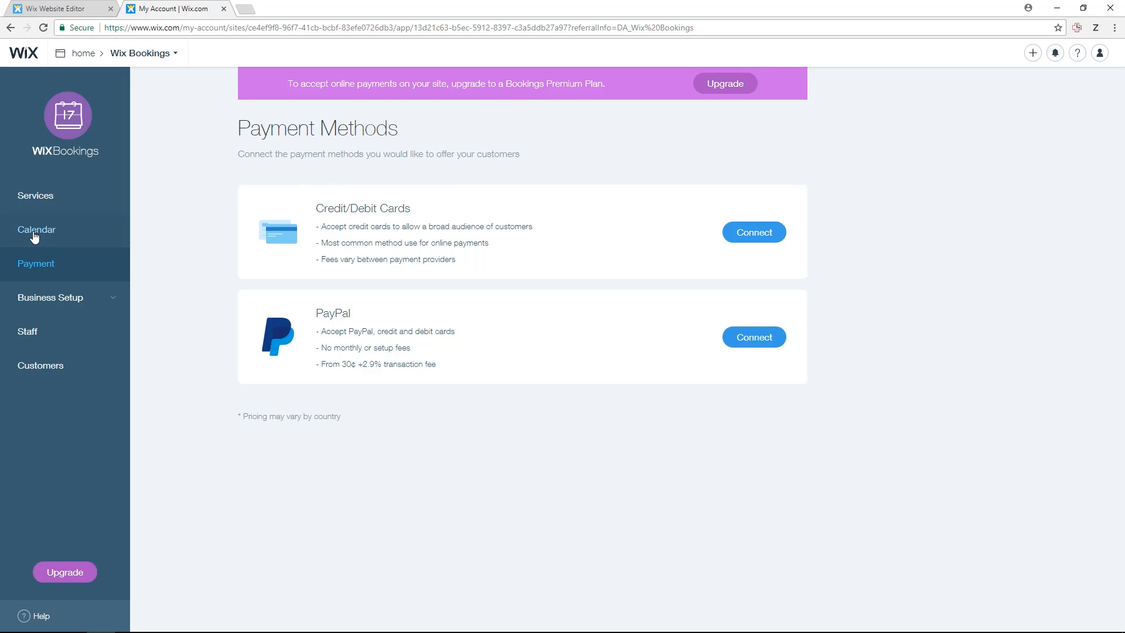
left_click(65, 200)
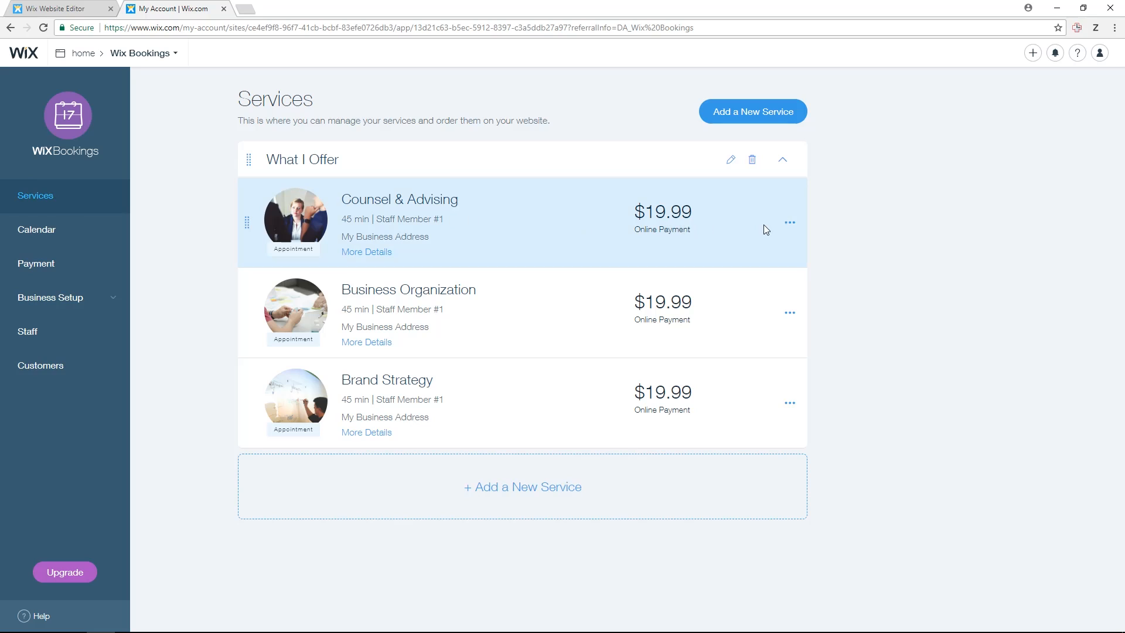
left_click(785, 226)
left_click(731, 207)
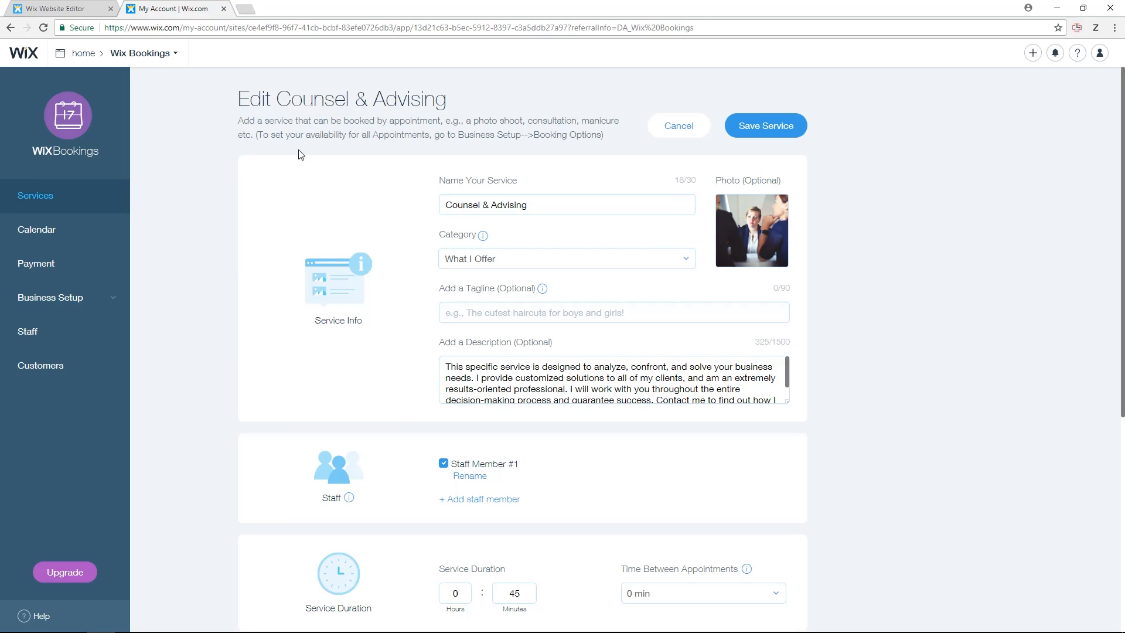
left_click(94, 54)
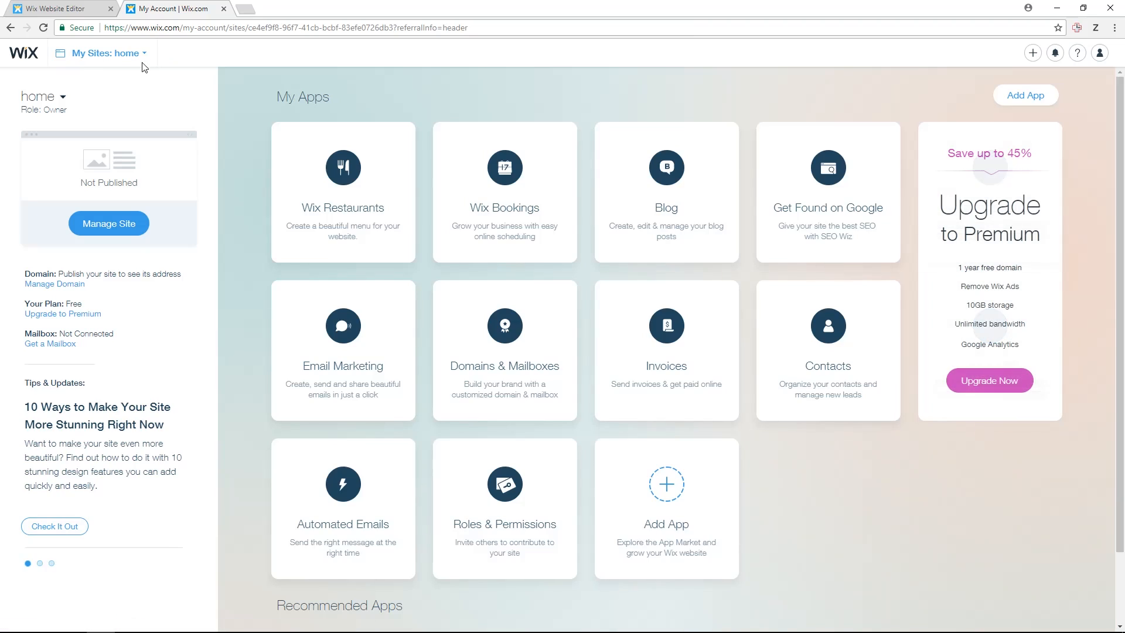
mouse_move(537, 164)
mouse_move(703, 190)
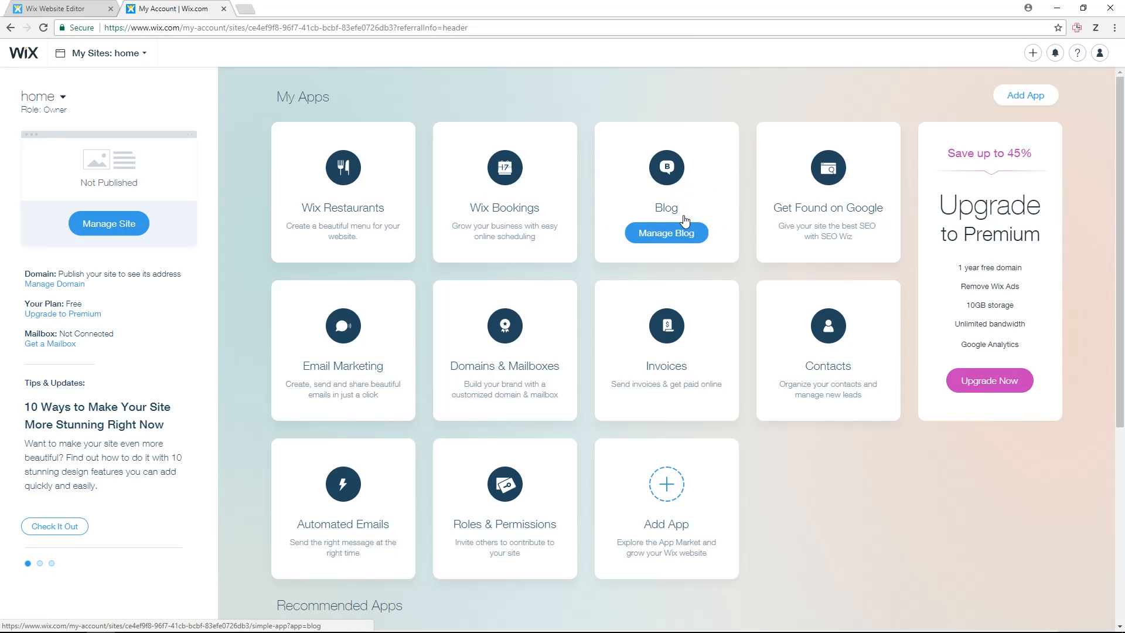
Step: From Manage Blog, start a new post titled 'Engaging Title'
left_click(669, 232)
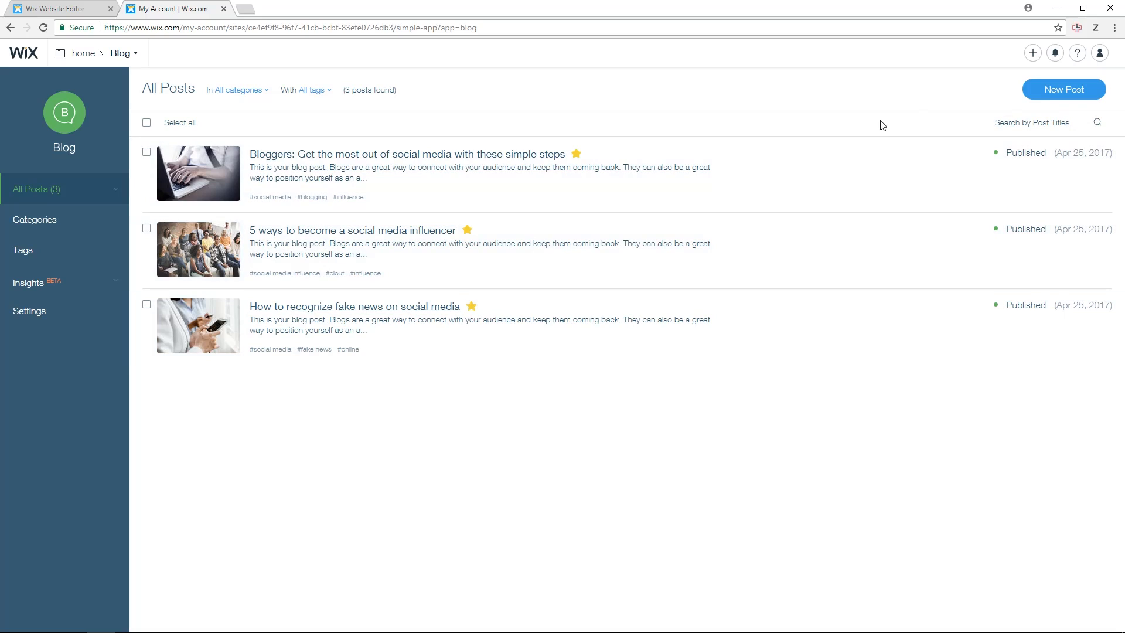
left_click(1038, 102)
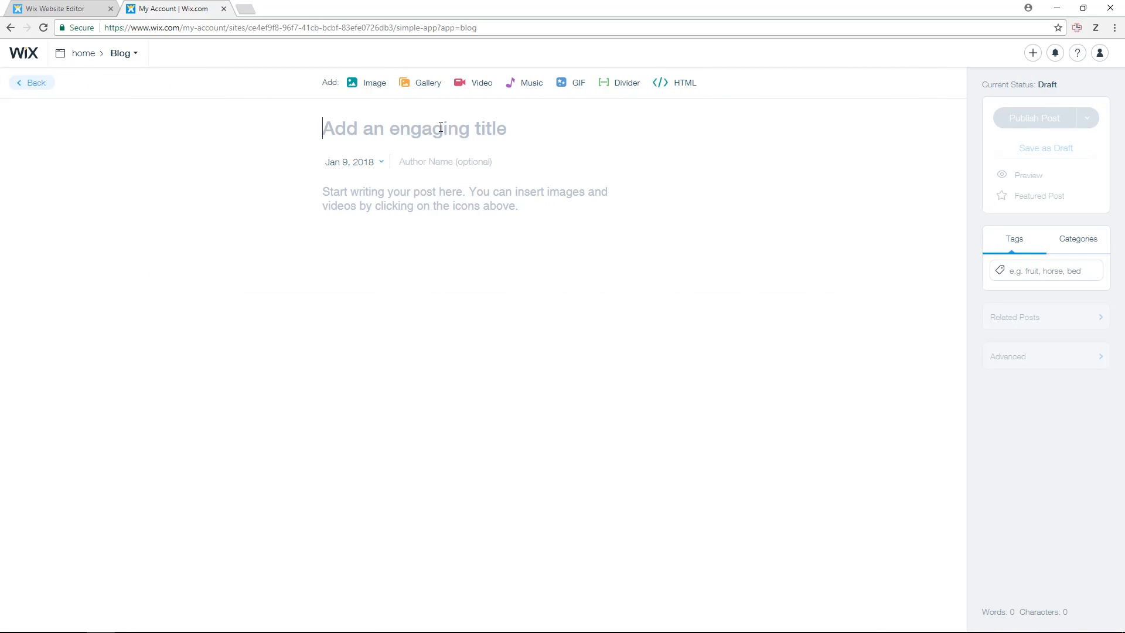
type("Engaging Title")
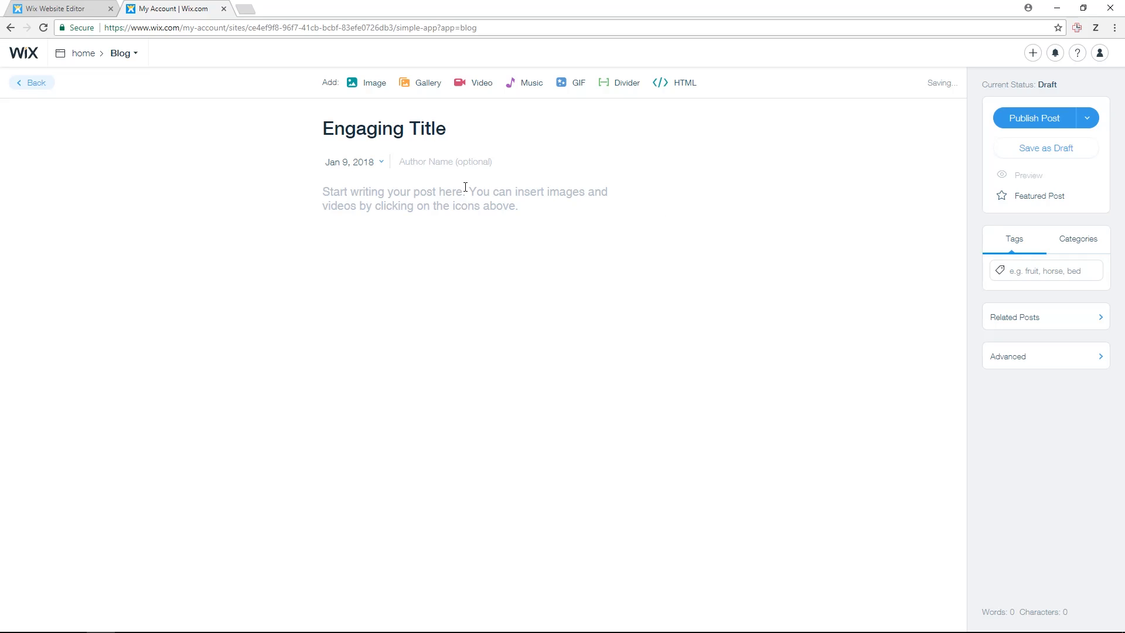
left_click(412, 191)
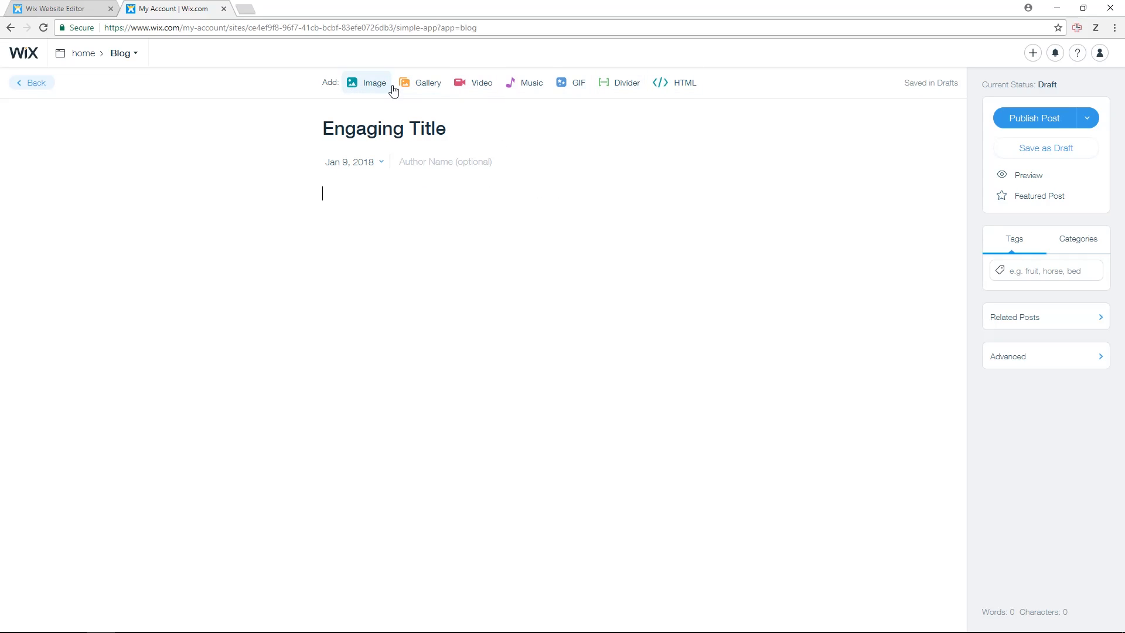
Step: Check the post's publishing options and Categories, then leave the draft for the site dashboard
left_click(1088, 119)
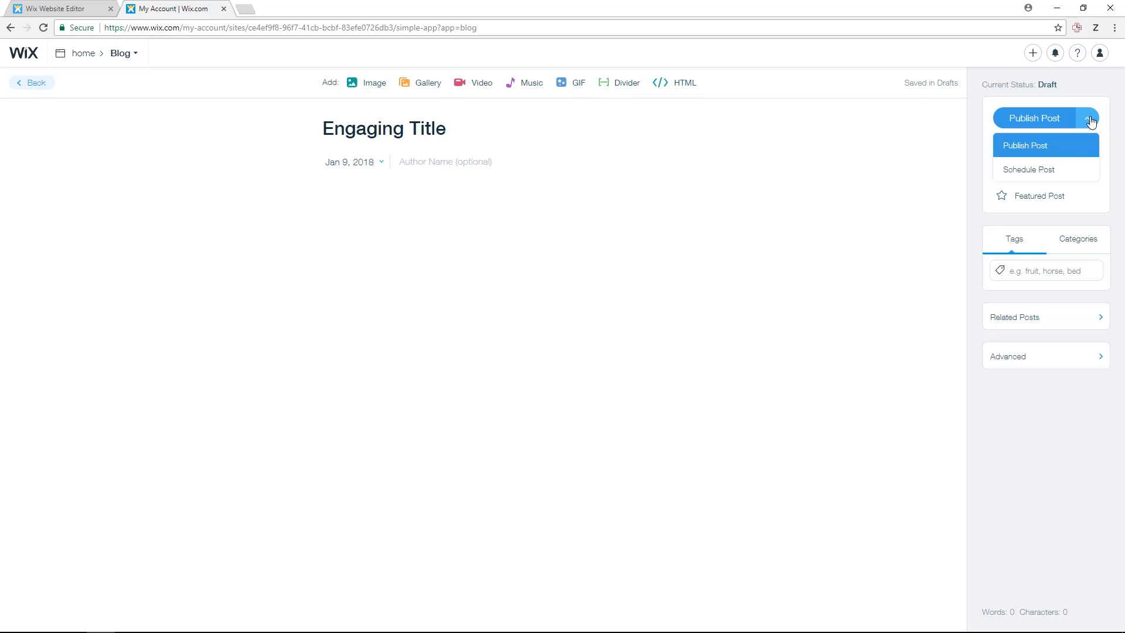
left_click(1085, 124)
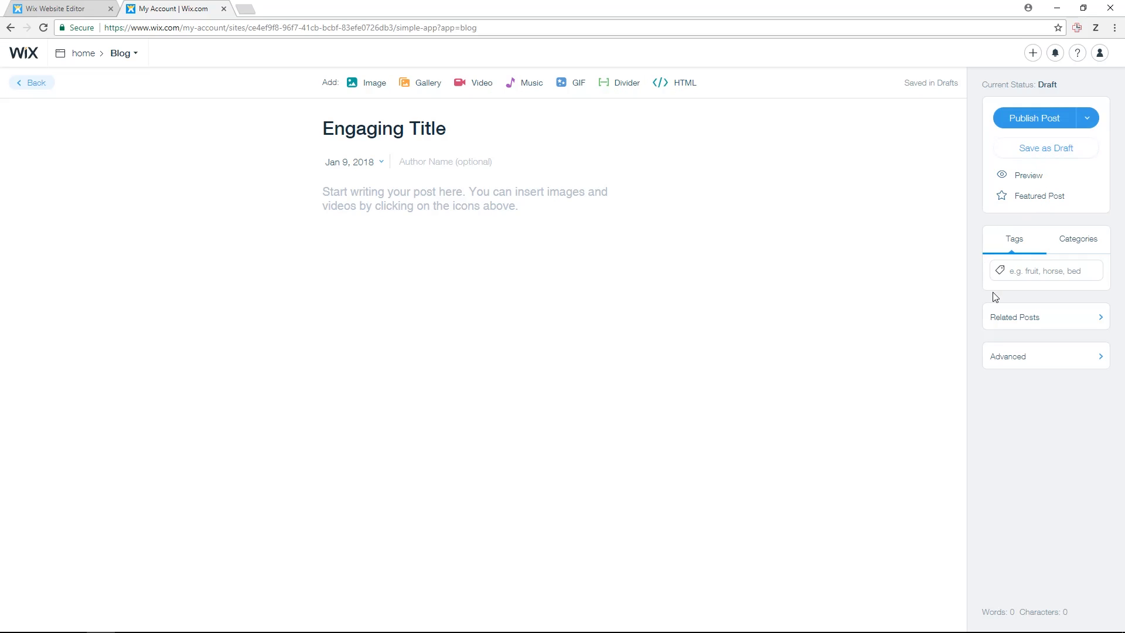
left_click(1052, 242)
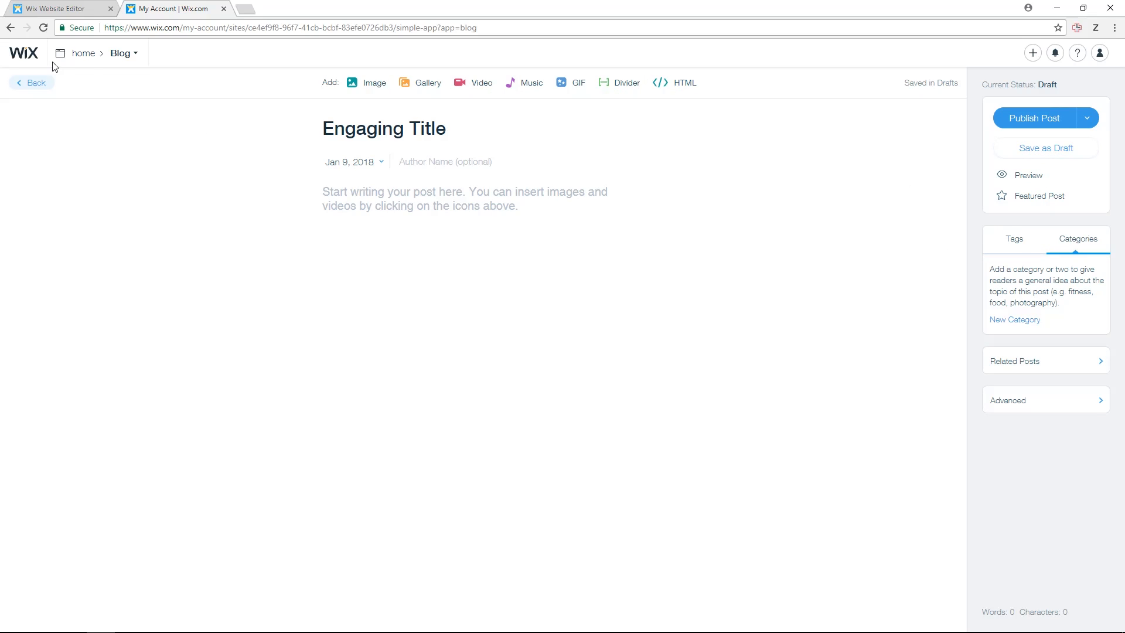
left_click(87, 55)
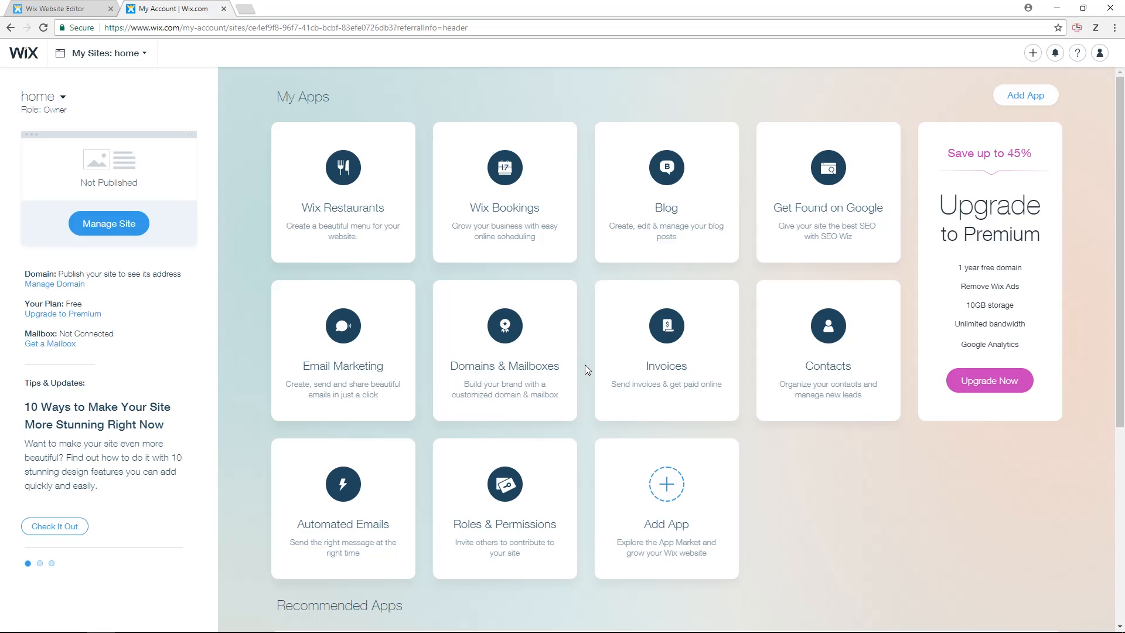
Step: Open Manage Contributors and start an Add Contributor invite, closing it without sending
mouse_move(451, 378)
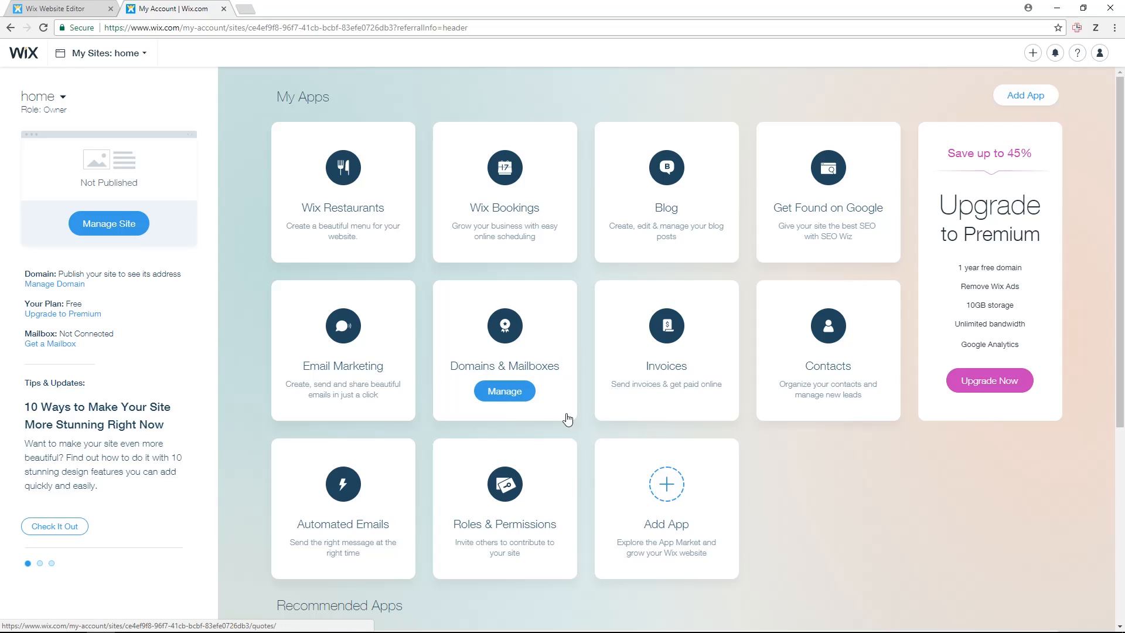
mouse_move(561, 462)
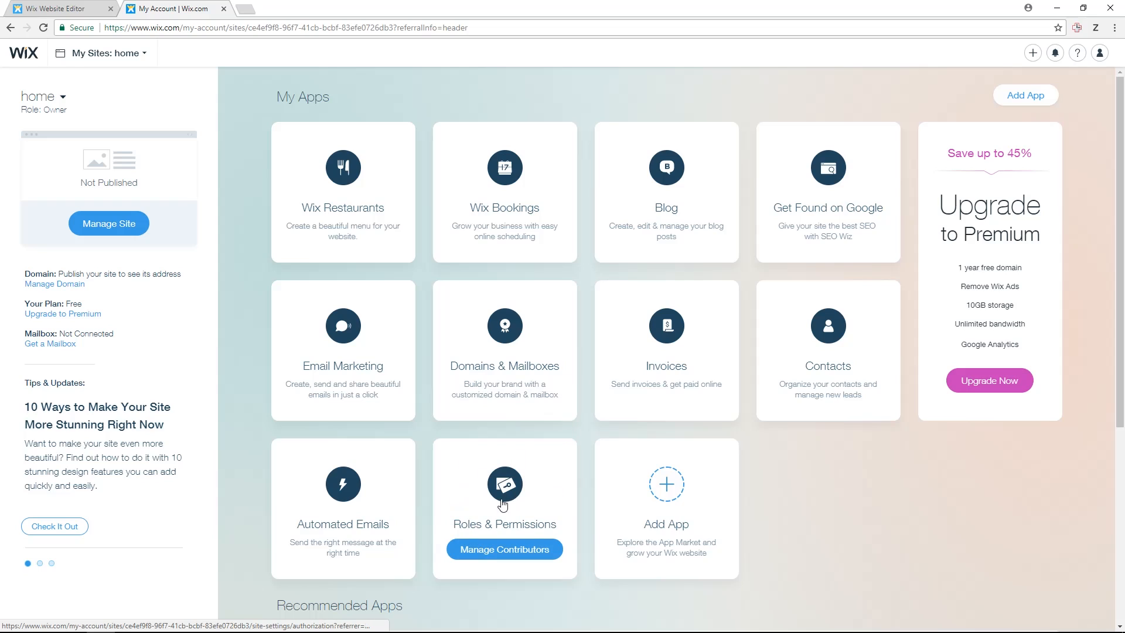
left_click(516, 551)
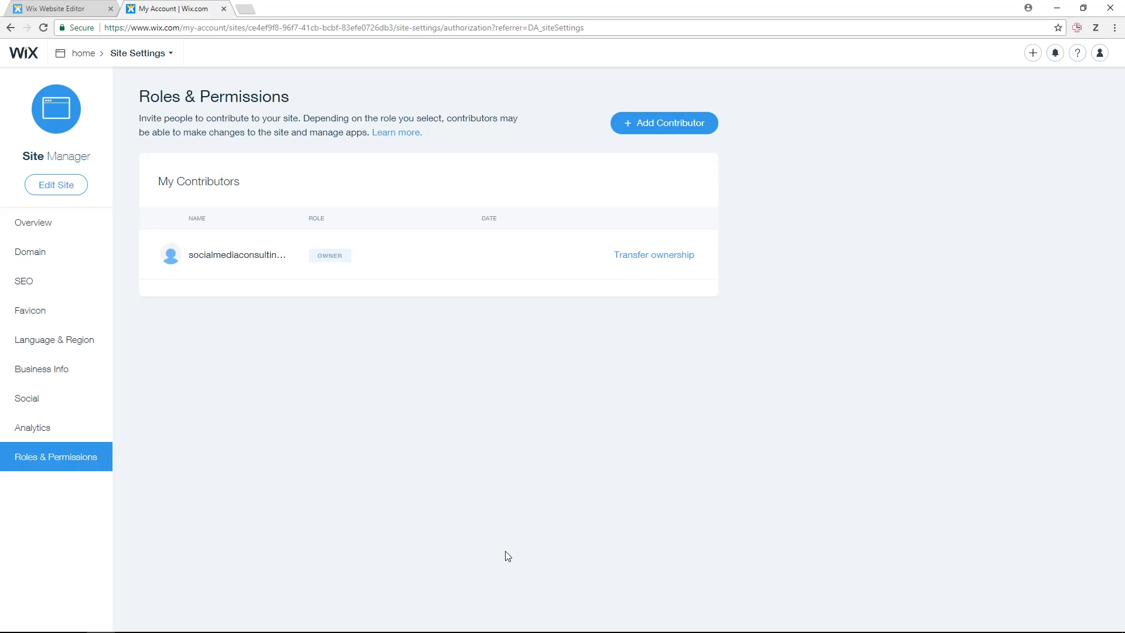
left_click(666, 127)
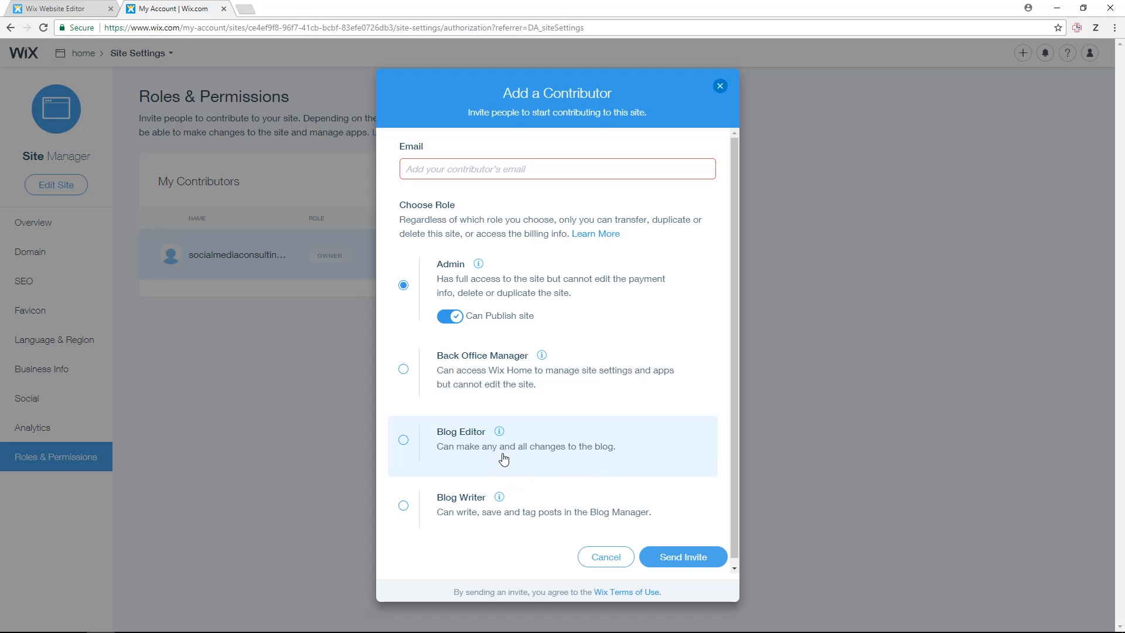
left_click(605, 557)
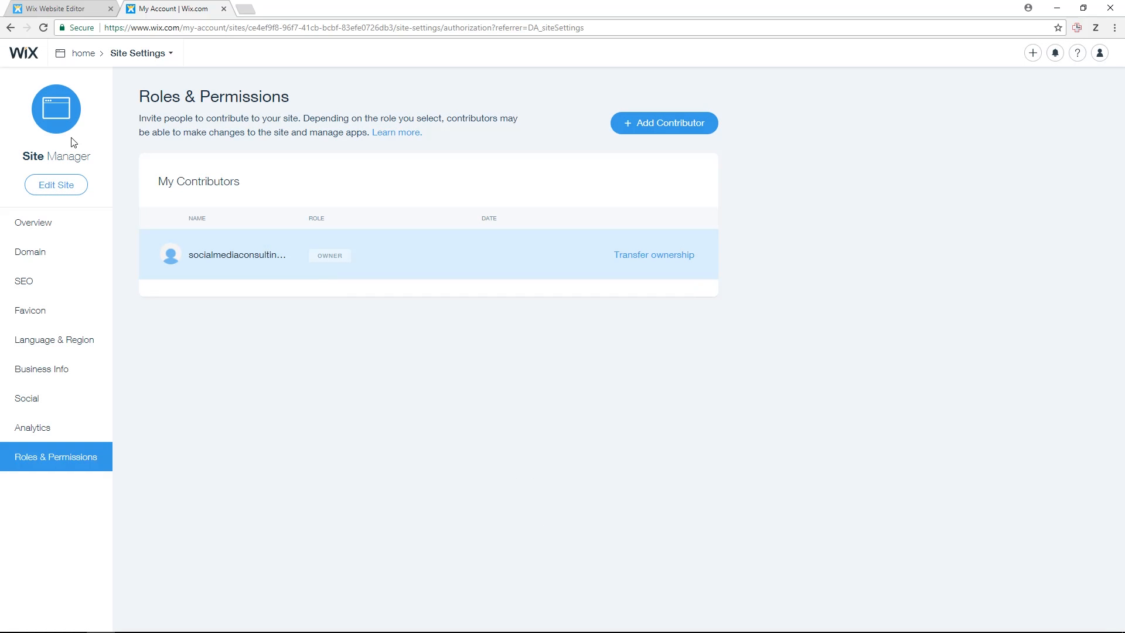
Step: Return to the apps dashboard, then switch back to the Wix Website Editor tab
left_click(84, 54)
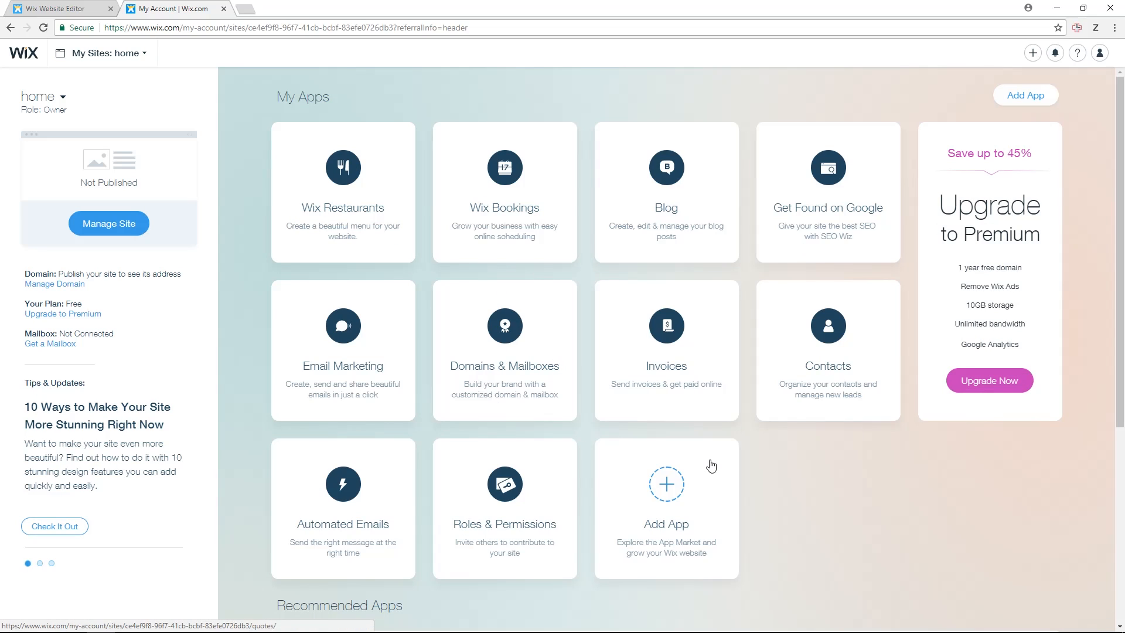
mouse_move(656, 496)
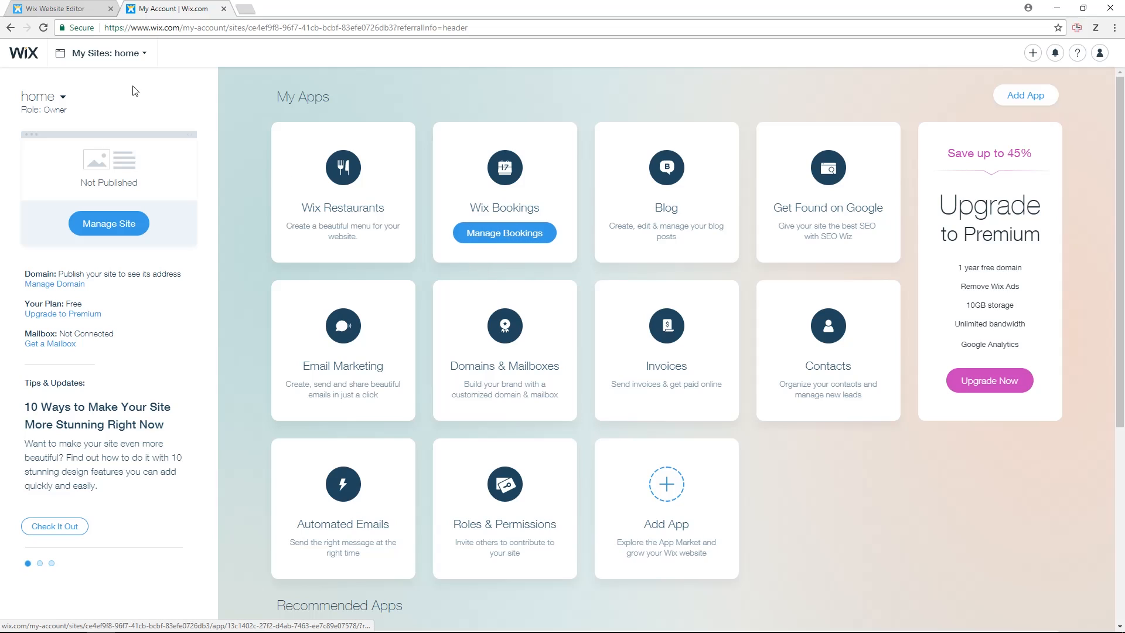
left_click(70, 16)
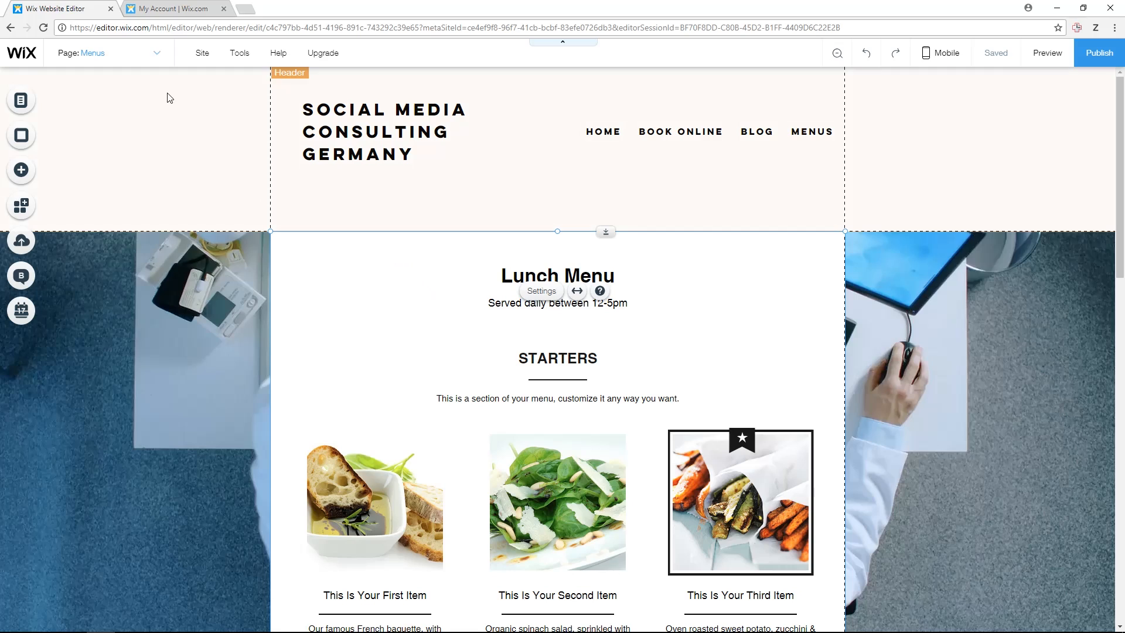
Step: Delete the Menus page through Manage Pages
left_click(159, 56)
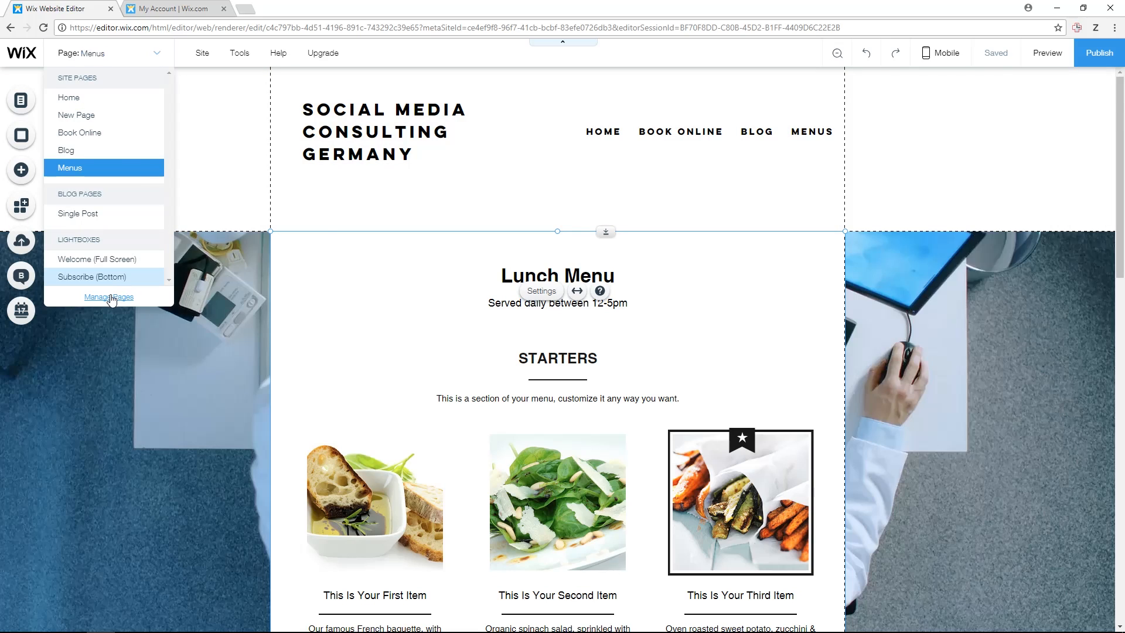
left_click(114, 299)
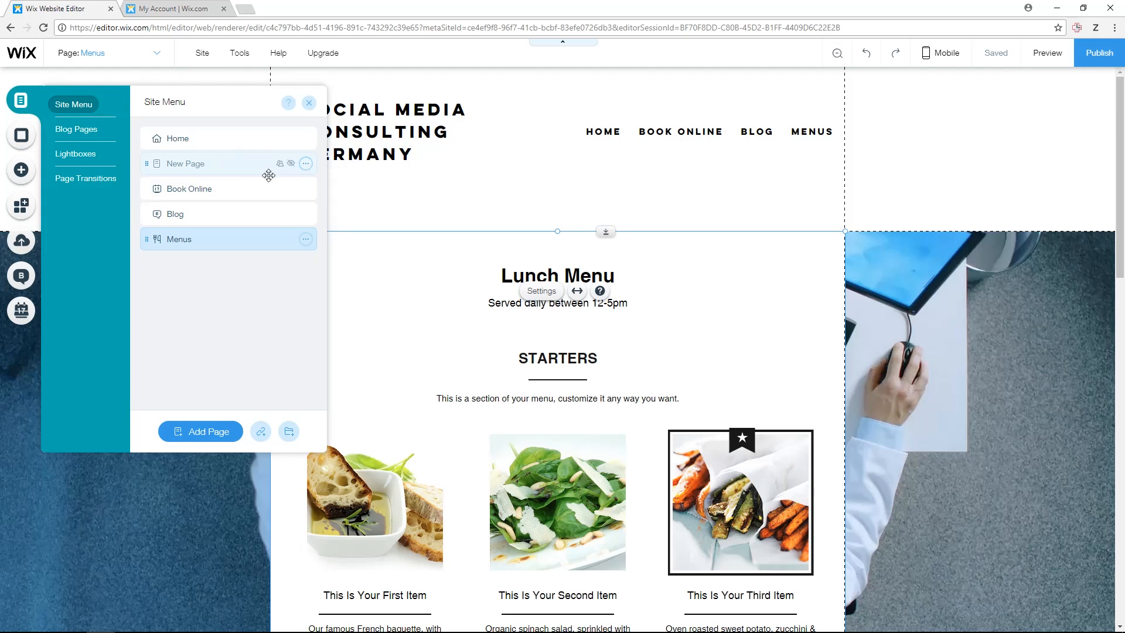
left_click(306, 240)
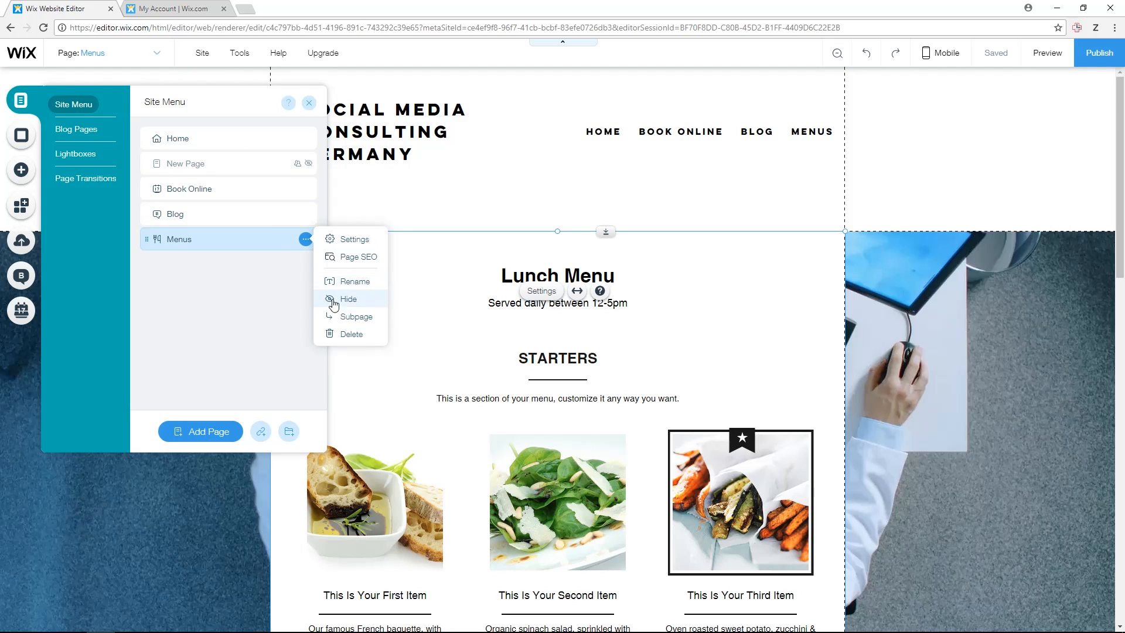
left_click(347, 331)
left_click(690, 386)
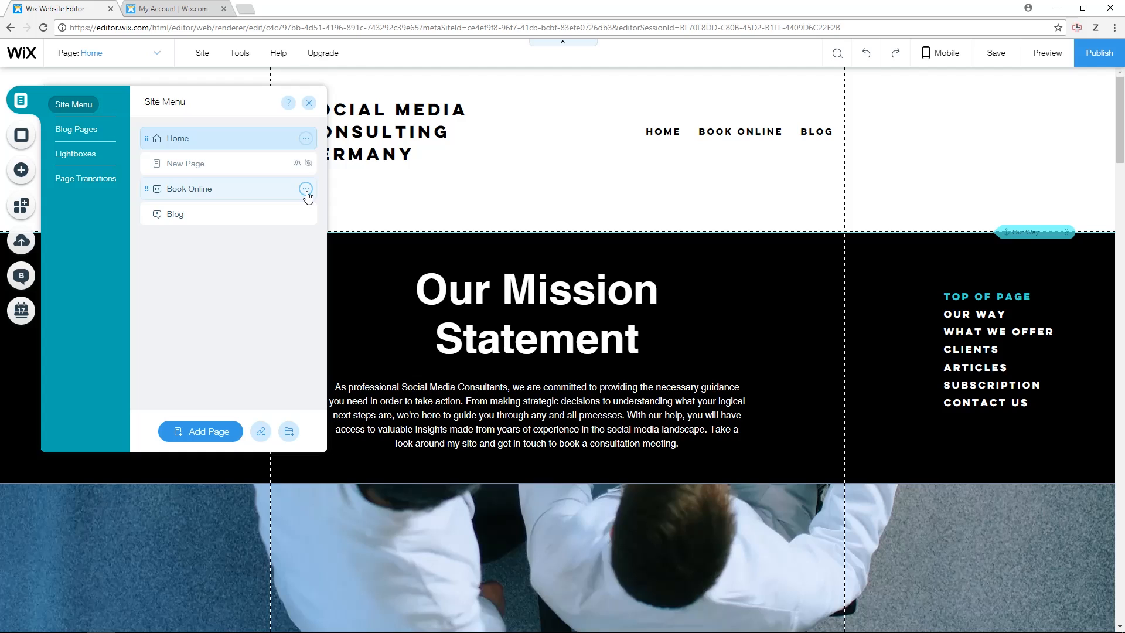
Step: Delete the Book Online page with its Bookings app, close the panel, and save with Ctrl+S
left_click(306, 189)
left_click(355, 284)
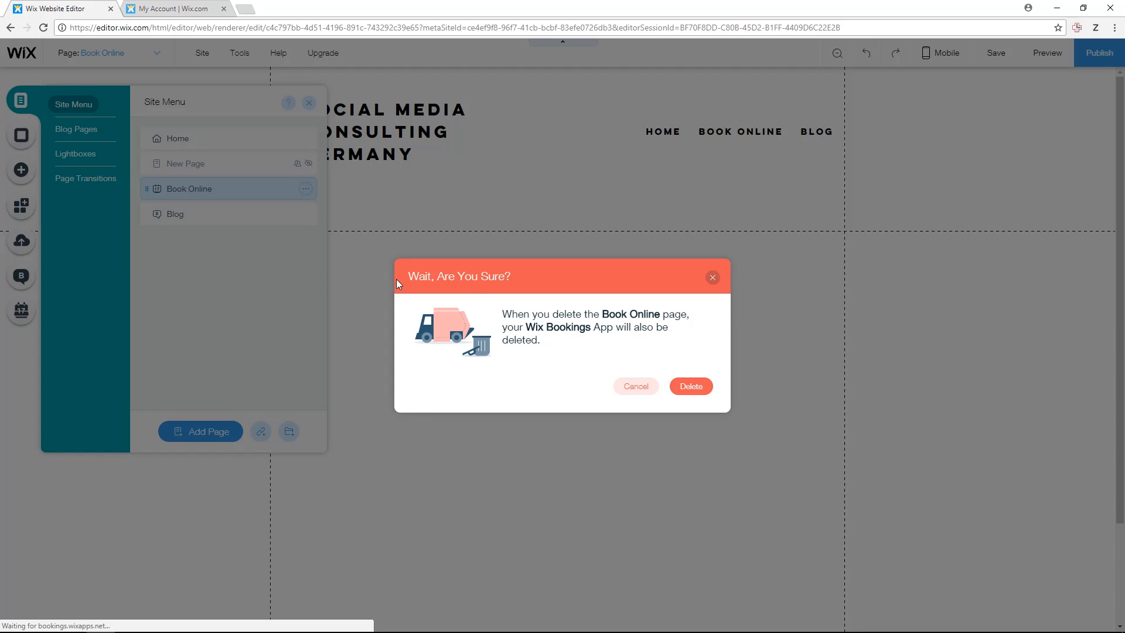
left_click(700, 392)
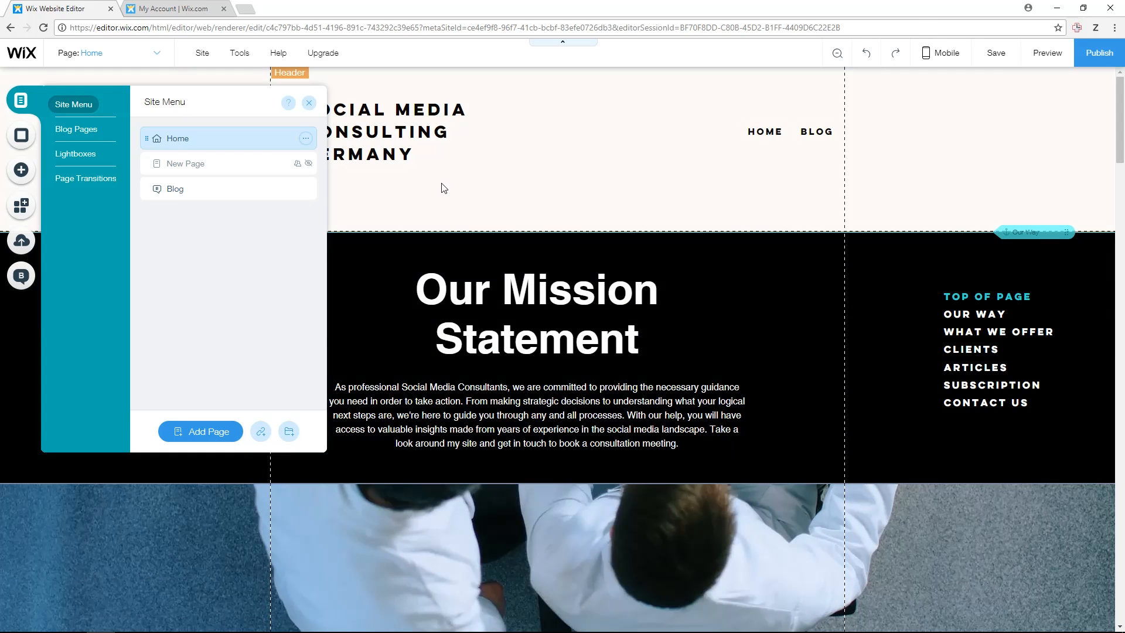
left_click(307, 106)
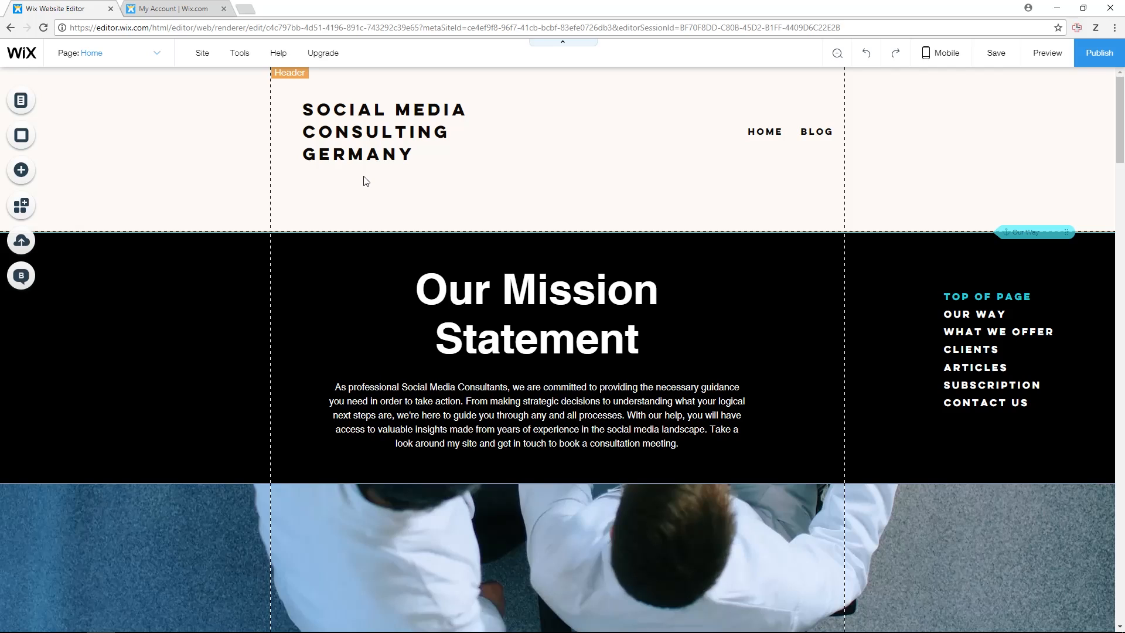
key("ctrl+s")
Step: Turn on Developer Tools and dismiss the Wix Code welcome message
left_click(240, 54)
left_click(234, 181)
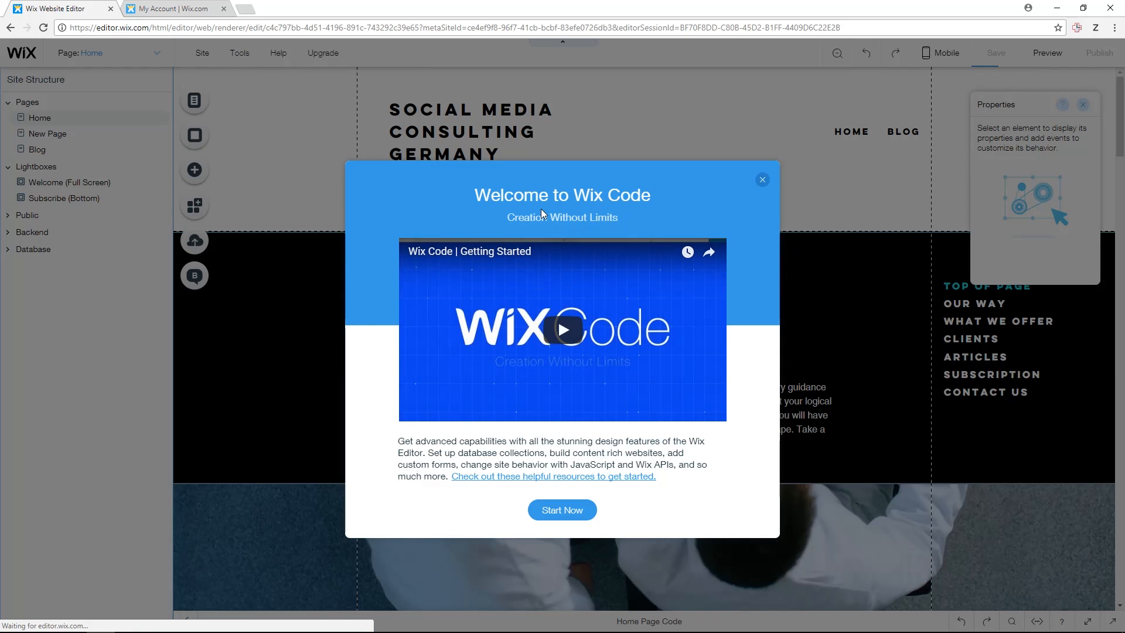
left_click(560, 511)
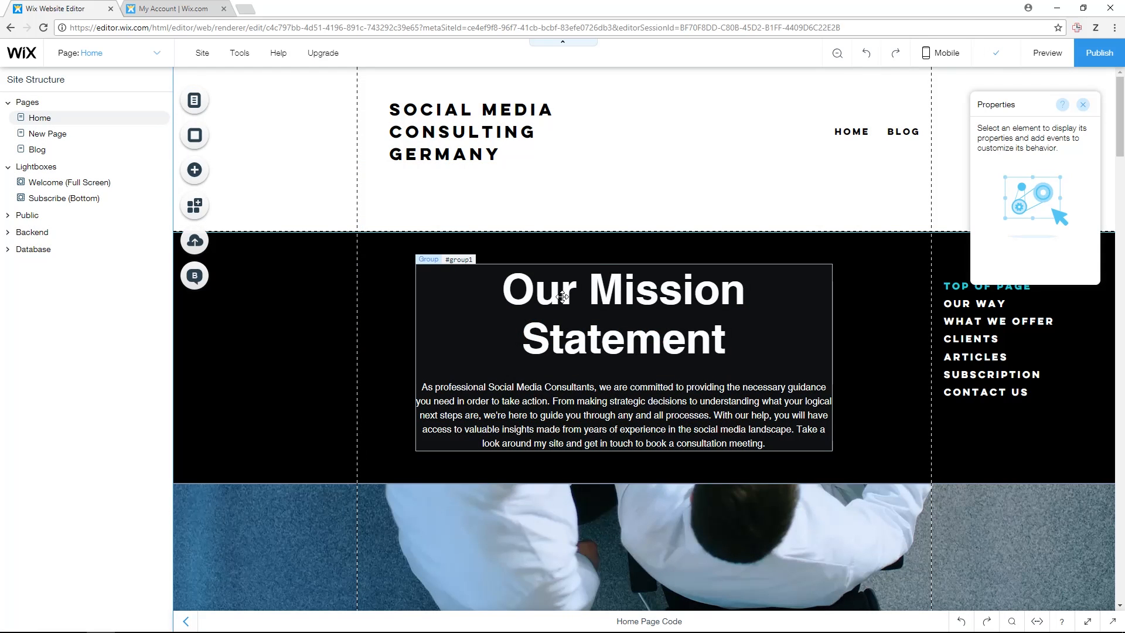
Step: Add an onViewportEnter handler to the SOCIAL MEDIA CONSULTING GERMANY title, then turn Developer Tools off
left_click(412, 122)
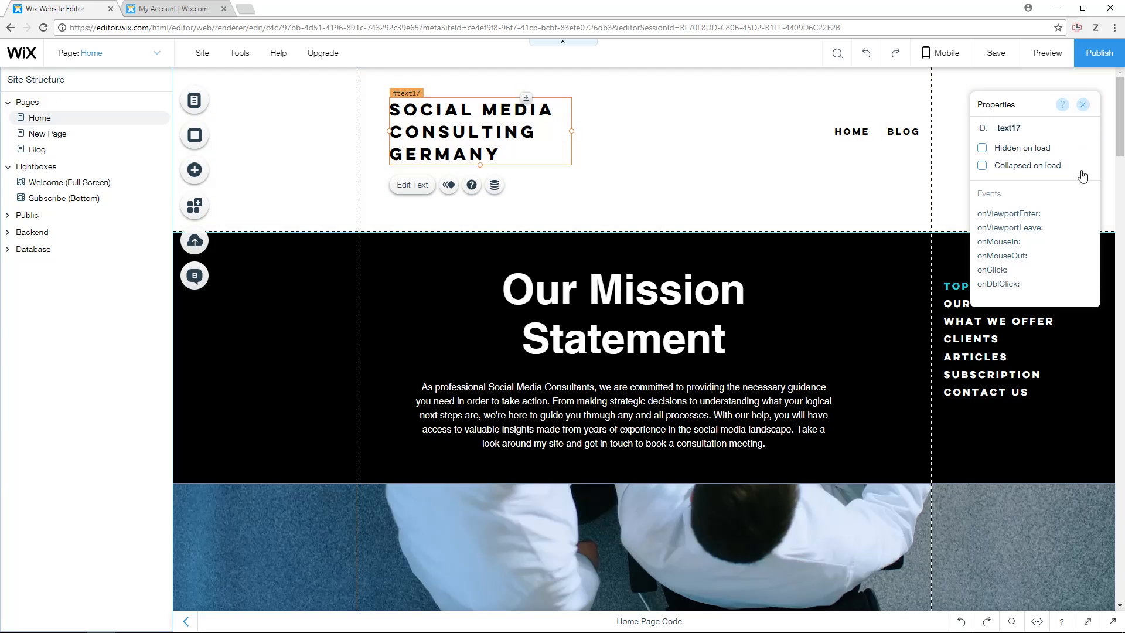
mouse_move(1014, 215)
left_click(1088, 216)
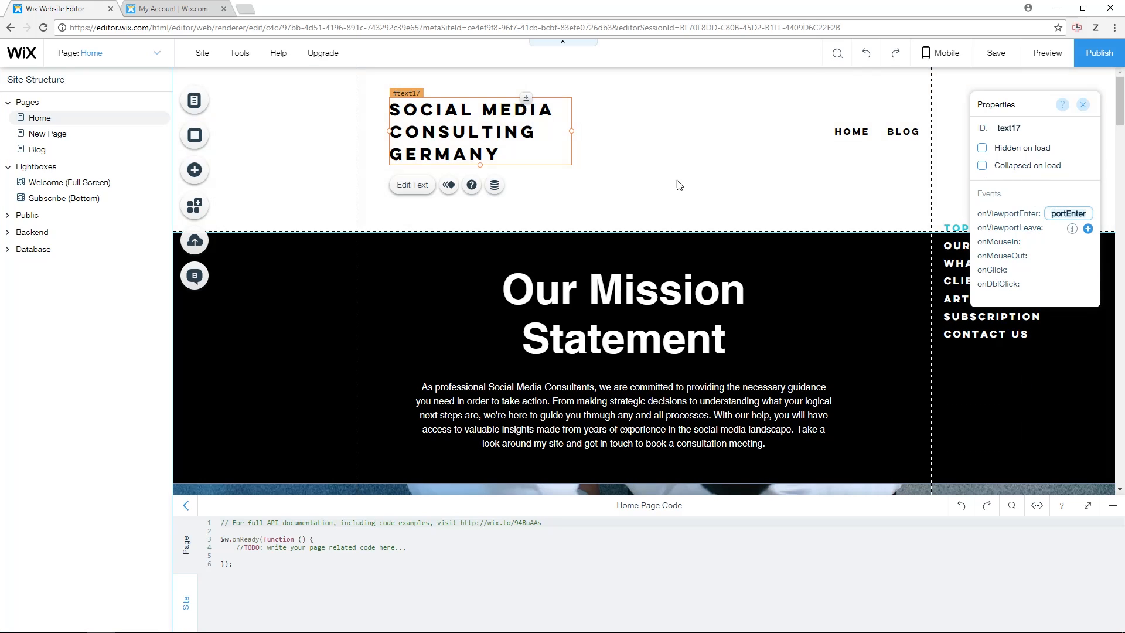
key("Return")
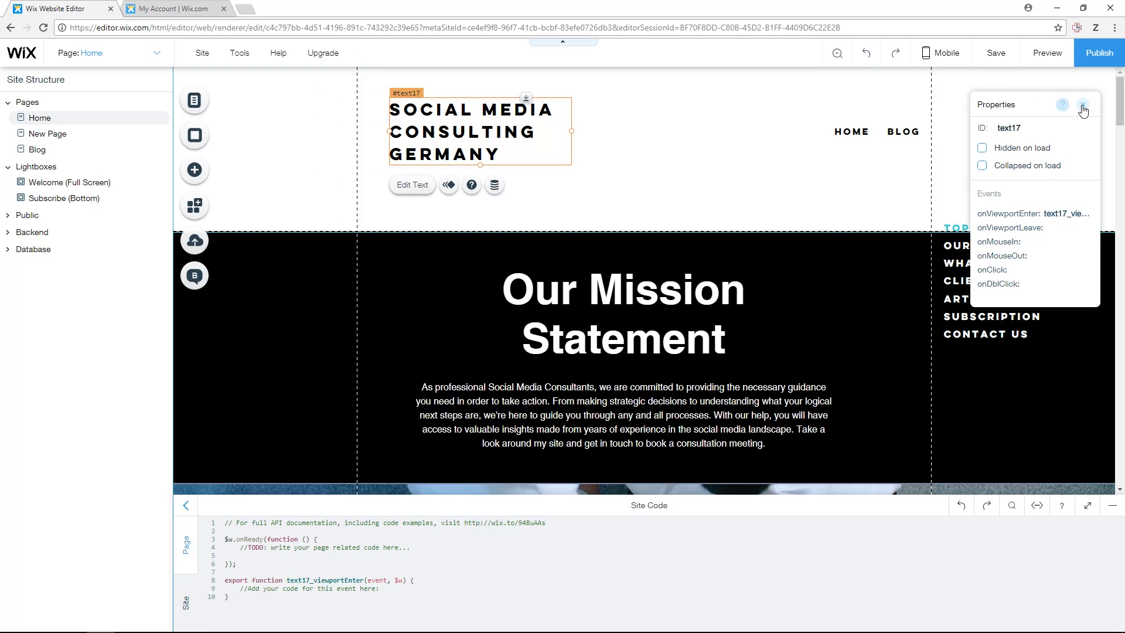
left_click(1083, 104)
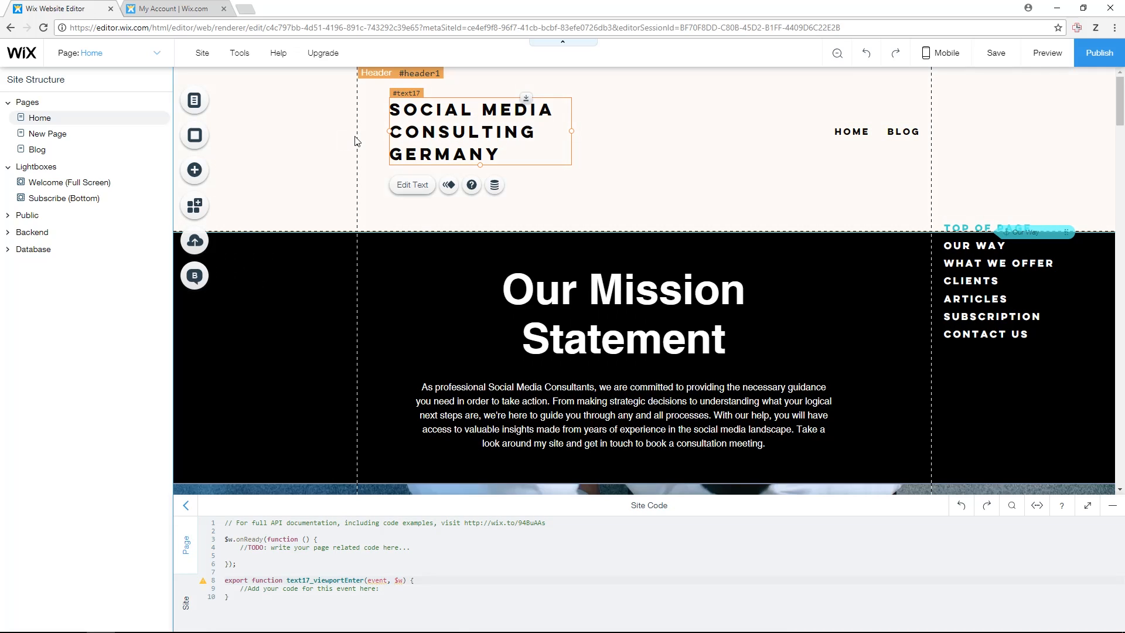
left_click(239, 53)
left_click(213, 179)
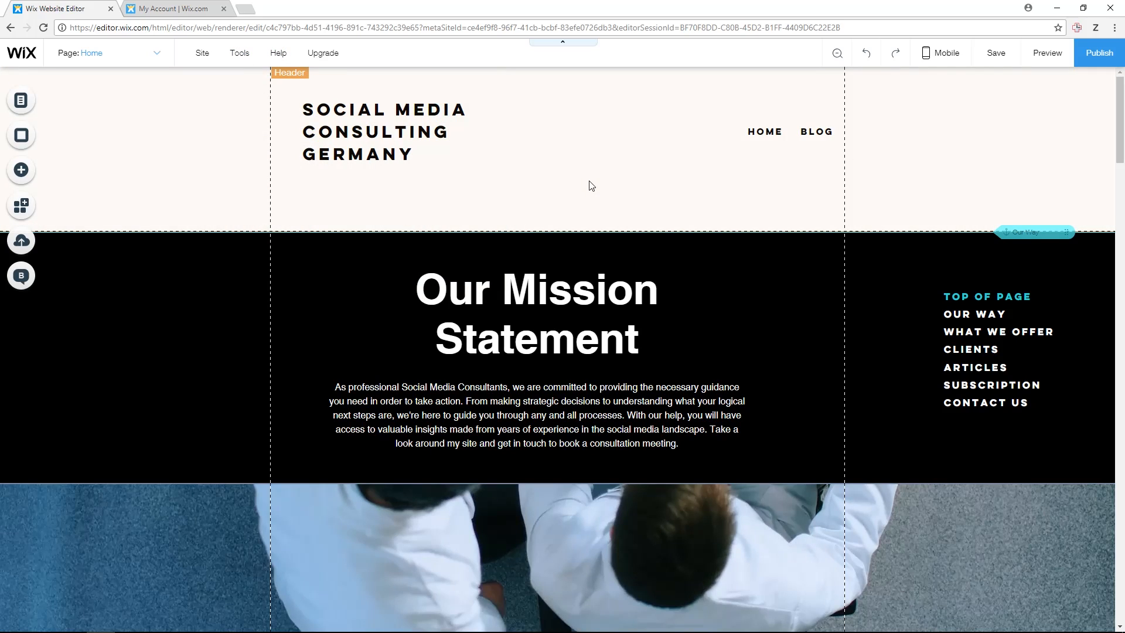
Step: Select the Our Mission strip and header title, then bring up the Site menu
left_click(788, 265)
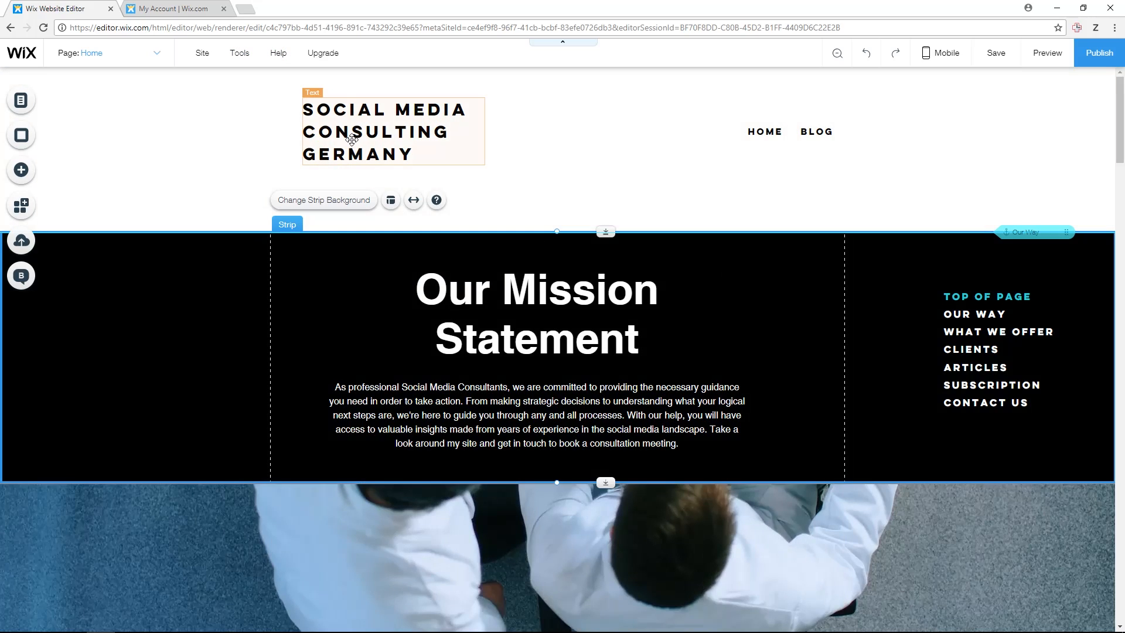
left_click(351, 138)
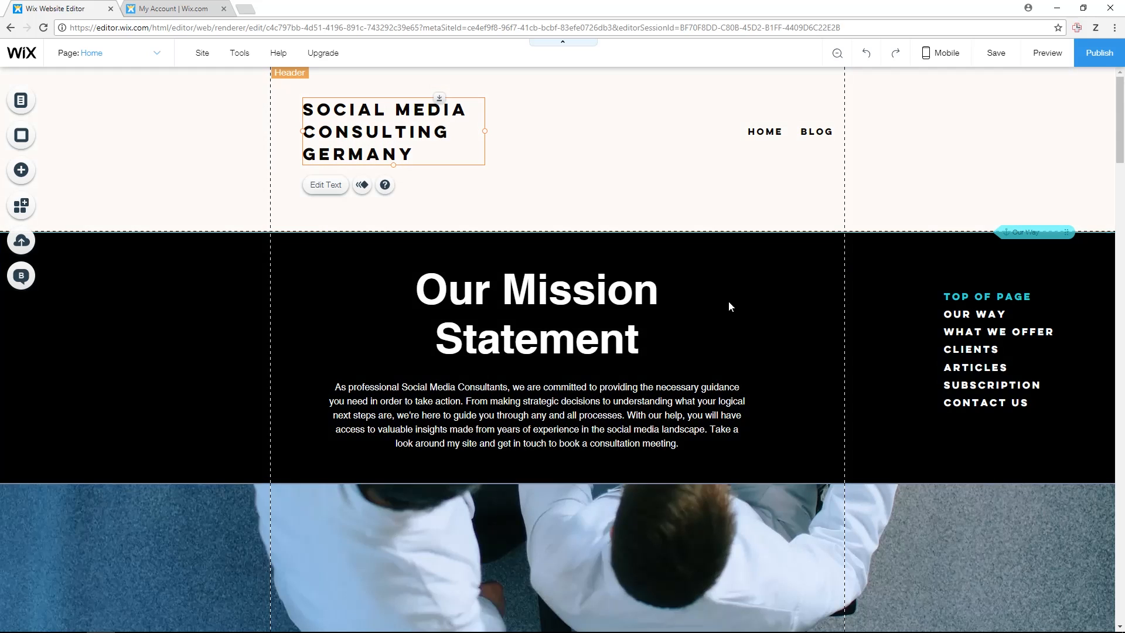
scroll(508, 418, "down", 3)
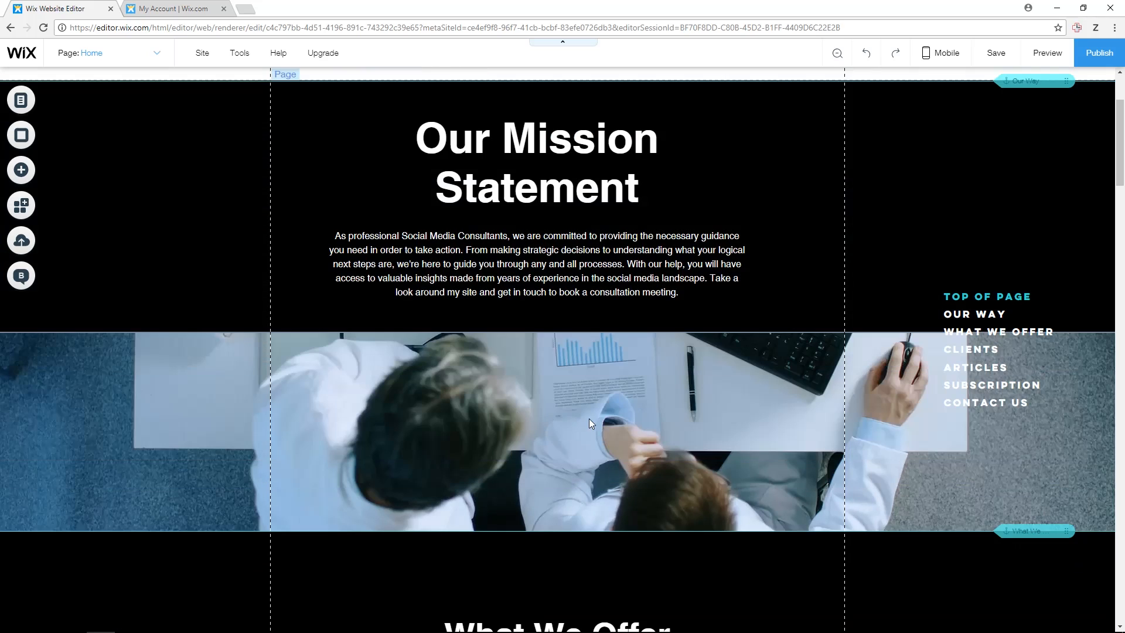
scroll(531, 351, "up", 3)
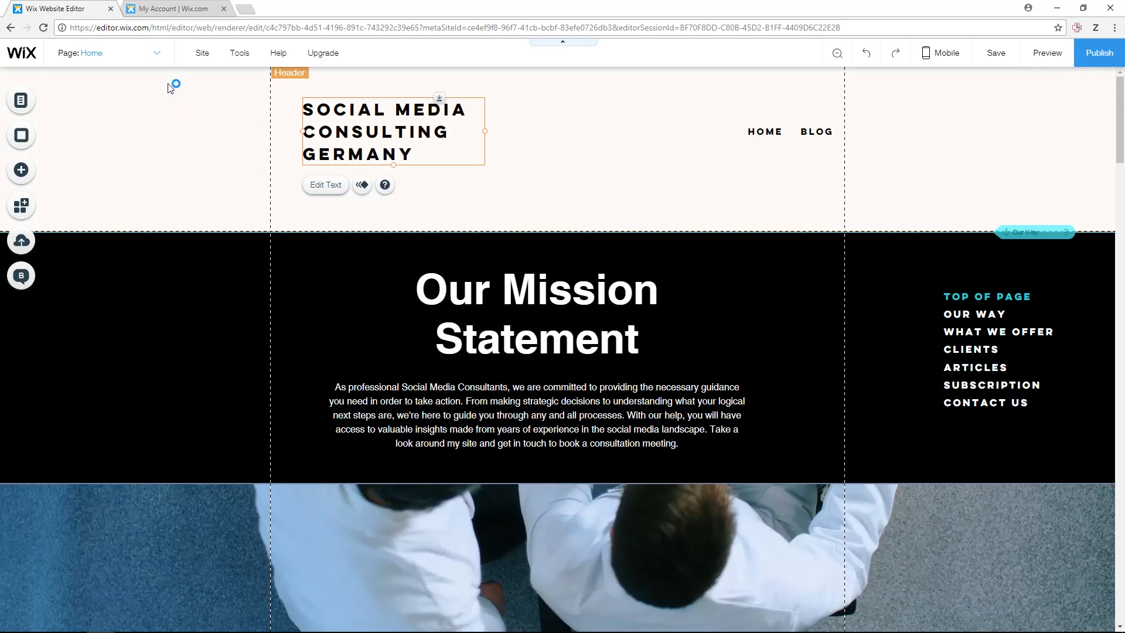
mouse_move(203, 60)
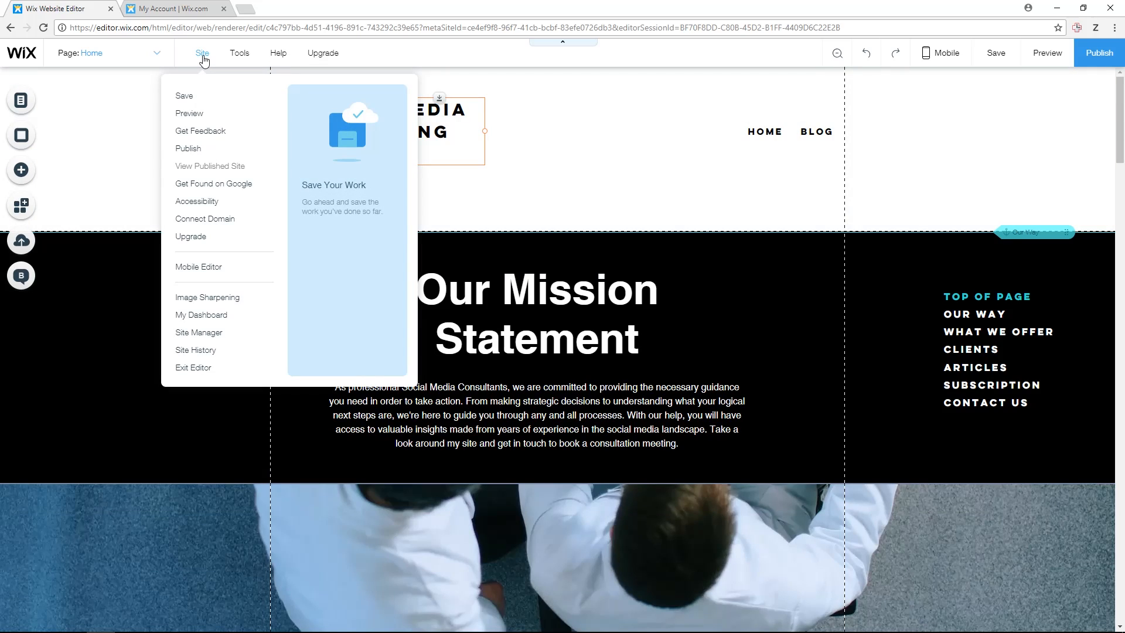
Step: Open Site History and dismiss the GET ON THE LIST popup in its preview
left_click(197, 351)
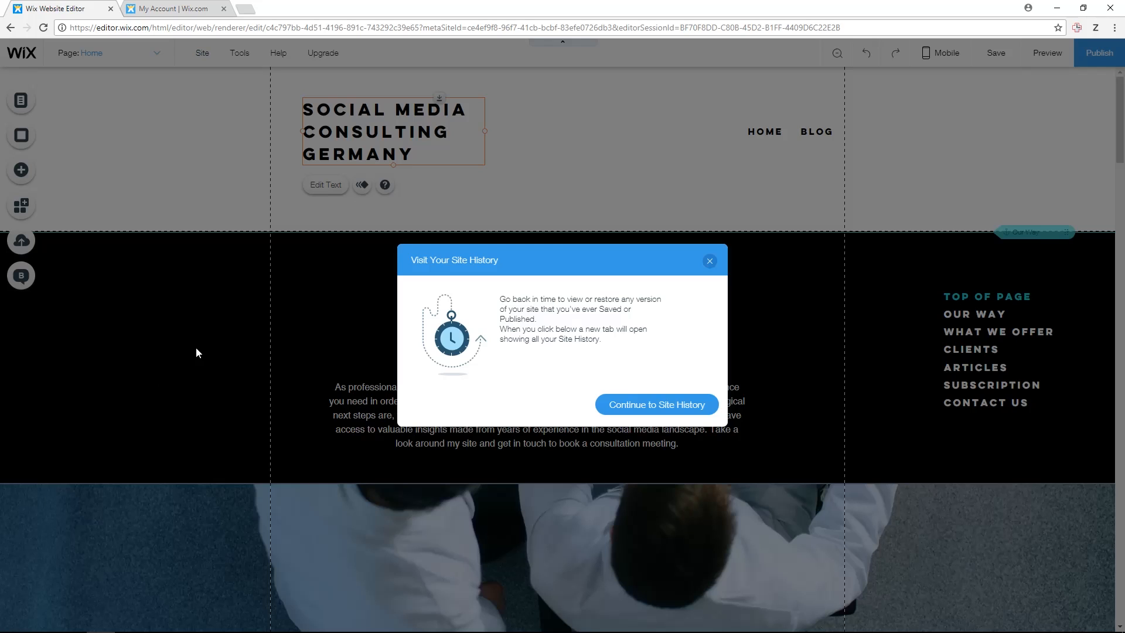
left_click(648, 403)
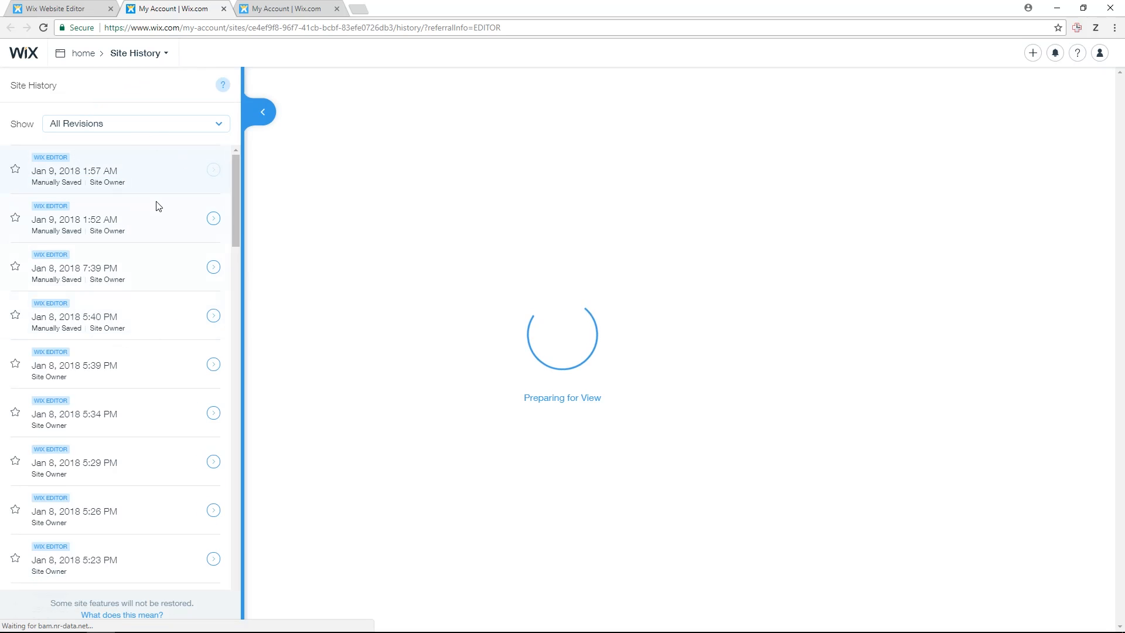
scroll(178, 252, "down", 4)
scroll(177, 255, "up", 4)
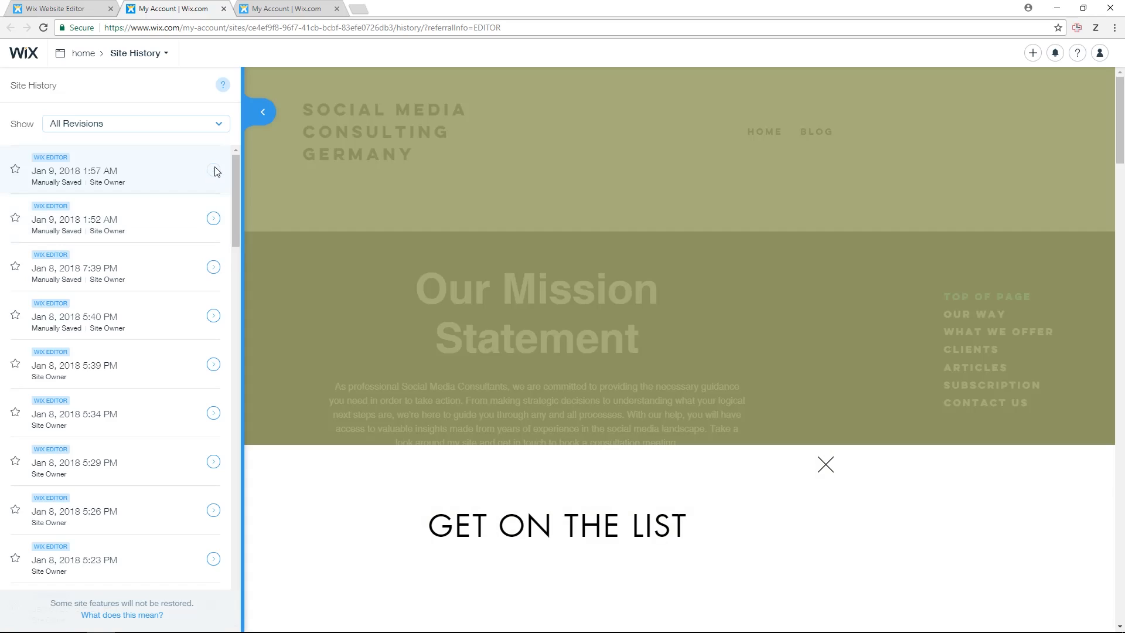
left_click(825, 464)
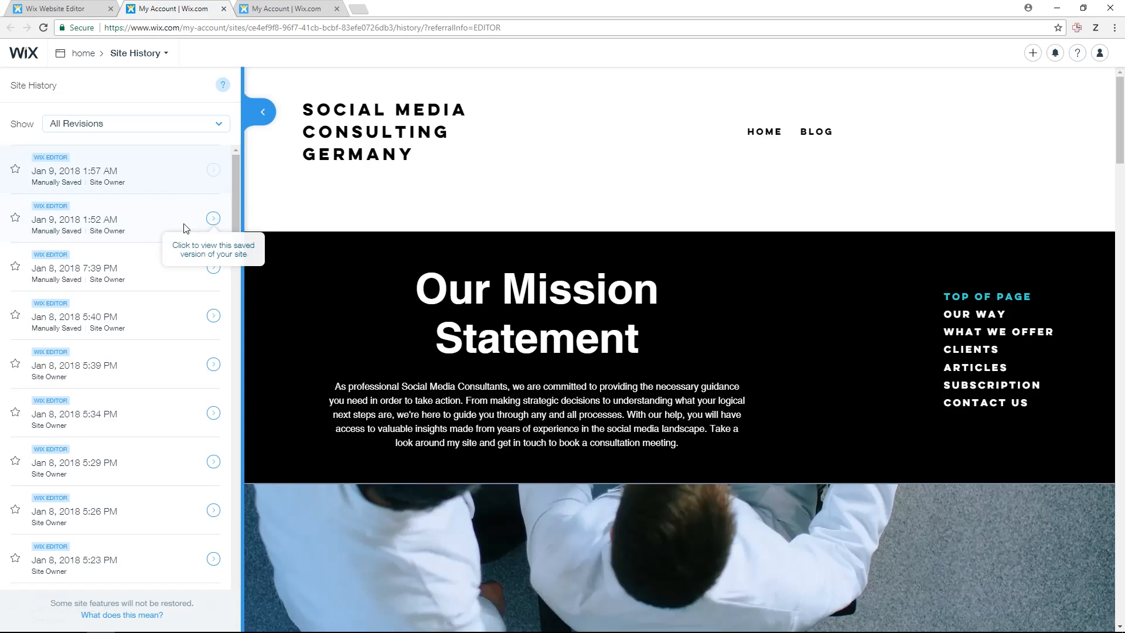
Step: Preview the Jan 9, 1:52 AM revision, close its sign-up popup, and close the account tab
left_click(212, 221)
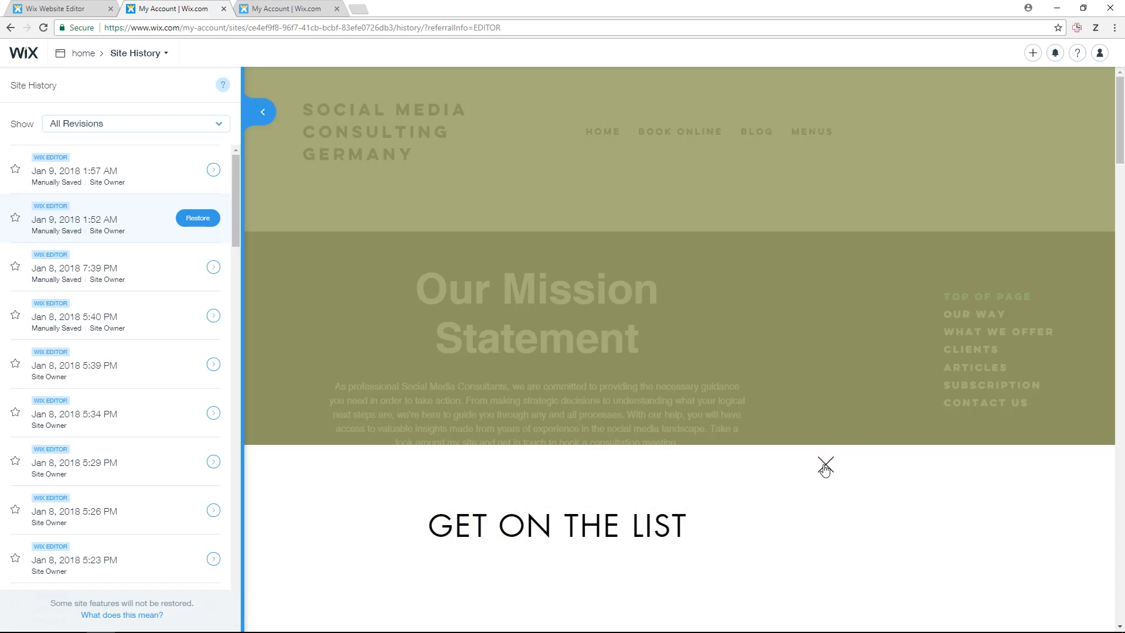
left_click(825, 469)
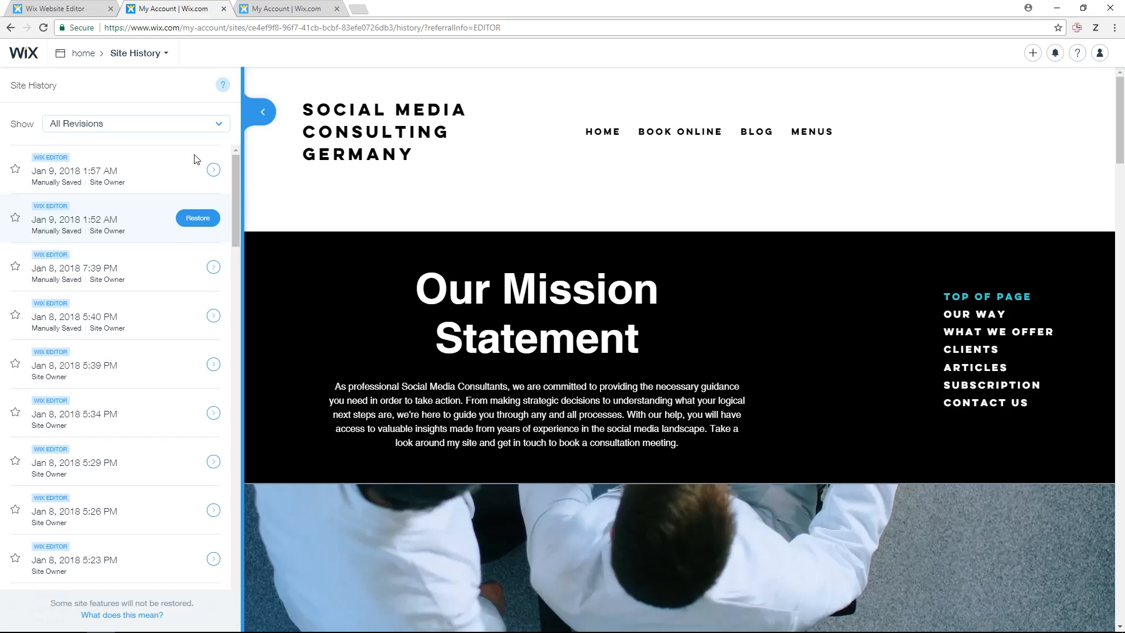
left_click(223, 8)
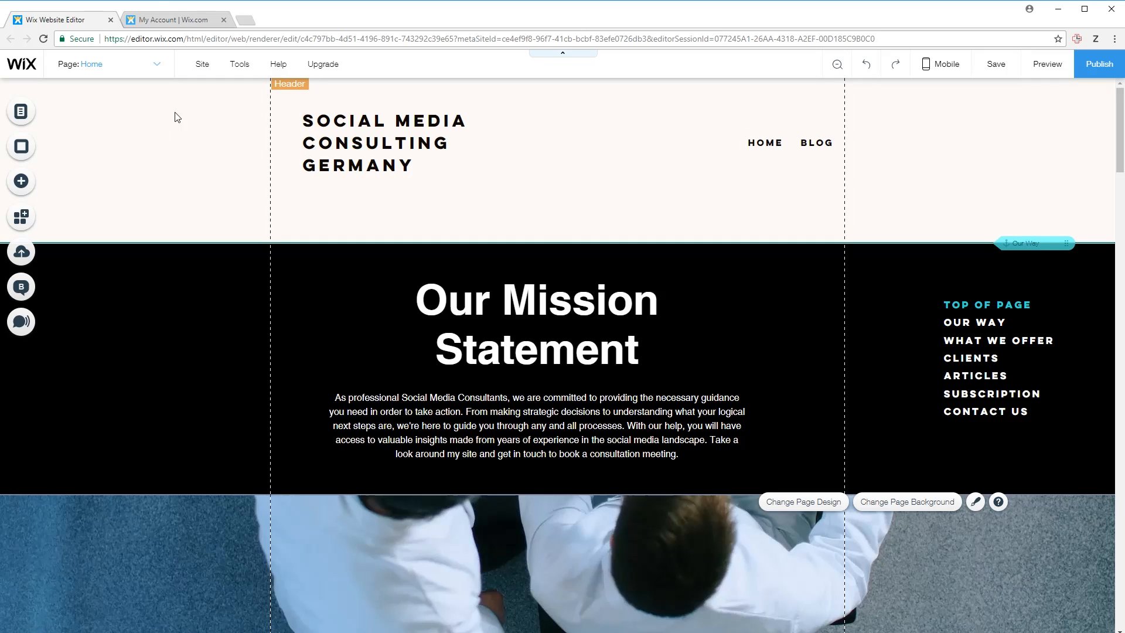
Step: Choose Get Found on Google from the Site menu
mouse_move(208, 70)
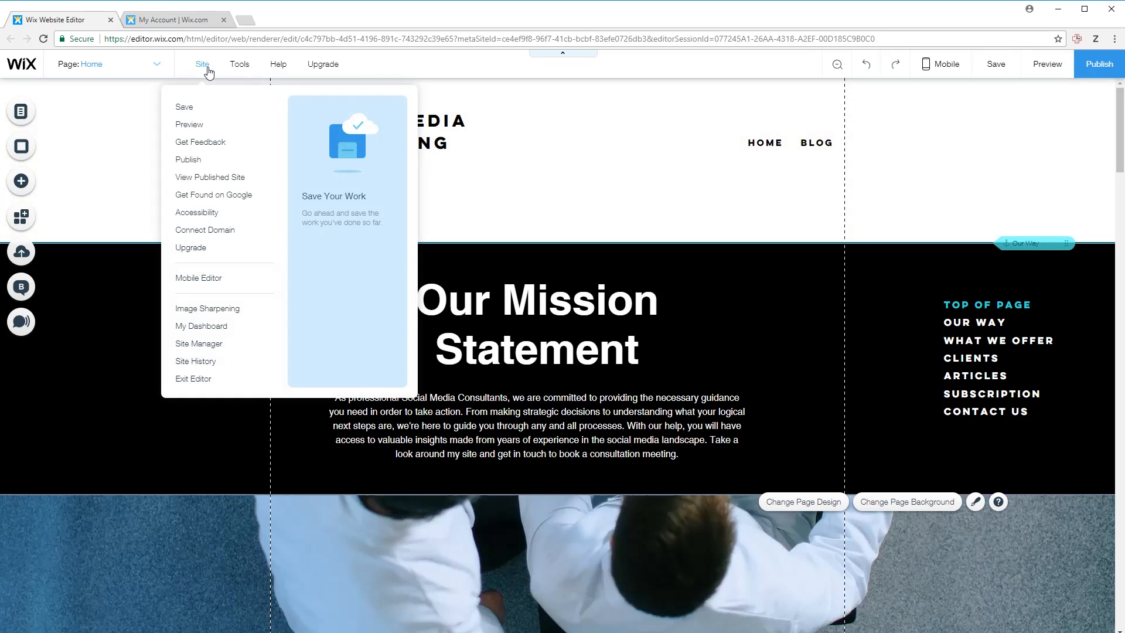
left_click(245, 200)
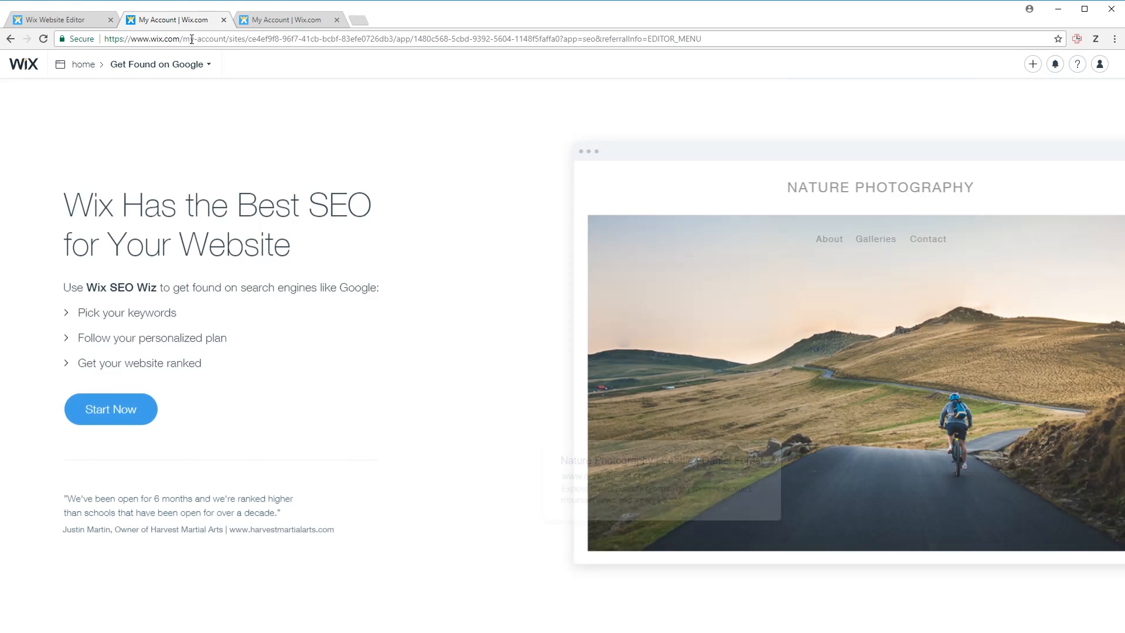
Step: Start SEO Wiz, keep the prefilled site name, and skip the business location
left_click(120, 411)
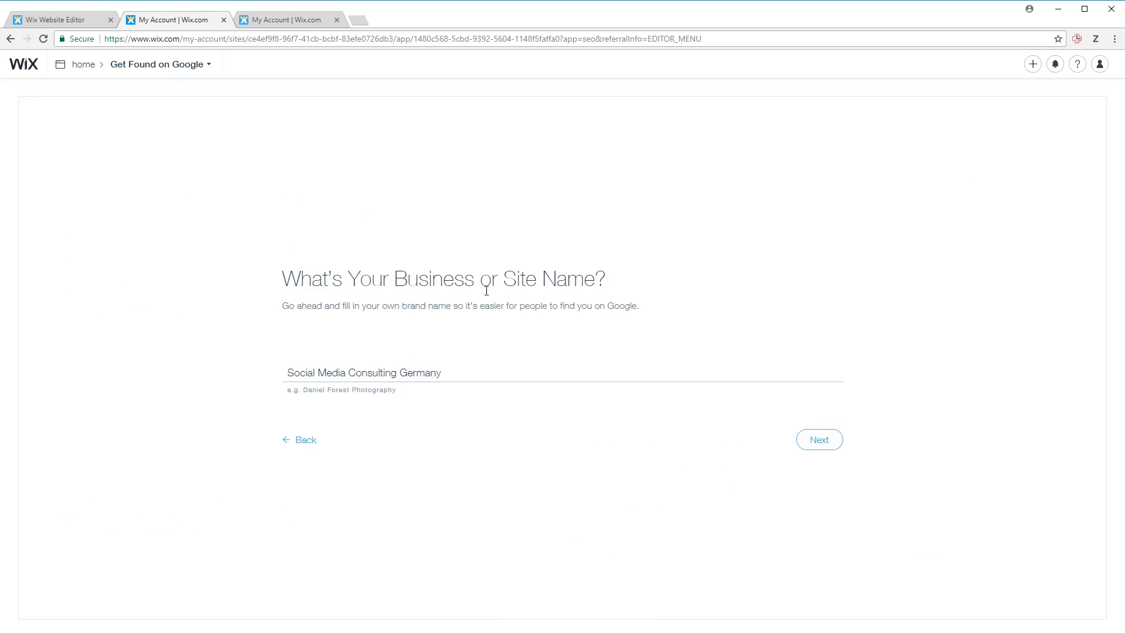
left_click(823, 441)
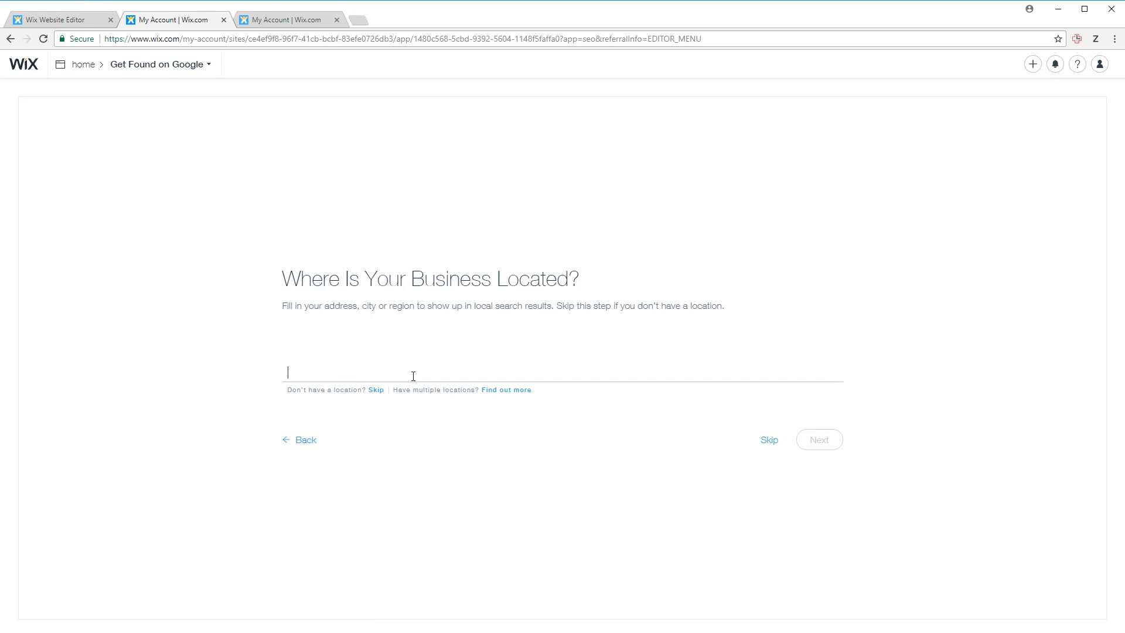
left_click(378, 390)
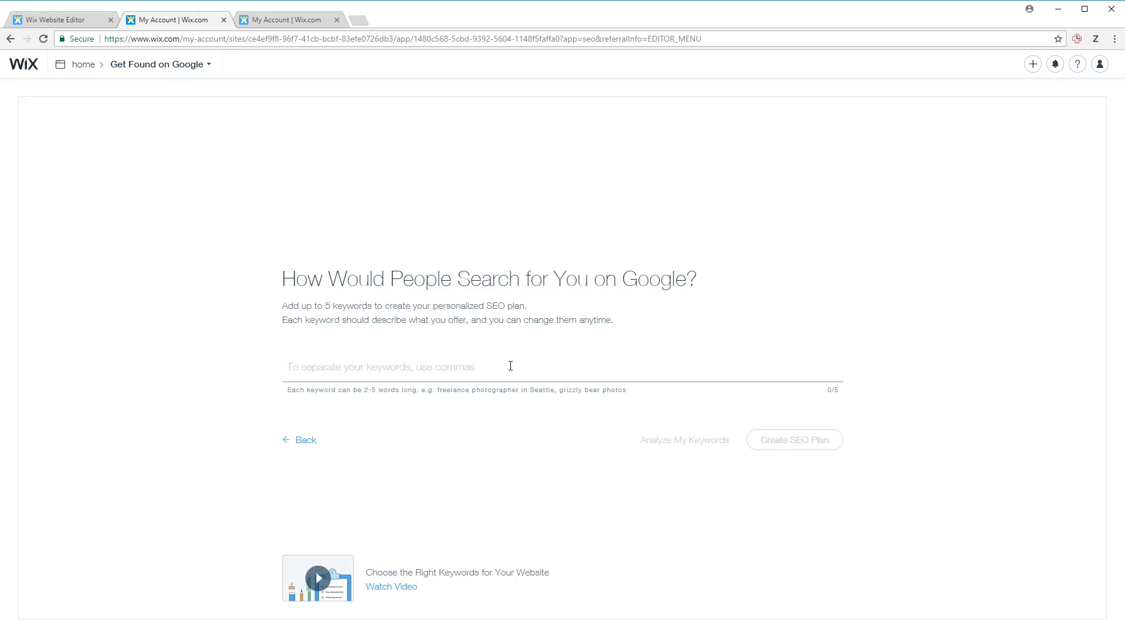
Step: Enter keywords Social Media Consulting Germany, Social Media Consulting Berlin and Social Media Berlin
type("Social Media Consulting Germany")
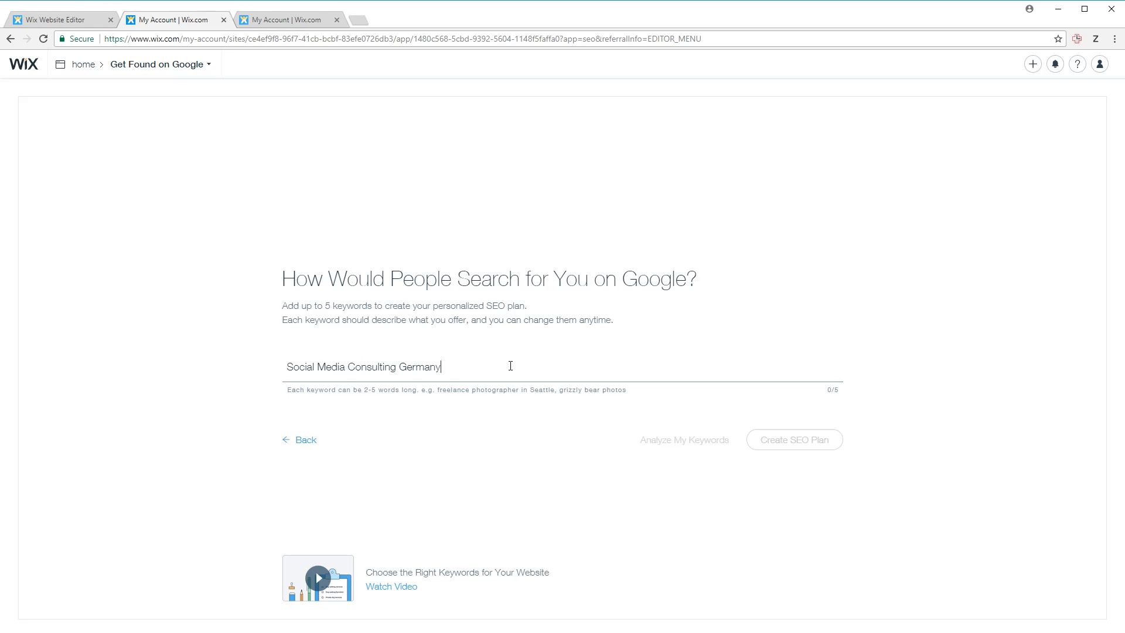
key("Return")
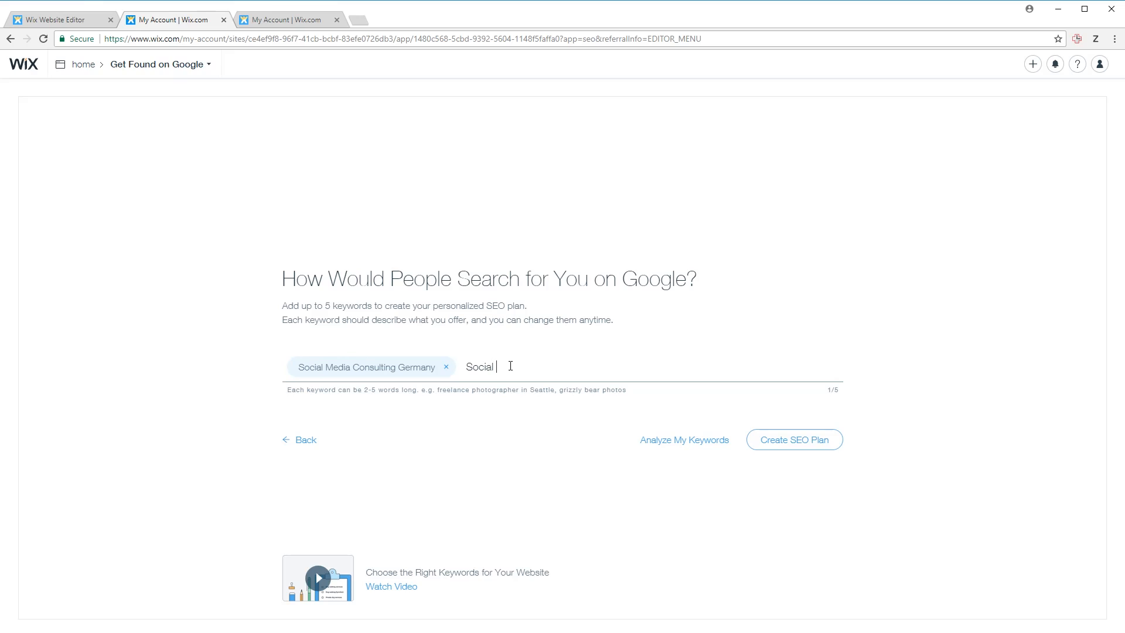
type("Social Media Consulting Berlin")
key("Return")
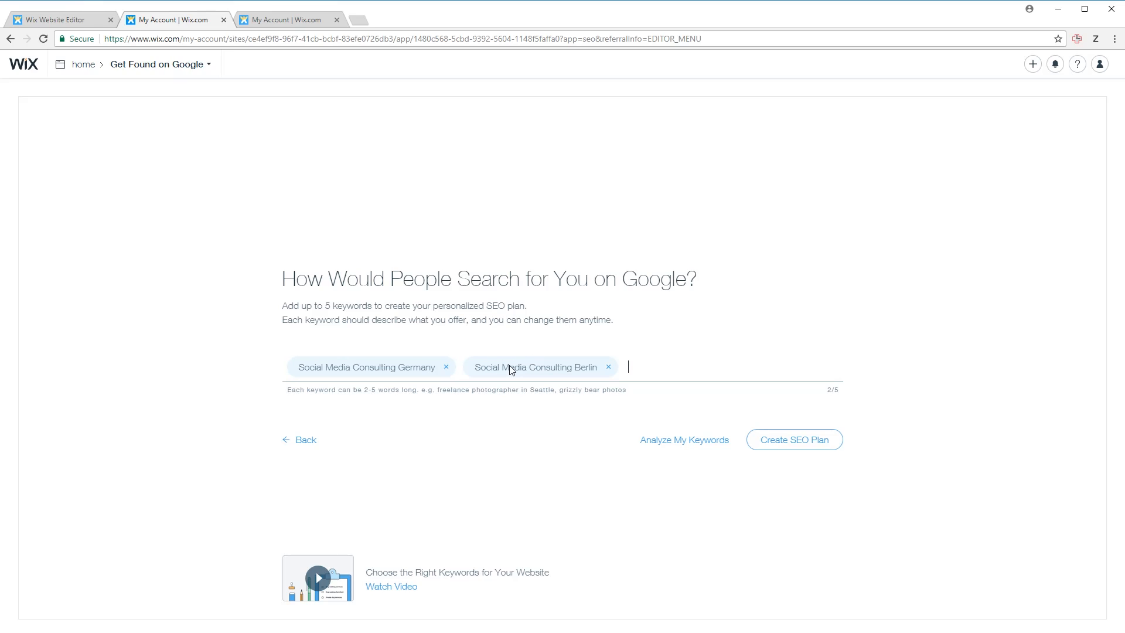
type("Social Media Berlin")
key("Return")
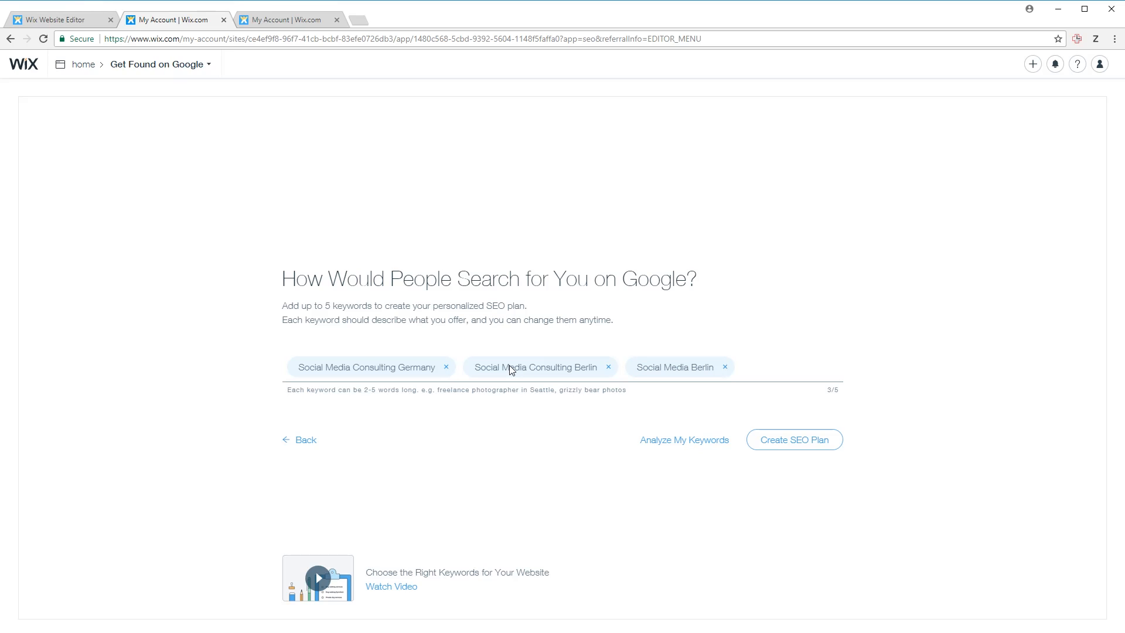
Step: Analyze the three keywords, review the results, then create the SEO plan
left_click(678, 442)
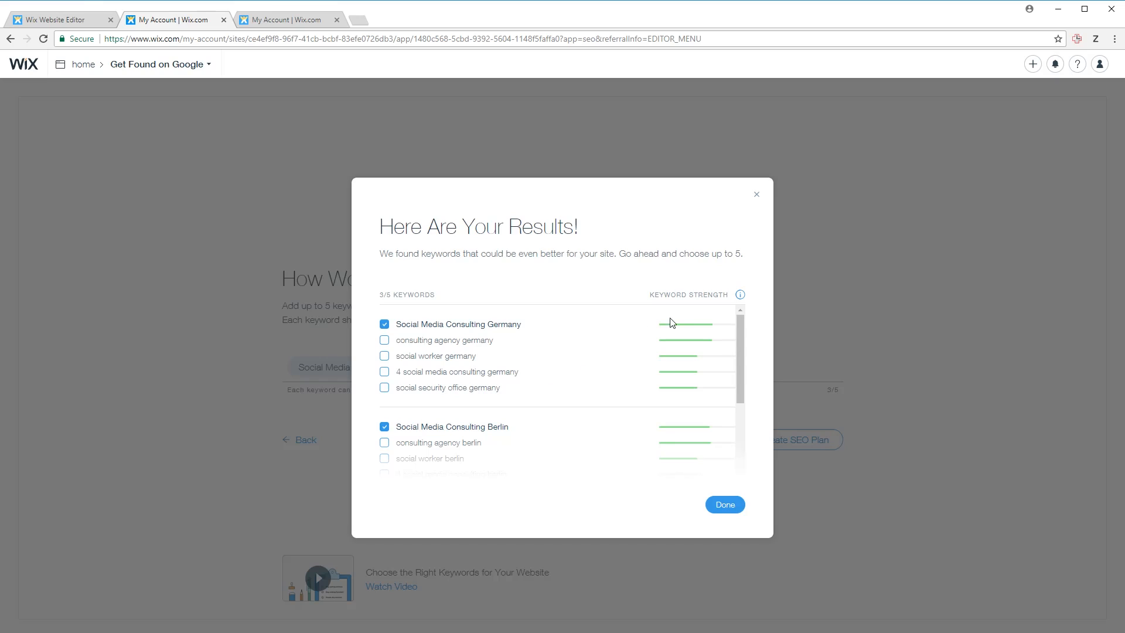
scroll(579, 350, "down", 3)
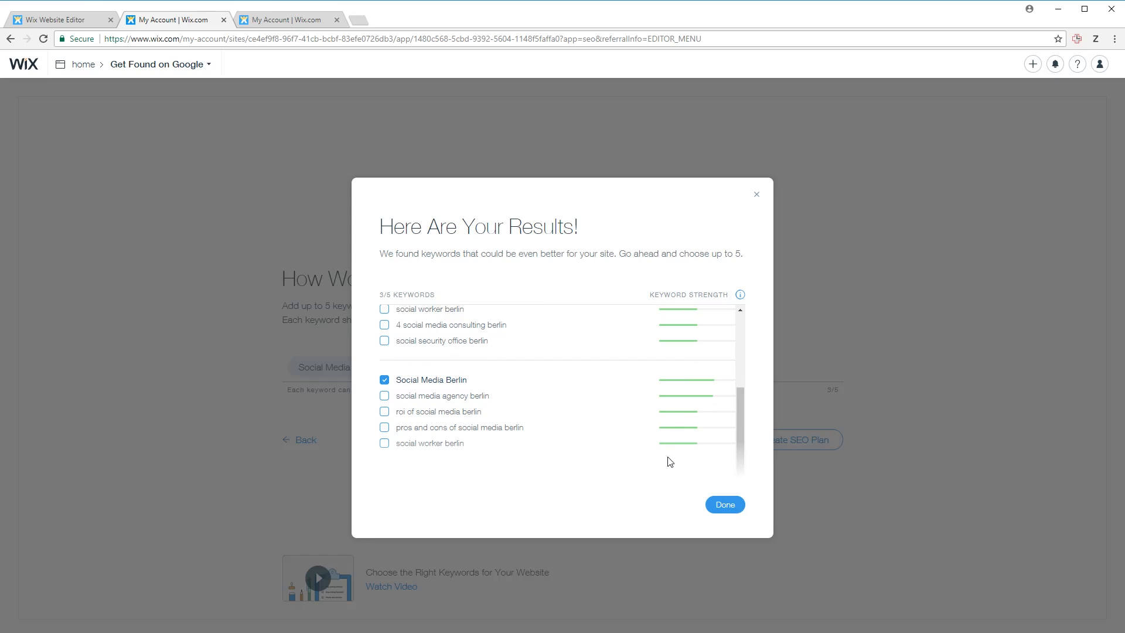
left_click(725, 505)
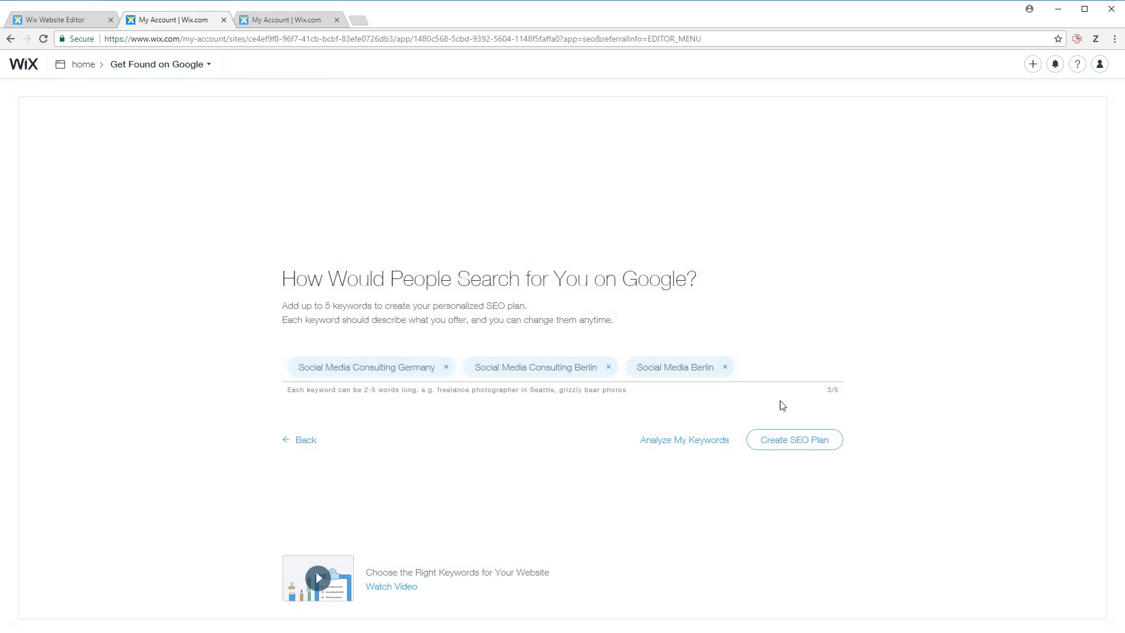
left_click(803, 451)
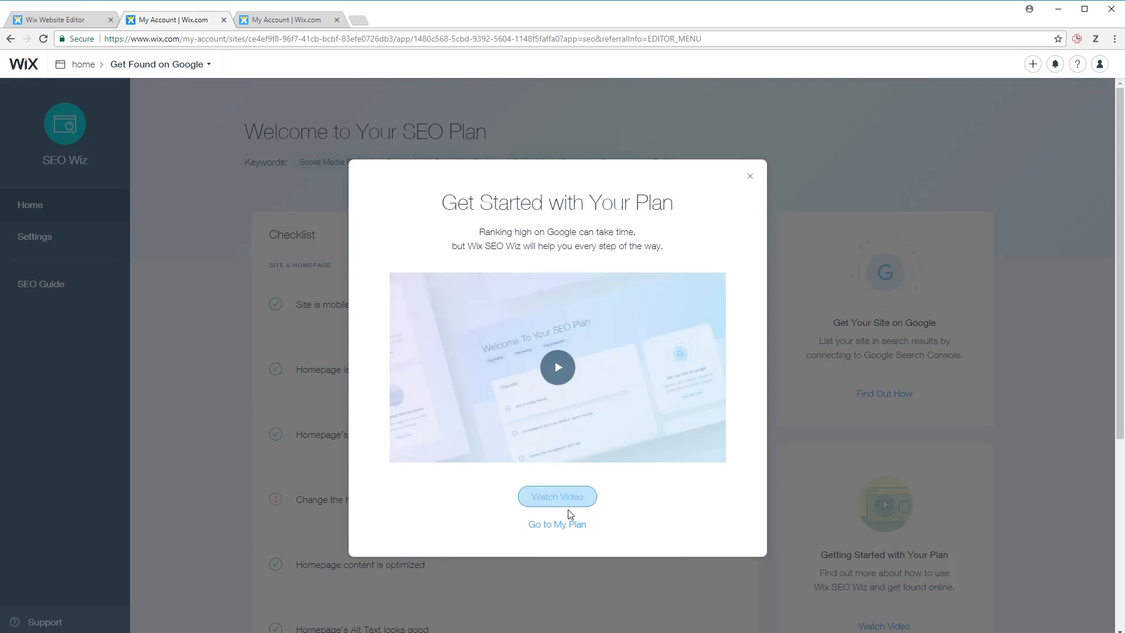
Step: Dismiss the Get Started video prompt and scroll through the SEO Wiz plan checklist
left_click(750, 179)
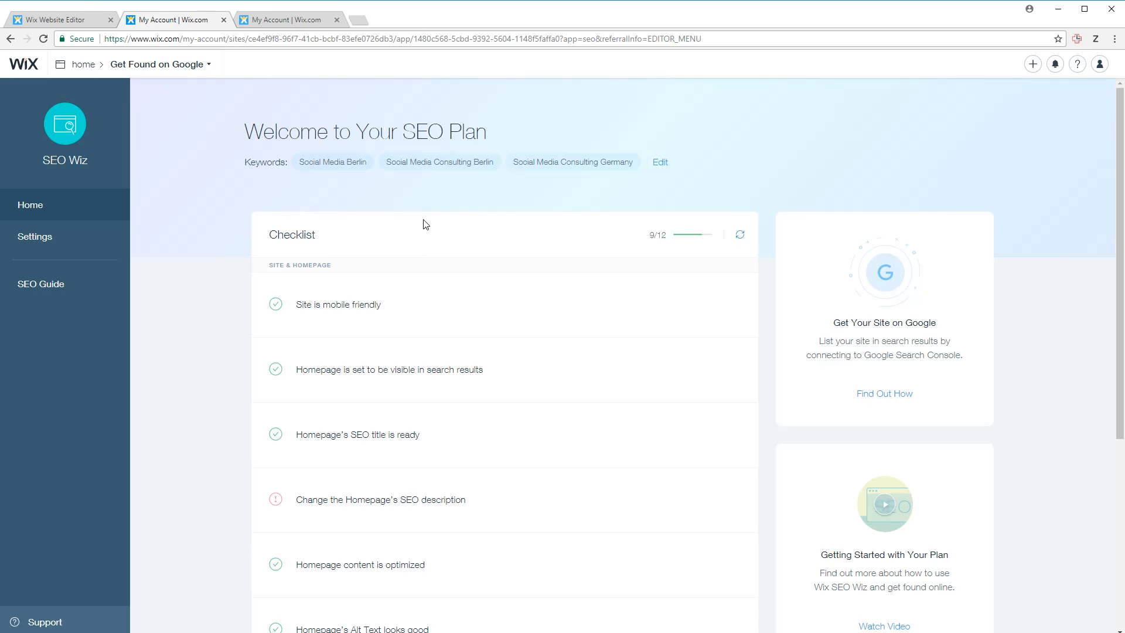
mouse_move(481, 301)
scroll(462, 319, "down", 1)
scroll(477, 325, "down", 1)
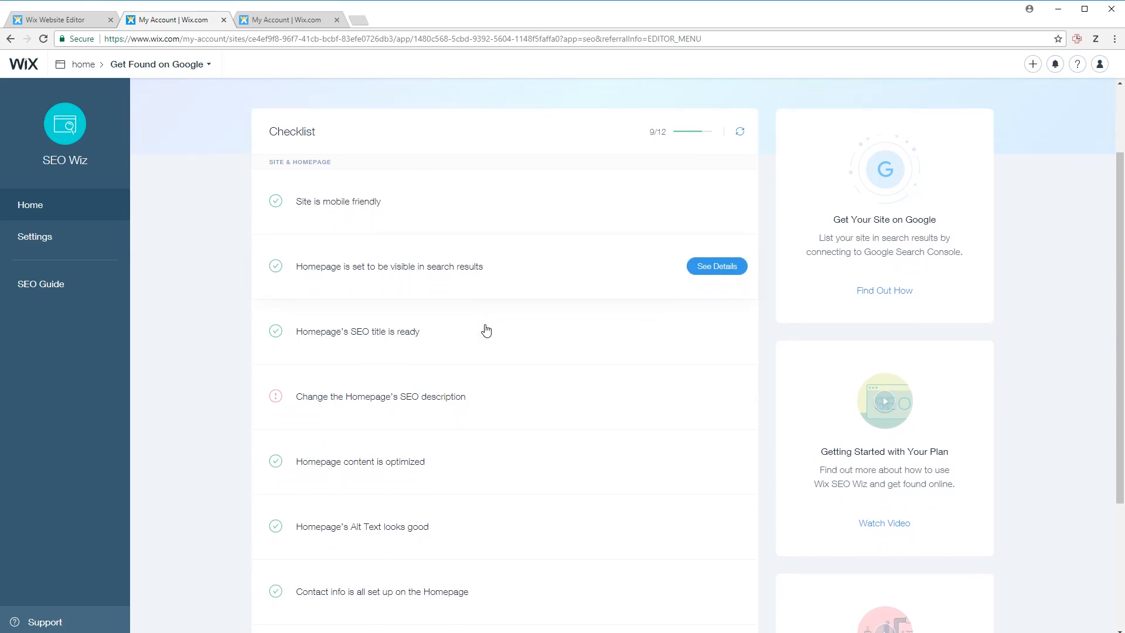
scroll(405, 278, "down", 1)
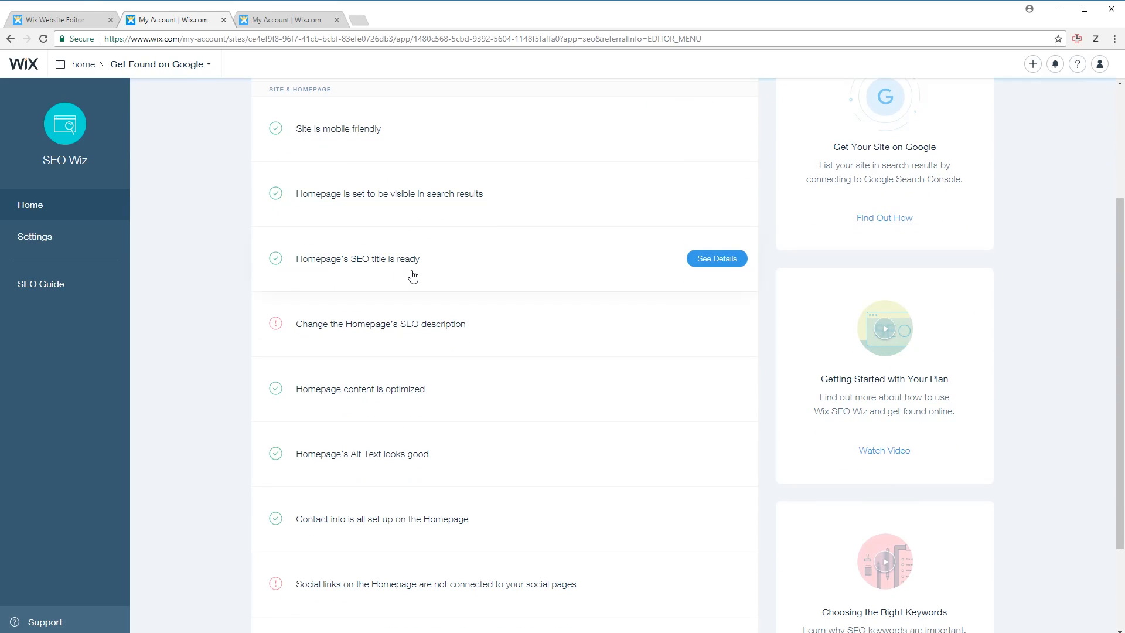
scroll(431, 317, "down", 2)
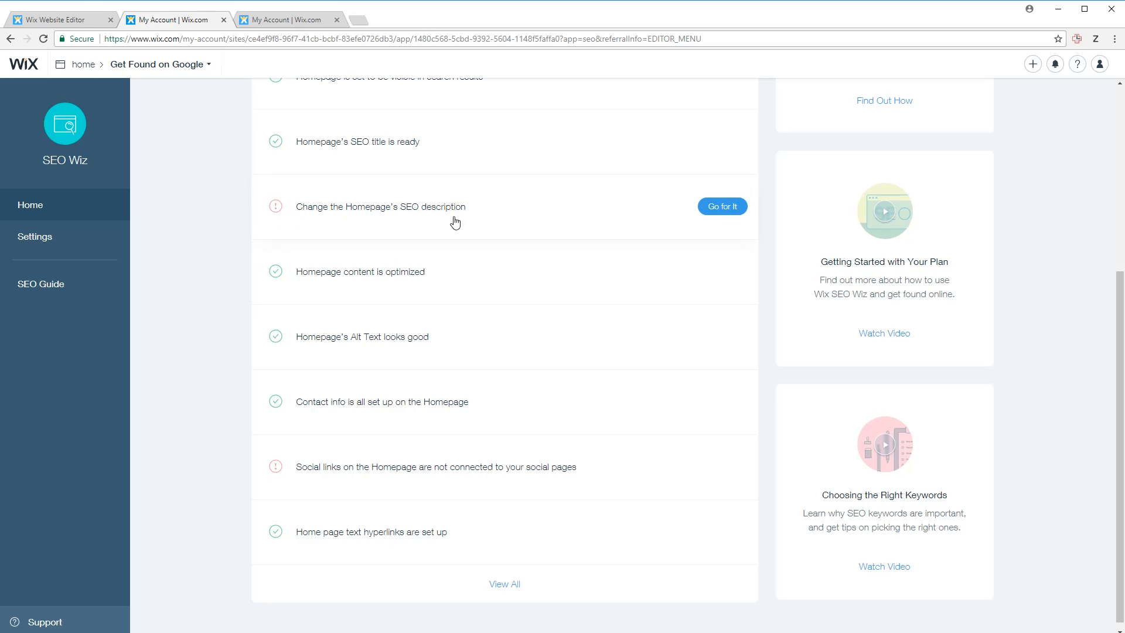
Step: Read what the homepage SEO description task requires, then return to the Wix editor
left_click(714, 209)
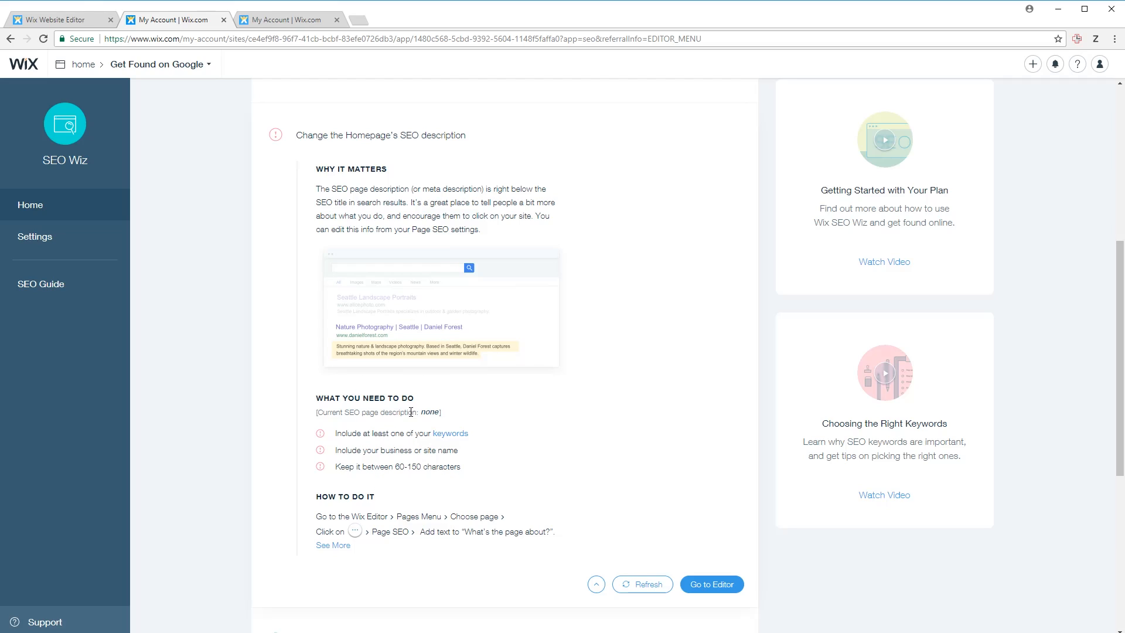
scroll(409, 448, "down", 3)
scroll(304, 351, "up", 3)
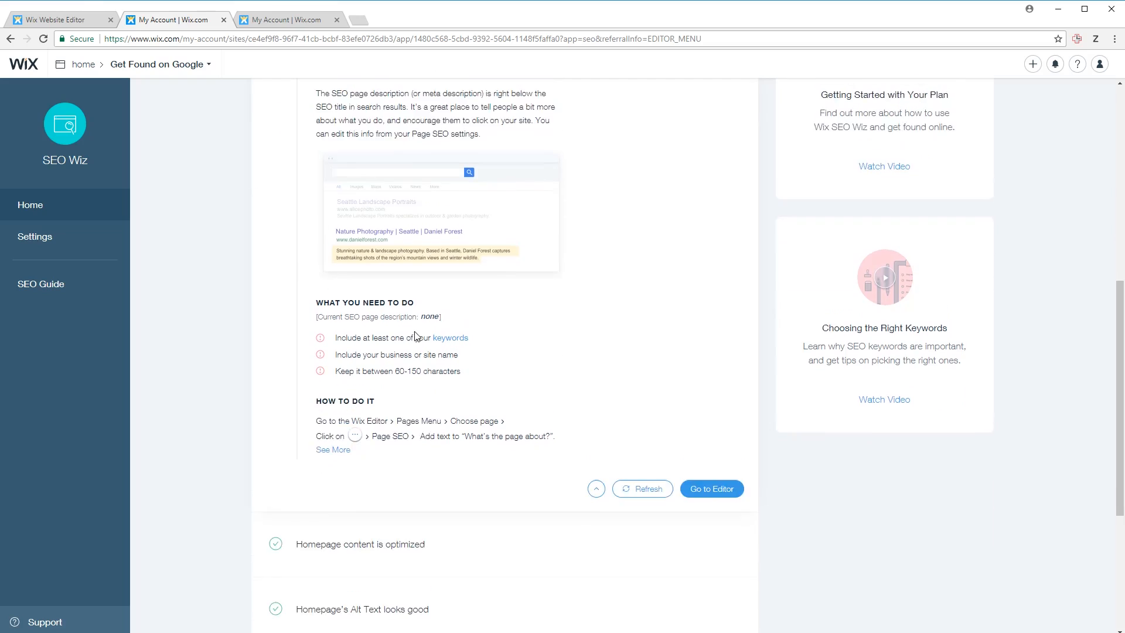
left_click(57, 20)
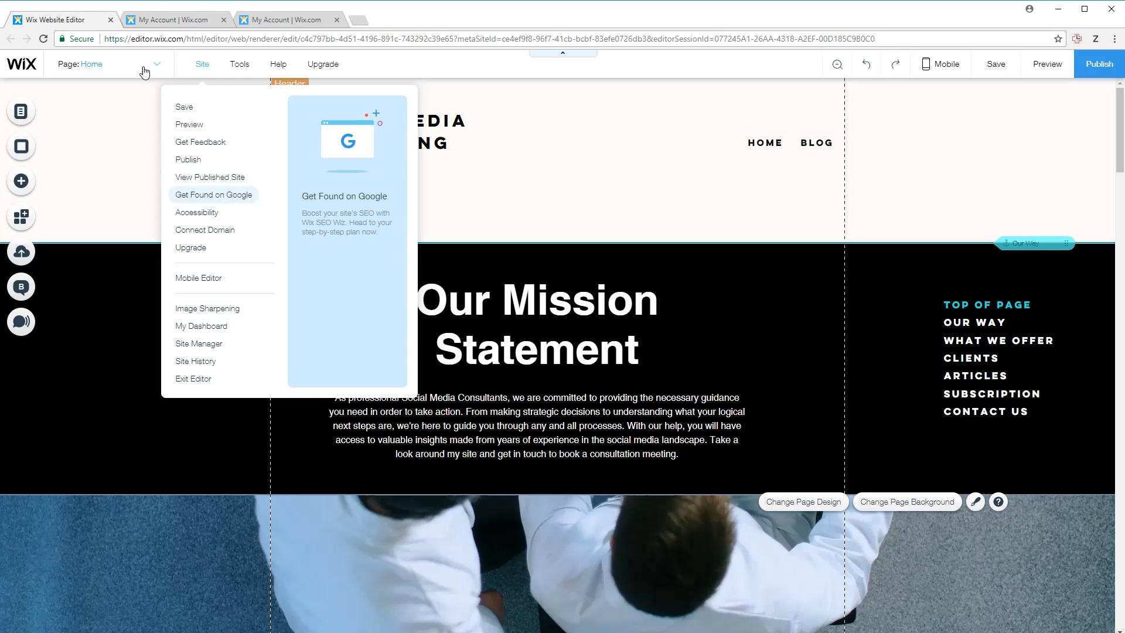
Step: Open the Home page's SEO (Google) settings from the site pages panel
left_click(155, 67)
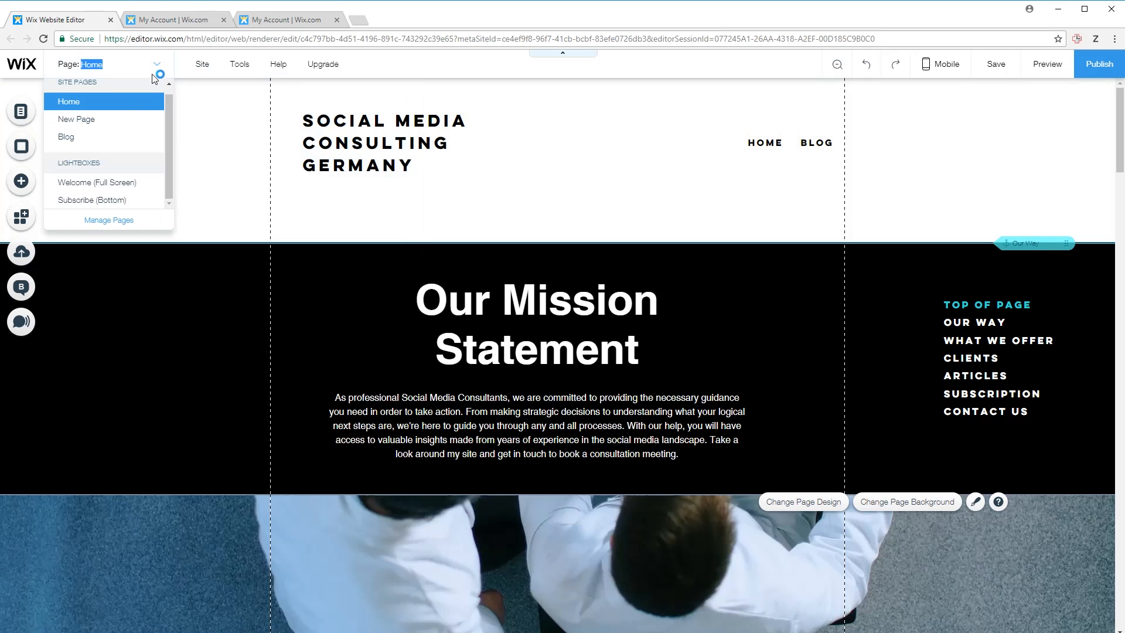
left_click(132, 219)
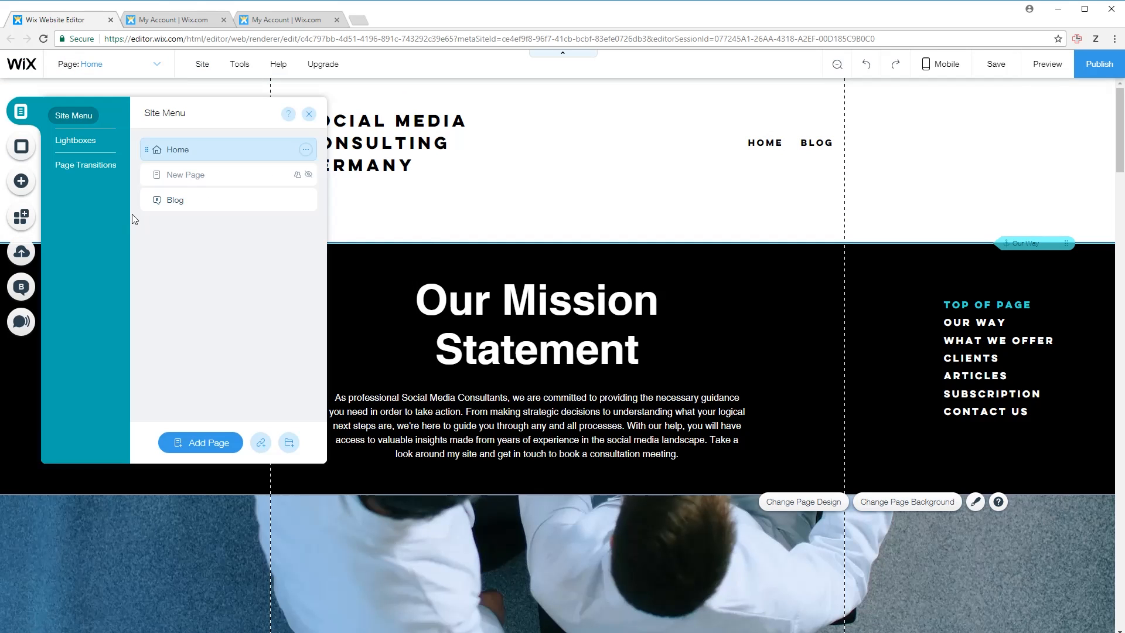
left_click(305, 150)
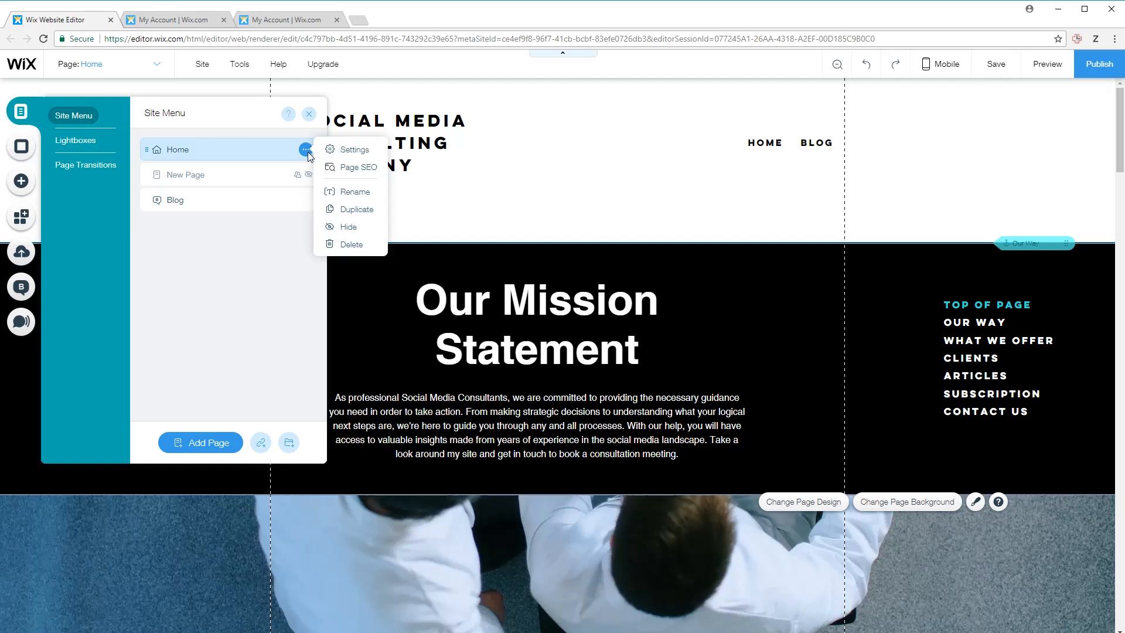
left_click(355, 167)
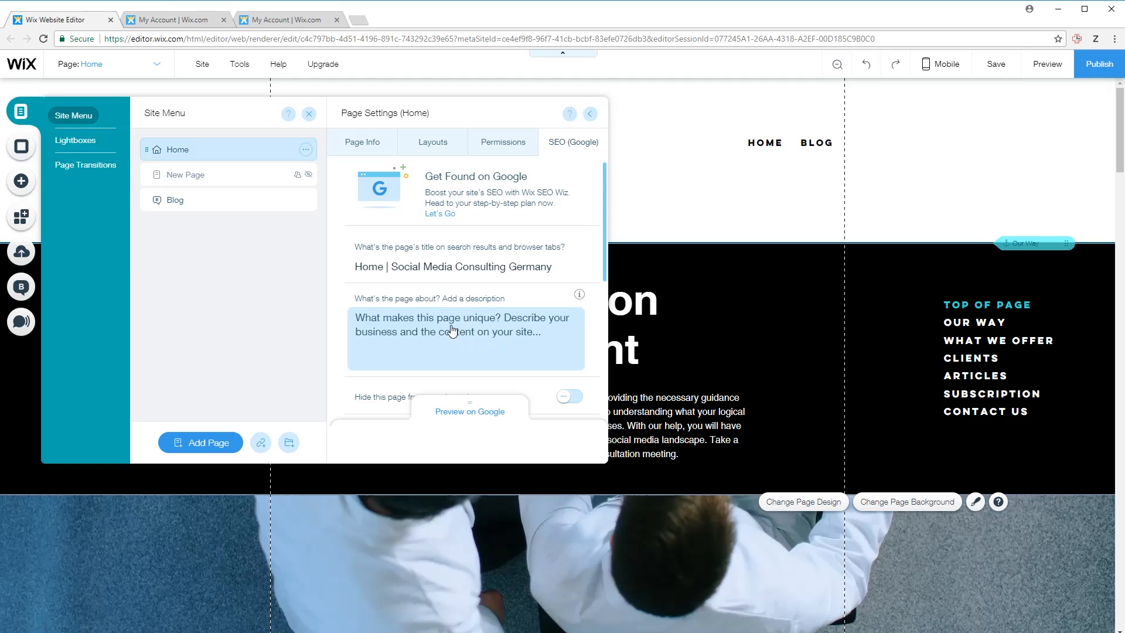
Step: Replace the description with 'Social Media Consulting Germany, specialized in youtube consulting.' and collapse the Google preview
left_click(476, 328)
type("Social Media Consulting Germany")
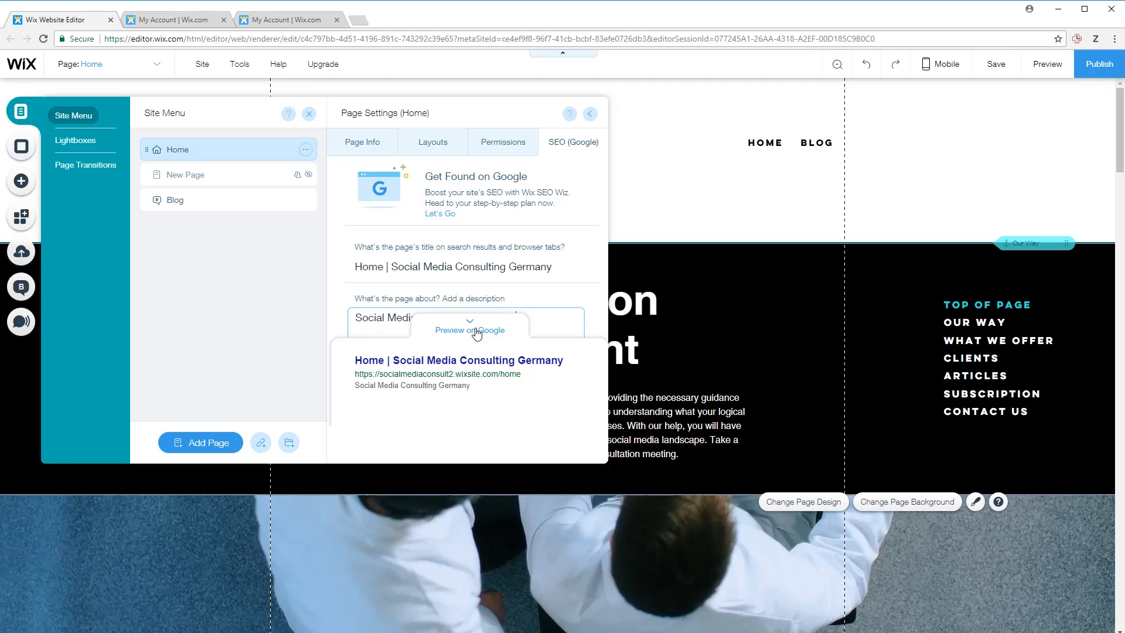
type(", with a lot of experience")
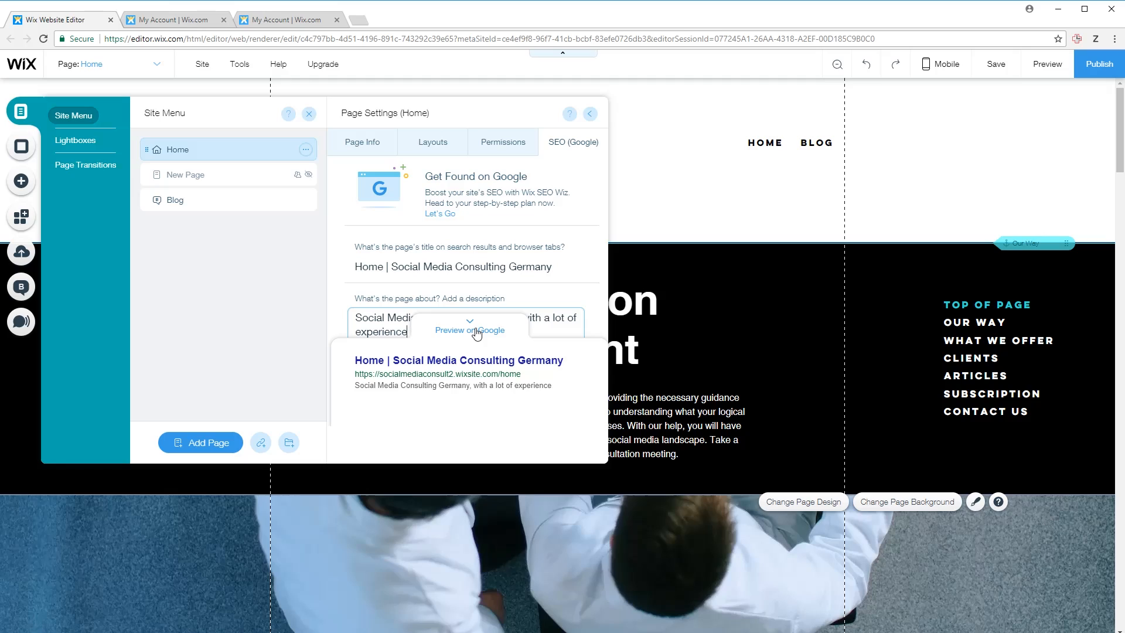
key("BackSpace")
key("BackSpace")
key("BackSpace")
key("BackSpace")
key("BackSpace")
key("BackSpace")
key("BackSpace")
key("BackSpace")
key("BackSpace")
key("BackSpace")
key("BackSpace")
key("BackSpace")
key("BackSpace")
key("BackSpace")
key("BackSpace")
key("BackSpace")
key("BackSpace")
key("BackSpace")
key("BackSpace")
key("BackSpace")
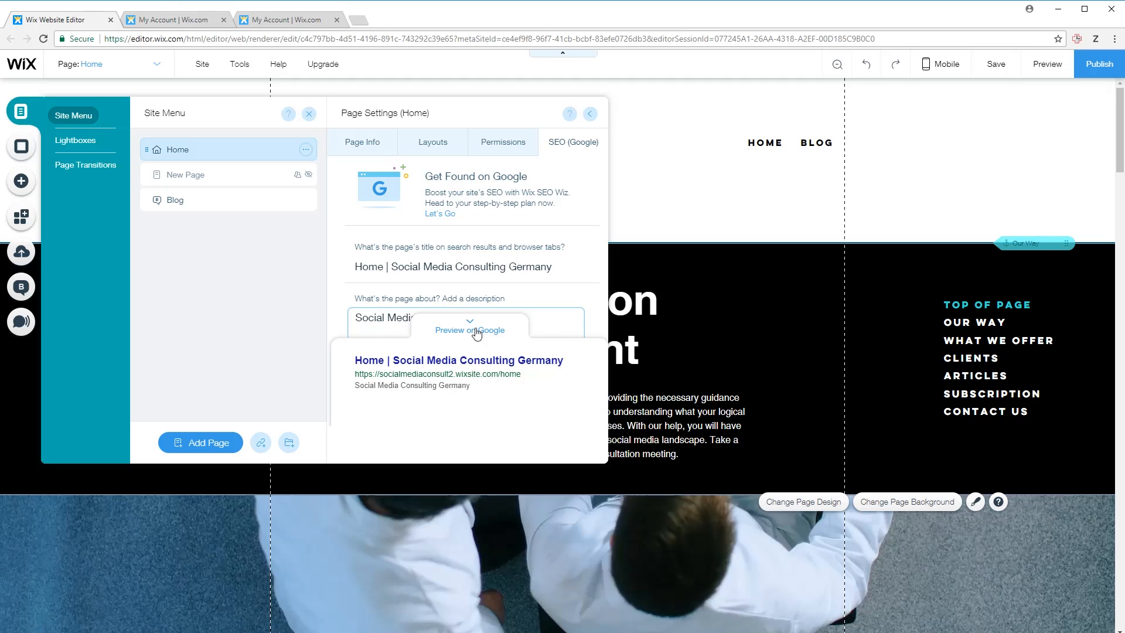
type("specialized in youtube consulti")
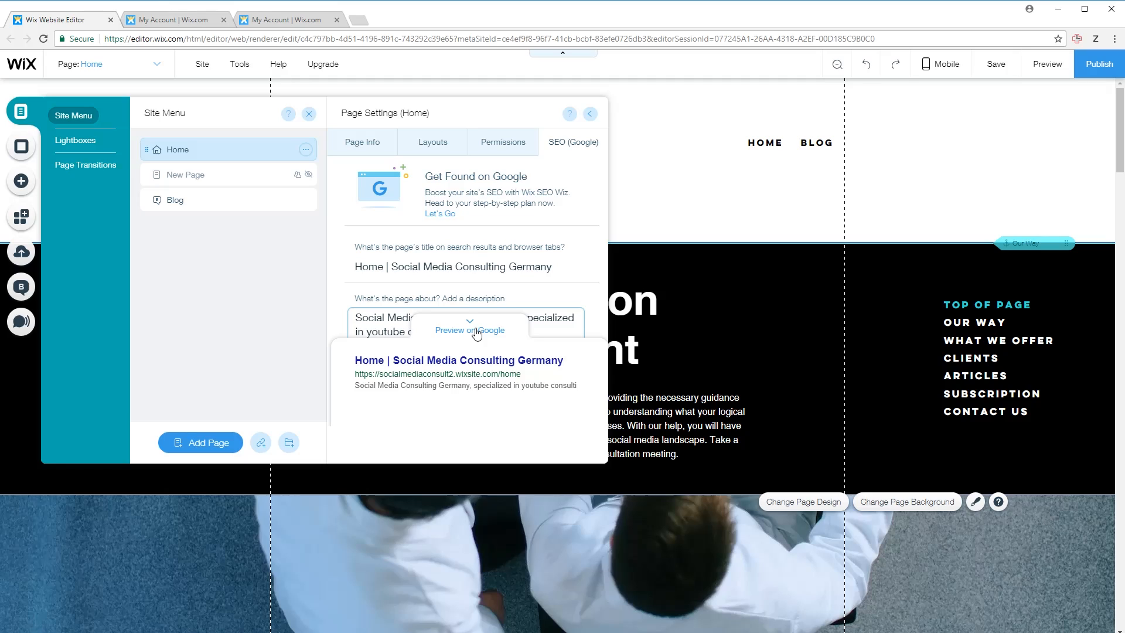
type("ng.")
left_click(473, 329)
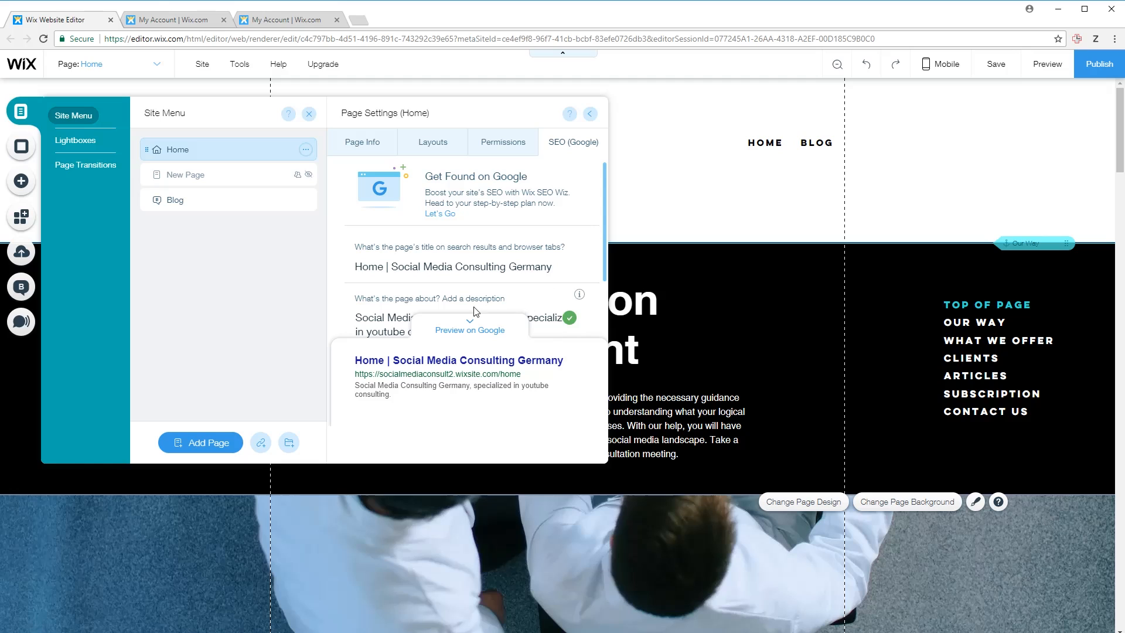
left_click(470, 323)
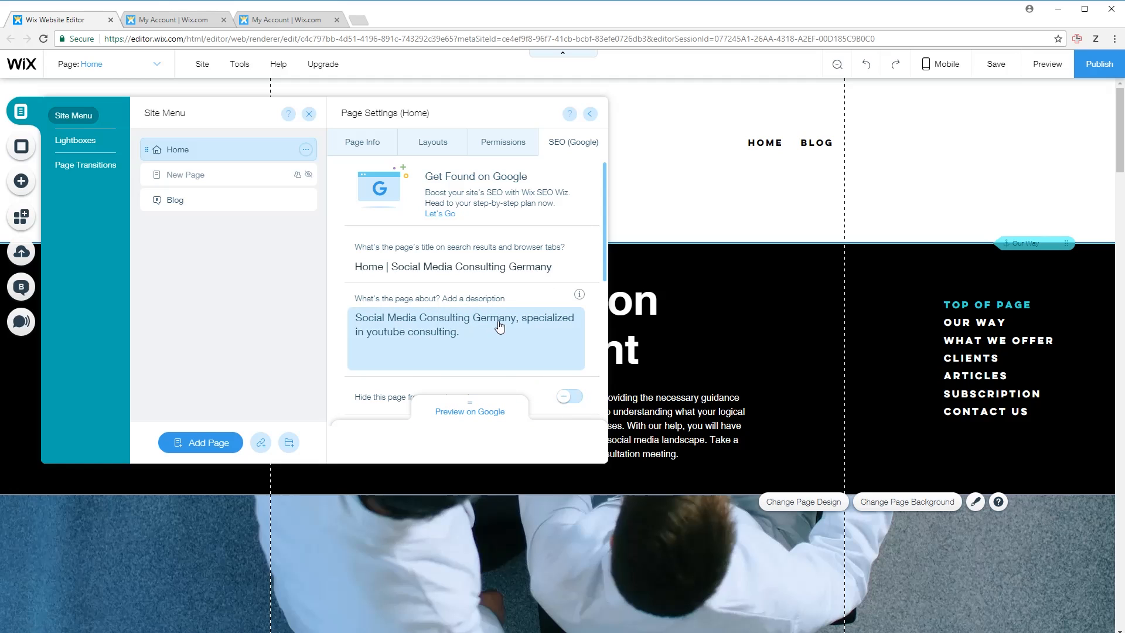
Step: Refresh the SEO Wiz checklist, which still flags the homepage description and unconnected social links
left_click(183, 20)
scroll(410, 275, "down", 2)
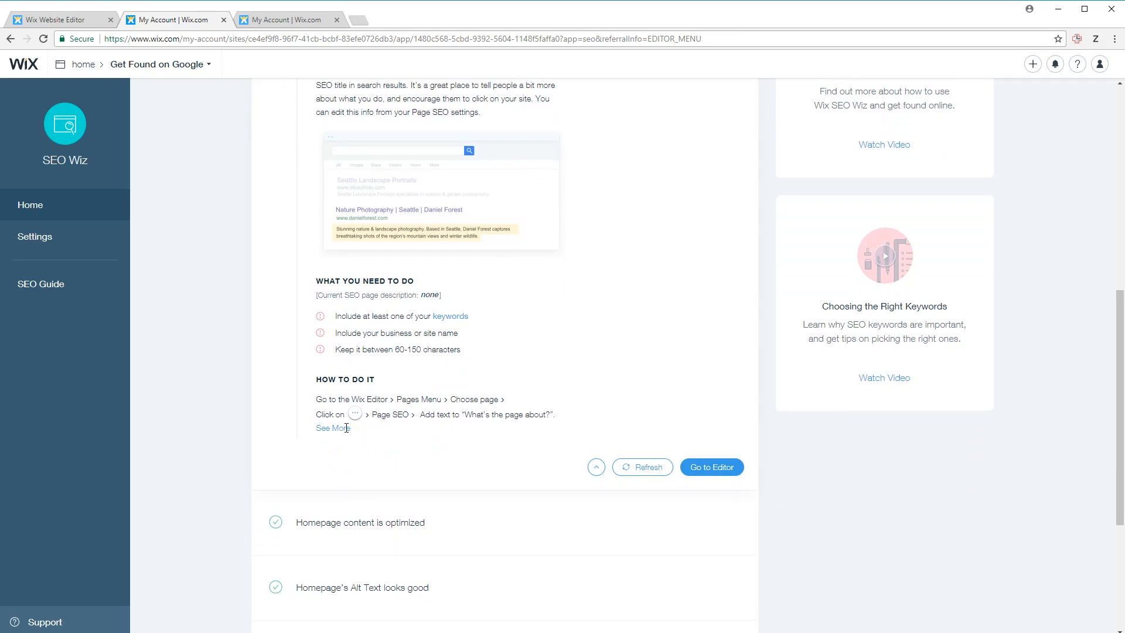
scroll(418, 413, "down", 3)
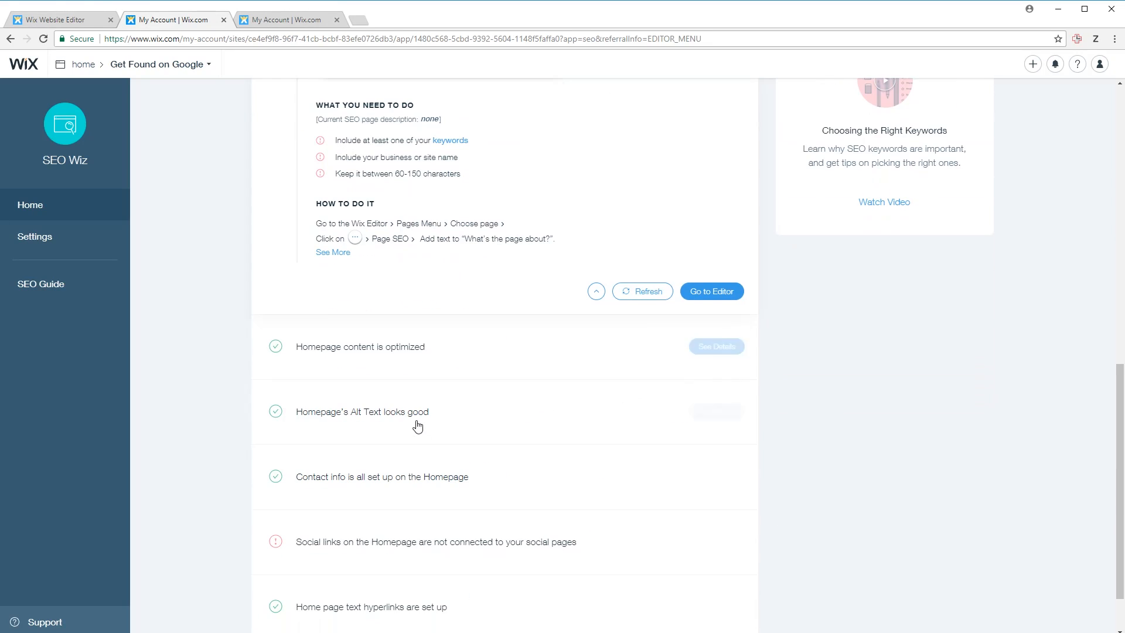
left_click(655, 291)
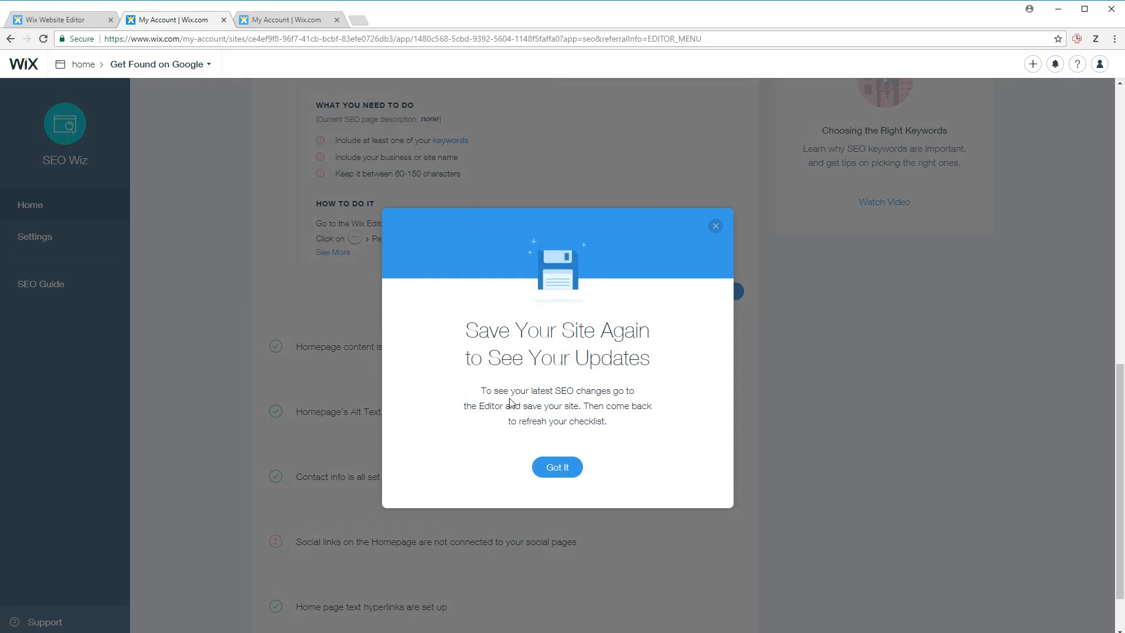
left_click(561, 464)
scroll(283, 208, "up", 3)
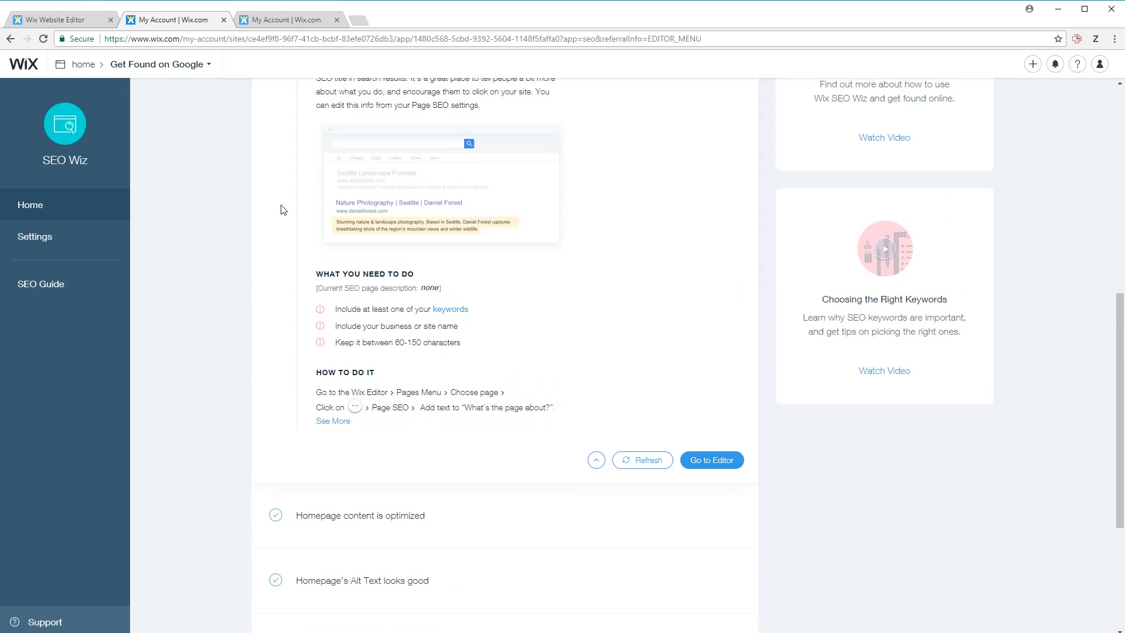
scroll(432, 362, "down", 4)
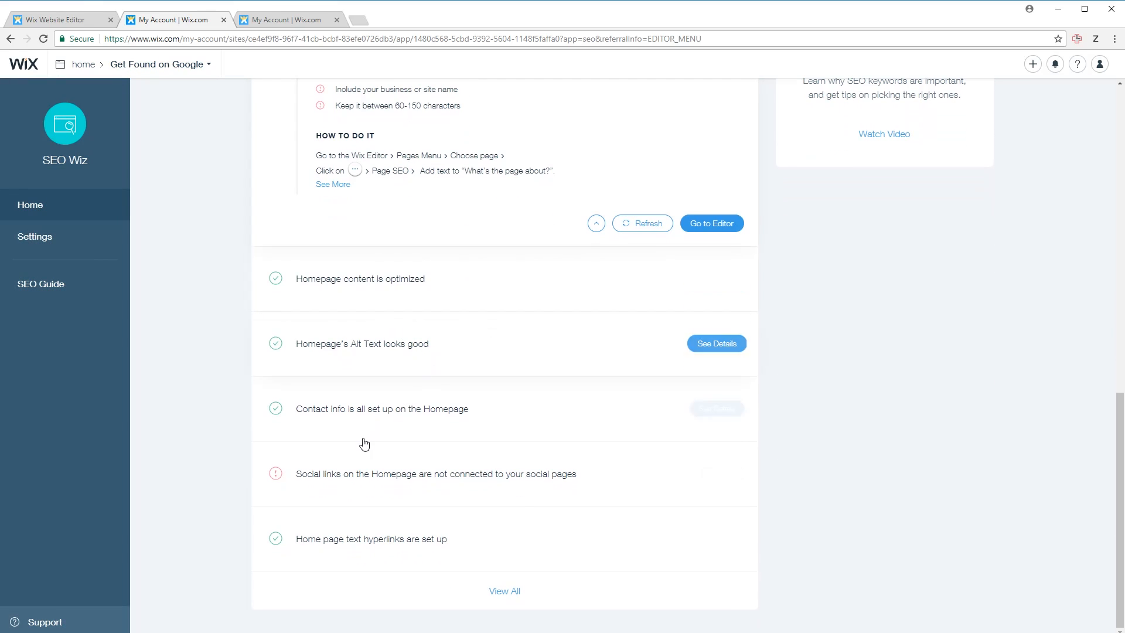
mouse_move(326, 488)
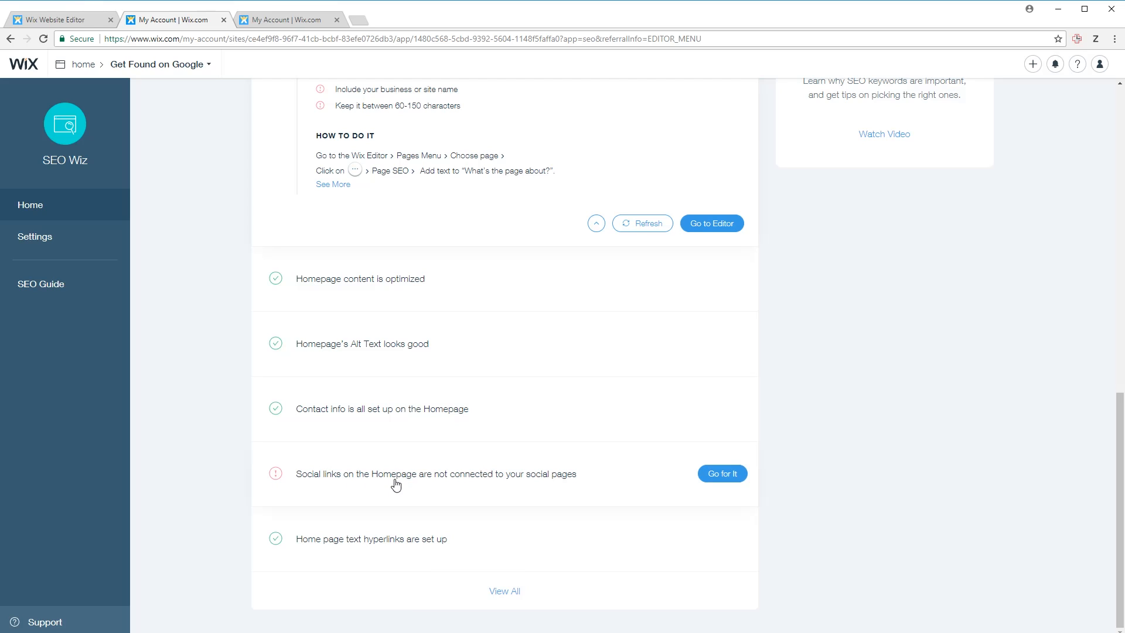
scroll(396, 485, "up", 10)
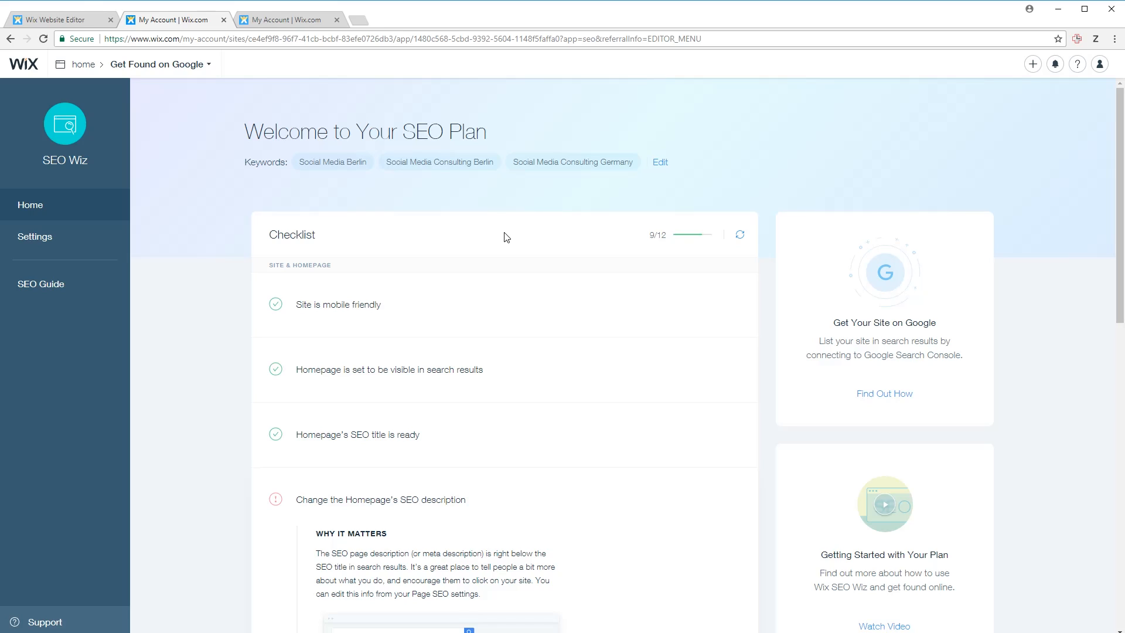
Step: Close Page Settings and the pages list, publish, and view the live socialmediaconsult2.wixsite.com/home
left_click(65, 19)
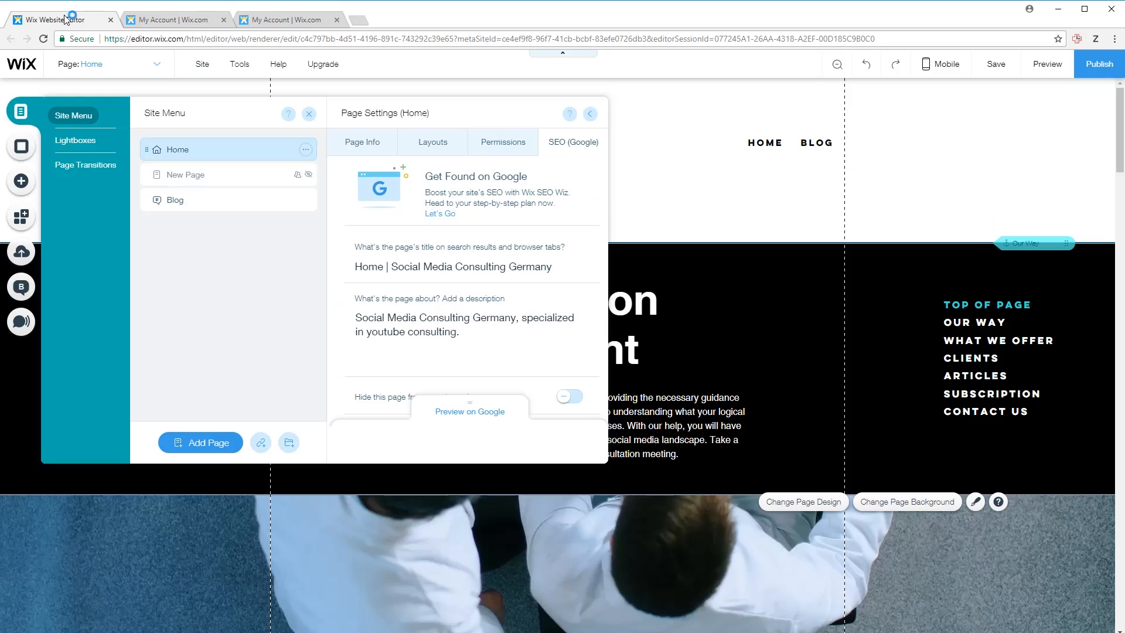
left_click(589, 114)
left_click(309, 113)
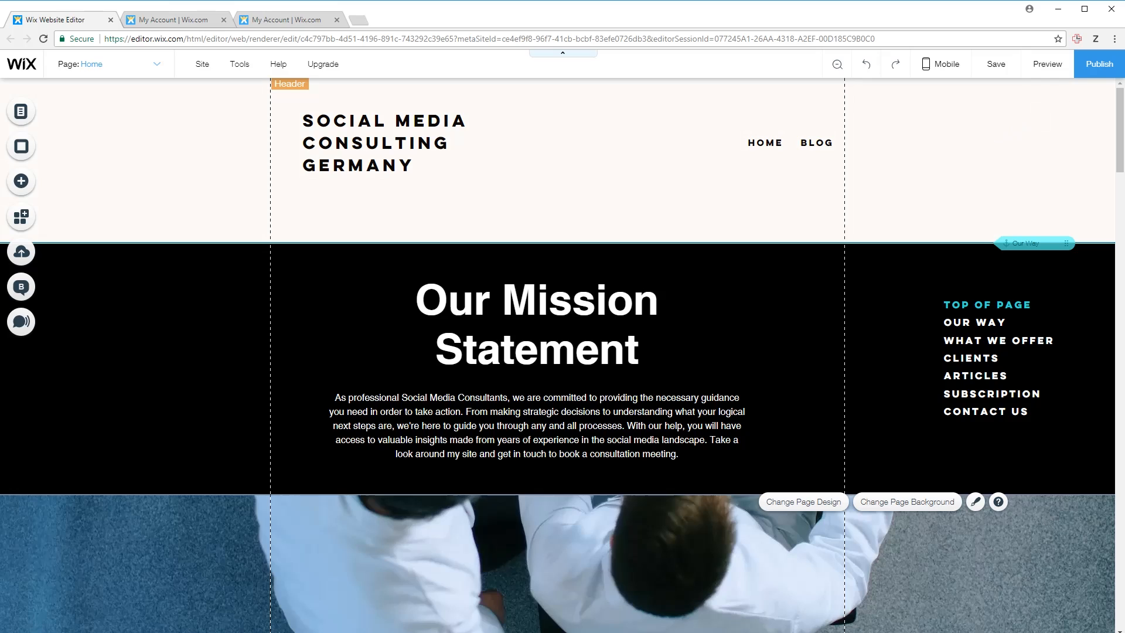
left_click(1104, 74)
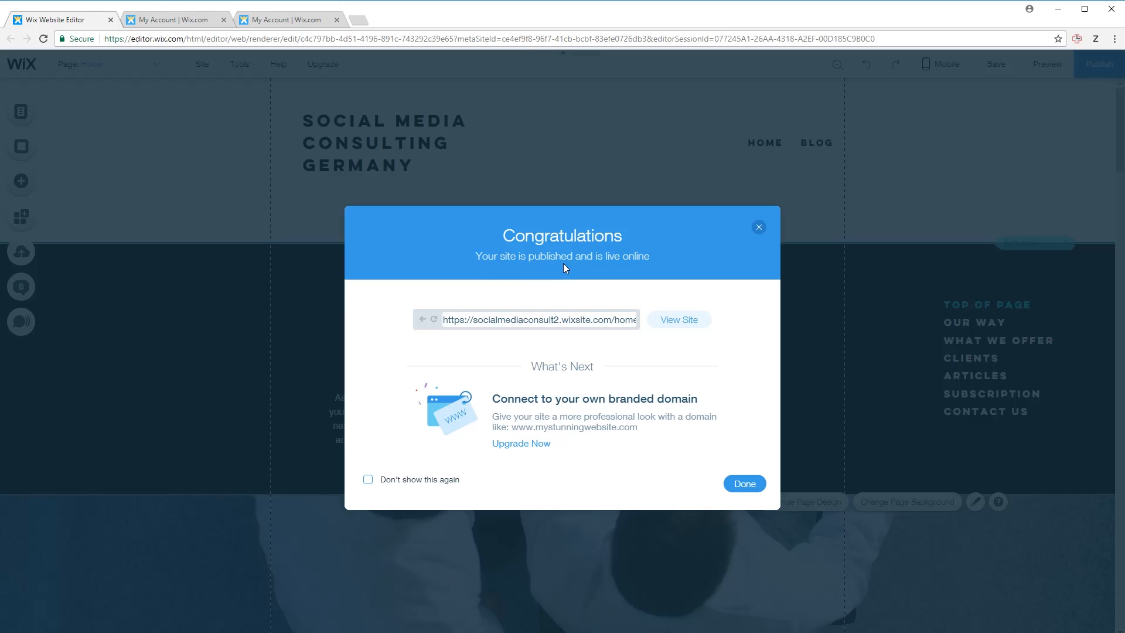
left_click_drag(447, 321, 644, 324)
left_click(468, 324)
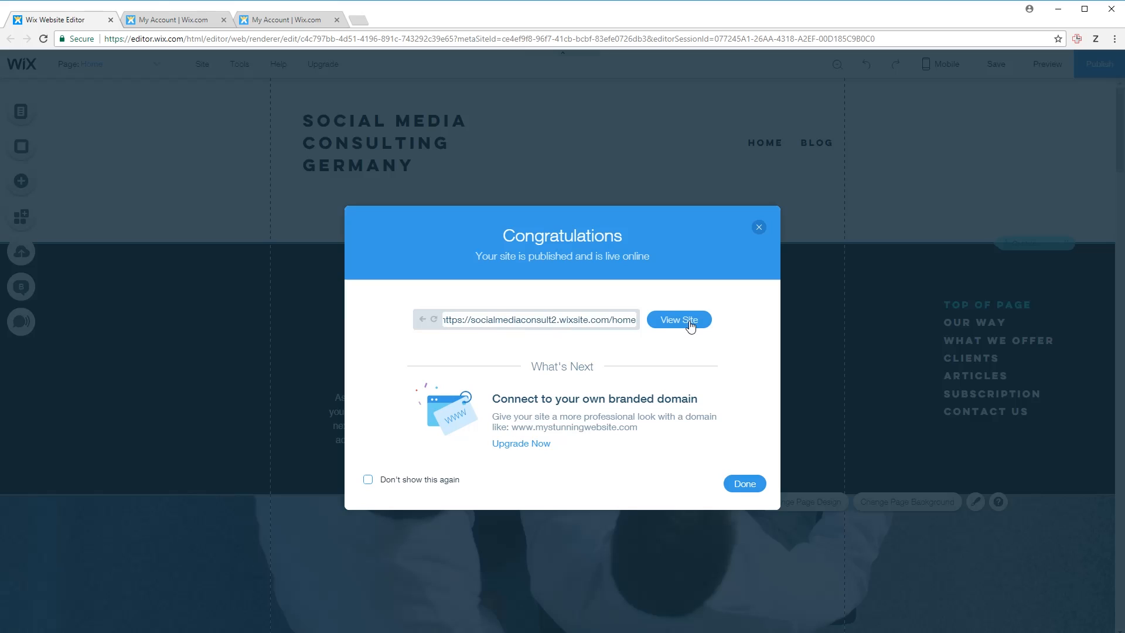
left_click(691, 326)
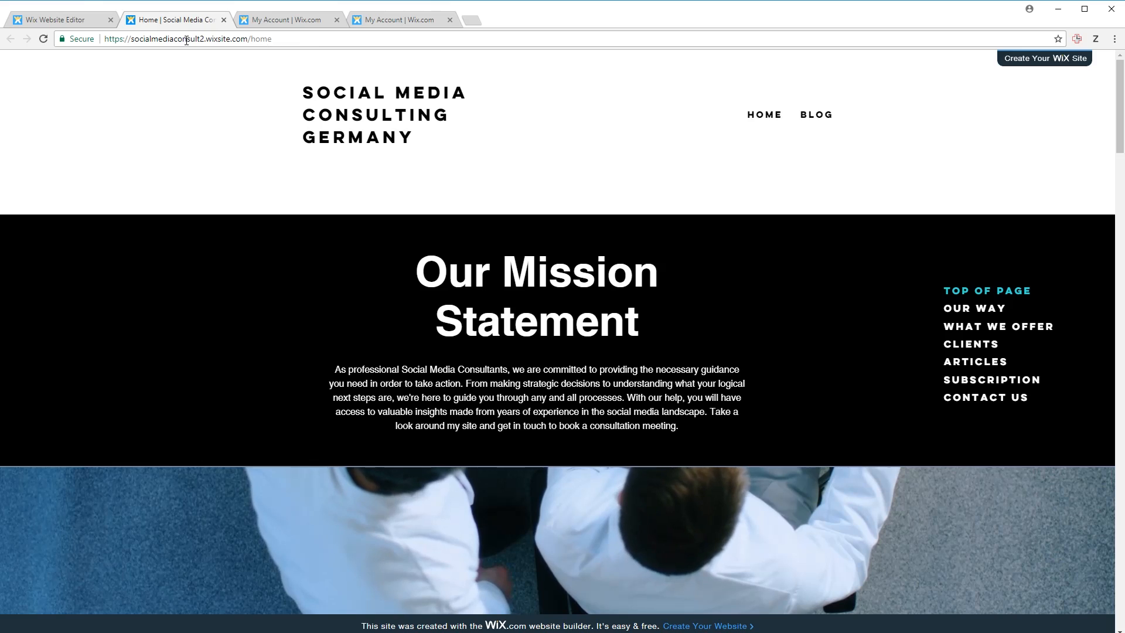
scroll(505, 146, "down", 4)
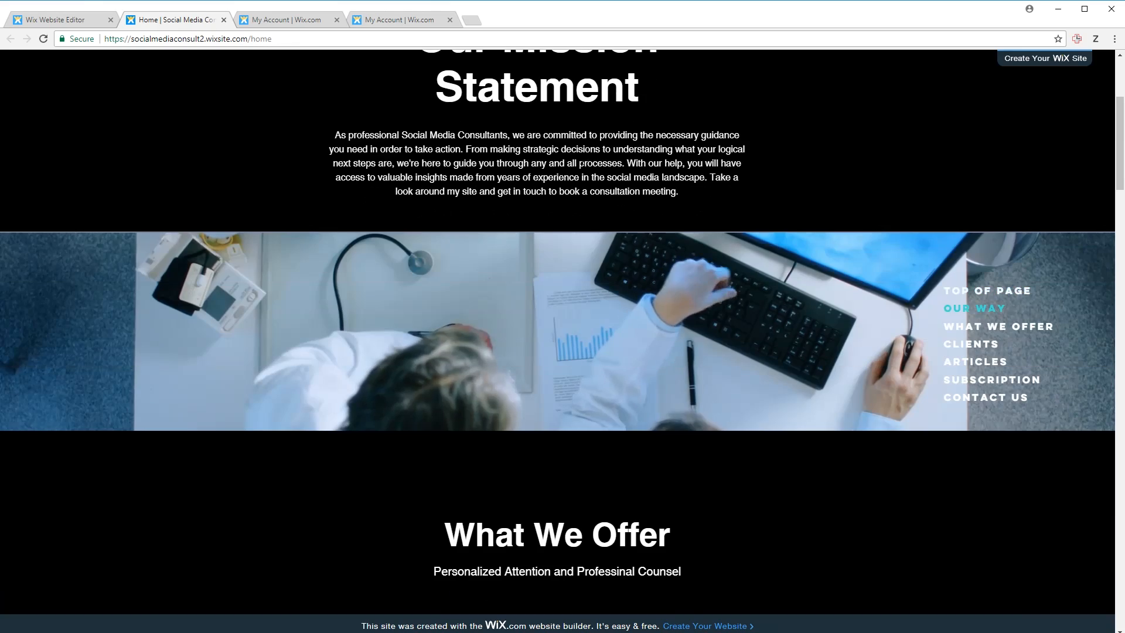
scroll(616, 205, "down", 20)
scroll(620, 208, "down", 20)
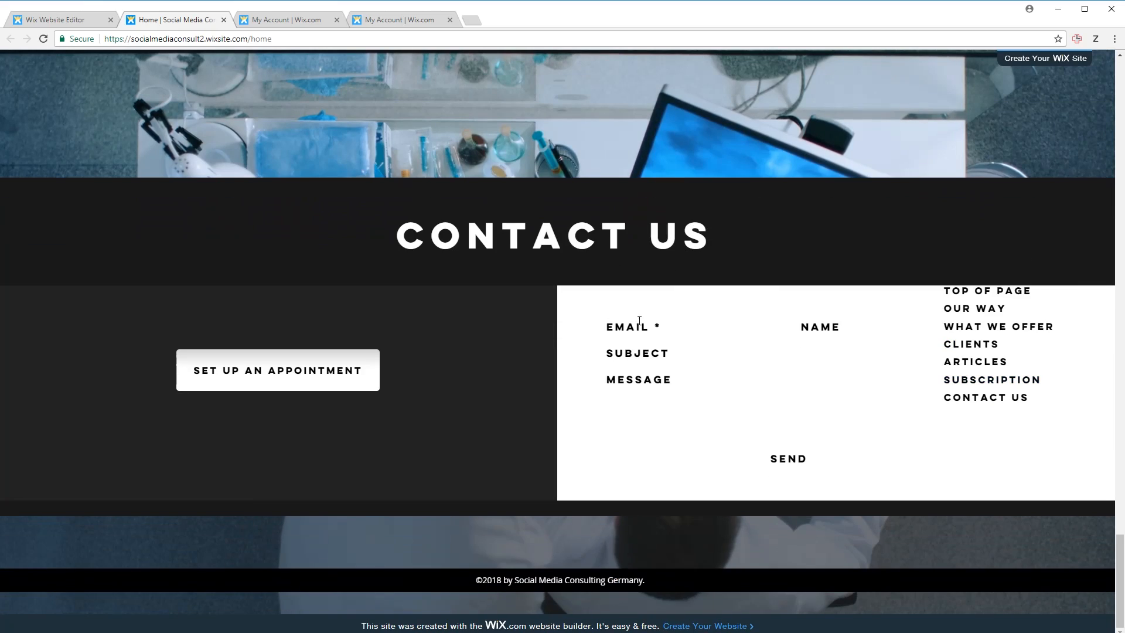
scroll(667, 328, "up", 15)
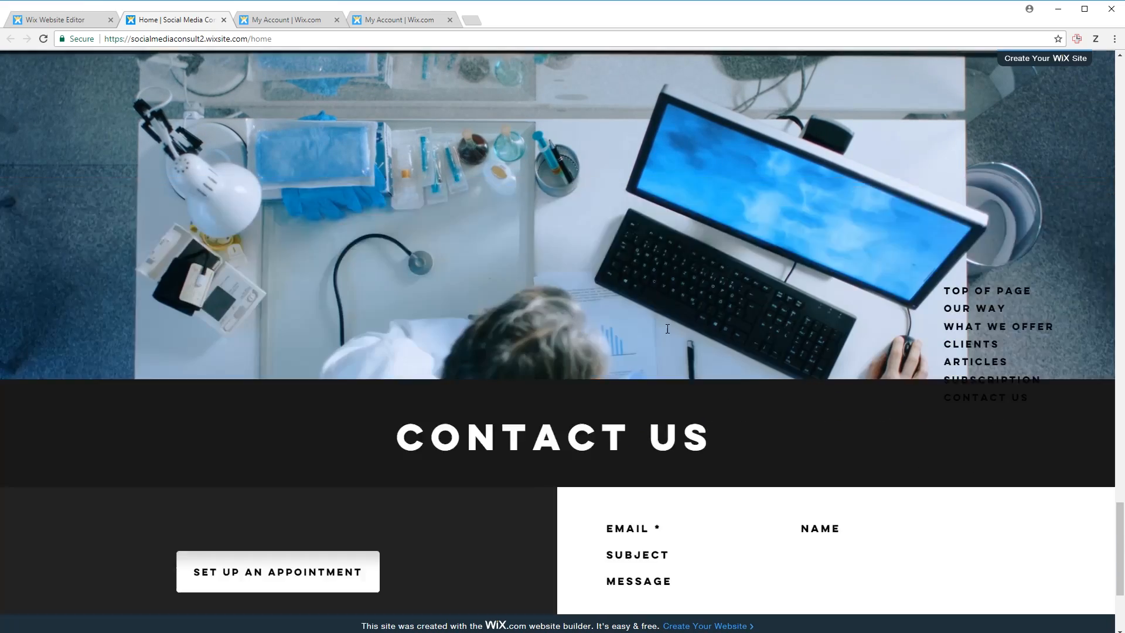
scroll(666, 333, "up", 20)
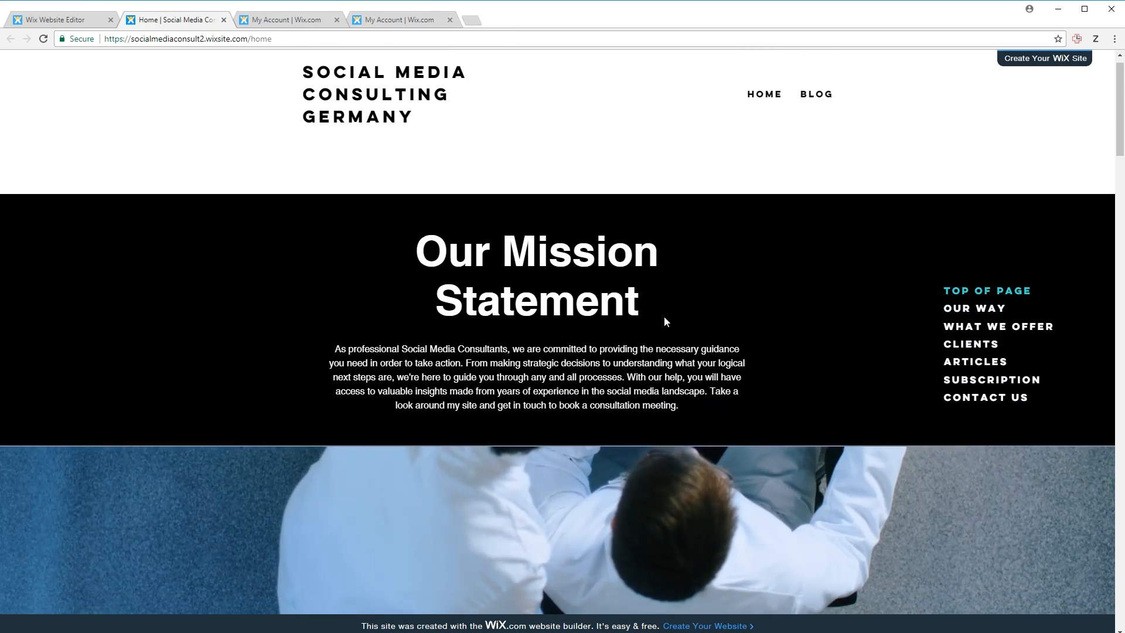
mouse_move(1010, 67)
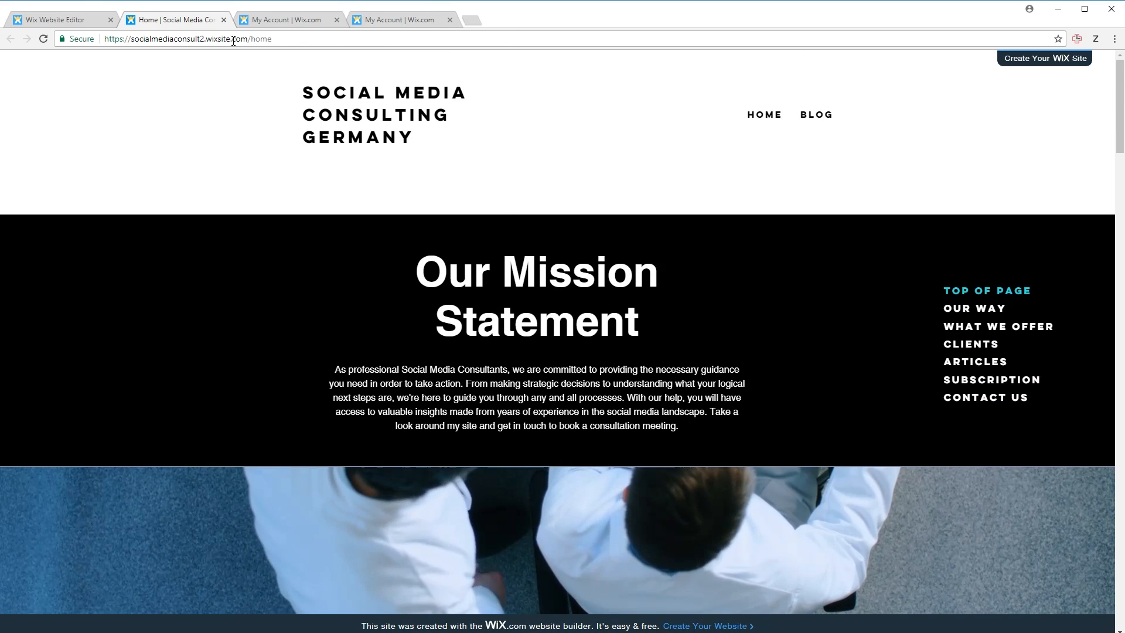
left_click(101, 38)
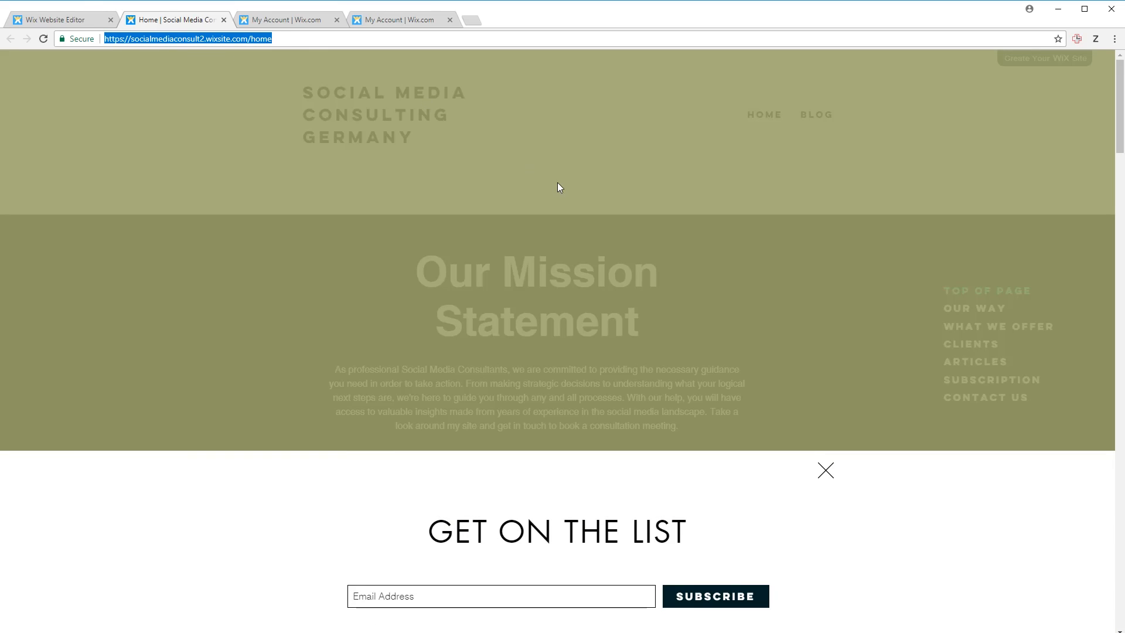
left_click(823, 470)
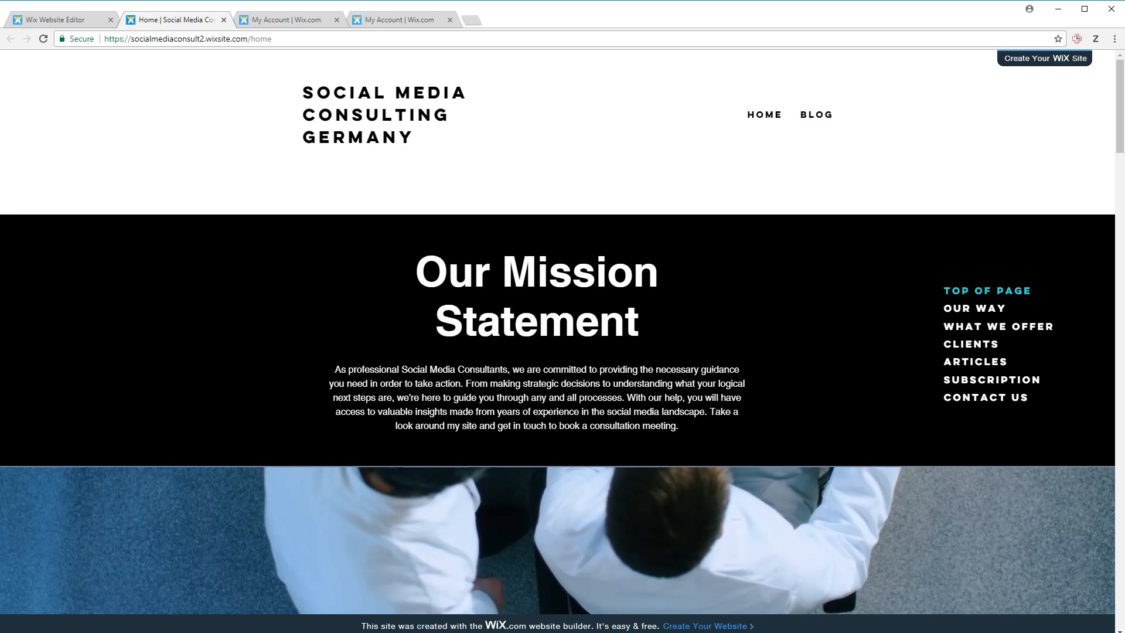
left_click(216, 41)
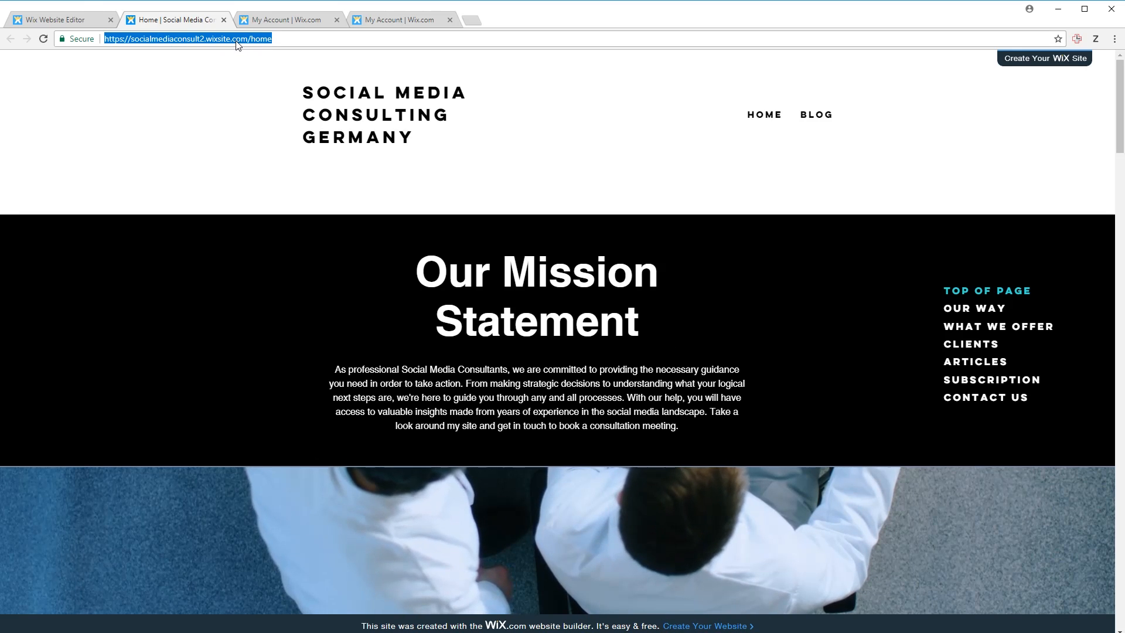
left_click(132, 38)
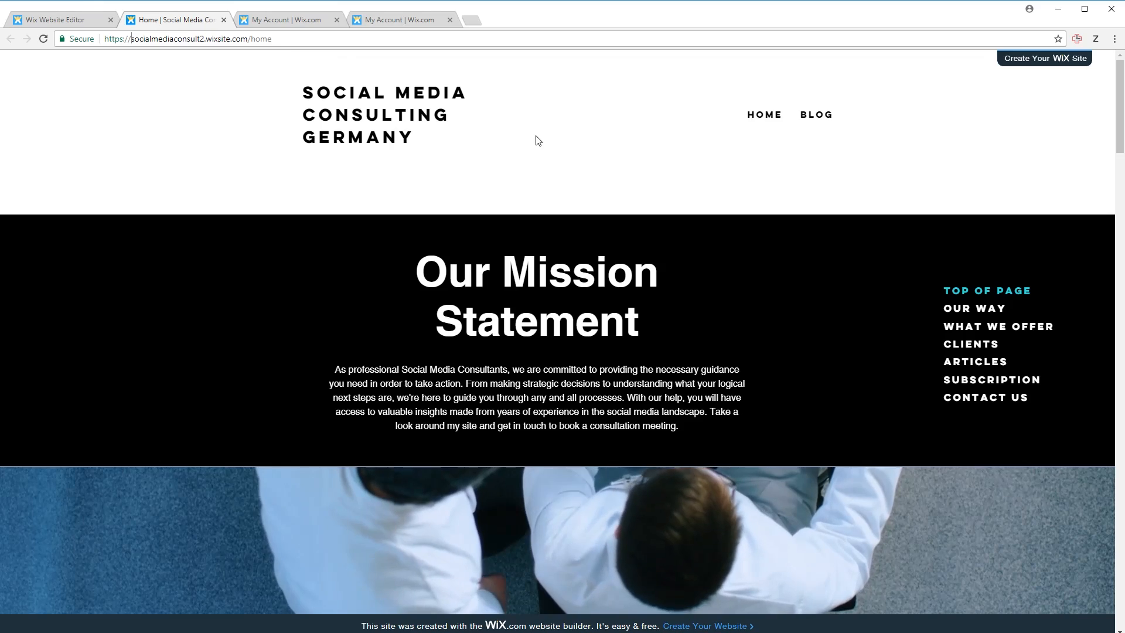
scroll(546, 165, "down", 1)
scroll(545, 165, "down", 15)
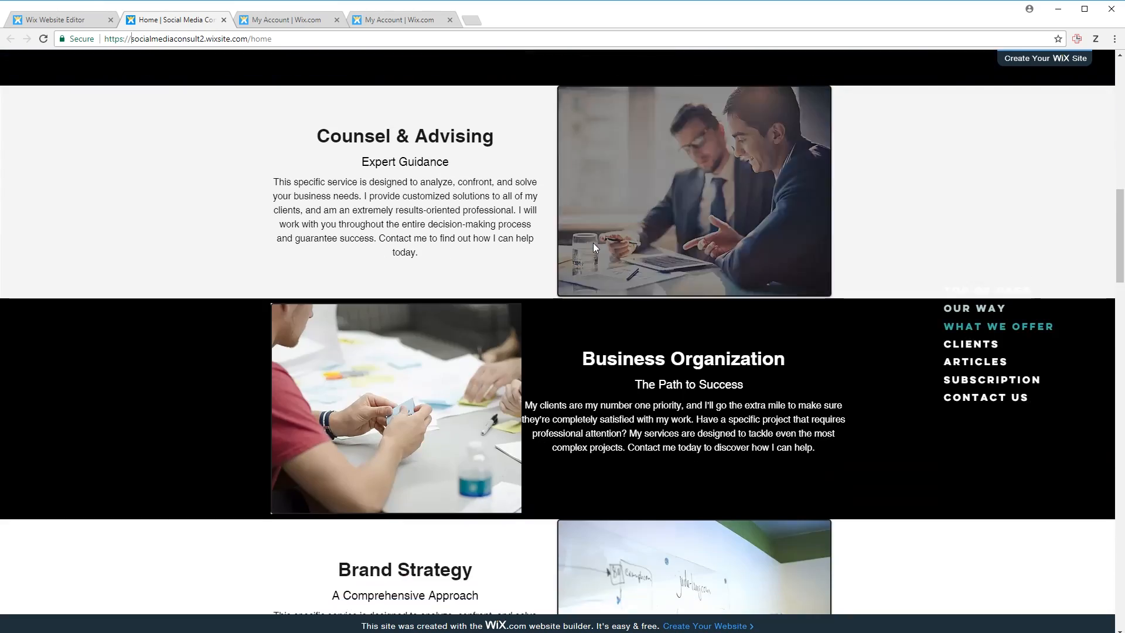
scroll(682, 154, "down", 5)
scroll(557, 287, "up", 15)
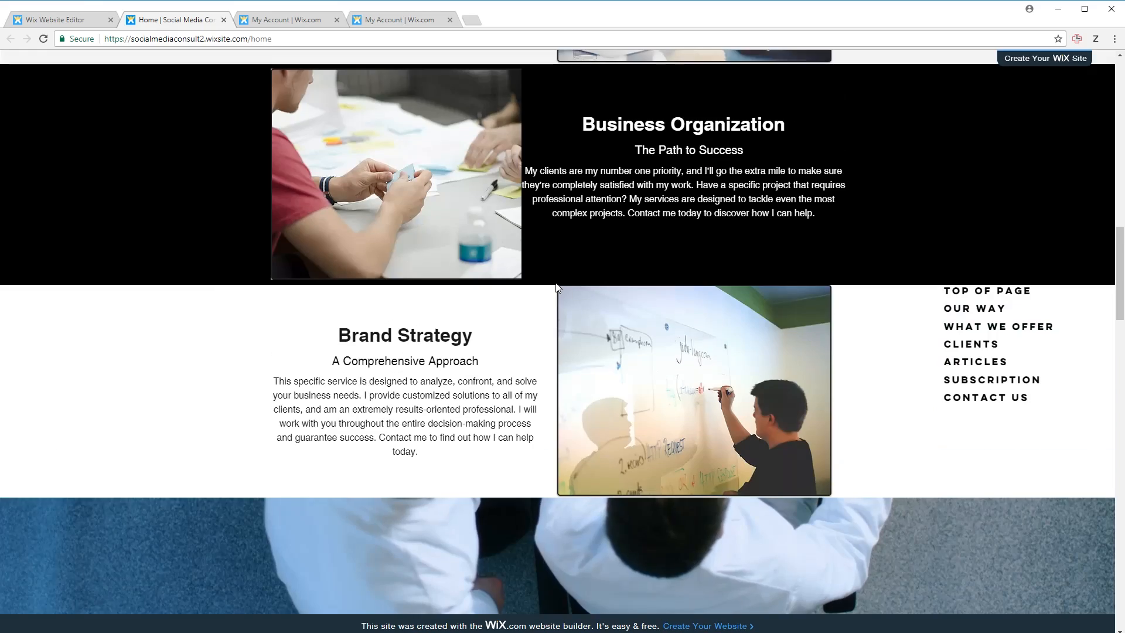
scroll(556, 287, "up", 10)
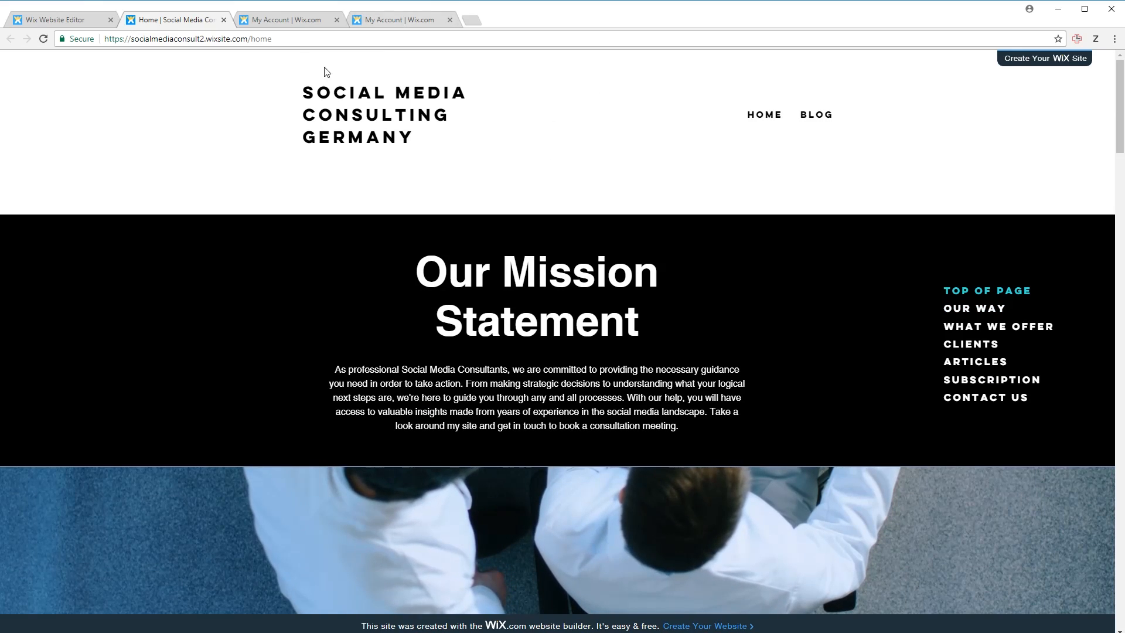
left_click(408, 22)
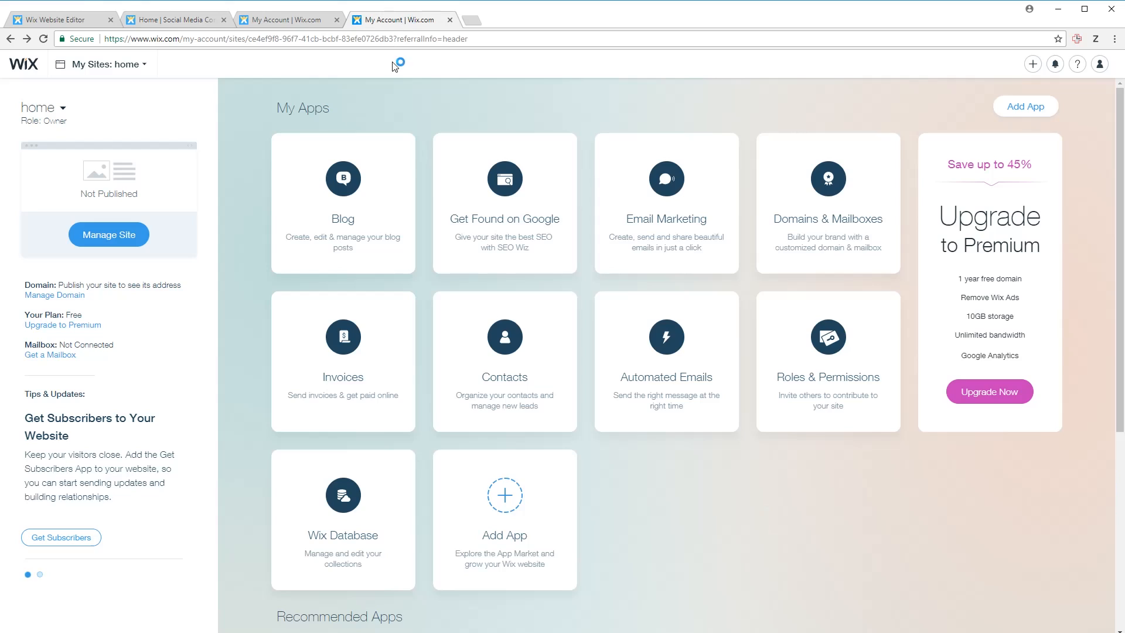
Step: Confirm in Site Settings the site is published on the Free plan, view it live, return to editor
left_click(125, 241)
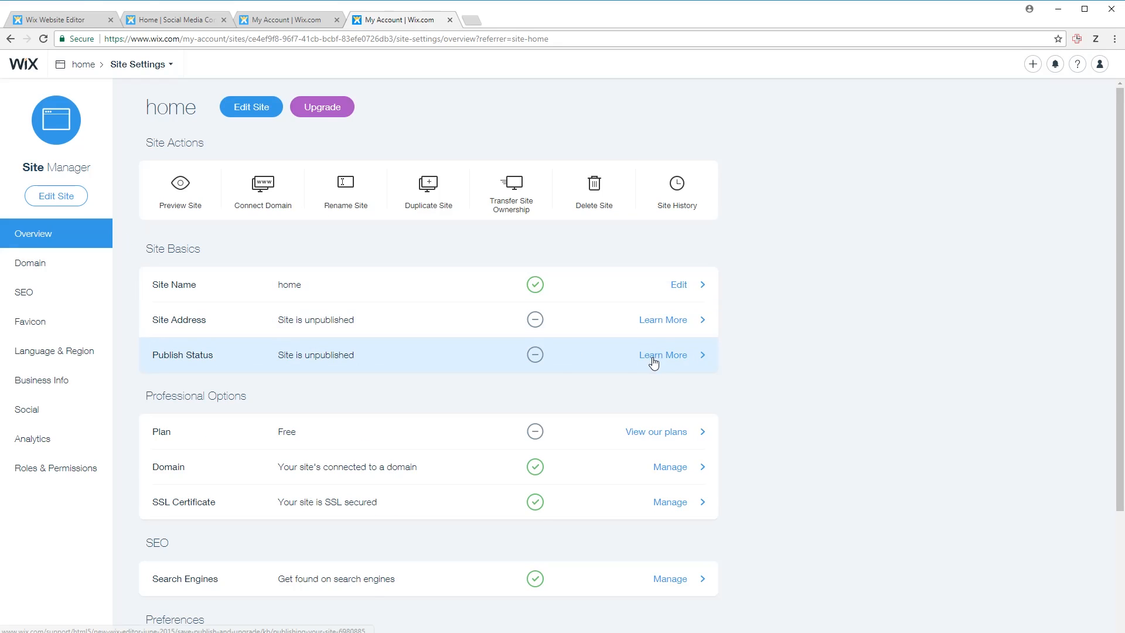
key("alt+Left")
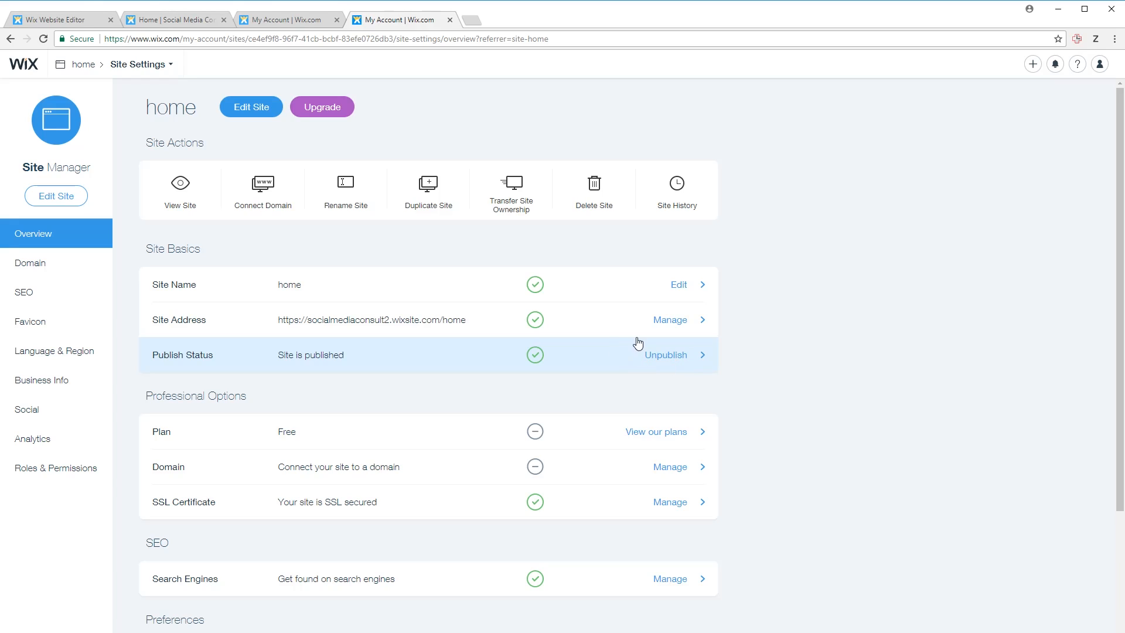
left_click(161, 23)
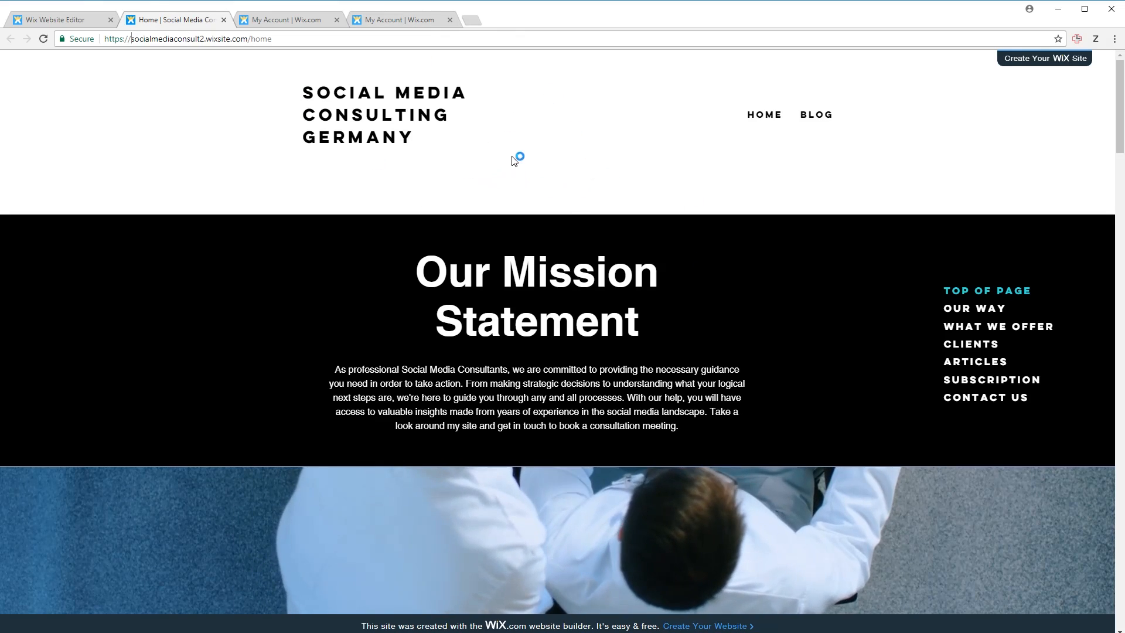
left_click(65, 21)
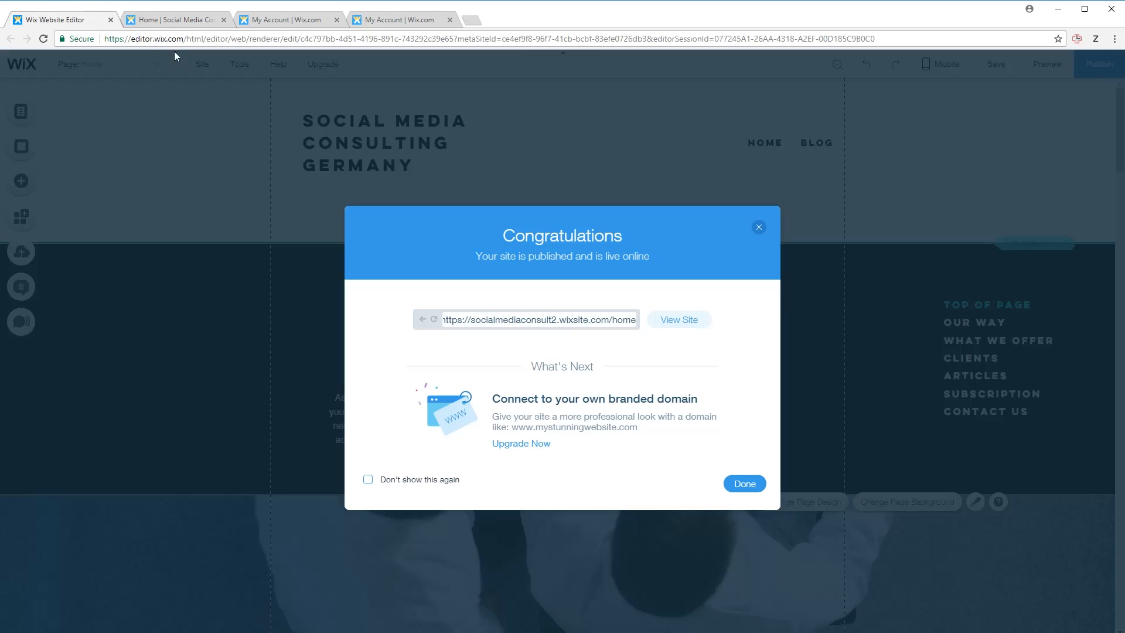
Step: From the home site dashboard, choose Upgrade Now to compare VIP, eCommerce, Unlimited, Combo and Connect Domain plans
left_click(759, 227)
mouse_move(320, 71)
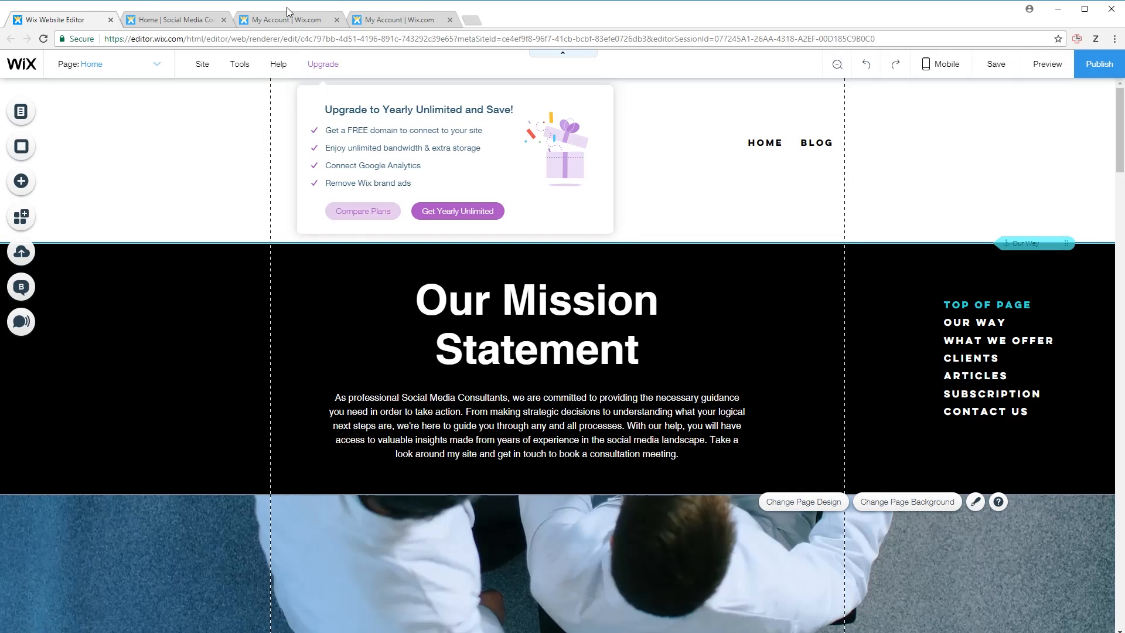
left_click(382, 22)
left_click(82, 64)
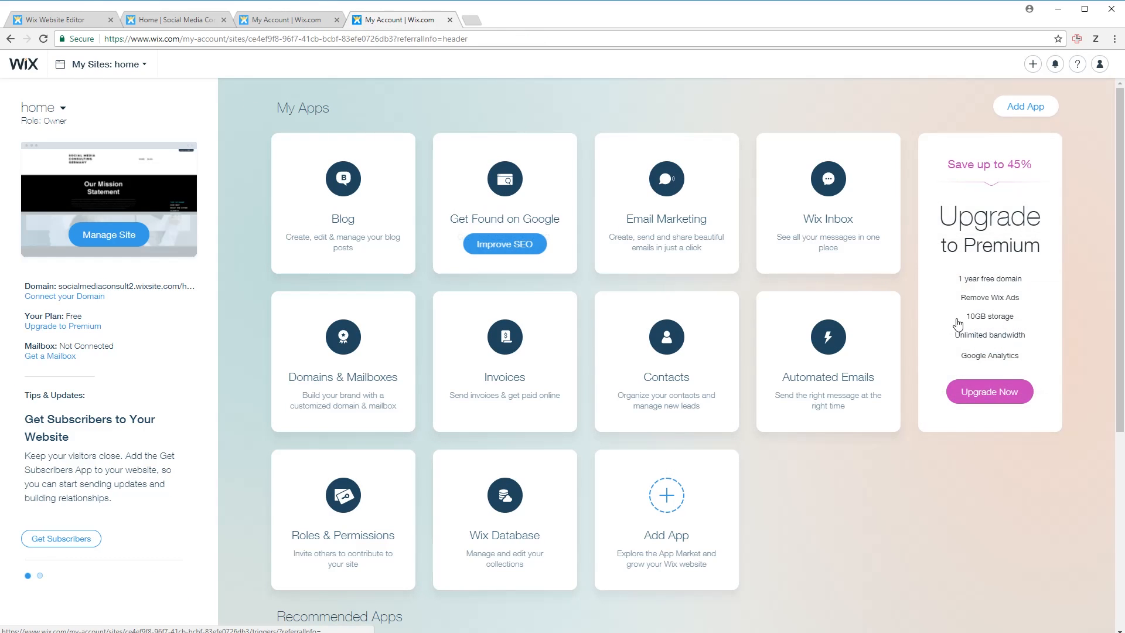
left_click(997, 393)
scroll(352, 257, "down", 1)
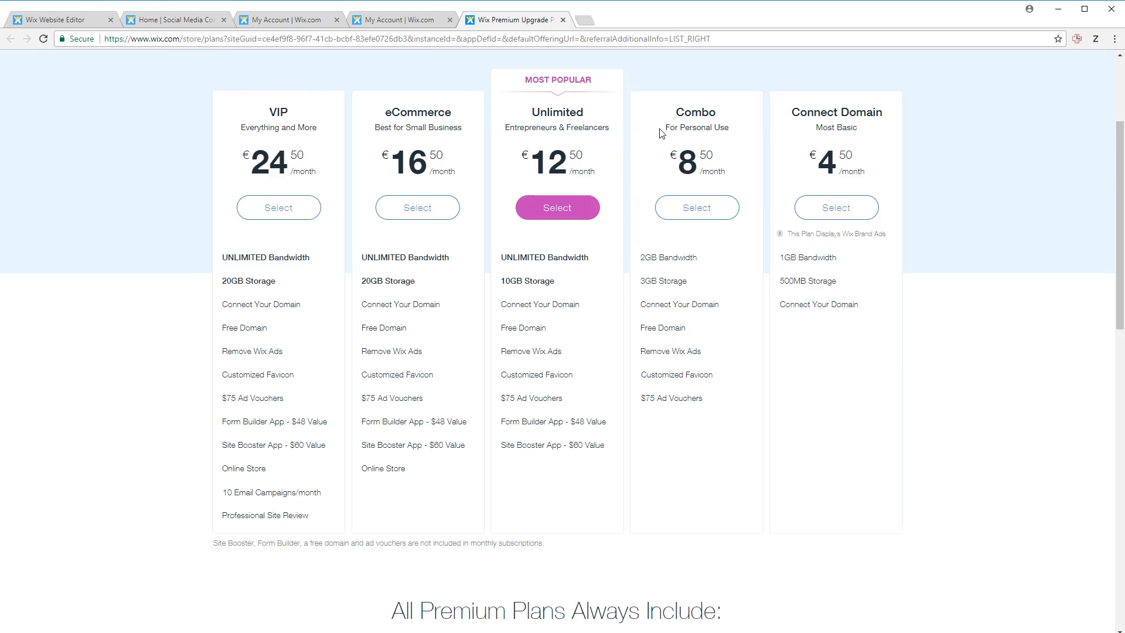
Step: Scroll the Premium plan comparison and read the first feature tooltips
left_click_drag(666, 129, 729, 129)
left_click(729, 131)
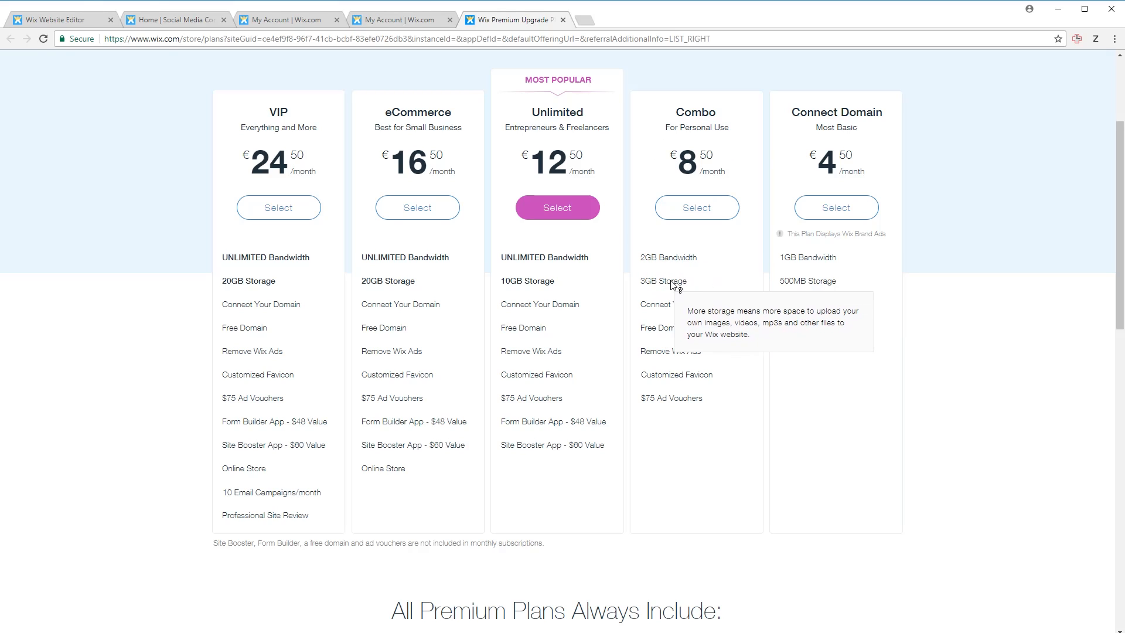
mouse_move(680, 310)
mouse_move(678, 335)
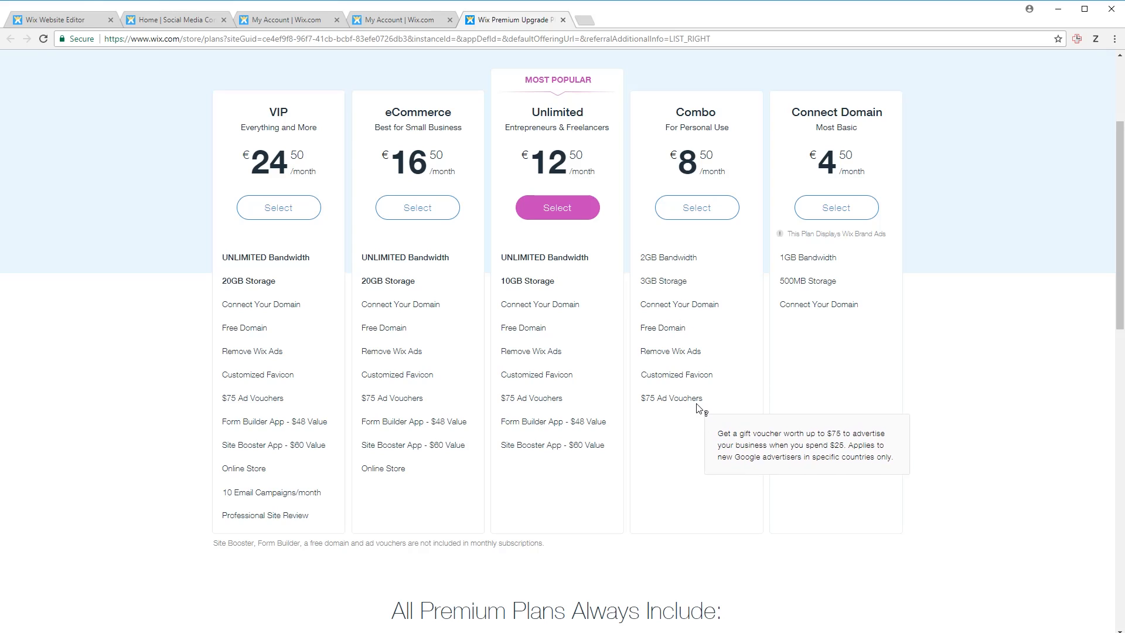
mouse_move(662, 356)
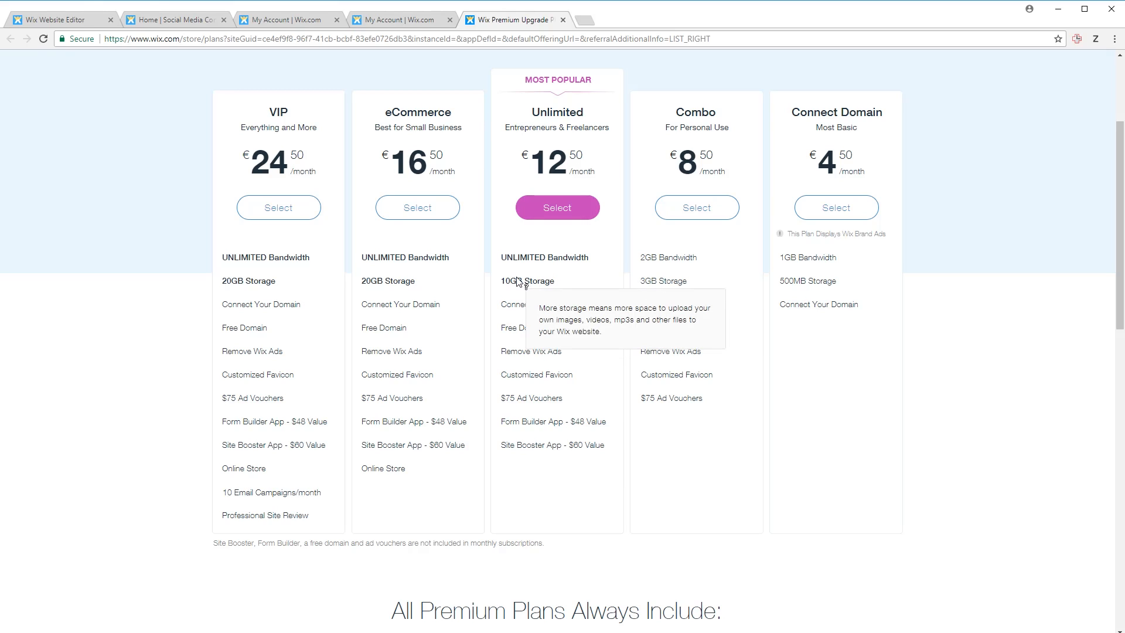
Step: Read the remaining feature tooltips and settle on the Unlimited plan's yearly €12.50-per-month option
mouse_move(541, 260)
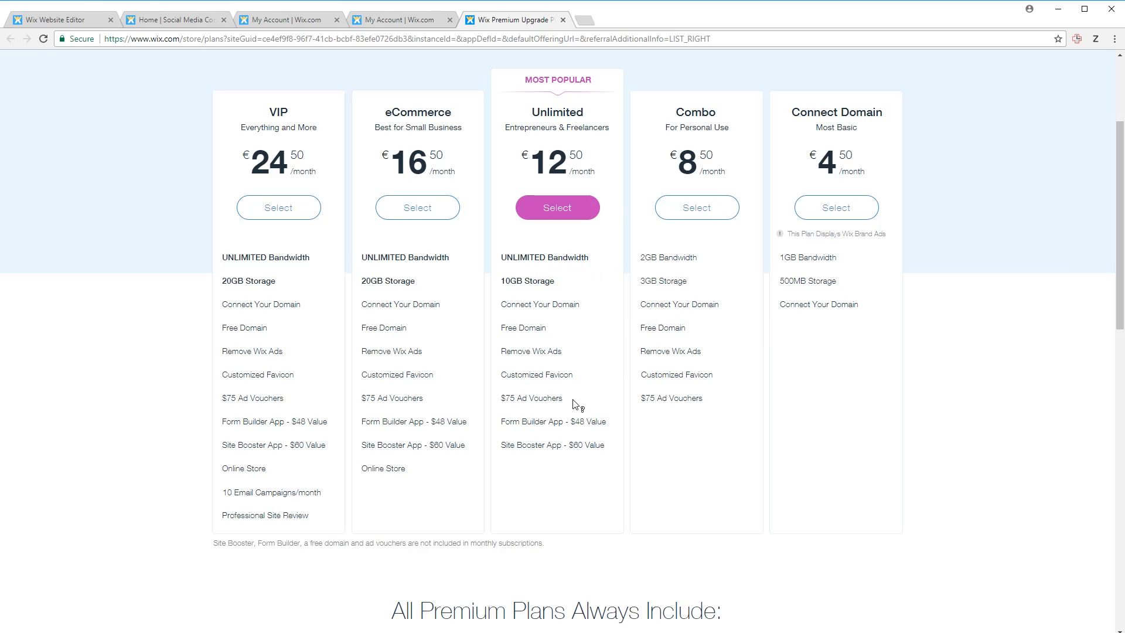
mouse_move(537, 346)
mouse_move(542, 430)
mouse_move(459, 301)
mouse_move(401, 473)
mouse_move(281, 519)
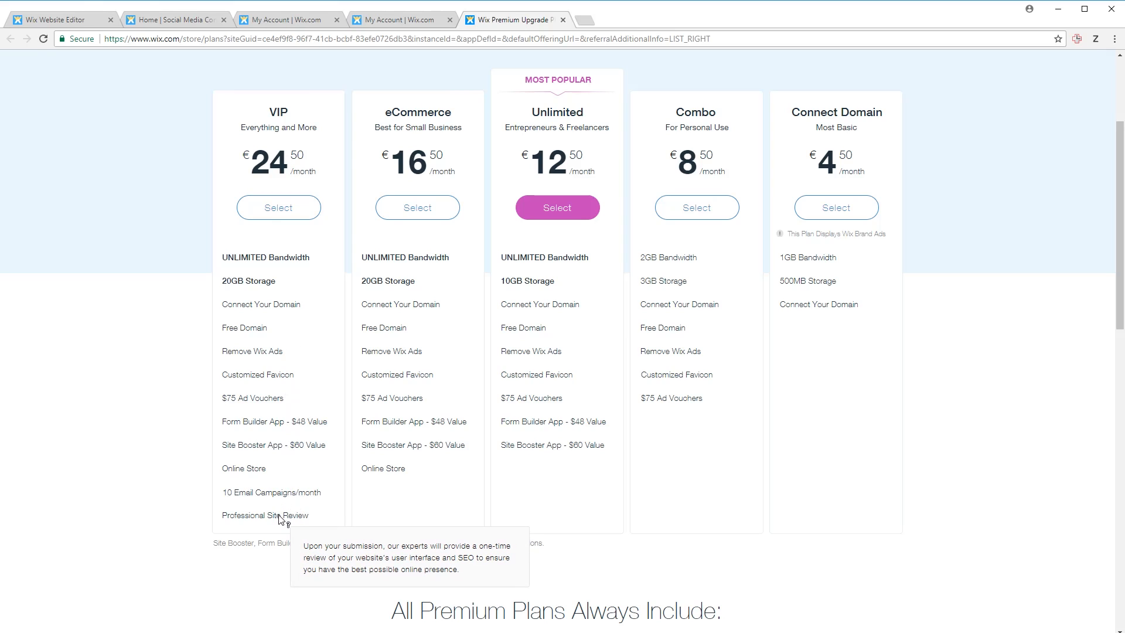
mouse_move(270, 500)
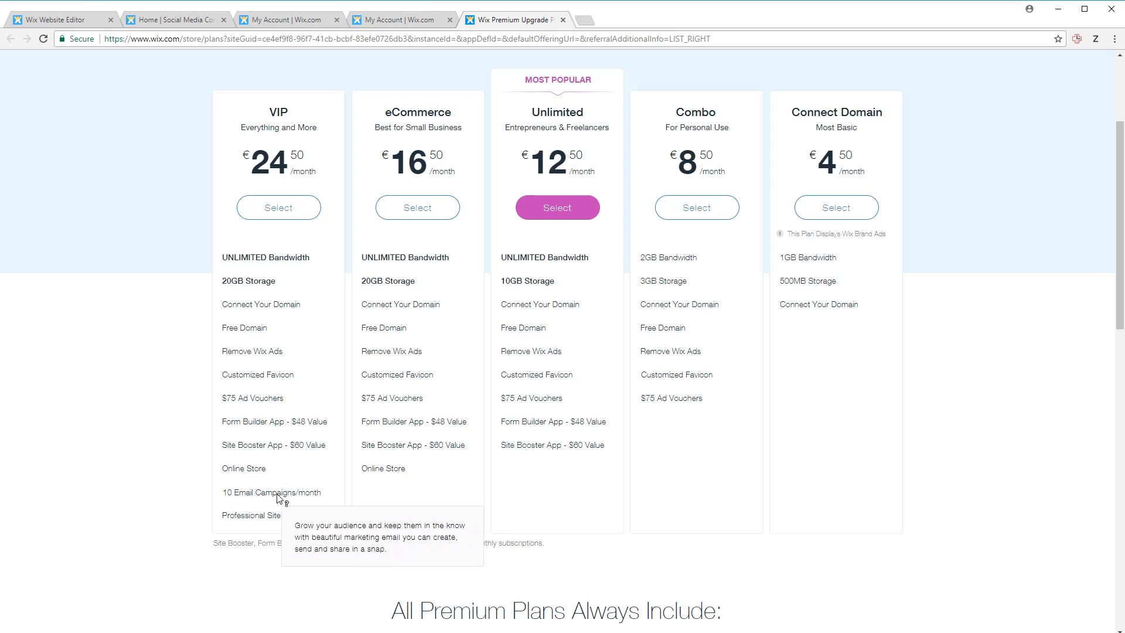
mouse_move(243, 474)
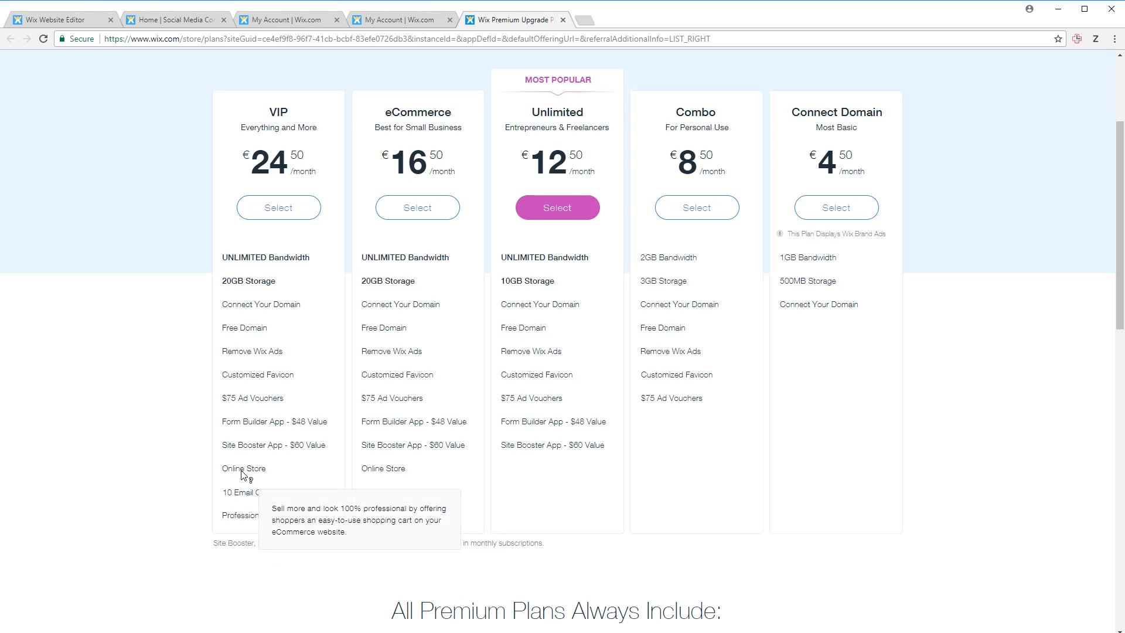
mouse_move(254, 290)
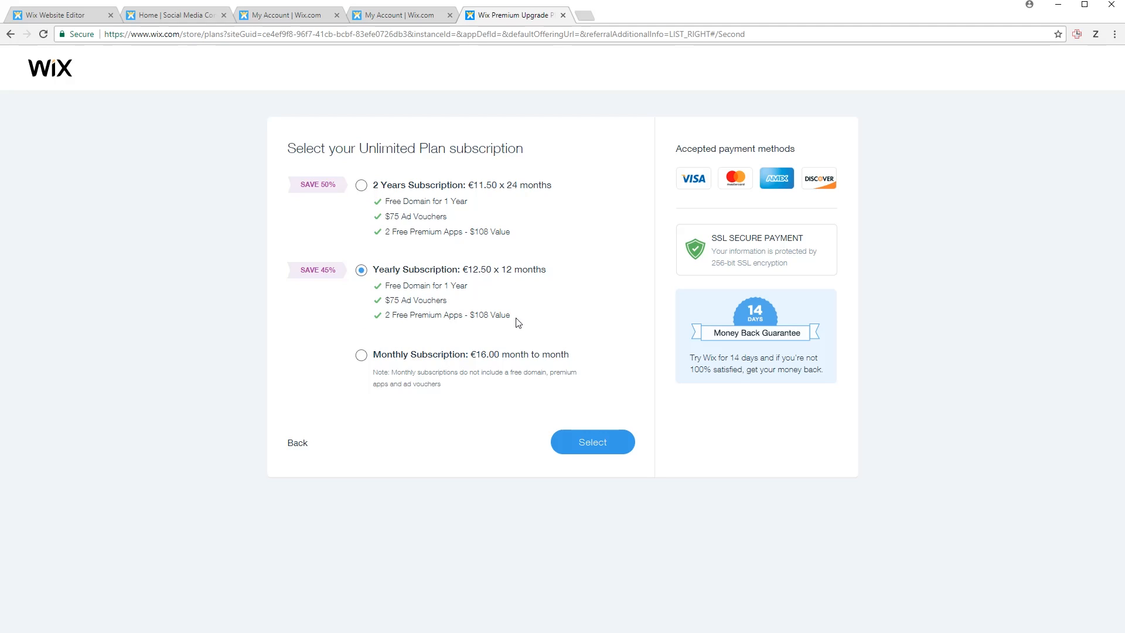
Step: Buy the yearly Unlimited plan by card, totalling €178.50 including €28.50 VAT
left_click(584, 444)
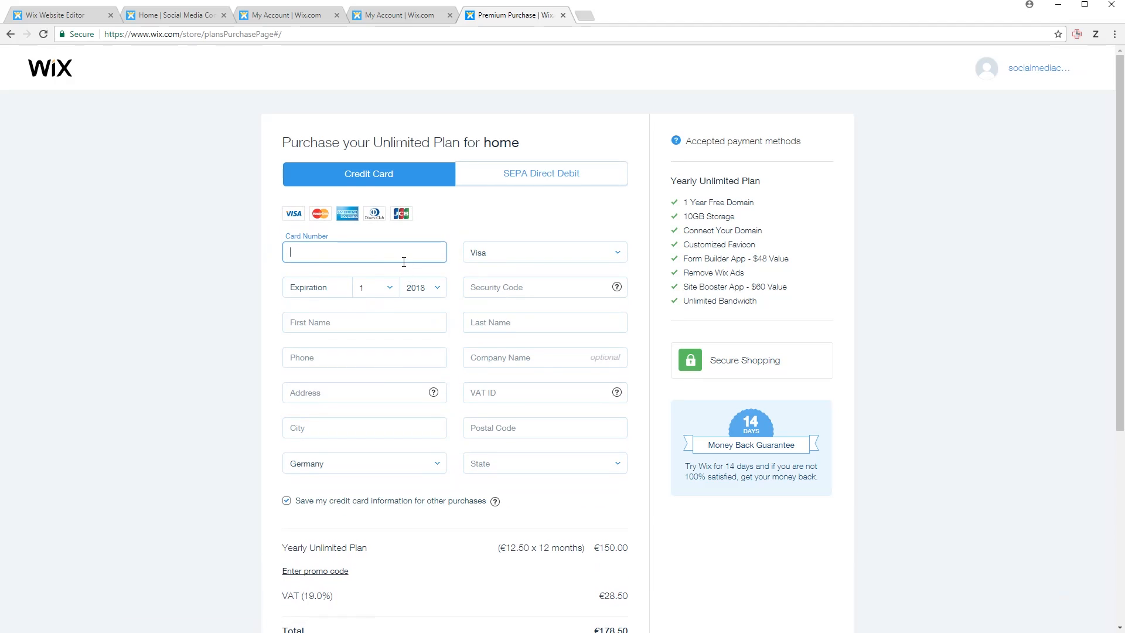
scroll(404, 262, "down", 2)
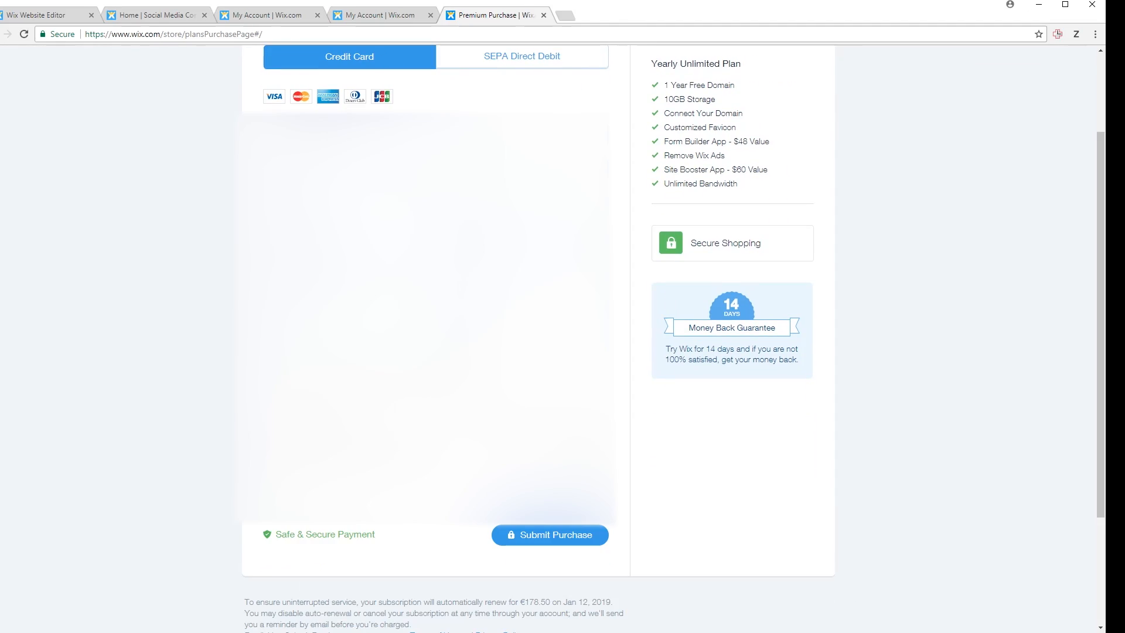
left_click(564, 536)
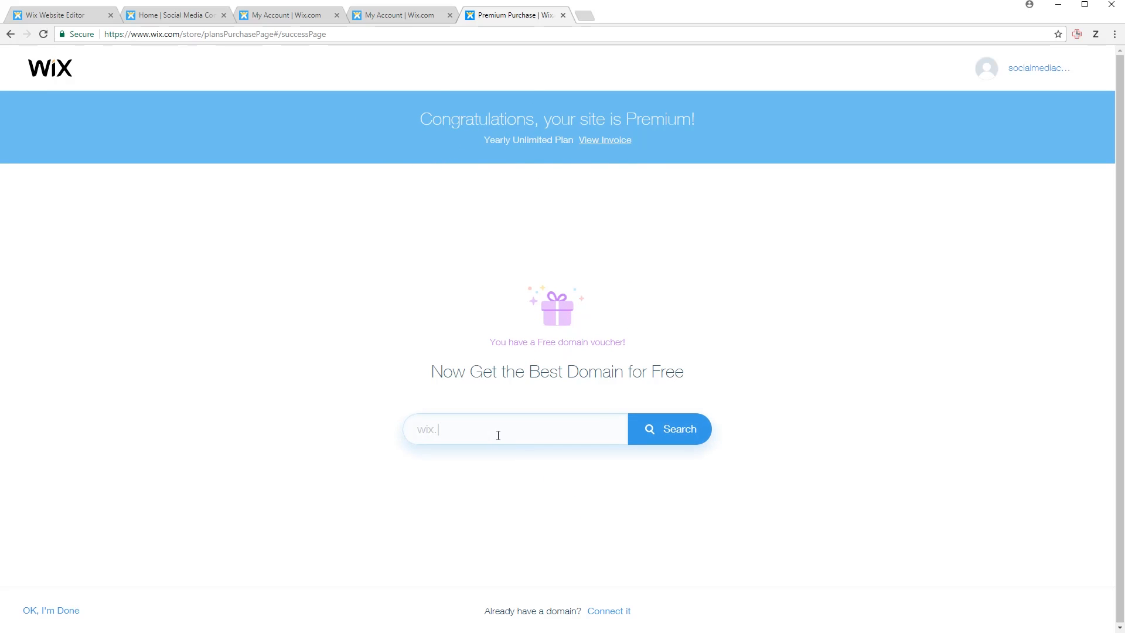
Step: Search for socialmediaconsultinggermany.com and claim it with the free domain voucher
left_click(437, 435)
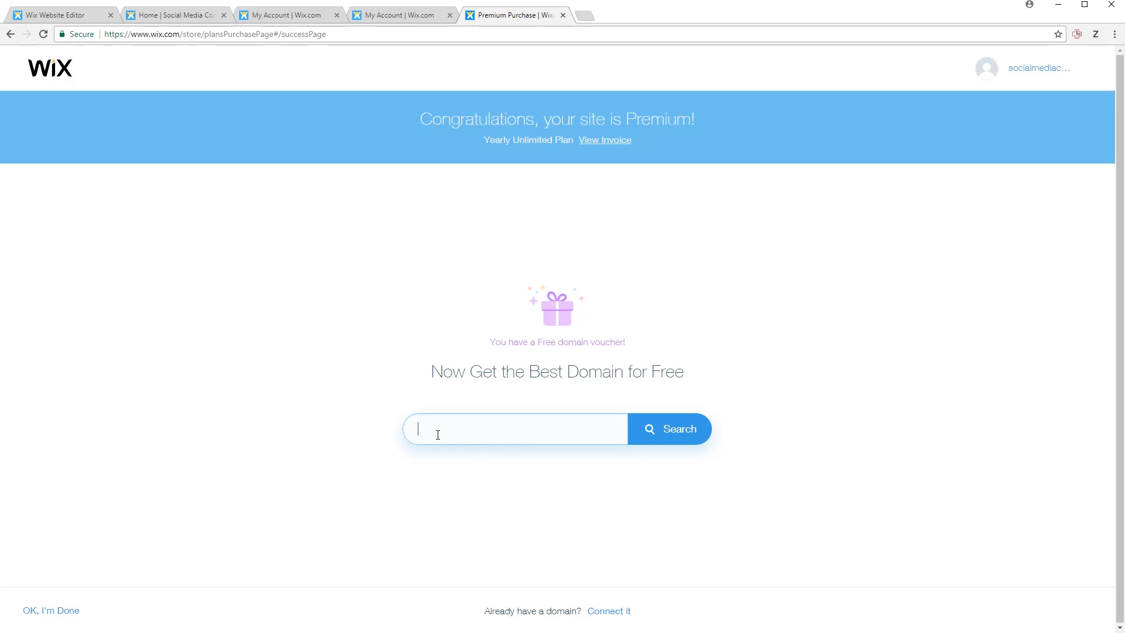
type("socialmediaconsultinggermany")
key("Return")
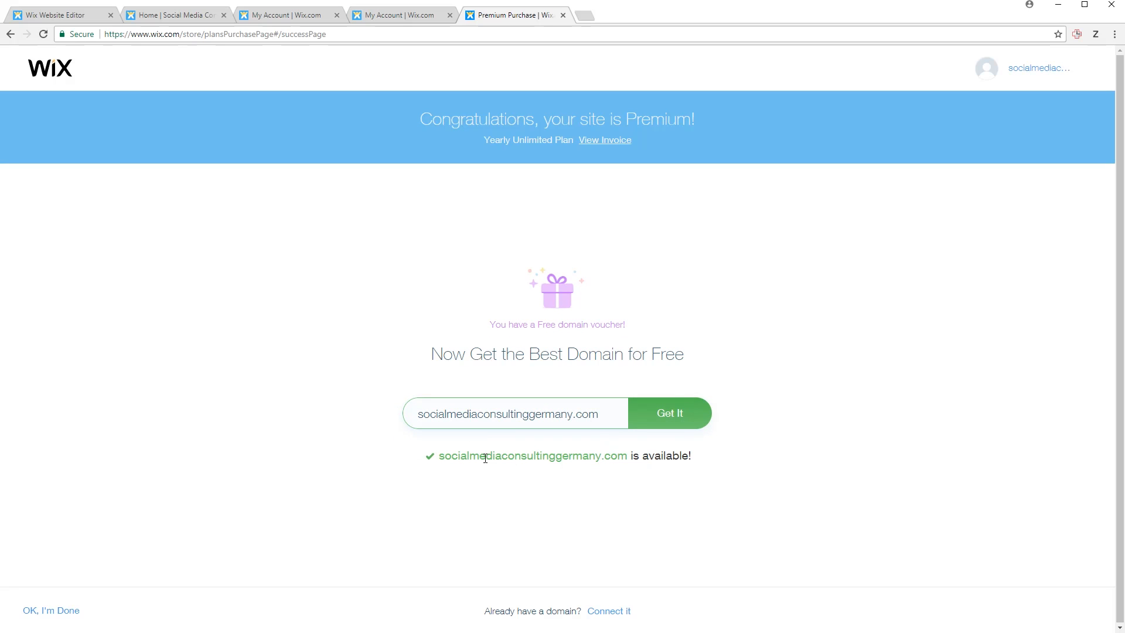
left_click(671, 423)
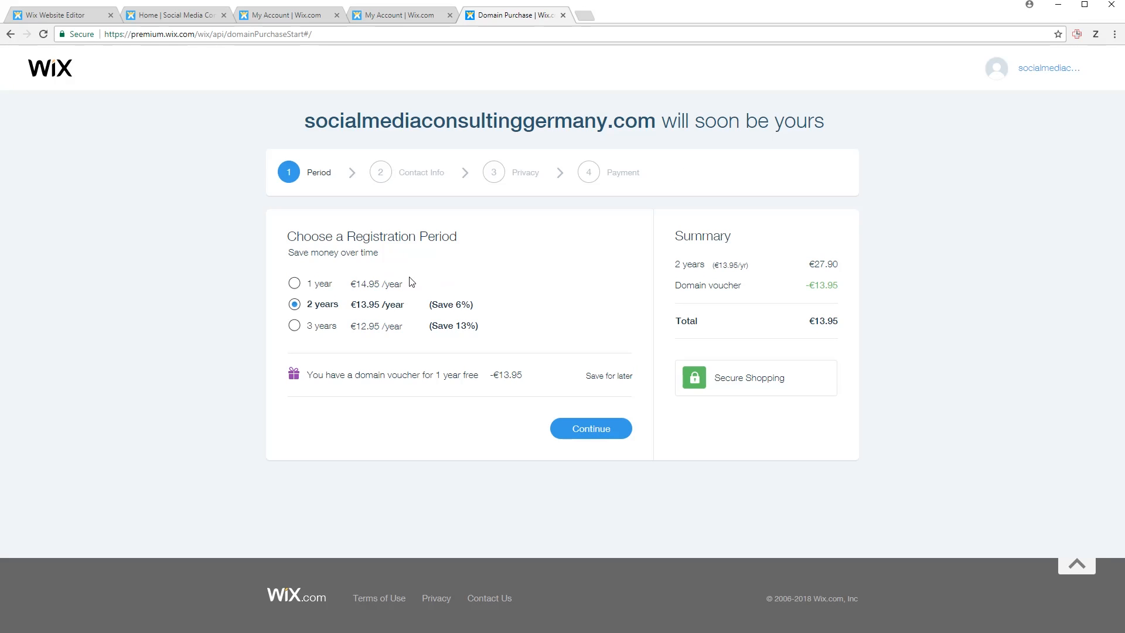
Step: Choose a 1-year registration for socialmediaconsultinggermany.com after comparing the 2-year price
left_click(294, 285)
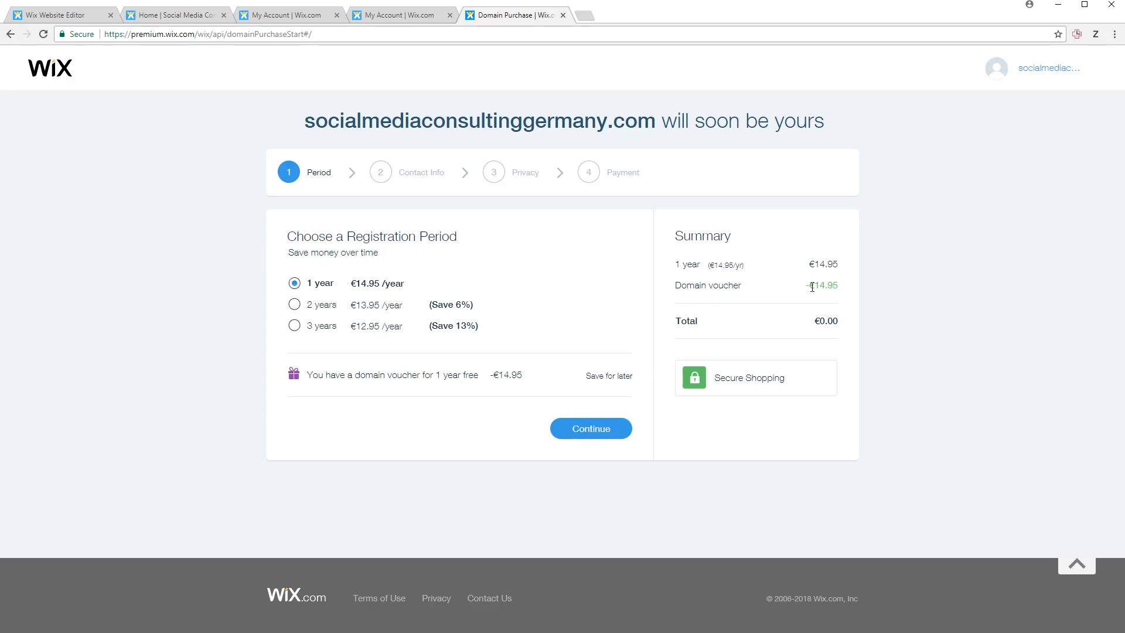
left_click(295, 304)
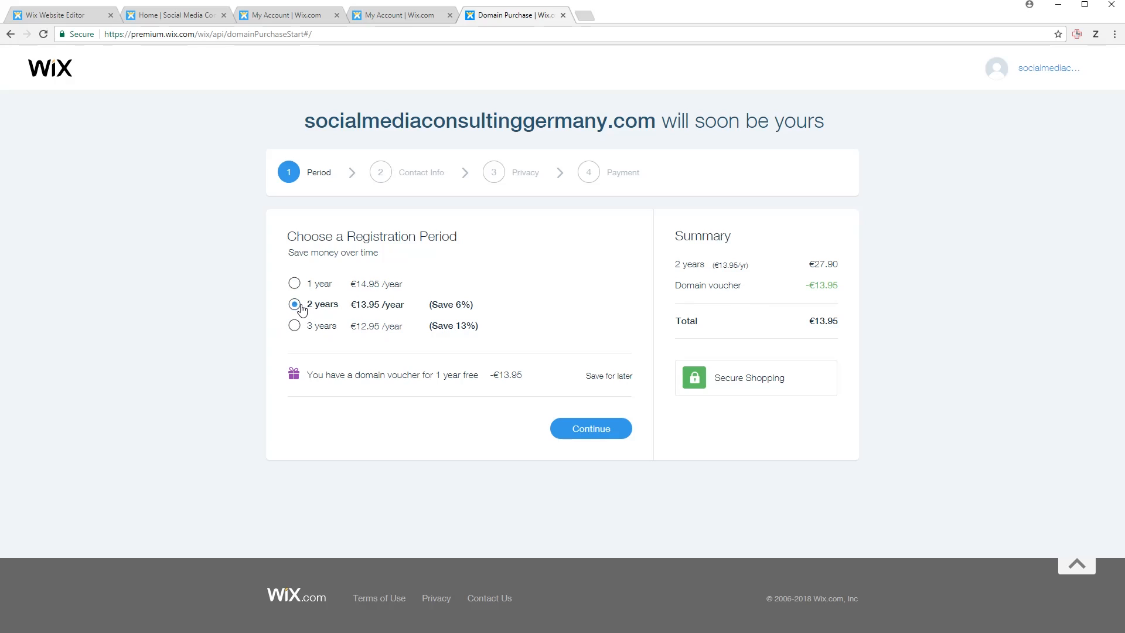
left_click(295, 283)
left_click(593, 428)
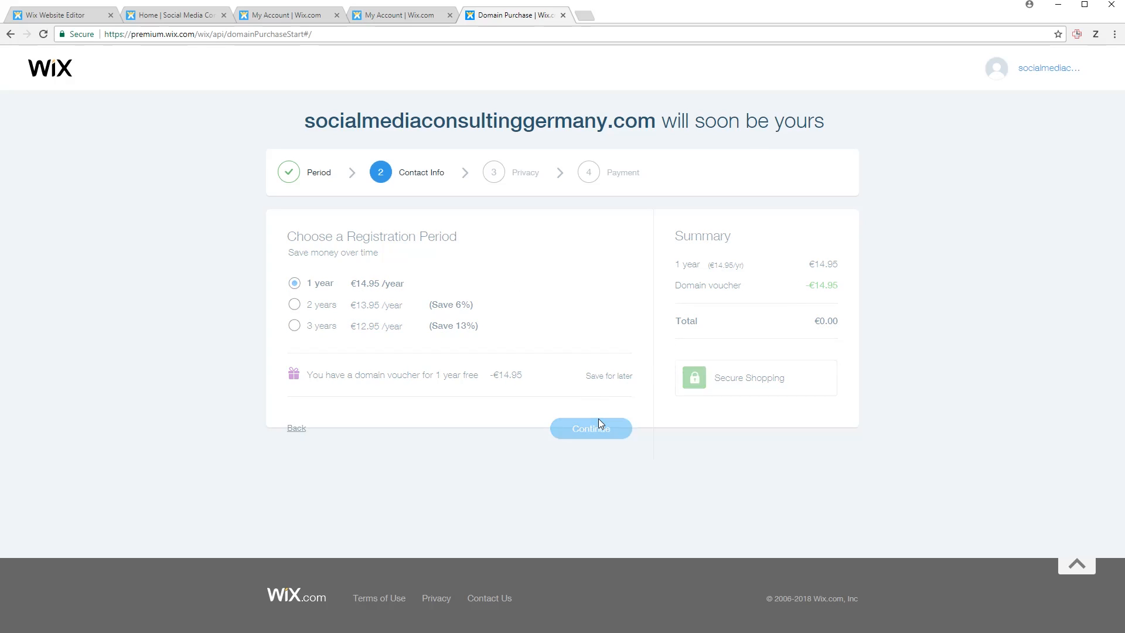
Step: Fill in the domain owner's contact details
scroll(457, 288, "down", 3)
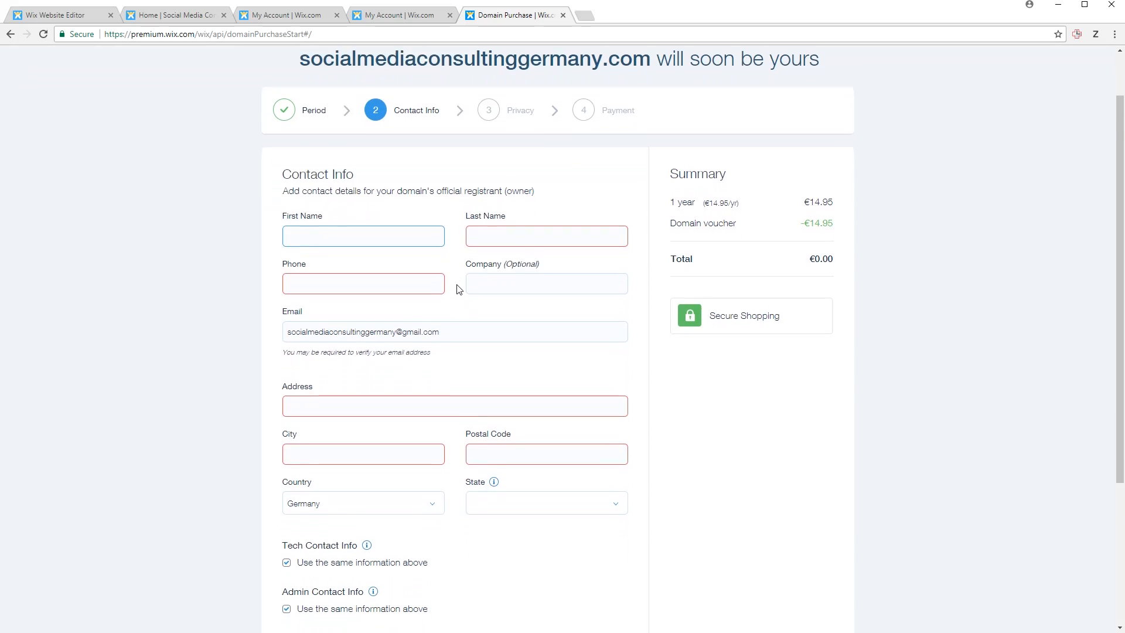
scroll(458, 284, "down", 1)
scroll(427, 231, "up", 1)
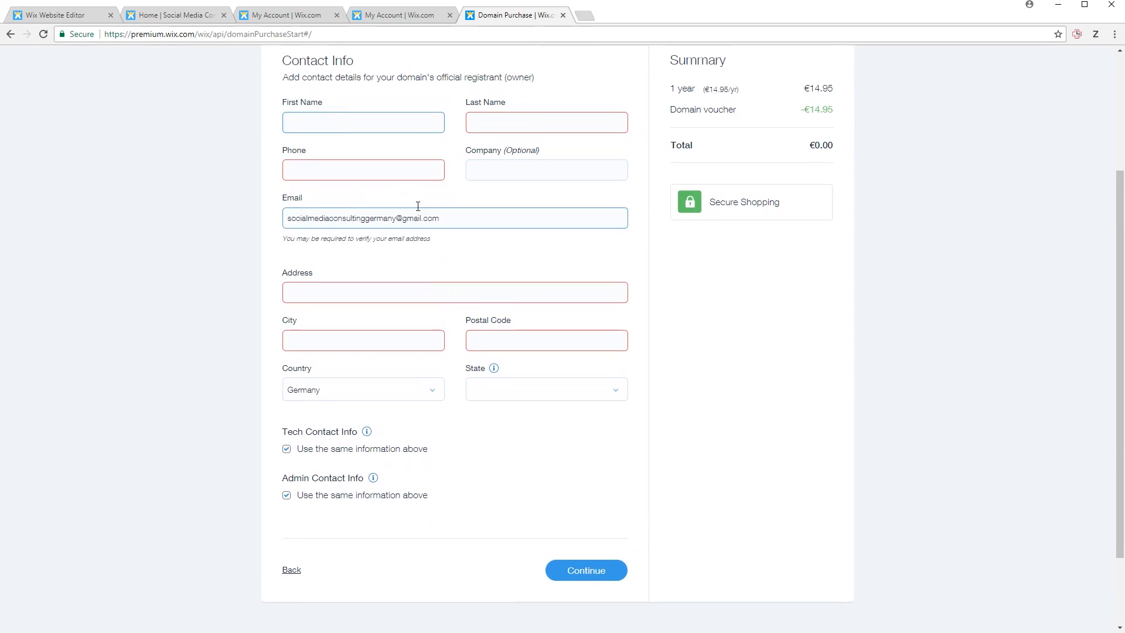
left_click(383, 129)
scroll(383, 130, "down", 2)
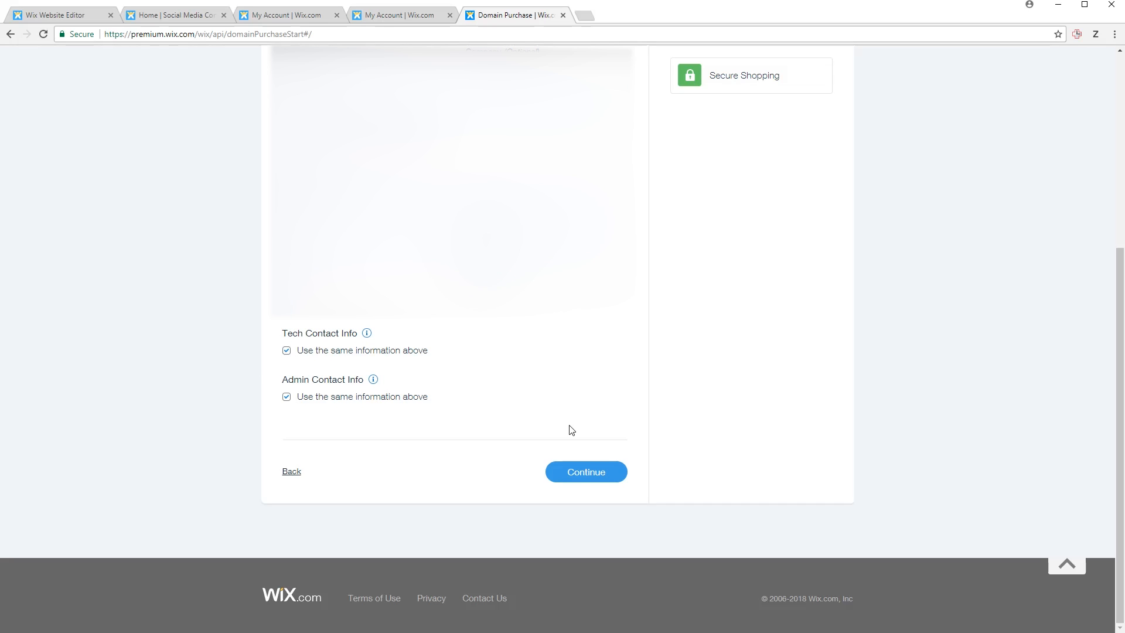
left_click(587, 469)
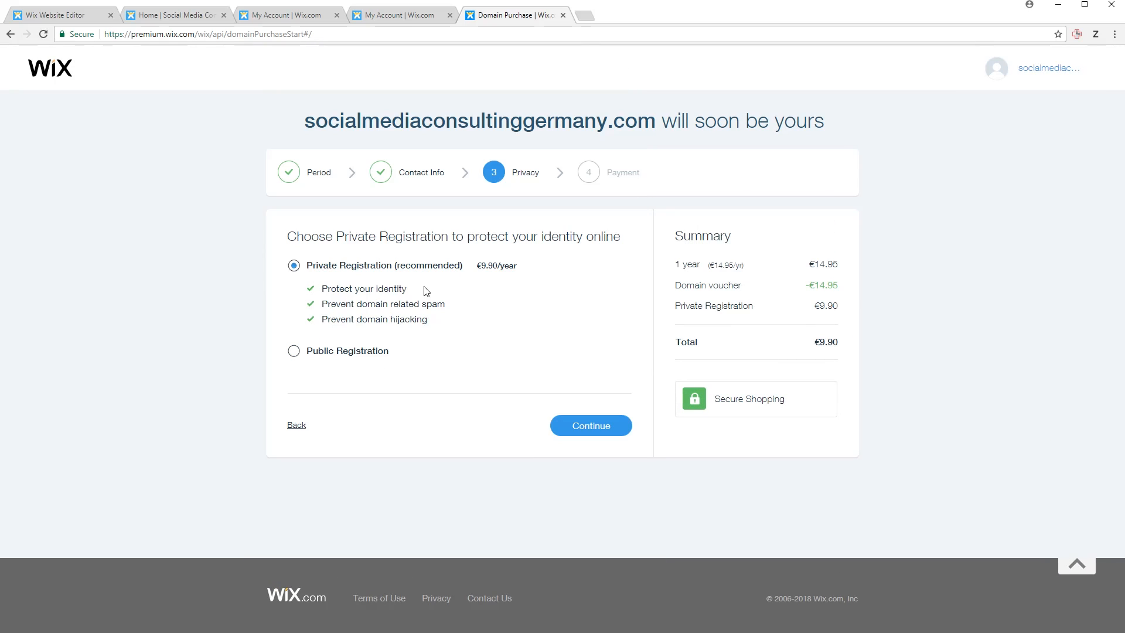
Step: Select private registration, submit the domain payment, return to My Sites, and open a blank tab
left_click(325, 352)
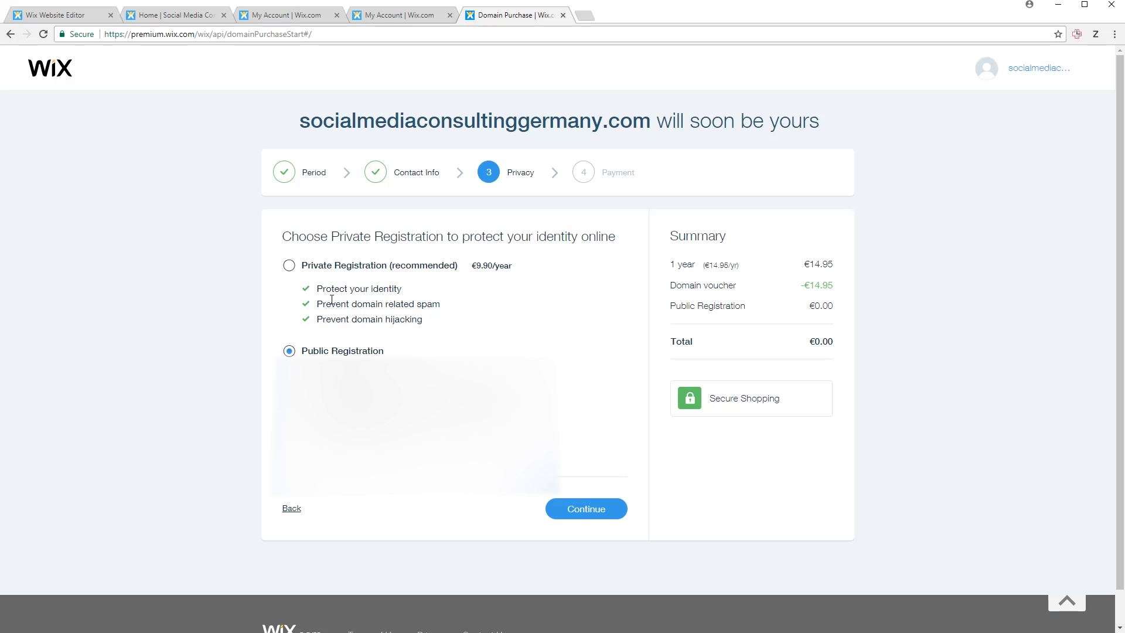
left_click(331, 266)
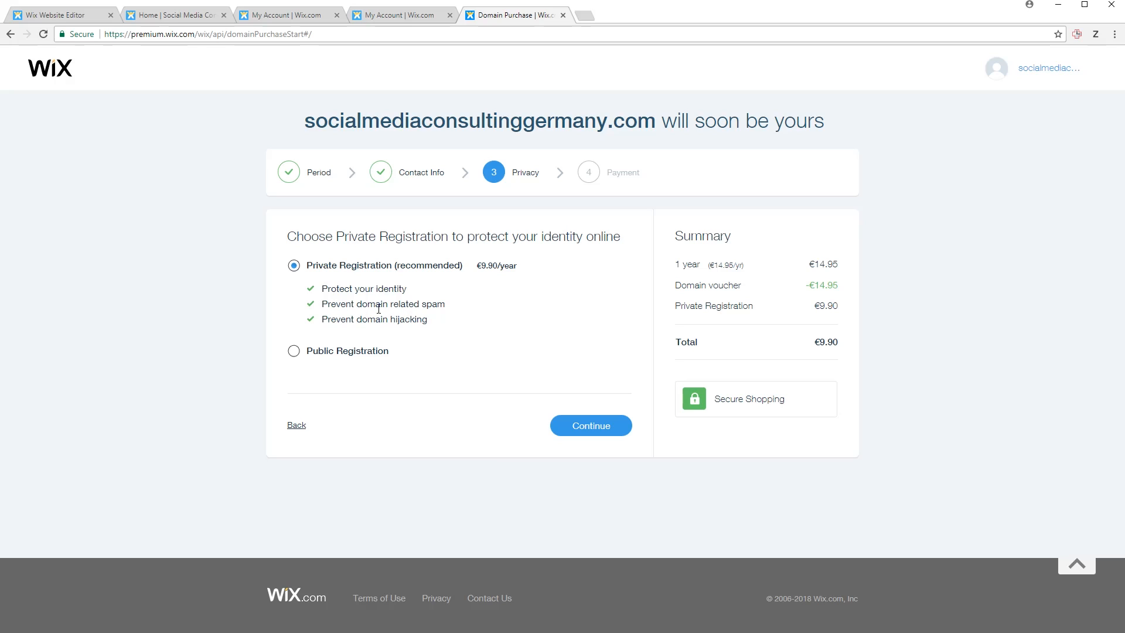
left_click(580, 429)
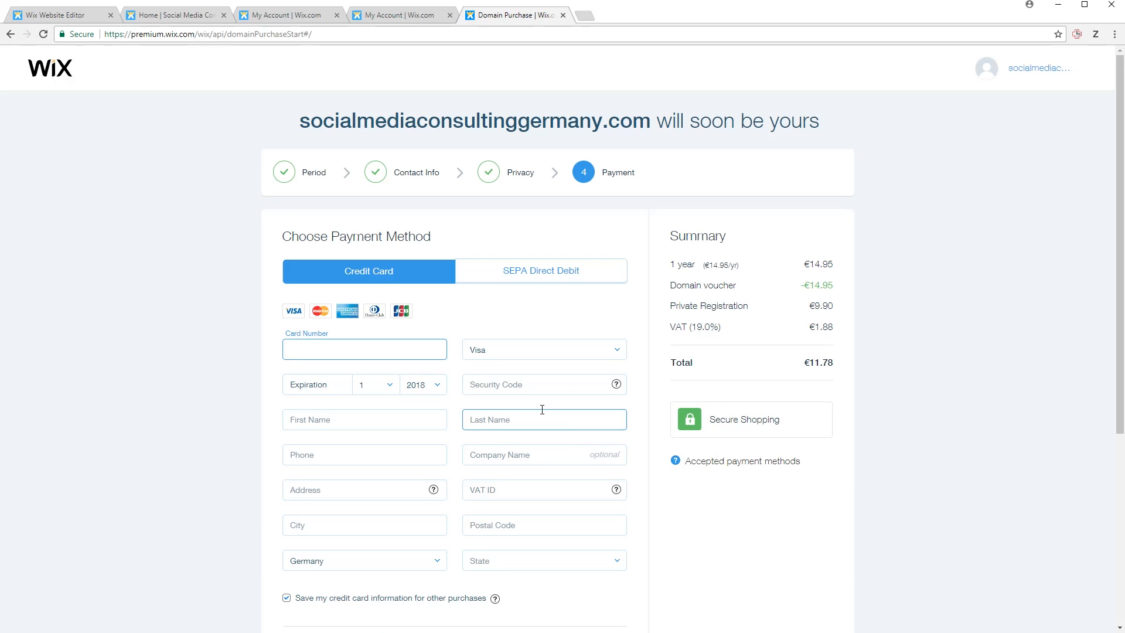
scroll(420, 293, "down", 2)
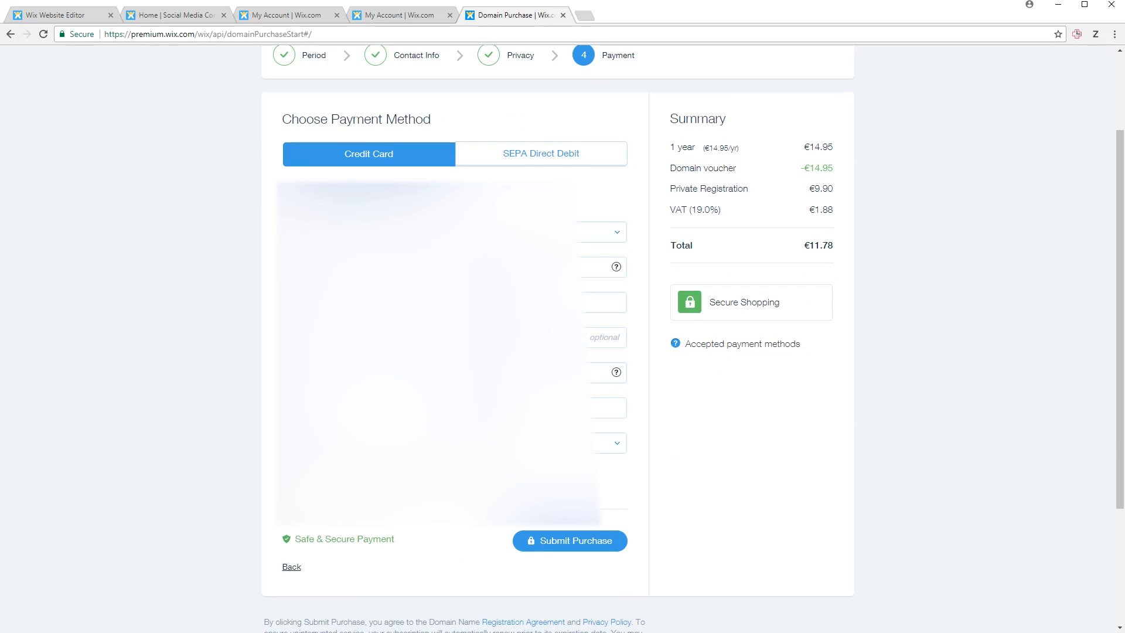
left_click(565, 540)
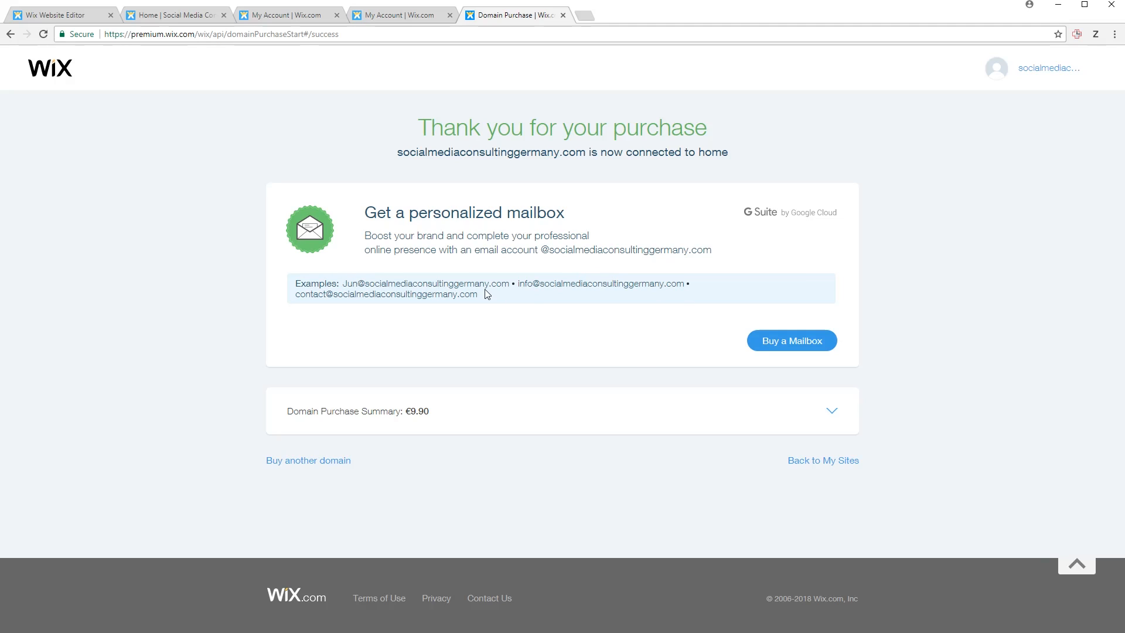
left_click(808, 466)
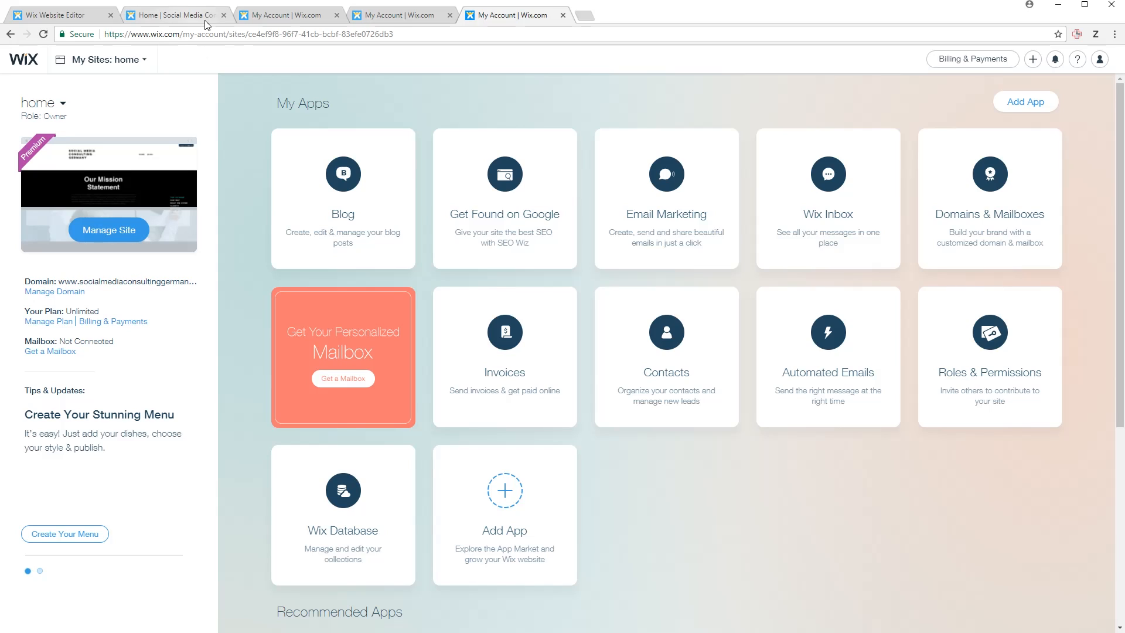
left_click(584, 15)
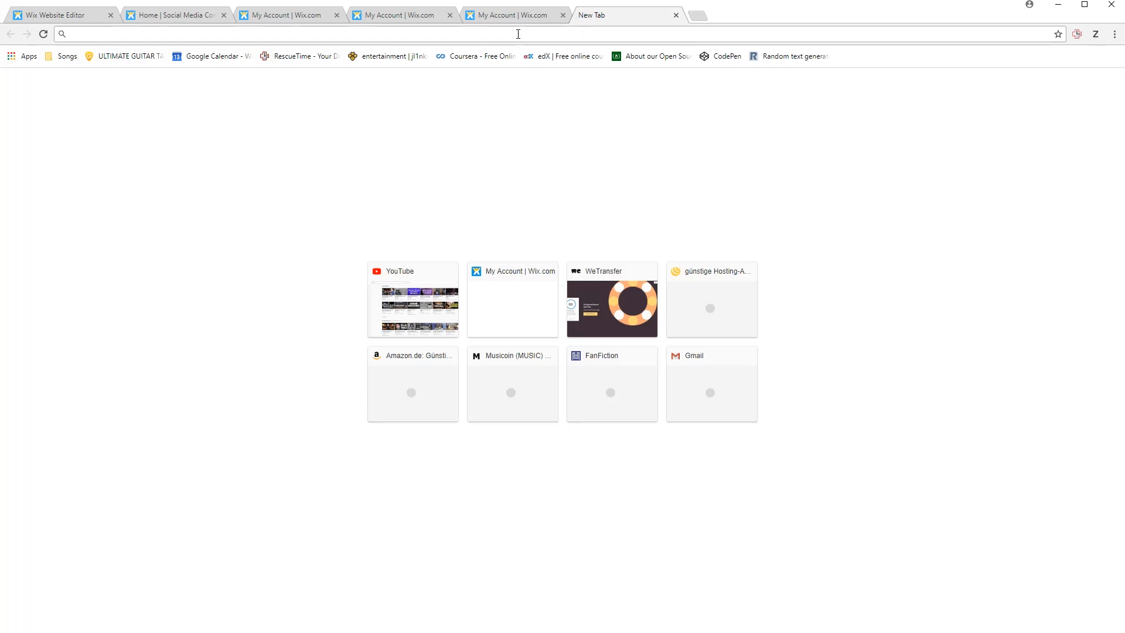
Step: Try loading socialmediaconsultinggermany.com, find it unreachable, and close that tab
type("socialmediasa")
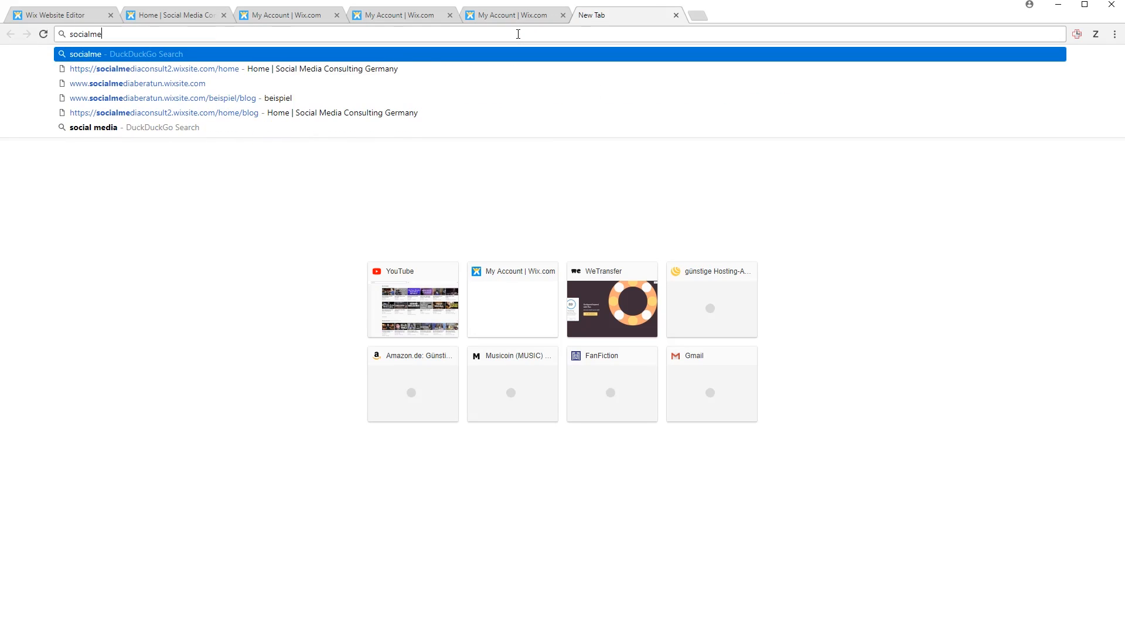
key("BackSpace")
key("BackSpace")
type("consult")
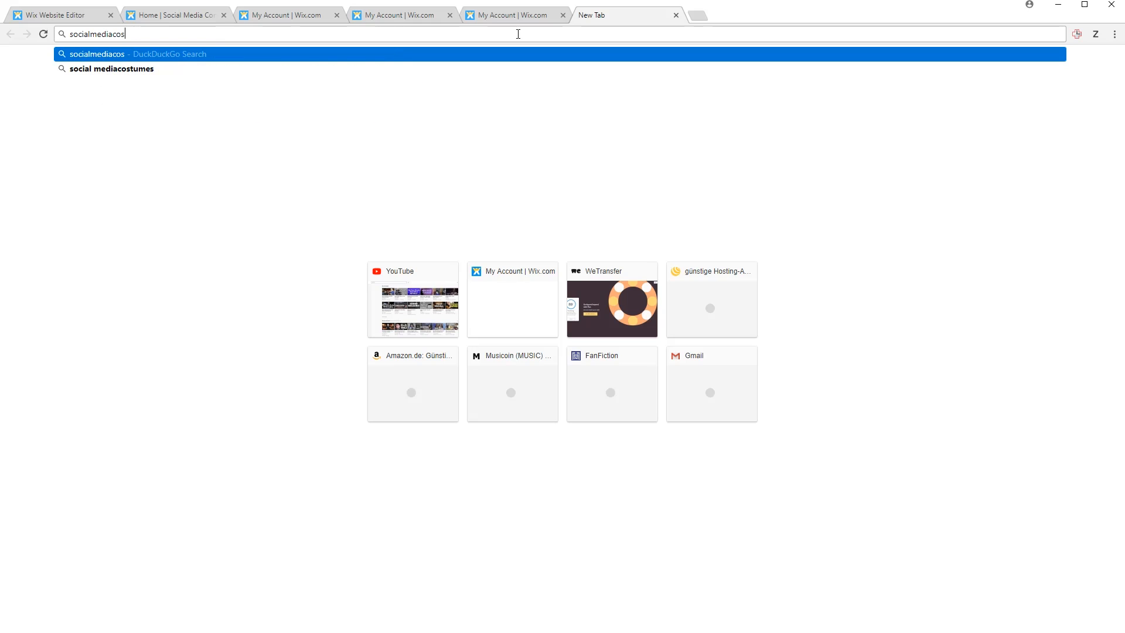
type("inggermany.com")
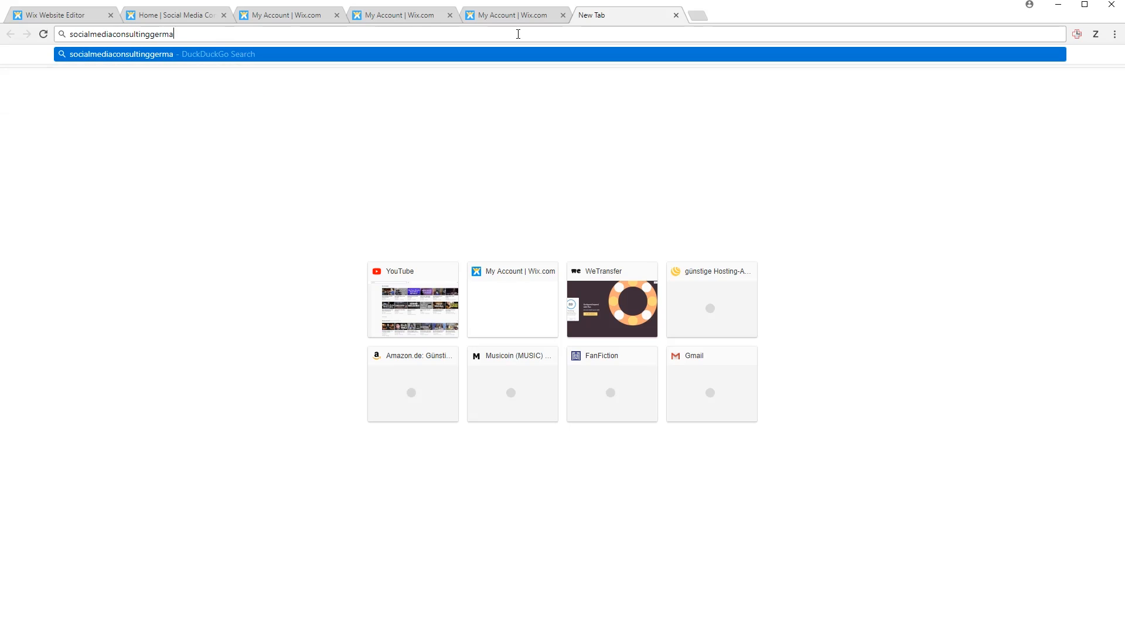
key("Return")
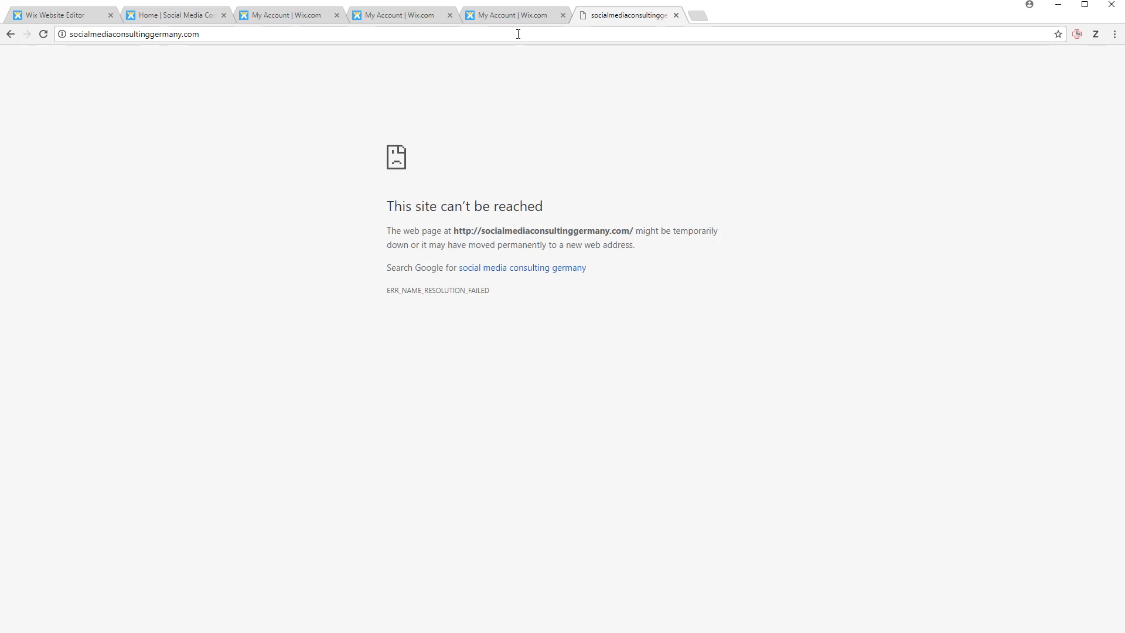
left_click(518, 34)
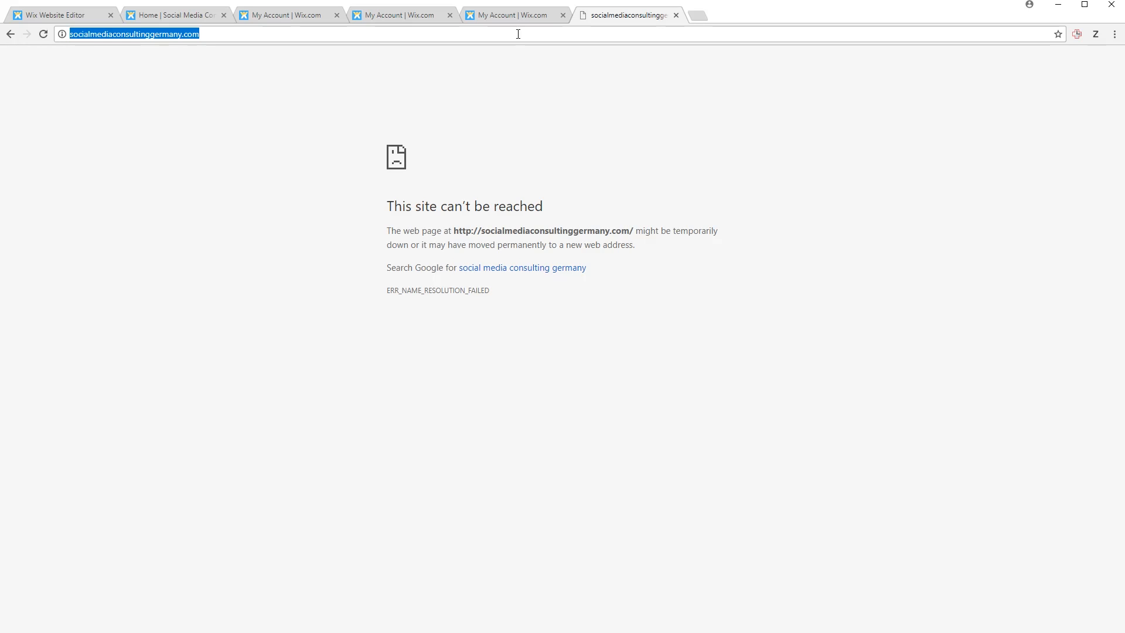
left_click(517, 34)
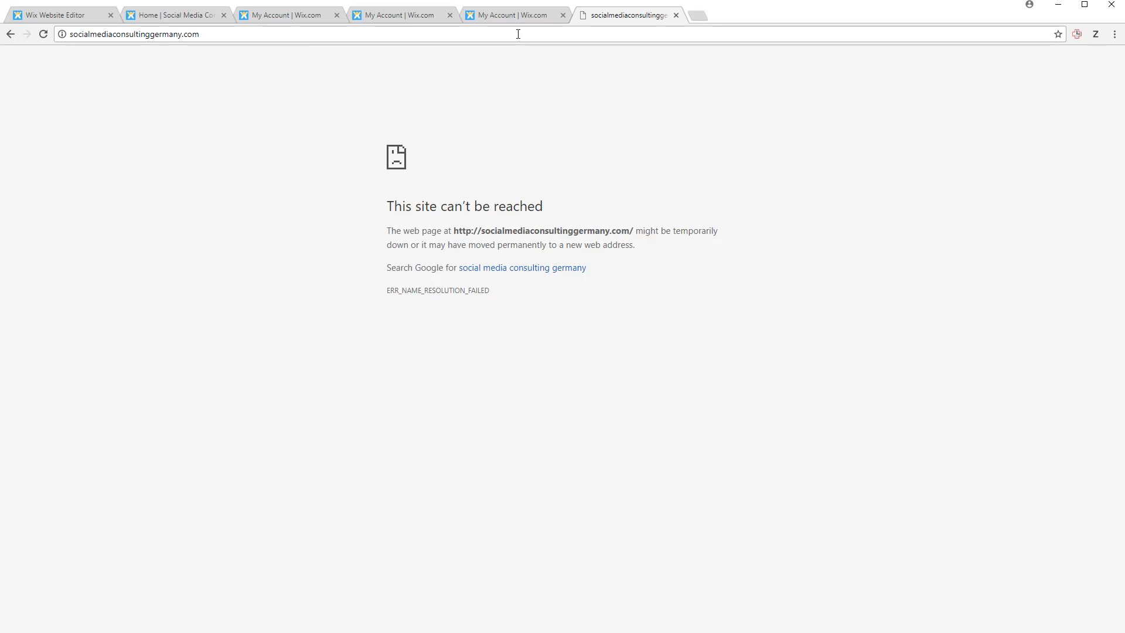
left_click(676, 15)
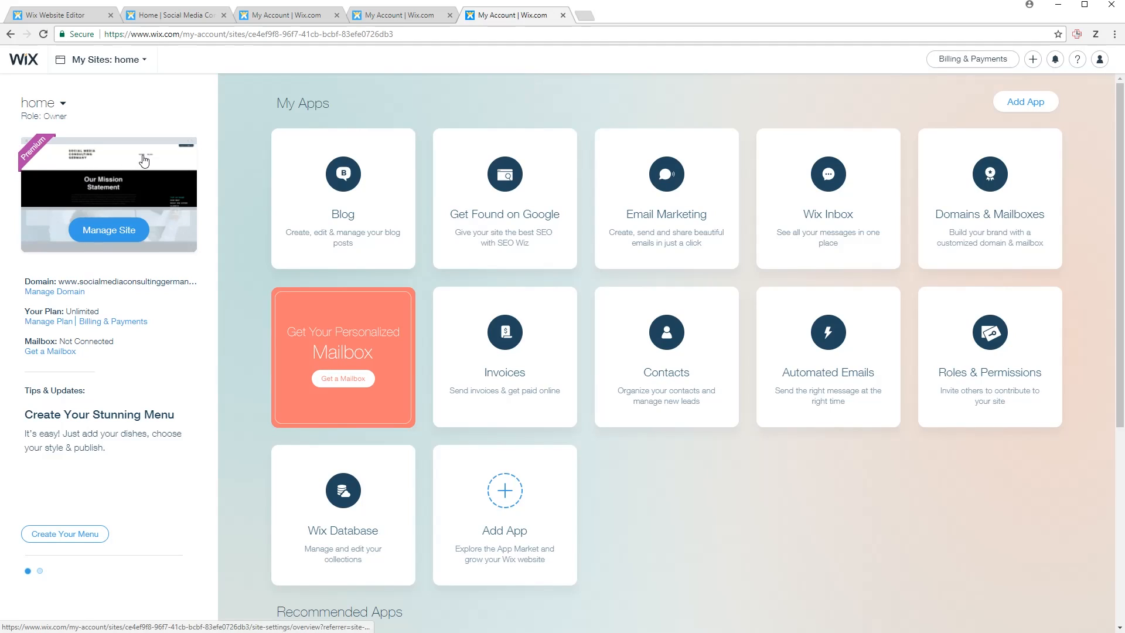
Step: Open the home site's Site Settings and go to its Favicon page
left_click(123, 240)
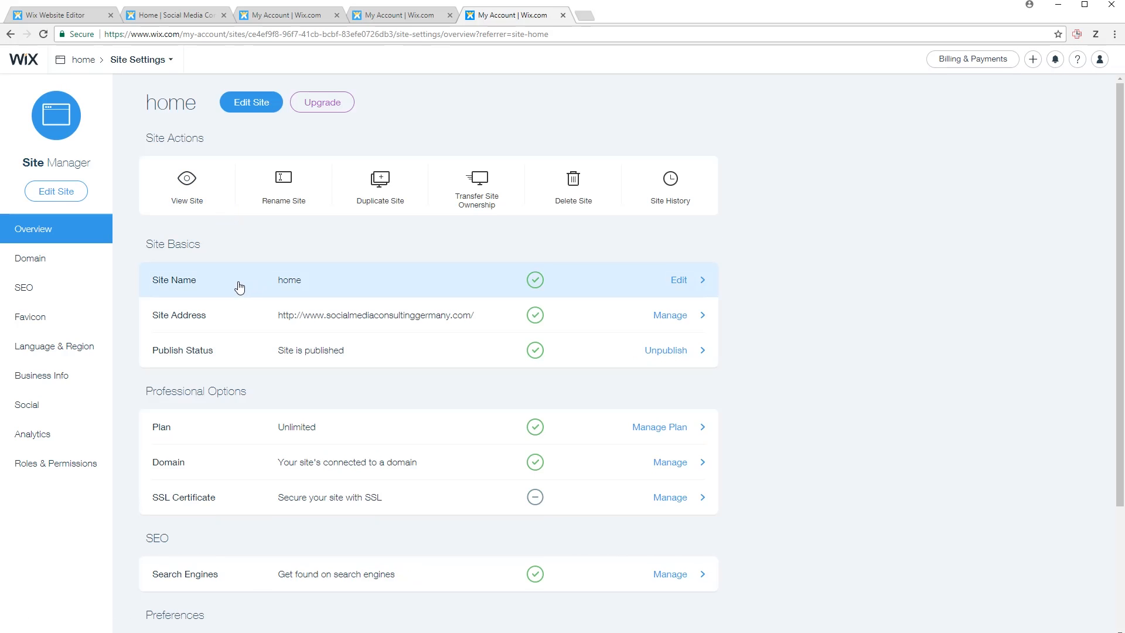
left_click(64, 320)
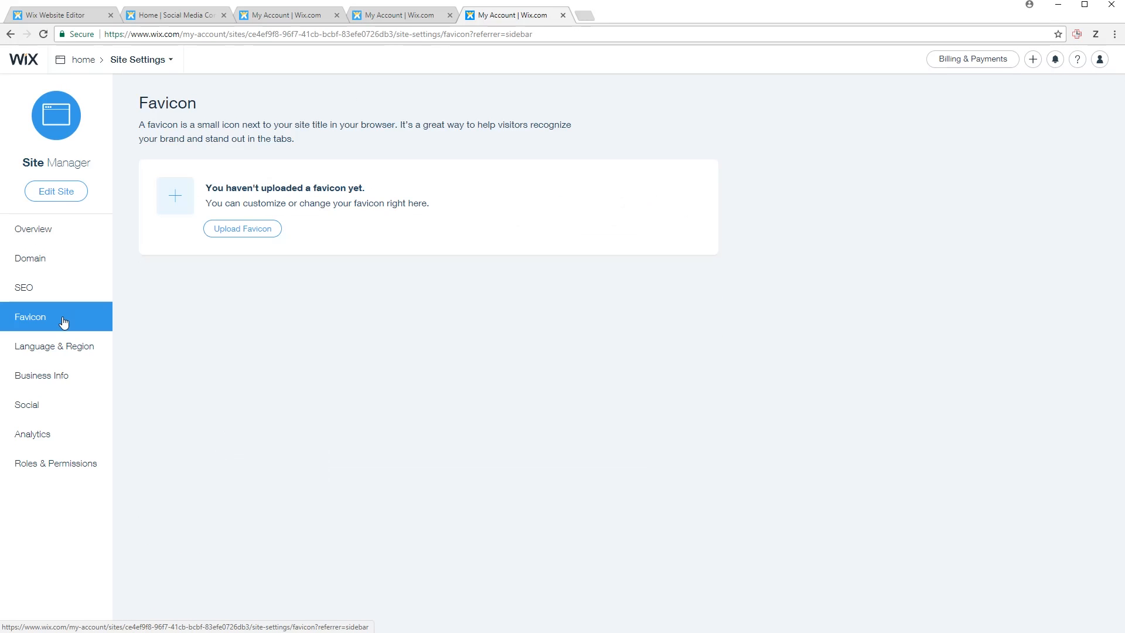
Step: Apply the yellow VMIG logo image as the favicon, then go to Analytics settings
left_click(229, 233)
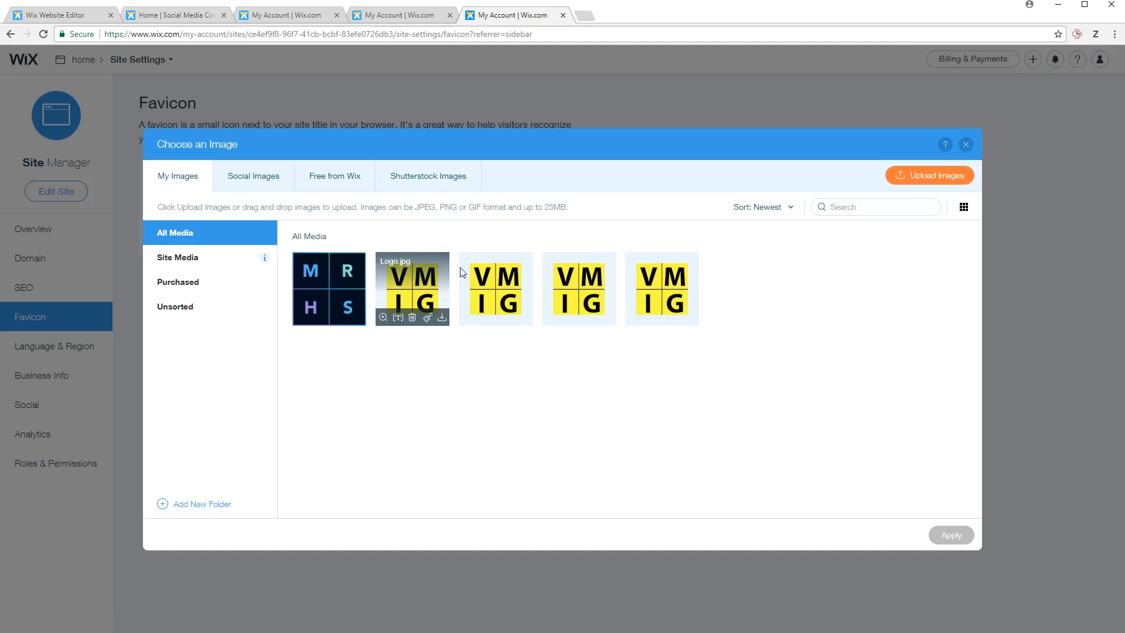
left_click(662, 288)
left_click(950, 535)
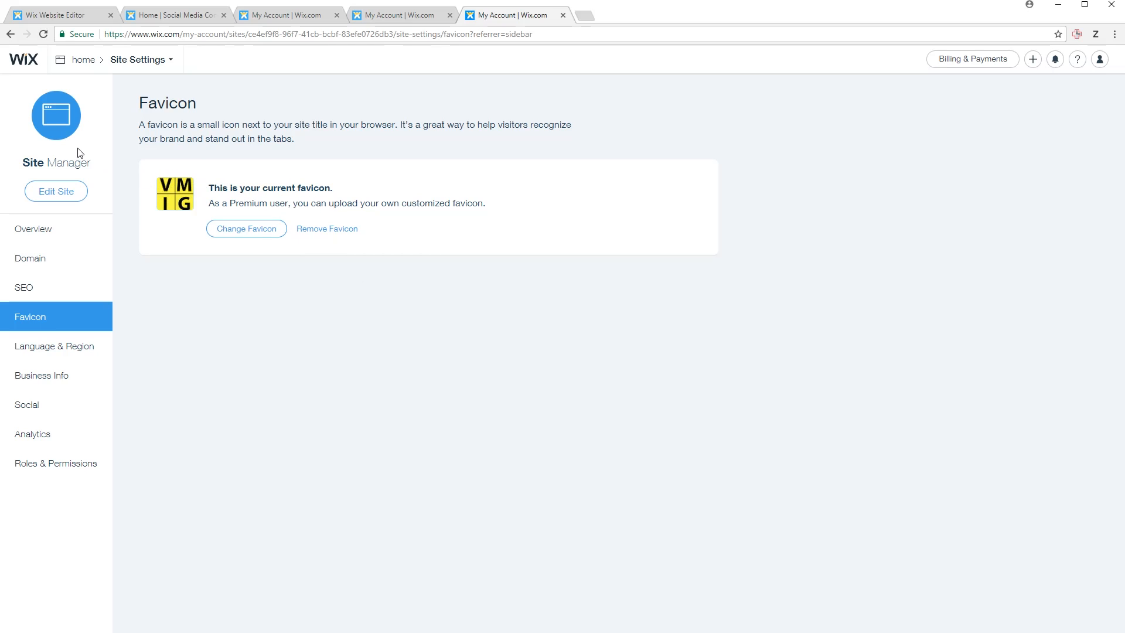
left_click(68, 440)
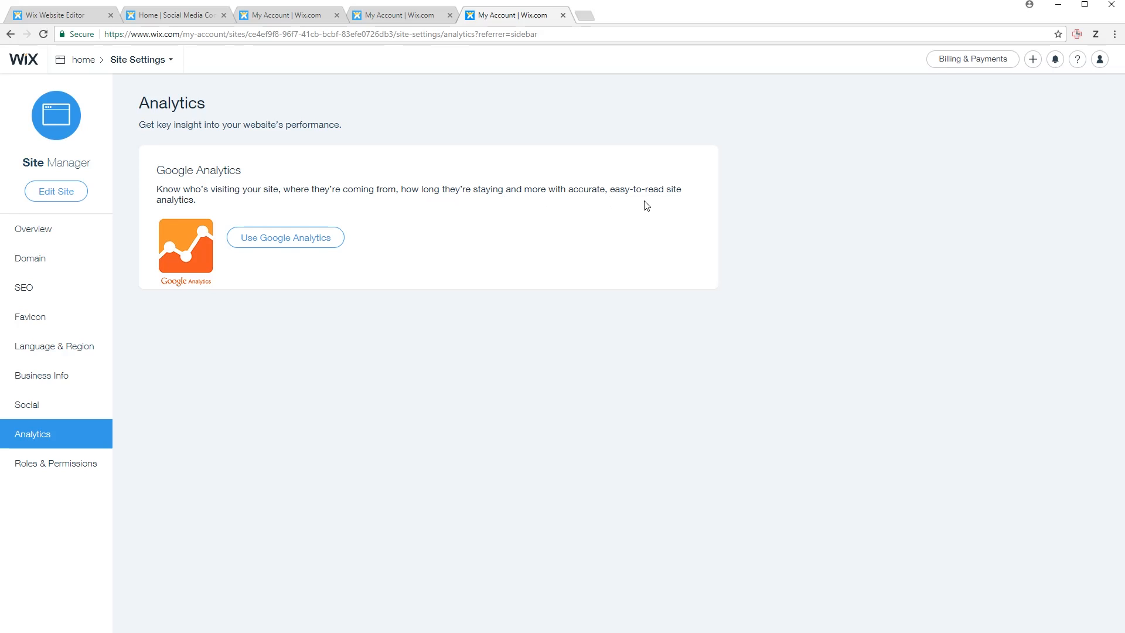
Step: Show the Google Analytics tracking ID form for socialmediaconsultinggermany.com and launch Google Analytics
left_click(285, 236)
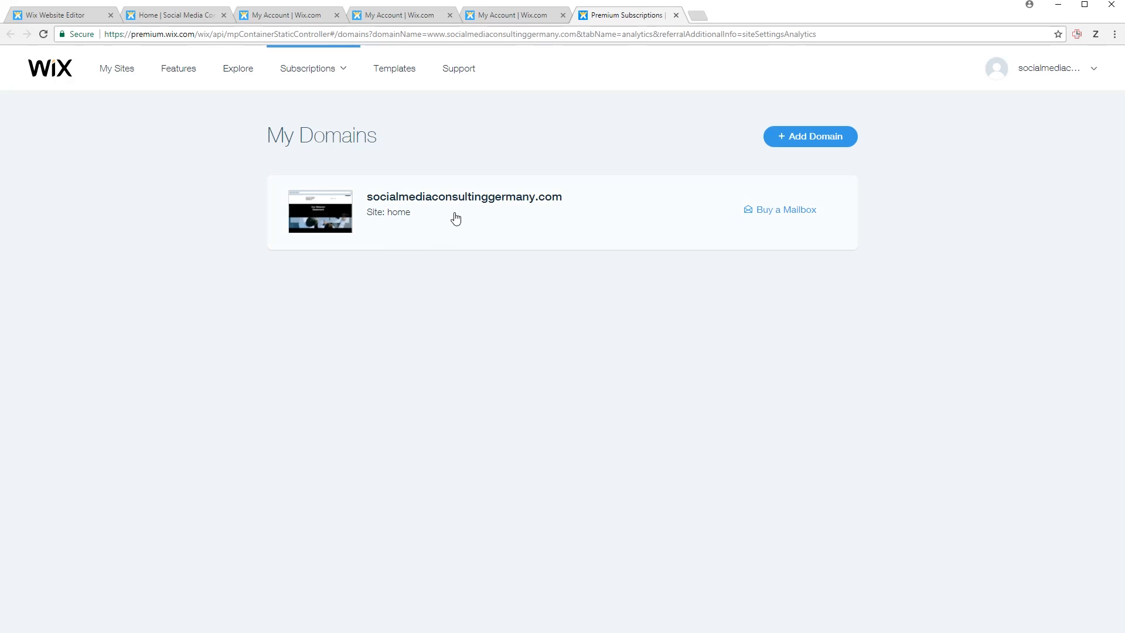
left_click(402, 215)
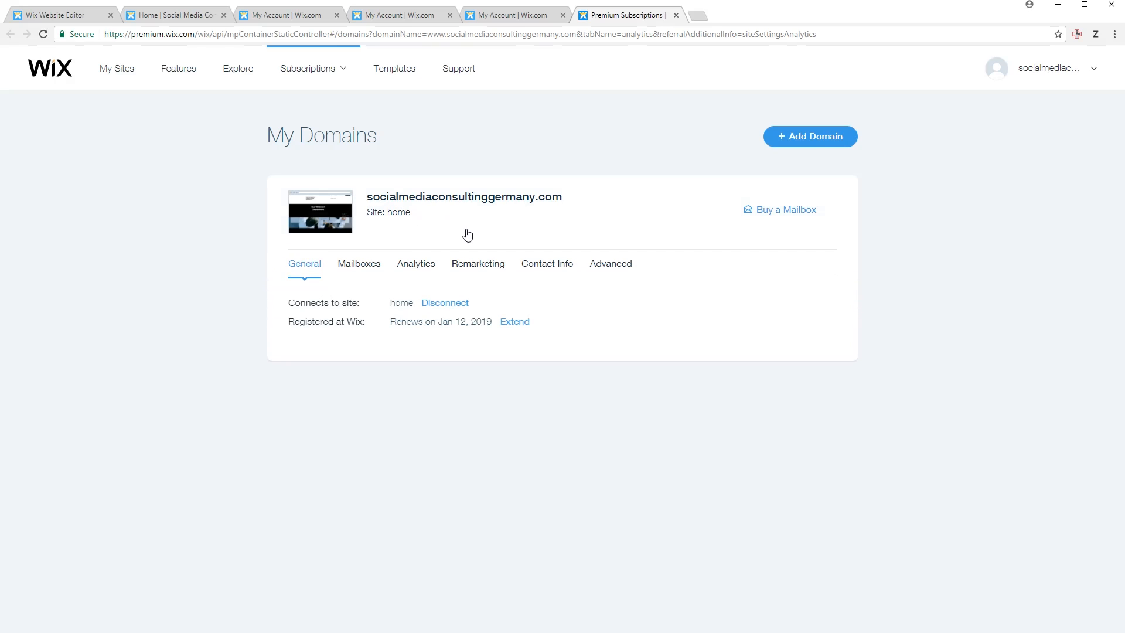
left_click(418, 264)
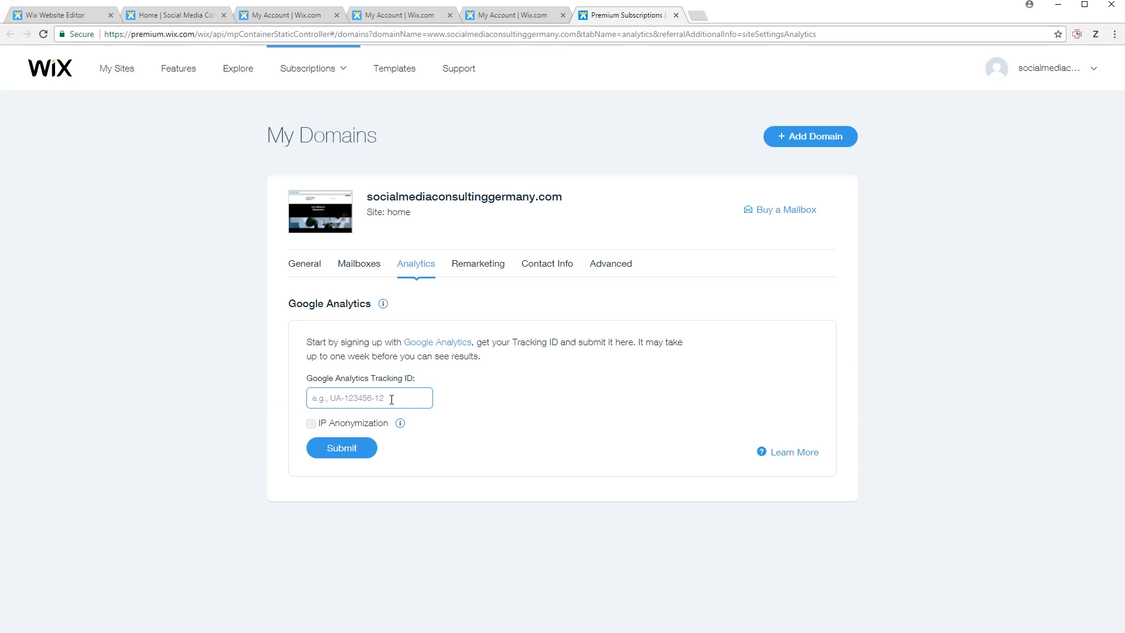
left_click(452, 346)
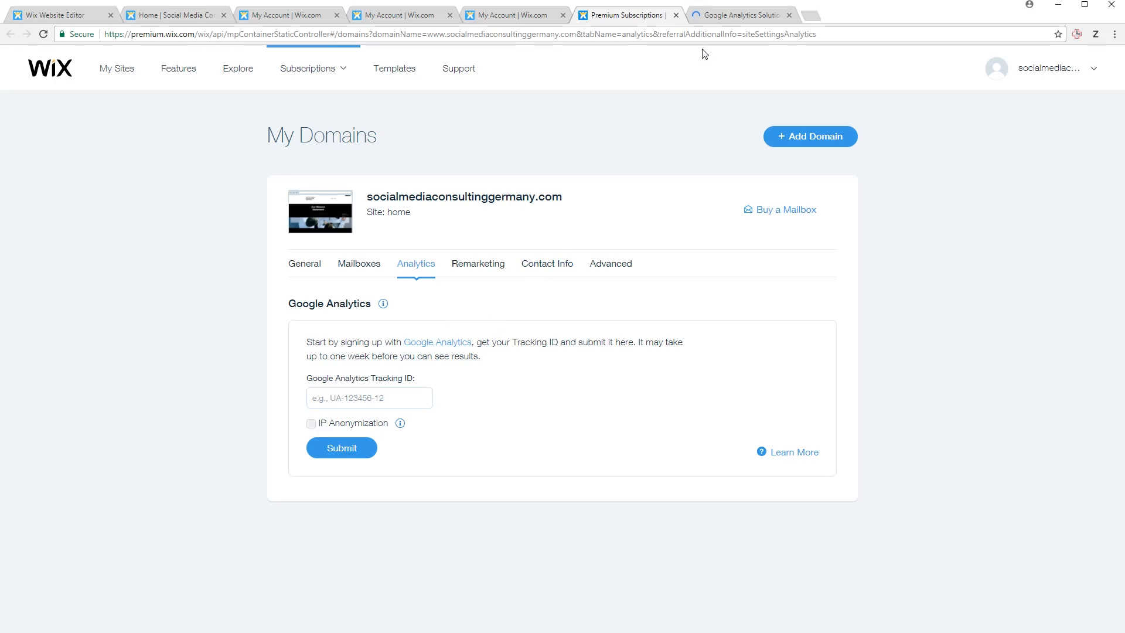
Step: Sign in to Google Analytics with the site's Google account e-mail and password
left_click(754, 12)
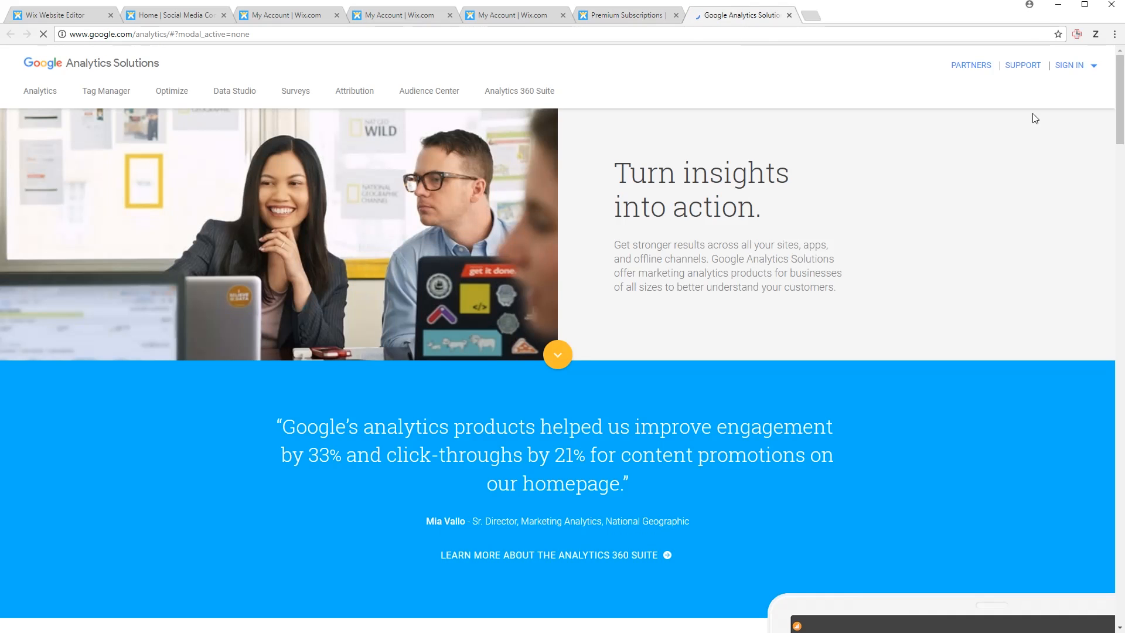
left_click(1079, 77)
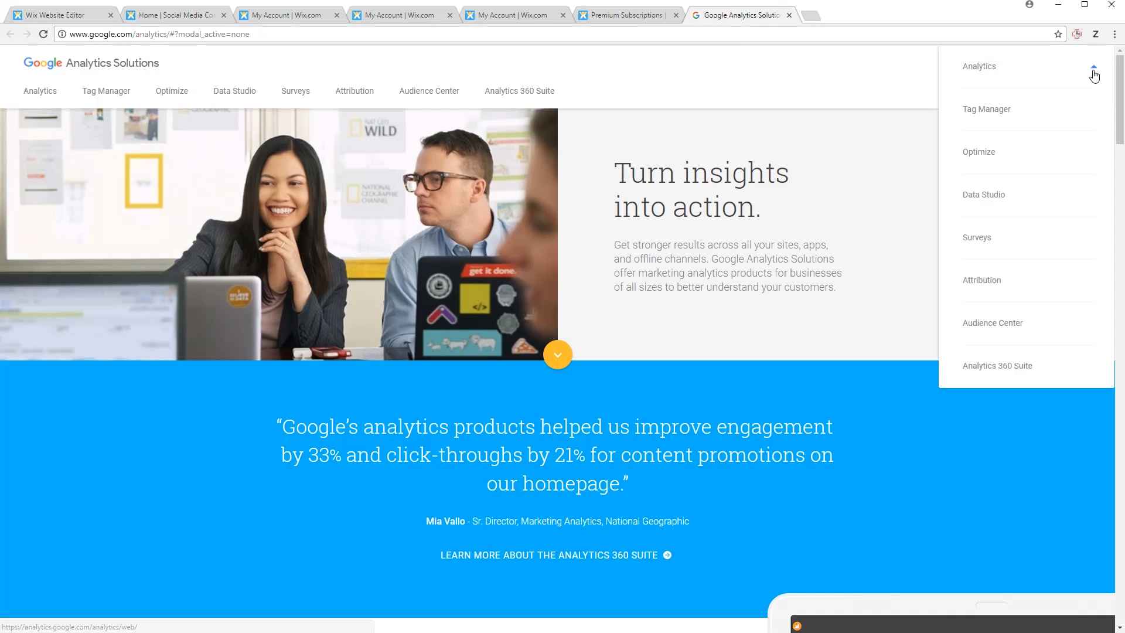
left_click(1014, 73)
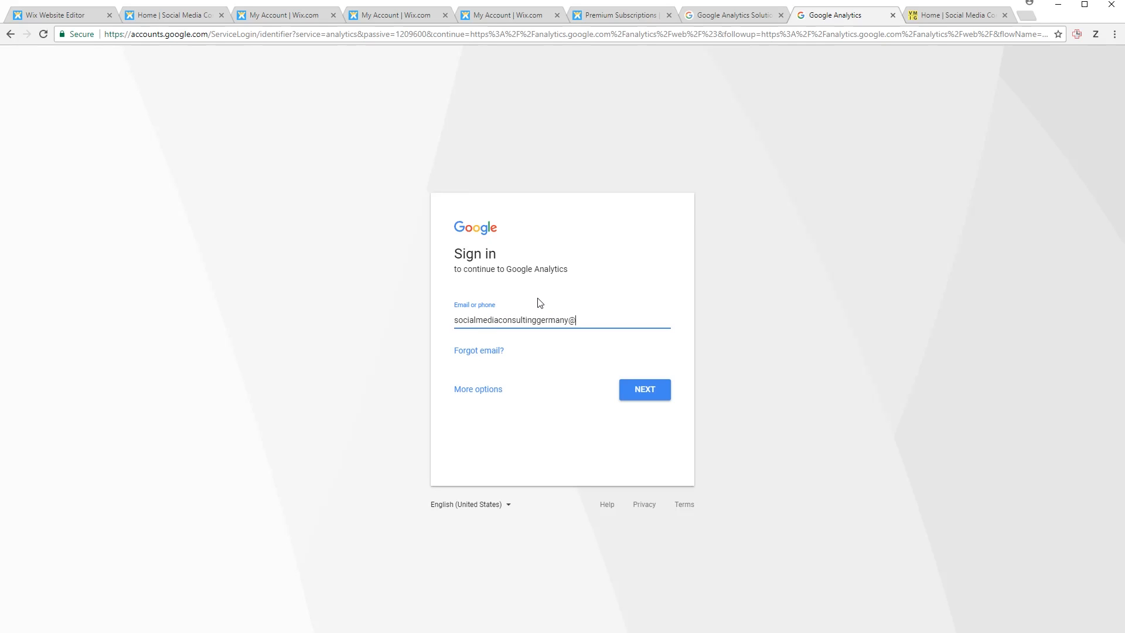
type("m")
key("Tab")
key("Tab")
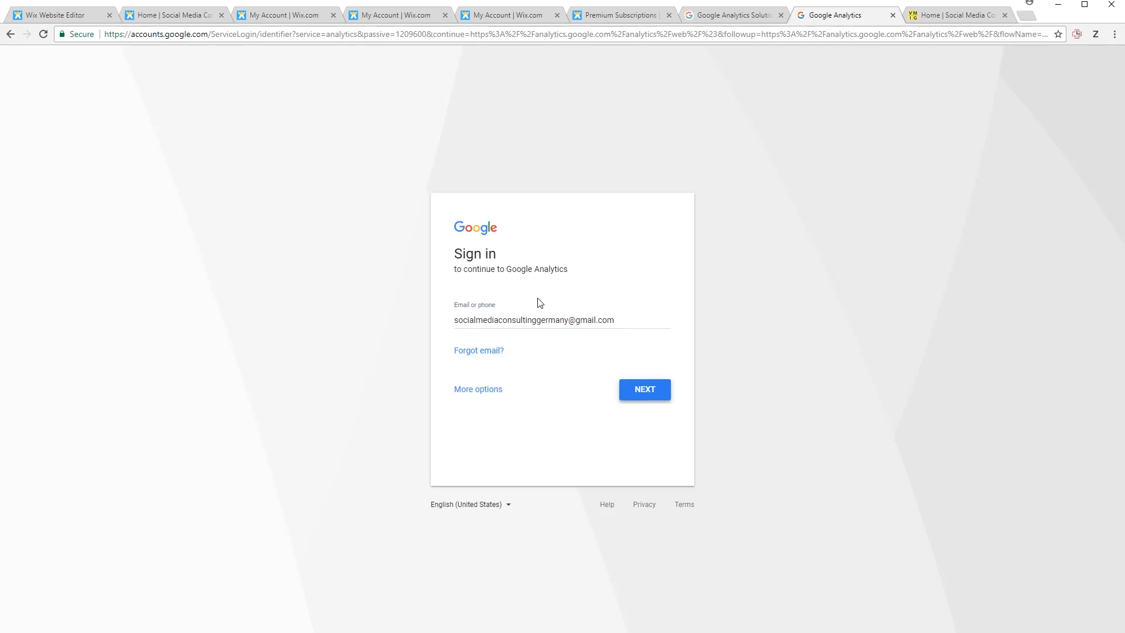
left_click(638, 391)
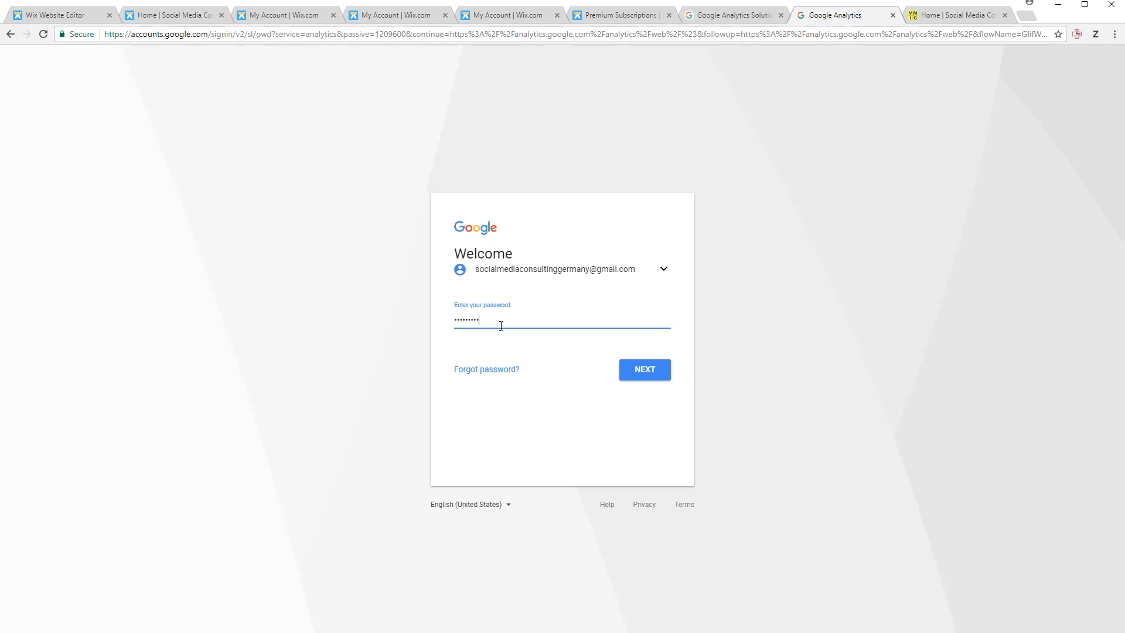
left_click(633, 378)
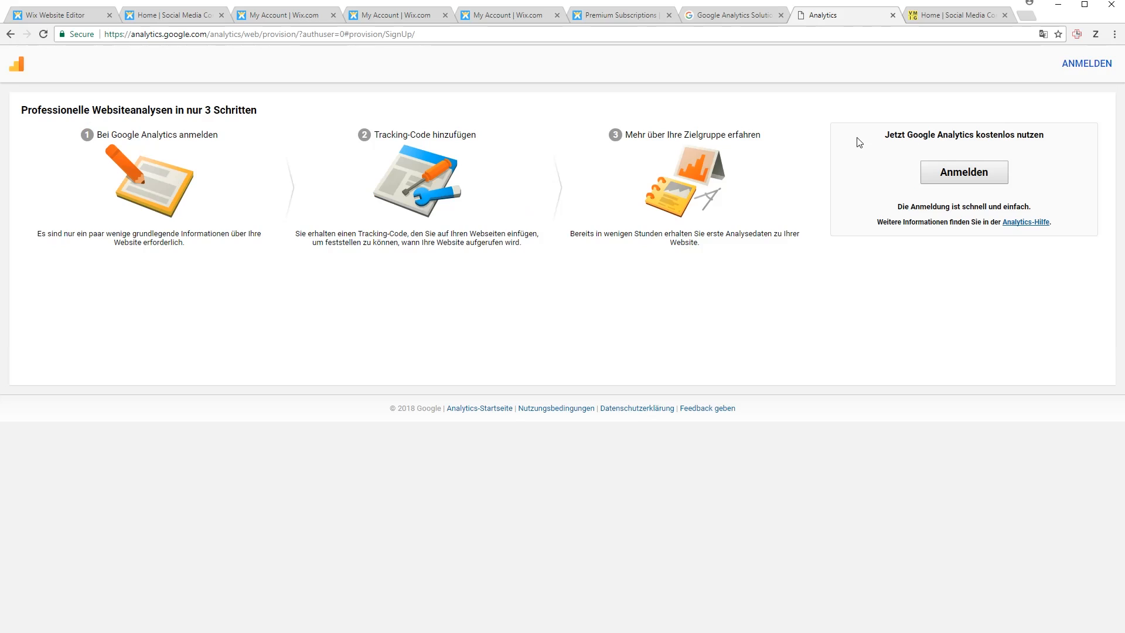
Step: Start a new Analytics account and submit the Neues Konto form via 'Tracking-ID abrufen'
left_click(971, 173)
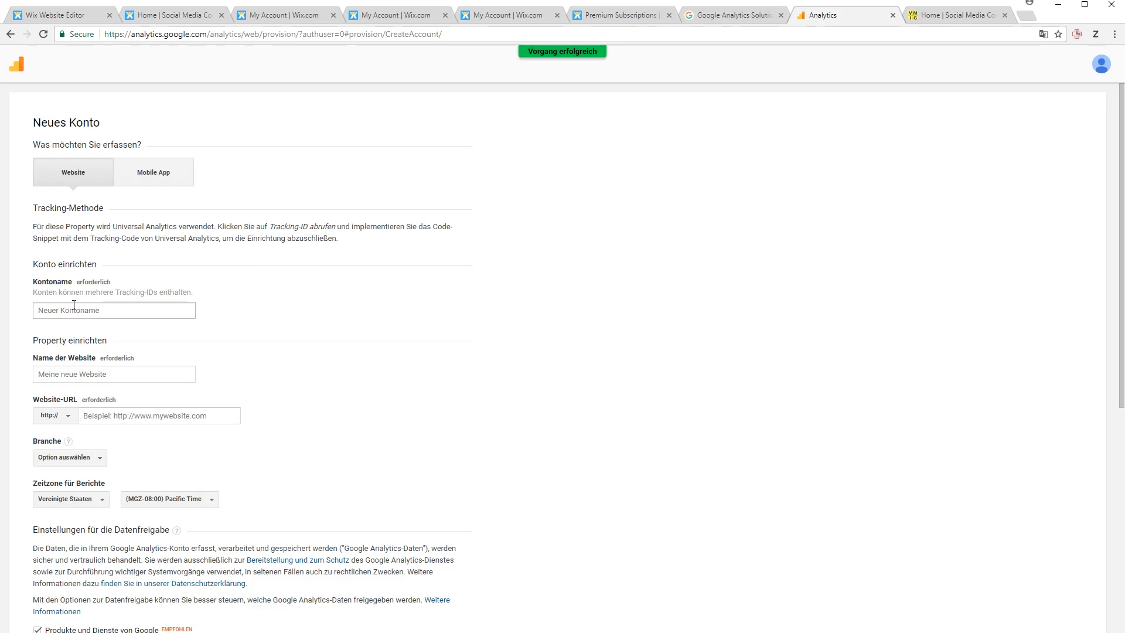
scroll(101, 221, "down", 1)
scroll(146, 211, "up", 1)
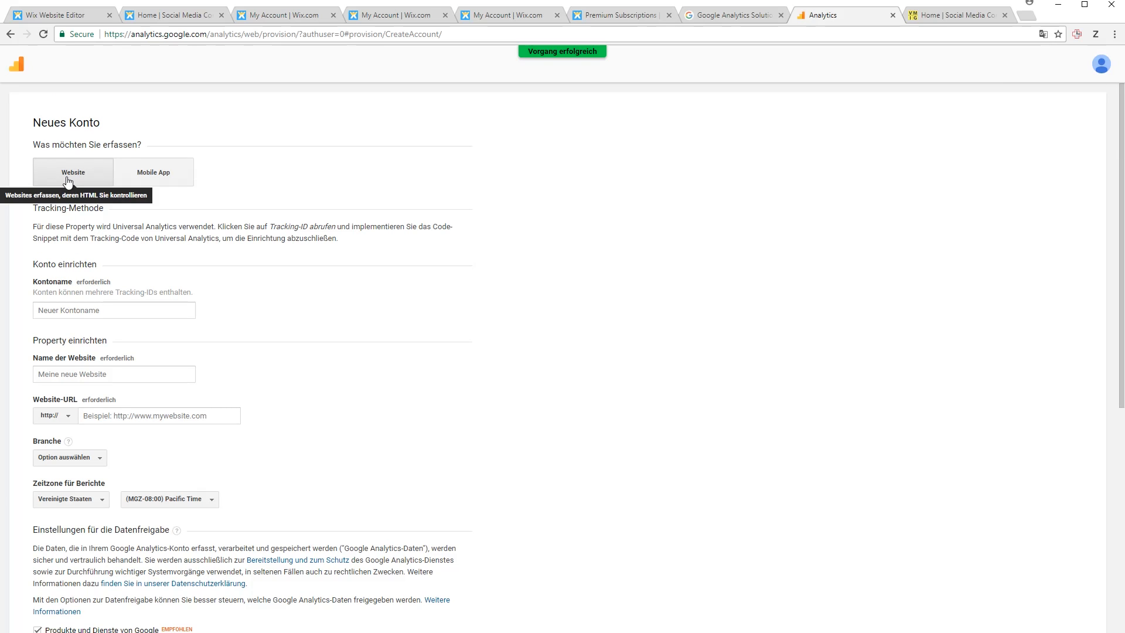
scroll(181, 259, "down", 3)
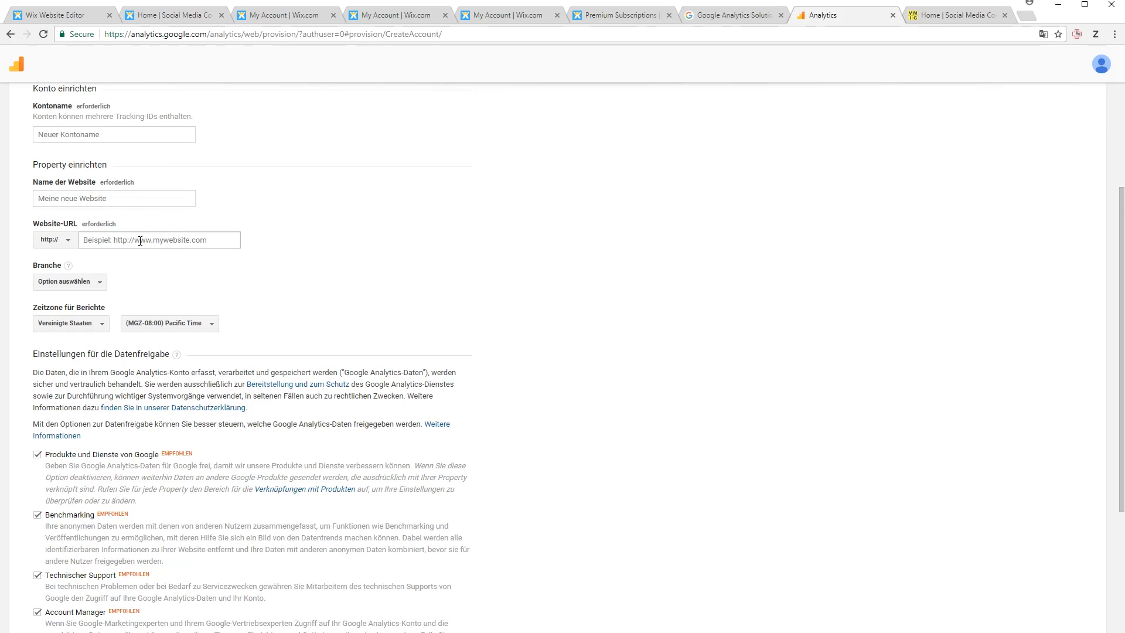
scroll(62, 340, "down", 3)
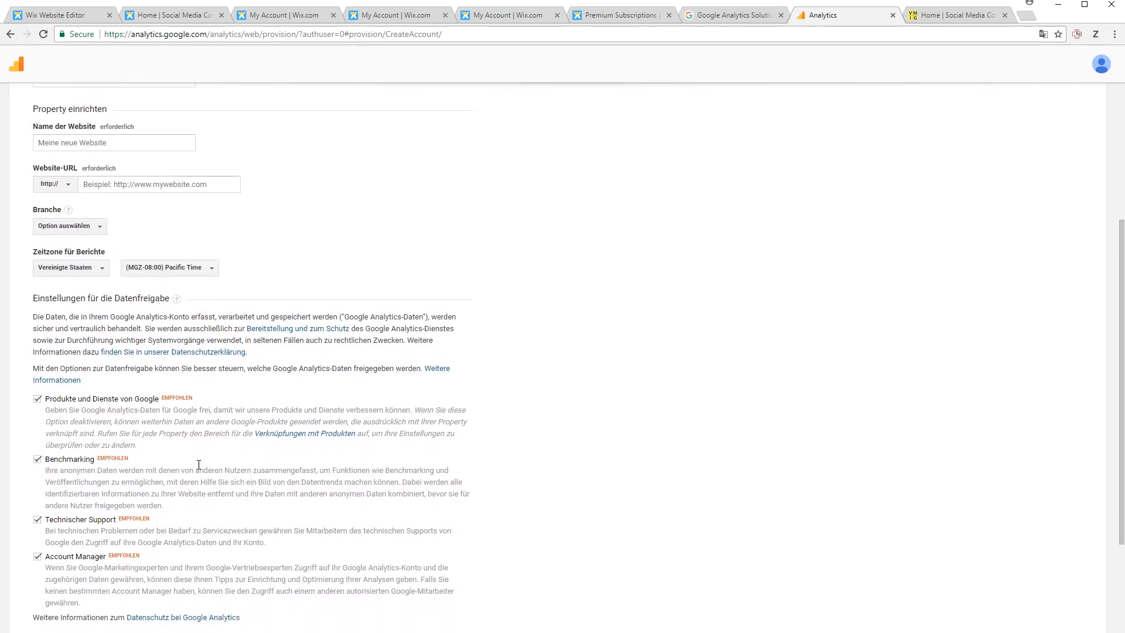
scroll(160, 499, "up", 4)
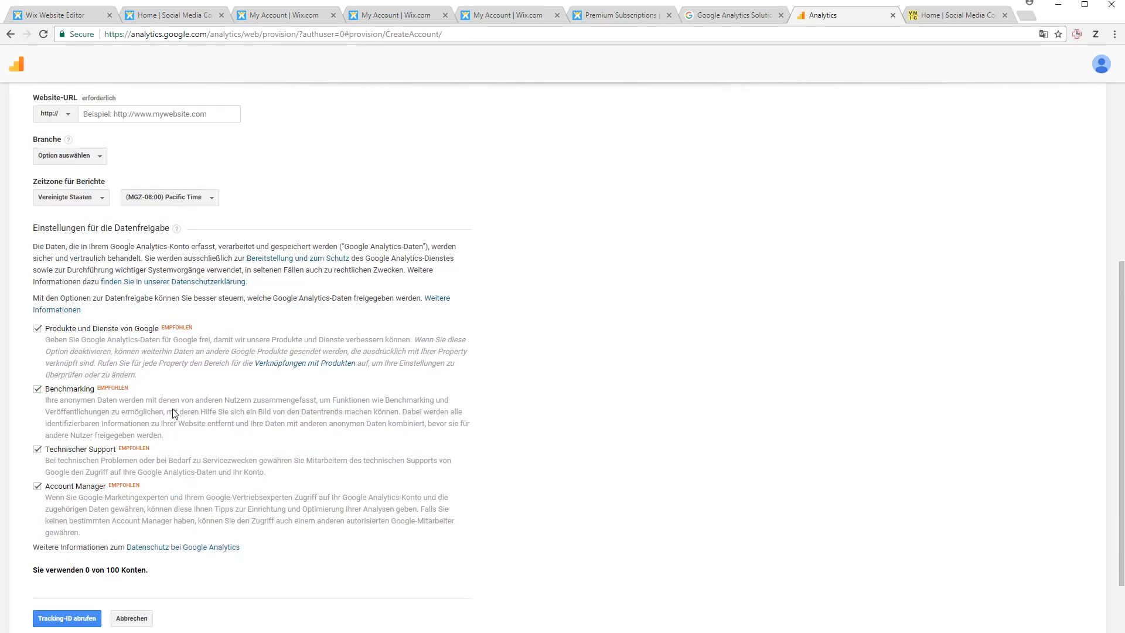
left_click(96, 197)
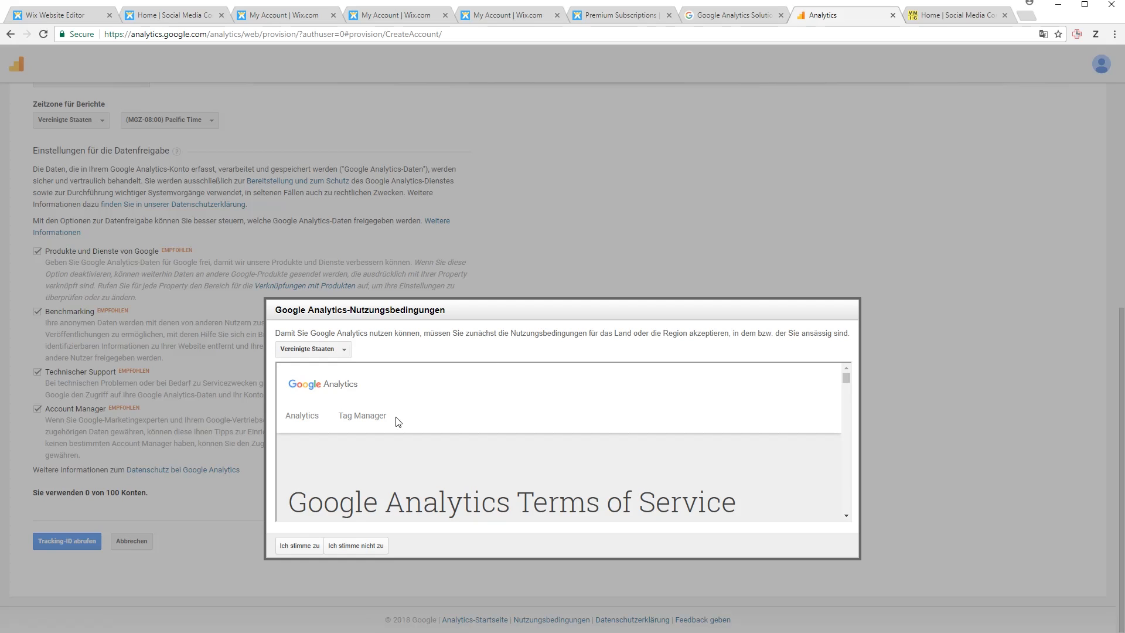
Step: Accept the terms of service for Deutschland and select the new tracking ID to copy
left_click(334, 349)
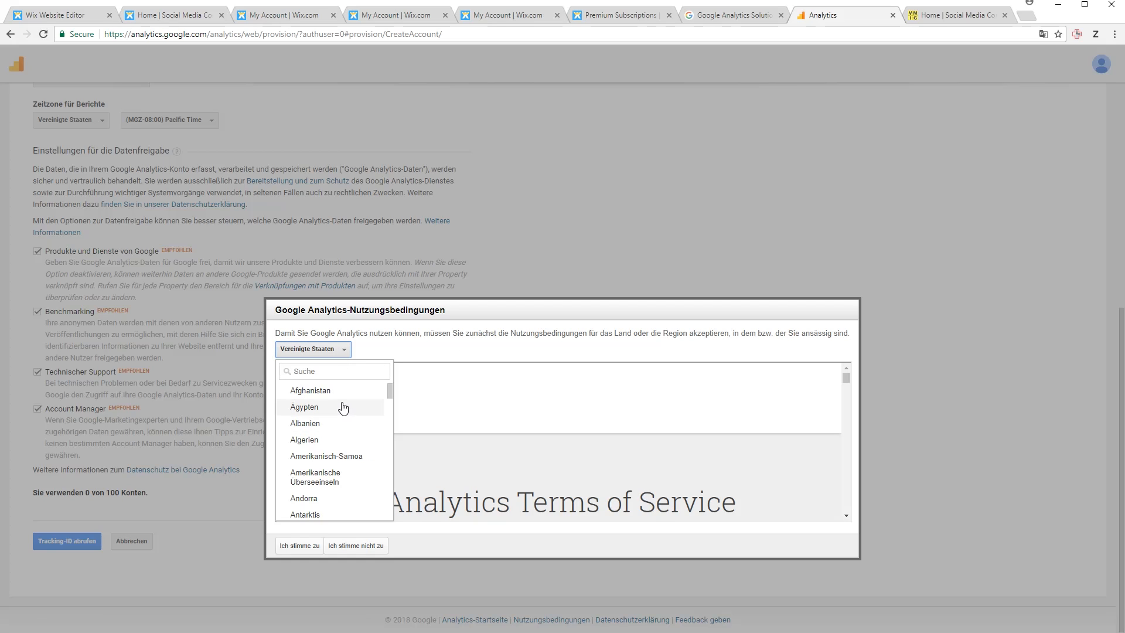
left_click(348, 370)
type("de")
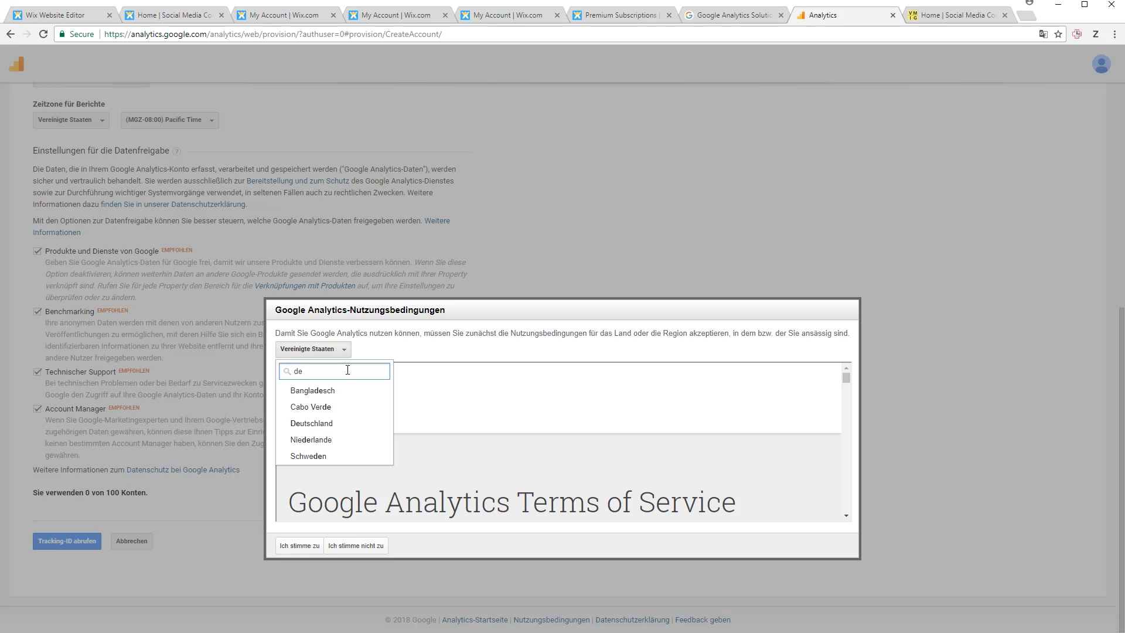
left_click(324, 422)
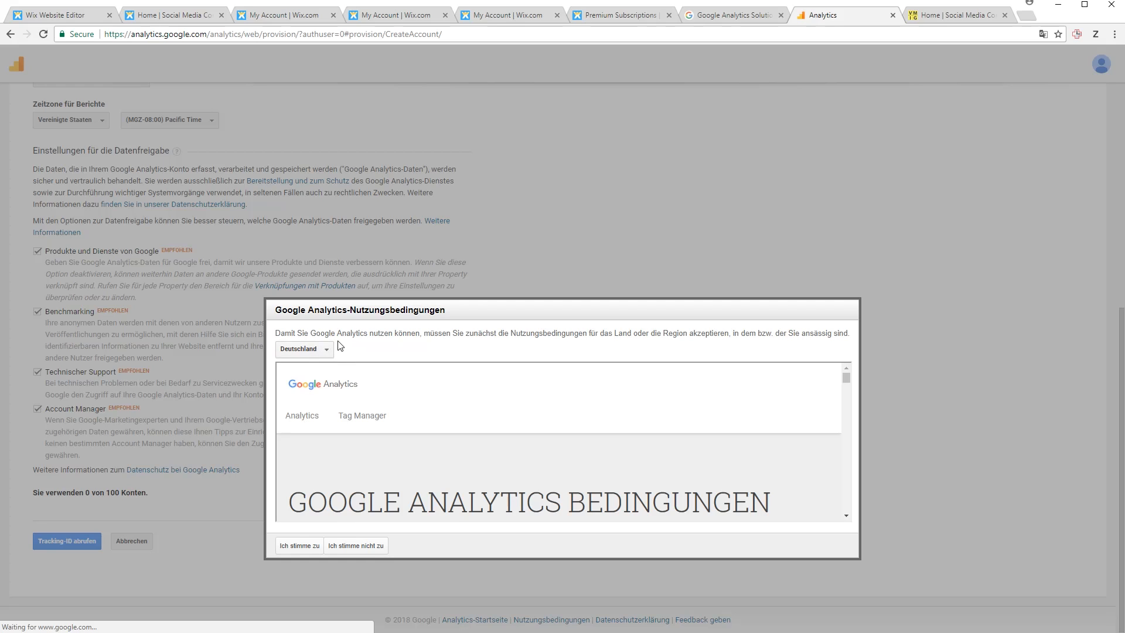
scroll(311, 455, "down", 1)
left_click(299, 545)
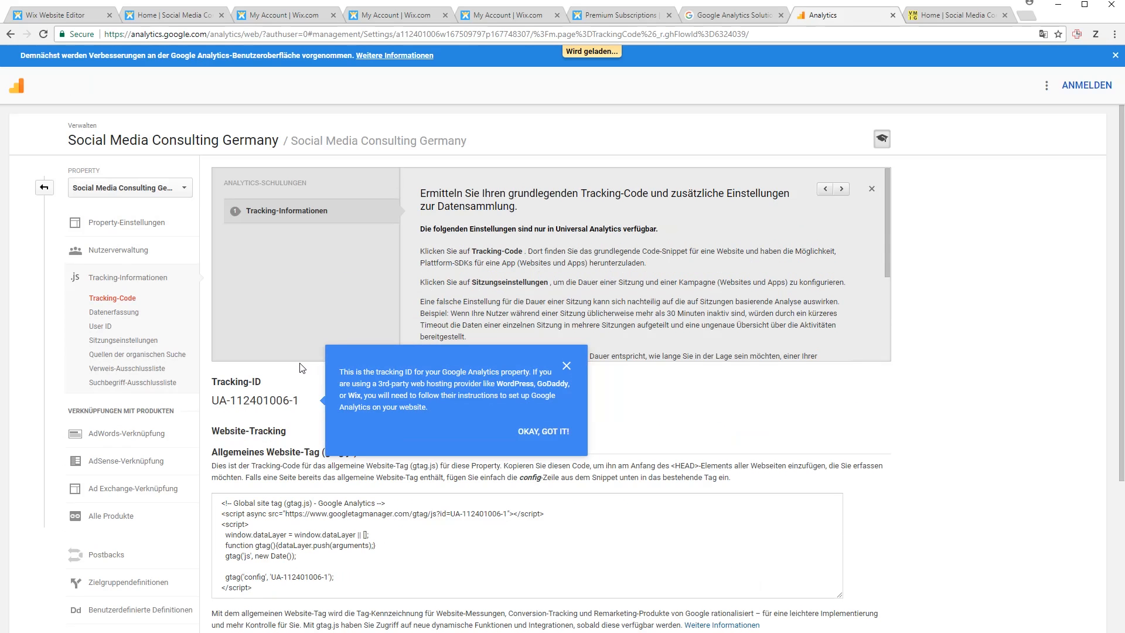
left_click_drag(300, 401, 212, 402)
key("ctrl+c")
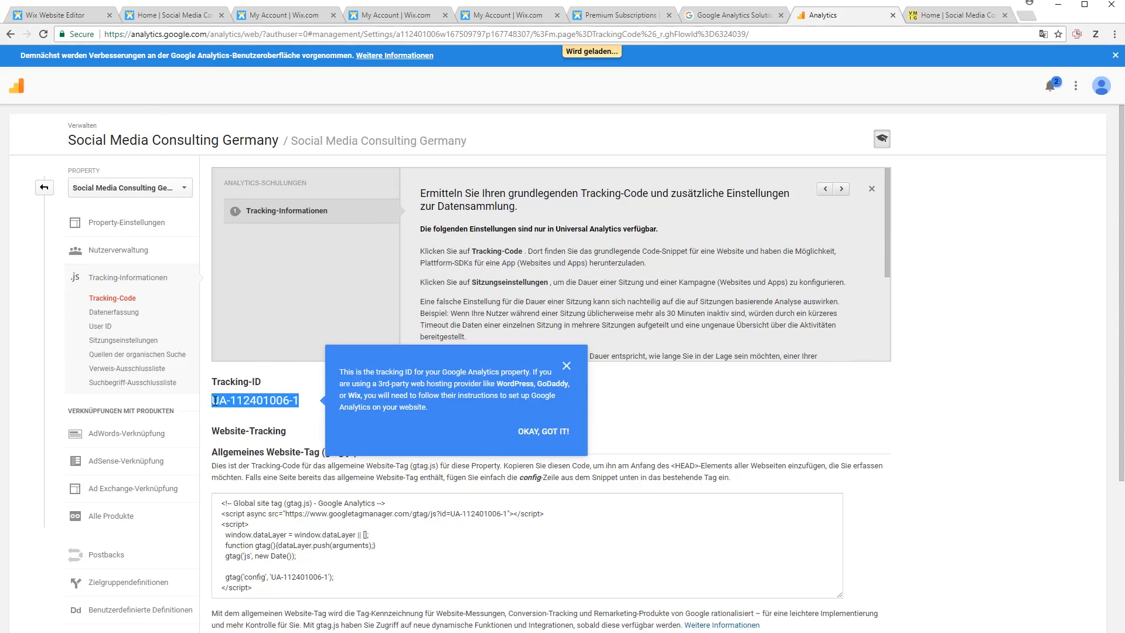
left_click(638, 21)
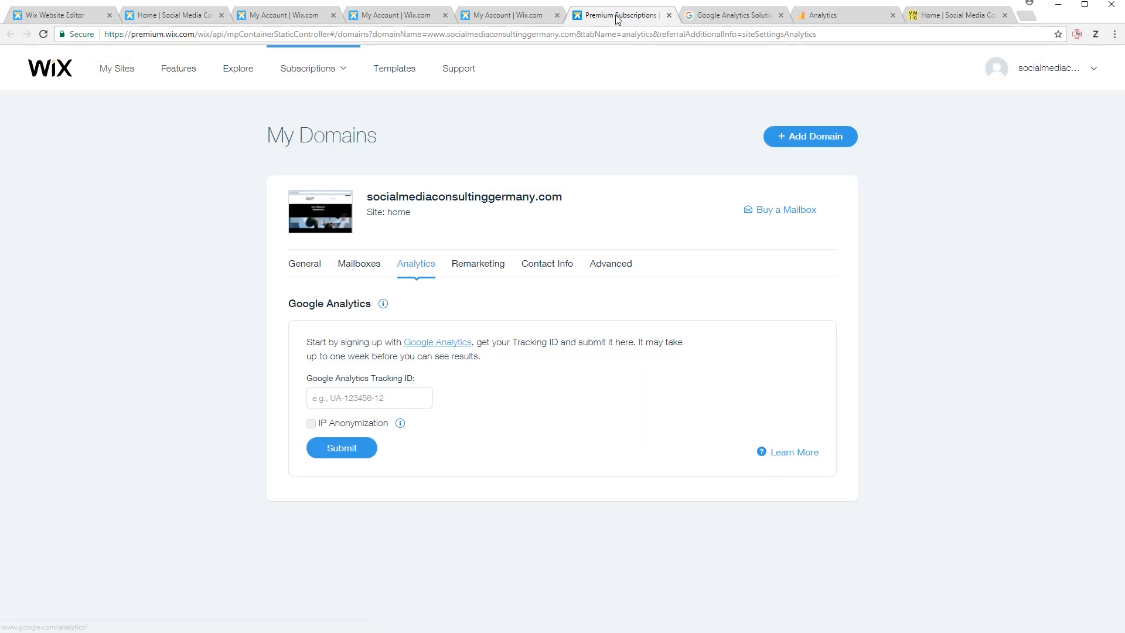
left_click(359, 398)
key("ctrl+v")
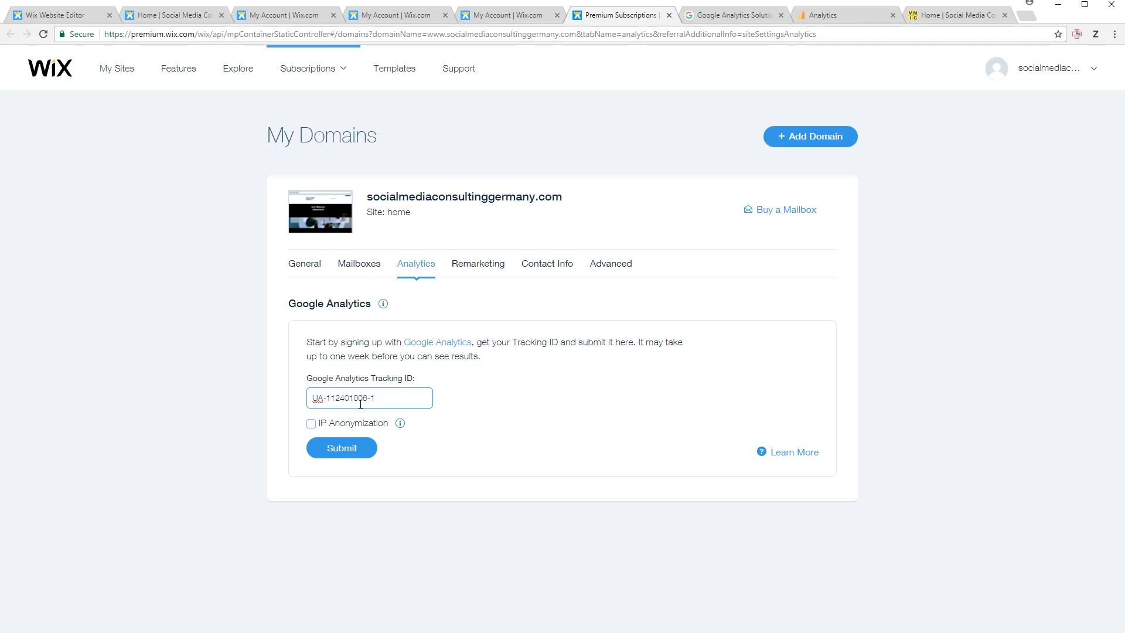
mouse_move(401, 425)
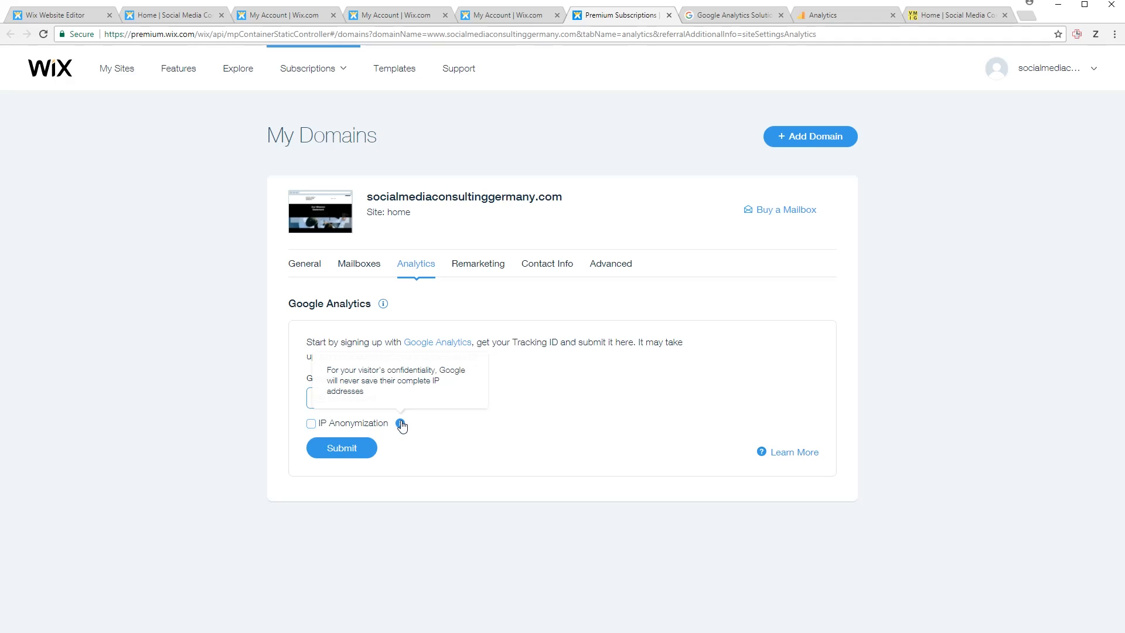
left_click(311, 422)
left_click(351, 449)
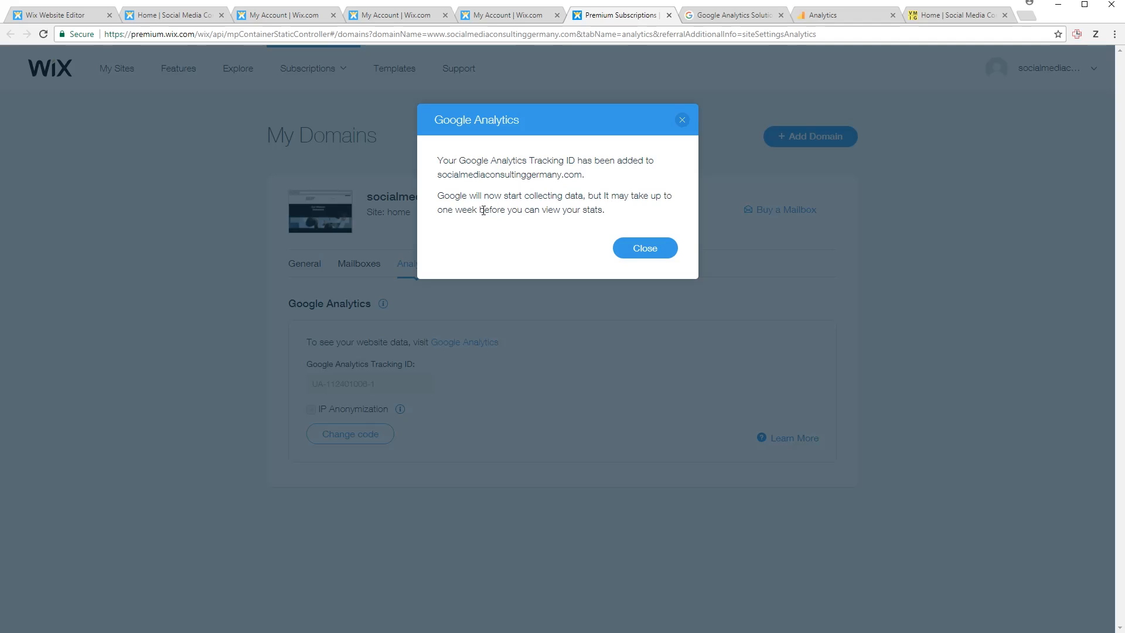
left_click(657, 249)
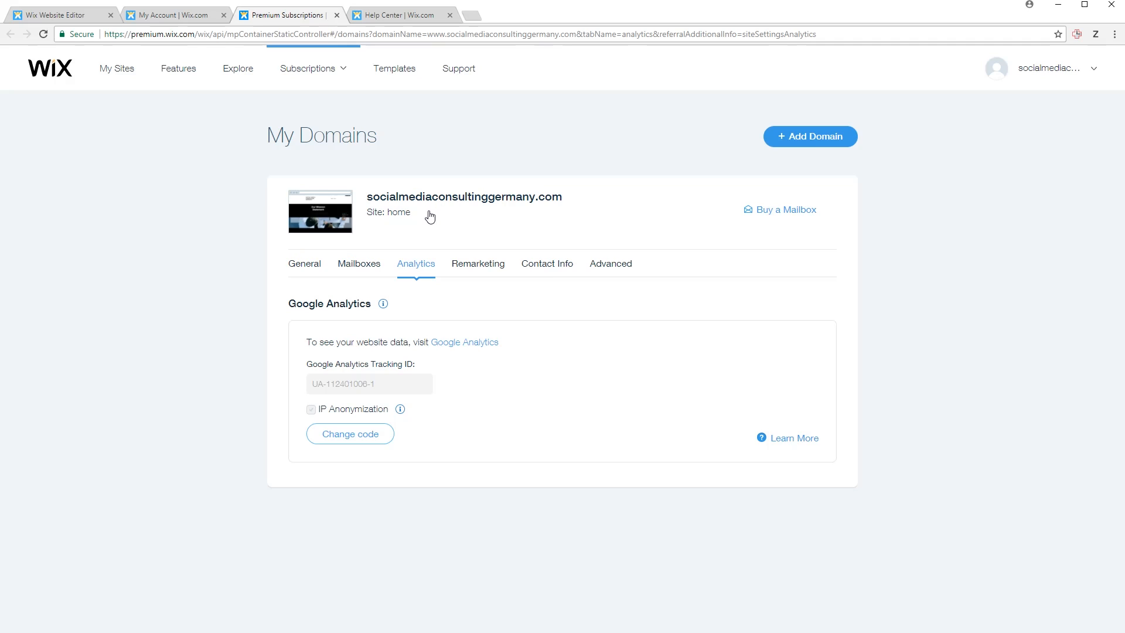
Step: Load socialmediaconsultinggermany.com in a new browser tab
key("ctrl+t")
type("social")
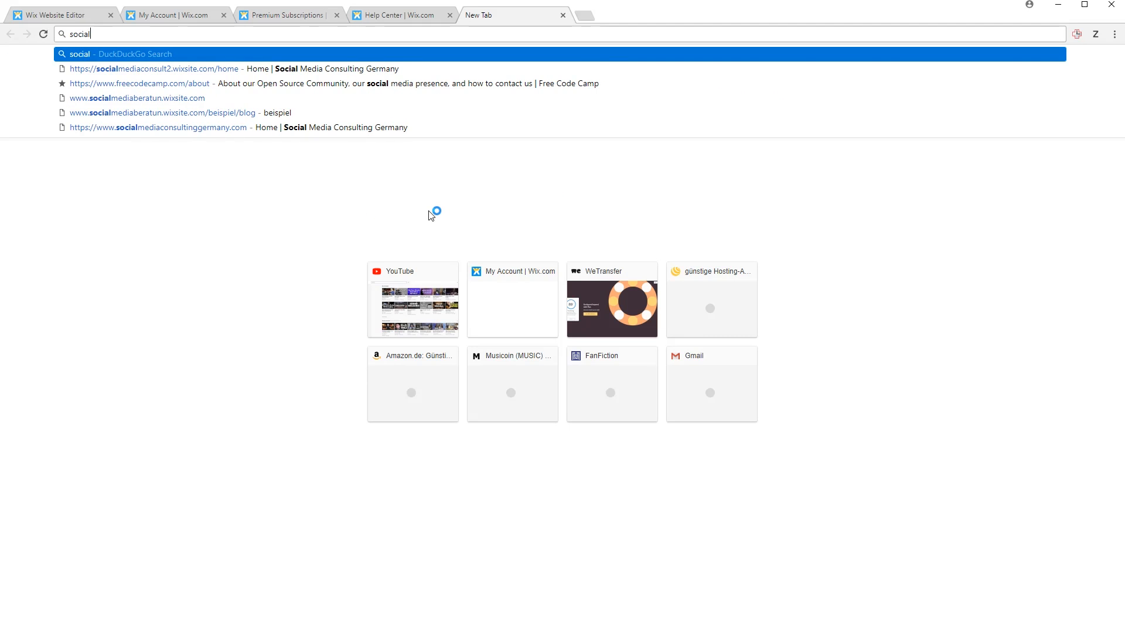
type("mediacon")
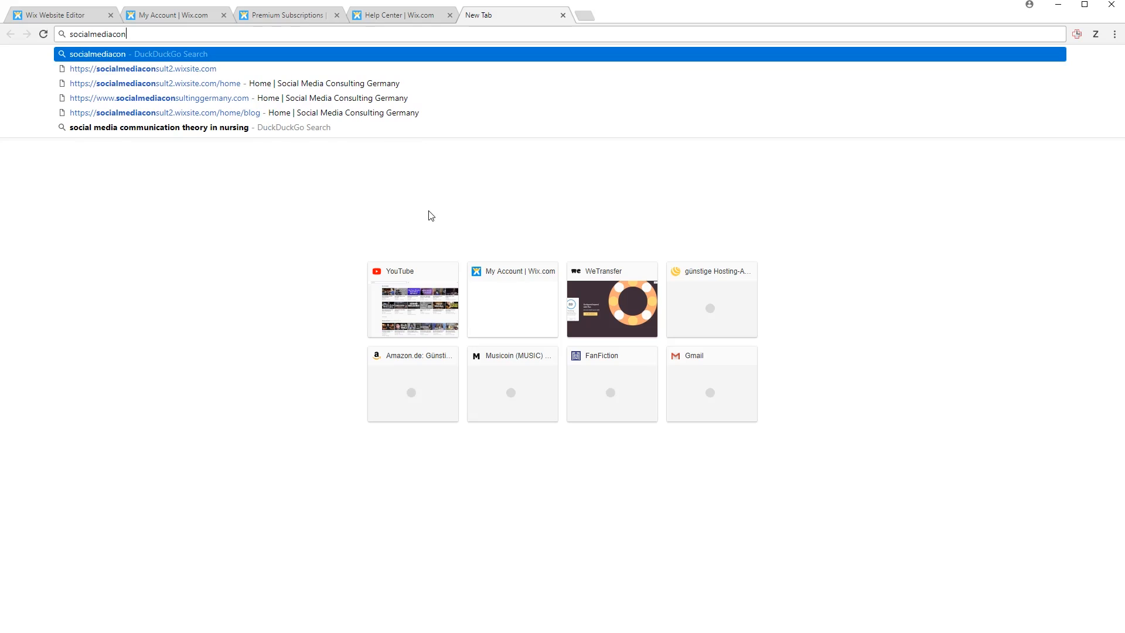
type("sultinggermany.")
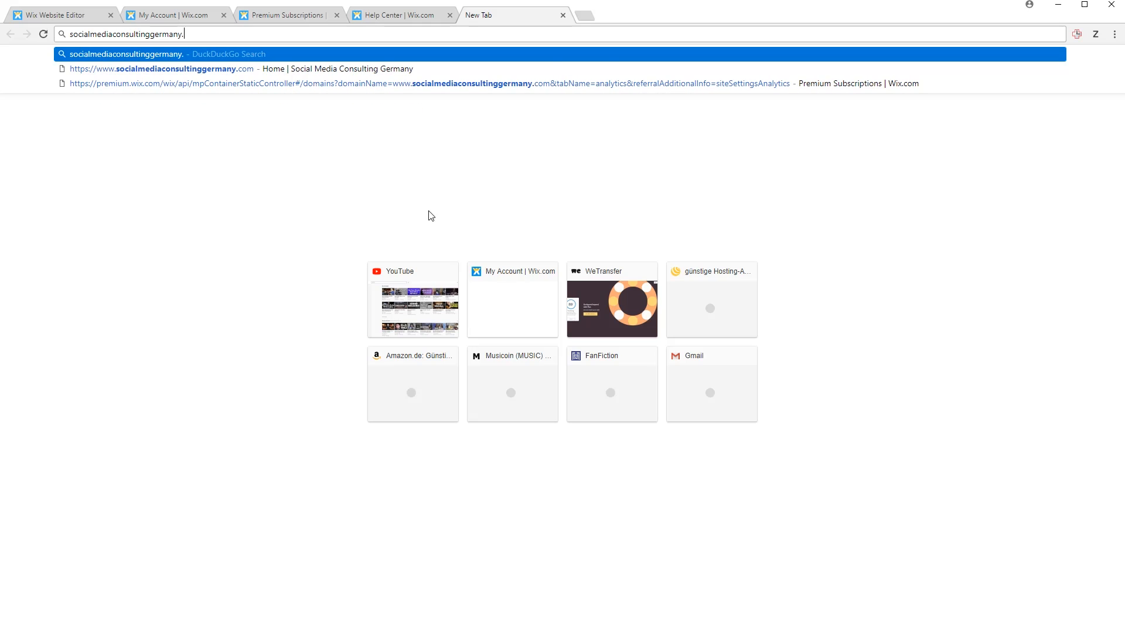
key("Return")
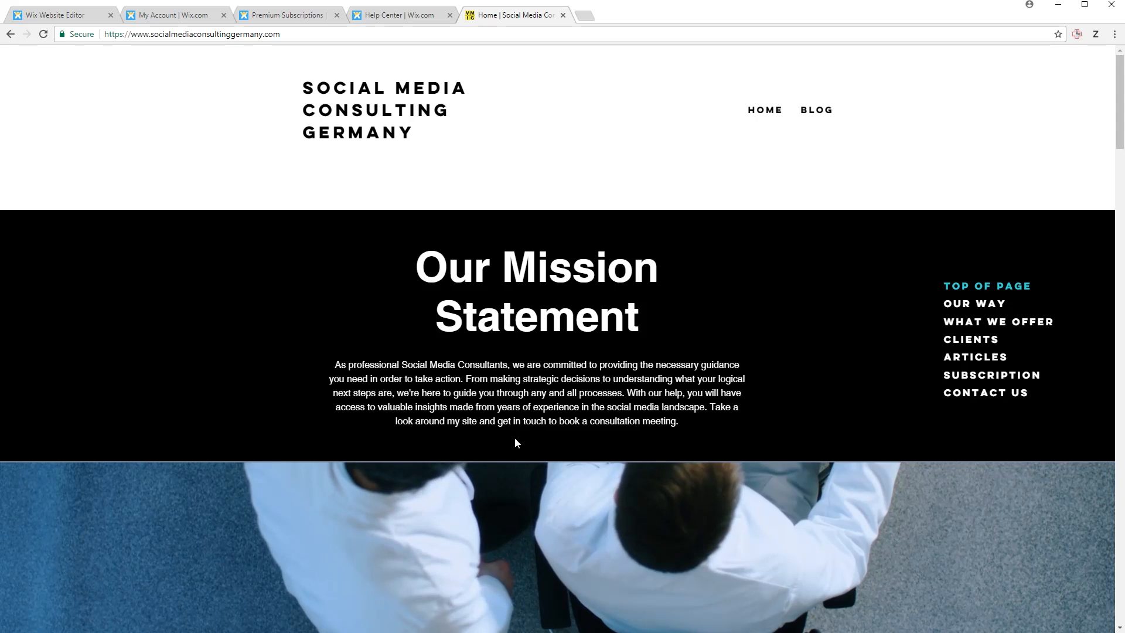
left_click(260, 34)
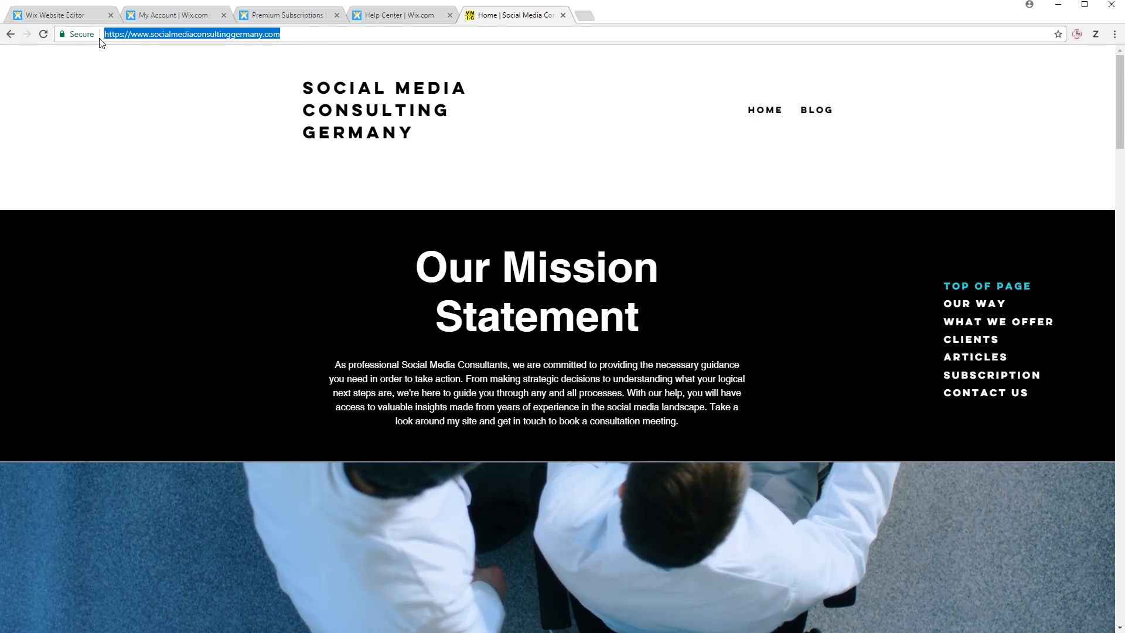
Step: Jump to the Our Way and What We Offer sections, then back to the top
left_click(959, 309)
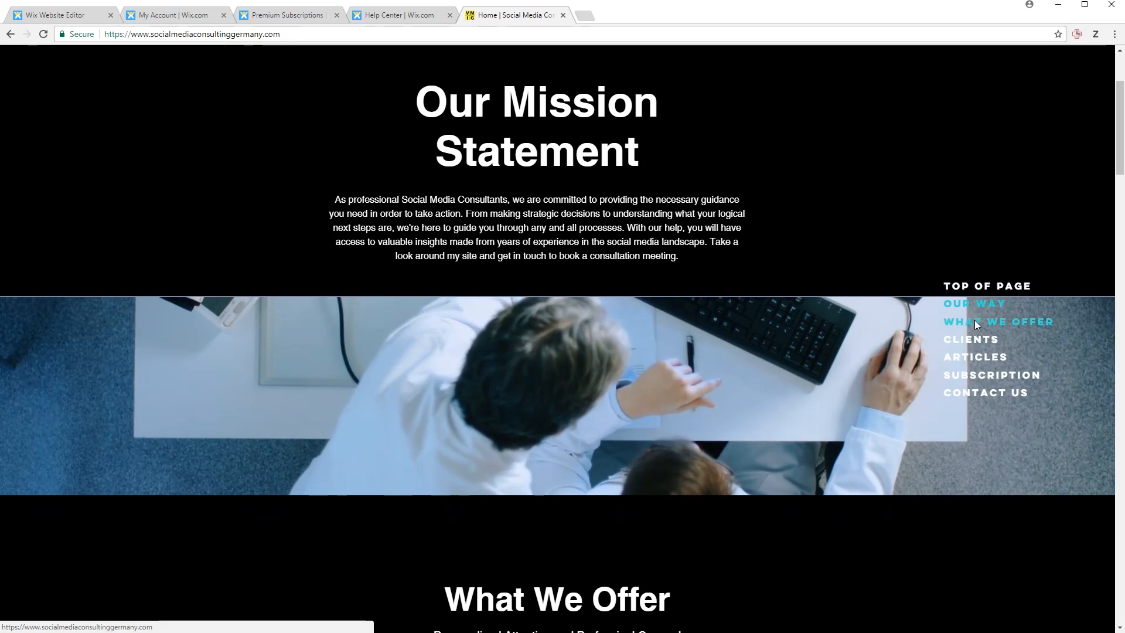
left_click(975, 321)
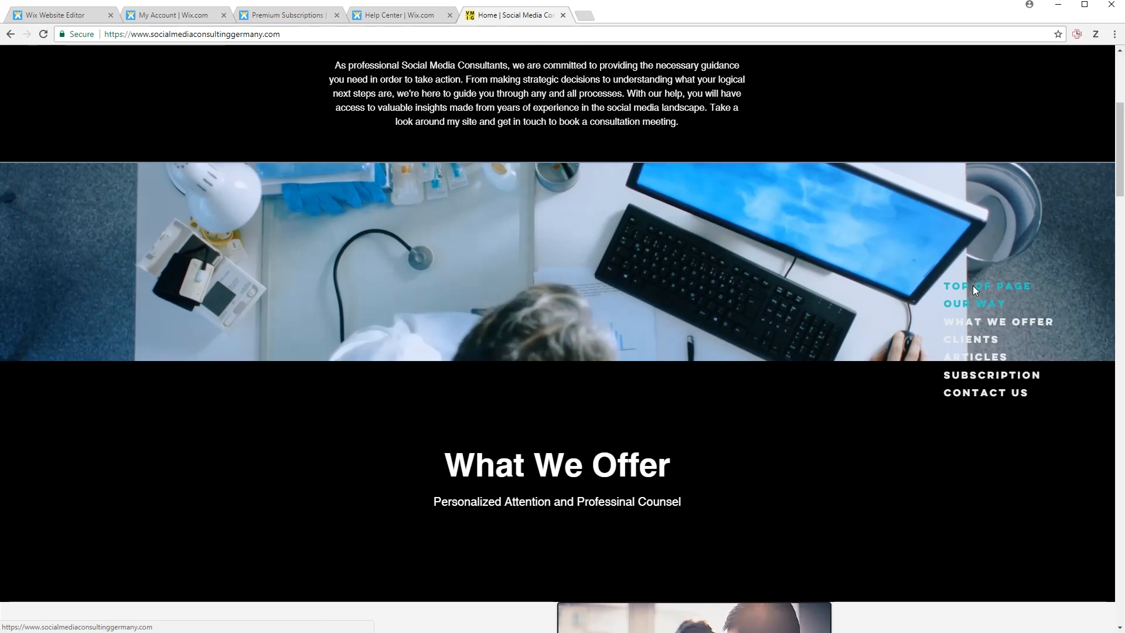
left_click(974, 287)
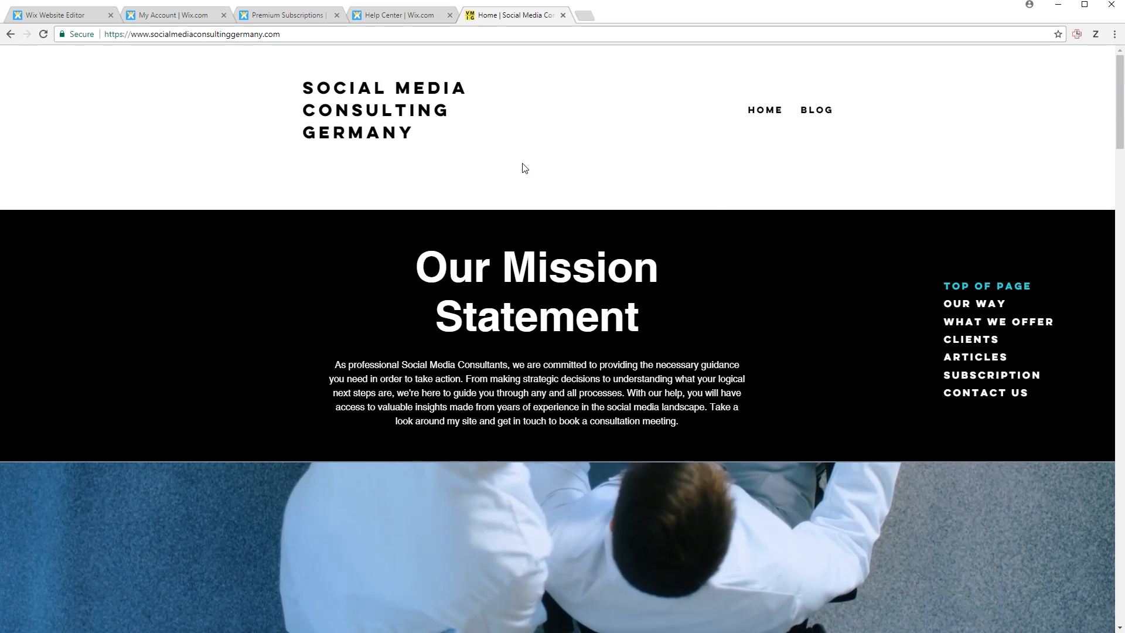